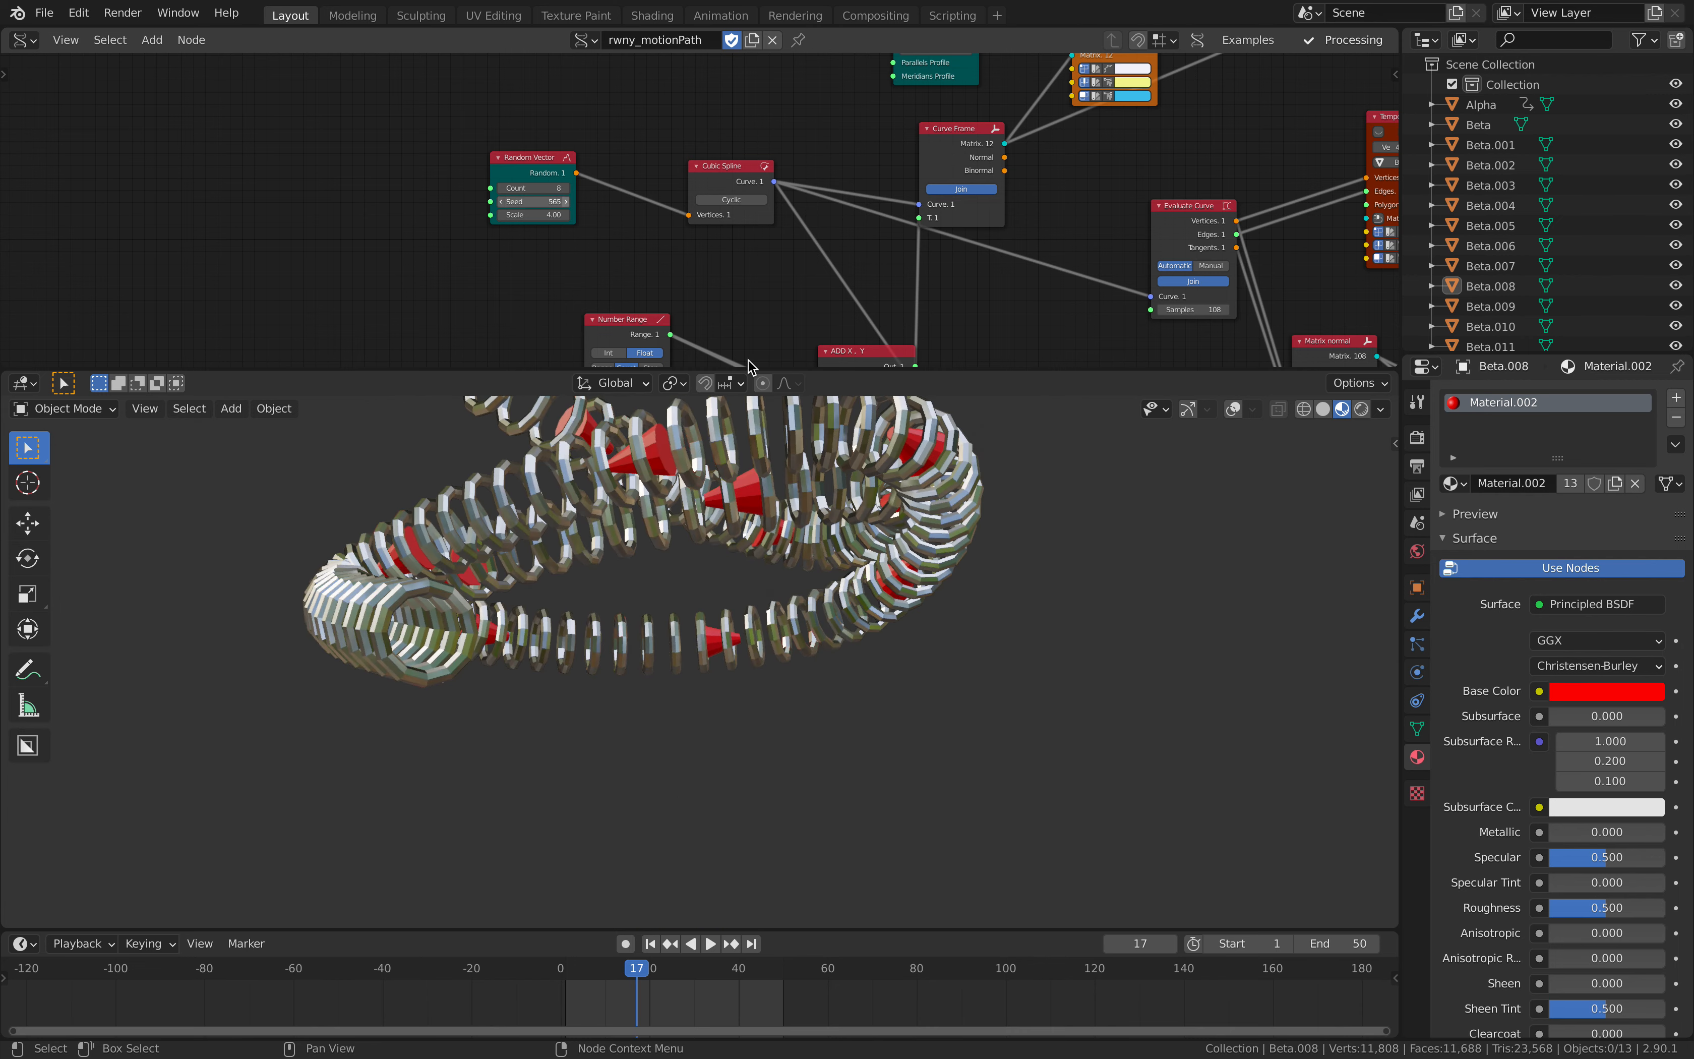
# - Play the chain animation briefly, stop it, and look over the whole rwny_motionPath node tree
pyautogui.press('space')
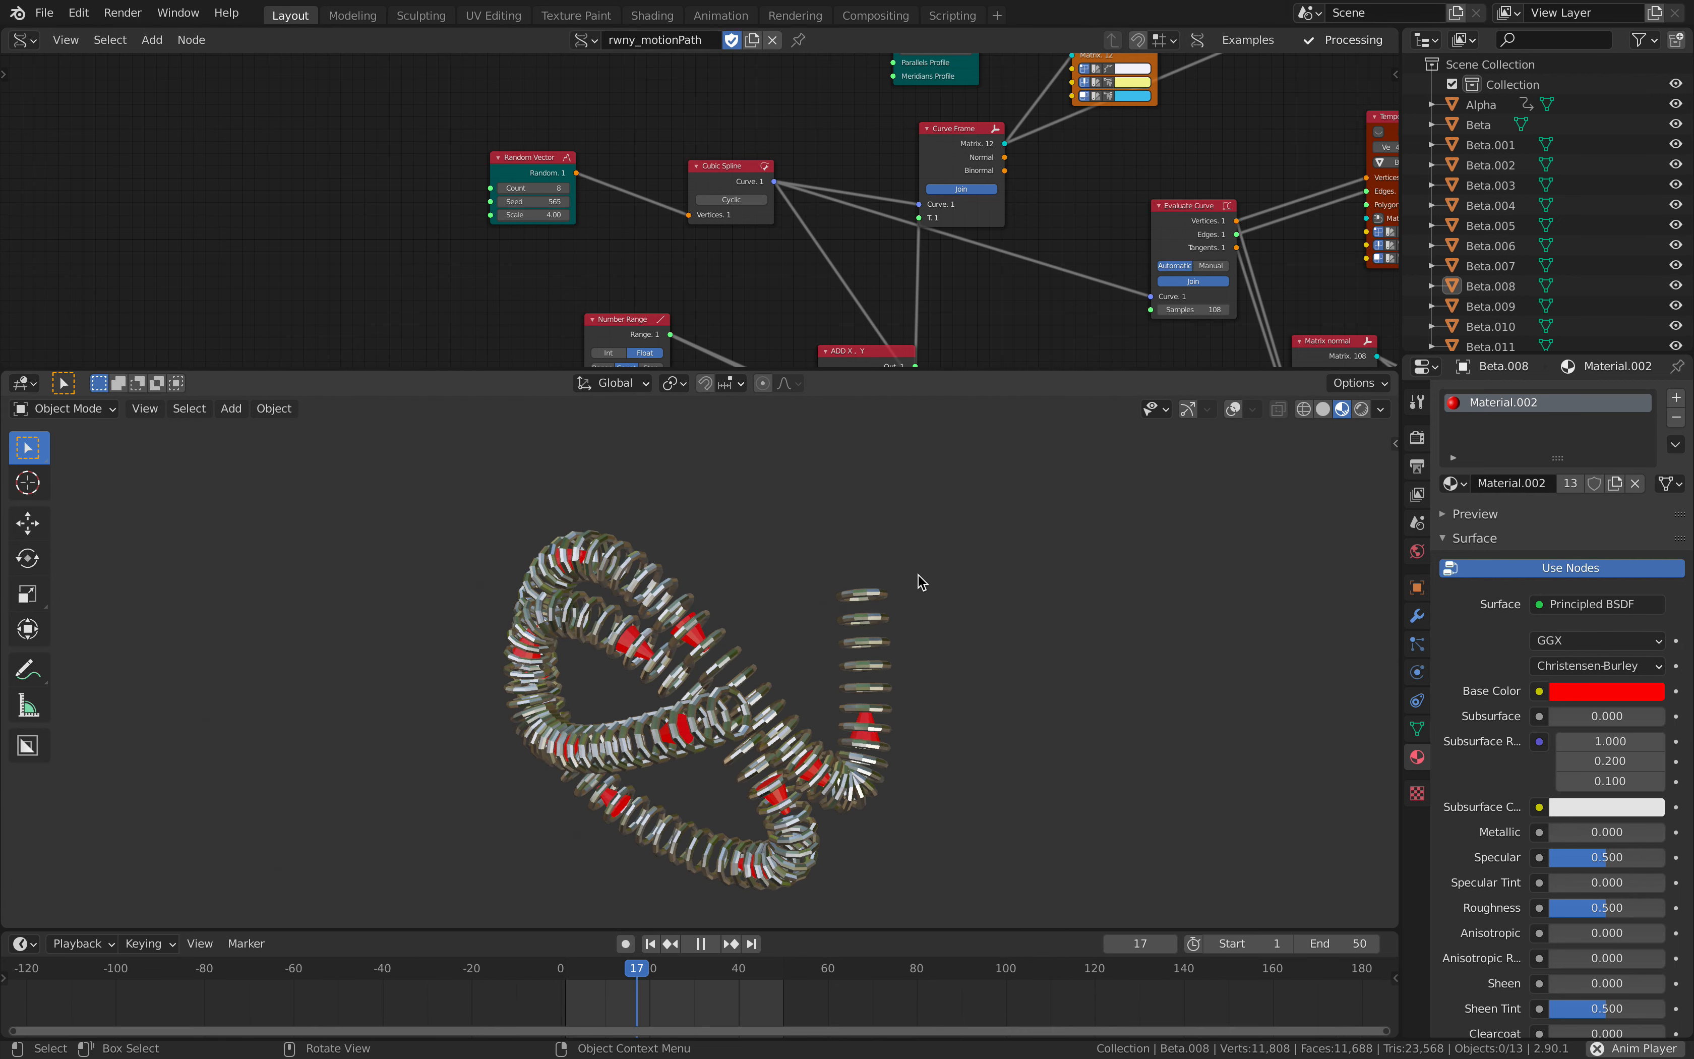
pyautogui.press('space')
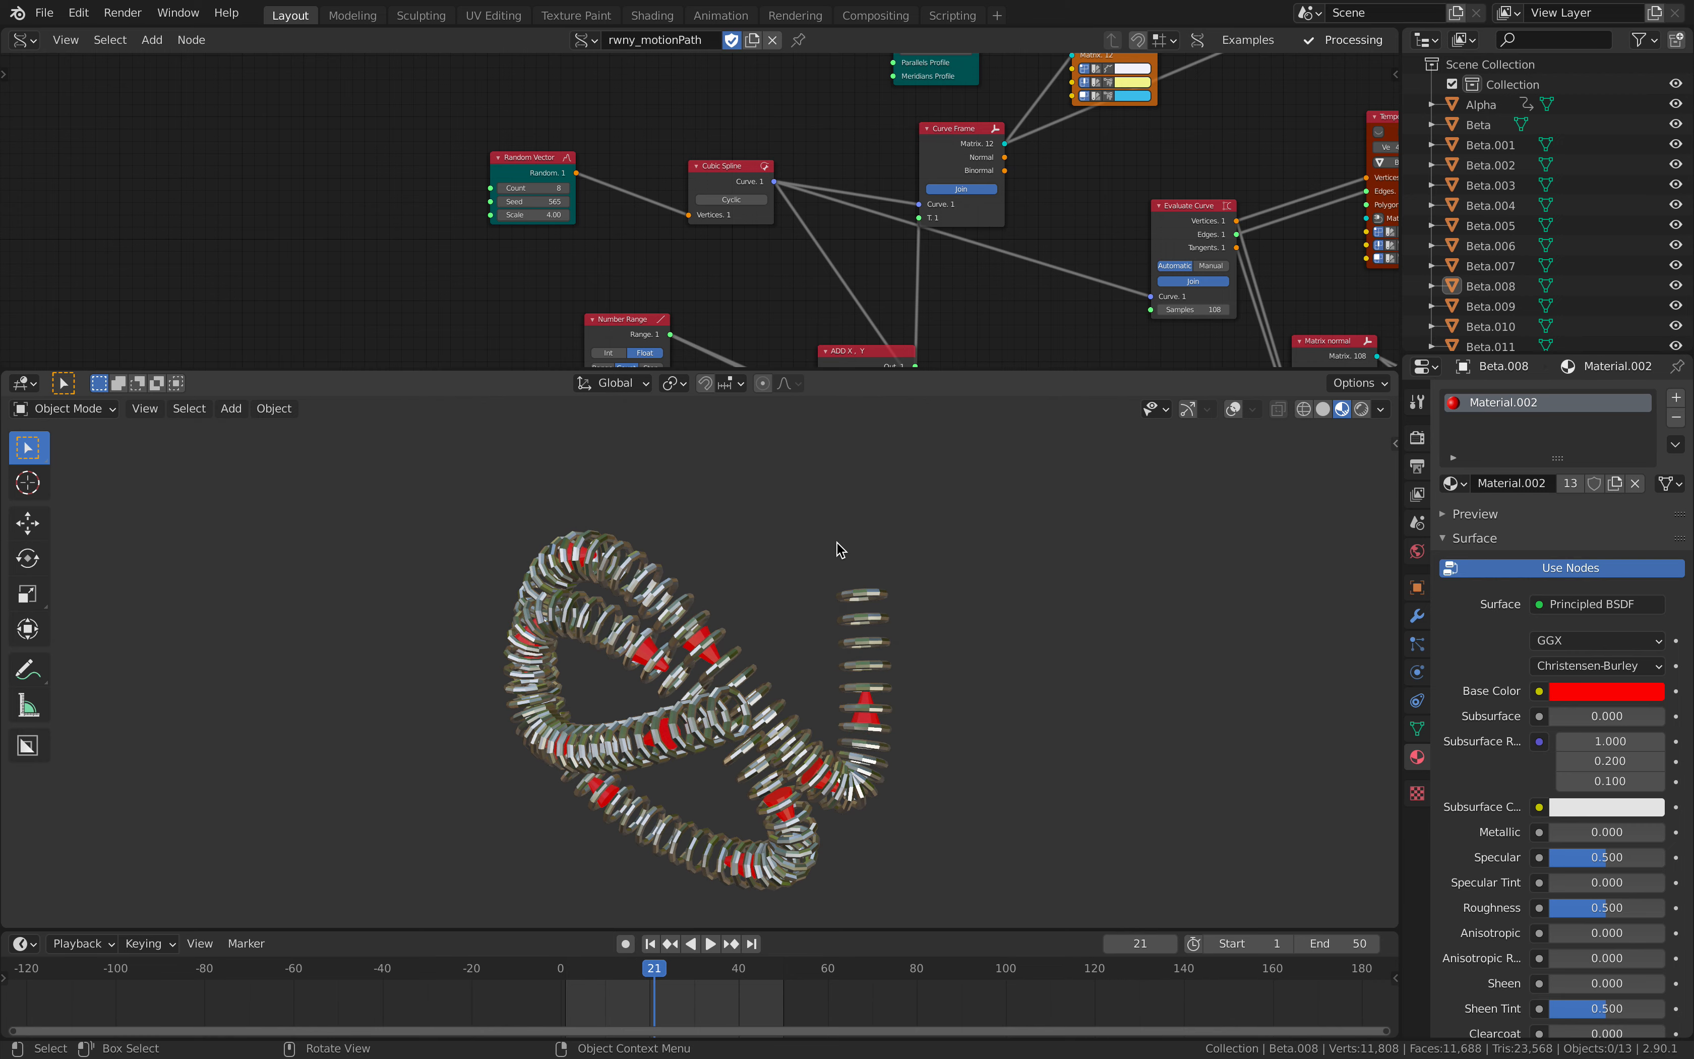
pyautogui.scroll(-6, 855, 217)
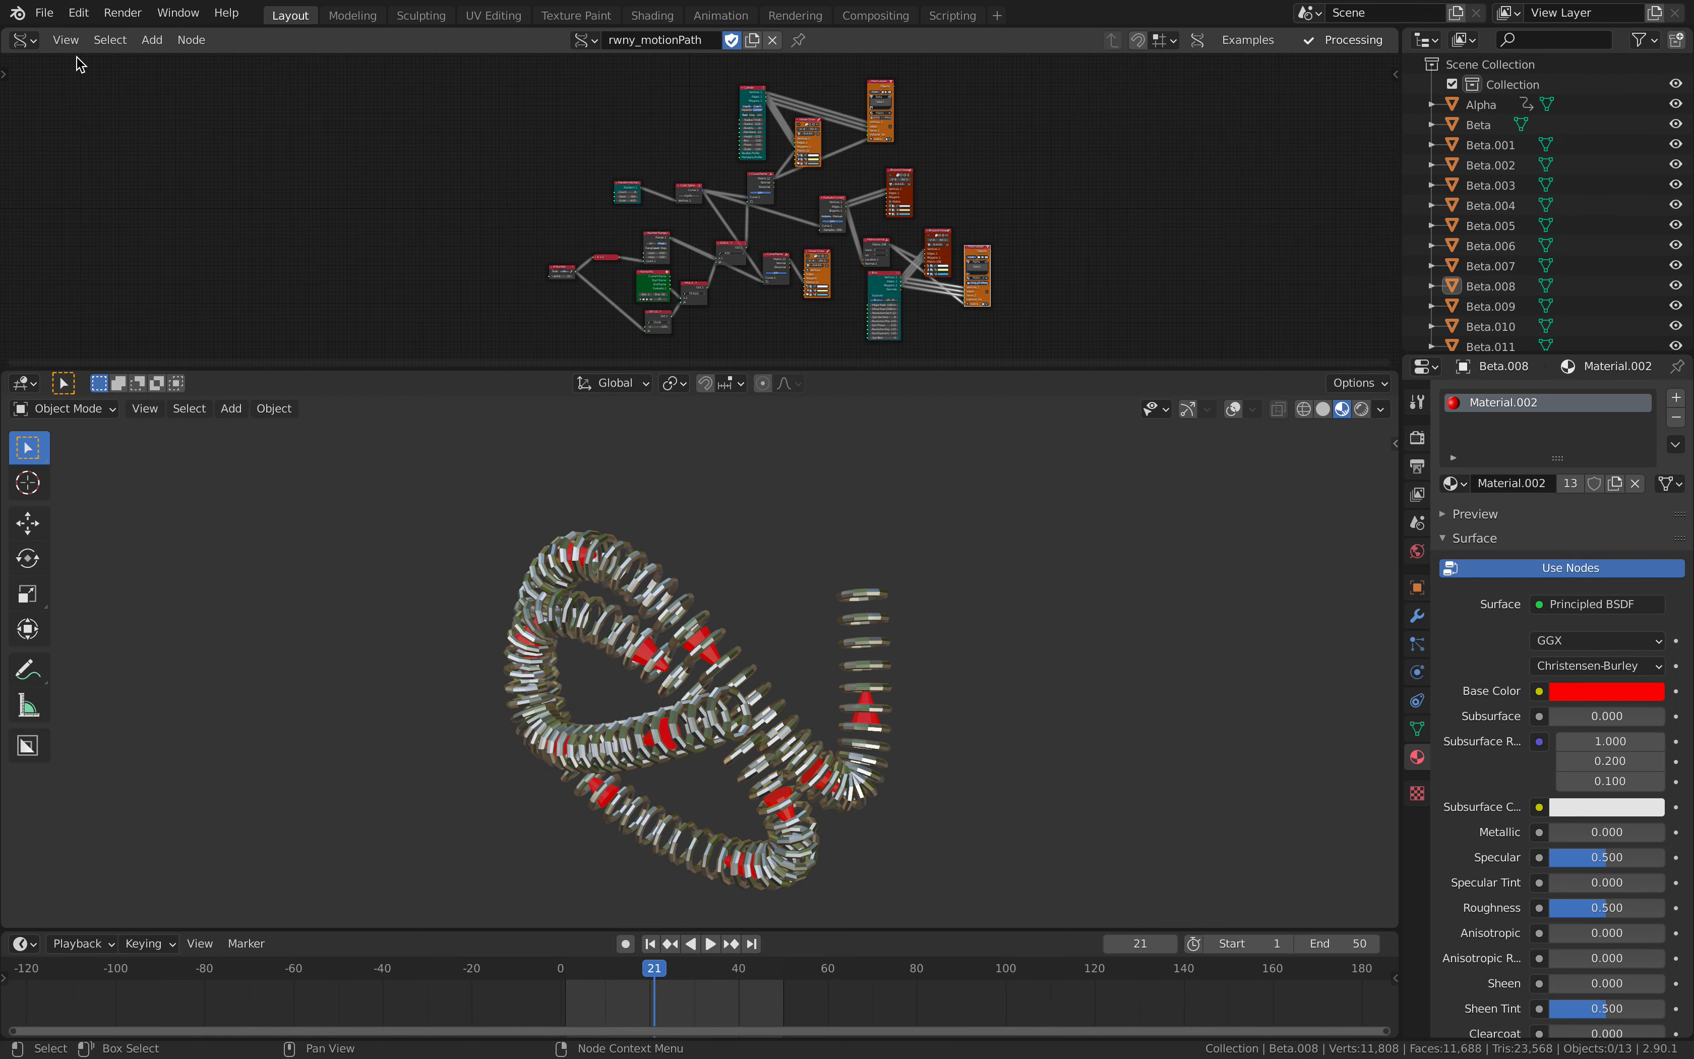
# - Create a new file from the General template
pyautogui.click(44, 12)
pyautogui.moveTo(163, 41)
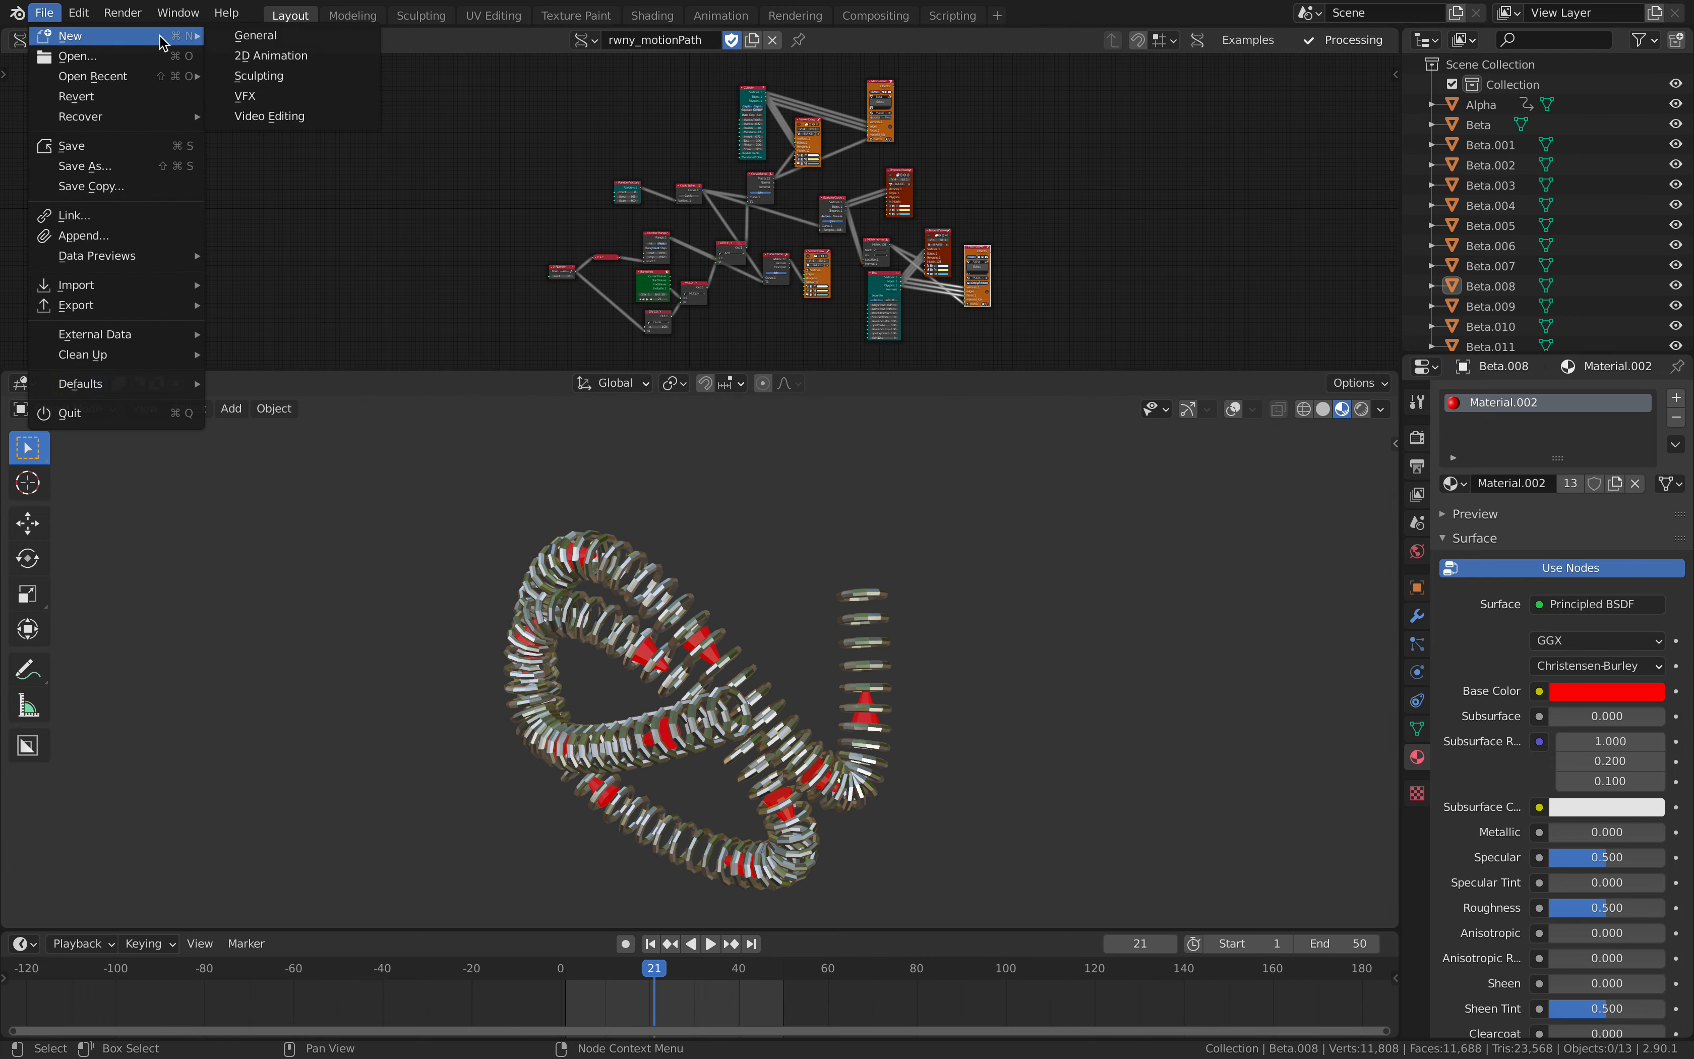
pyautogui.click(255, 35)
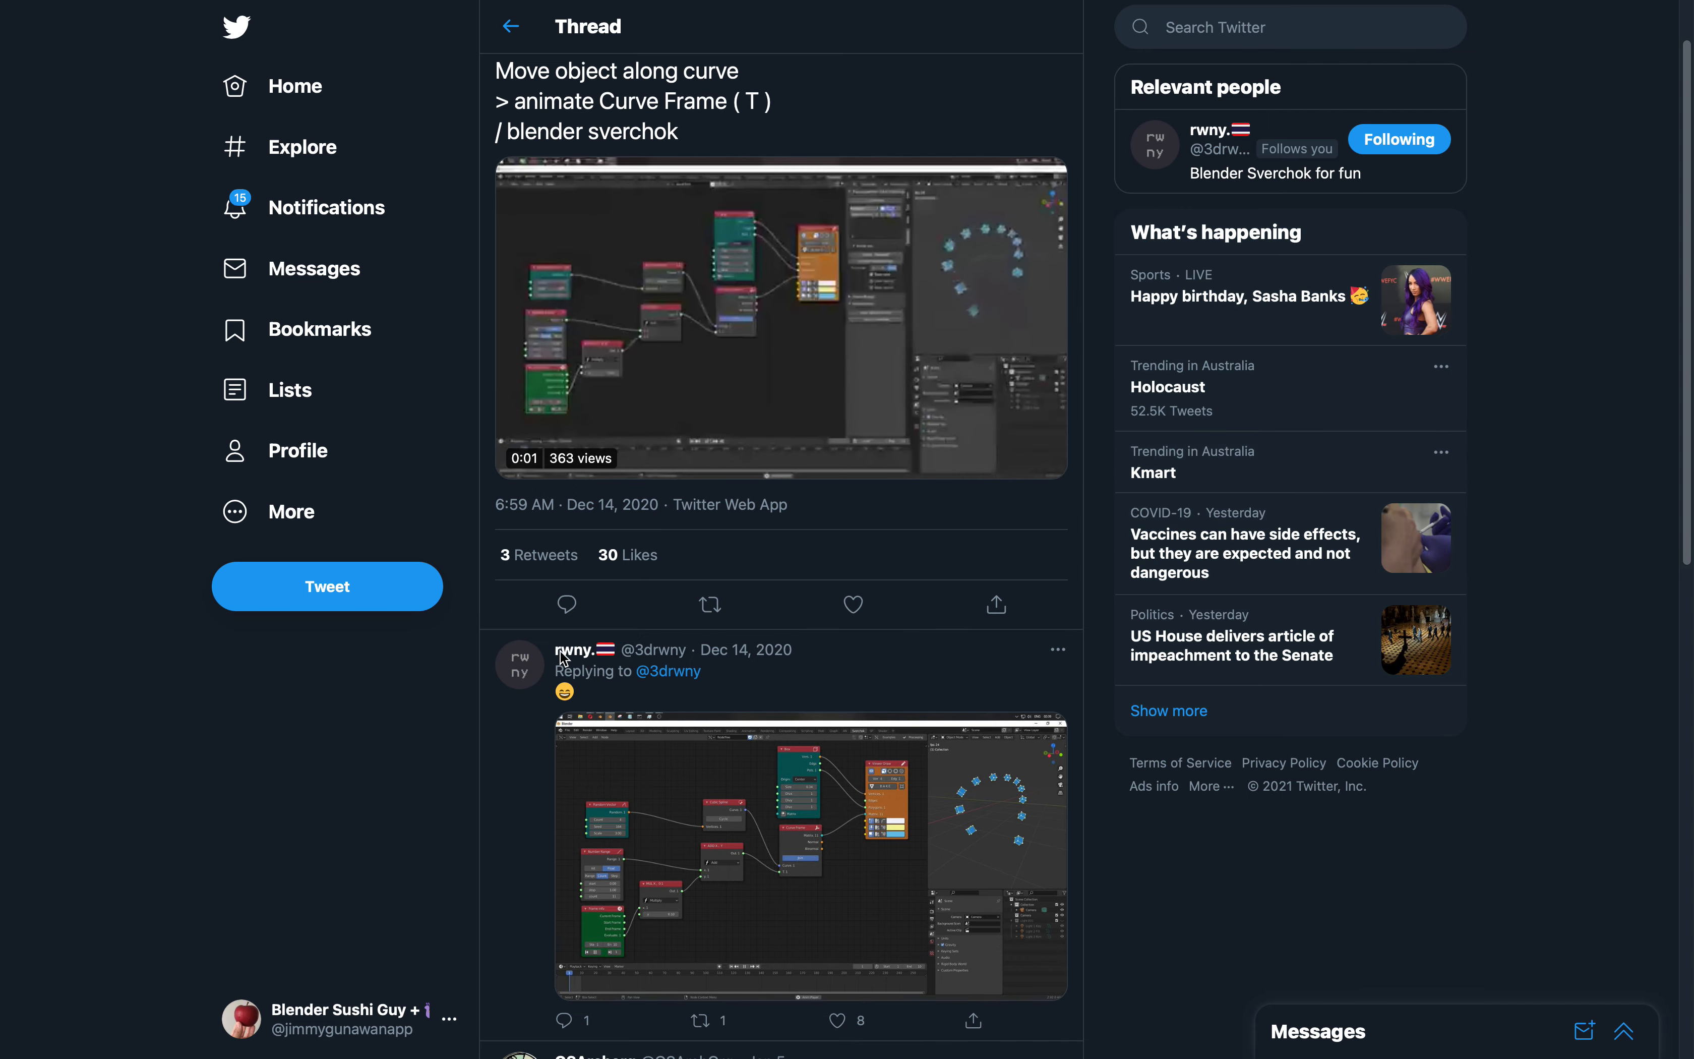
# - Switch to the Twitter thread on moving objects along a curve and review its Sverchok node setup clips
pyautogui.scroll(1, 593, 753)
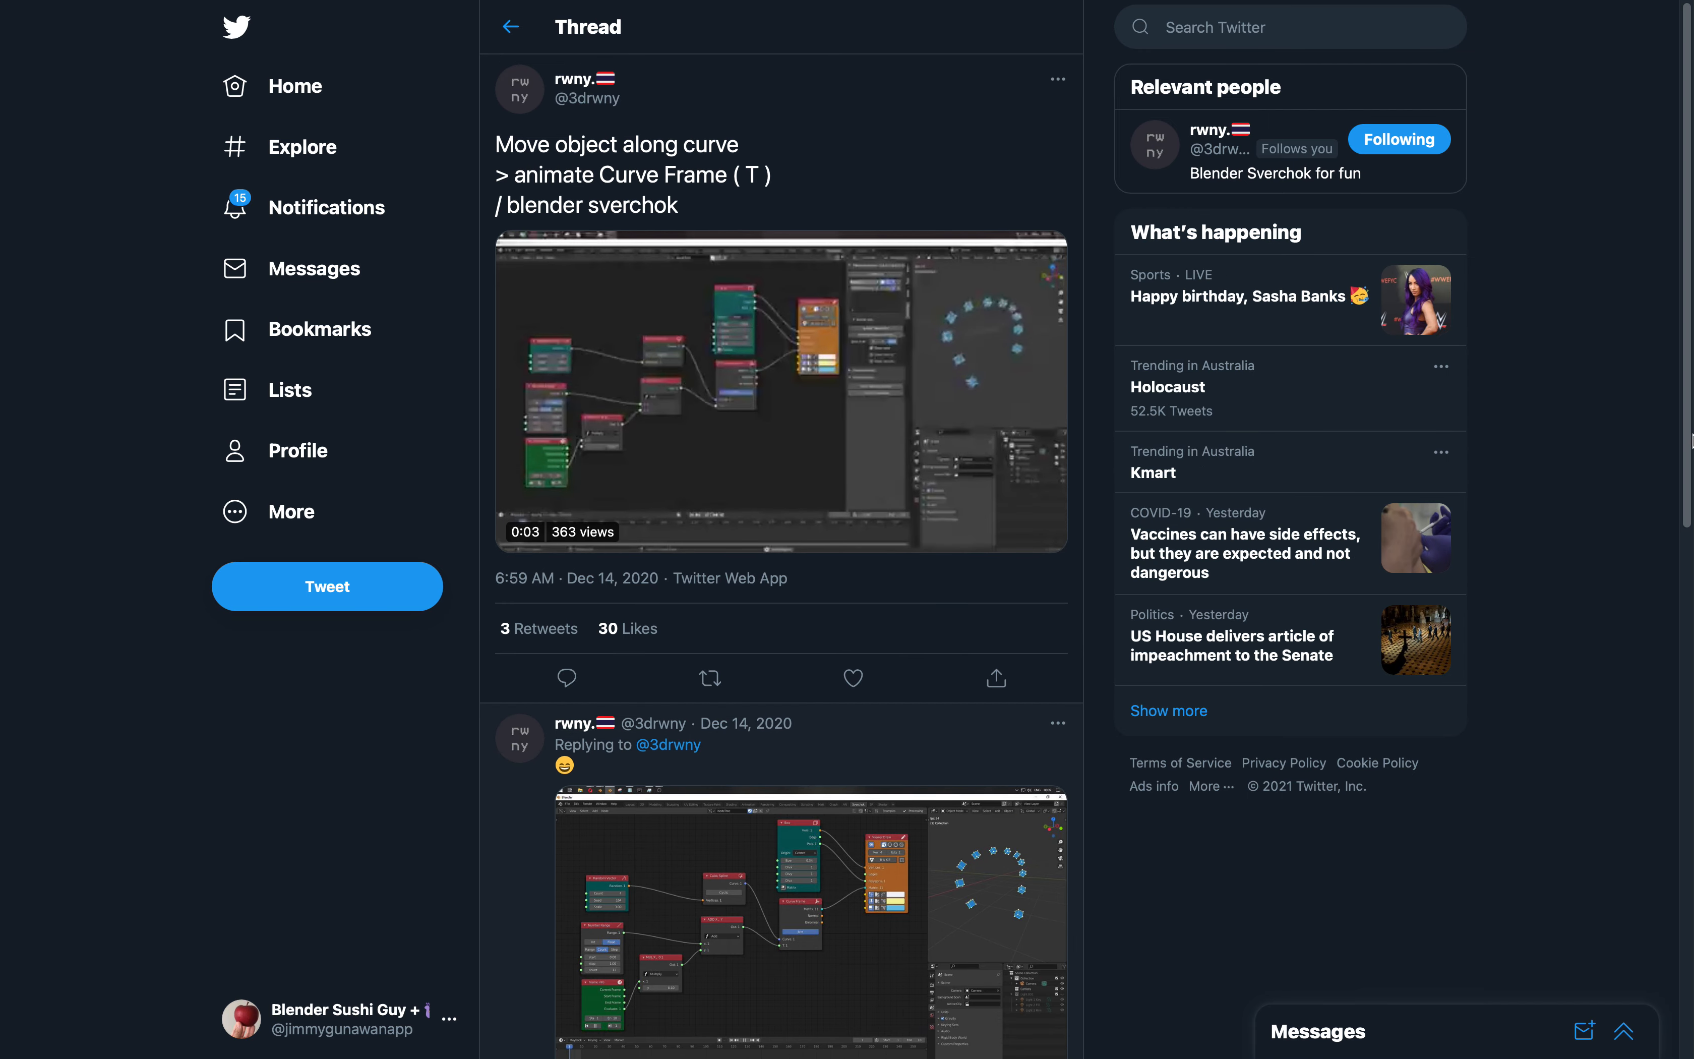
pyautogui.scroll(-3, 1691, 526)
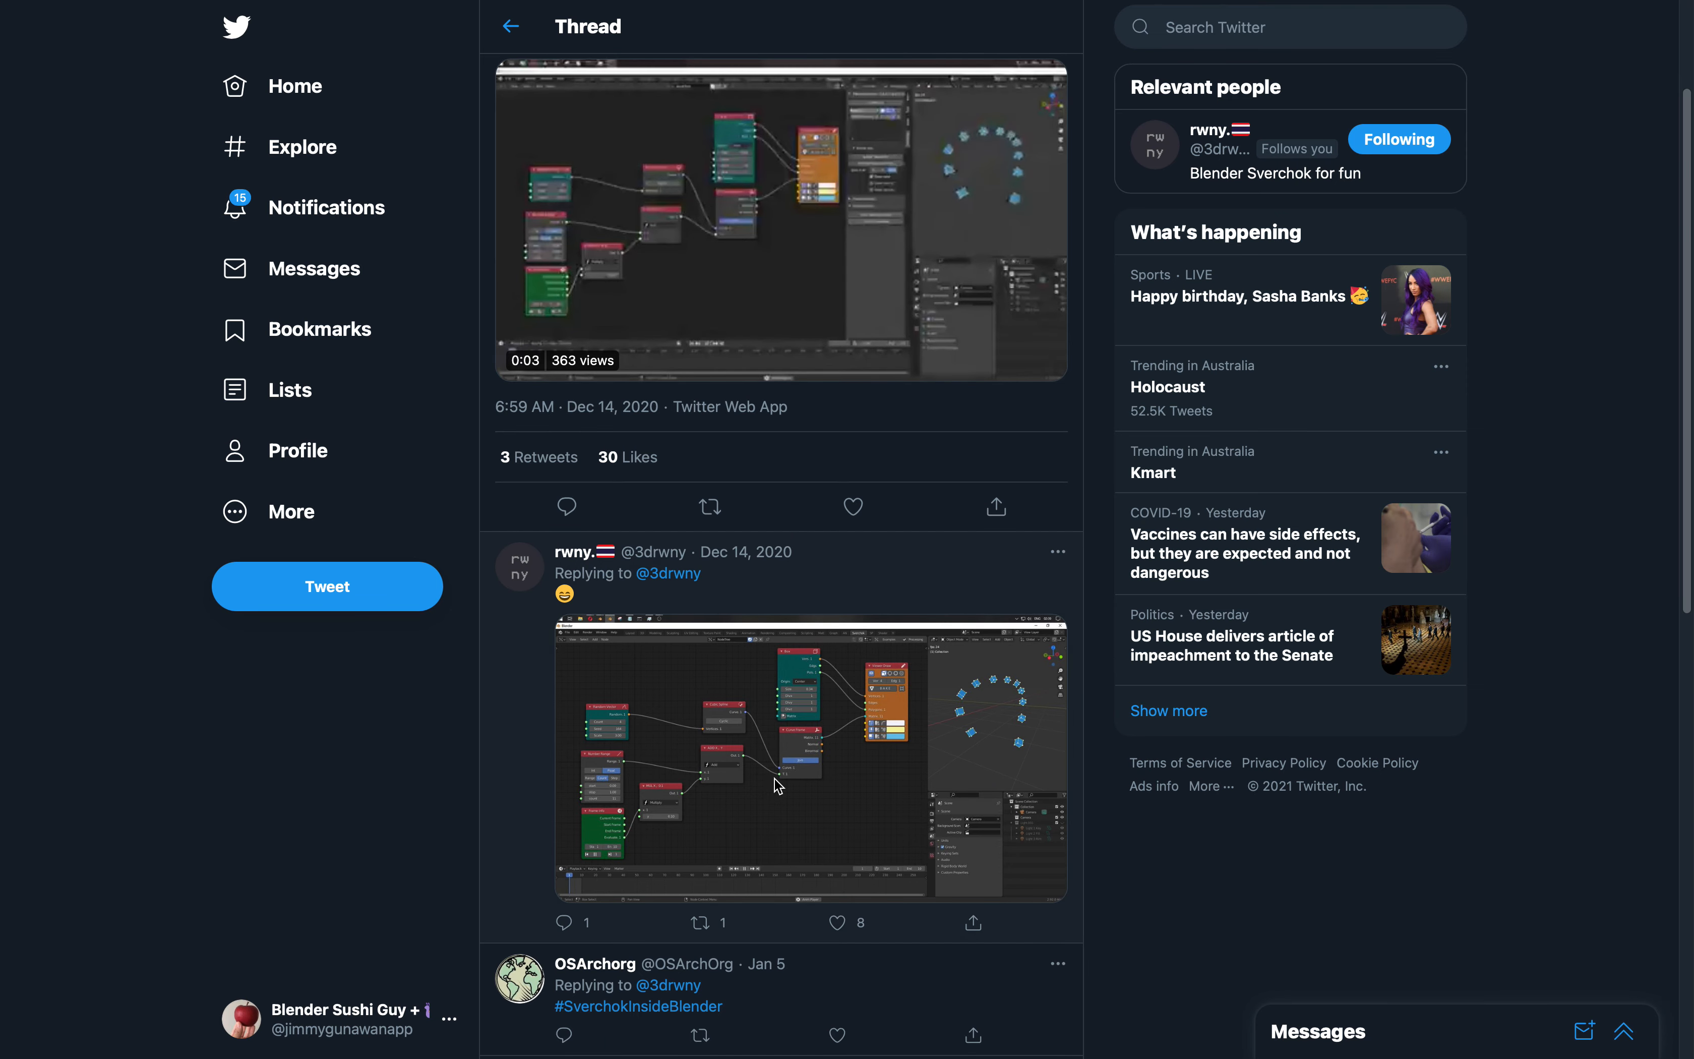
pyautogui.click(865, 722)
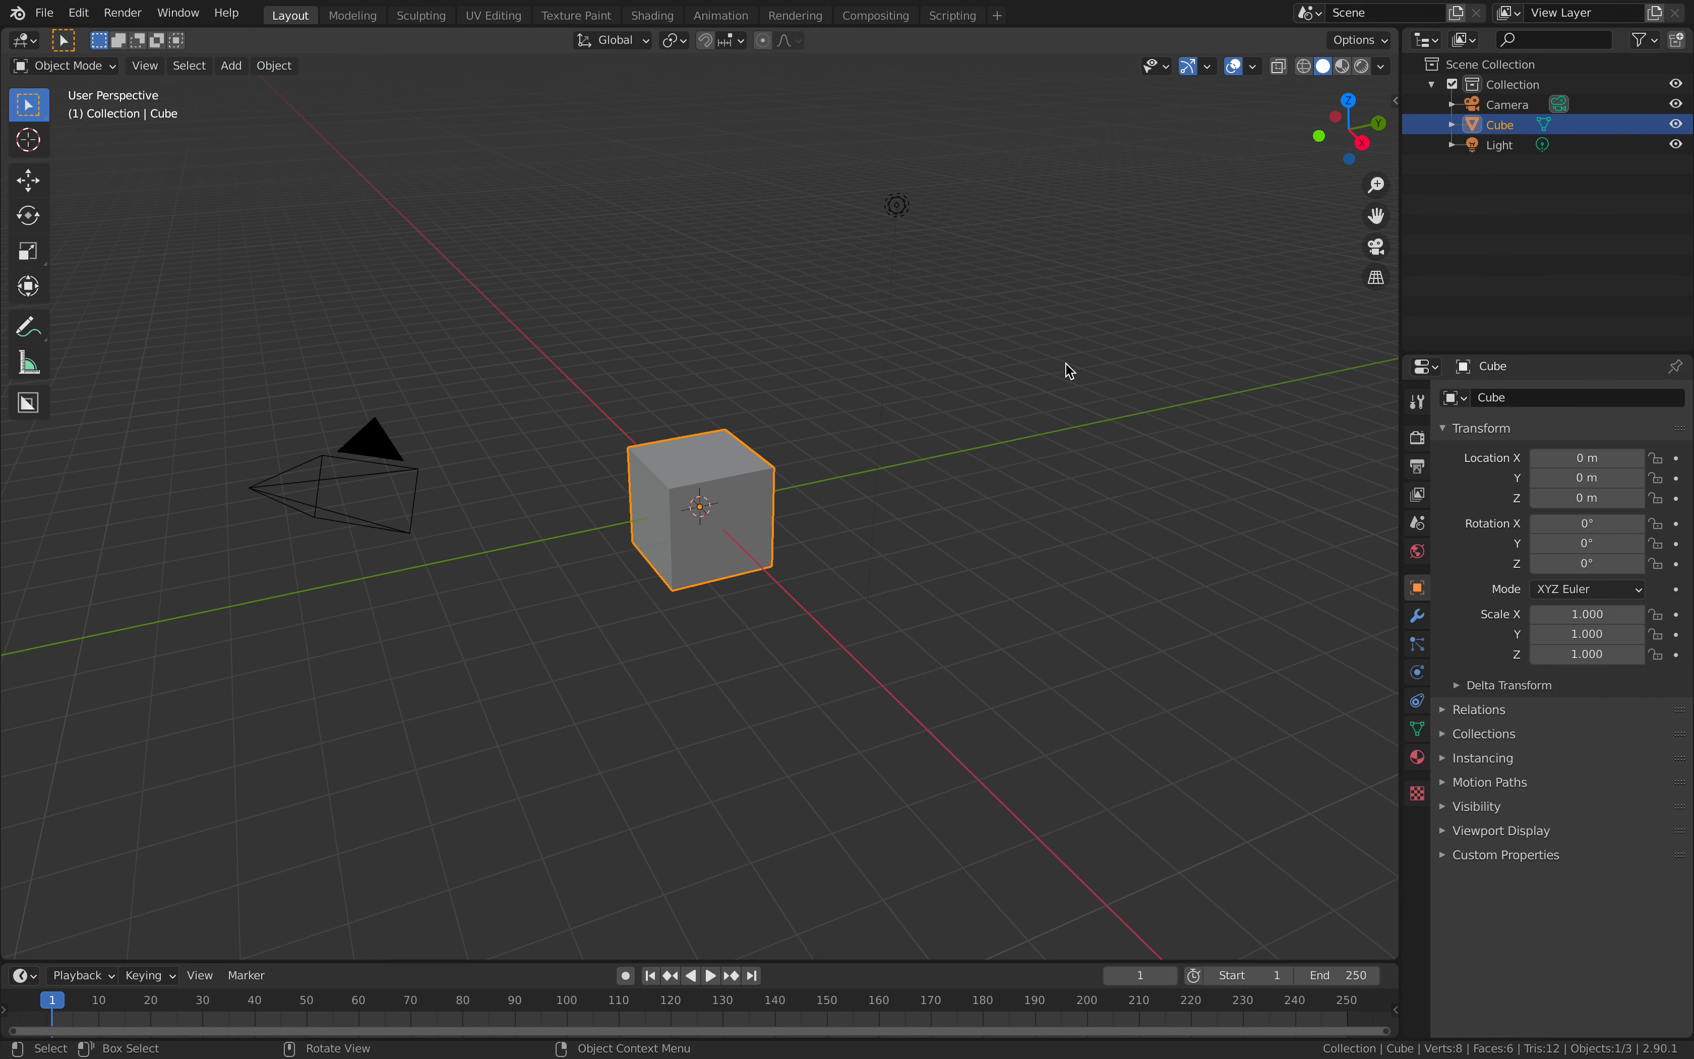
# - Back in Blender, delete the default camera, cube and light from the new scene
pyautogui.click(1022, 396)
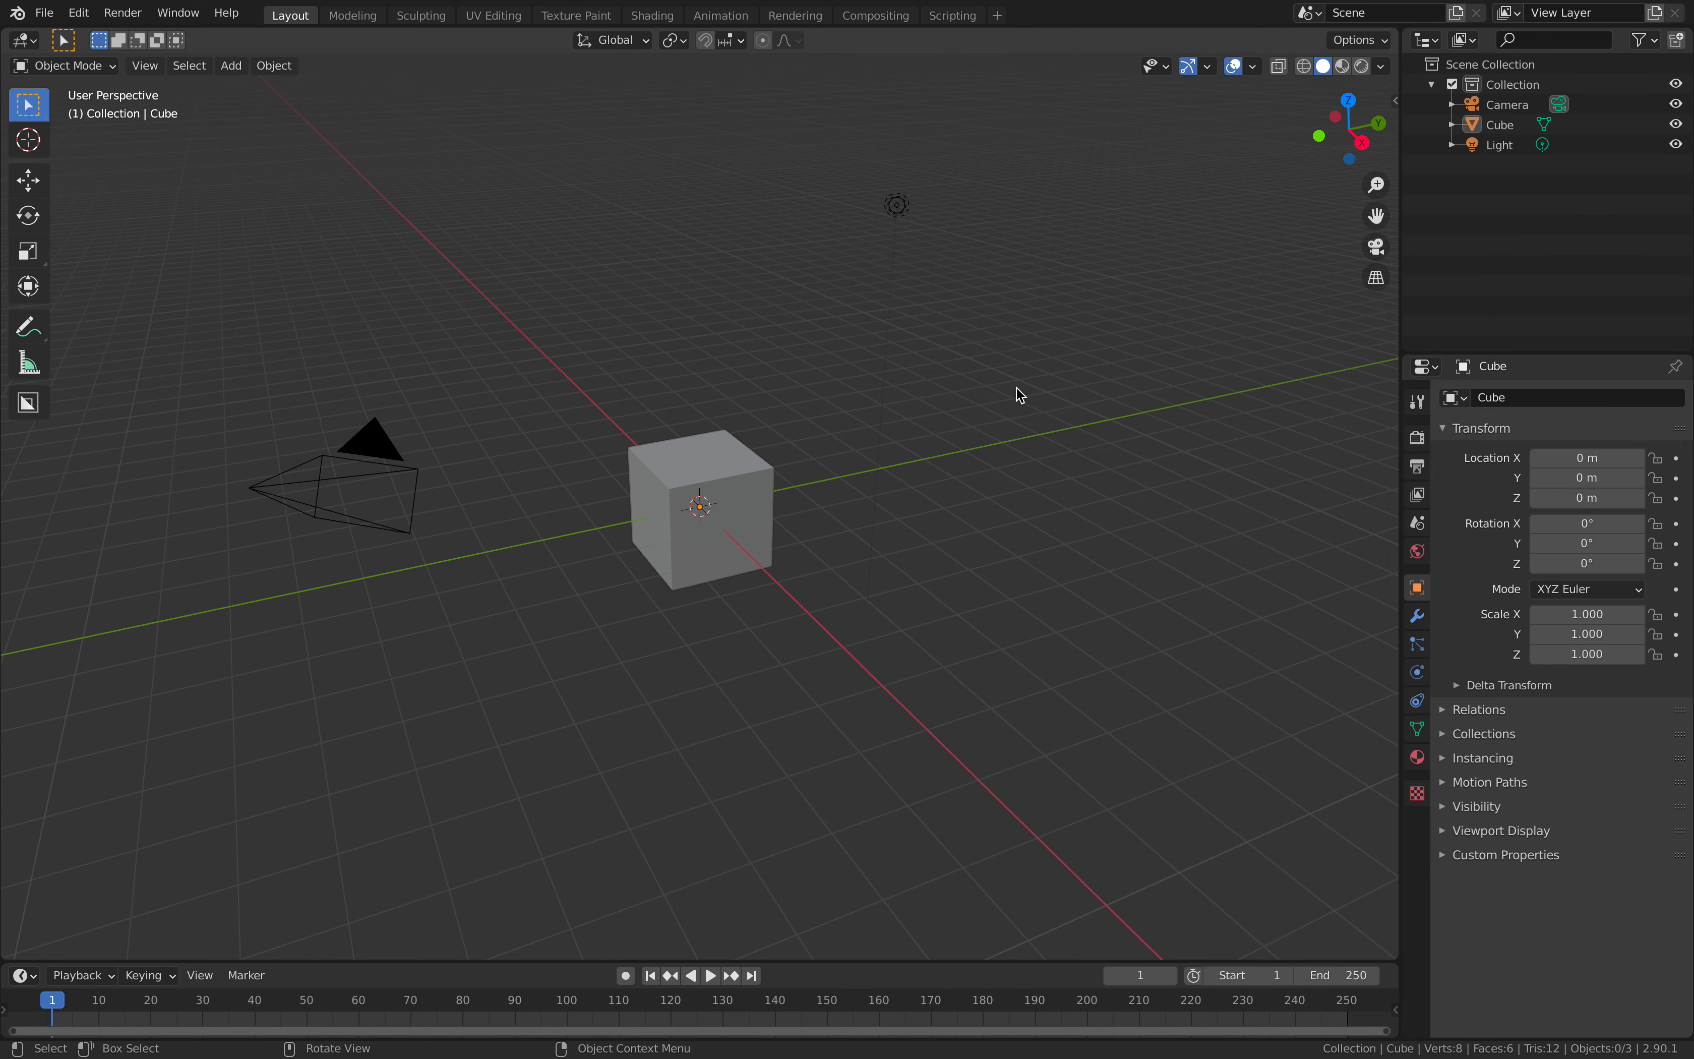
pyautogui.press('a')
pyautogui.moveTo(1017, 388); pyautogui.dragTo(986, 378, button='middle')
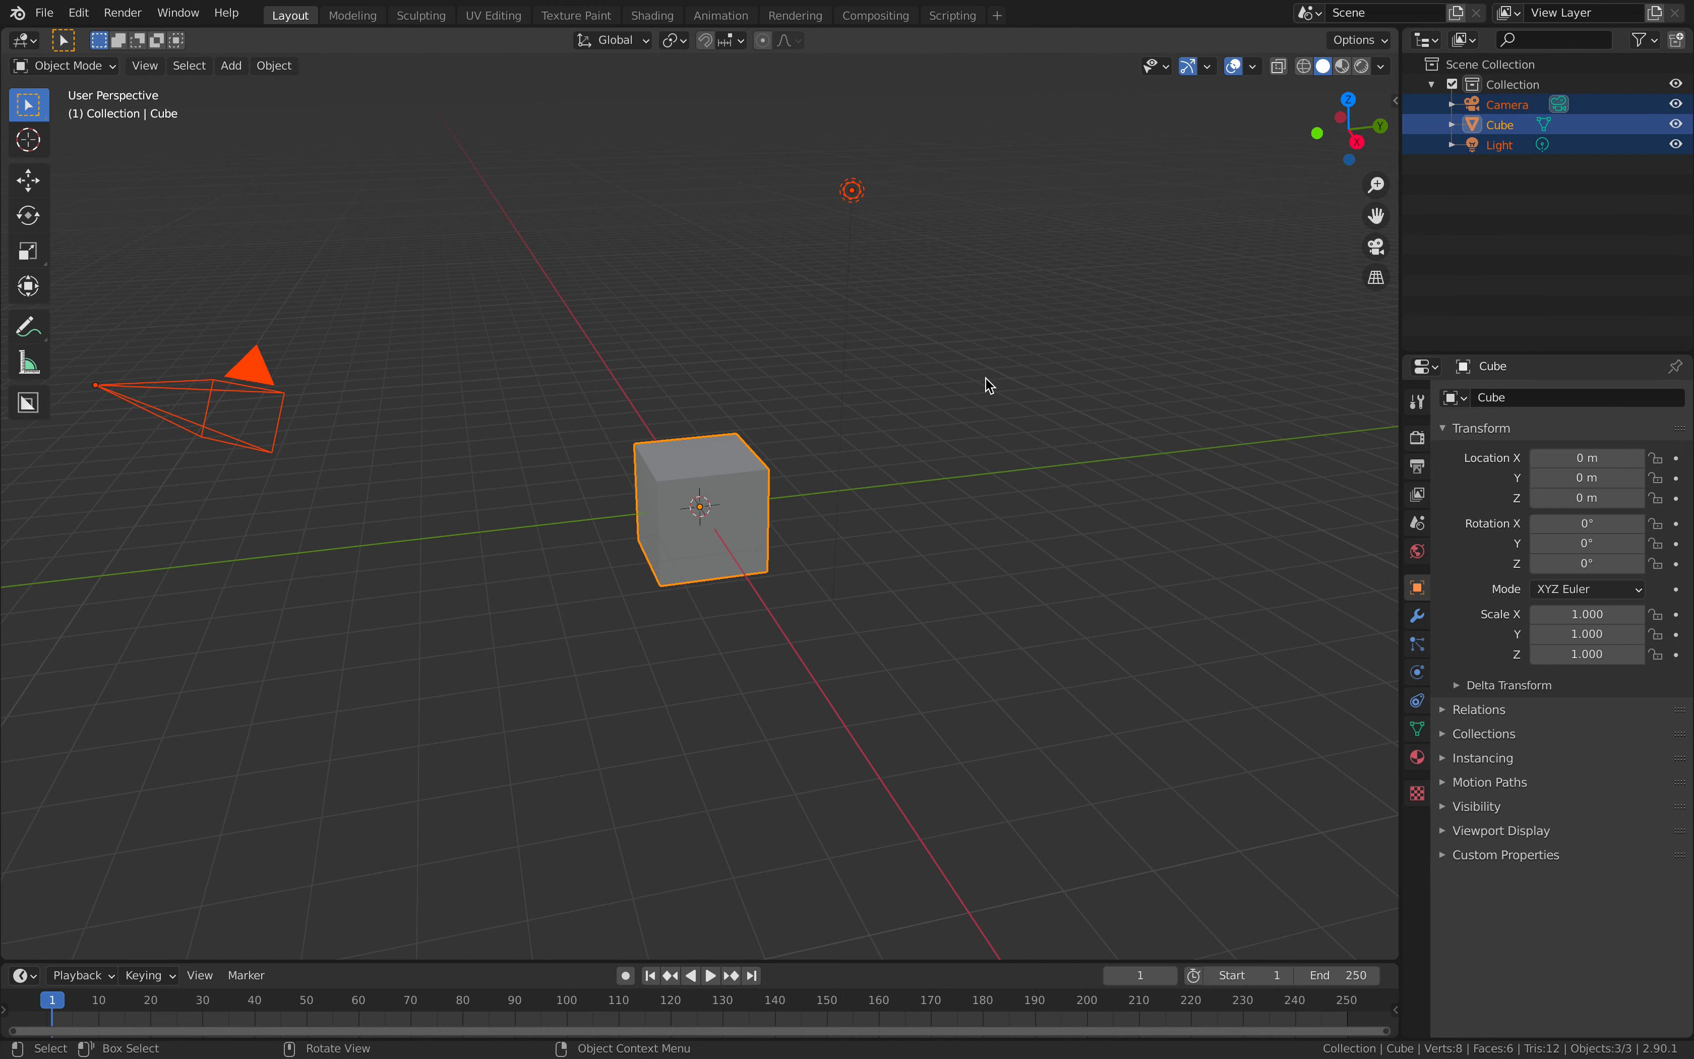
pyautogui.press('Delete')
# - Split the 3D viewport horizontally, turn the upper area into a Sverchok node editor, and create a new node tree
pyautogui.moveTo(1395, 30)
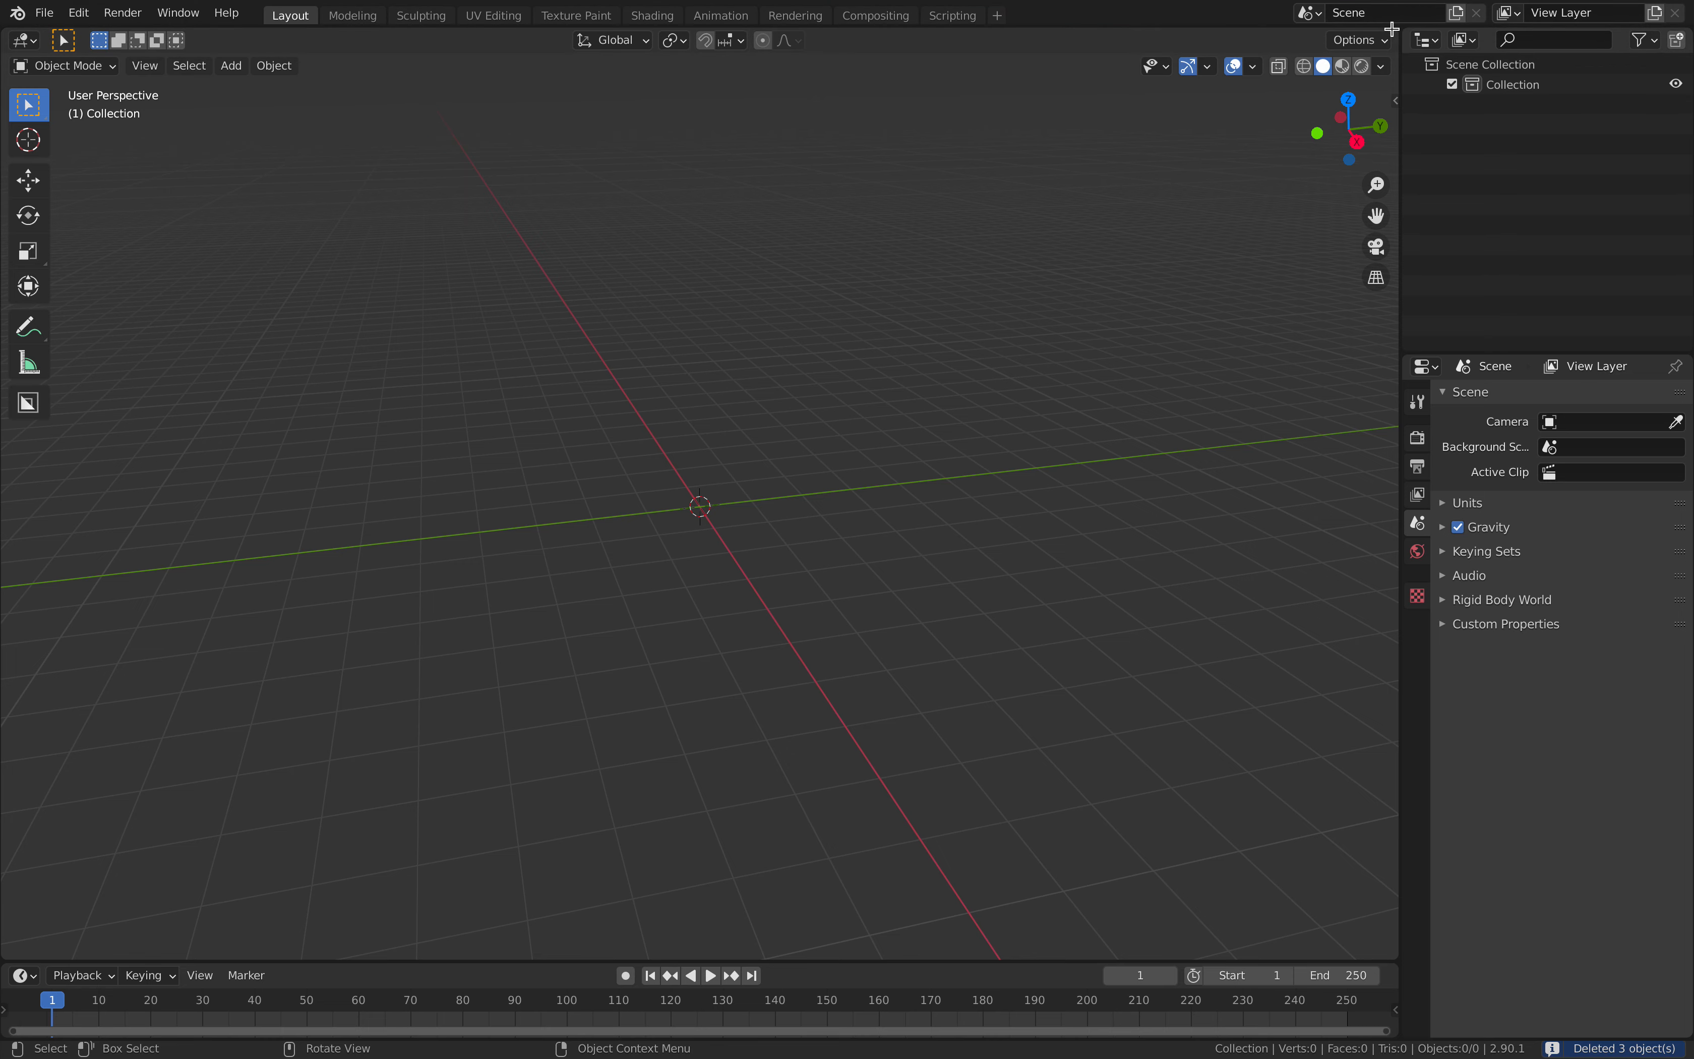
pyautogui.moveTo(1394, 35); pyautogui.dragTo(1359, 509)
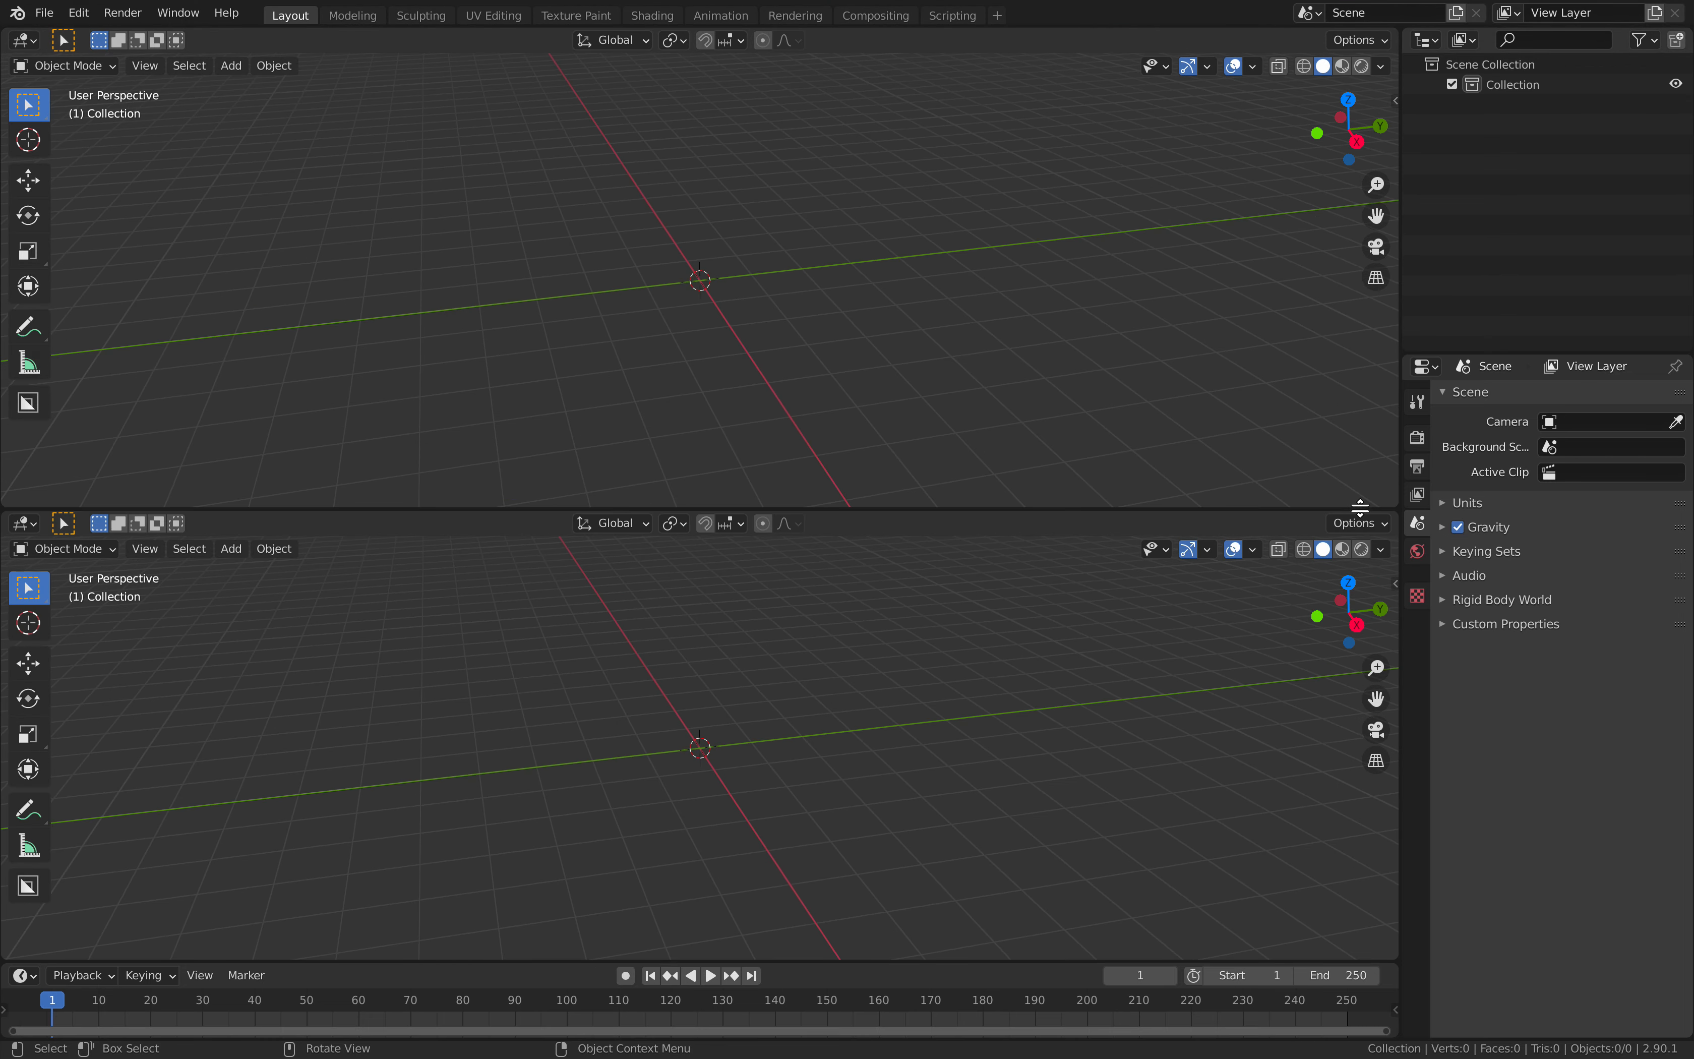
pyautogui.click(25, 40)
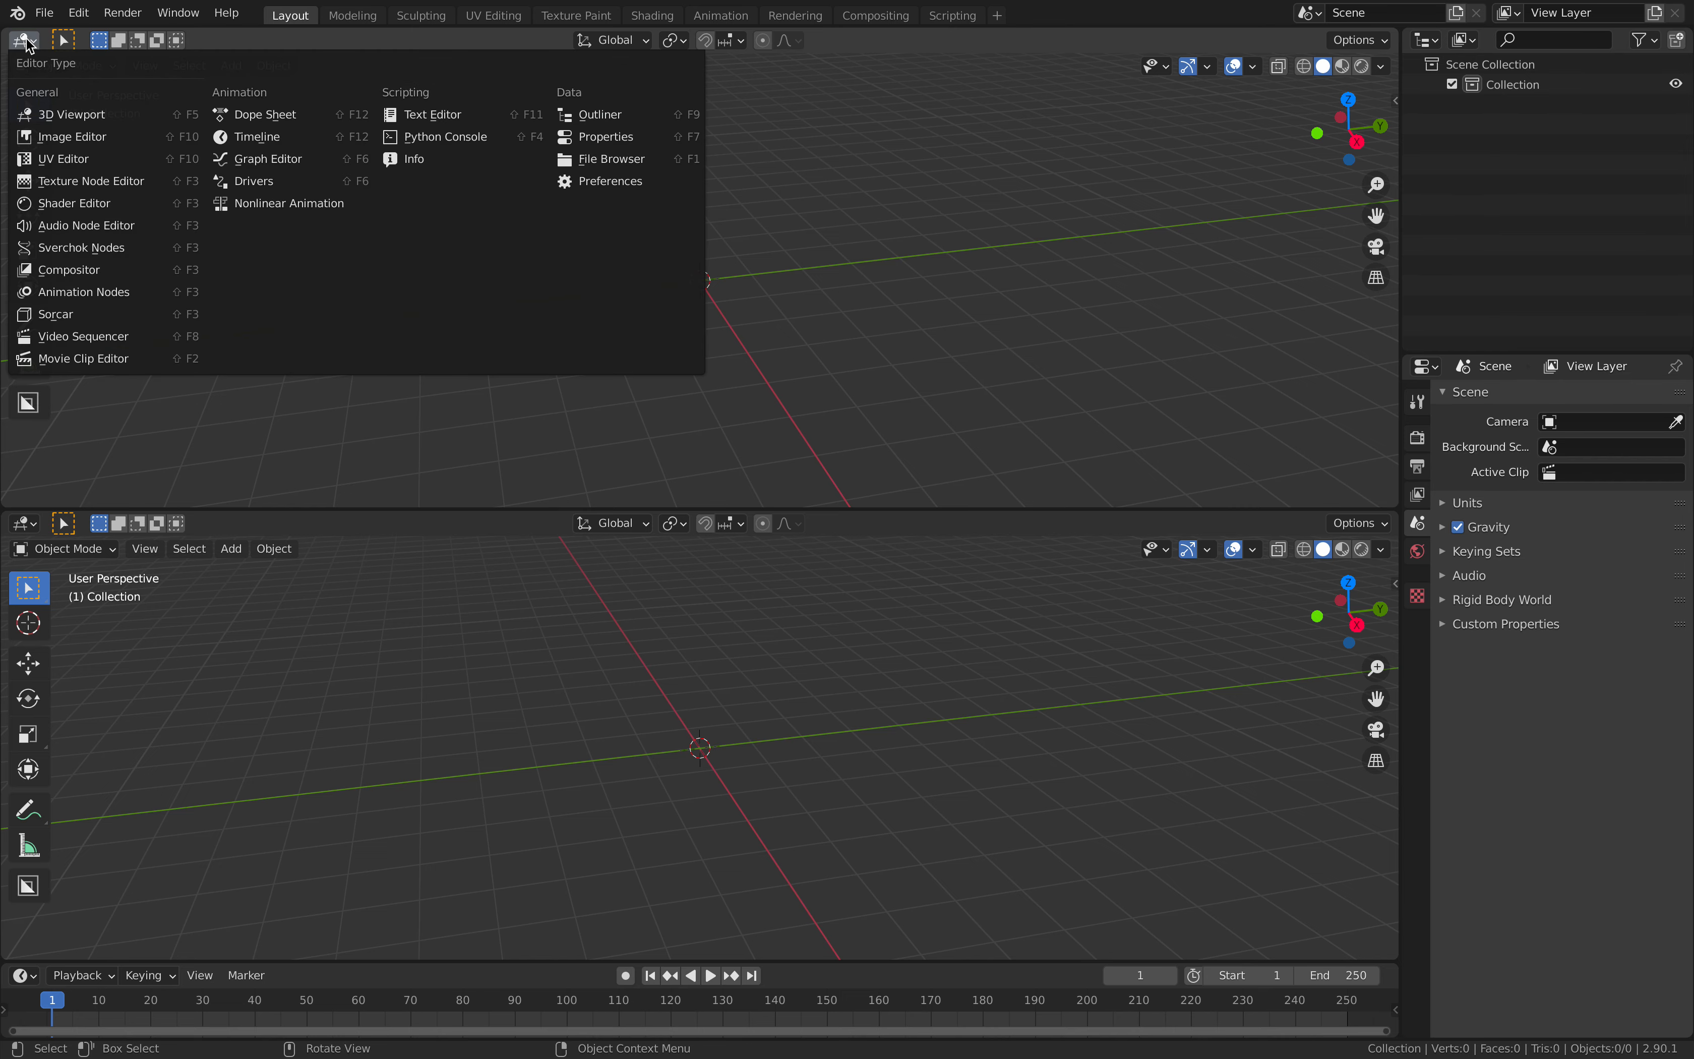
pyautogui.click(72, 247)
pyautogui.click(735, 41)
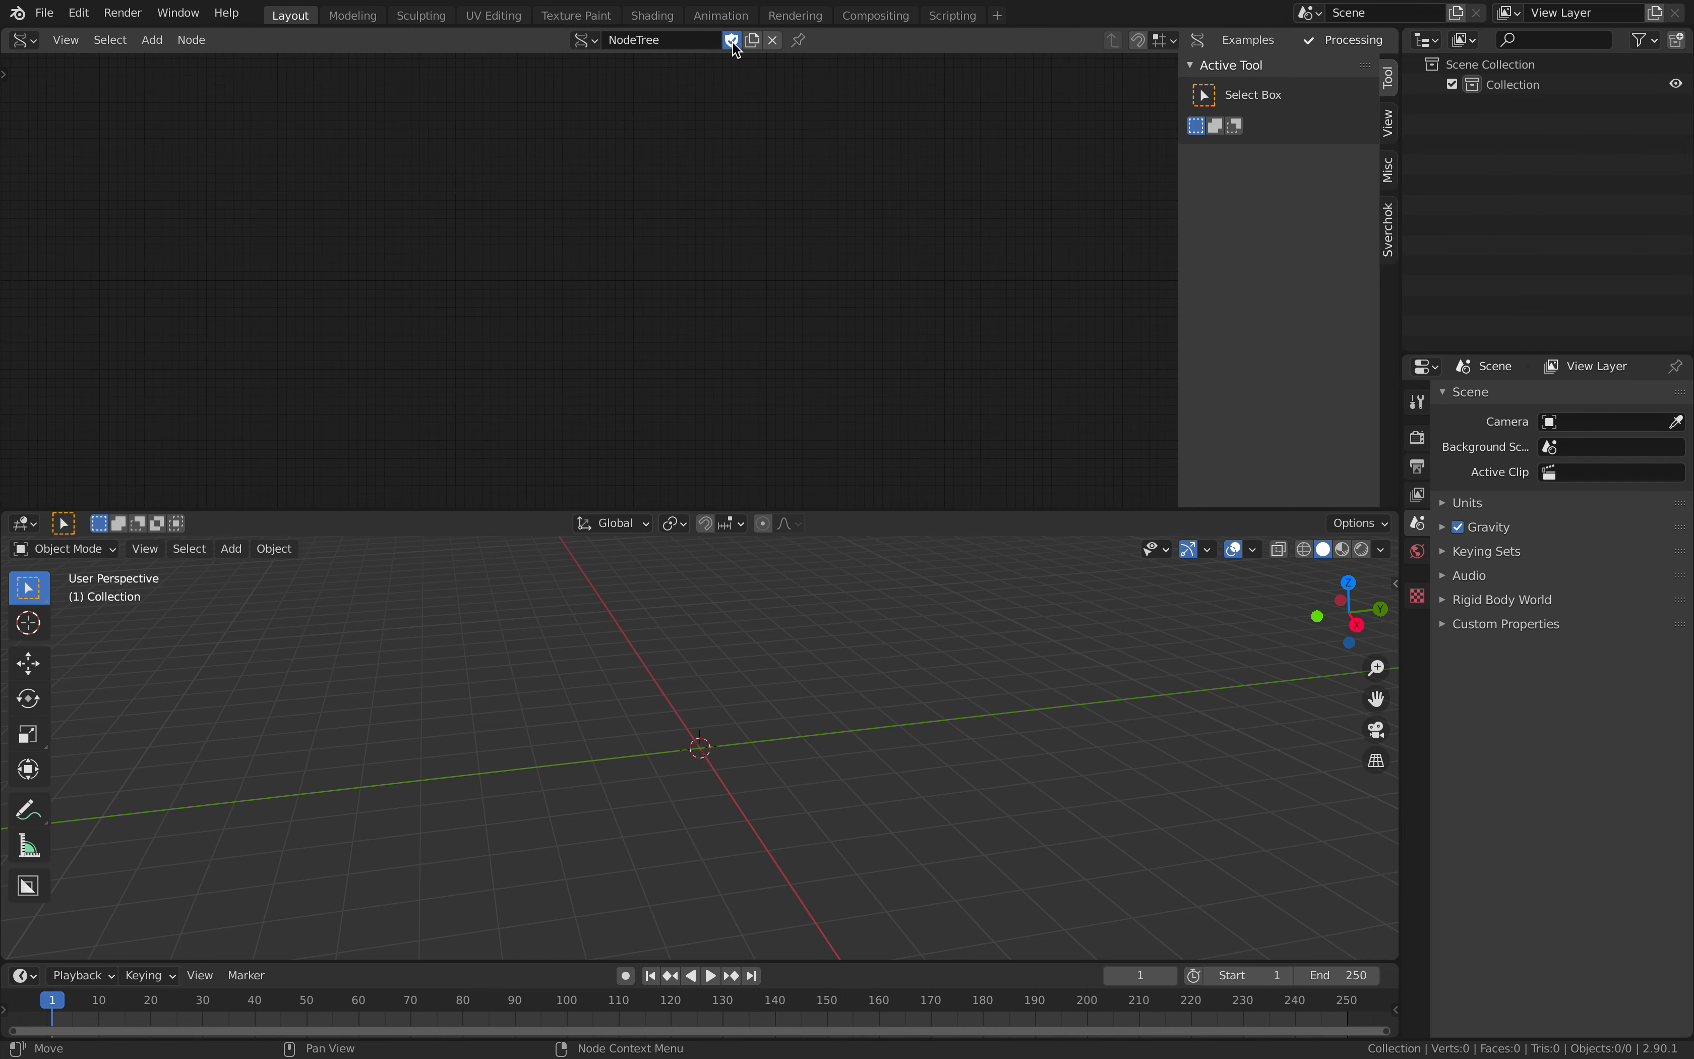
# - Add a Random Vector node to the tree and set its Count to 8
pyautogui.hotkey('alt', 'space')
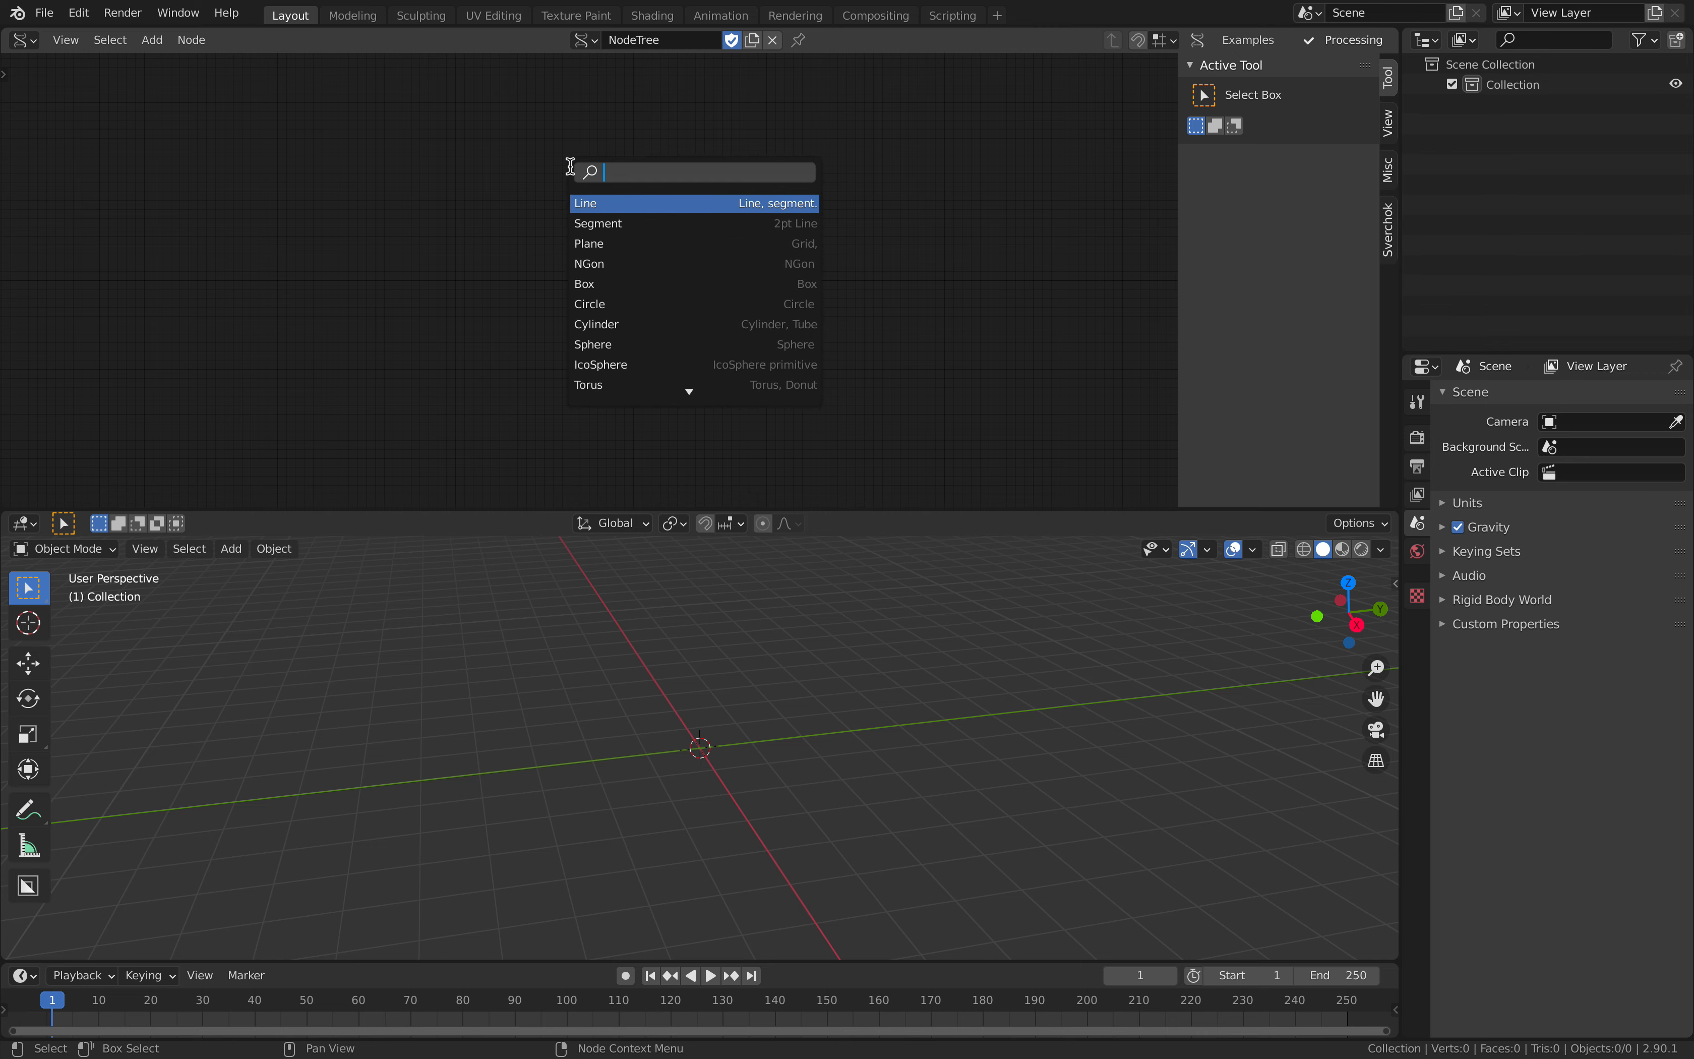
pyautogui.write('random')
pyautogui.press('Return')
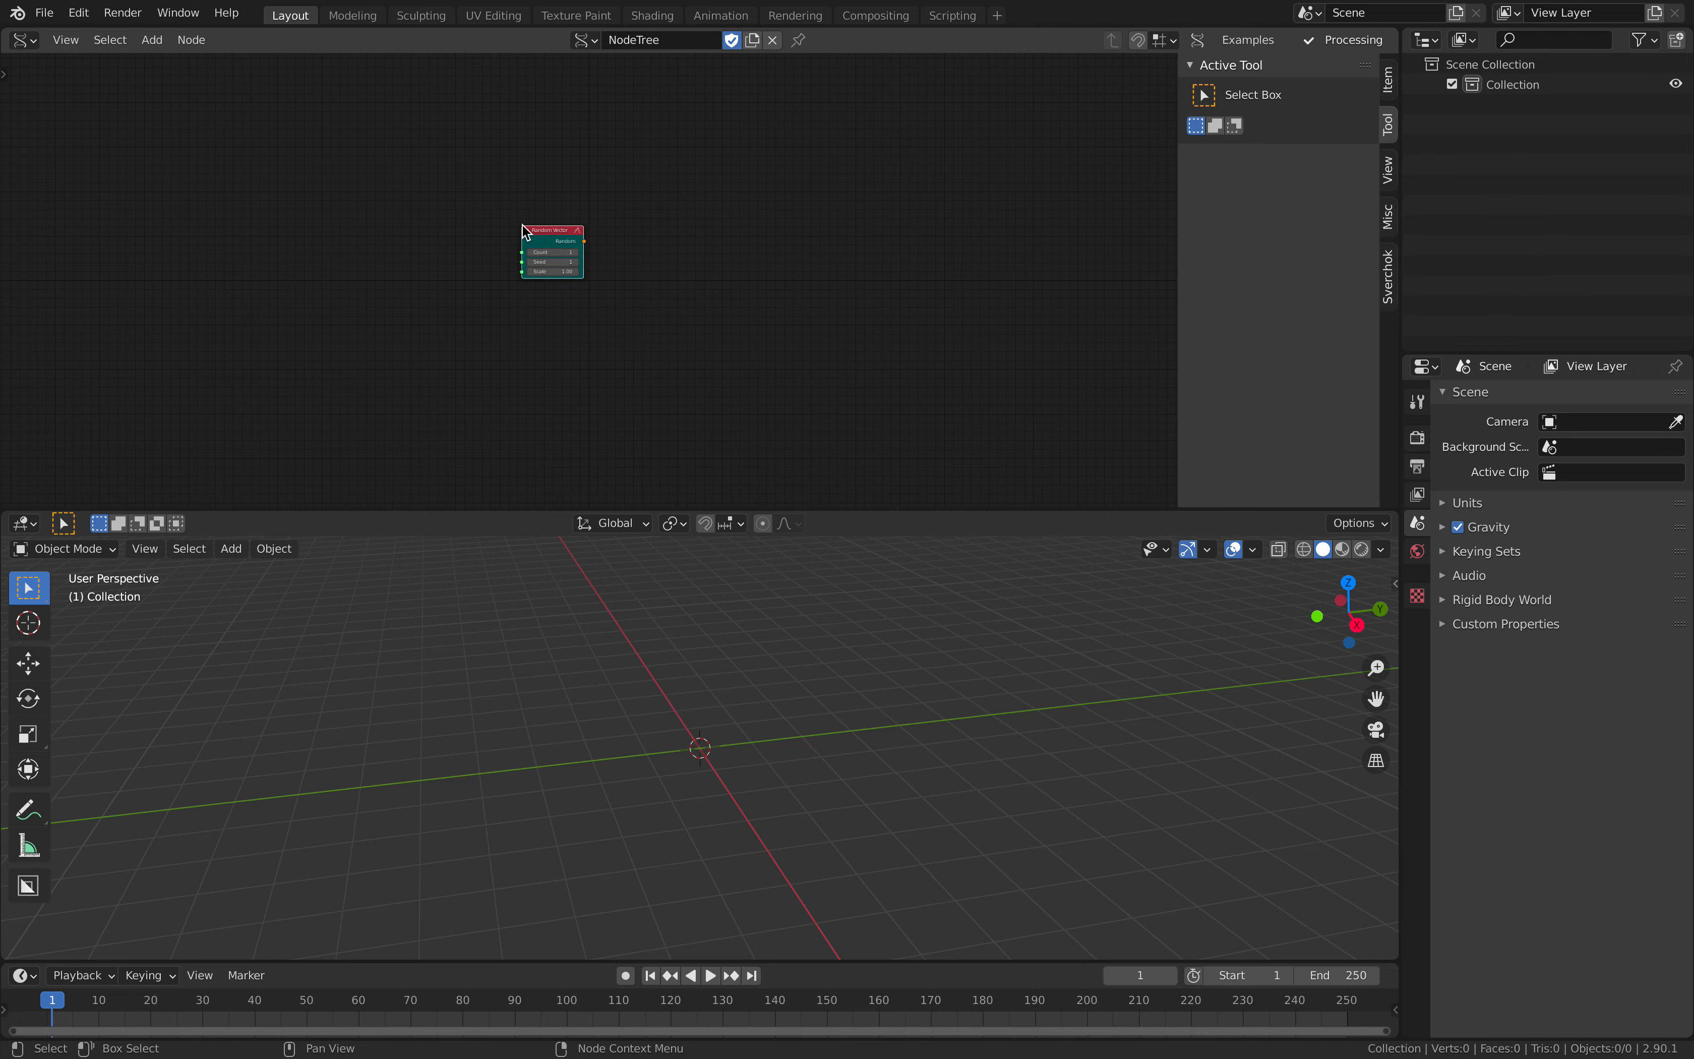
pyautogui.scroll(7, 524, 227)
pyautogui.click(568, 231)
pyautogui.click(568, 231)
pyautogui.click(568, 231)
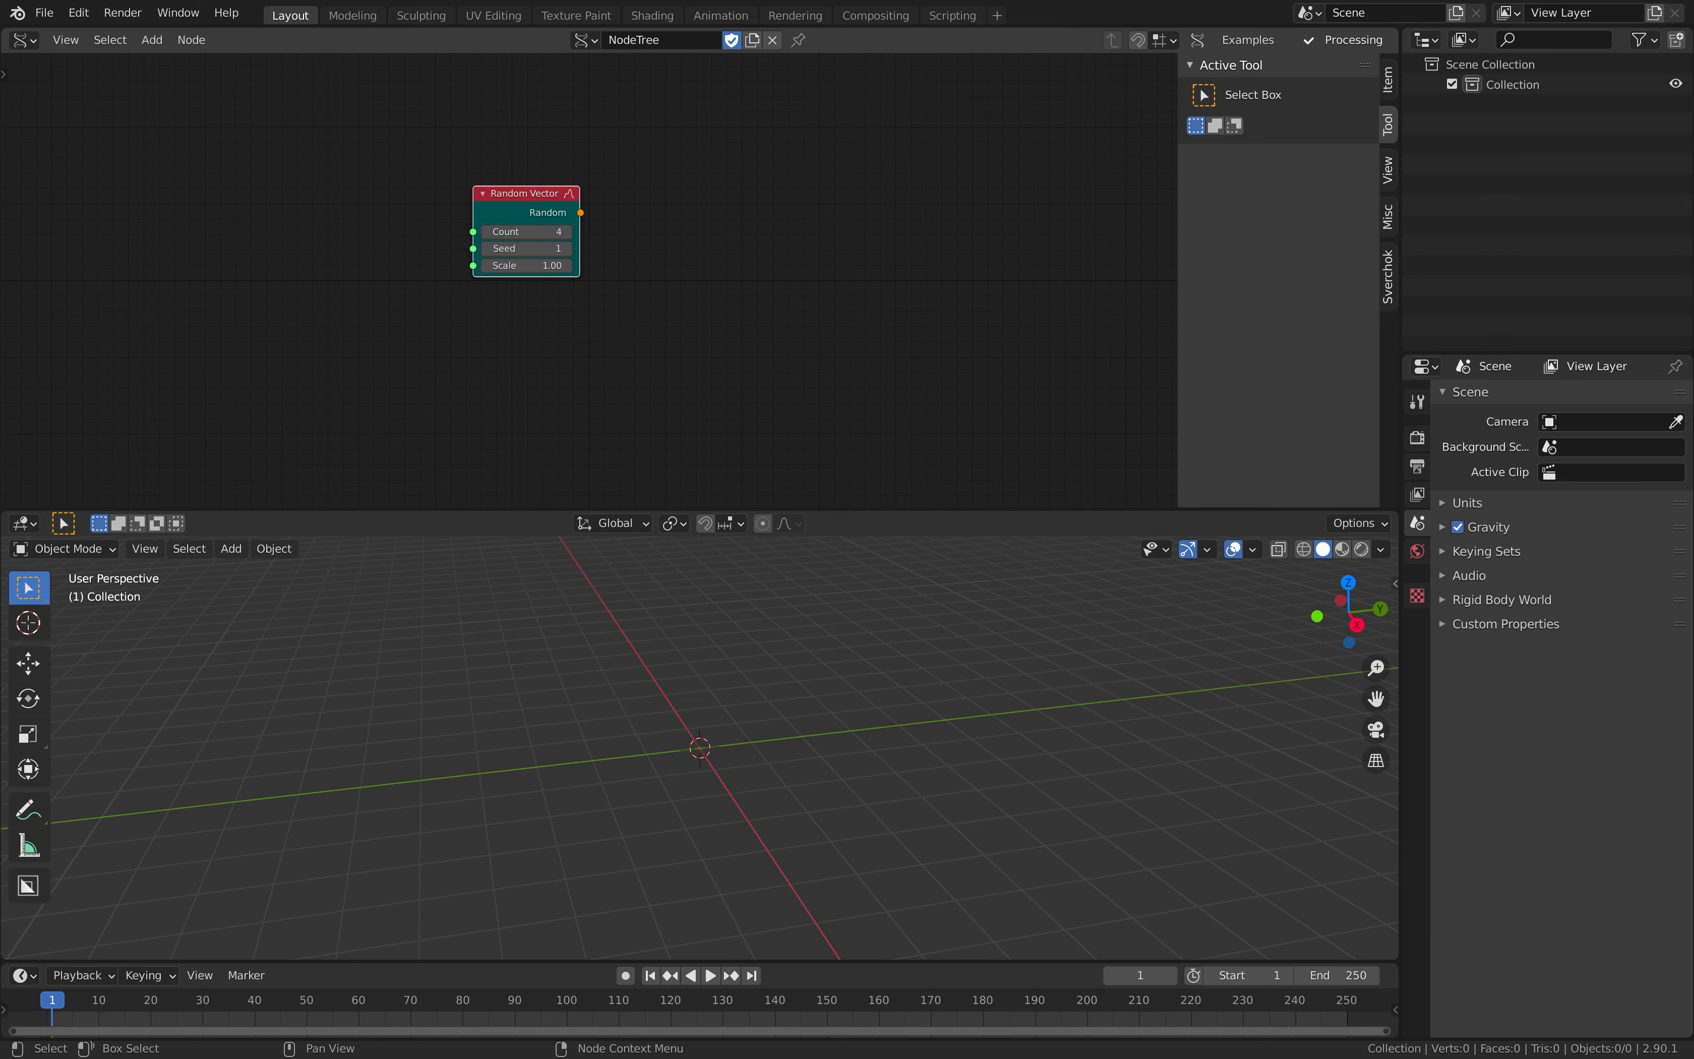
pyautogui.click(569, 233)
pyautogui.click(569, 232)
# - Add a Cubic Spline node beside the Random Vector node
pyautogui.moveTo(700, 215); pyautogui.dragTo(554, 238, button='middle')
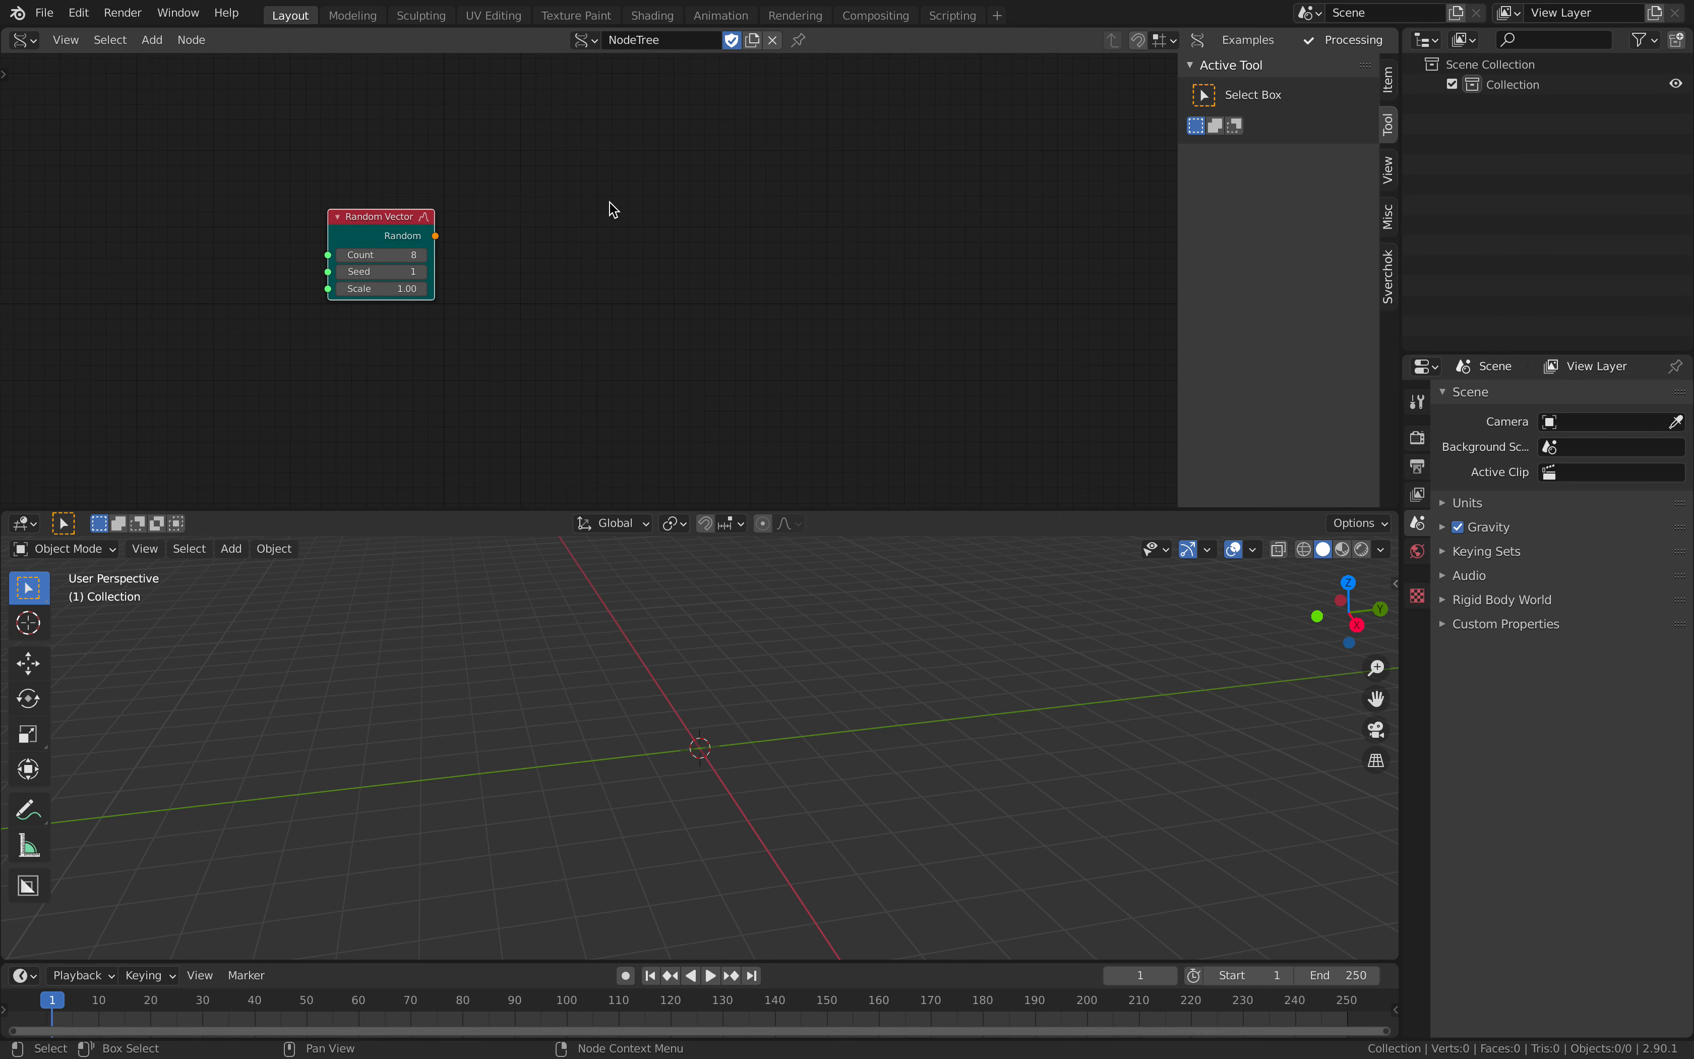
pyautogui.hotkey('alt', 'space')
pyautogui.write('cubic')
pyautogui.press('Down')
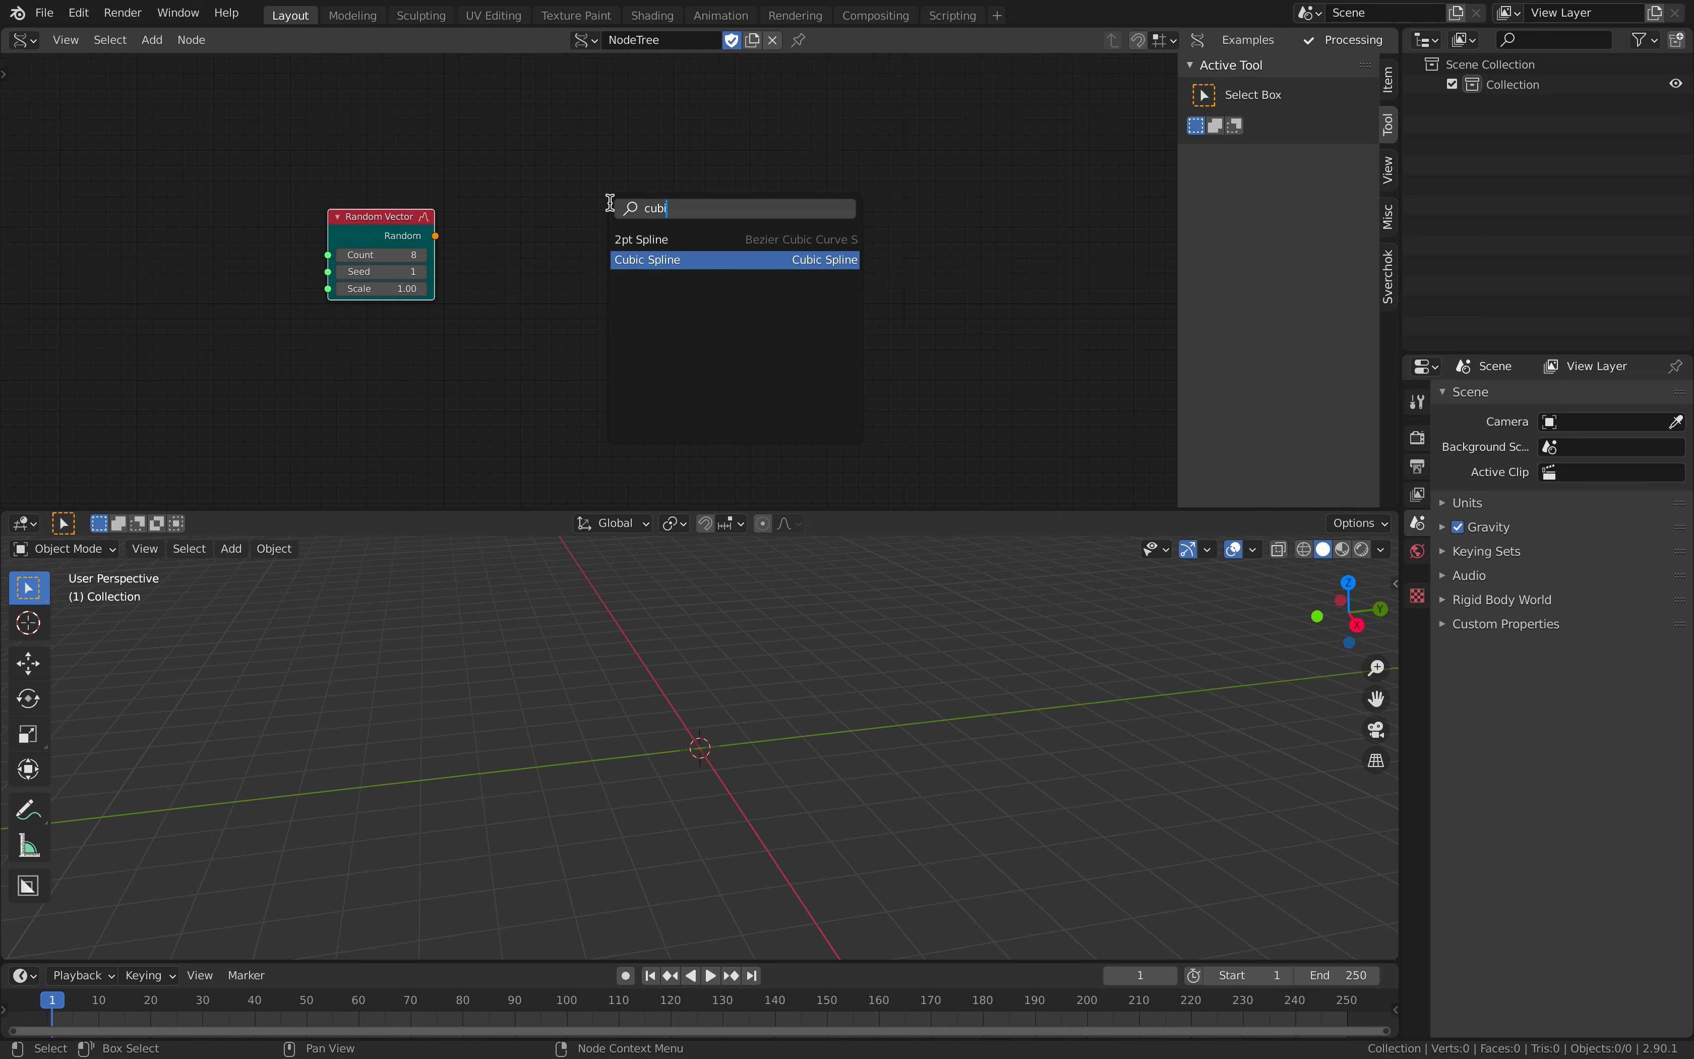
pyautogui.press('Return')
pyautogui.click(551, 203)
# - Add a Curve Frame node after the Cubic Spline node
pyautogui.hotkey('shift', 'a')
pyautogui.click(763, 176)
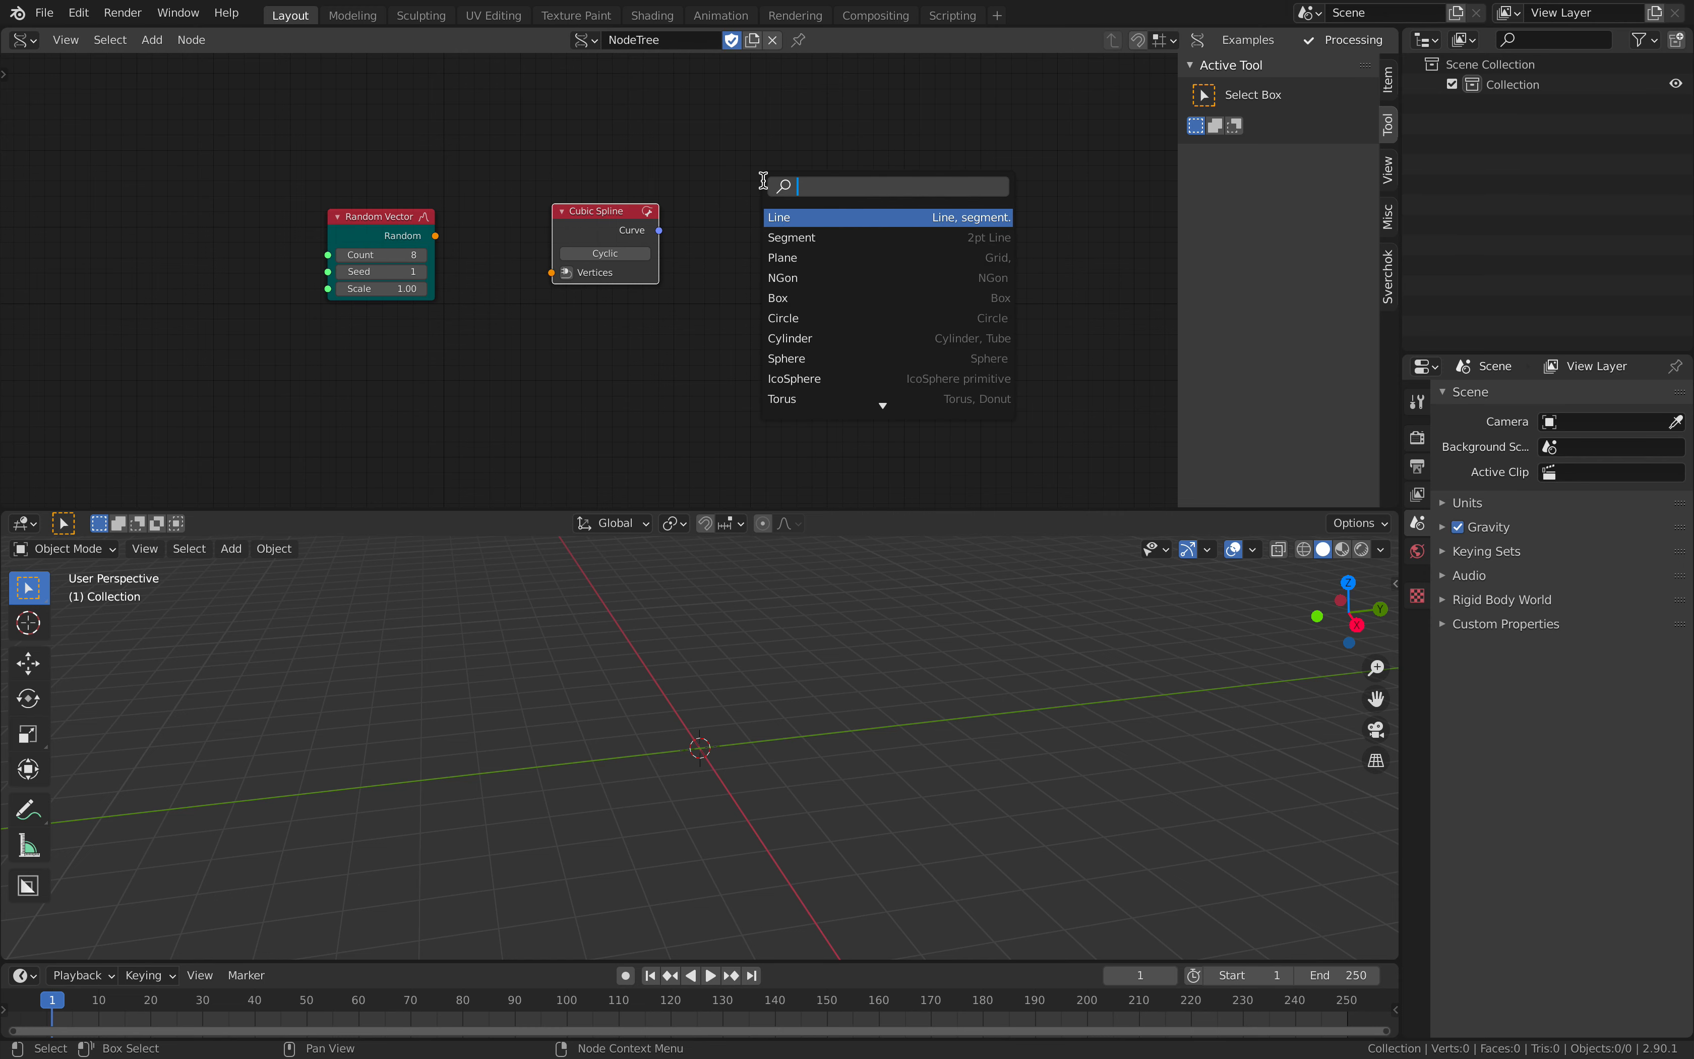
pyautogui.write('curve f')
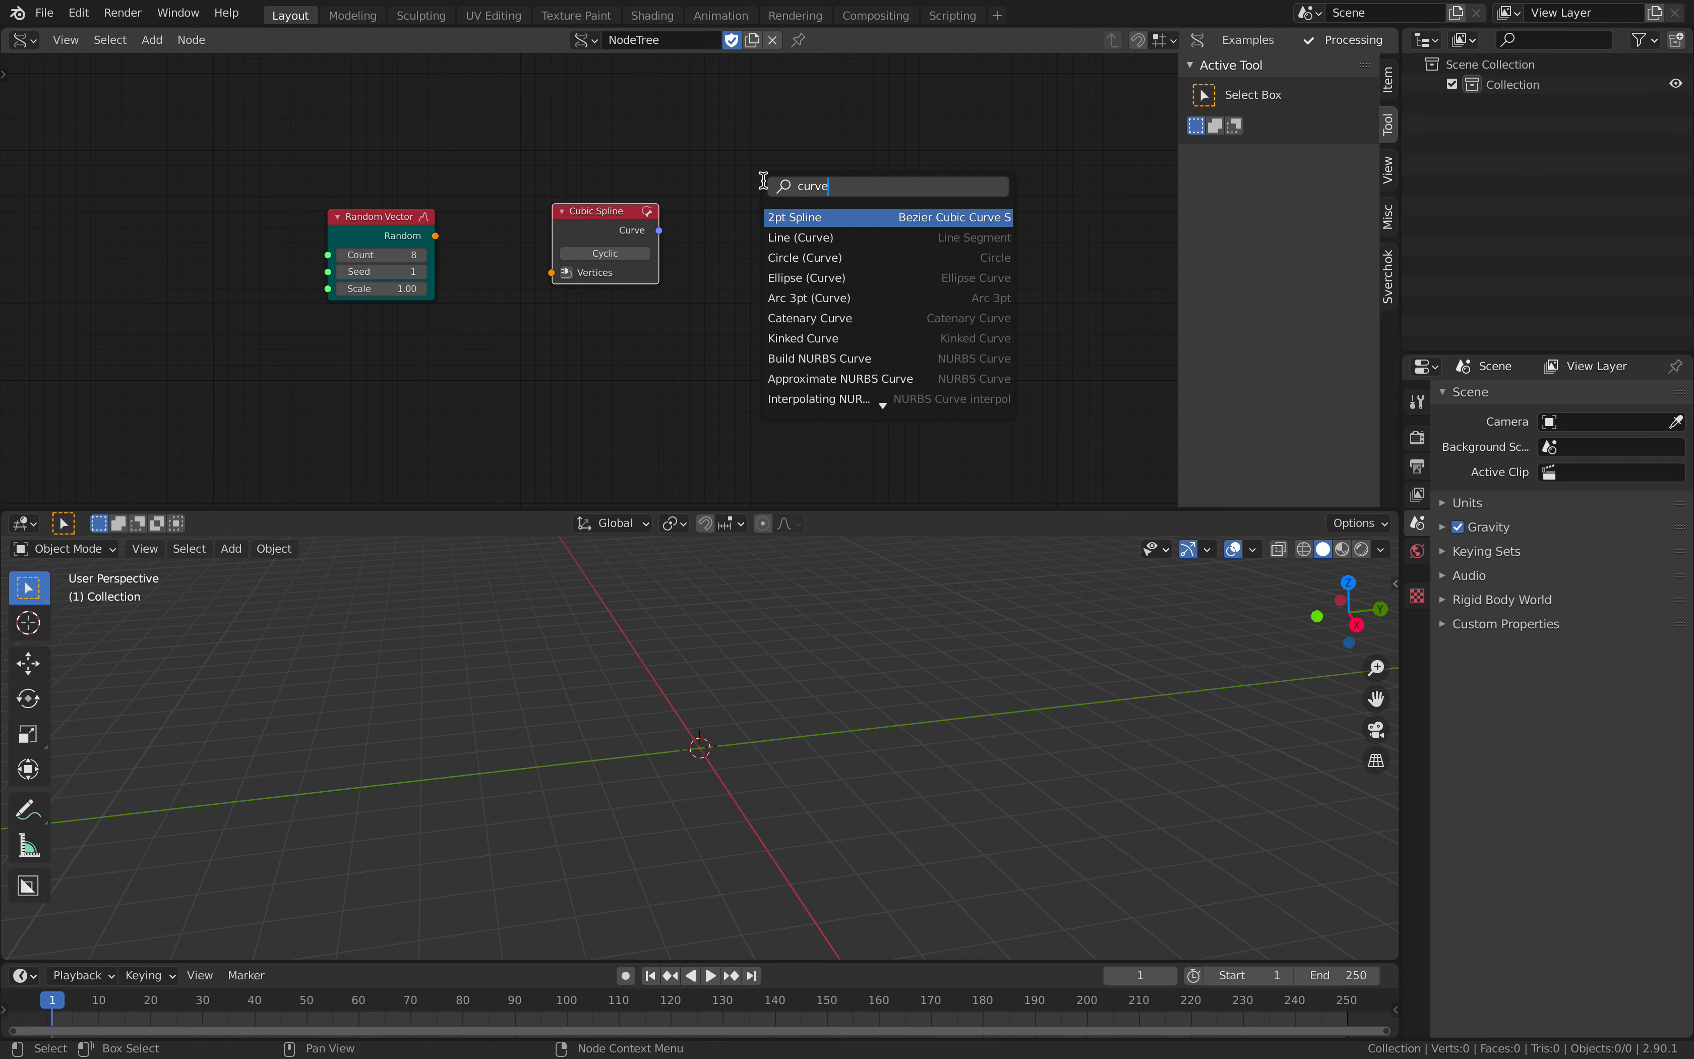
pyautogui.press('Down')
pyautogui.press('Down')
pyautogui.press('Return')
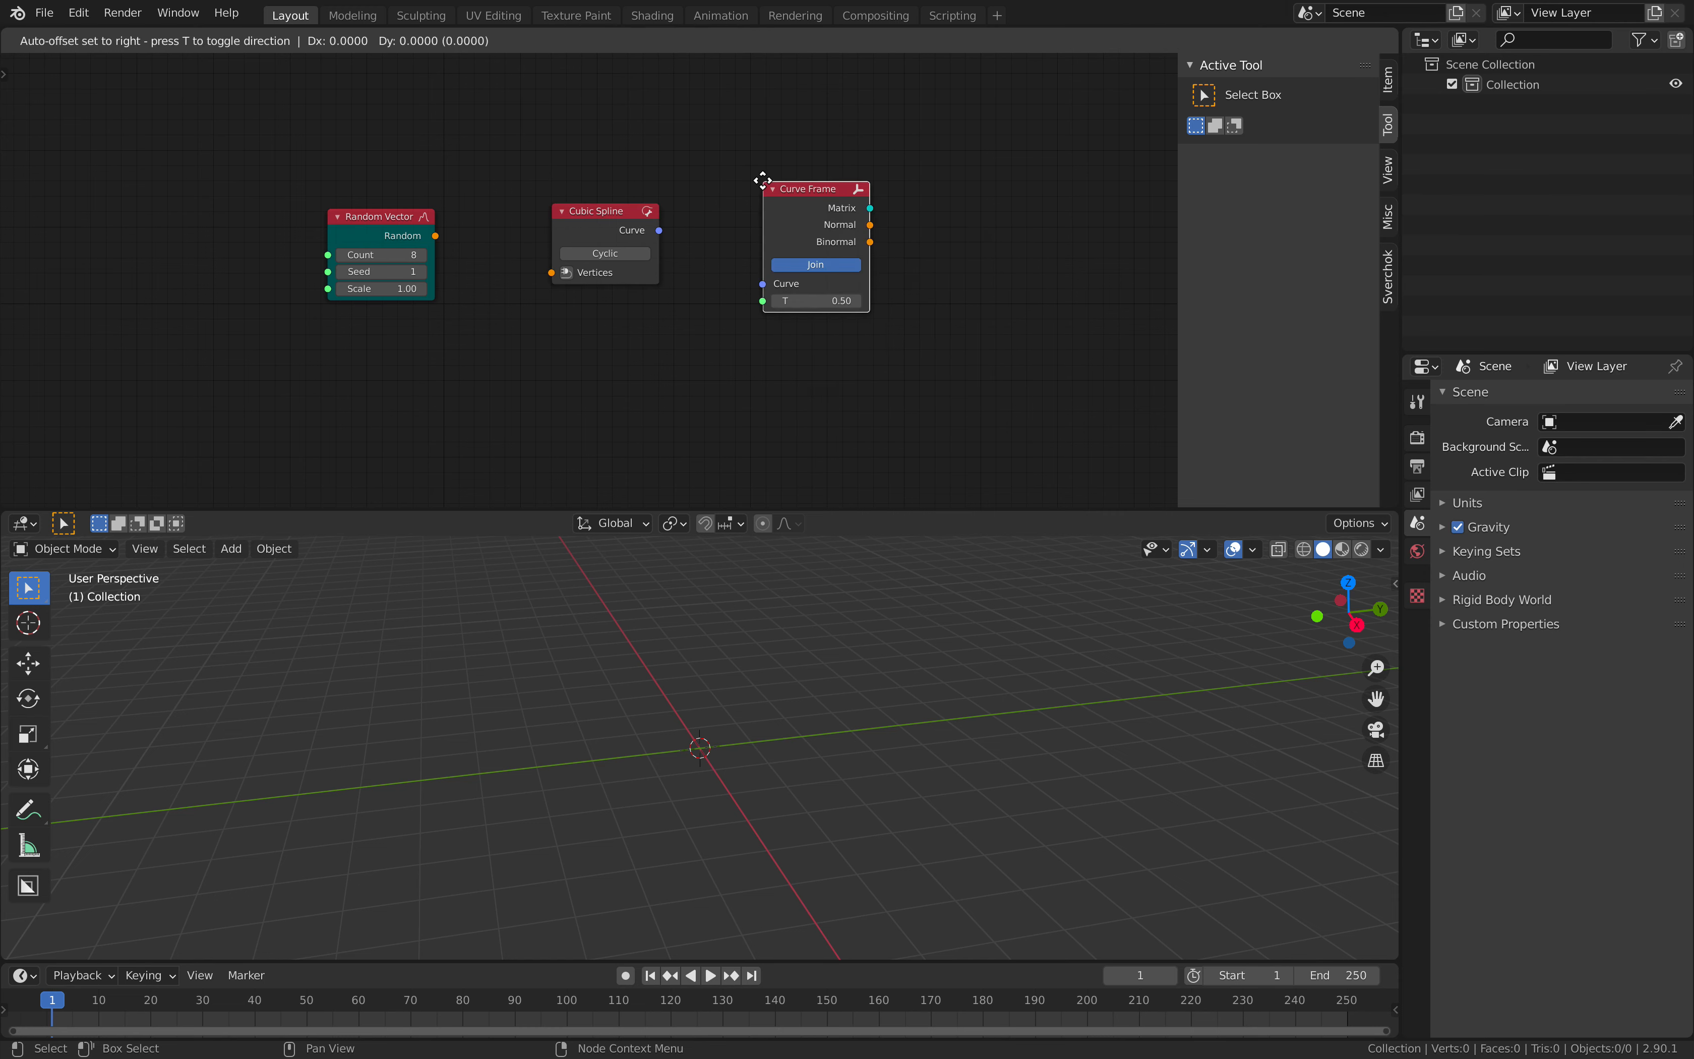
pyautogui.click(764, 213)
# - Hide the node editor's sidebar and connect Random Vector's Random output to Cubic Spline's Vertices input
pyautogui.press('Home')
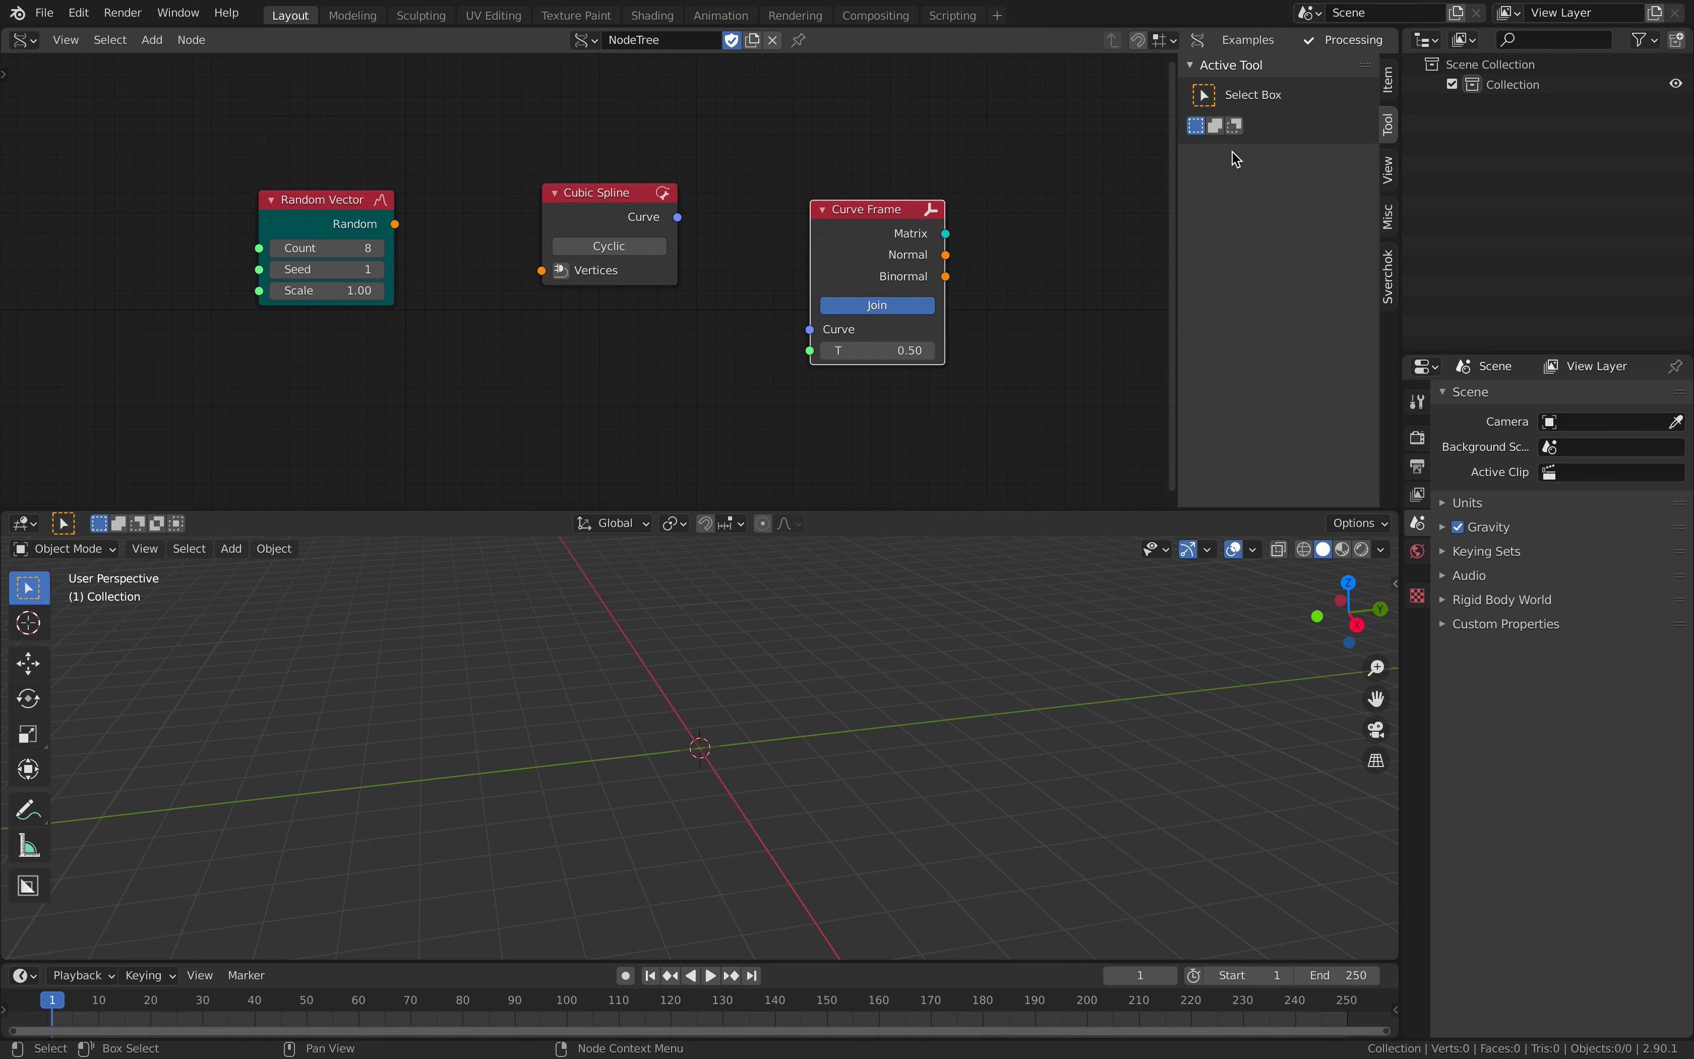
pyautogui.moveTo(1181, 158); pyautogui.dragTo(1524, 151)
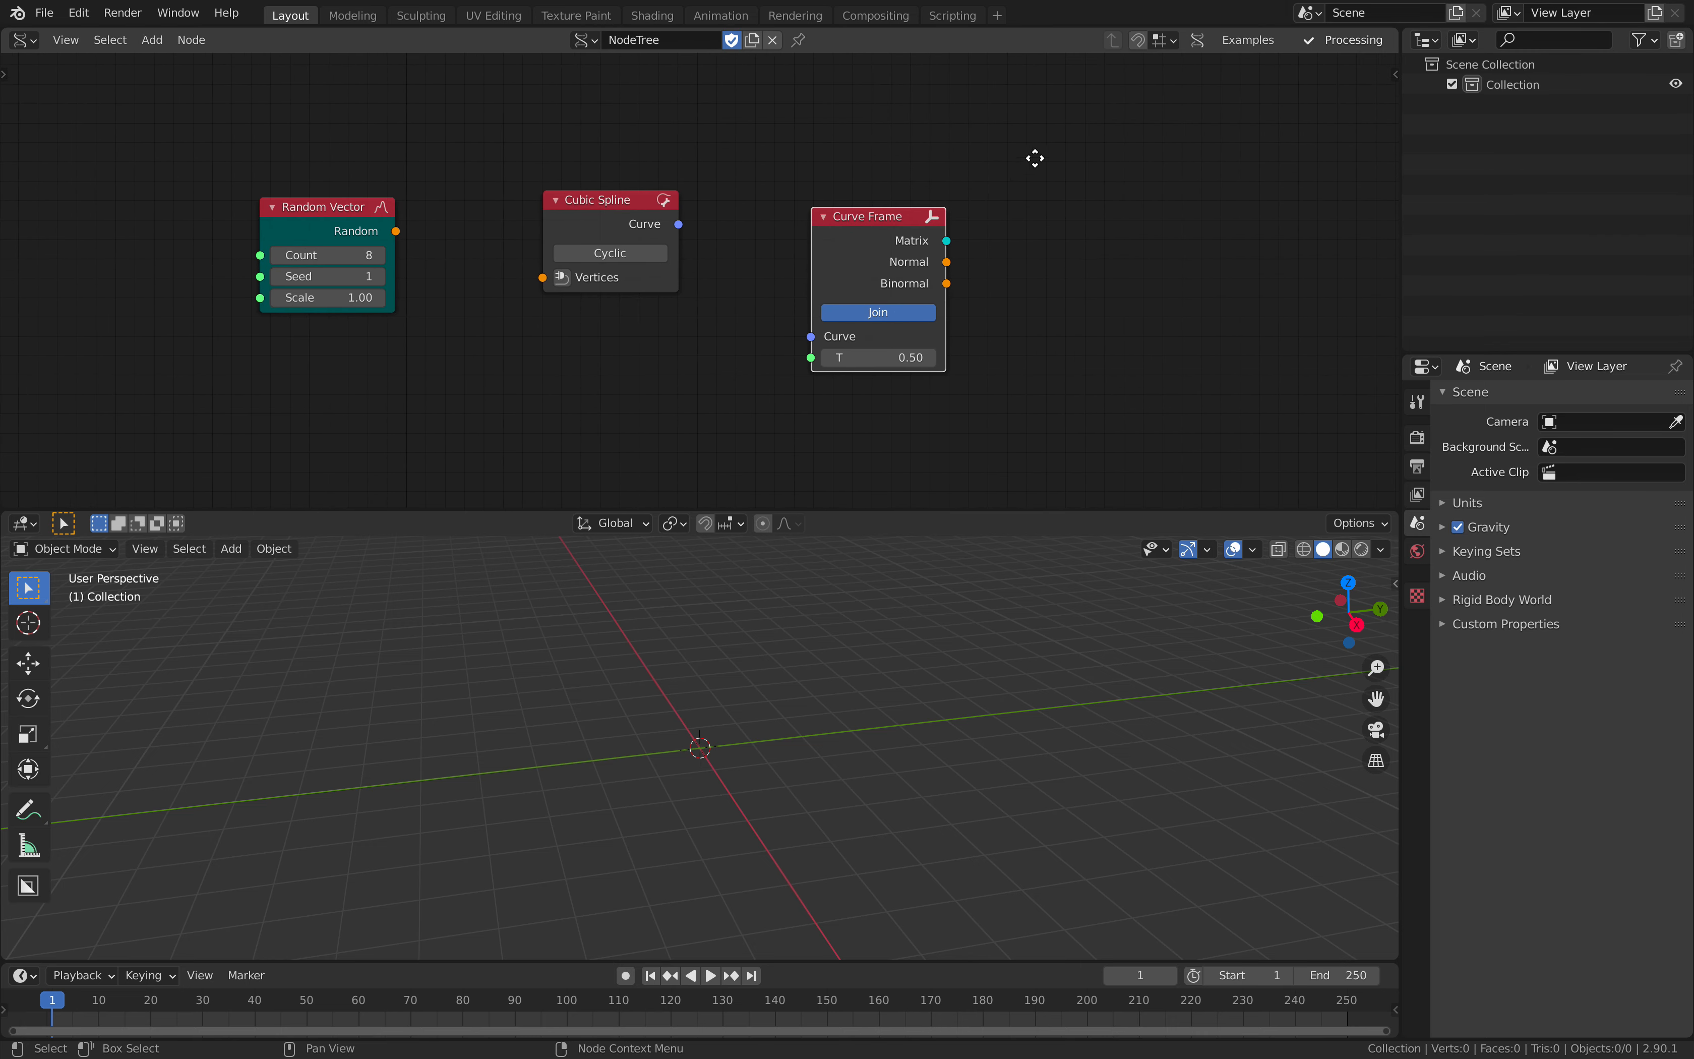
pyautogui.scroll(-1, 604, 189)
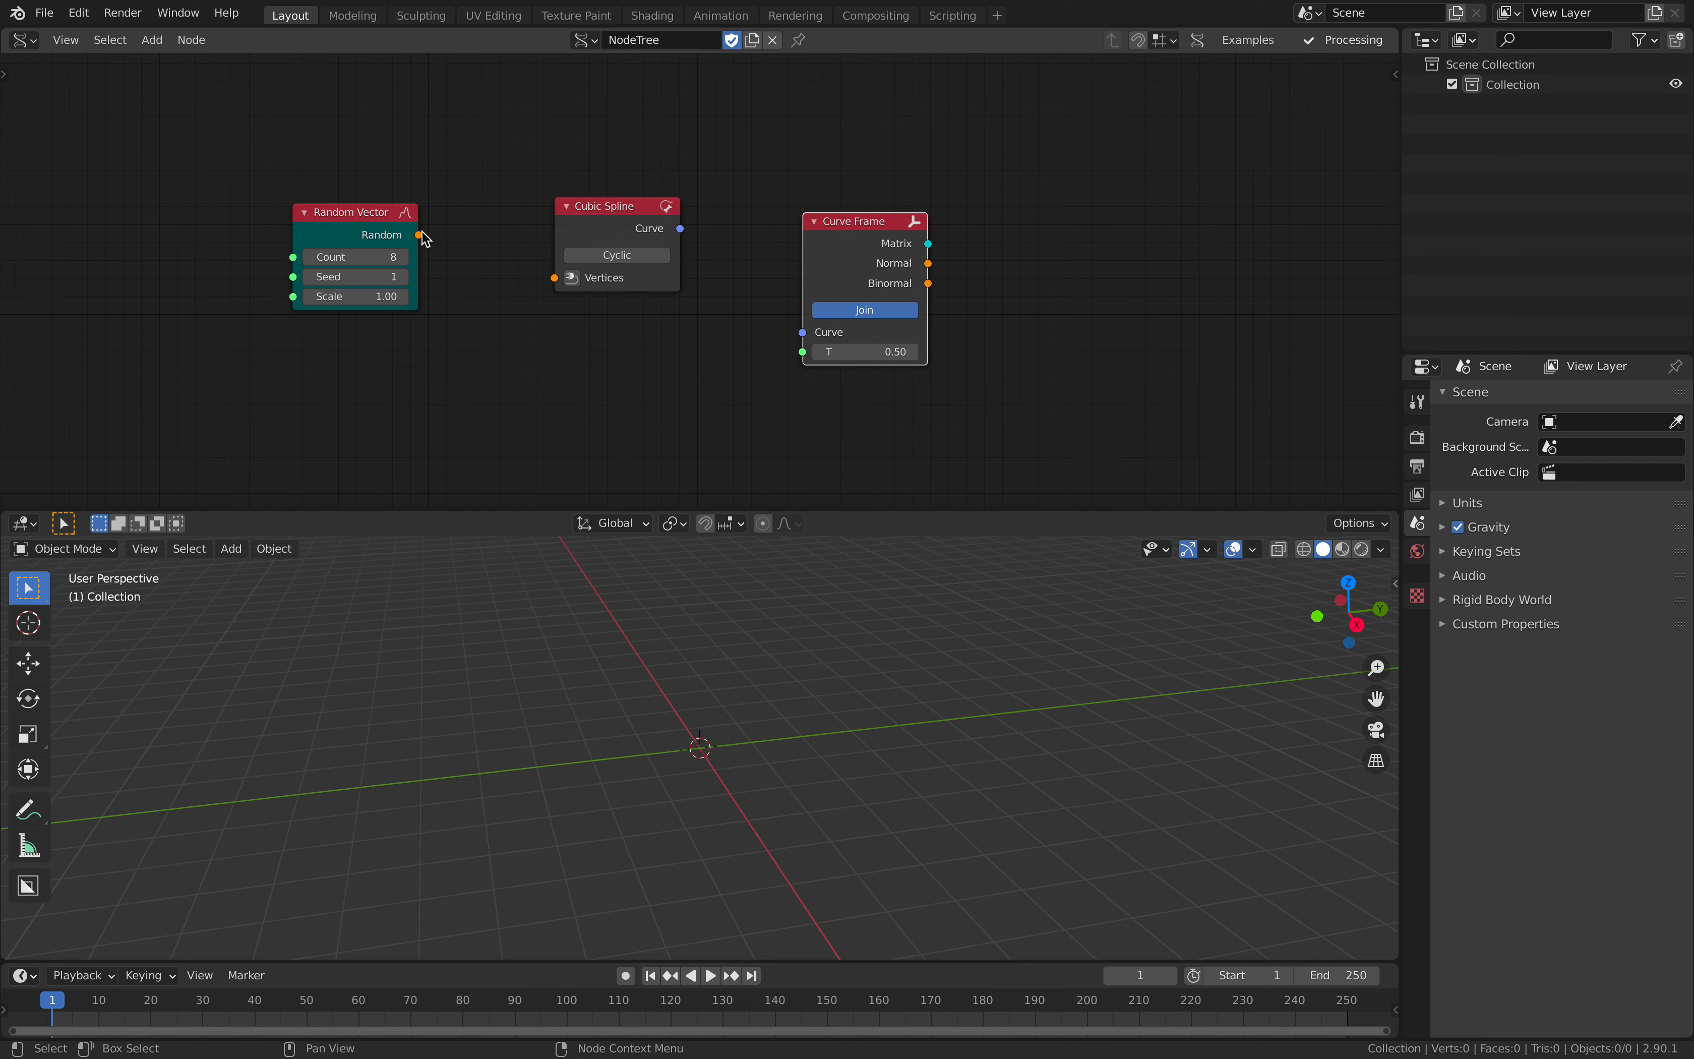
pyautogui.moveTo(422, 232); pyautogui.dragTo(571, 227)
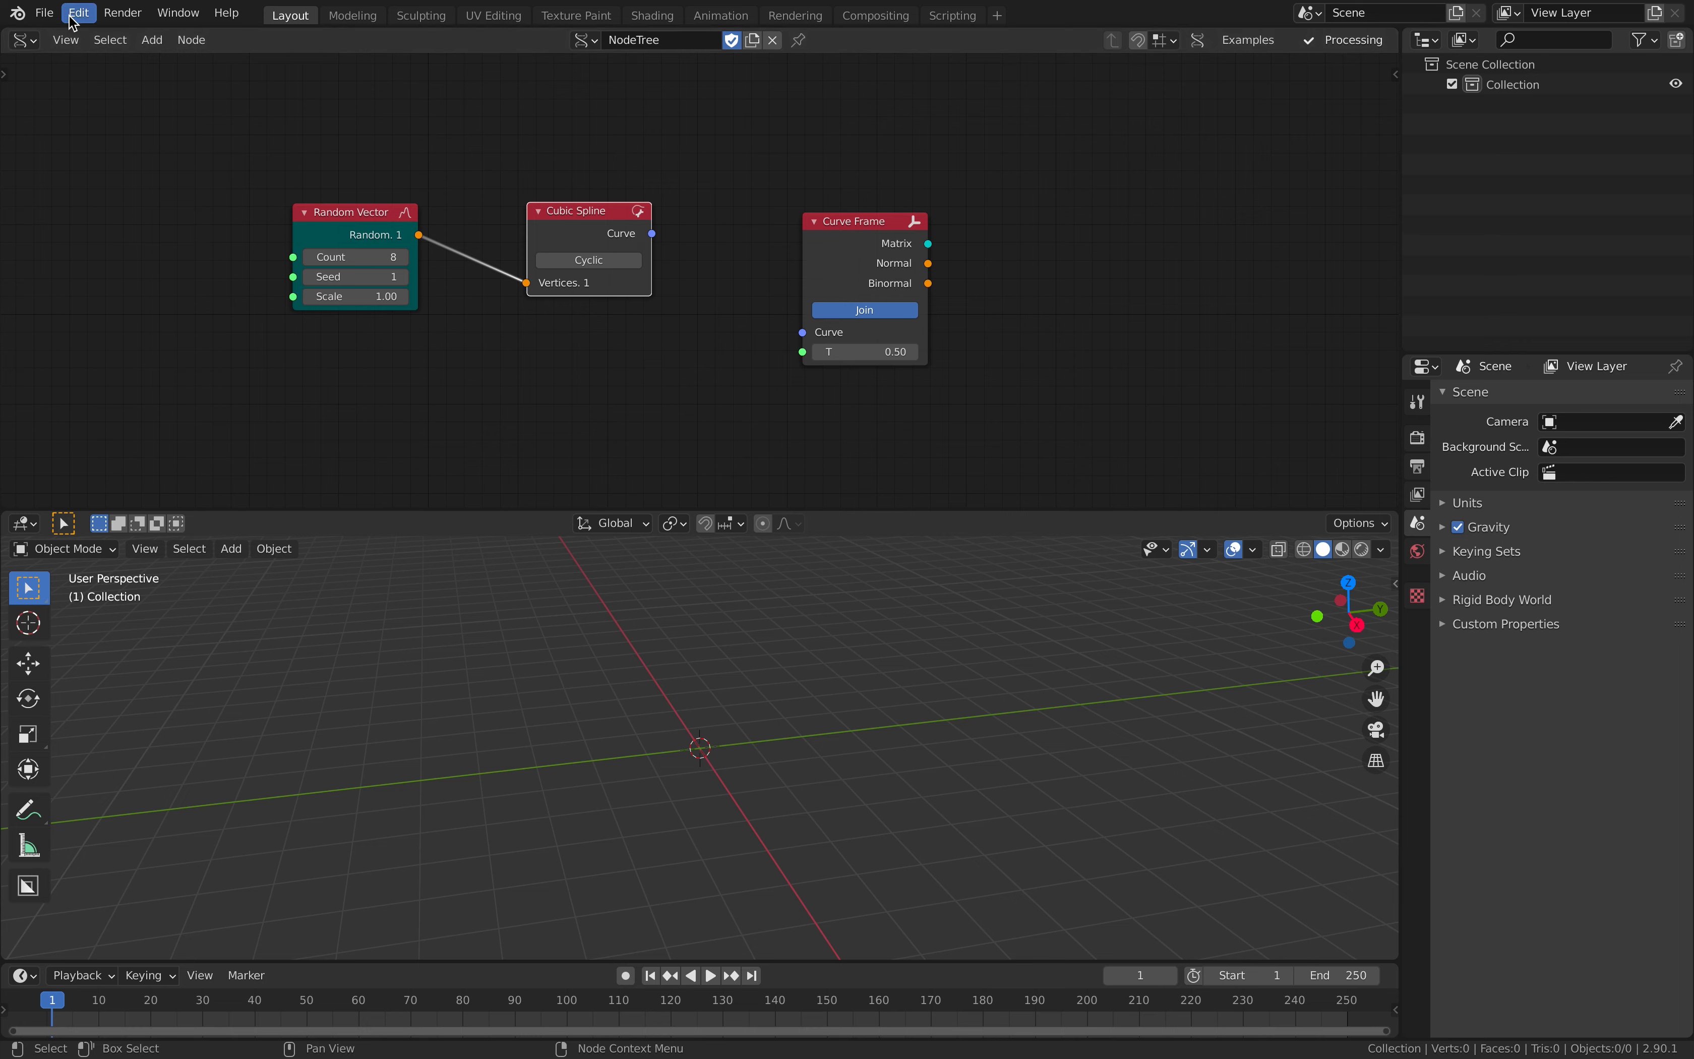
# - Save the file to the Desktop as path_loop_001.blend
pyautogui.click(44, 13)
pyautogui.press('super+shift+s')
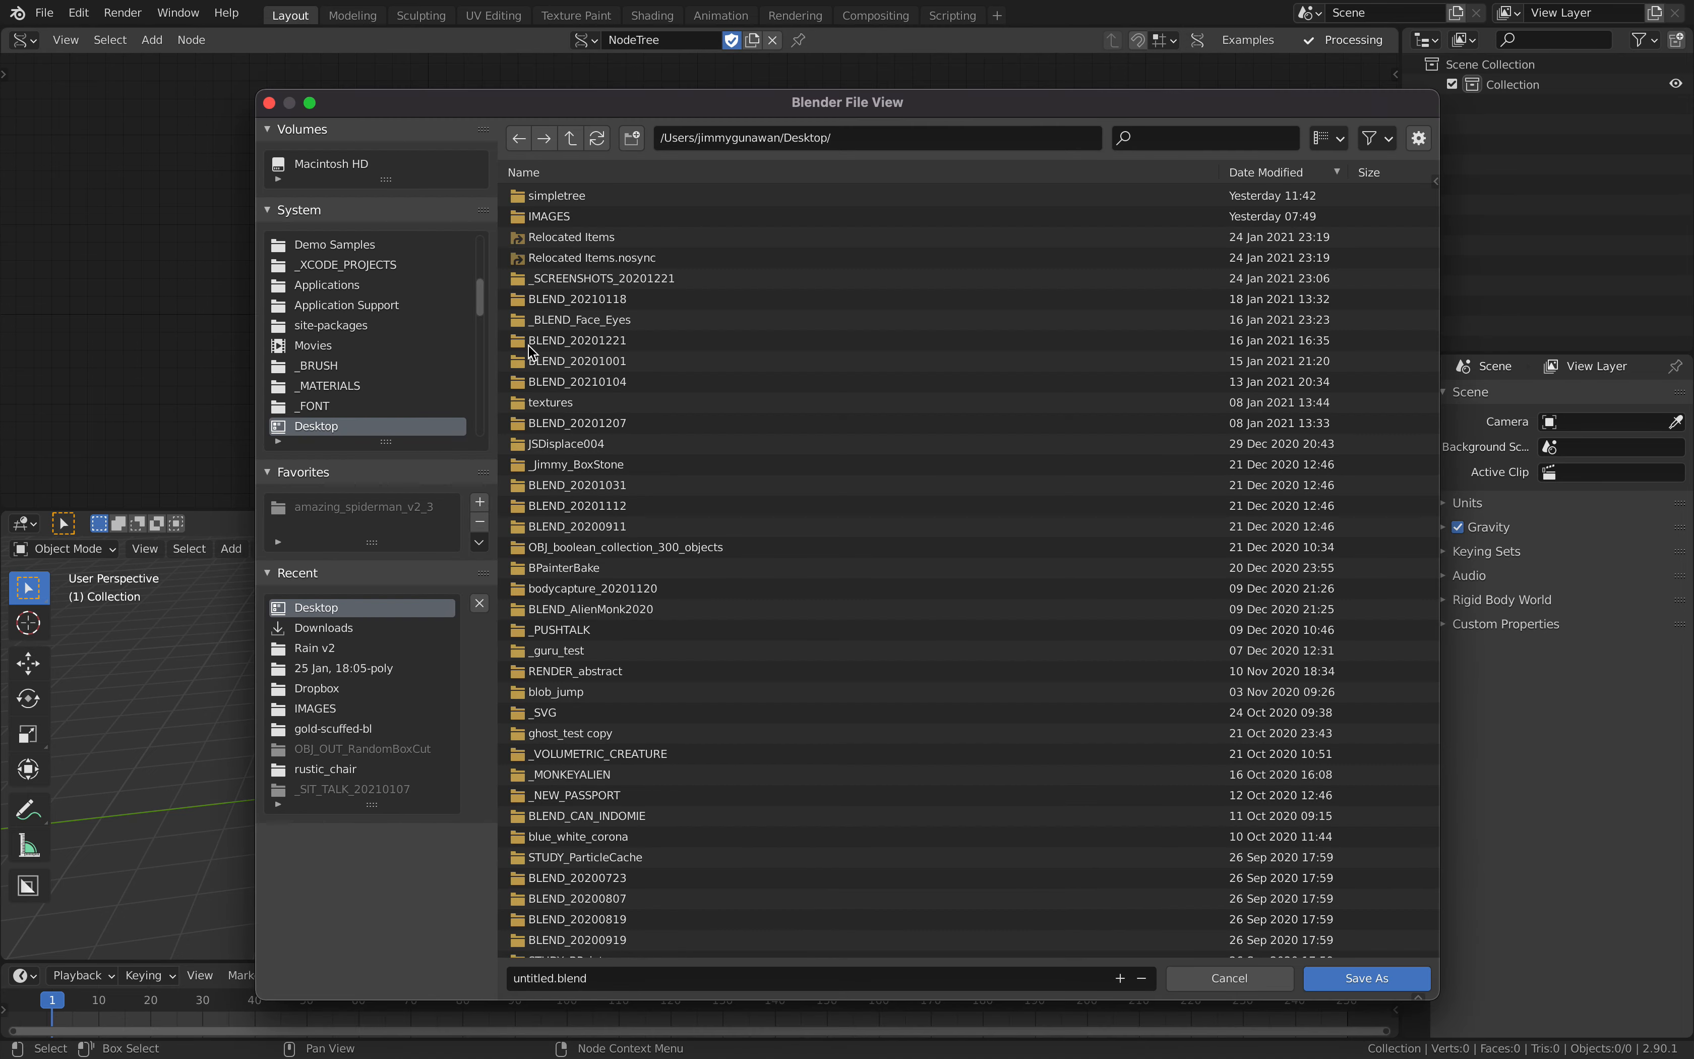
pyautogui.doubleClick(543, 974)
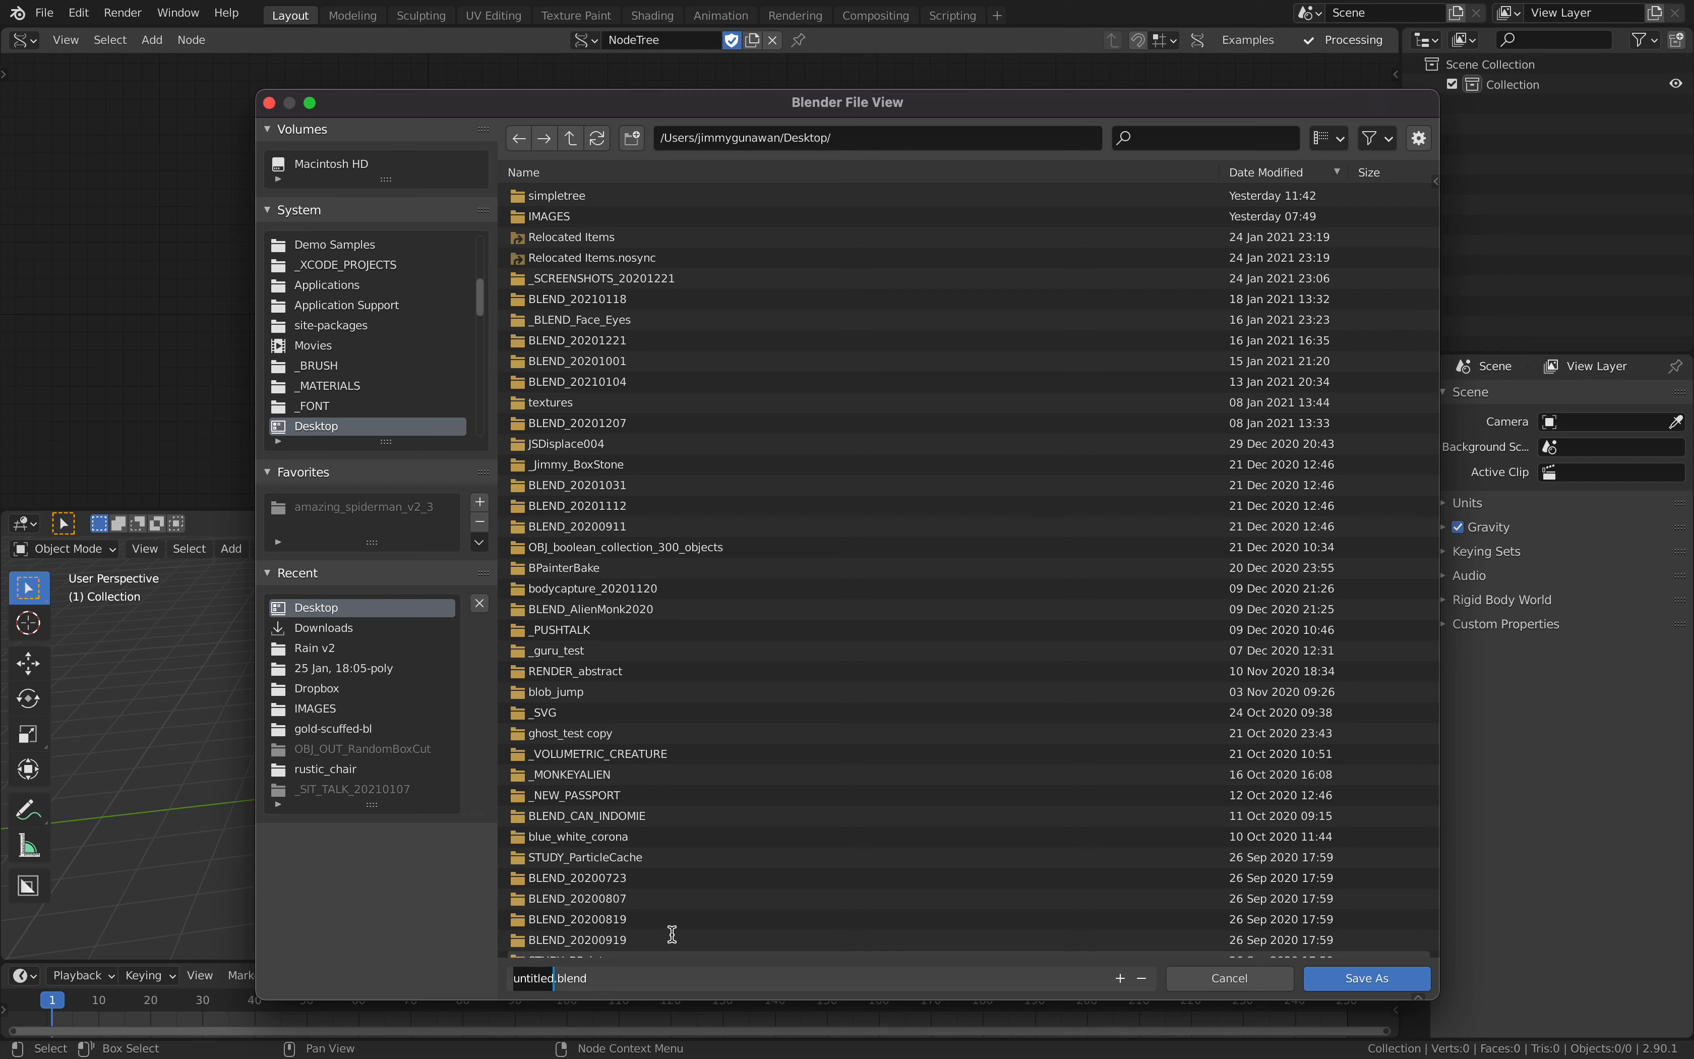
pyautogui.write('path_loop_001')
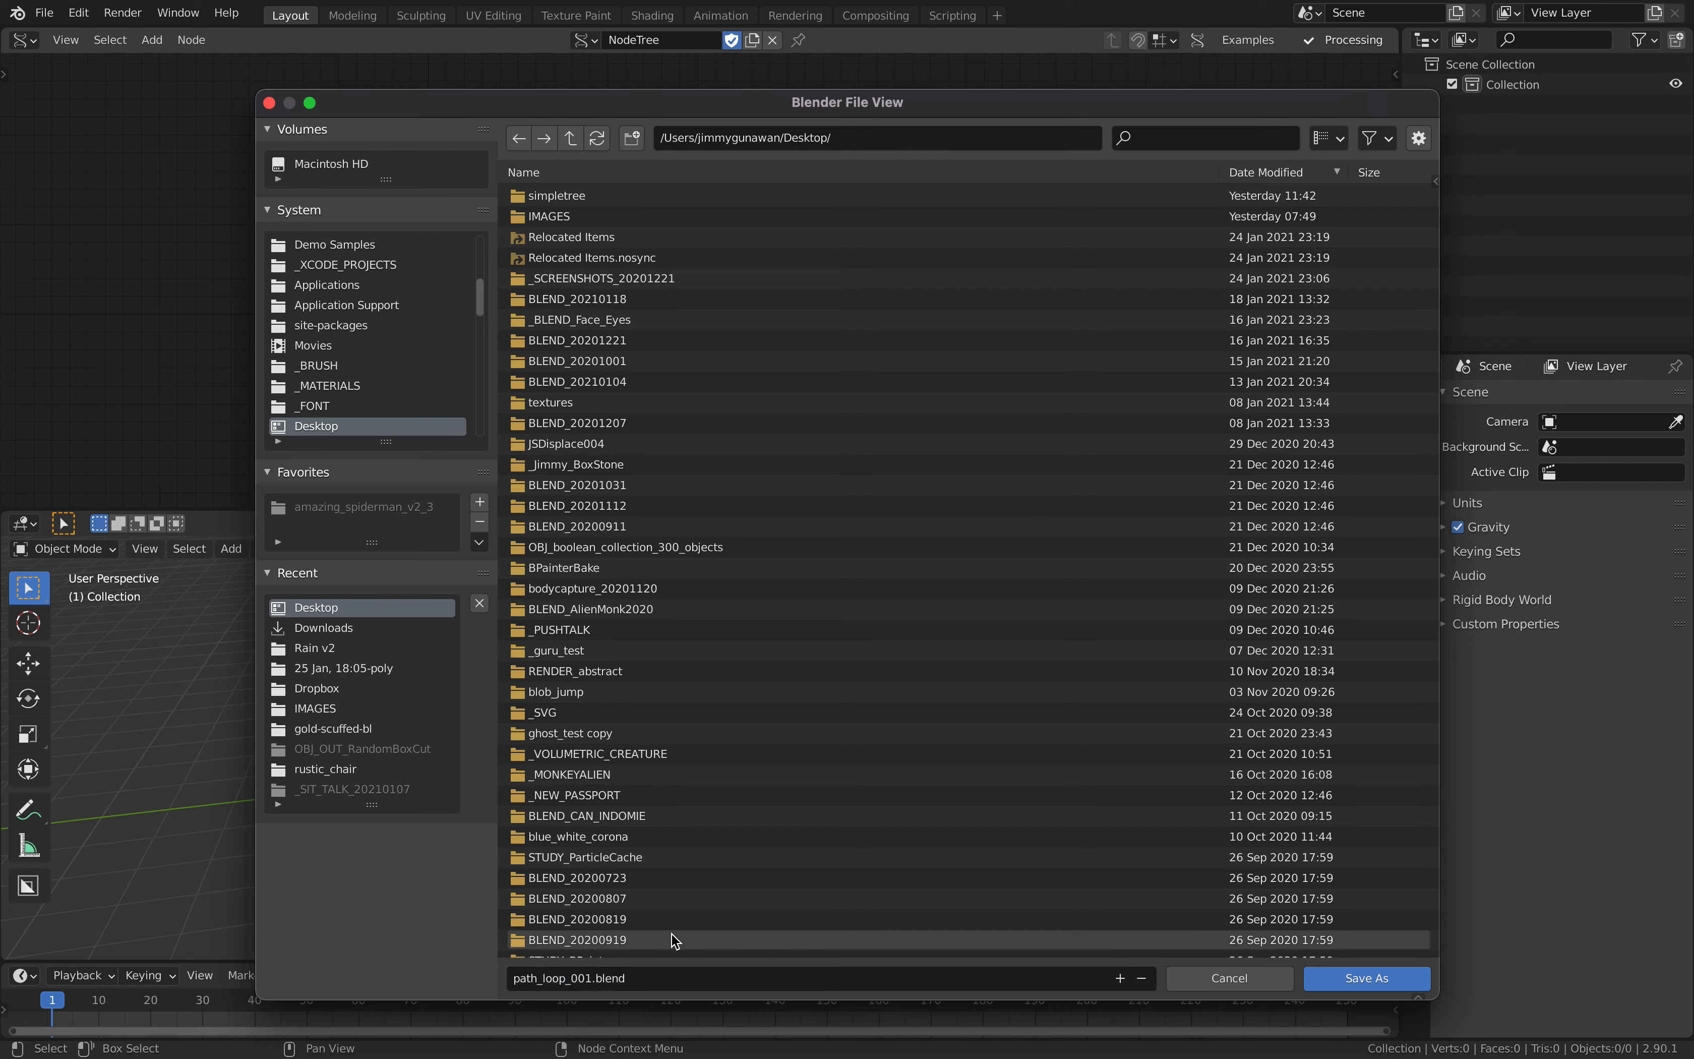
pyautogui.click(1367, 977)
# - Move the Curve Frame node slightly closer and connect Cubic Spline's Curve output to its Curve input
pyautogui.moveTo(837, 242); pyautogui.dragTo(818, 244)
pyautogui.moveTo(651, 232); pyautogui.dragTo(785, 333)
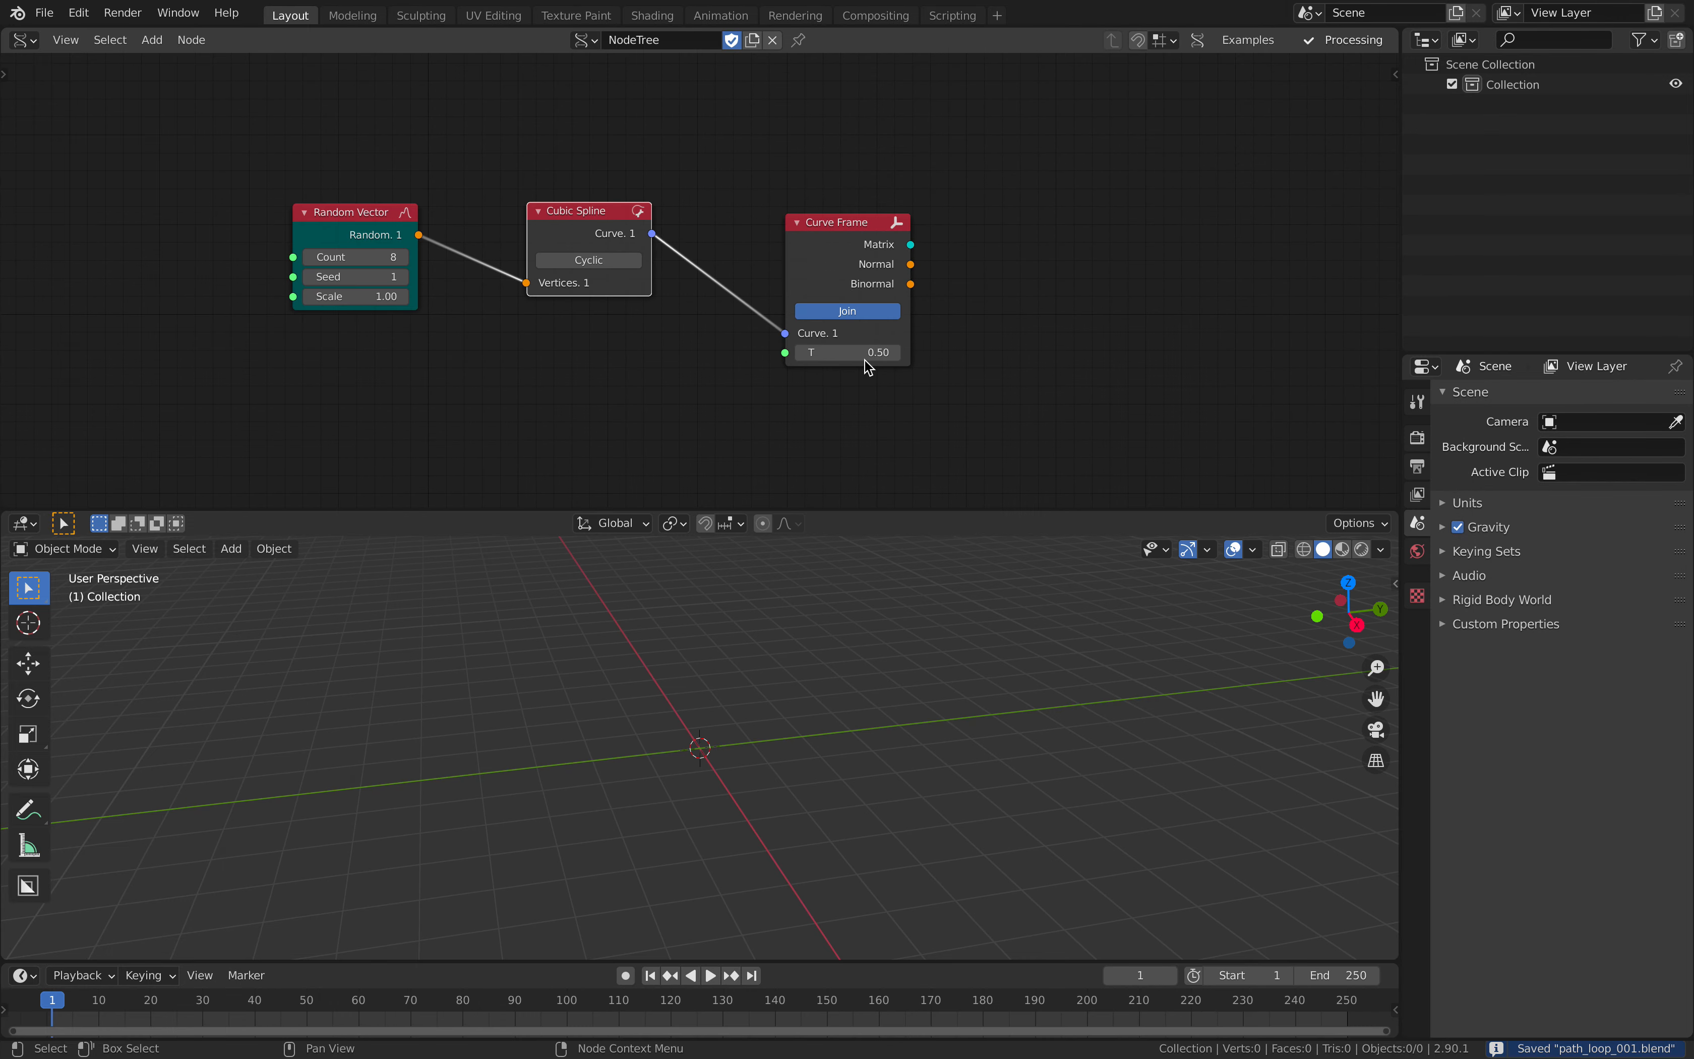
# - Add a Viewer Draw node after Curve Frame and move the Curve Frame node lower to make room
pyautogui.moveTo(1015, 269); pyautogui.dragTo(964, 284, button='middle')
pyautogui.hotkey('alt', 'space')
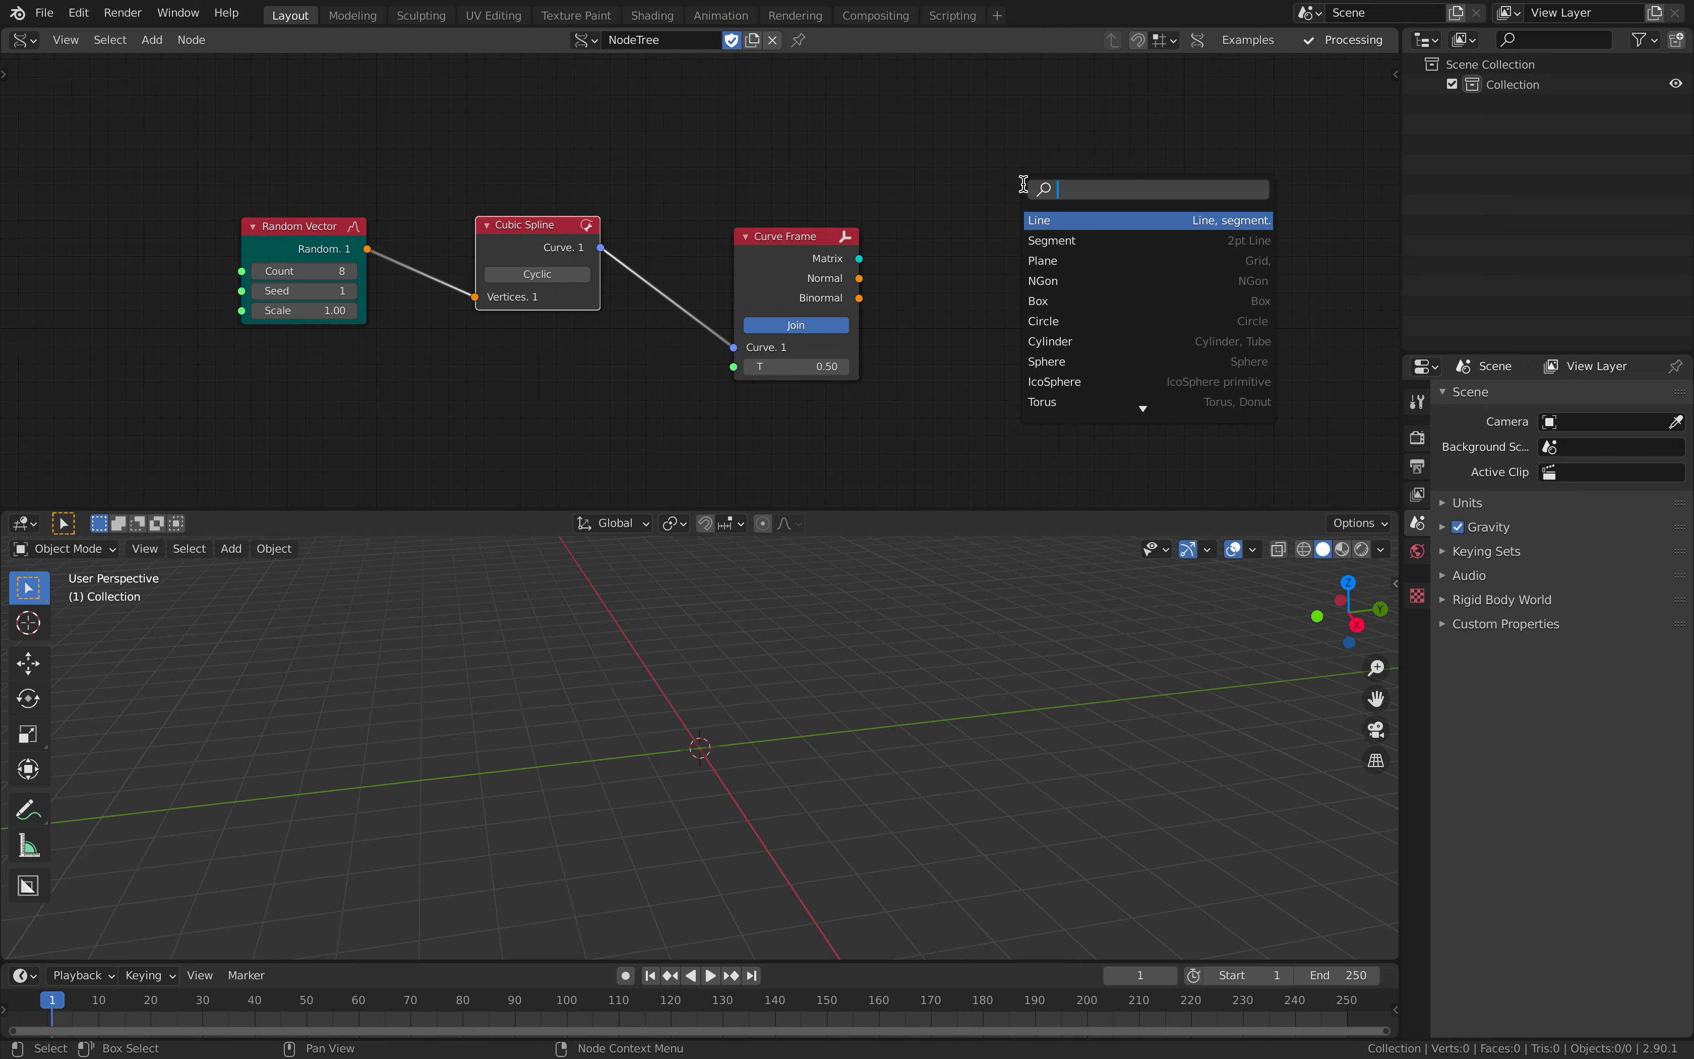
pyautogui.write('v')
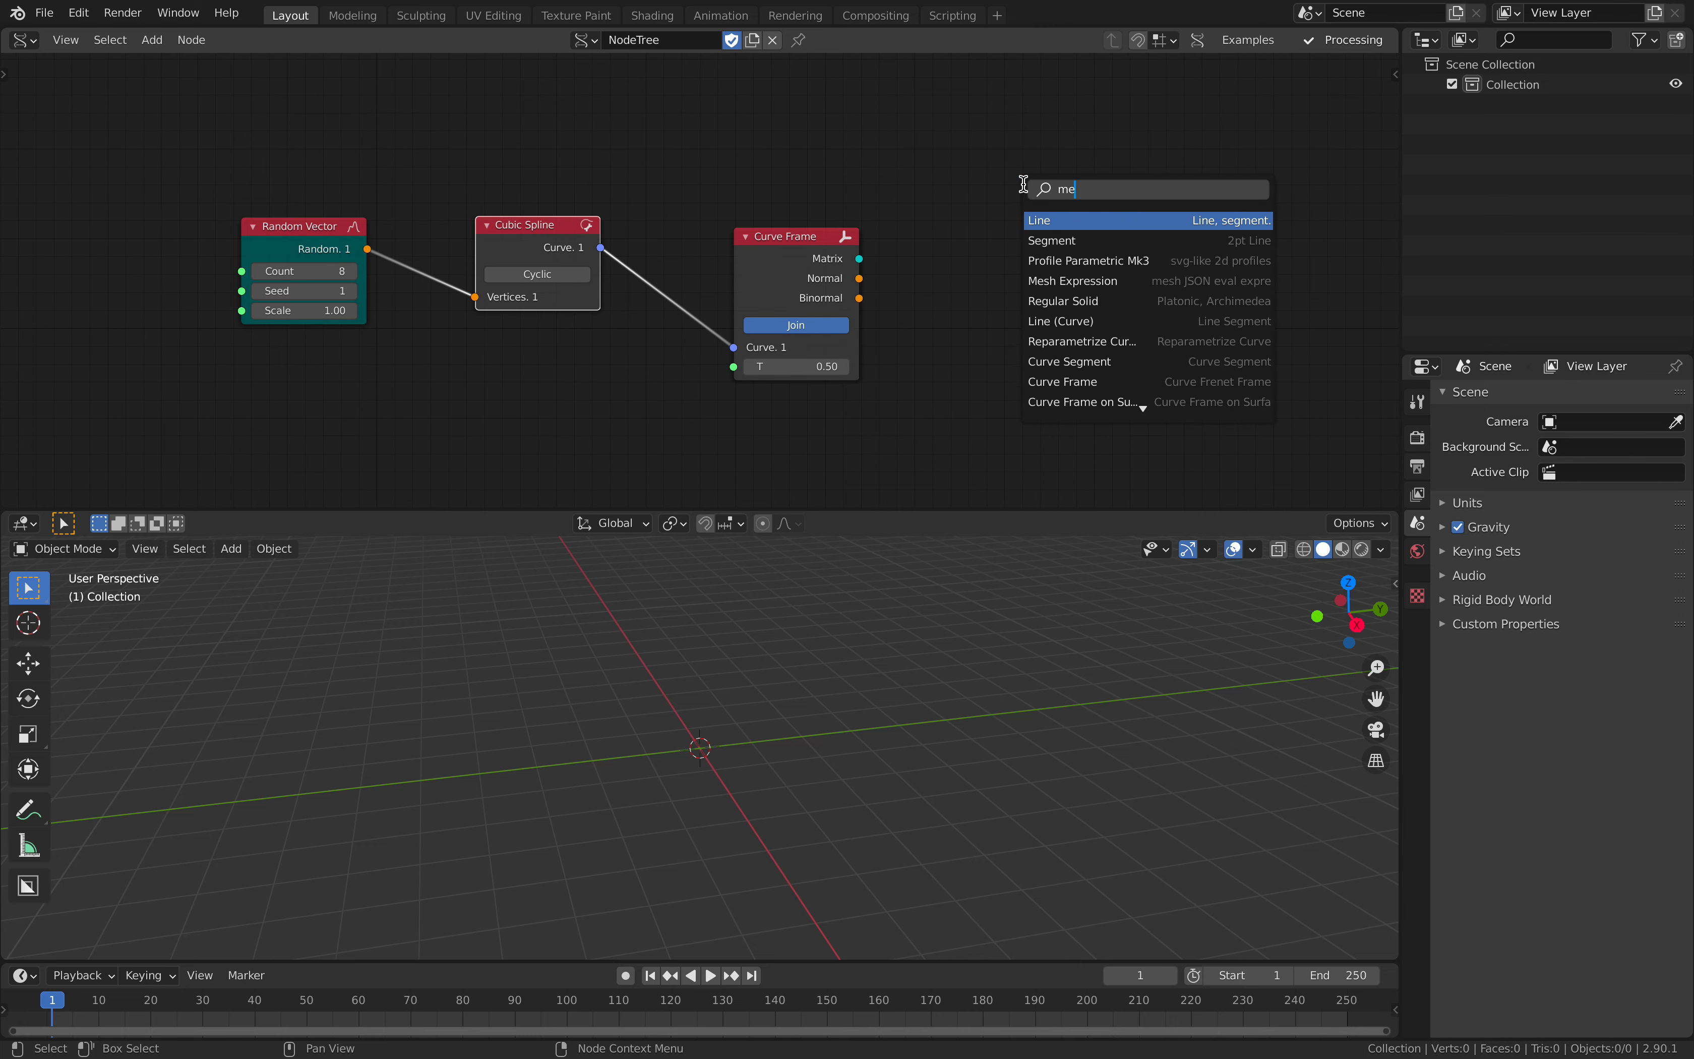
pyautogui.write('iewer')
pyautogui.press('Down')
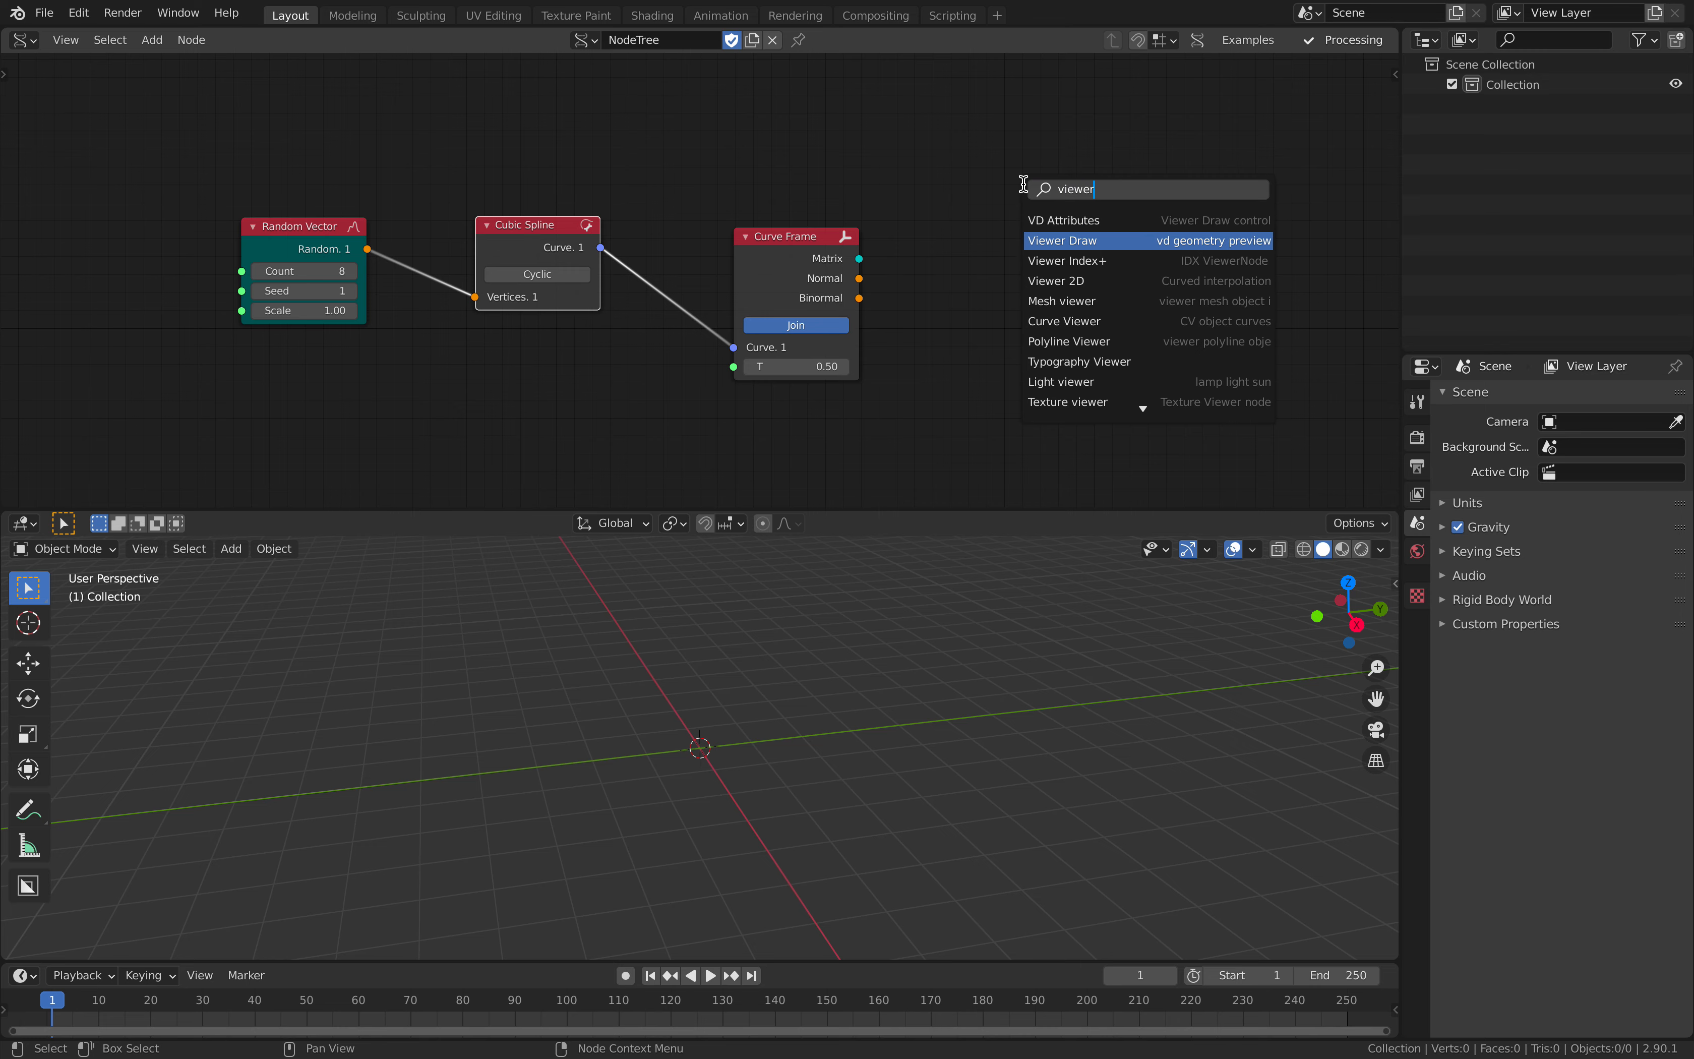
pyautogui.press('Return')
pyautogui.click(970, 160)
pyautogui.moveTo(808, 243); pyautogui.dragTo(817, 283)
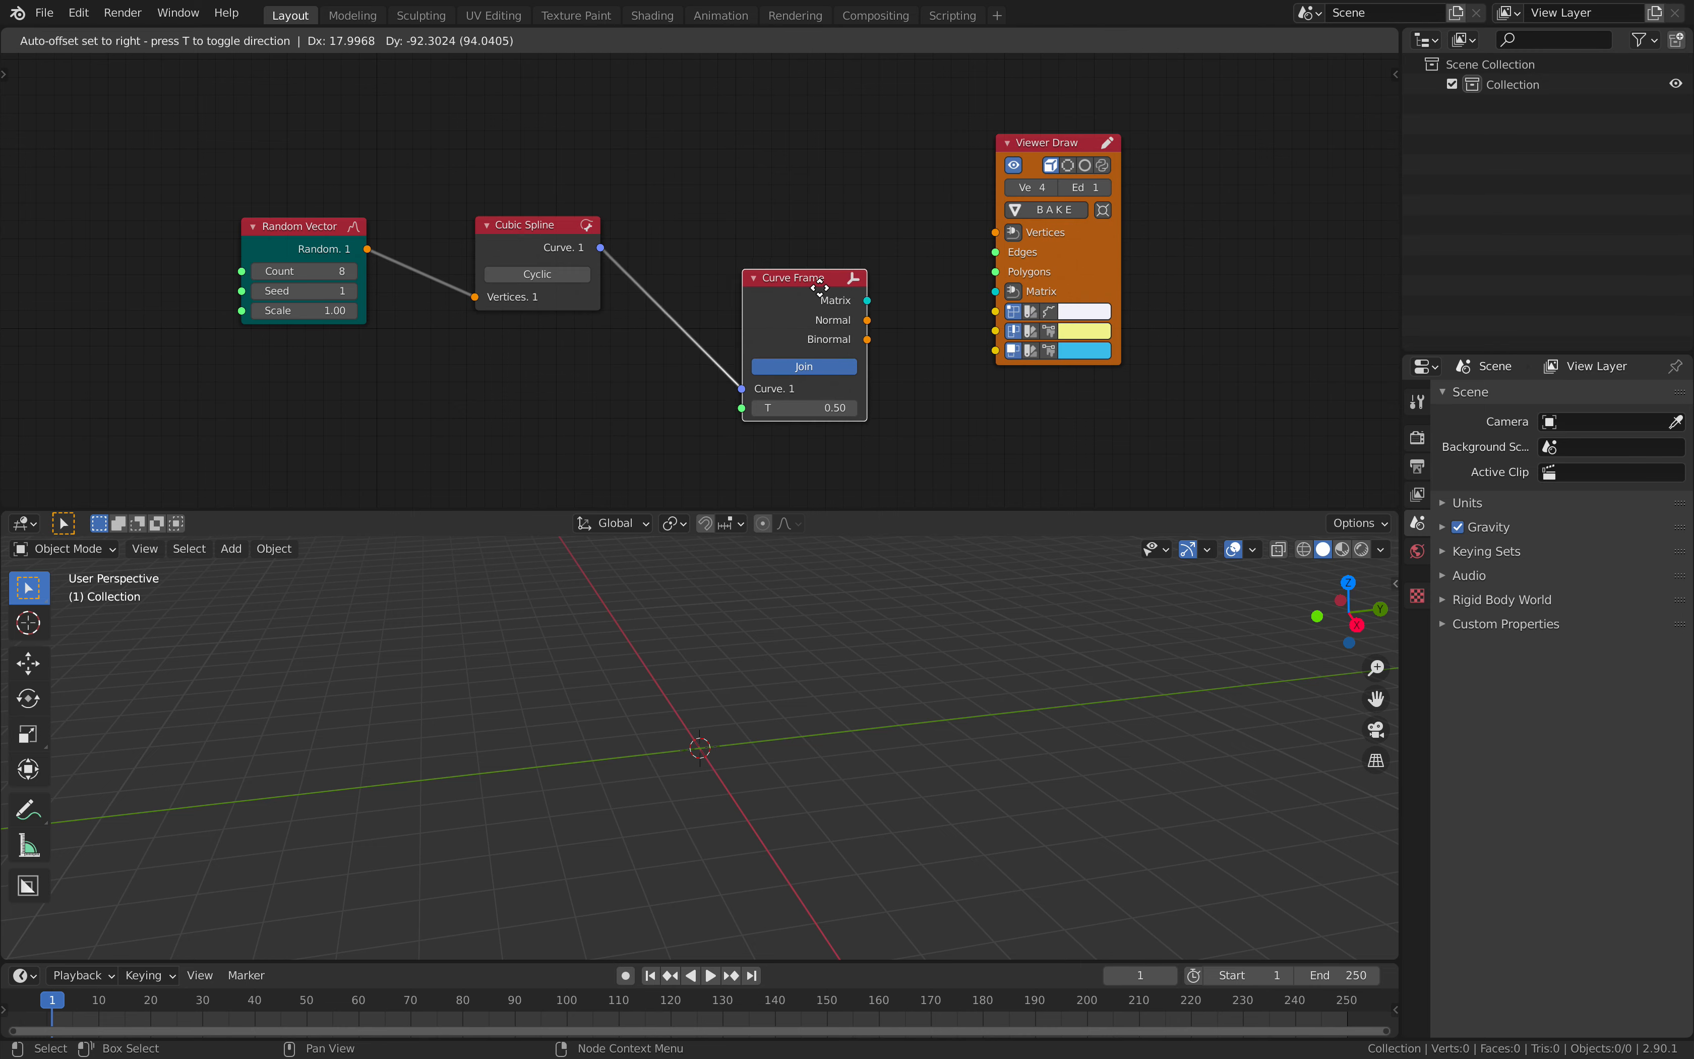
pyautogui.moveTo(793, 160); pyautogui.dragTo(790, 200, button='middle')
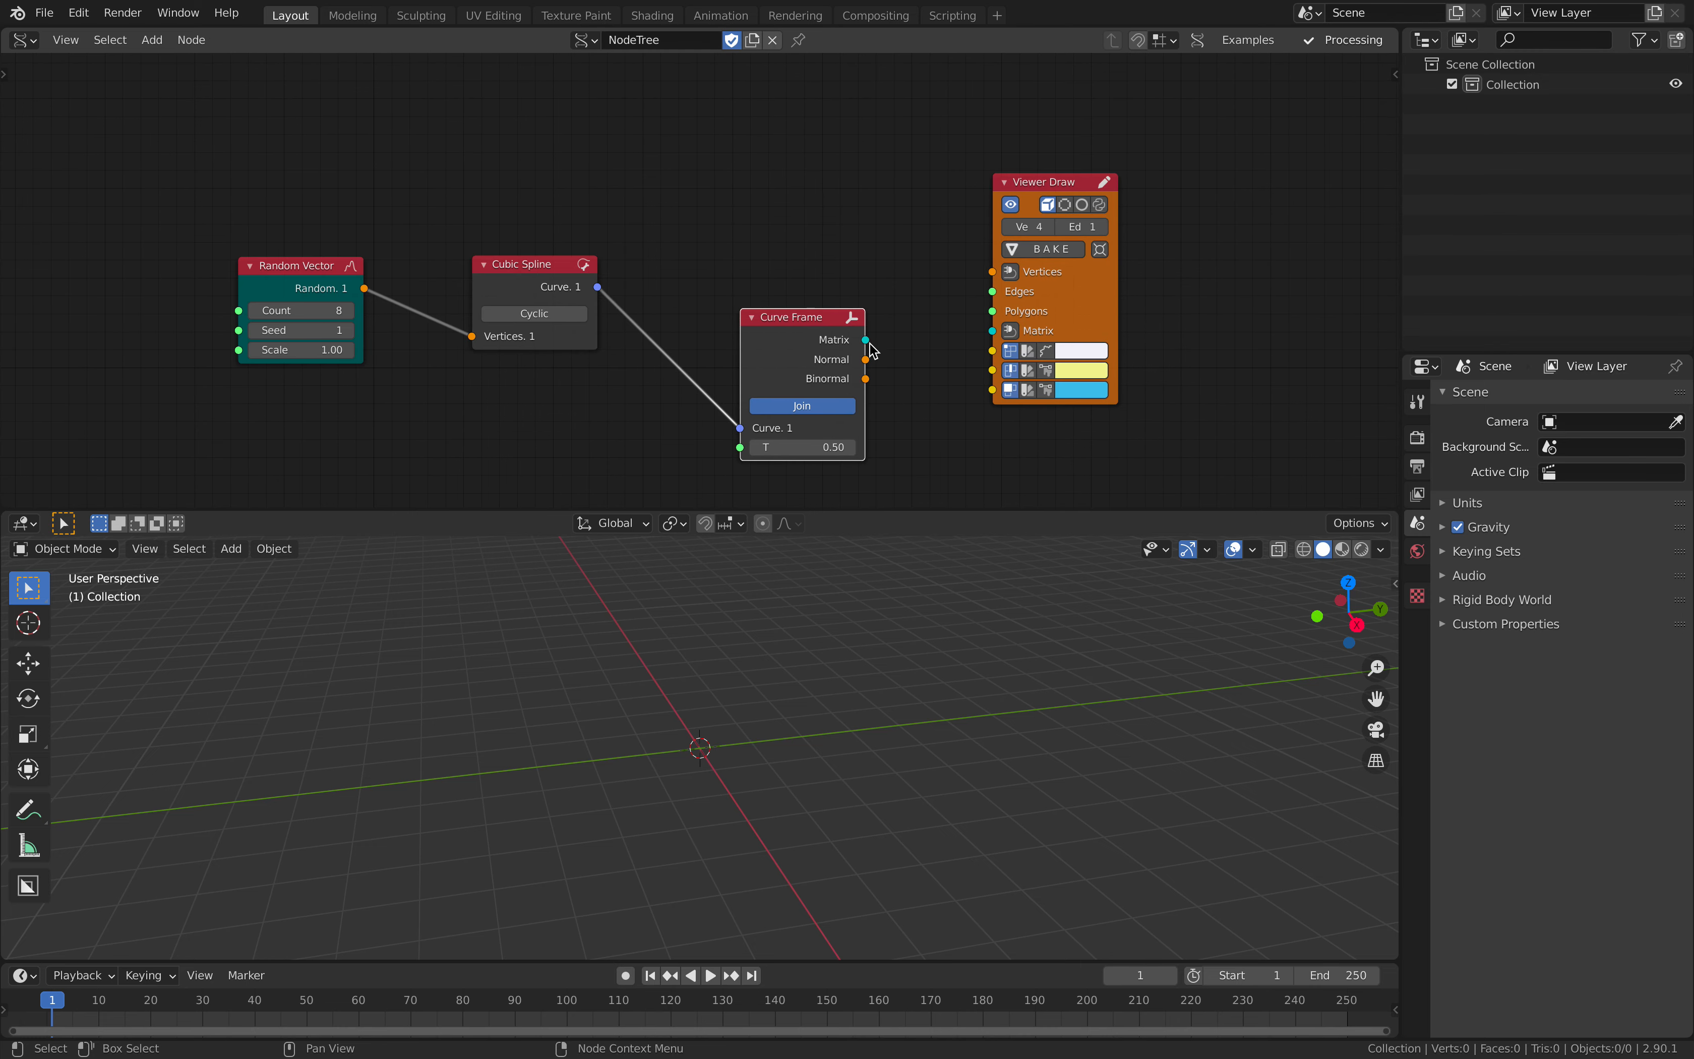
# - Connect Curve Frame's Matrix output to Viewer Draw's Matrix input and add a Cylinder node above the Curve Frame node
pyautogui.moveTo(870, 343)
pyautogui.mouseDown()
pyautogui.moveTo(915, 313)
pyautogui.moveTo(993, 330)
pyautogui.mouseUp()
pyautogui.moveTo(683, 150); pyautogui.dragTo(691, 184, button='middle')
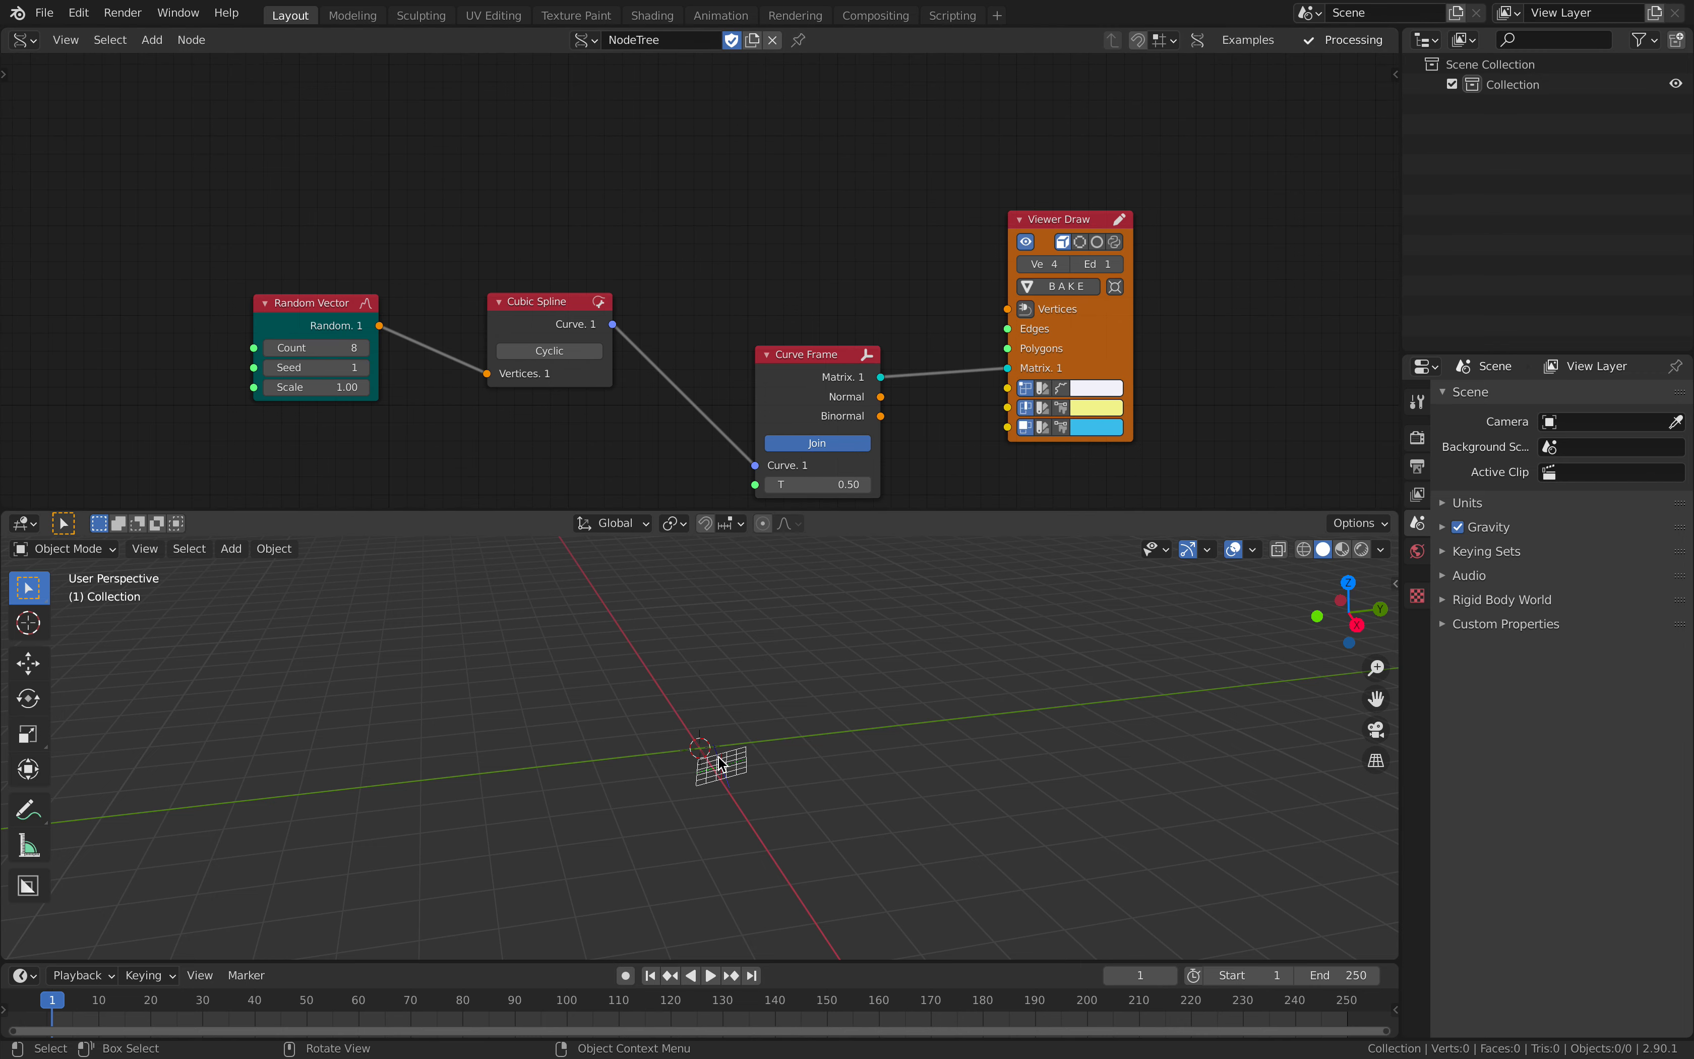
pyautogui.hotkey('shift', 'a')
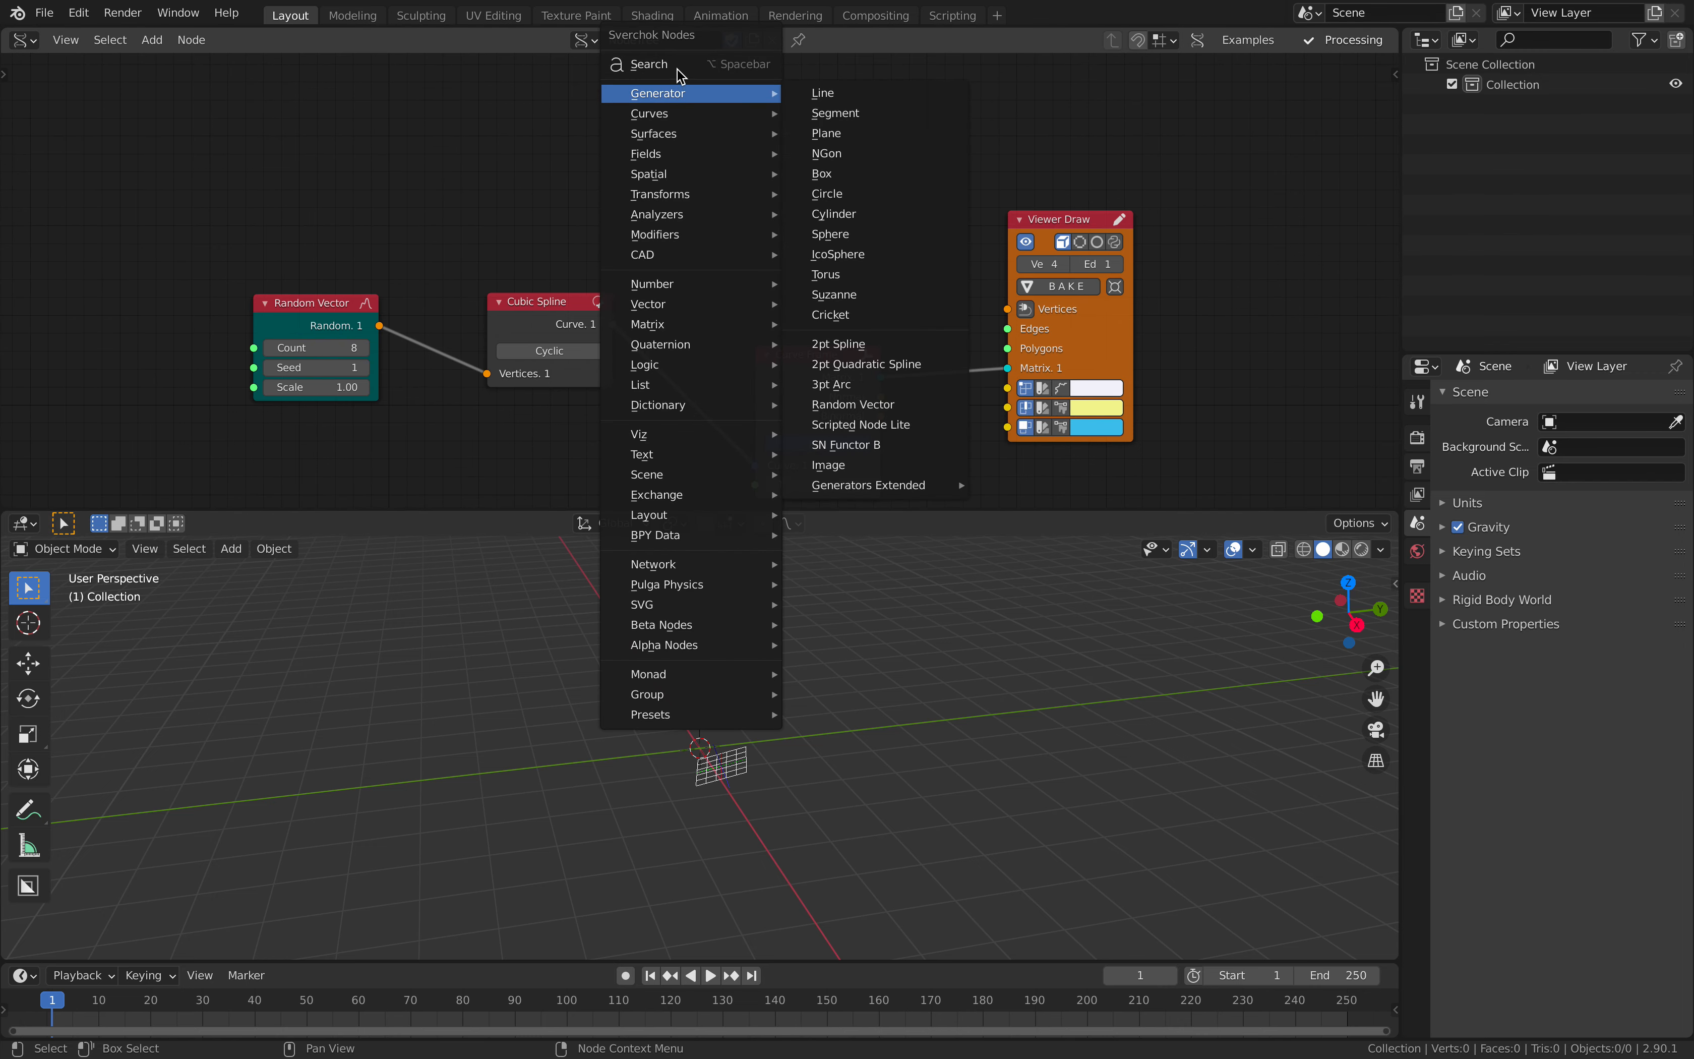
pyautogui.click(677, 67)
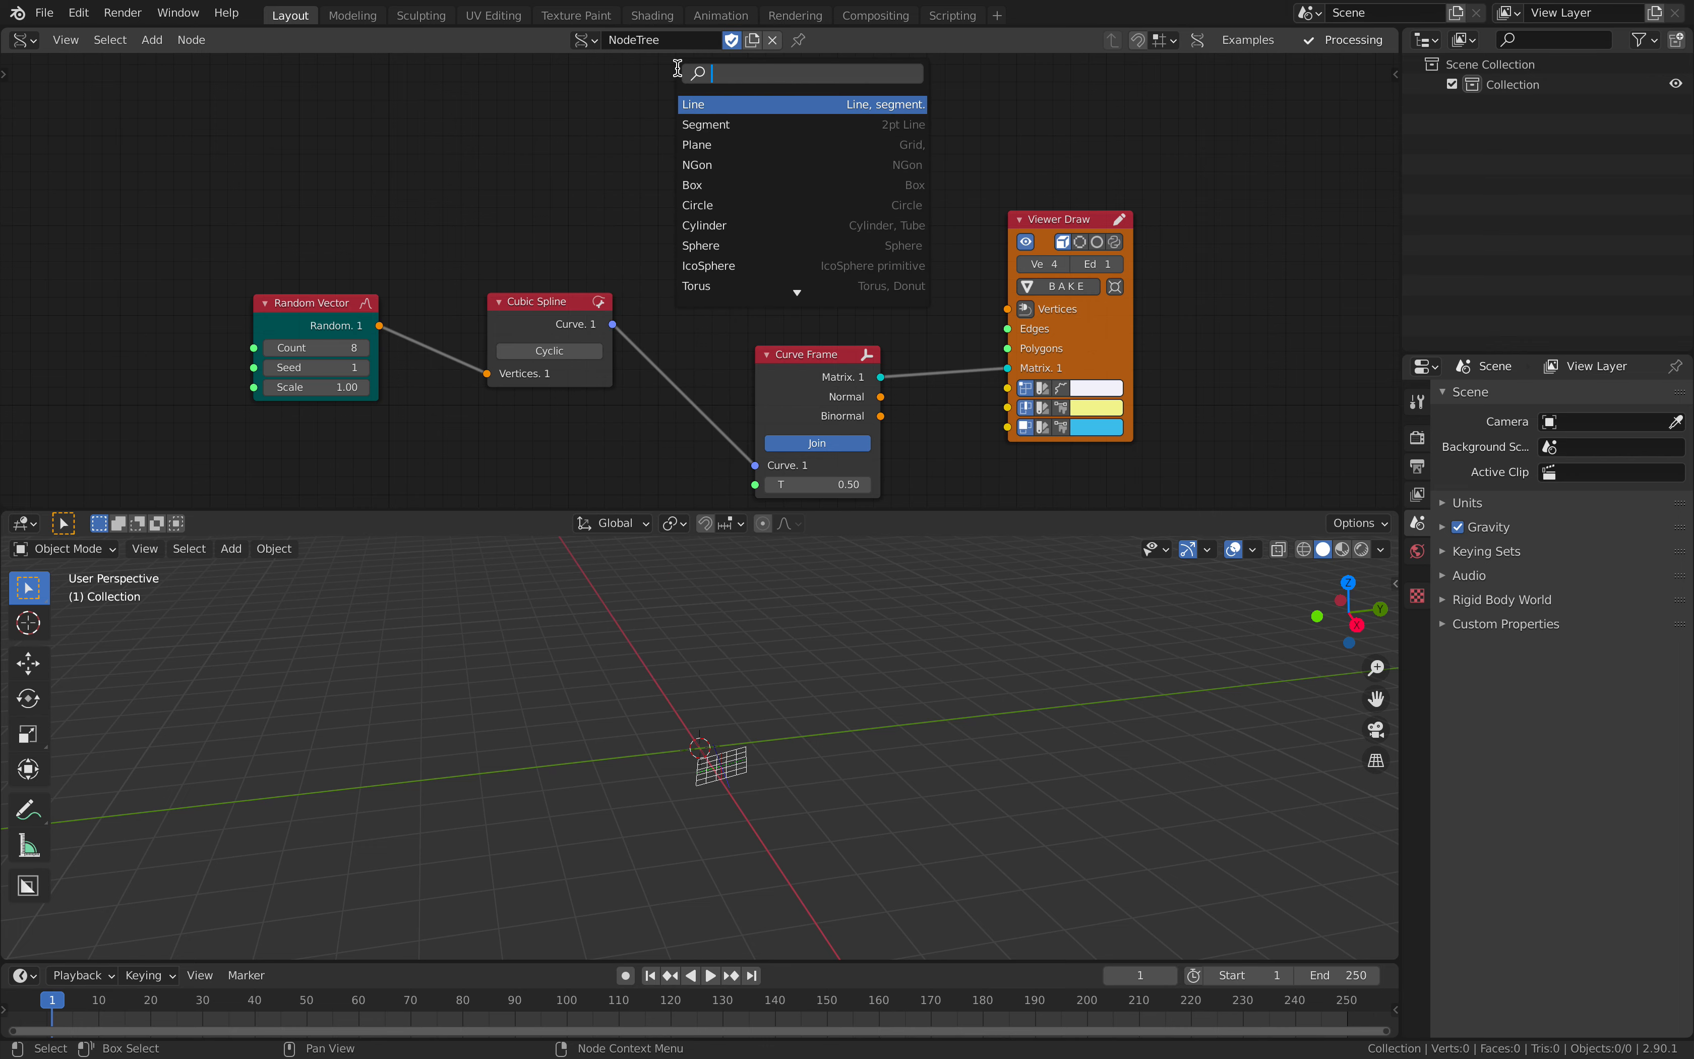
pyautogui.write('con')
pyautogui.hotkey('ctrl', 'a')
pyautogui.write('cyl')
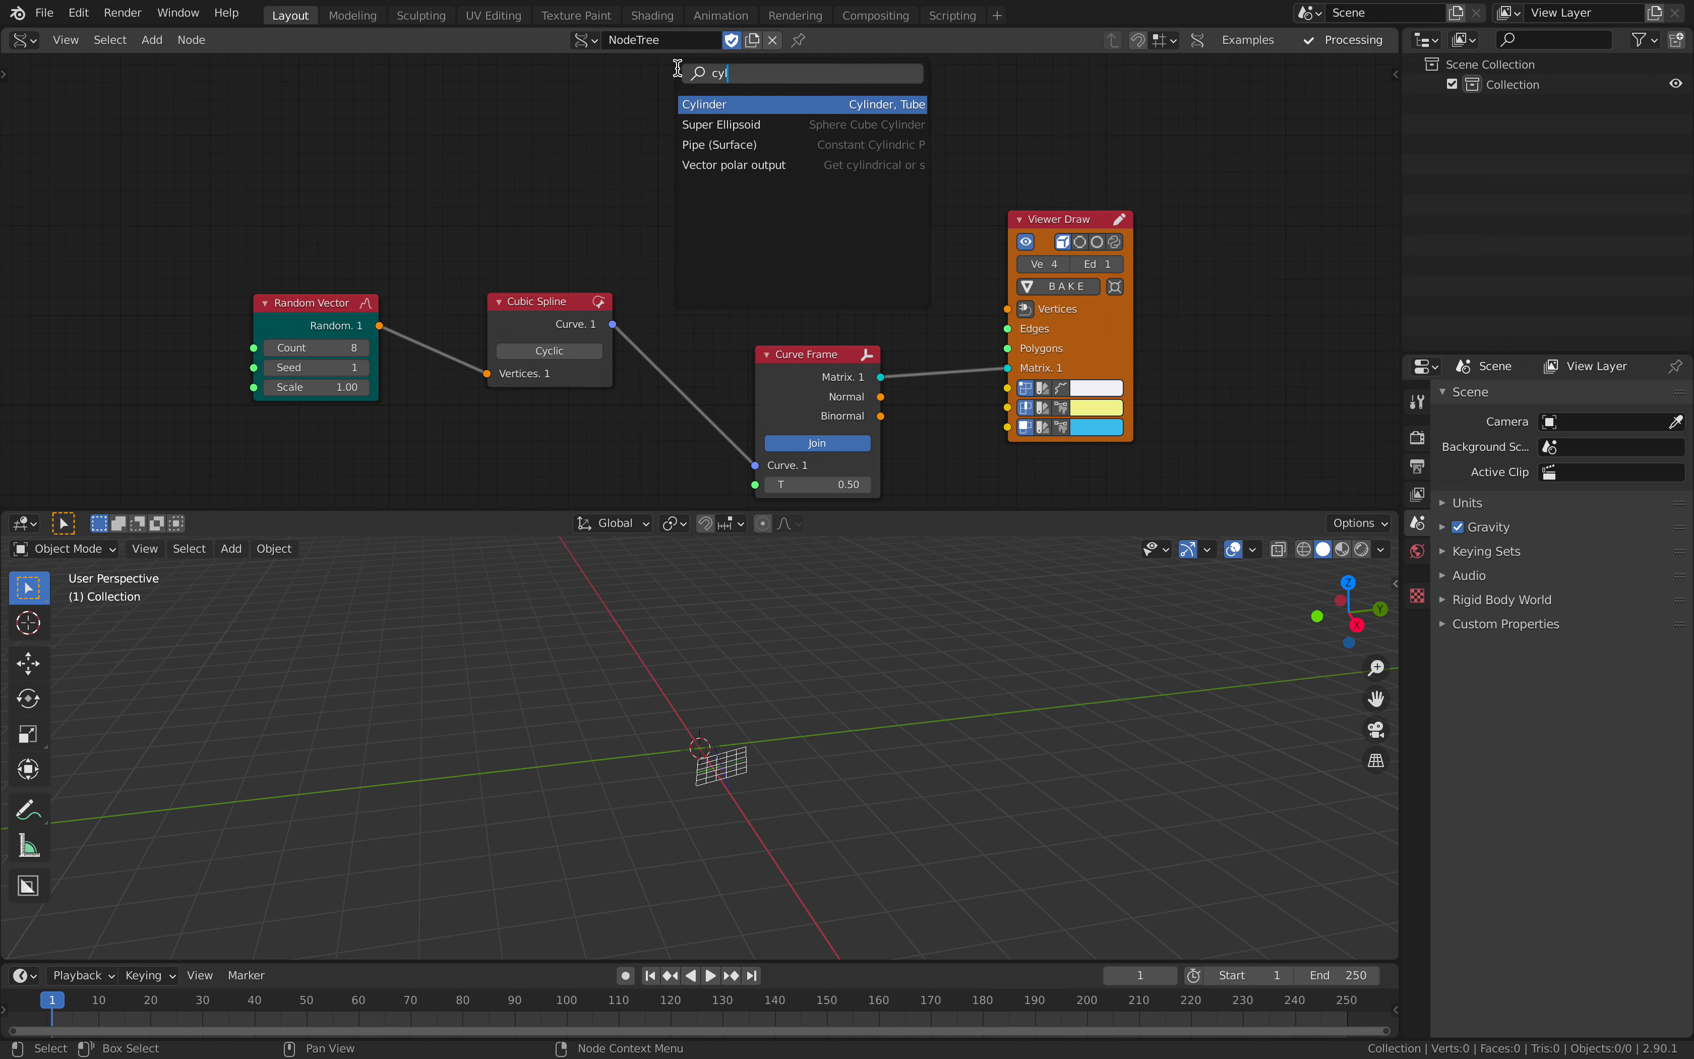
pyautogui.press('Return')
pyautogui.click(687, 417)
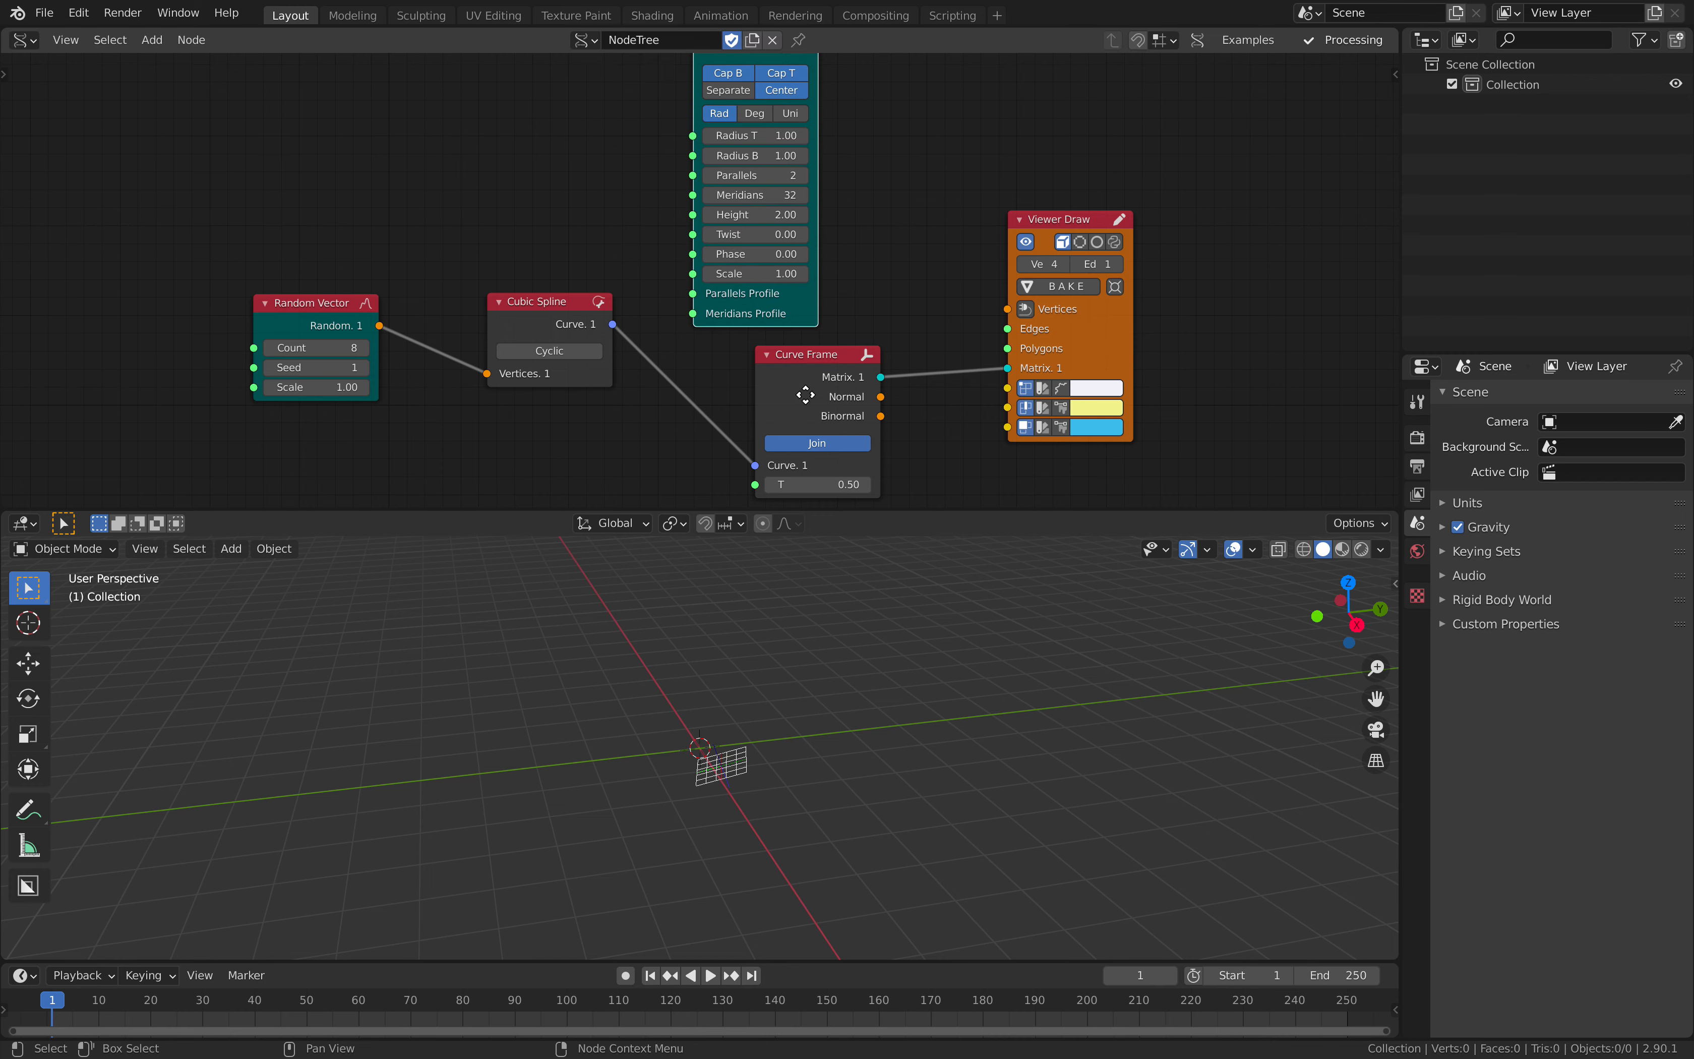
# - Move Viewer Draw up beside the Cylinder node and connect Cylinder's Vertices, Edges and Polygons outputs to its matching inputs
pyautogui.moveTo(805, 394); pyautogui.dragTo(659, 537, button='middle')
pyautogui.moveTo(938, 371); pyautogui.dragTo(941, 199)
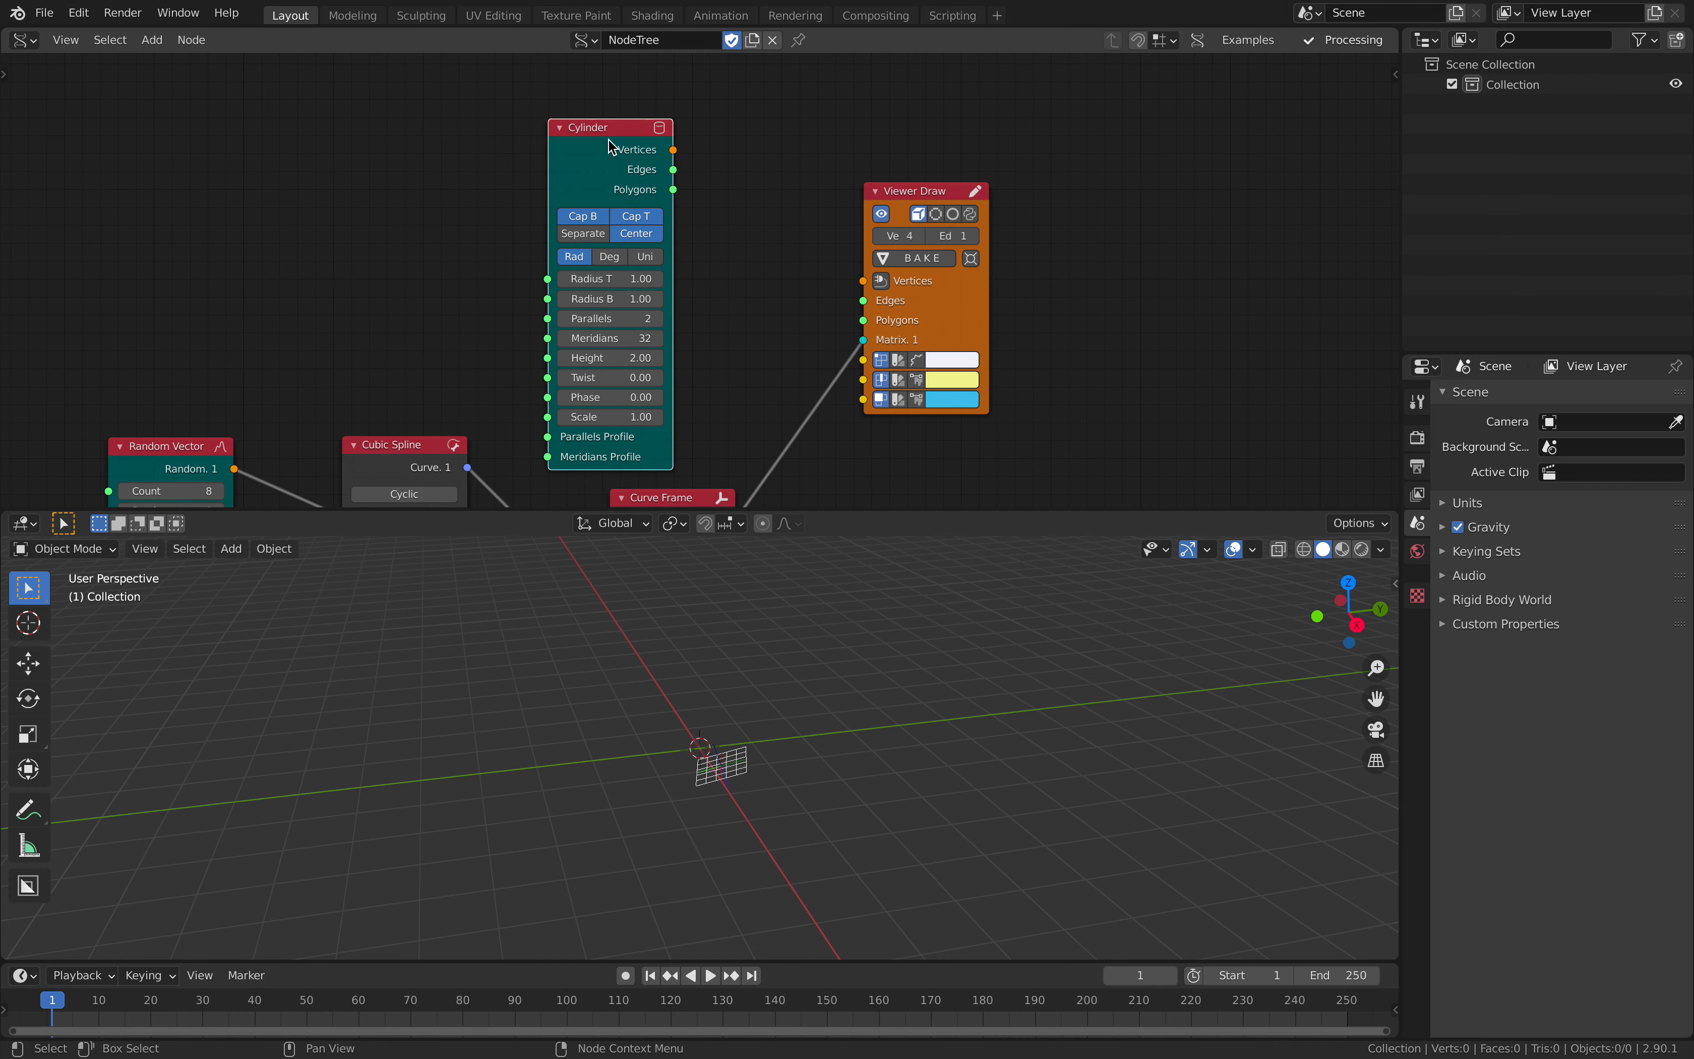
pyautogui.press('f')
pyautogui.press('f')
pyautogui.press('f')
pyautogui.click(801, 161)
pyautogui.moveTo(783, 390); pyautogui.dragTo(826, 291, button='middle')
# - Set both Radius T and Radius B of the Cylinder node to 0.1 and reduce its Height to 0.97
pyautogui.moveTo(651, 181); pyautogui.dragTo(651, 201)
pyautogui.write('0.1')
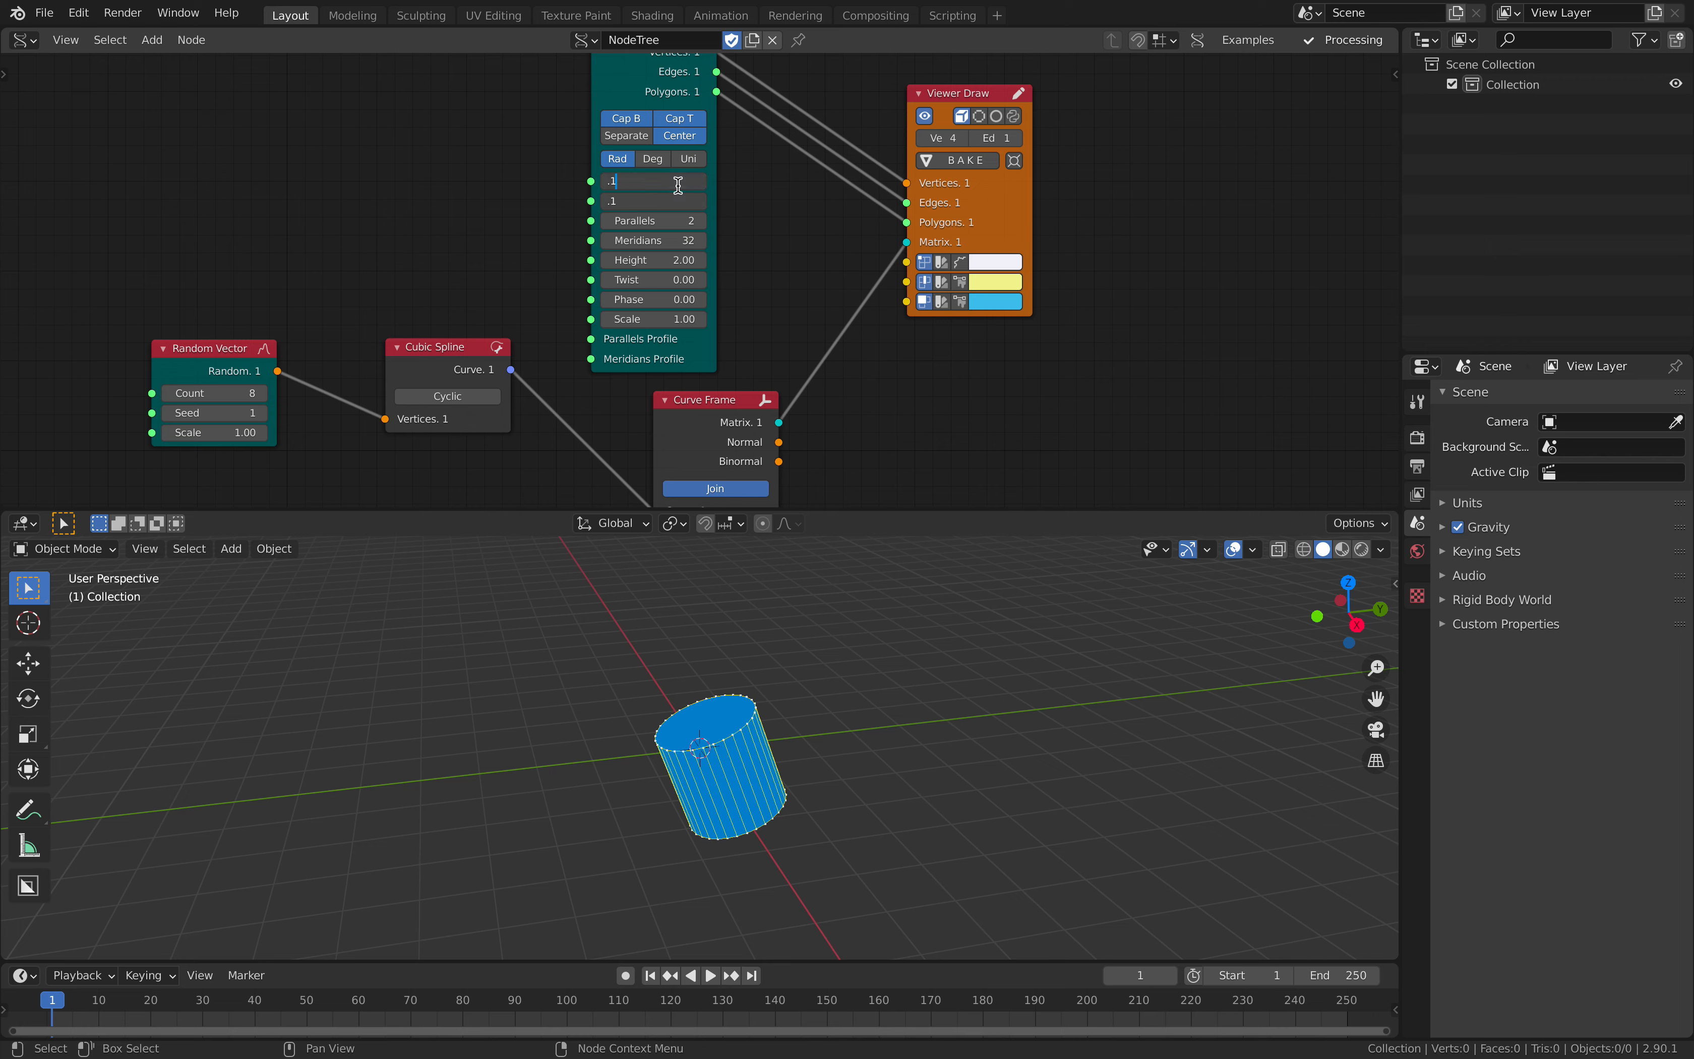
pyautogui.press('Return')
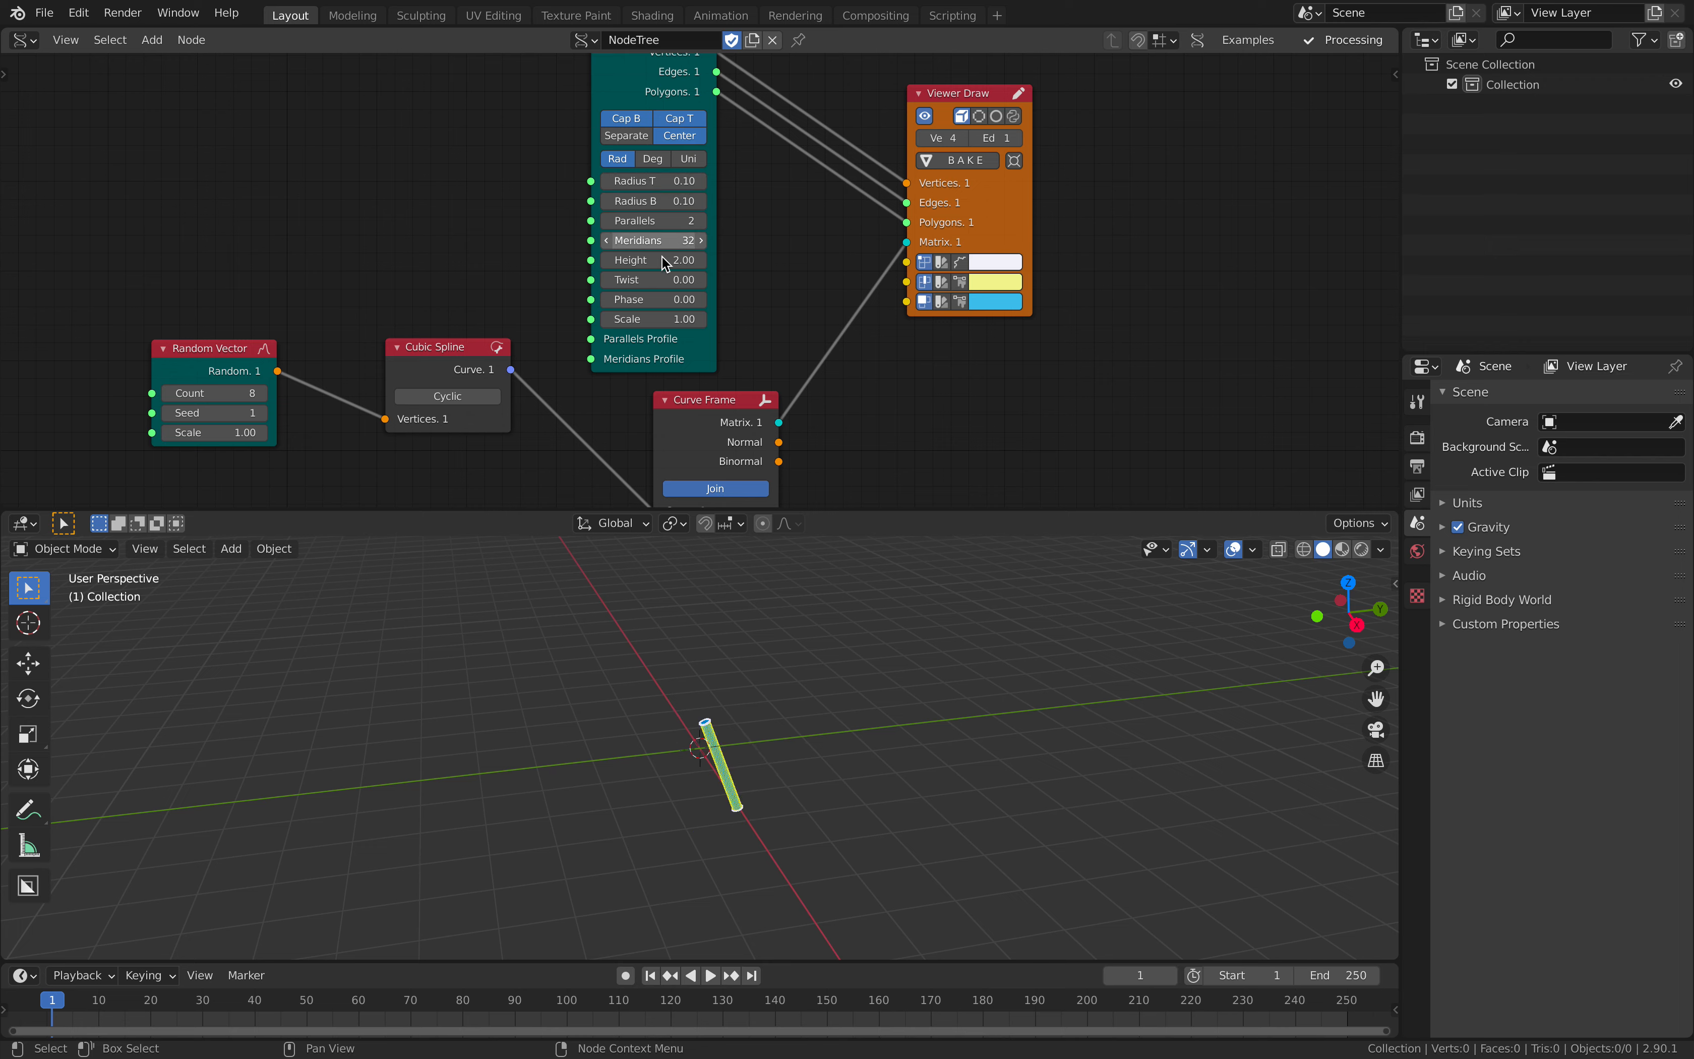
pyautogui.moveTo(652, 260); pyautogui.dragTo(636, 259)
# - Lower Curve Frame's T value to 0.38 and save the file
pyautogui.moveTo(812, 335); pyautogui.dragTo(944, 271, button='middle')
pyautogui.scroll(-2, 912, 319)
pyautogui.moveTo(836, 431)
pyautogui.mouseDown()
pyautogui.moveTo(773, 432)
pyautogui.moveTo(870, 431)
pyautogui.moveTo(841, 432)
pyautogui.mouseUp()
pyautogui.hotkey('ctrl', 's')
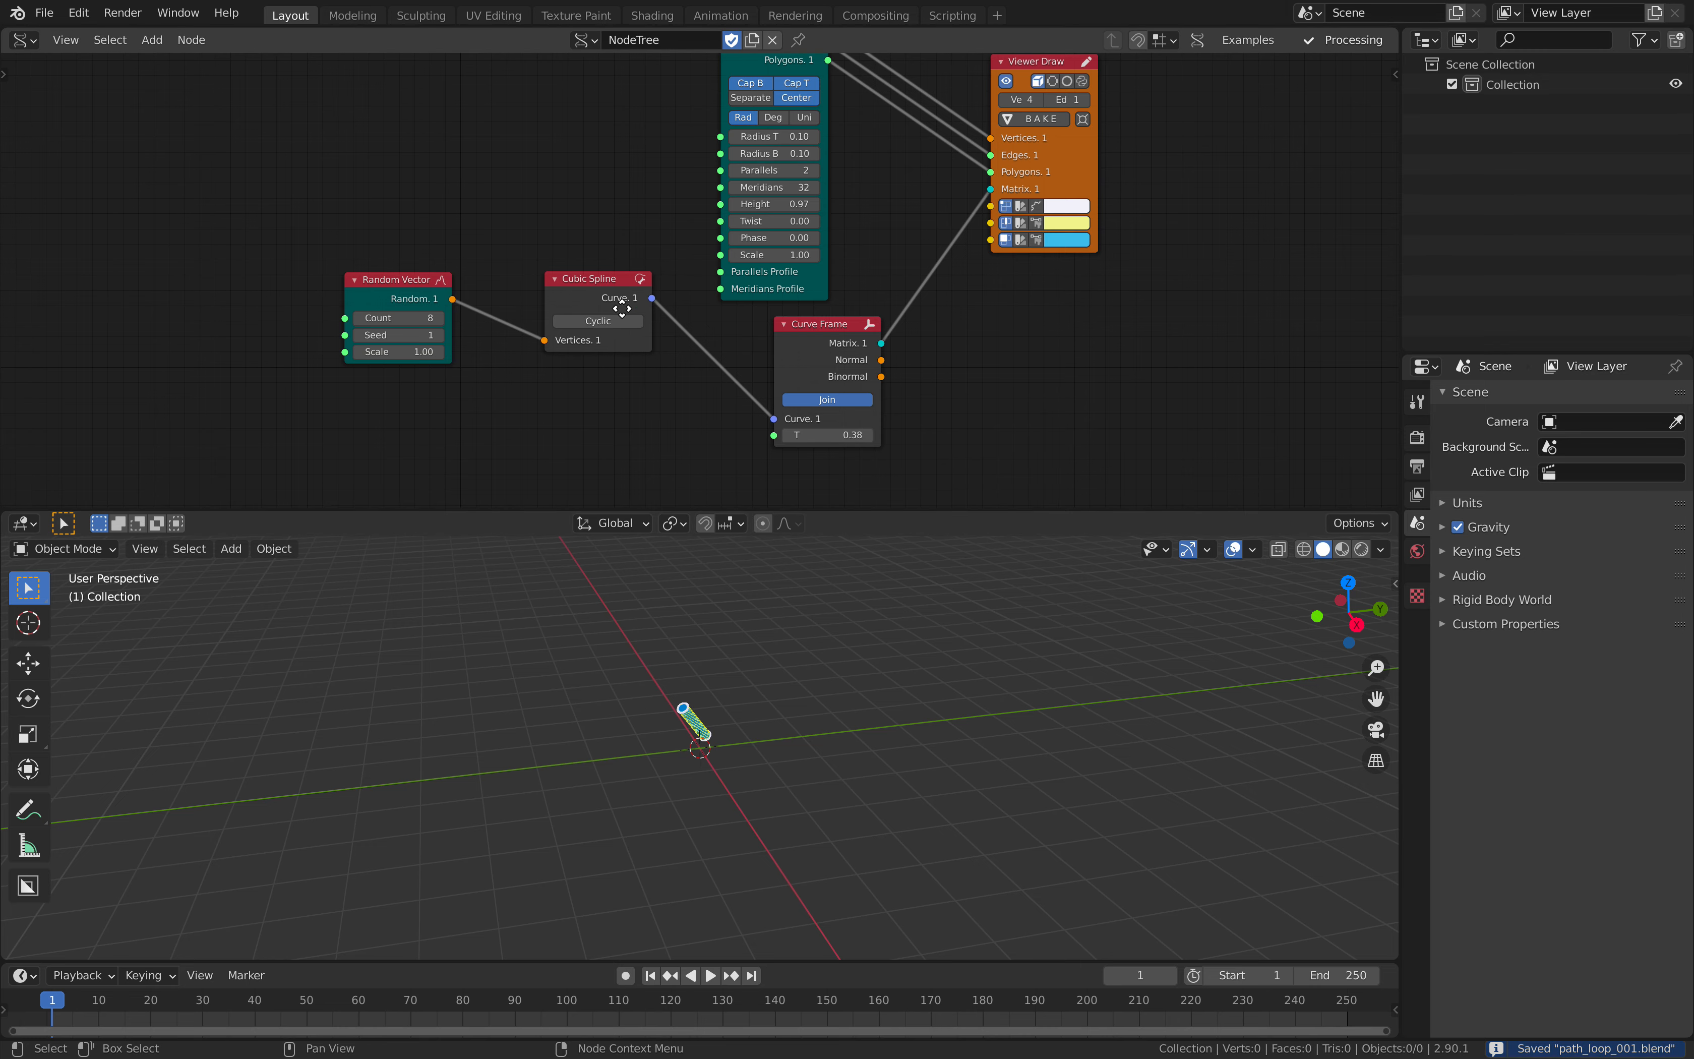
# - Move the Cubic Spline and Random Vector nodes closer to the Curve Frame node
pyautogui.moveTo(620, 289); pyautogui.dragTo(581, 315, button='middle')
pyautogui.moveTo(581, 309); pyautogui.dragTo(656, 363)
pyautogui.moveTo(350, 322); pyautogui.dragTo(467, 335)
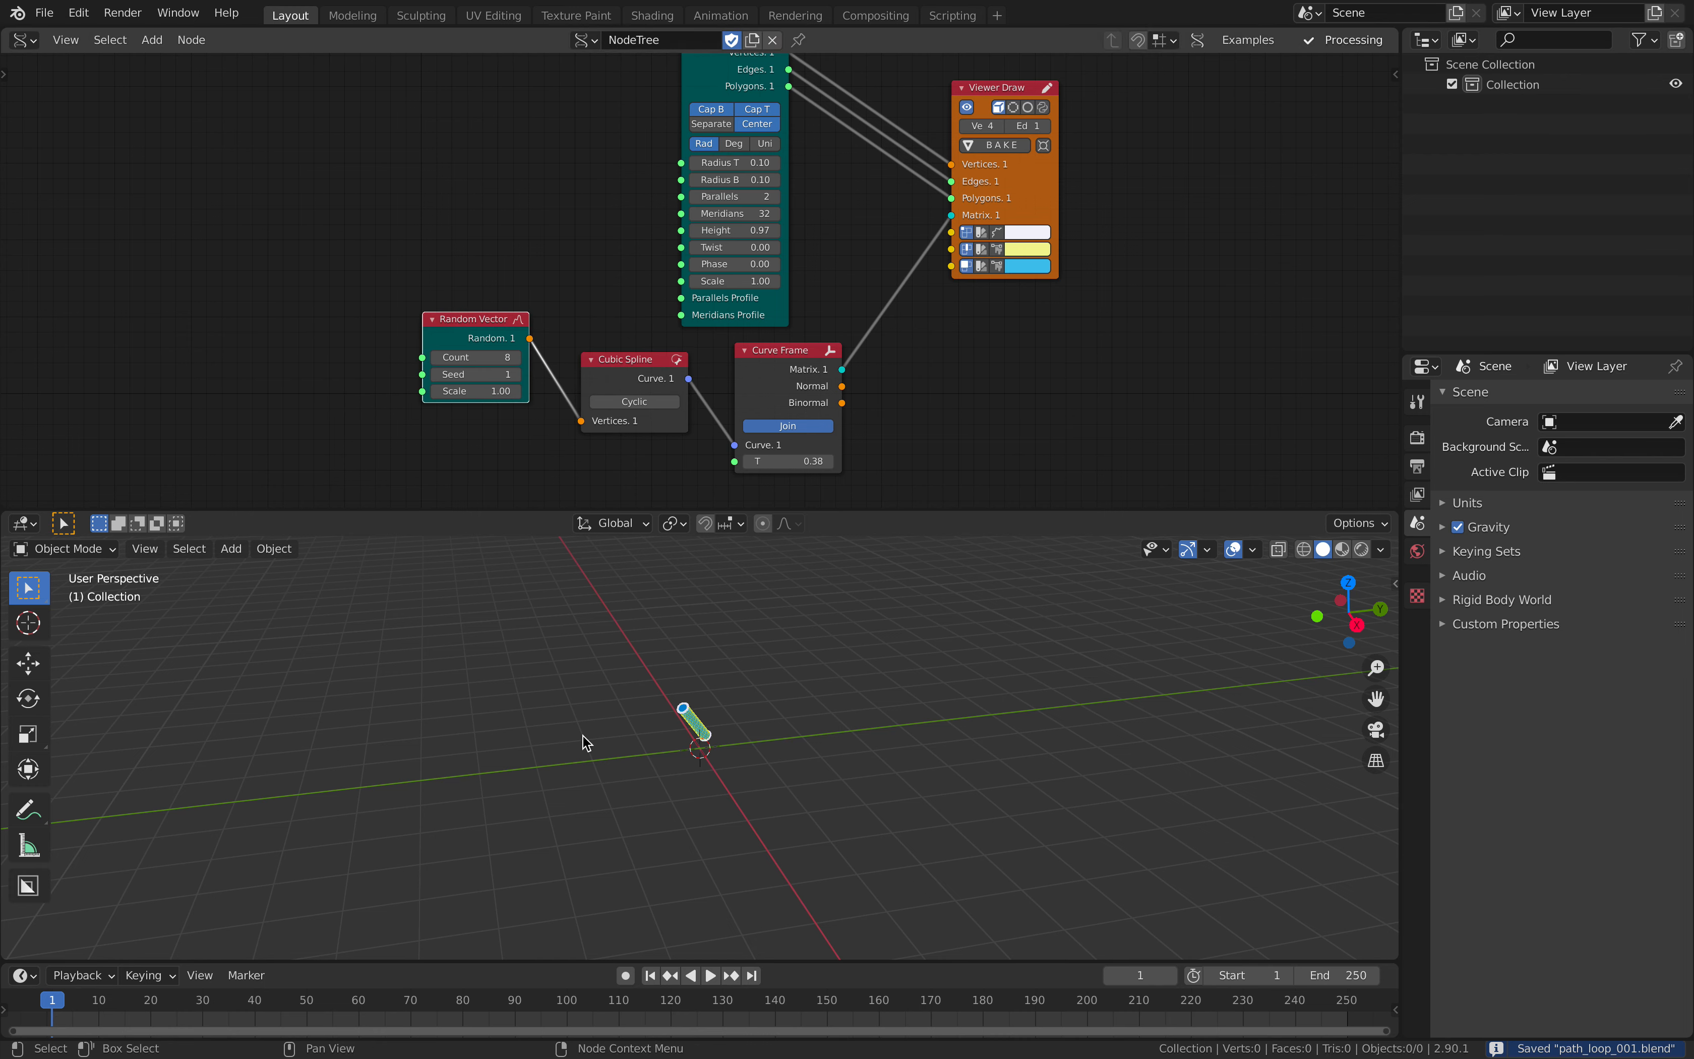
# - Add an Evaluate Curve node beyond Curve Frame and connect Cubic Spline's Curve output to its Curve input
pyautogui.moveTo(1074, 265); pyautogui.dragTo(937, 287, button='middle')
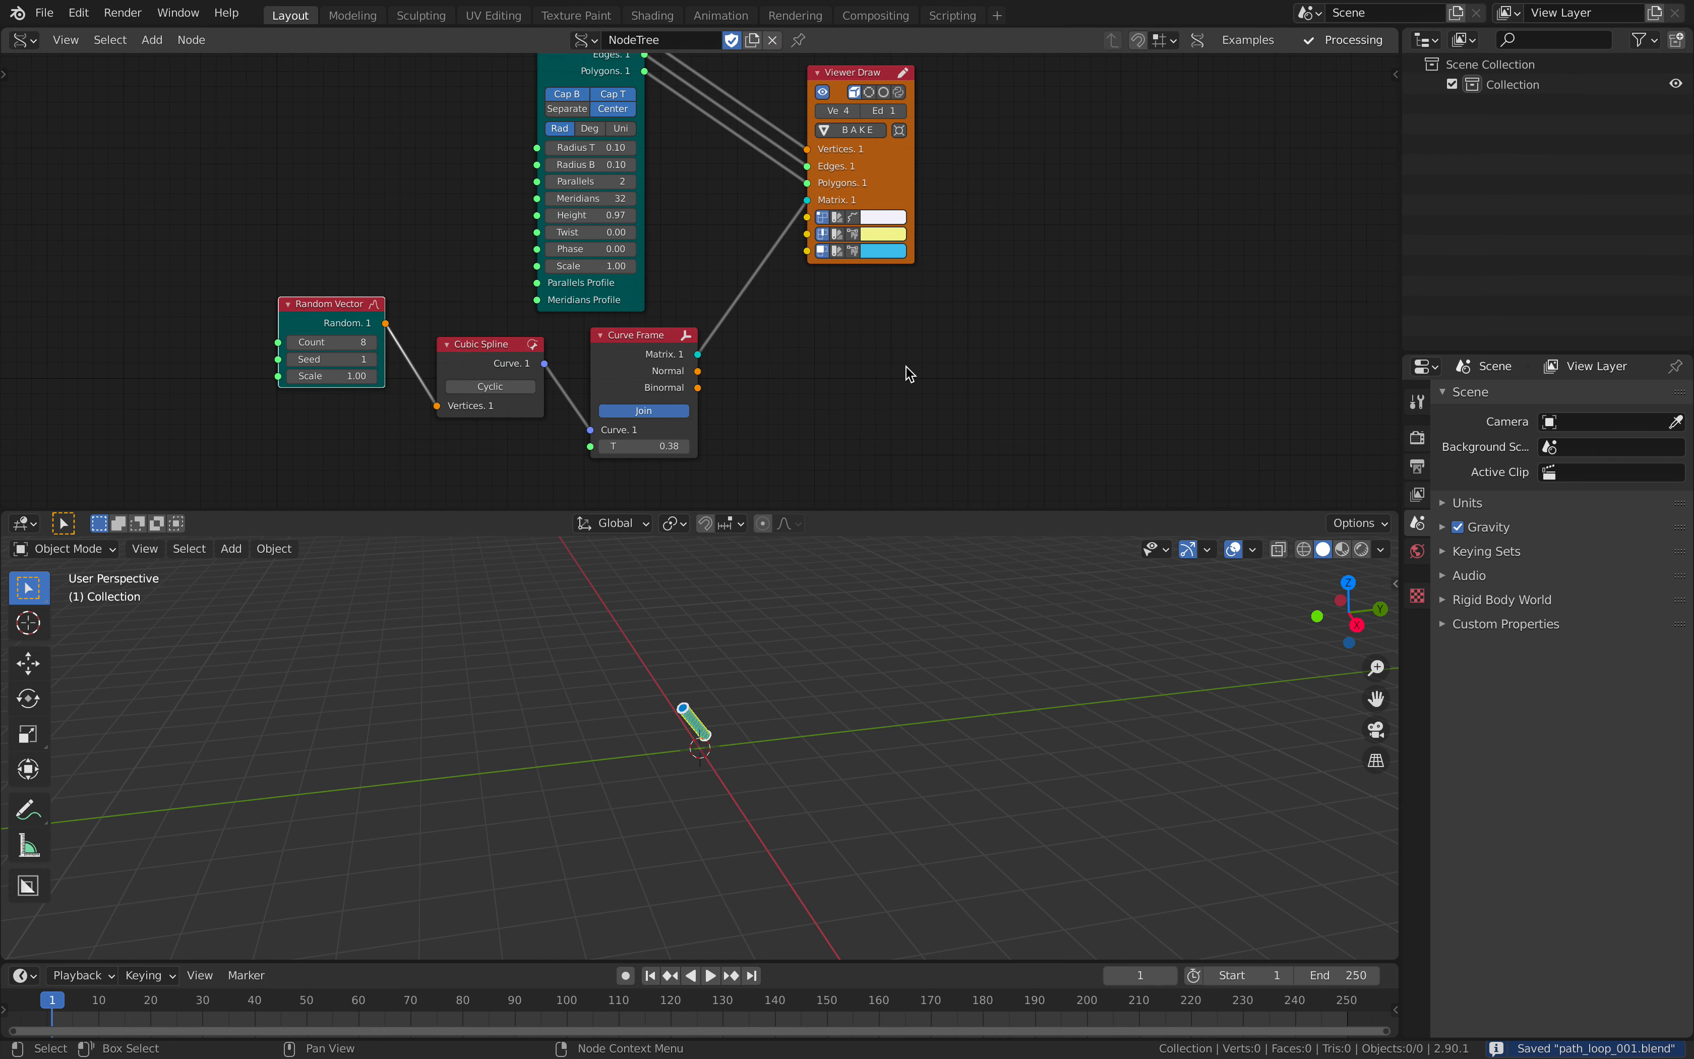
pyautogui.hotkey('shift', 'a')
pyautogui.write('s')
pyautogui.write('evalu')
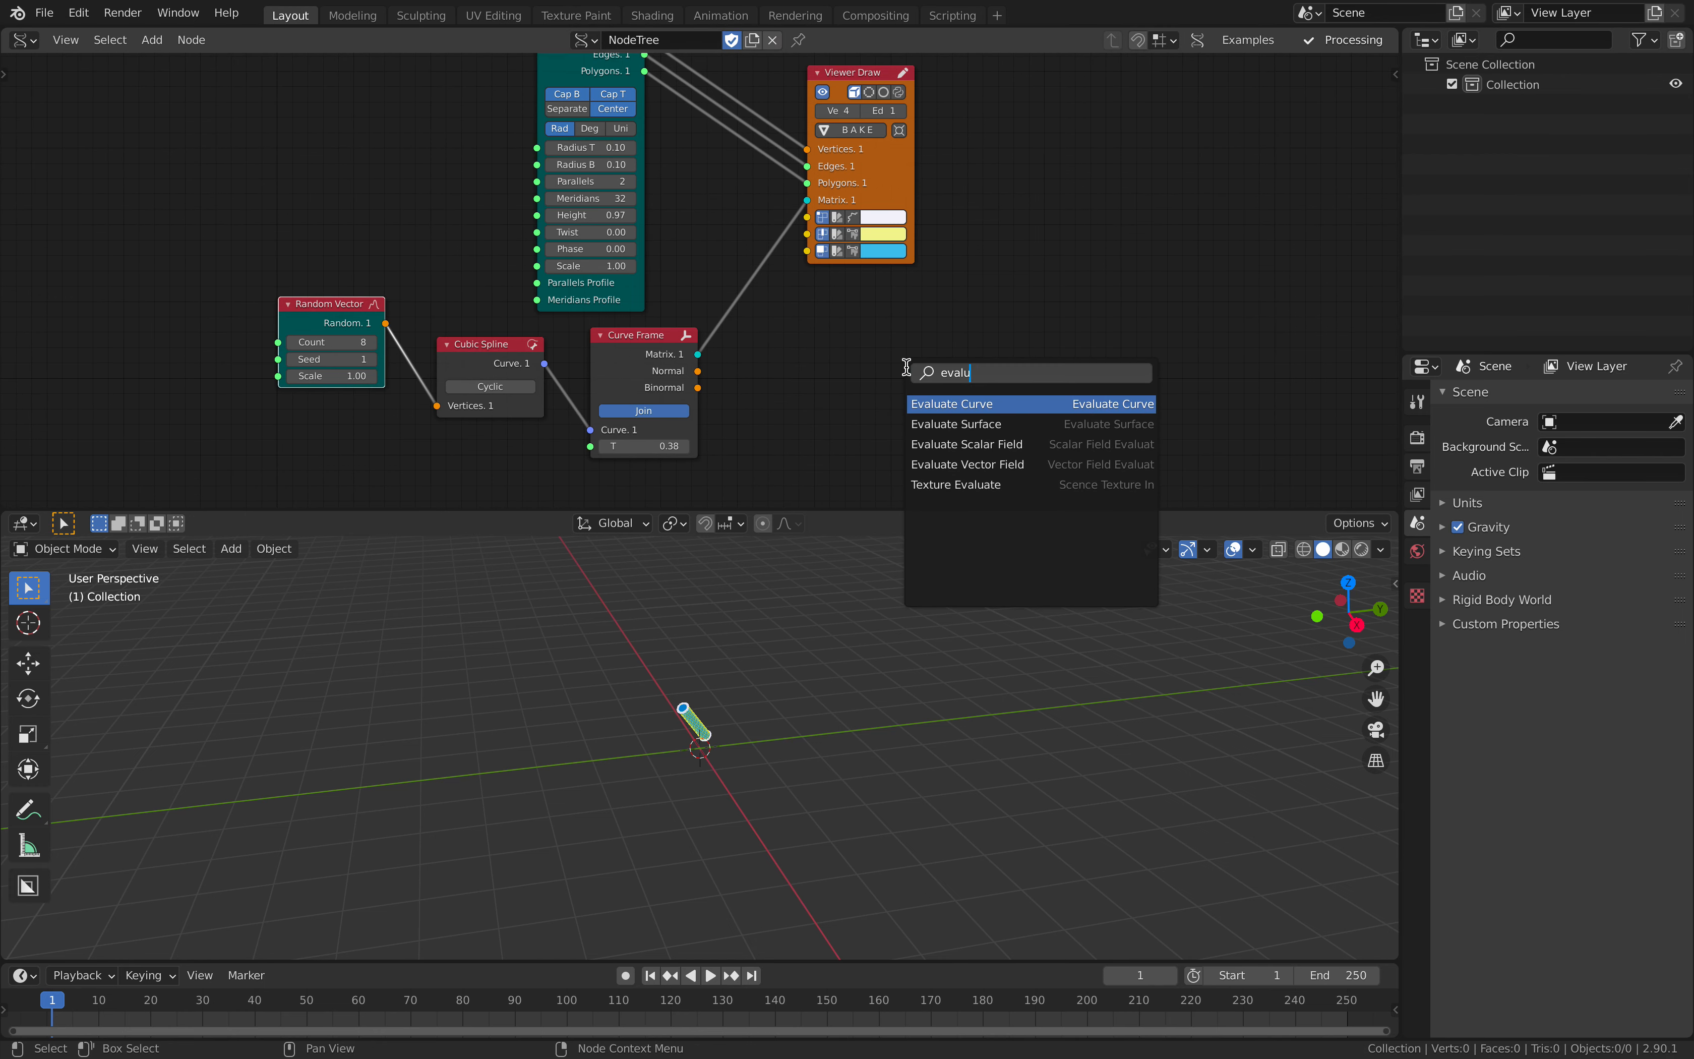
pyautogui.press('Return')
pyautogui.click(910, 311)
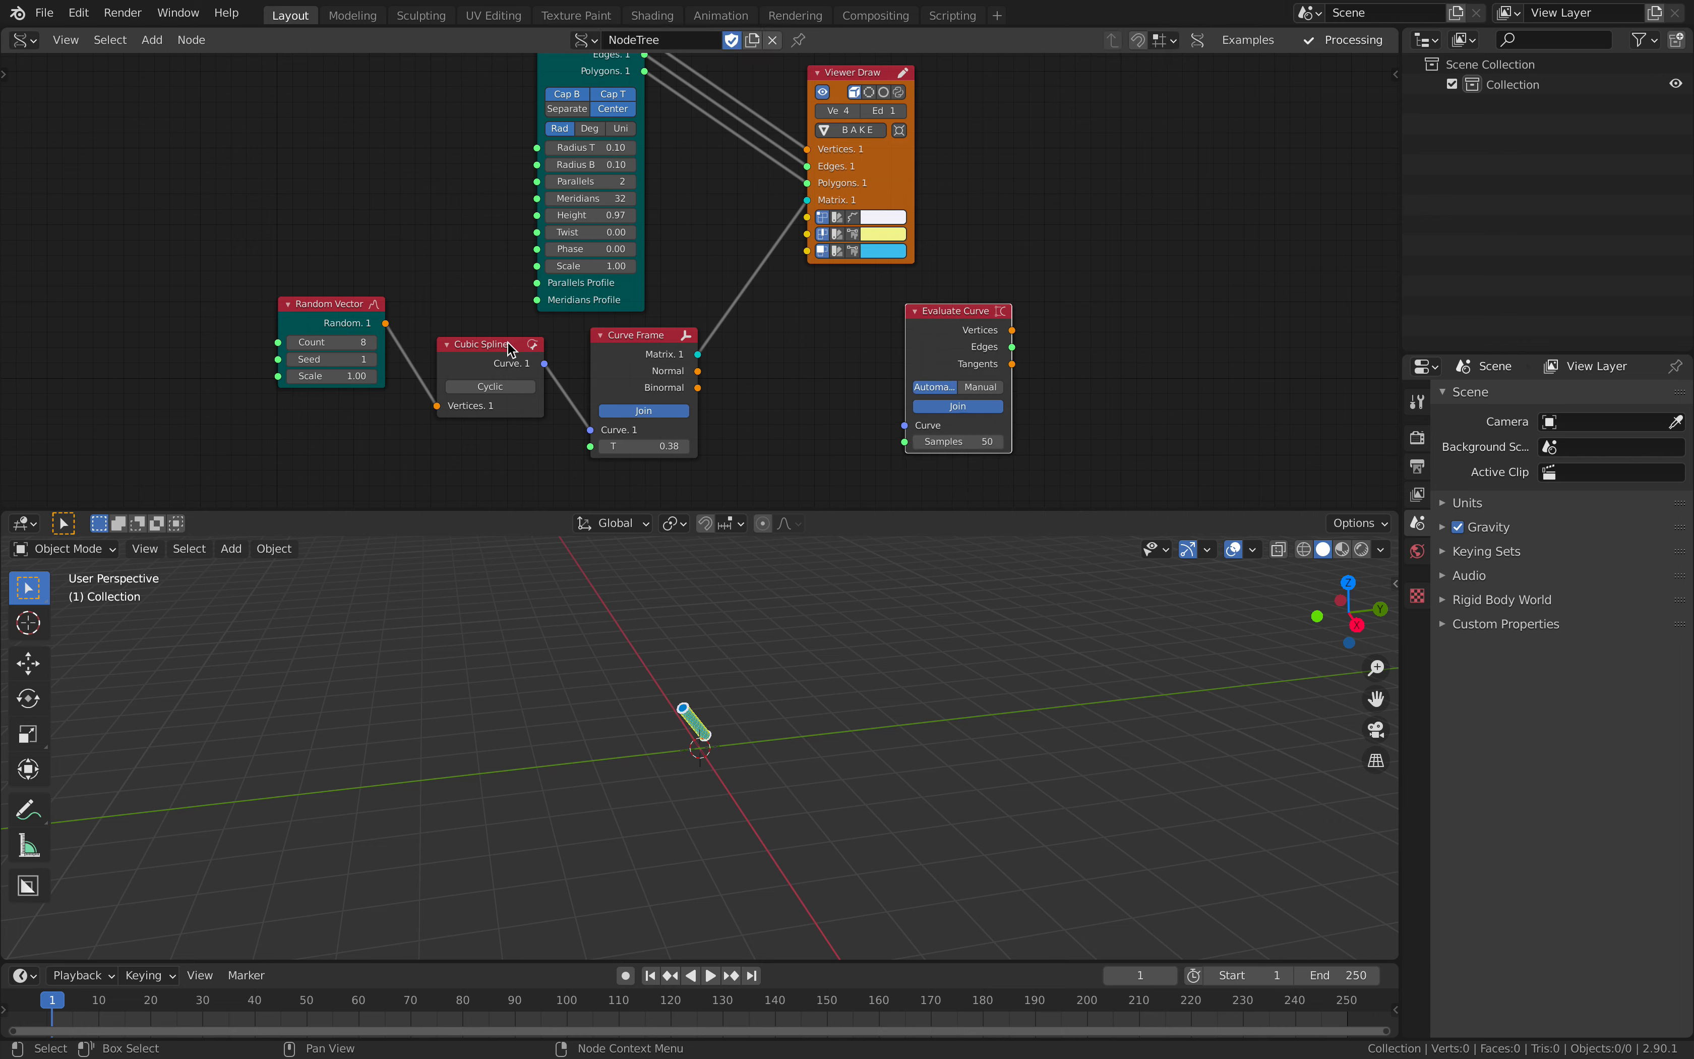
pyautogui.moveTo(545, 363); pyautogui.dragTo(915, 436)
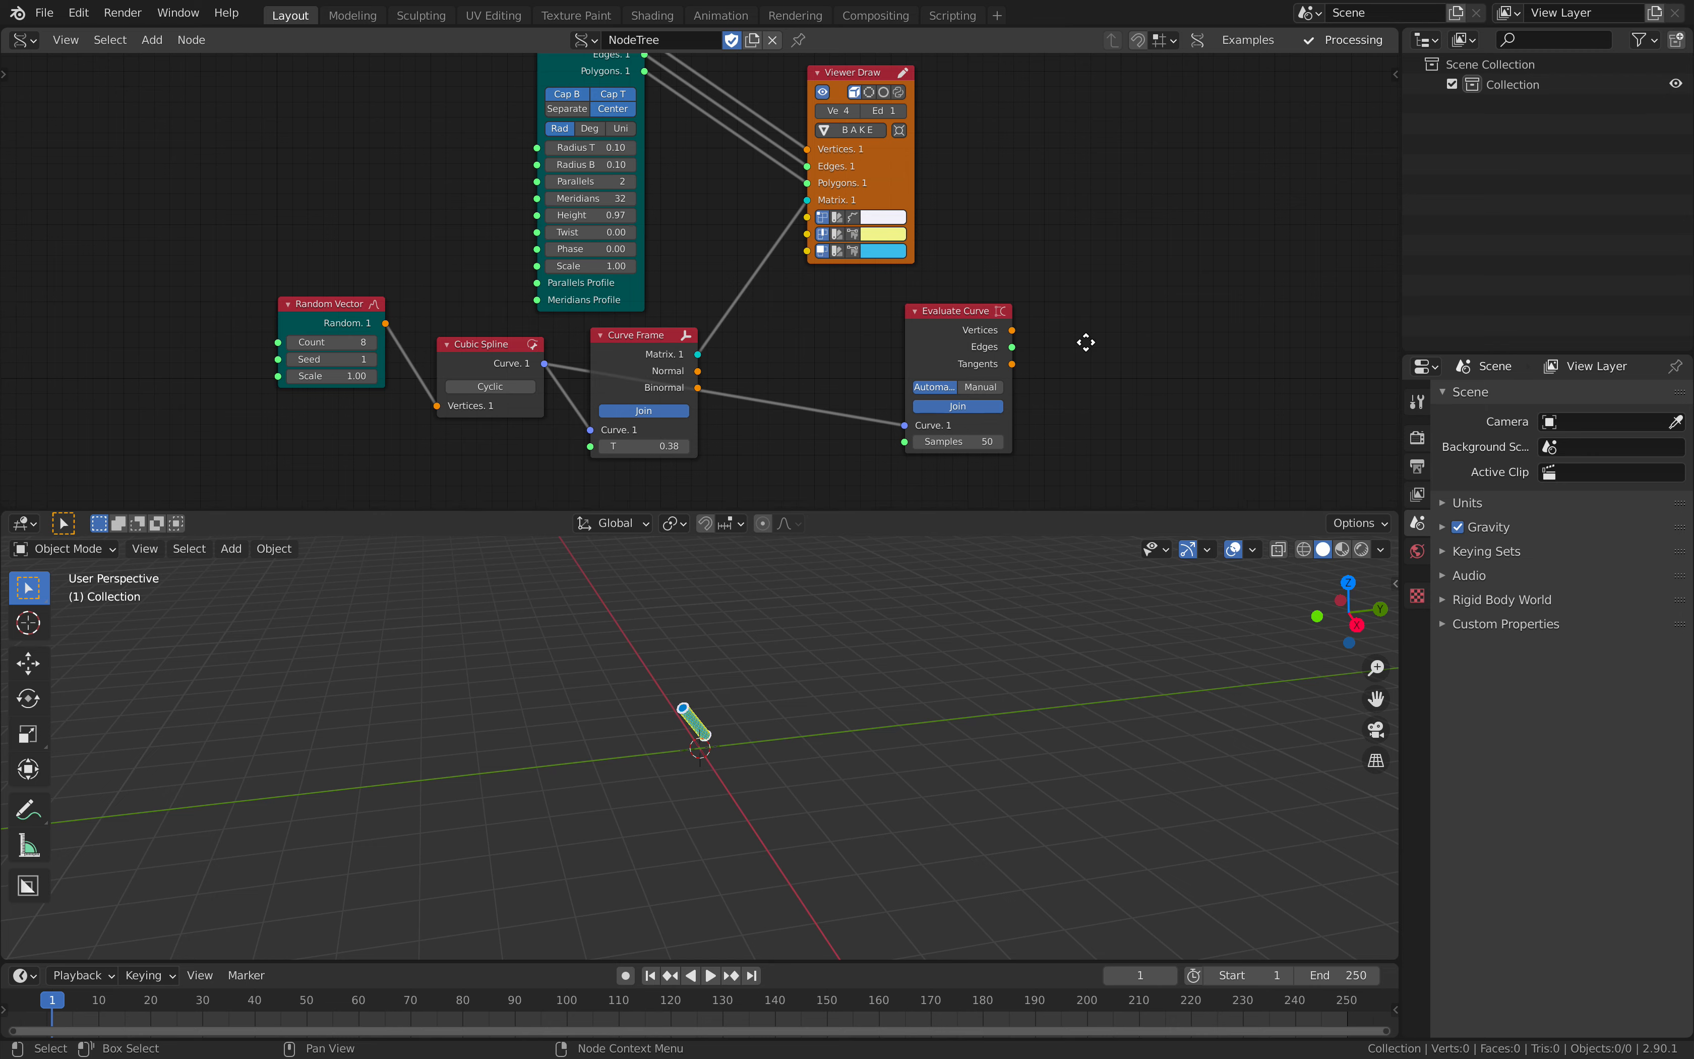
# - Duplicate the Viewer Draw node next to Evaluate Curve and connect Evaluate Curve's Vertices and Edges outputs to the copy
pyautogui.moveTo(1086, 342); pyautogui.dragTo(1022, 351, button='middle')
pyautogui.click(832, 189)
pyautogui.hotkey('shift', 'd')
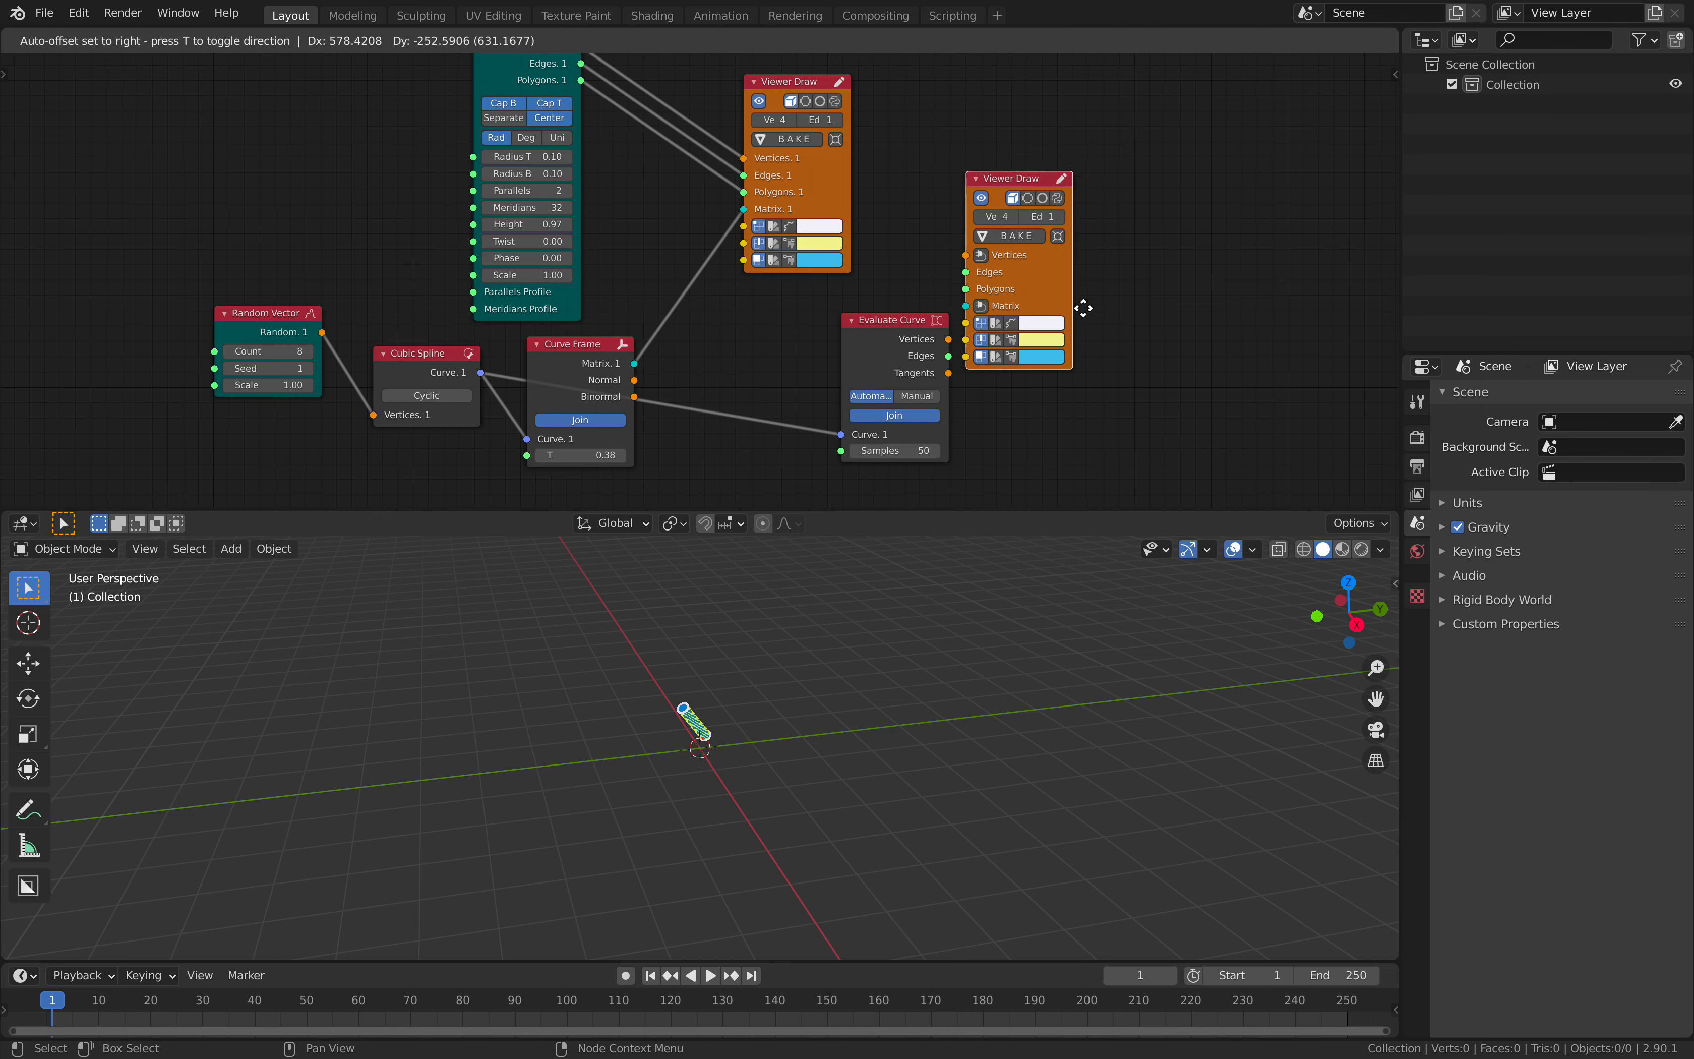
pyautogui.click(1142, 370)
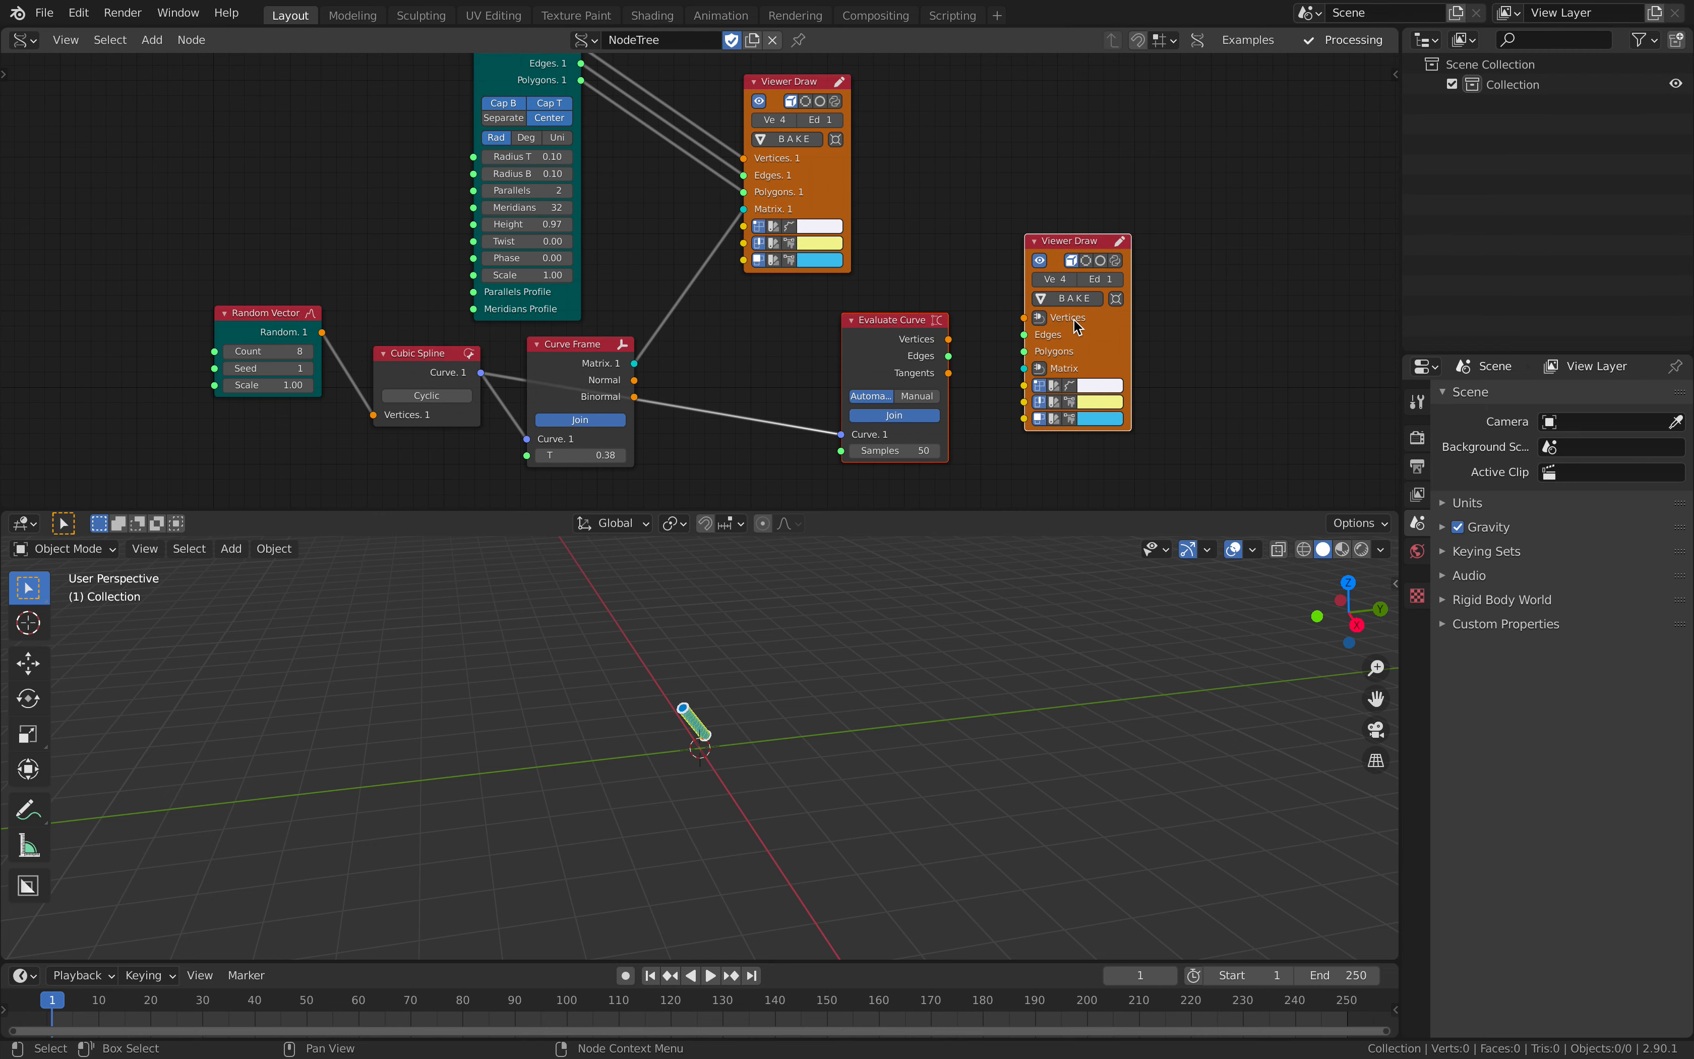
pyautogui.press('f')
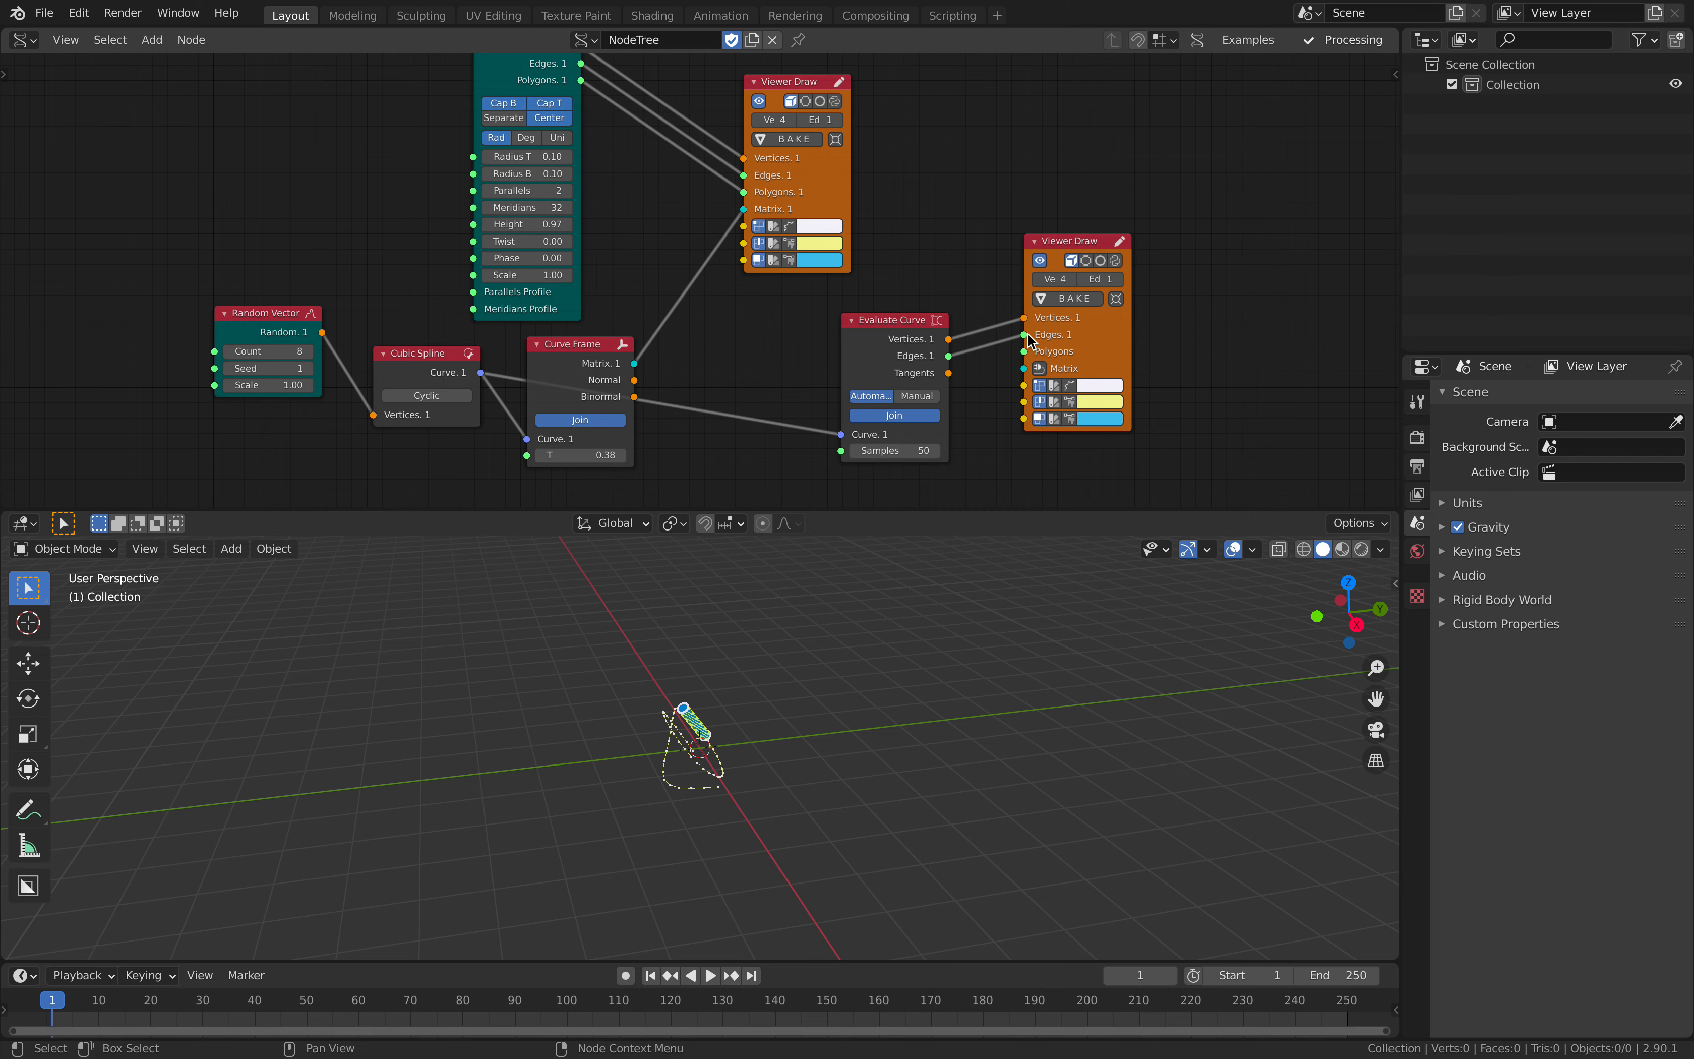
# - Change the edge colour of the duplicated Viewer Draw node to light green and save the file
pyautogui.moveTo(769, 694)
pyautogui.mouseDown(button='middle')
pyautogui.moveTo(779, 726)
pyautogui.moveTo(763, 718)
pyautogui.moveTo(988, 719)
pyautogui.mouseUp(button='middle')
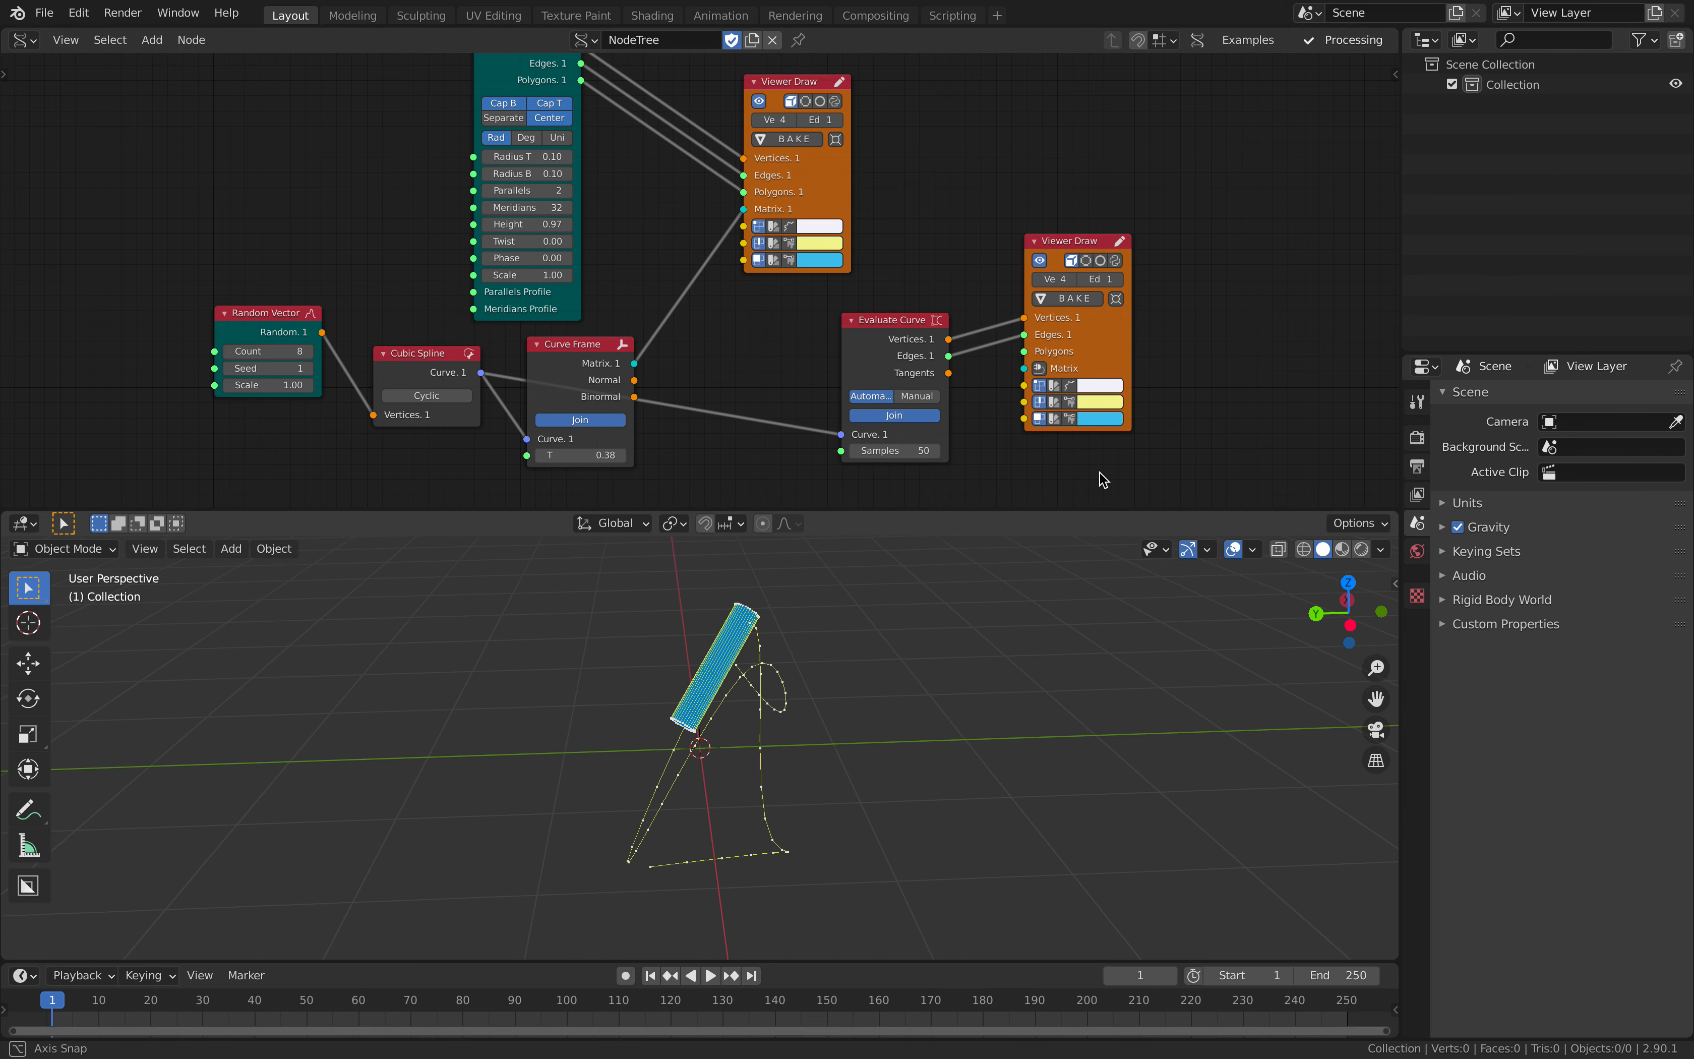
pyautogui.click(1106, 404)
pyautogui.moveTo(1130, 274)
pyautogui.mouseDown()
pyautogui.moveTo(1179, 274)
pyautogui.moveTo(1194, 238)
pyautogui.moveTo(1123, 233)
pyautogui.mouseUp()
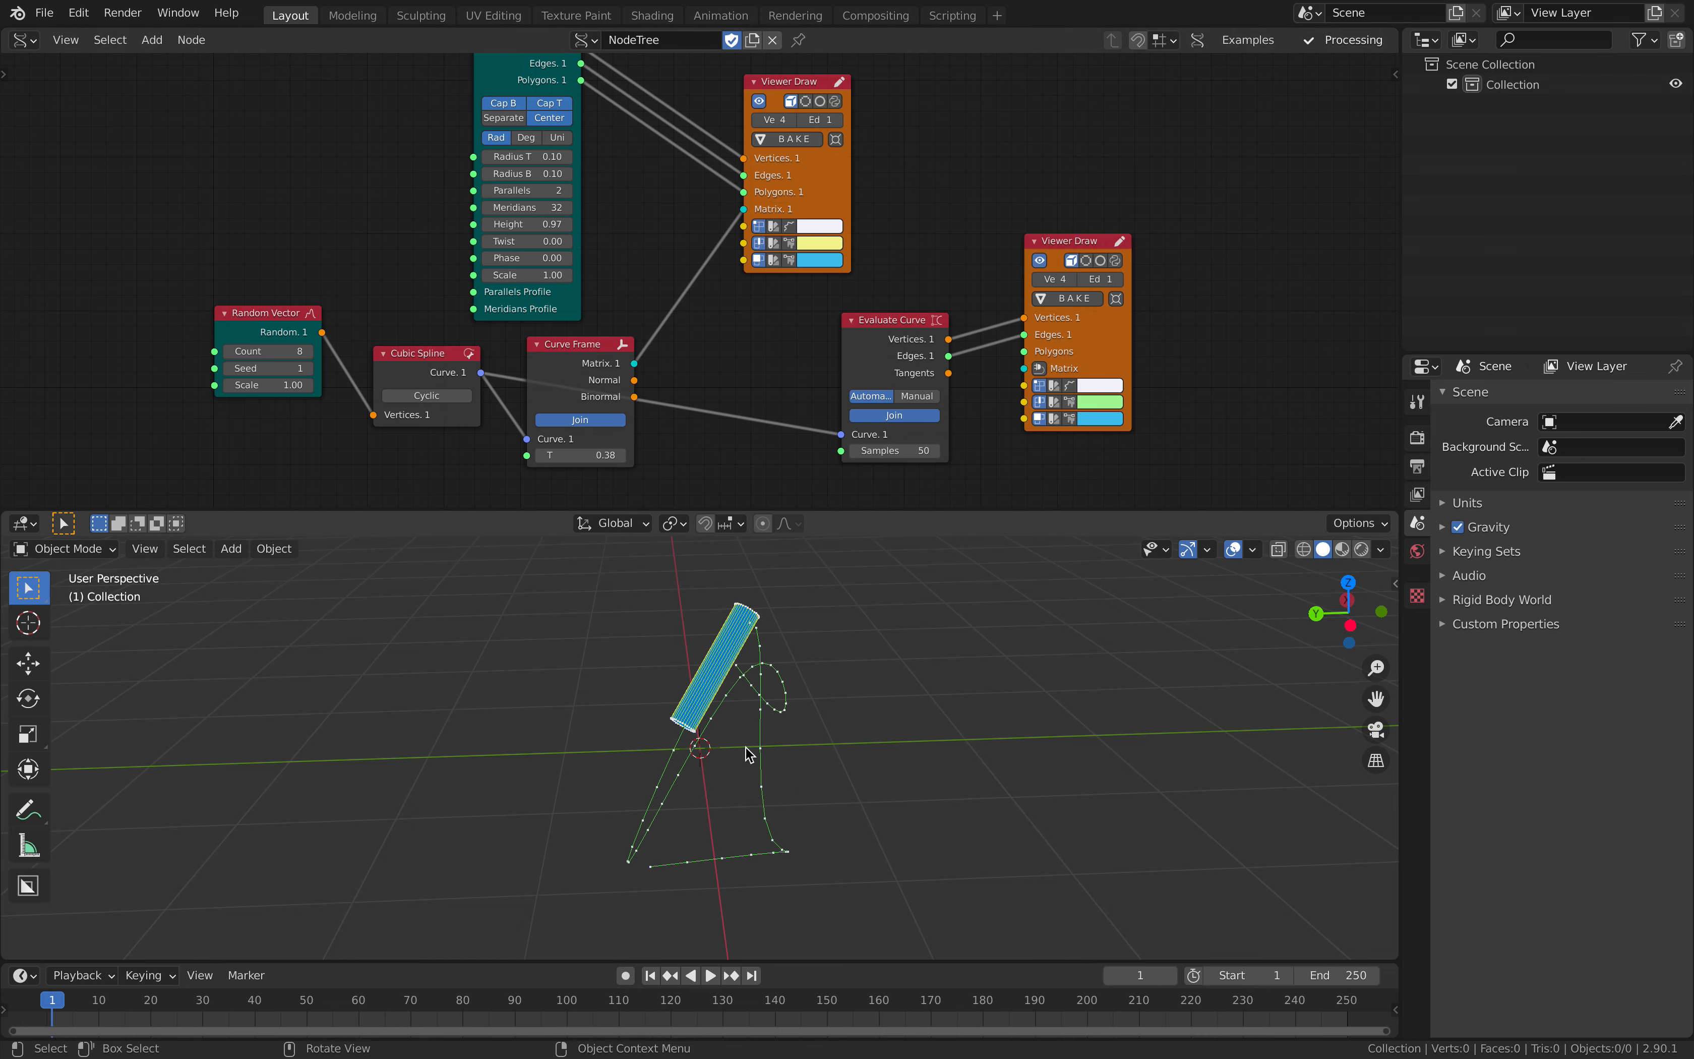
pyautogui.moveTo(770, 756); pyautogui.dragTo(1002, 760, button='middle')
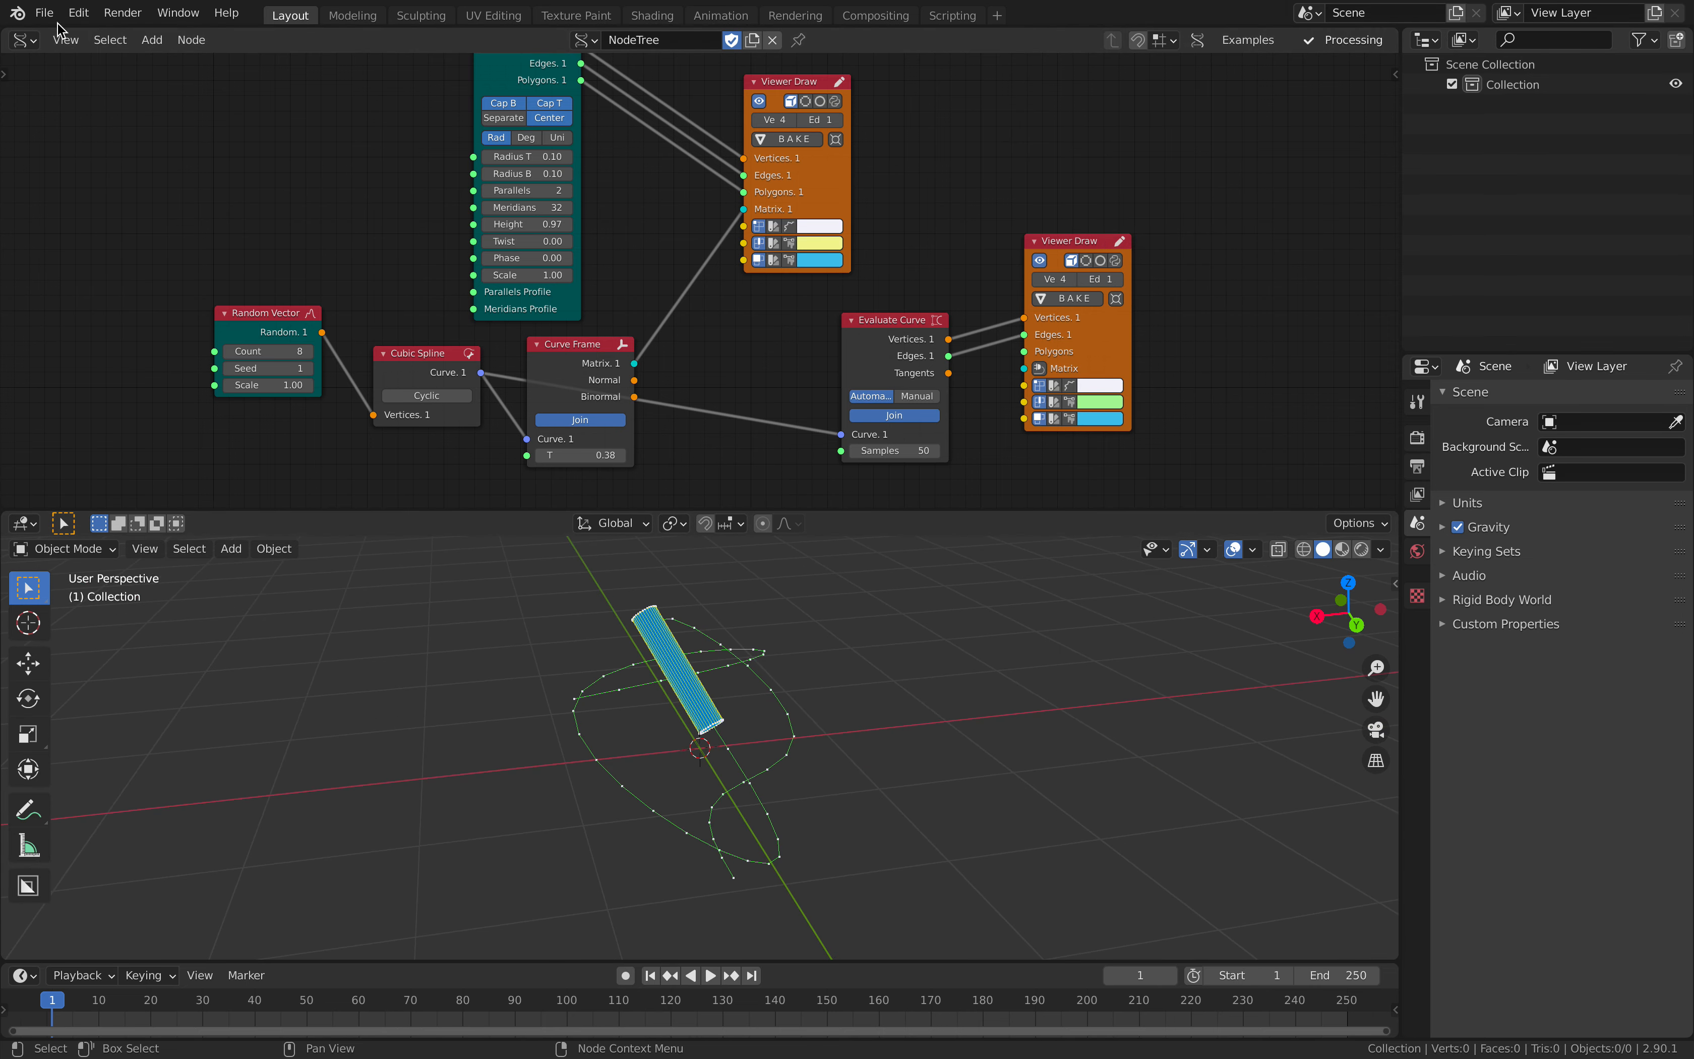
pyautogui.click(44, 13)
pyautogui.click(91, 146)
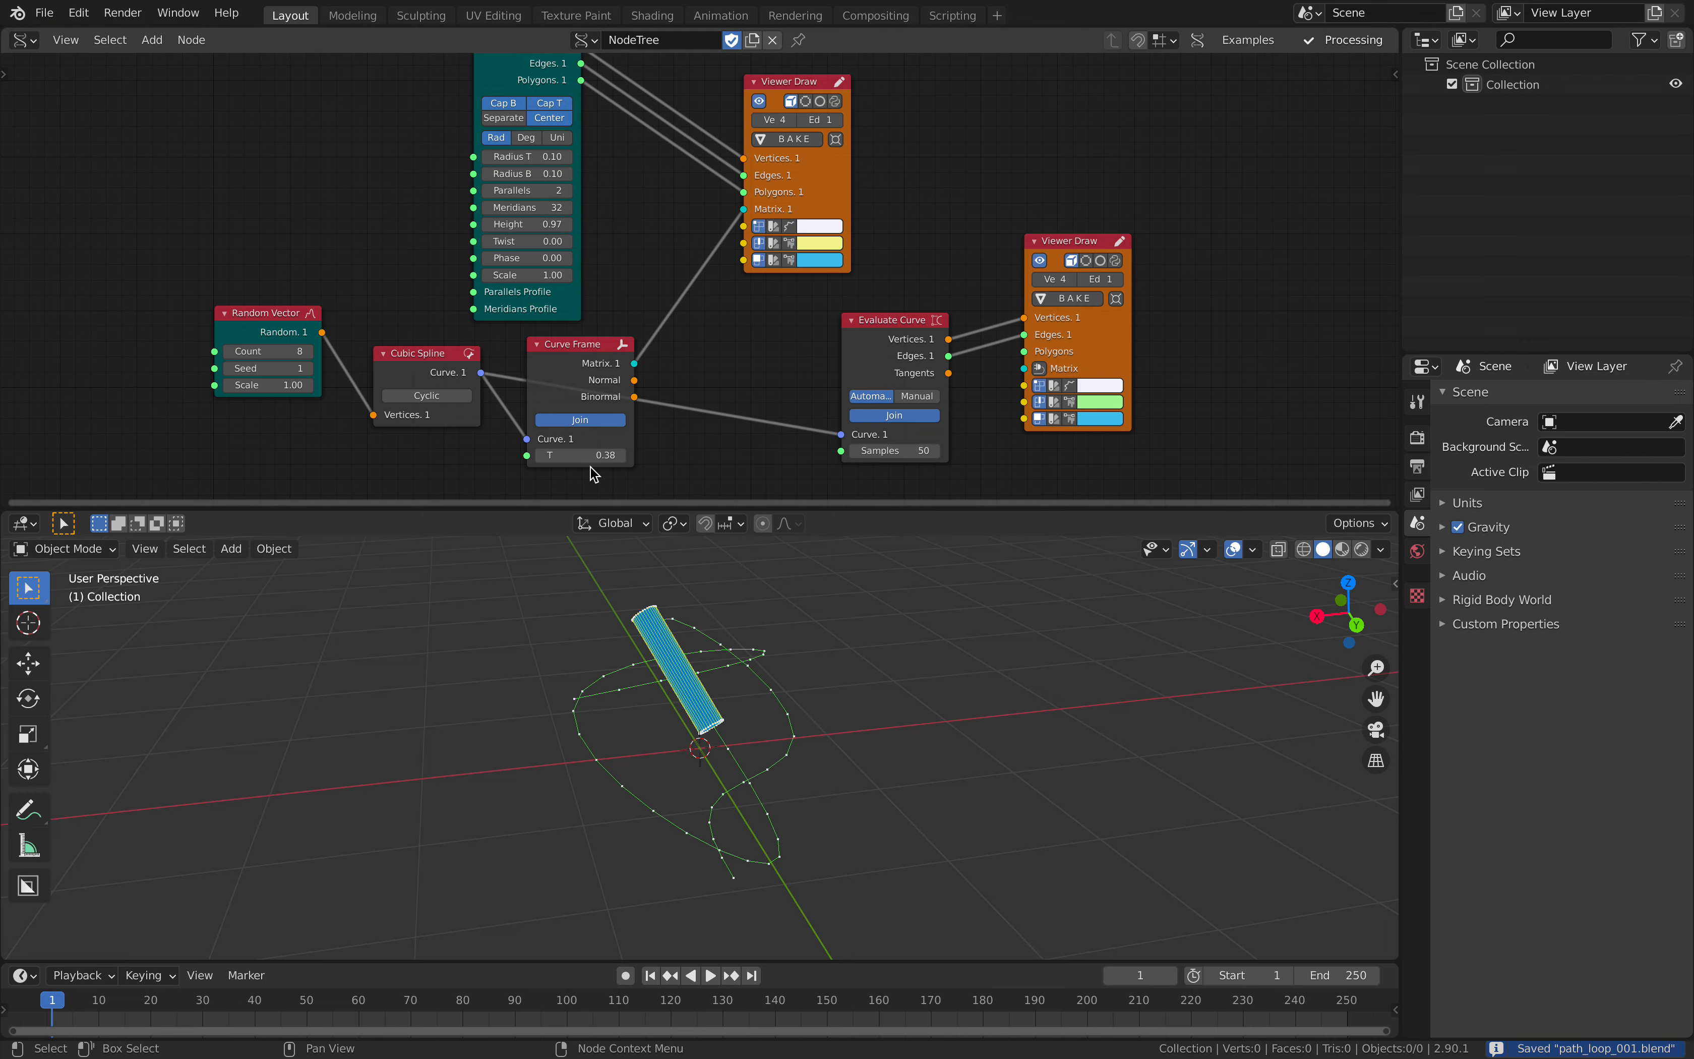
# - Scrub Curve Frame's T value to 0.68 to slide the cylinder along the curve
pyautogui.moveTo(581, 455); pyautogui.dragTo(553, 456)
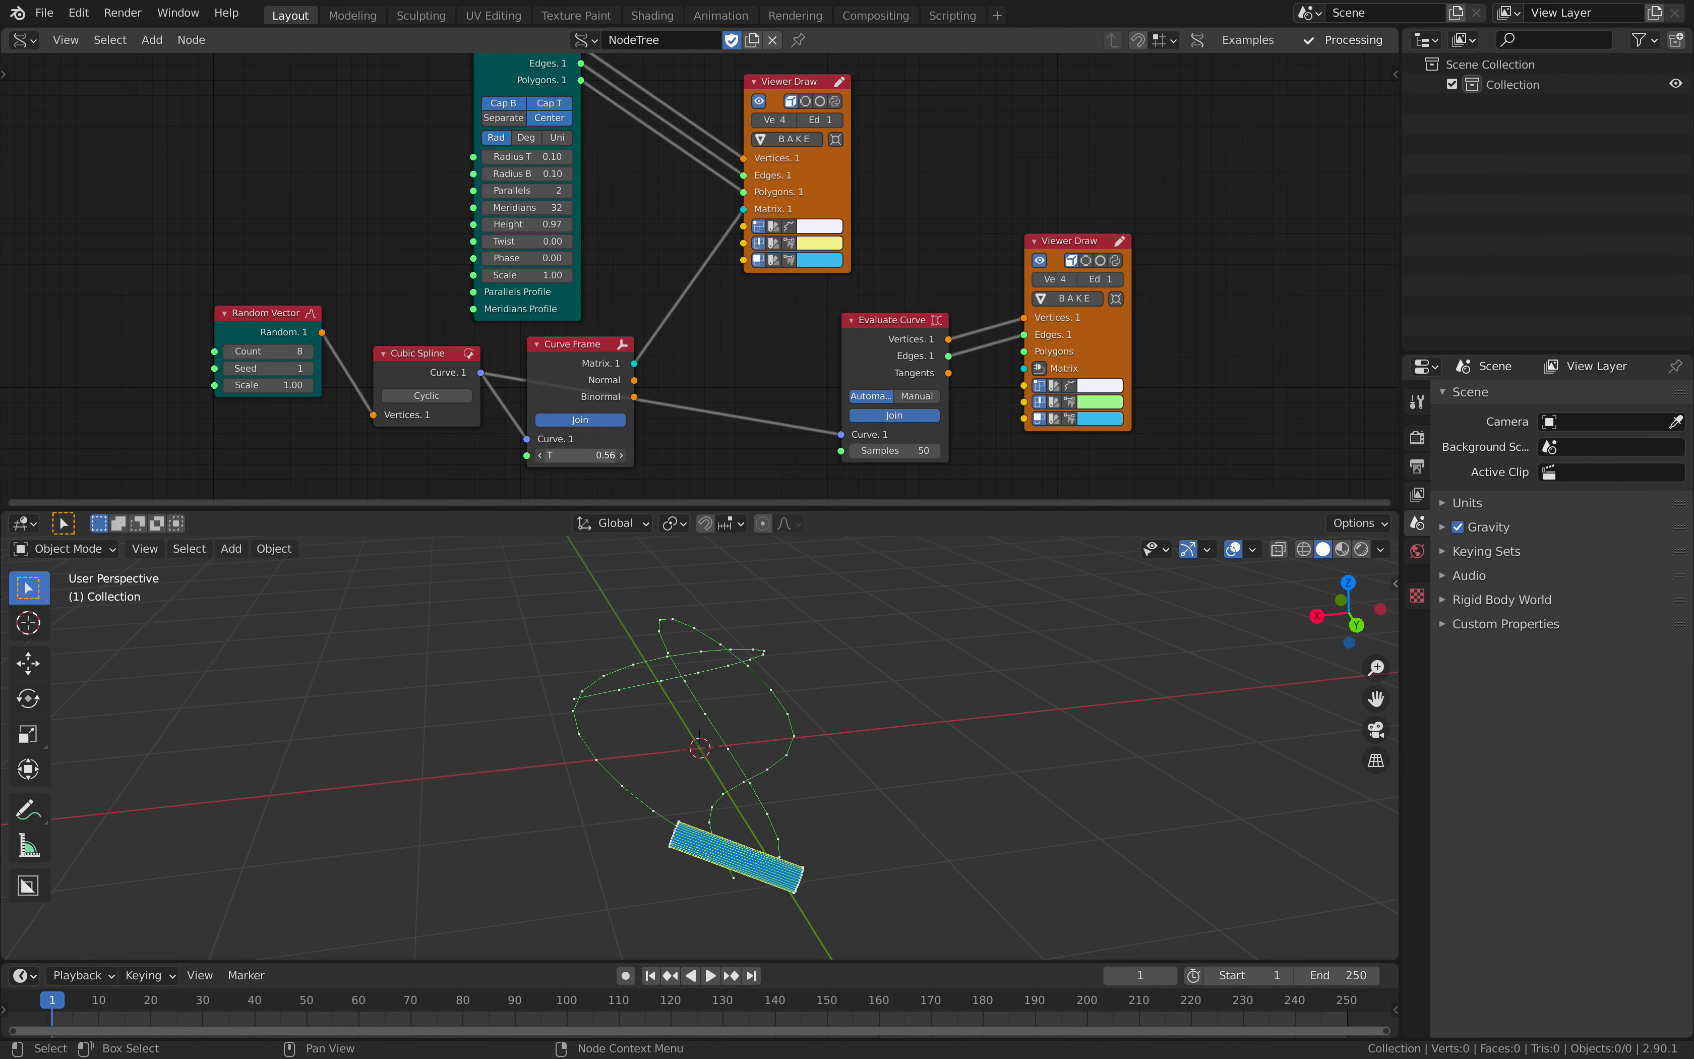
pyautogui.moveTo(599, 455); pyautogui.dragTo(615, 455)
# - Move the Curve Frame node slightly lower, away from the Evaluate Curve link, and save the file
pyautogui.moveTo(636, 406); pyautogui.dragTo(695, 273, button='middle')
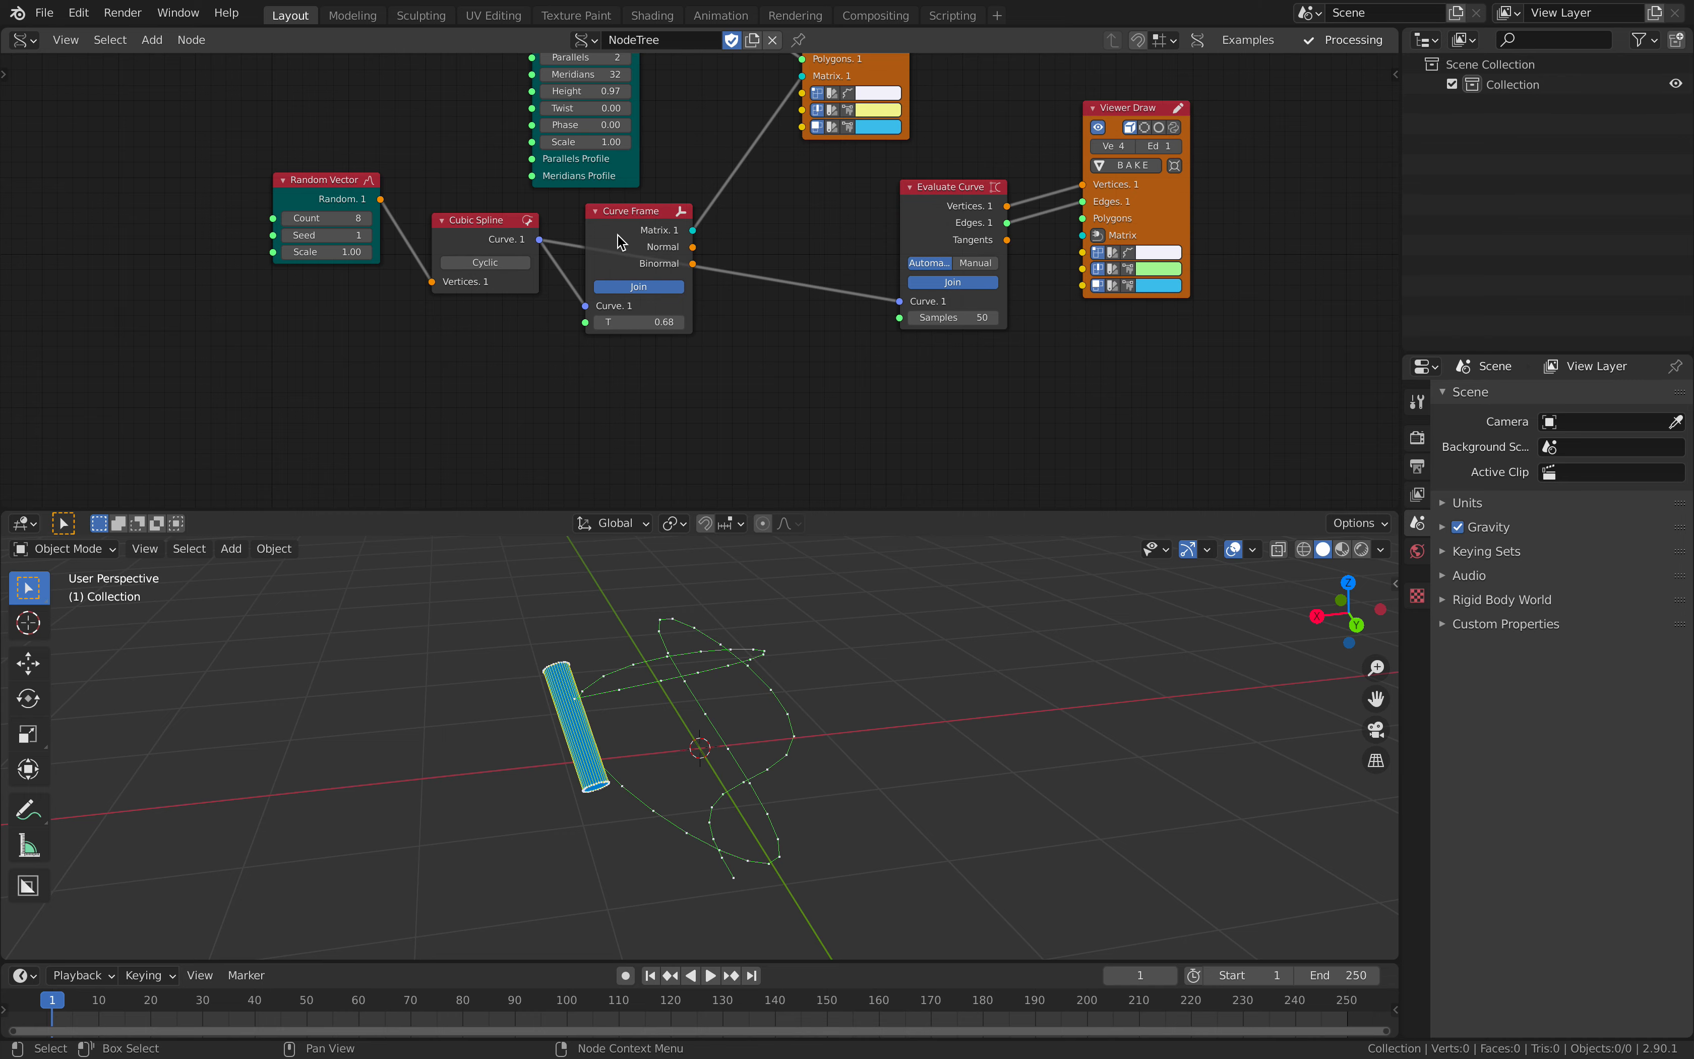
pyautogui.click(647, 263)
pyautogui.moveTo(647, 264); pyautogui.dragTo(669, 307)
pyautogui.hotkey('ctrl', 's')
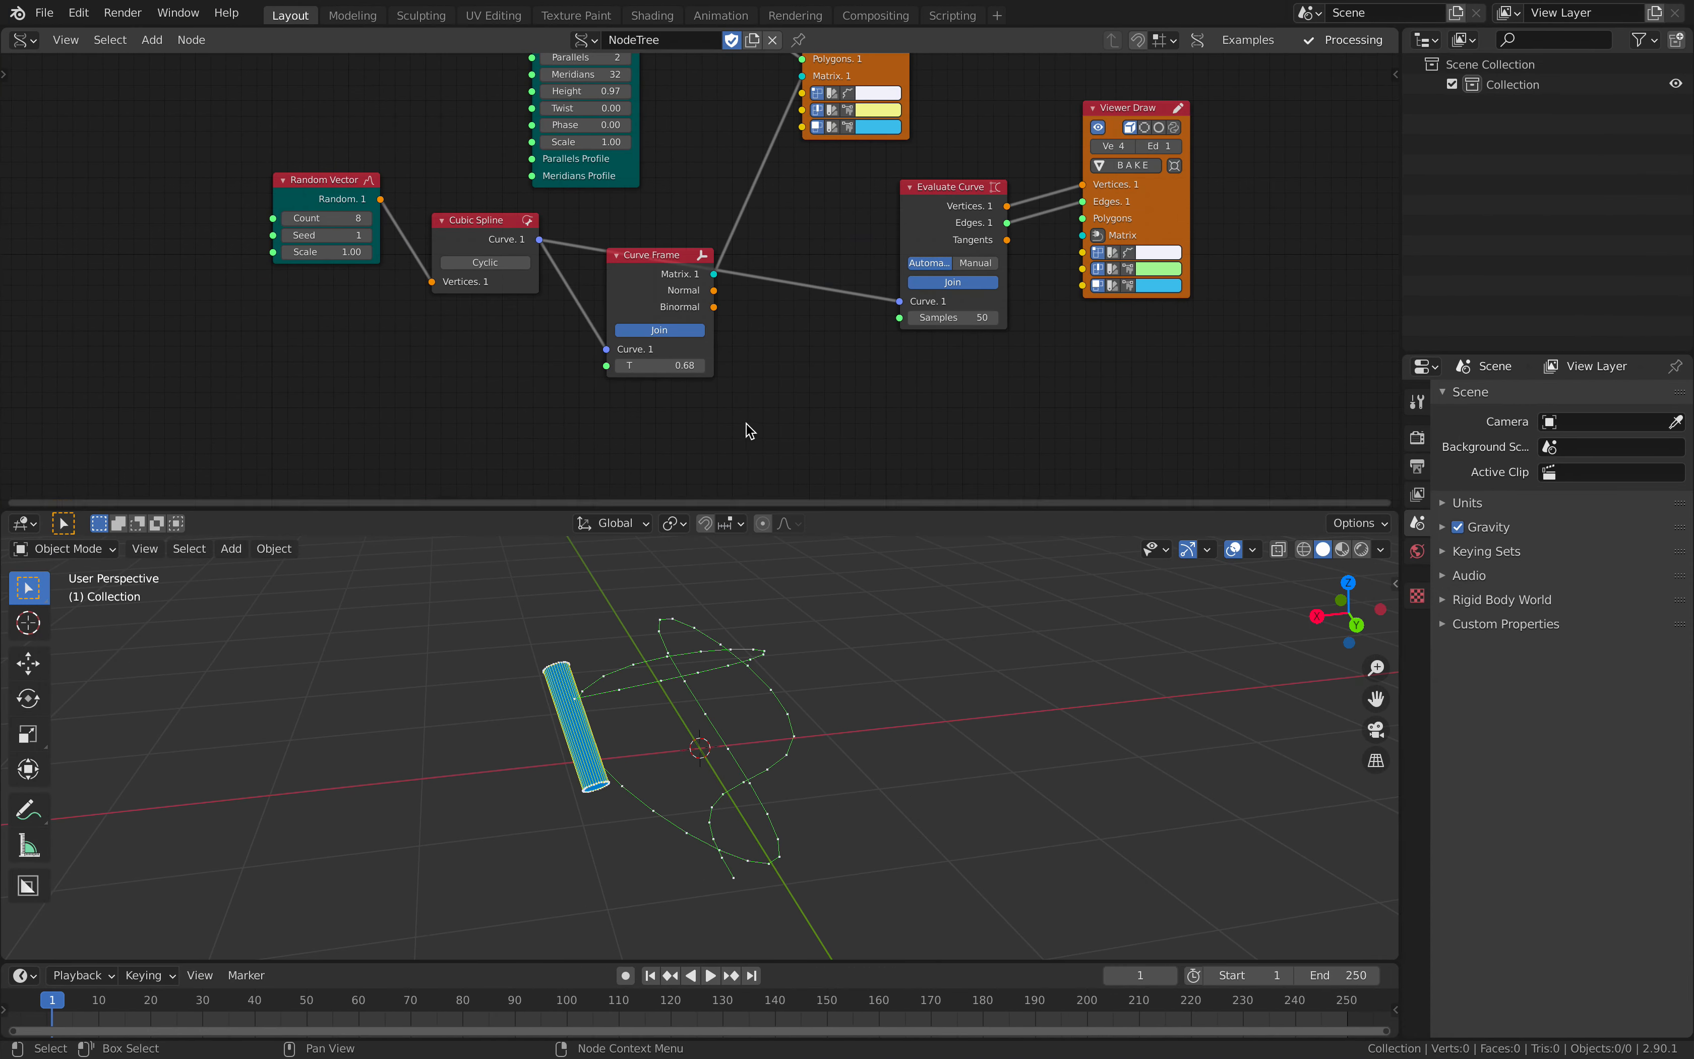
# - Enlarge the timeline area and set the scene's end frame to 50
pyautogui.moveTo(744, 427); pyautogui.dragTo(757, 319, button='middle')
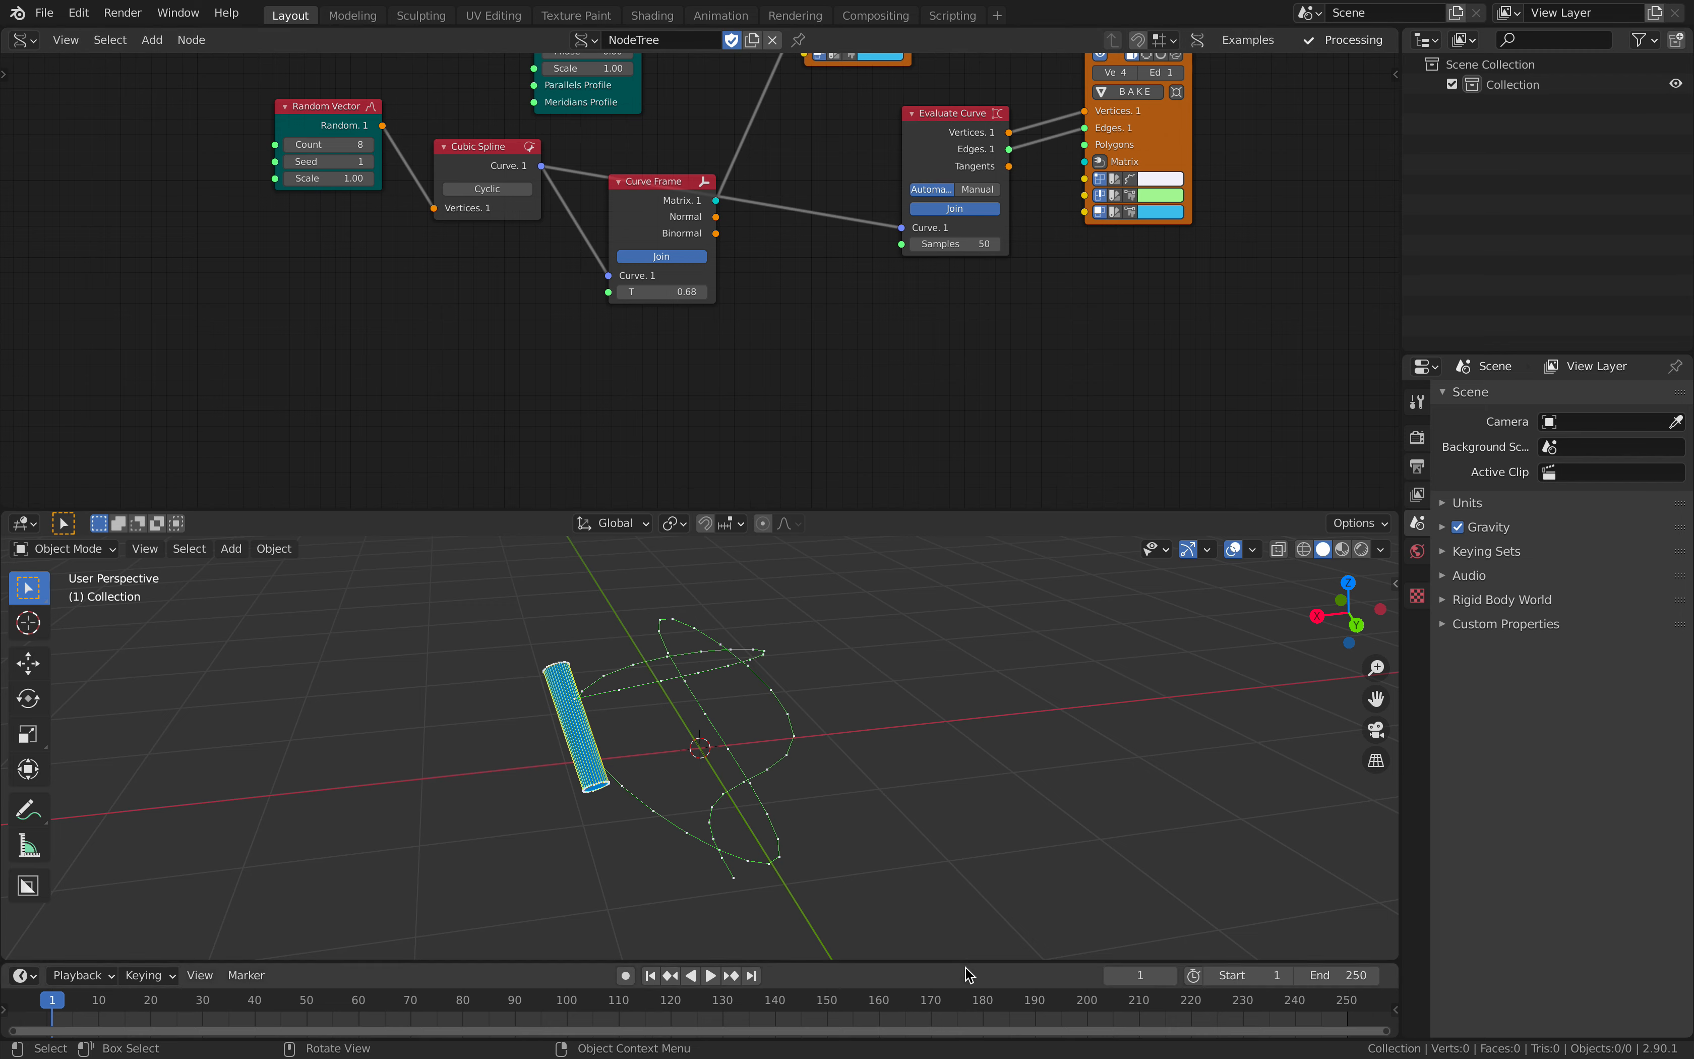
pyautogui.moveTo(963, 959); pyautogui.dragTo(961, 868)
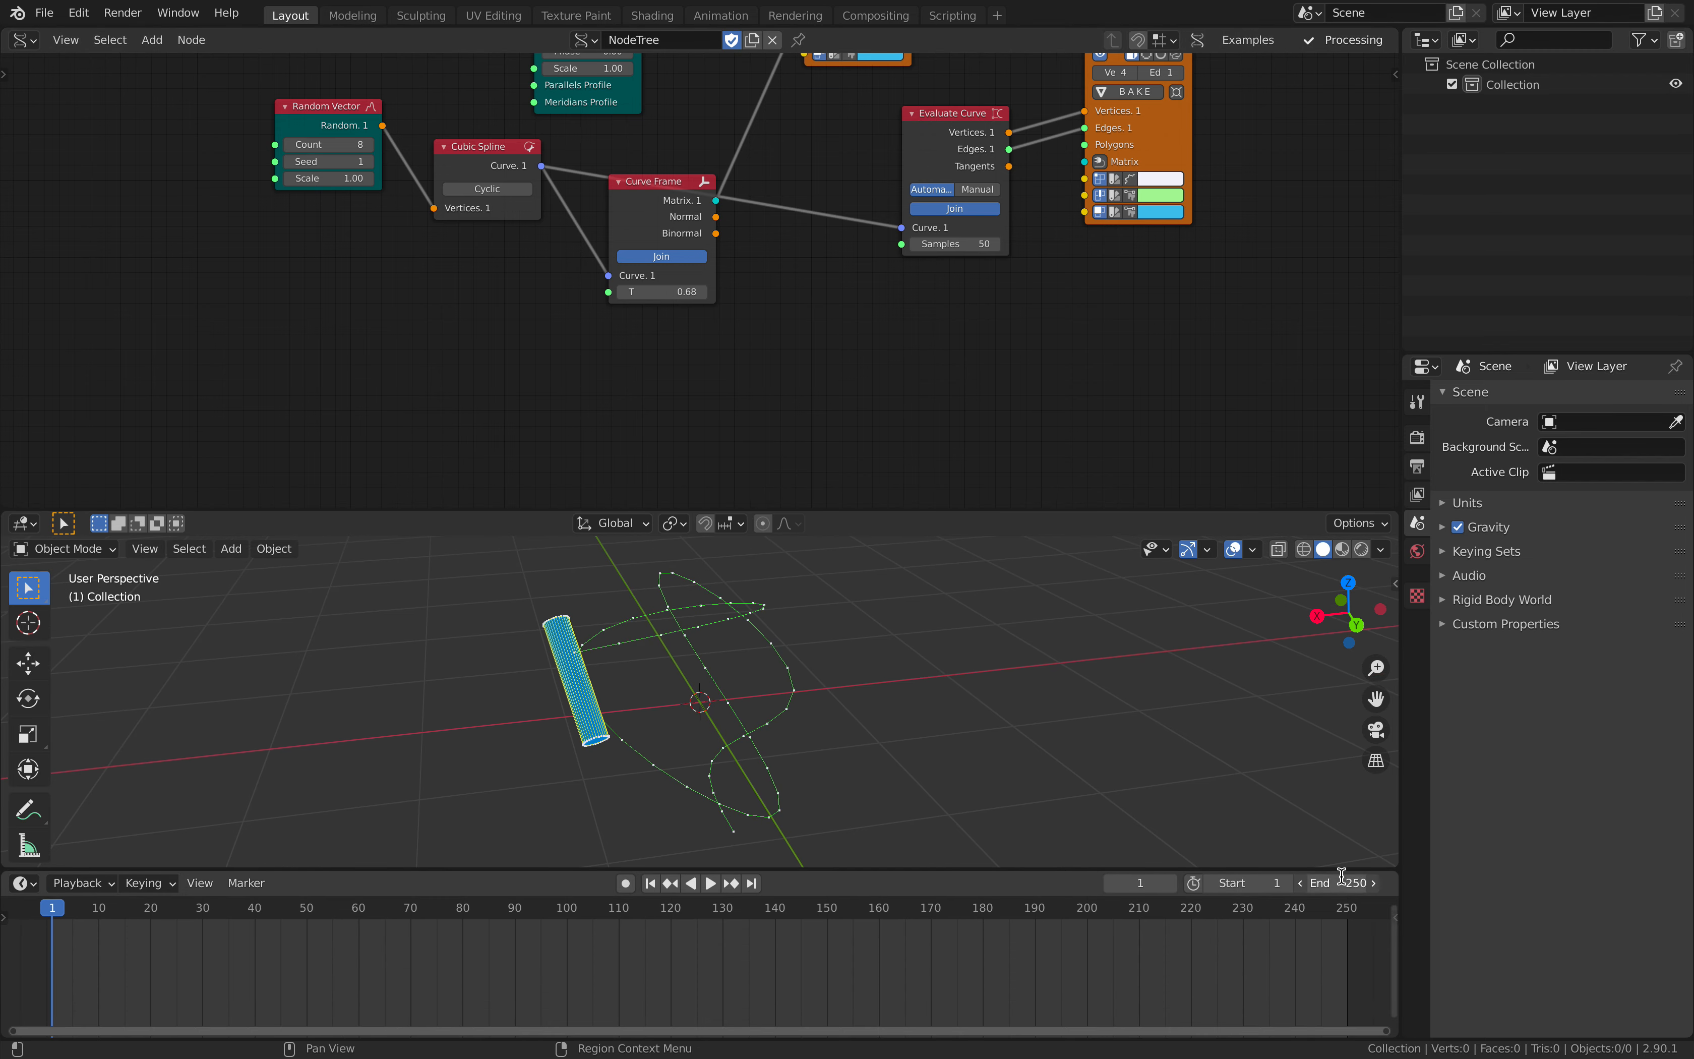
pyautogui.click(1341, 876)
pyautogui.write('50')
pyautogui.press('Return')
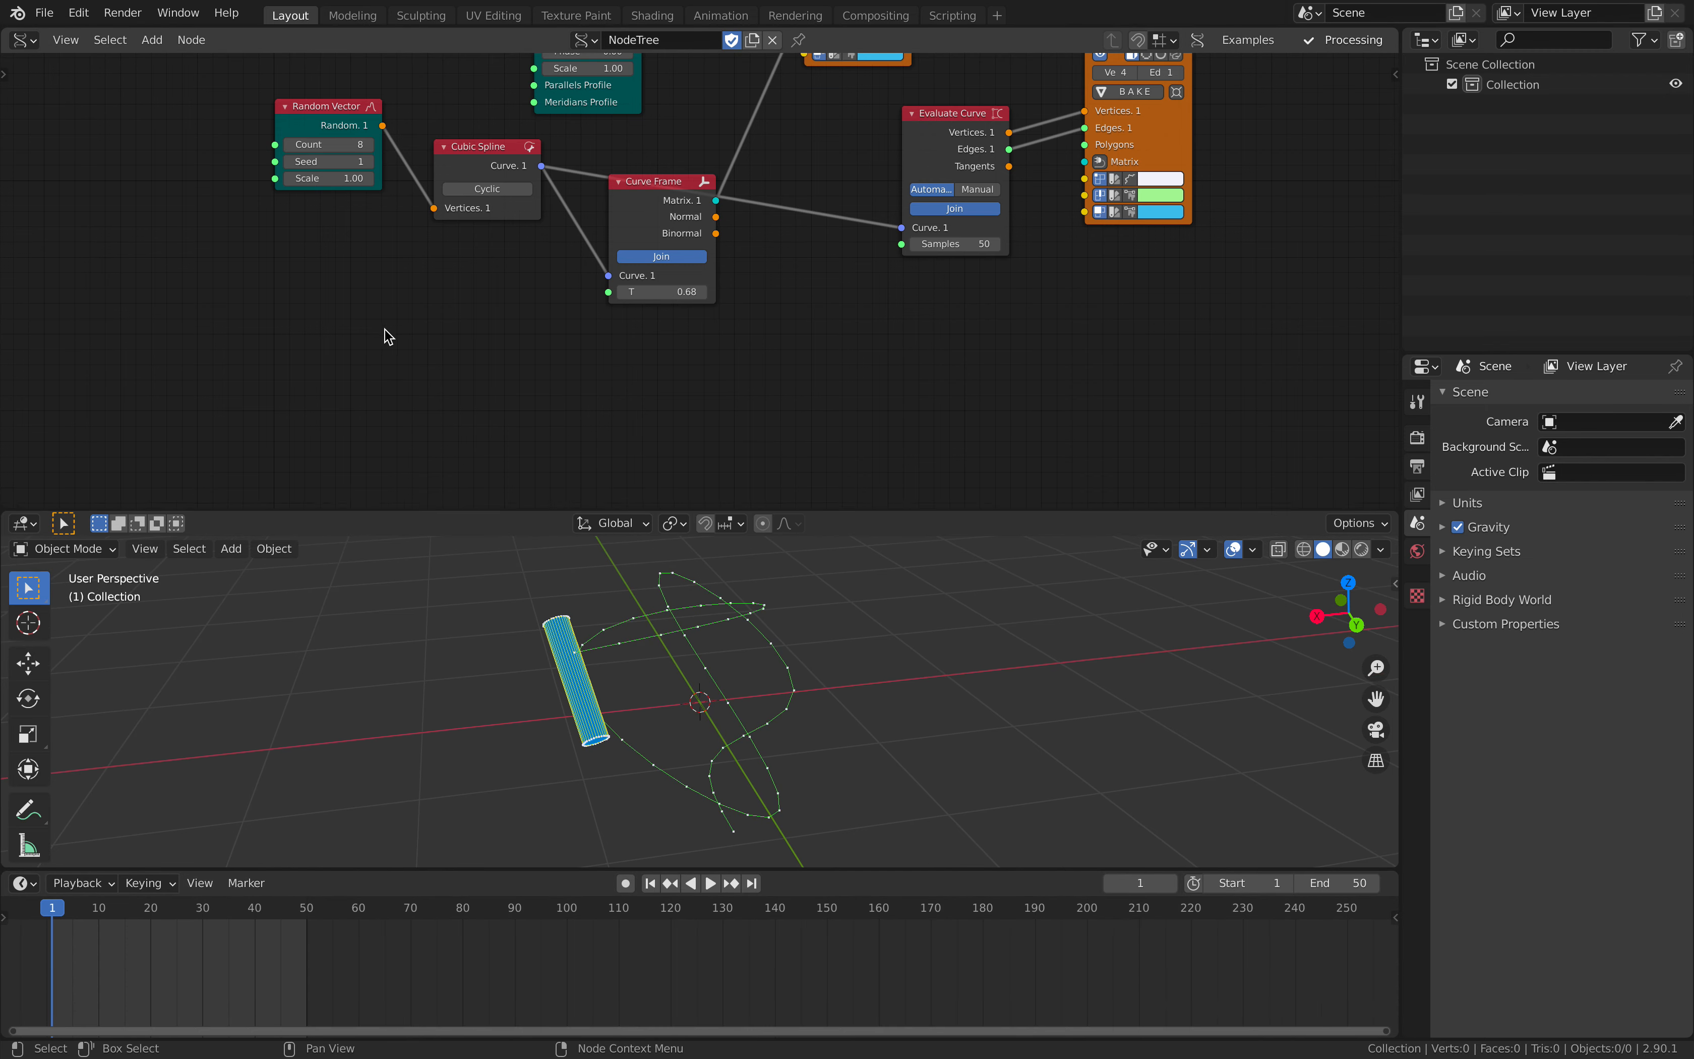
# - Add a Frame Info node below Cubic Spline and connect its Evaluate output to Curve Frame's T input
pyautogui.moveTo(385, 330); pyautogui.dragTo(405, 344, button='middle')
pyautogui.hotkey('shift', 'a')
pyautogui.click(405, 343)
pyautogui.write('frame info')
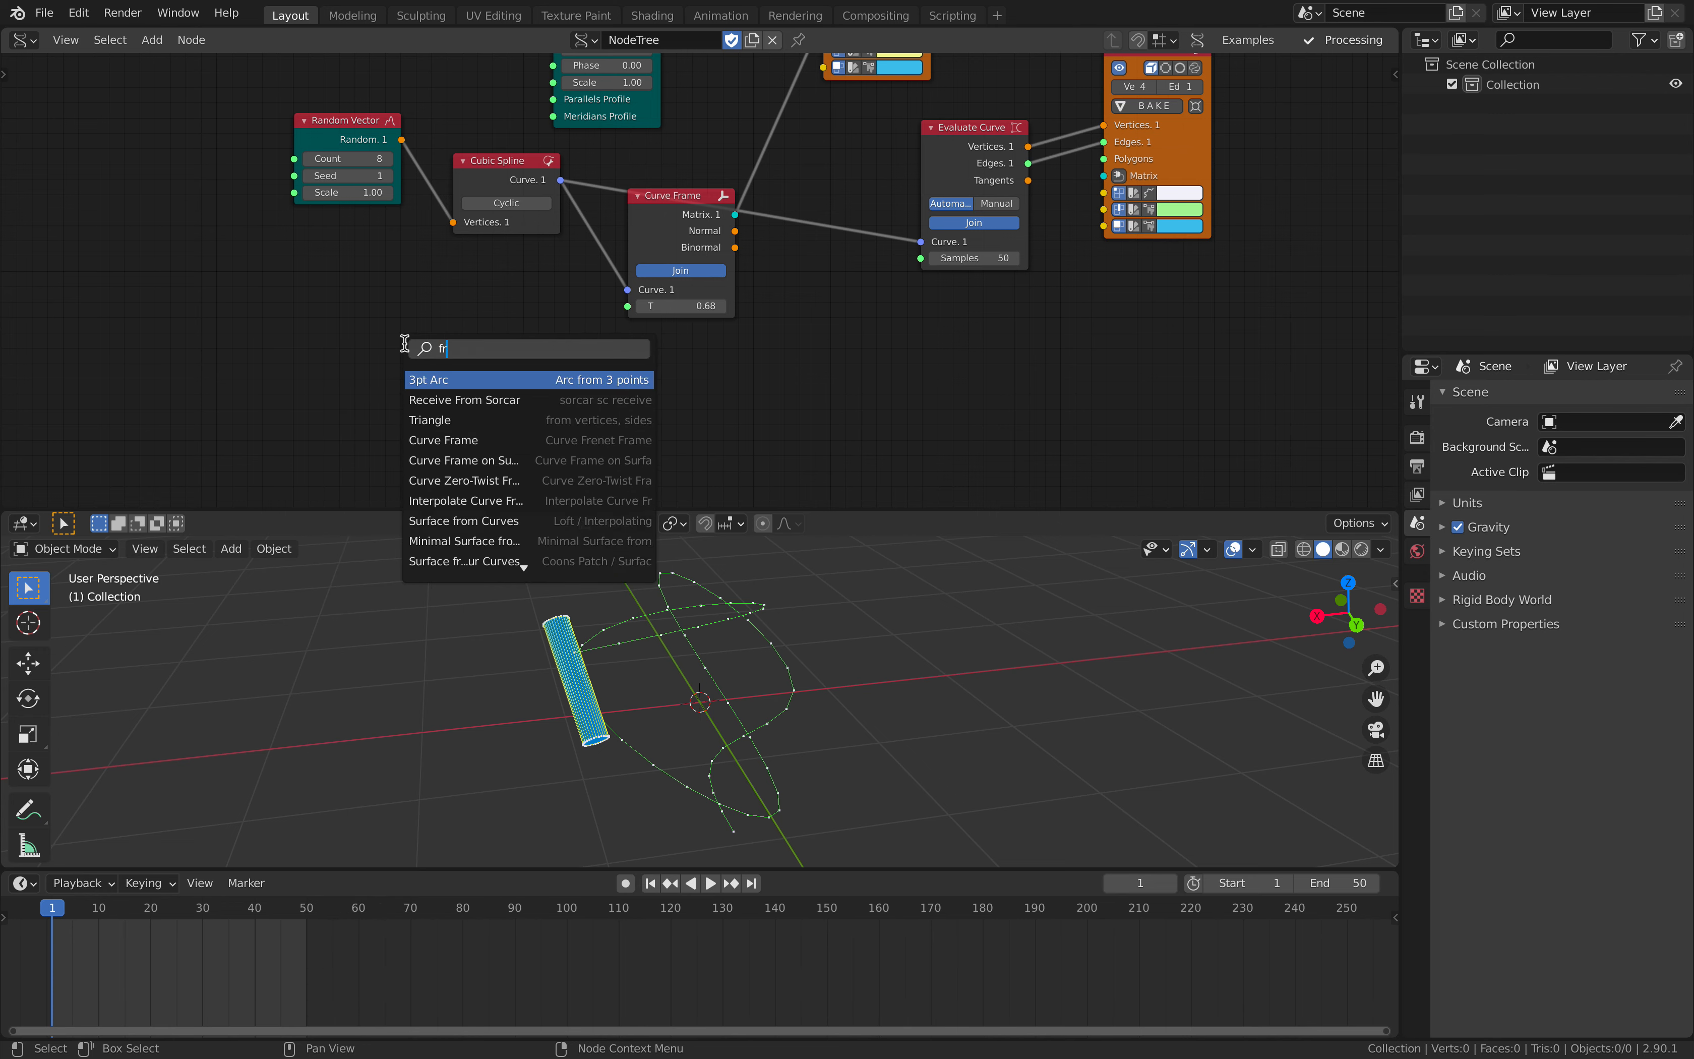
pyautogui.press('Return')
pyautogui.click(393, 314)
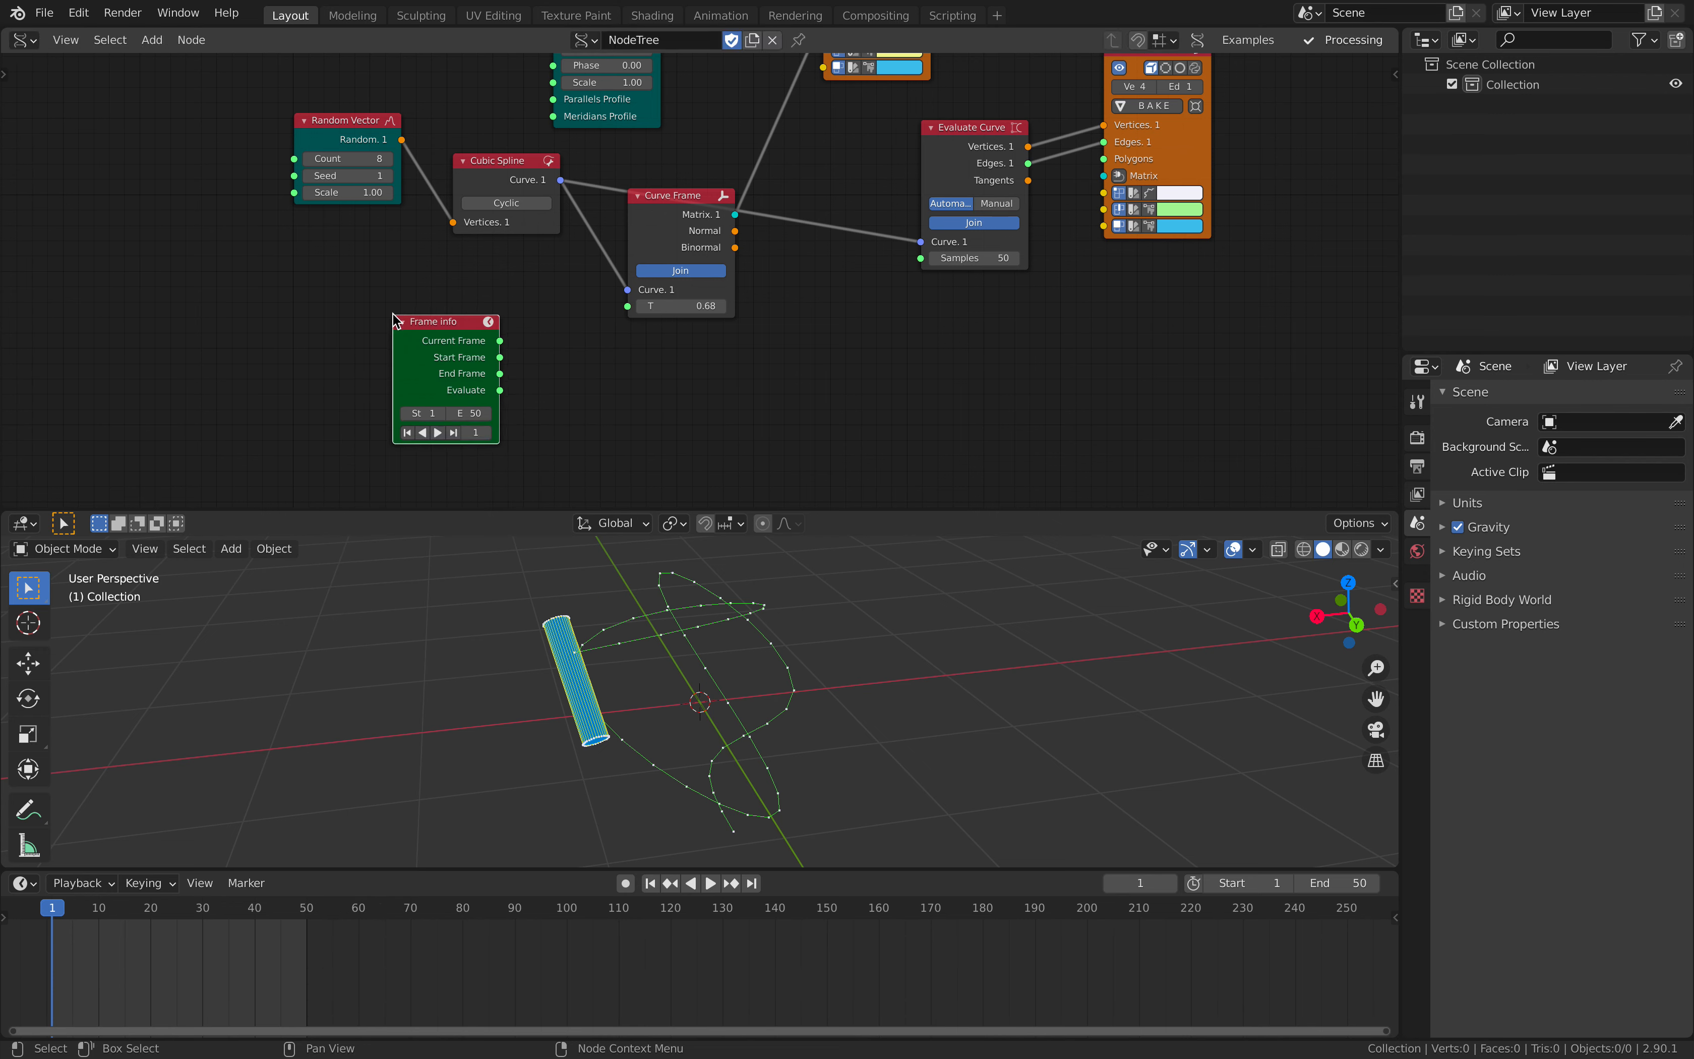
pyautogui.moveTo(499, 390); pyautogui.dragTo(629, 308)
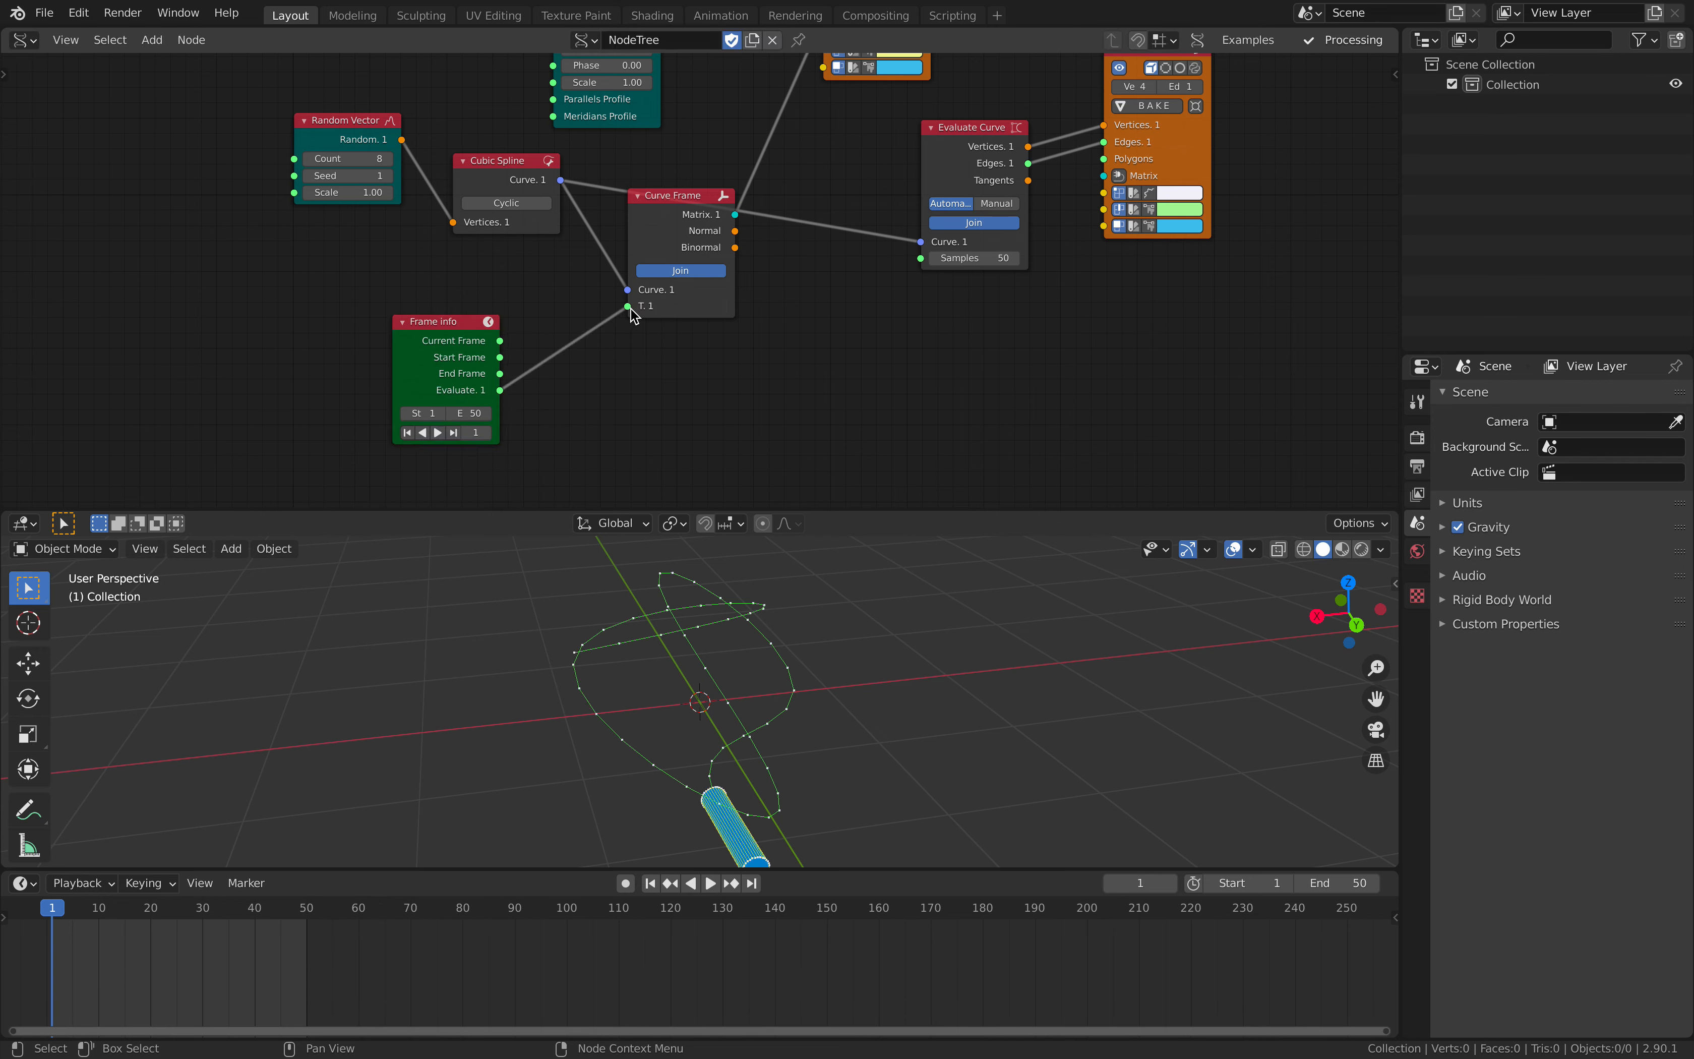
# - Play the animation to check the cylinder's motion along the curve, and save the file after stopping playback
pyautogui.moveTo(881, 707); pyautogui.dragTo(699, 777, button='middle')
pyautogui.press('space')
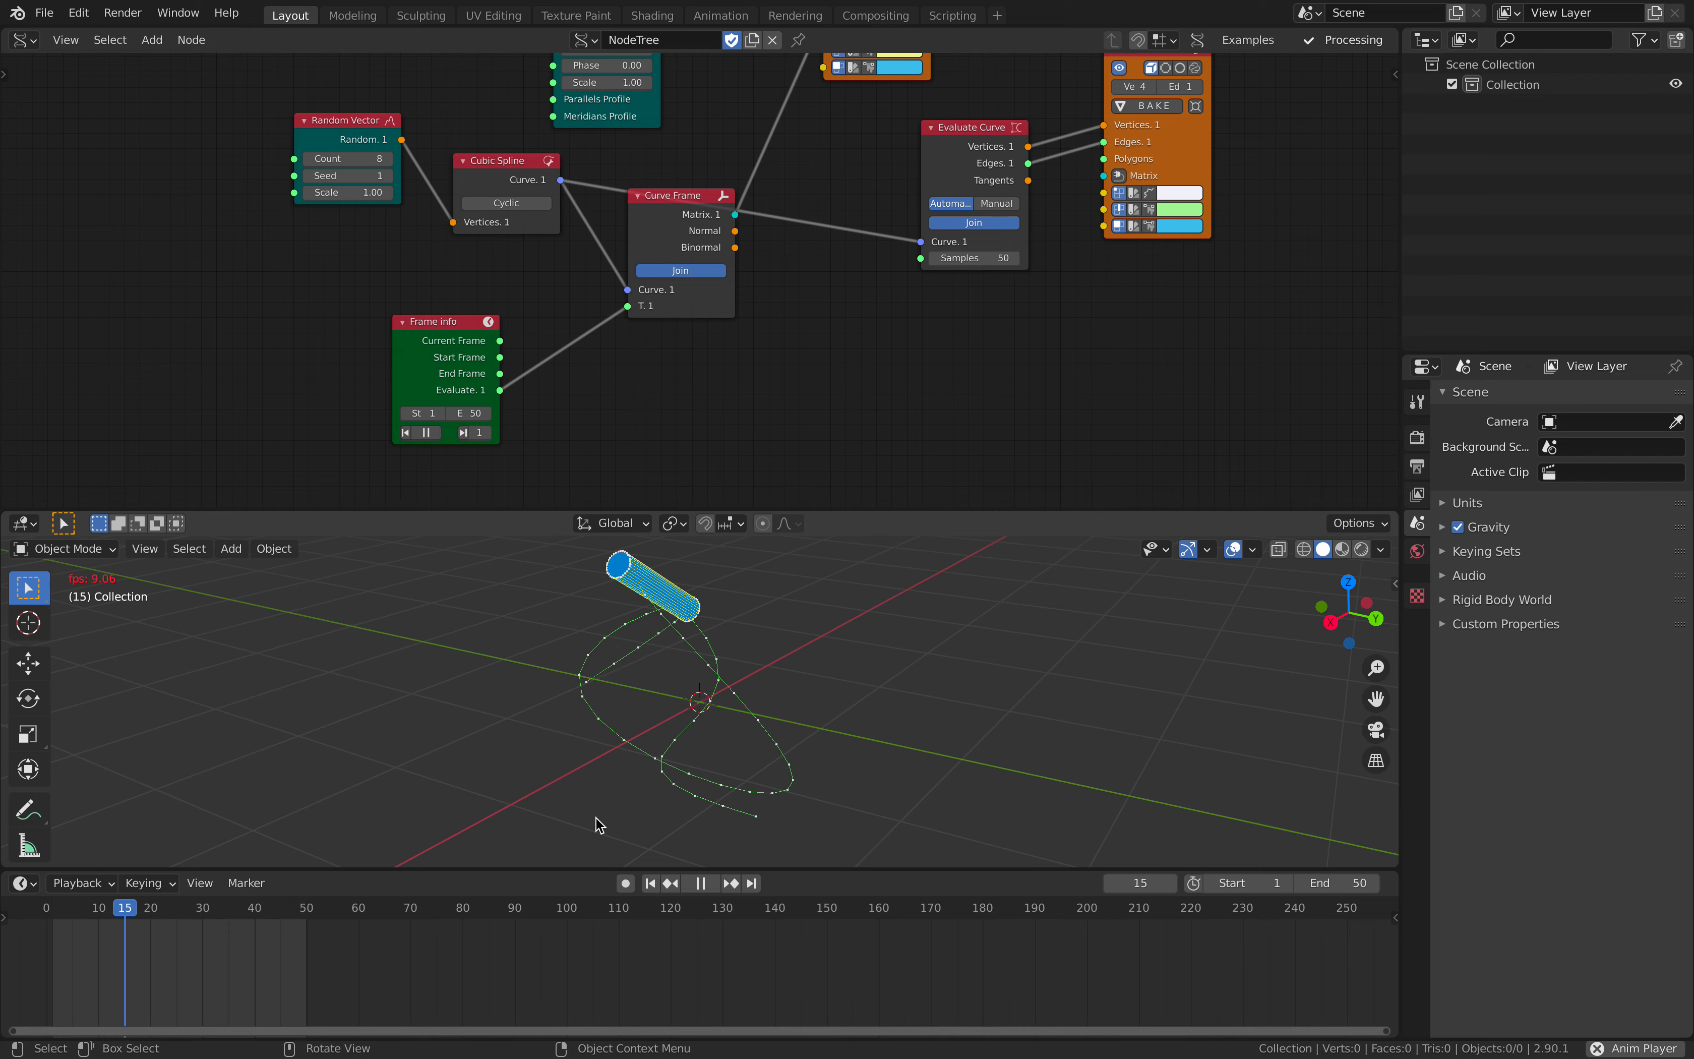
pyautogui.moveTo(648, 954); pyautogui.dragTo(720, 961, button='middle')
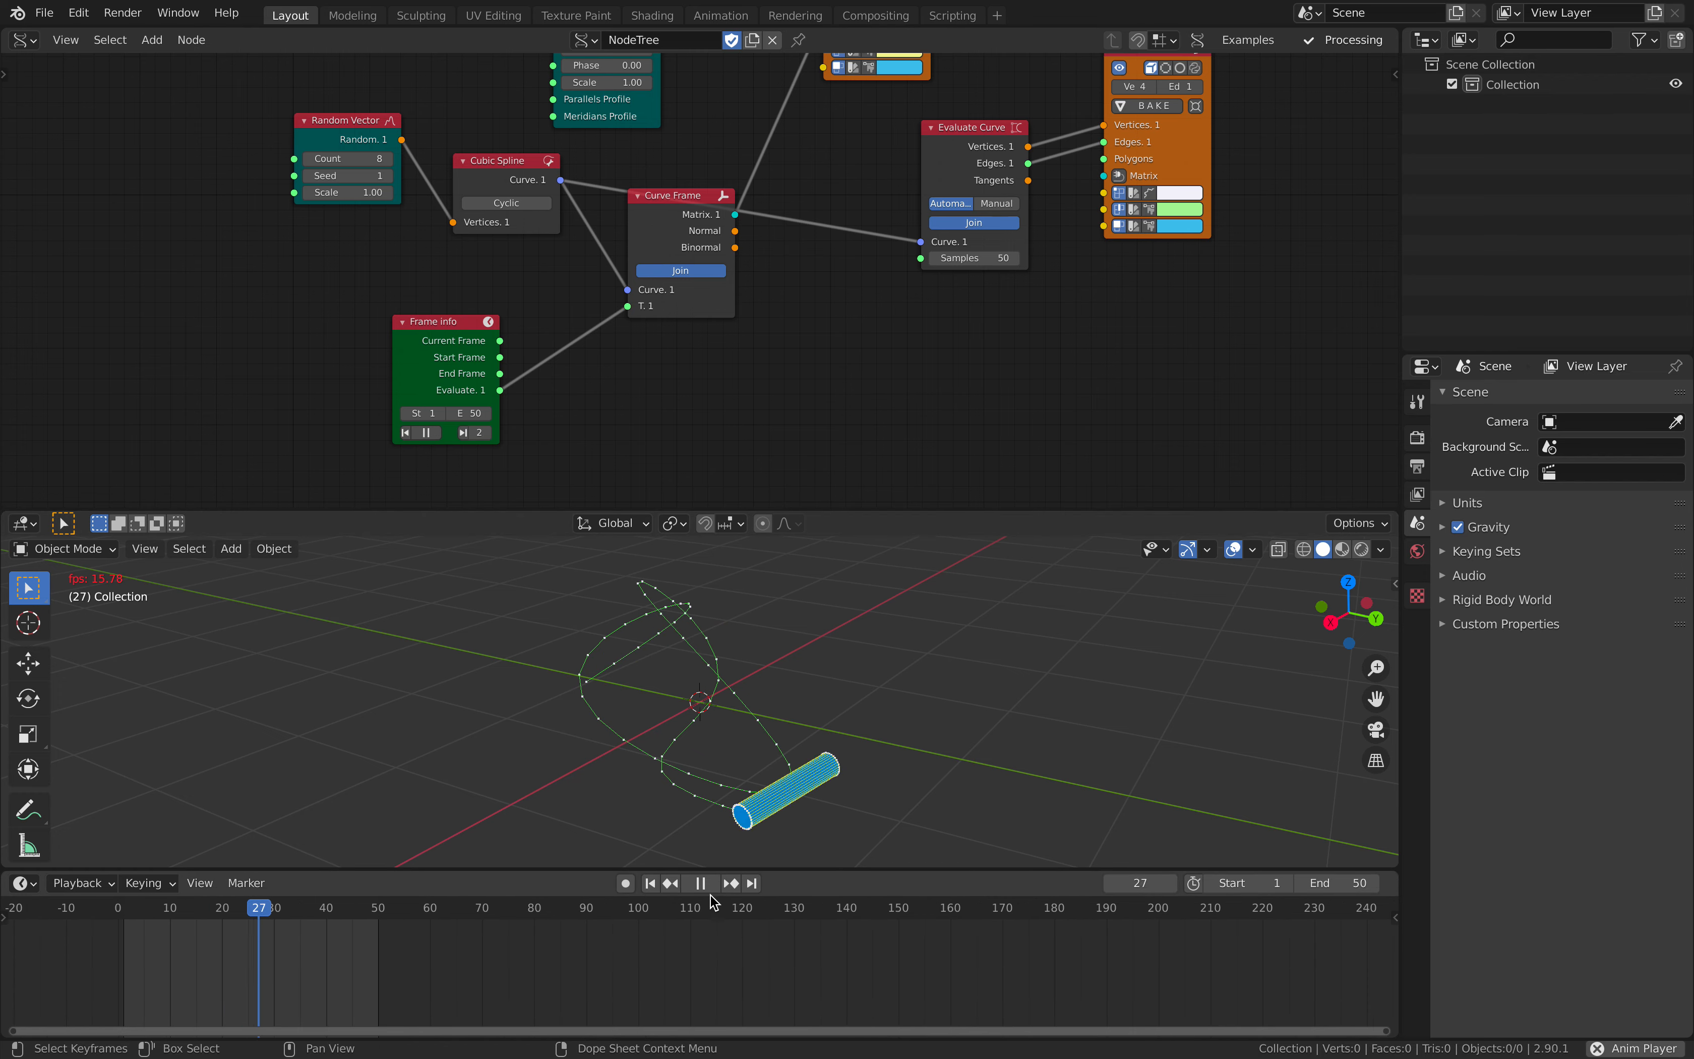
pyautogui.press('space')
pyautogui.moveTo(819, 732); pyautogui.dragTo(775, 733, button='middle')
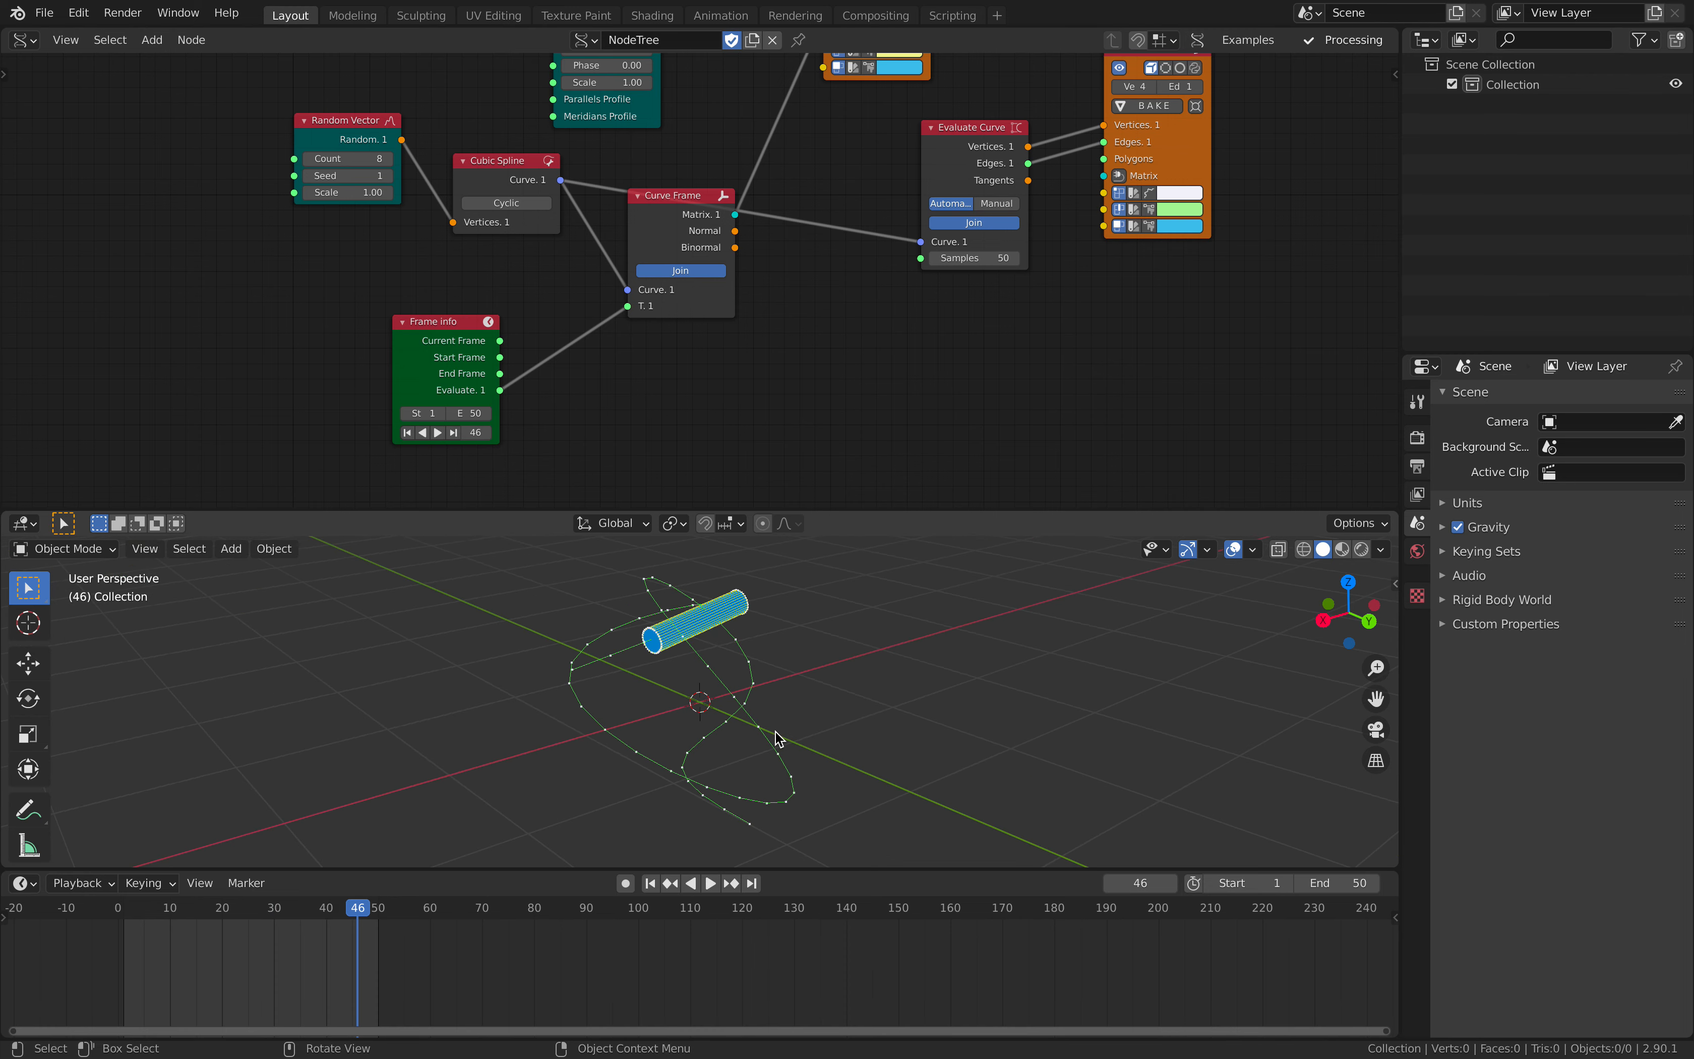
pyautogui.hotkey('ctrl', 's')
# - Set the Cylinder node's Height to 0.40
pyautogui.moveTo(820, 247)
pyautogui.mouseDown(button='middle')
pyautogui.moveTo(764, 304)
pyautogui.moveTo(724, 428)
pyautogui.mouseUp(button='middle')
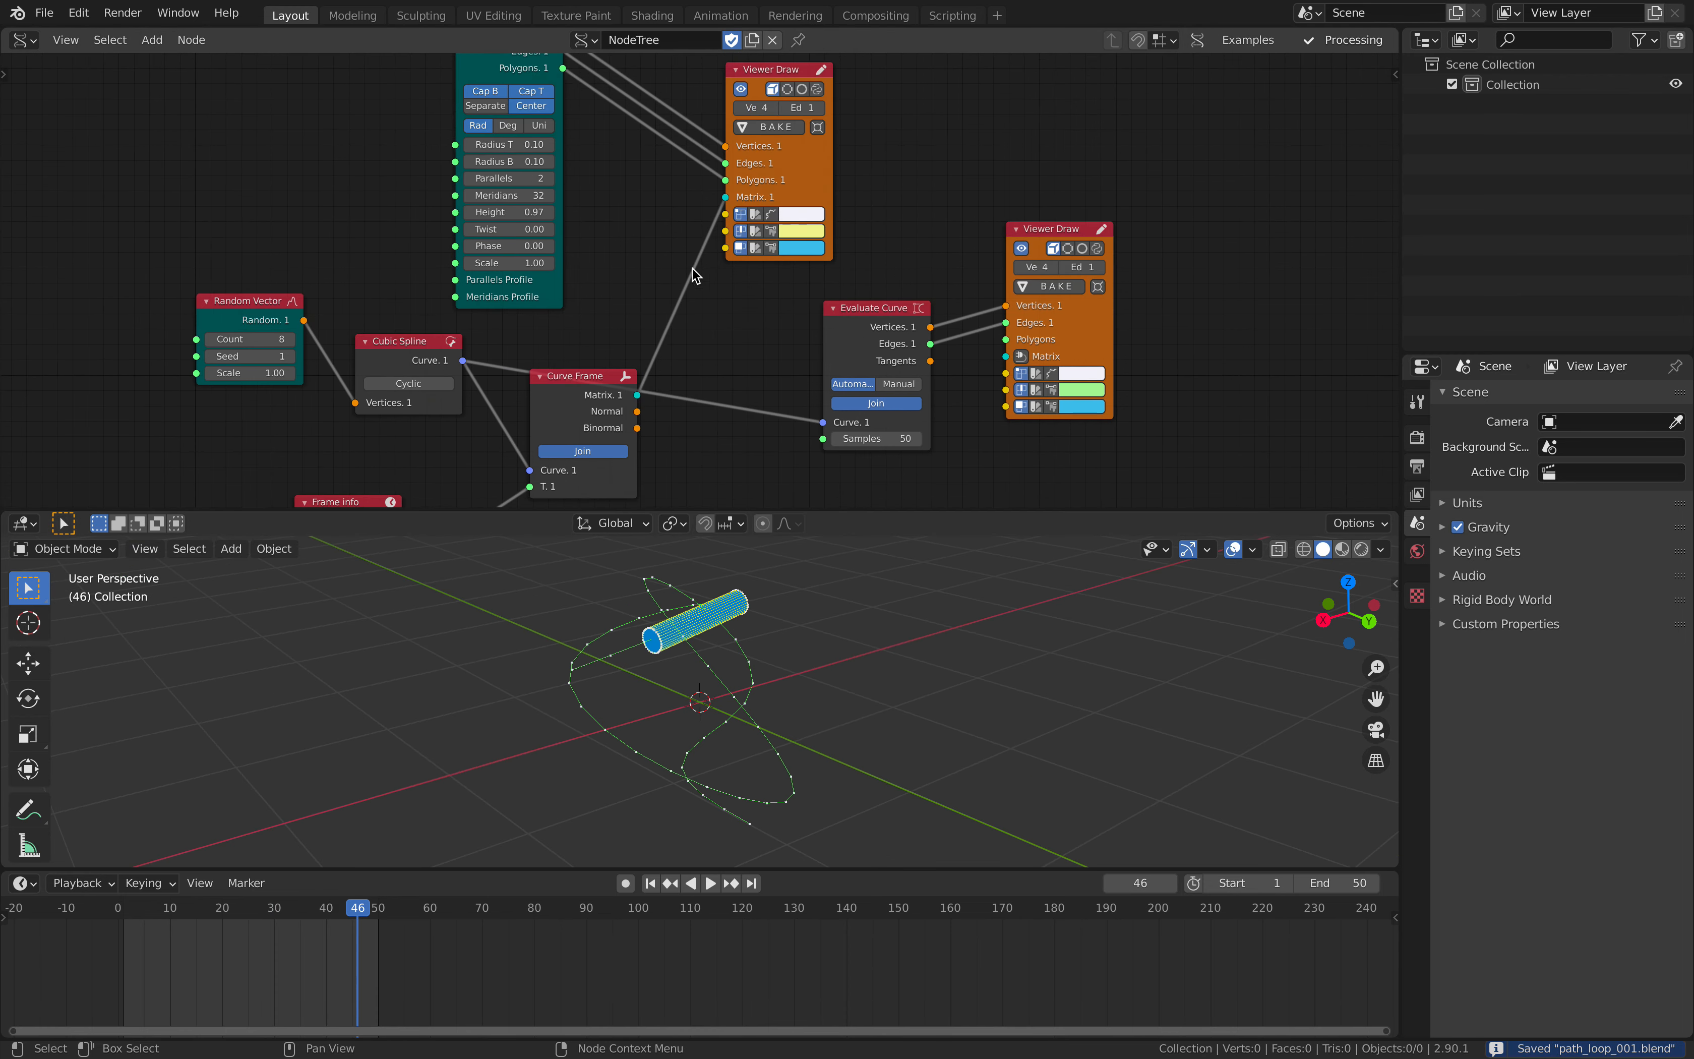
pyautogui.moveTo(623, 212); pyautogui.dragTo(651, 272, button='middle')
pyautogui.scroll(1, 651, 272)
pyautogui.doubleClick(546, 272)
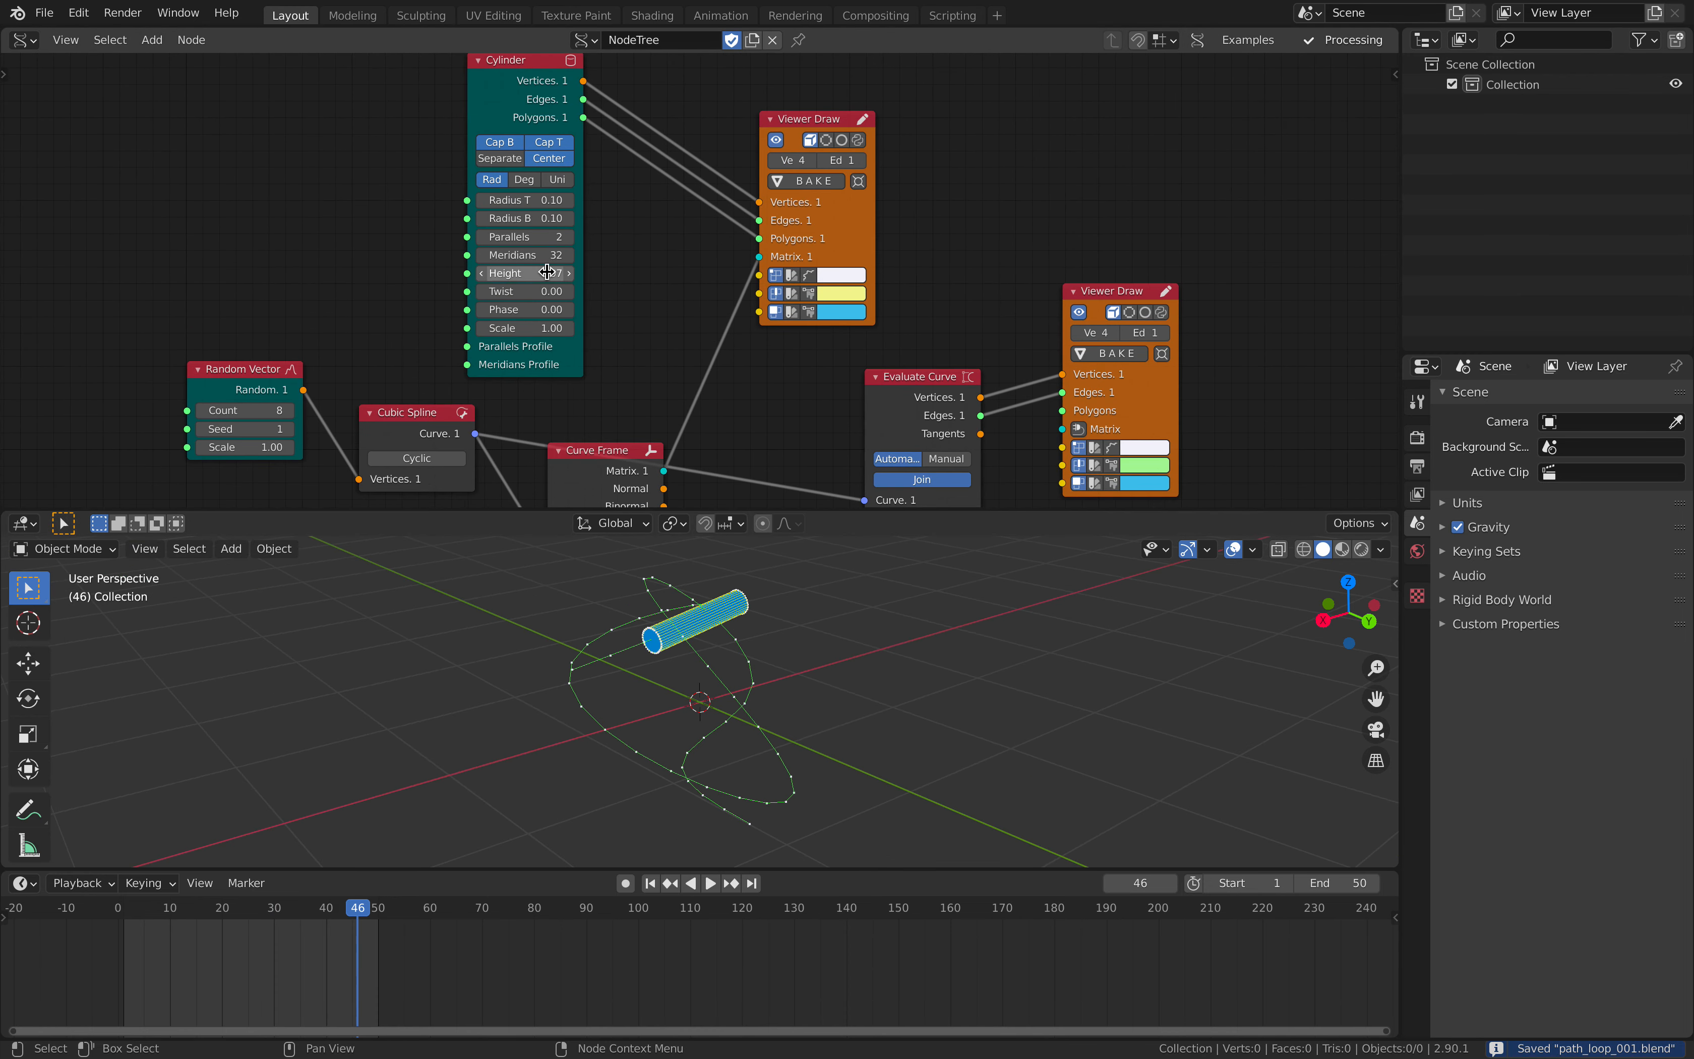
pyautogui.write('0.4')
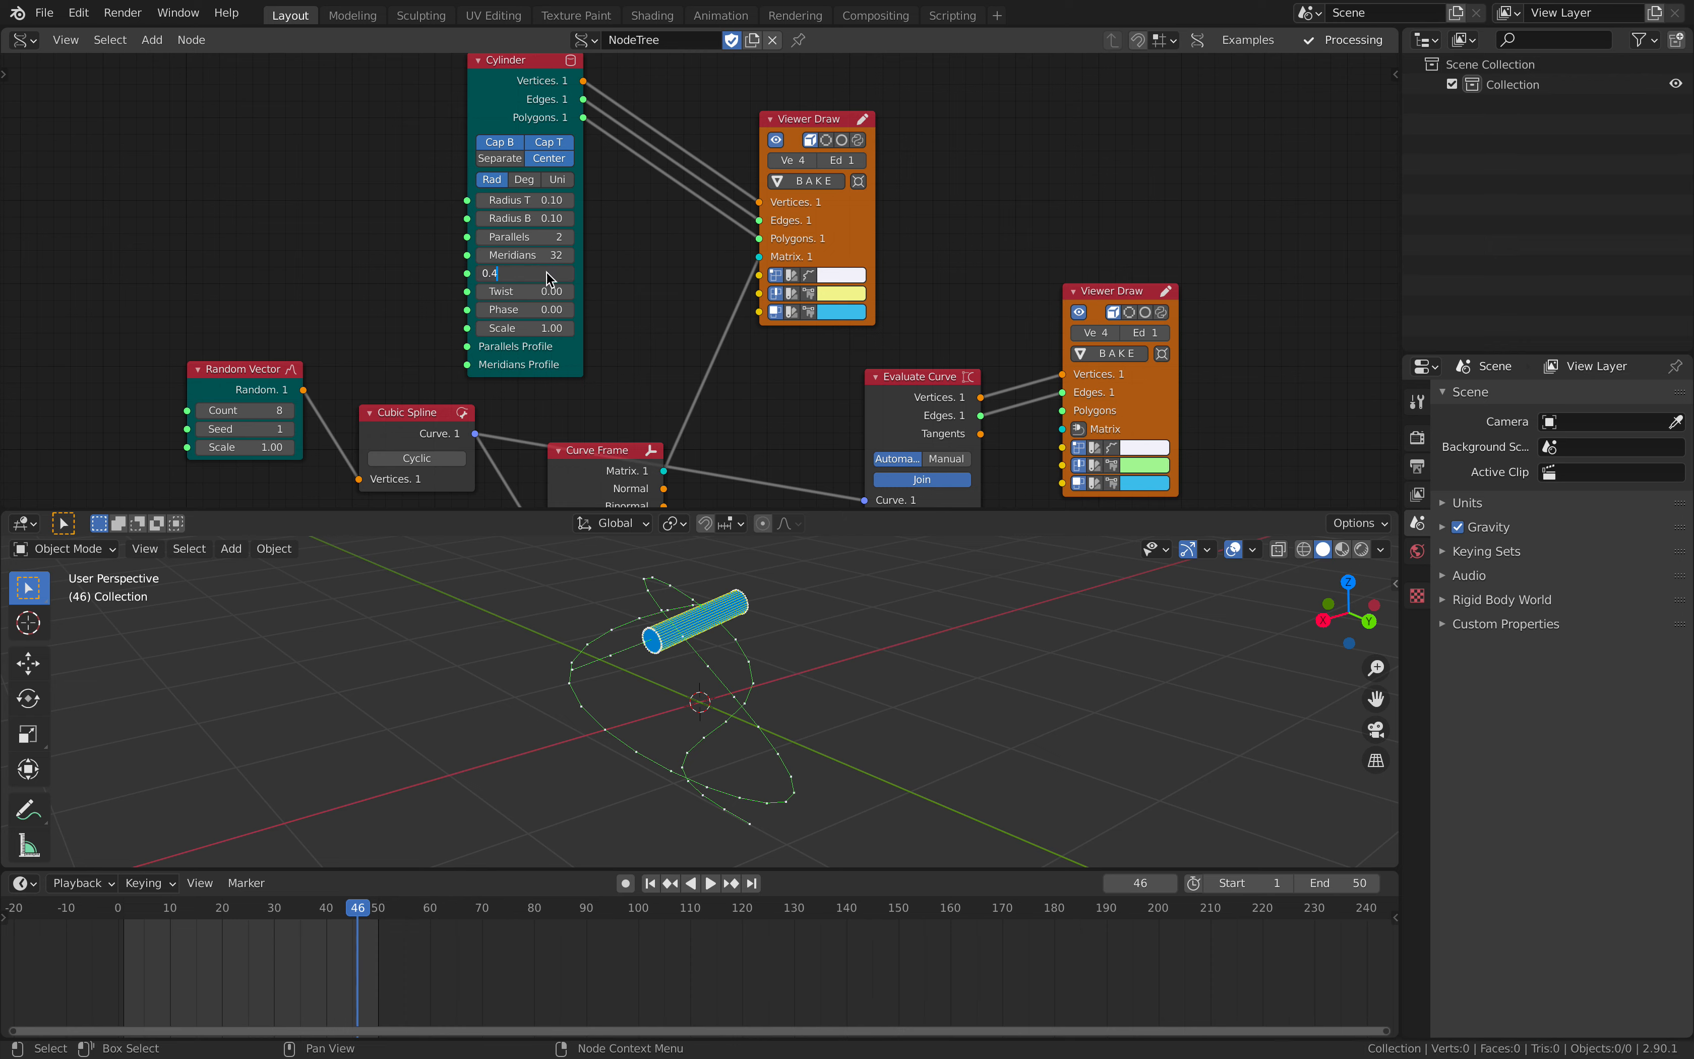
pyautogui.press('Return')
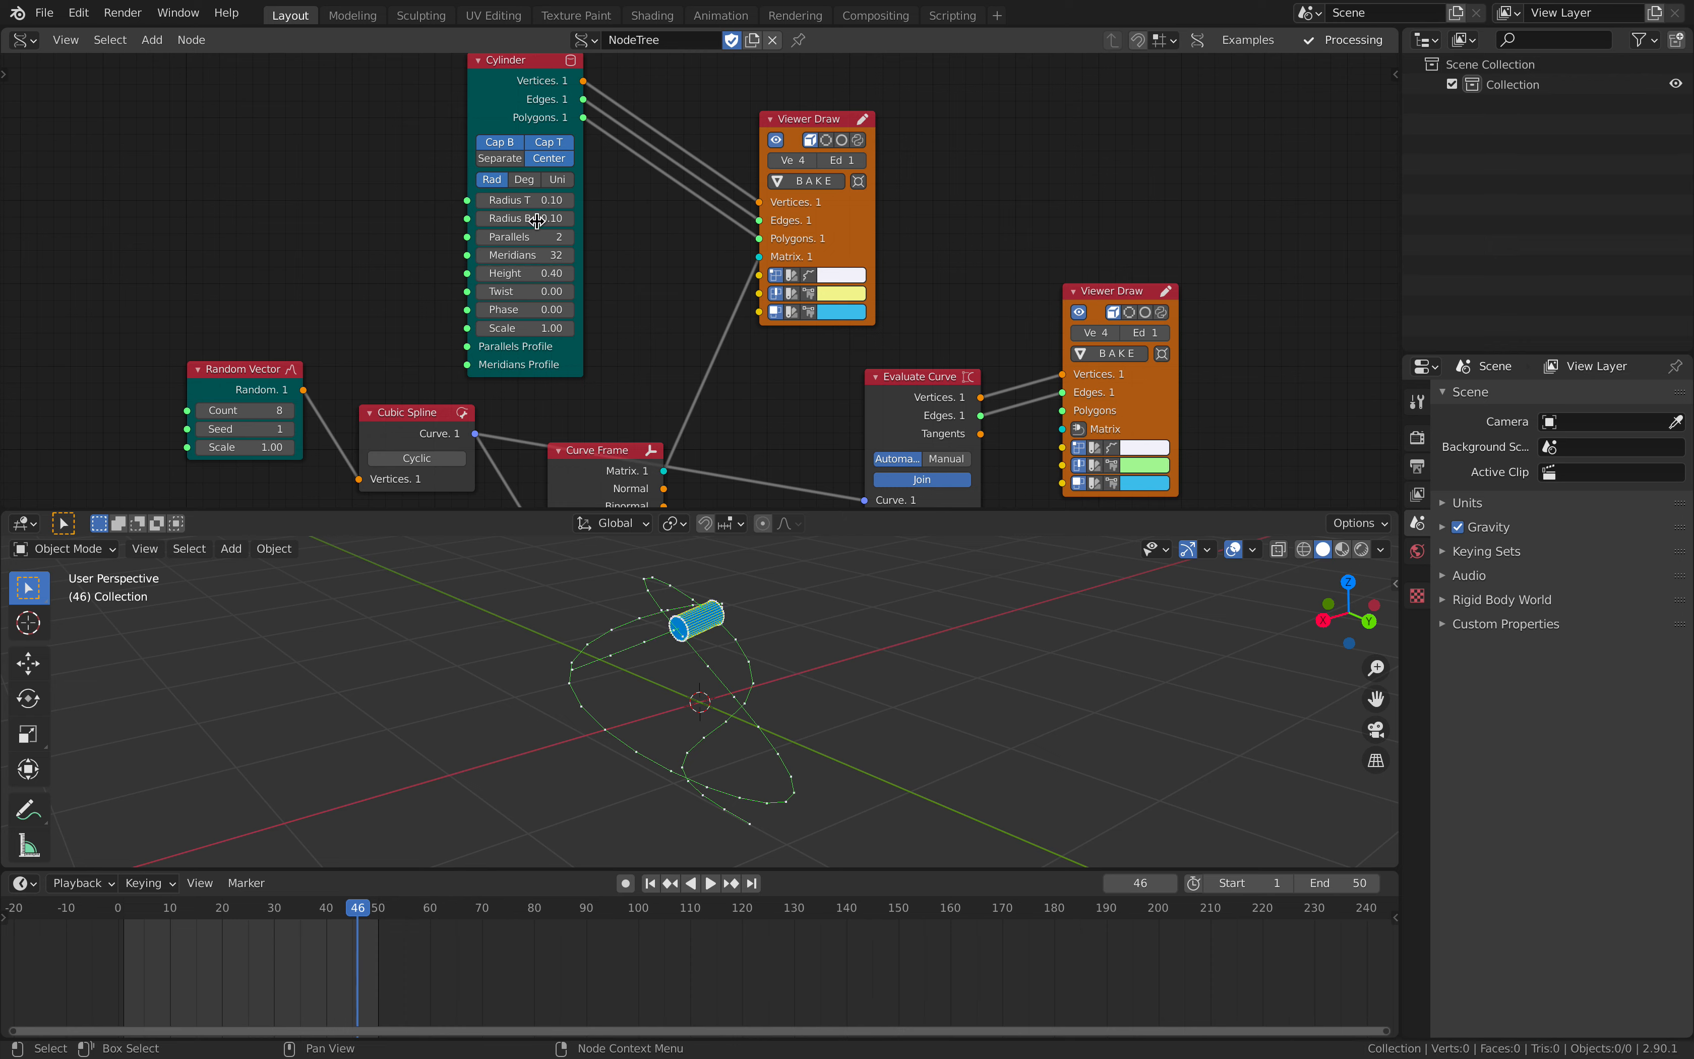
# - Reduce the Cylinder node's Radius B to 0.02 and play the animation to check which way the cone points
pyautogui.moveTo(525, 217); pyautogui.dragTo(504, 218)
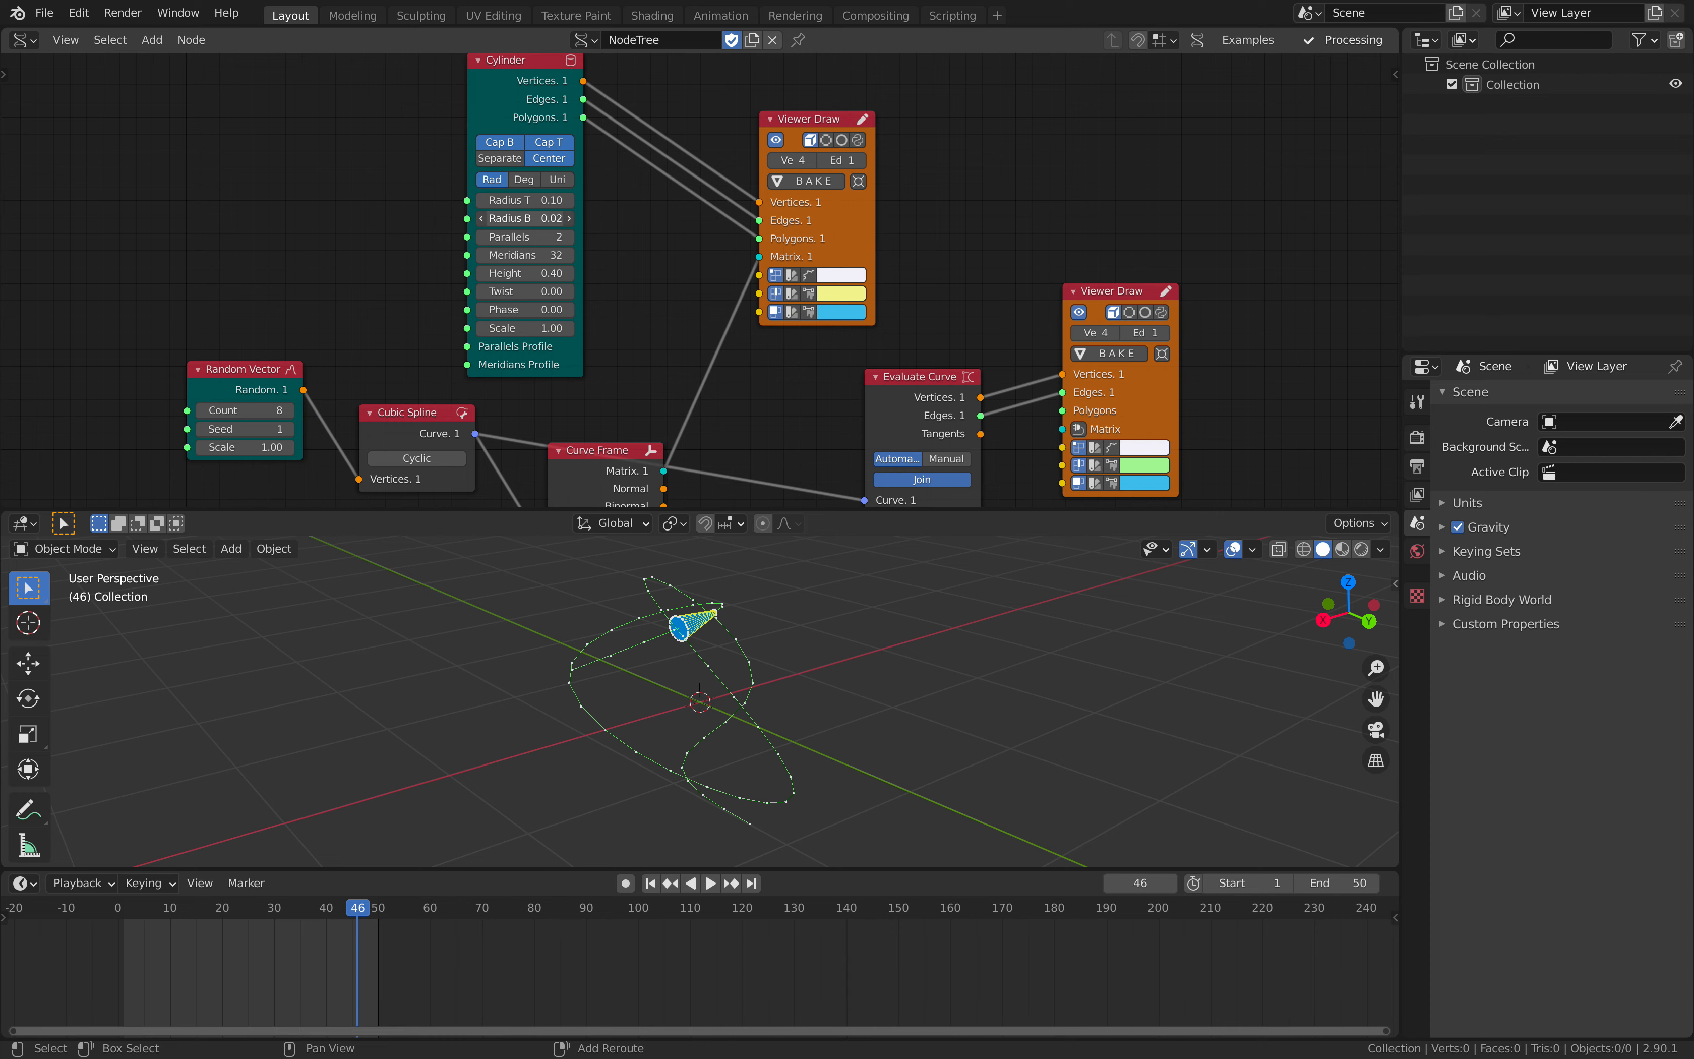
pyautogui.moveTo(820, 661); pyautogui.dragTo(847, 649, button='middle')
pyautogui.press('space')
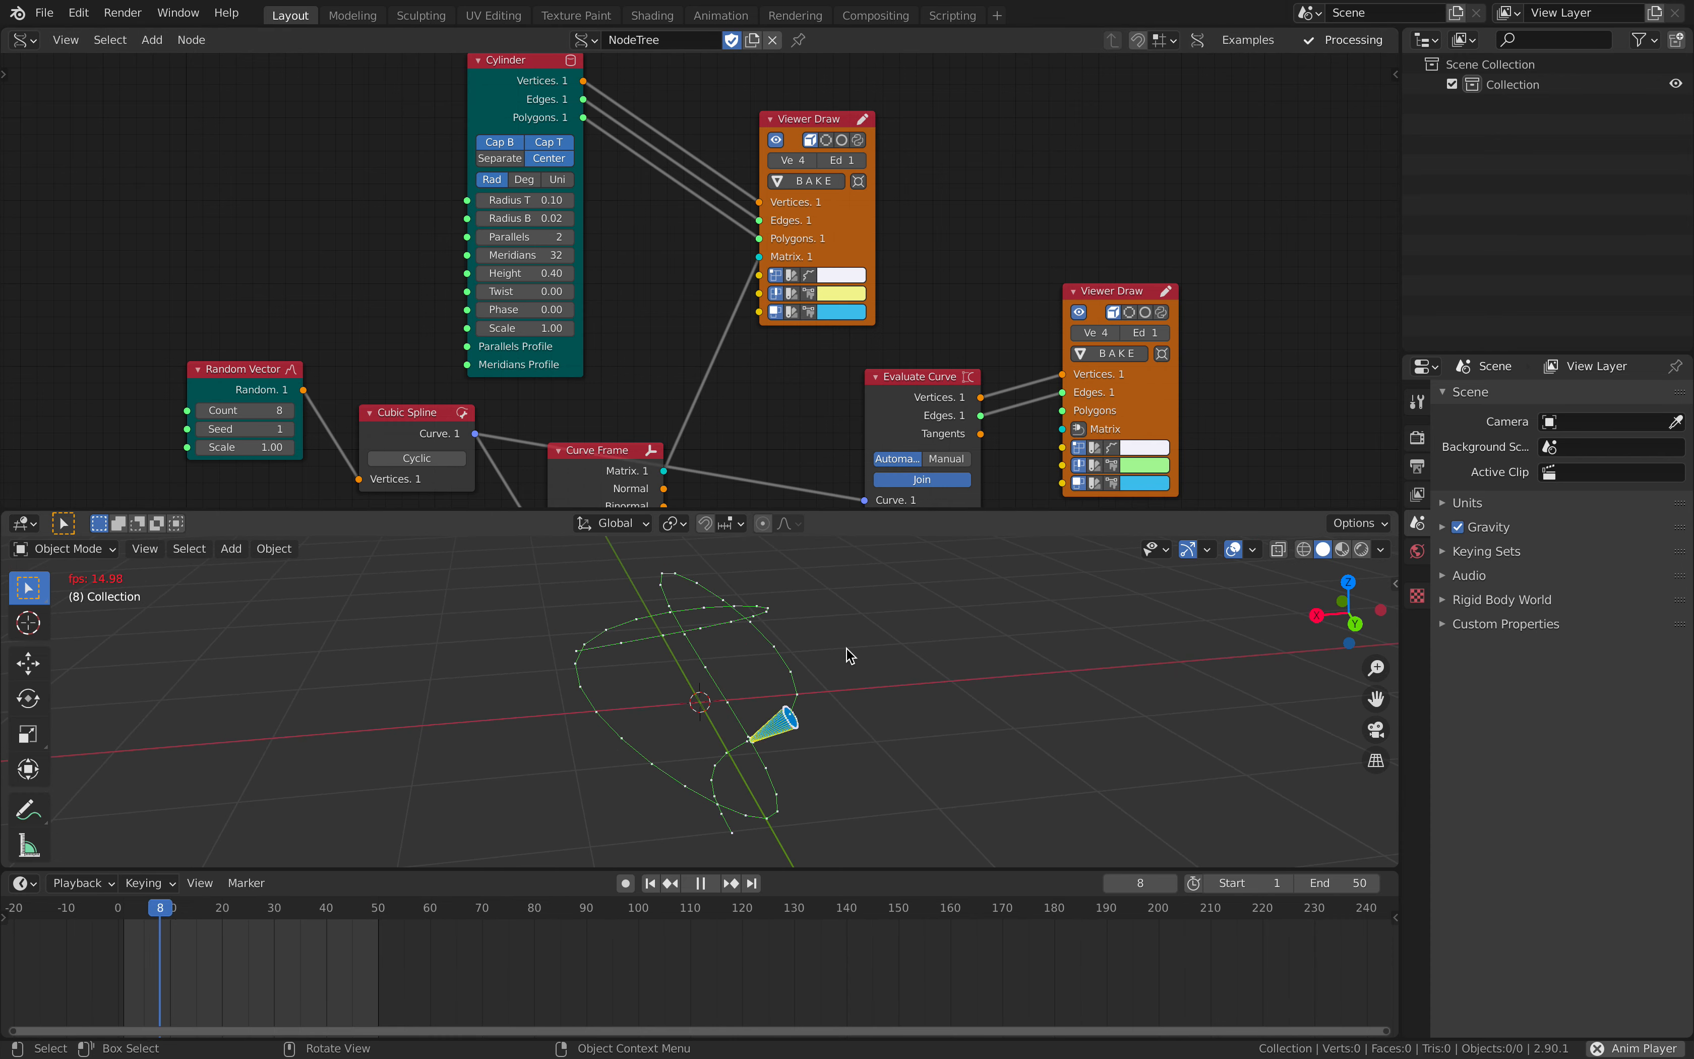
pyautogui.press('space')
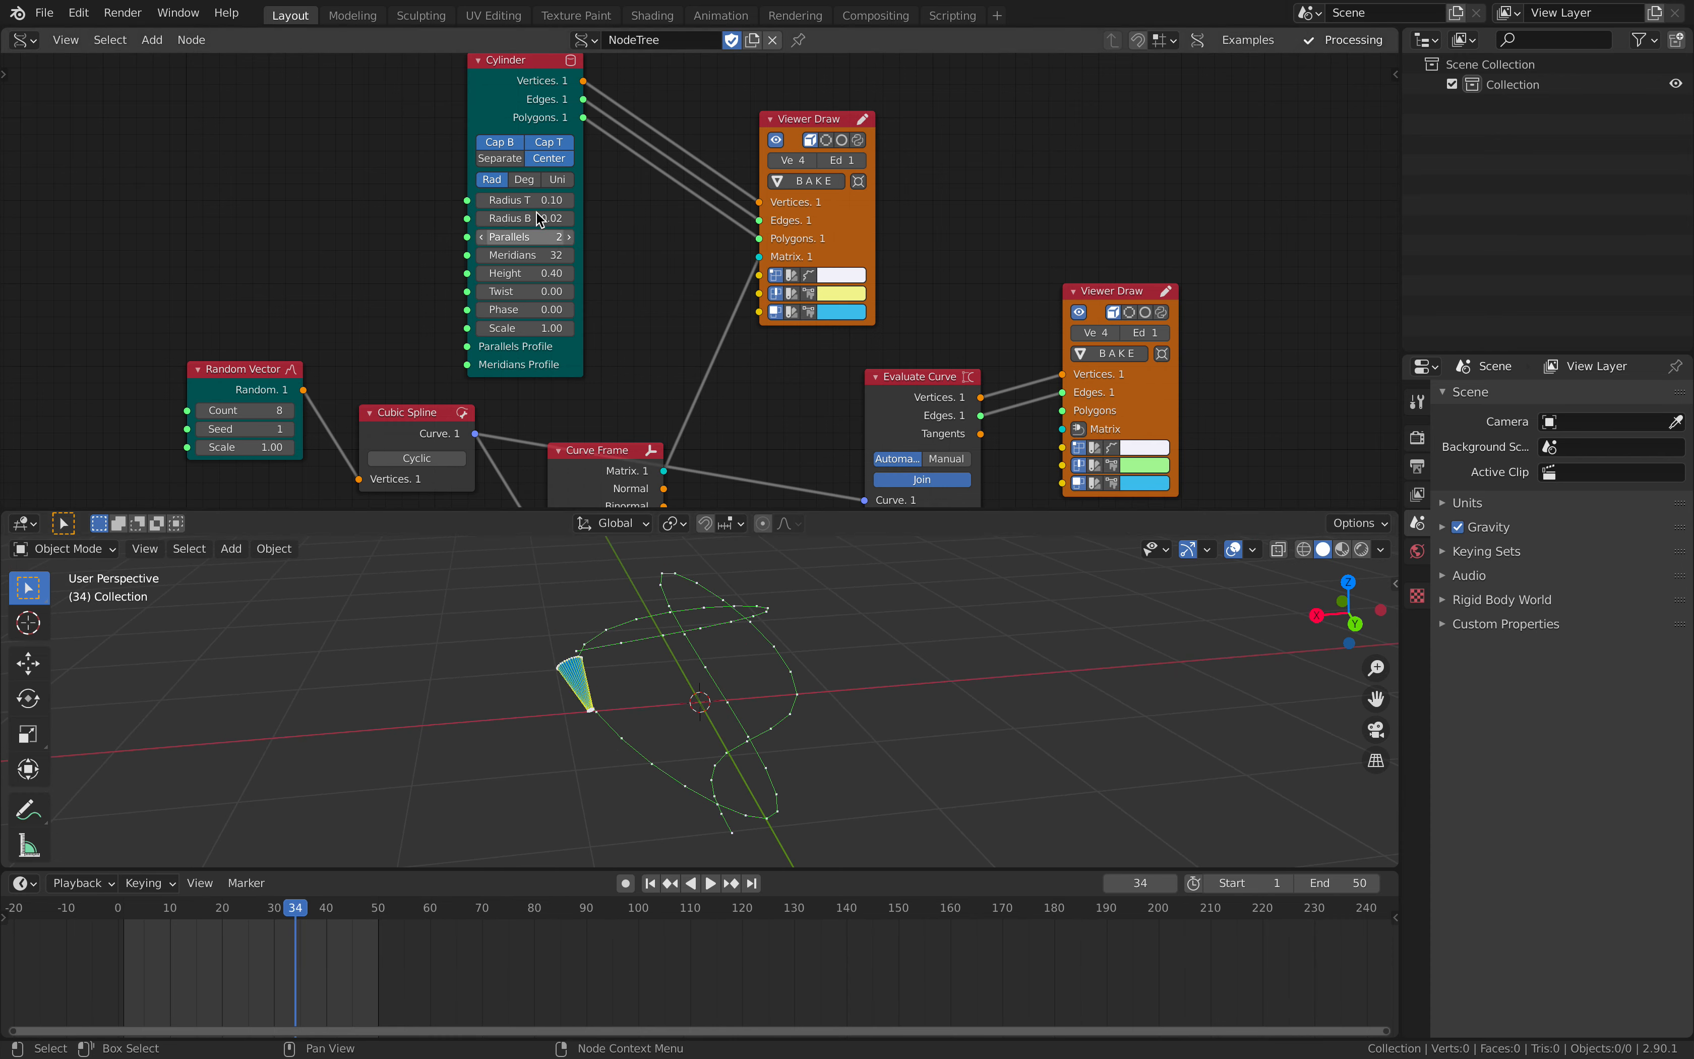
# - Set the Cylinder node's Radius B to 0.1 and Radius T to 0.02 to flip the cone's direction
pyautogui.click(525, 218)
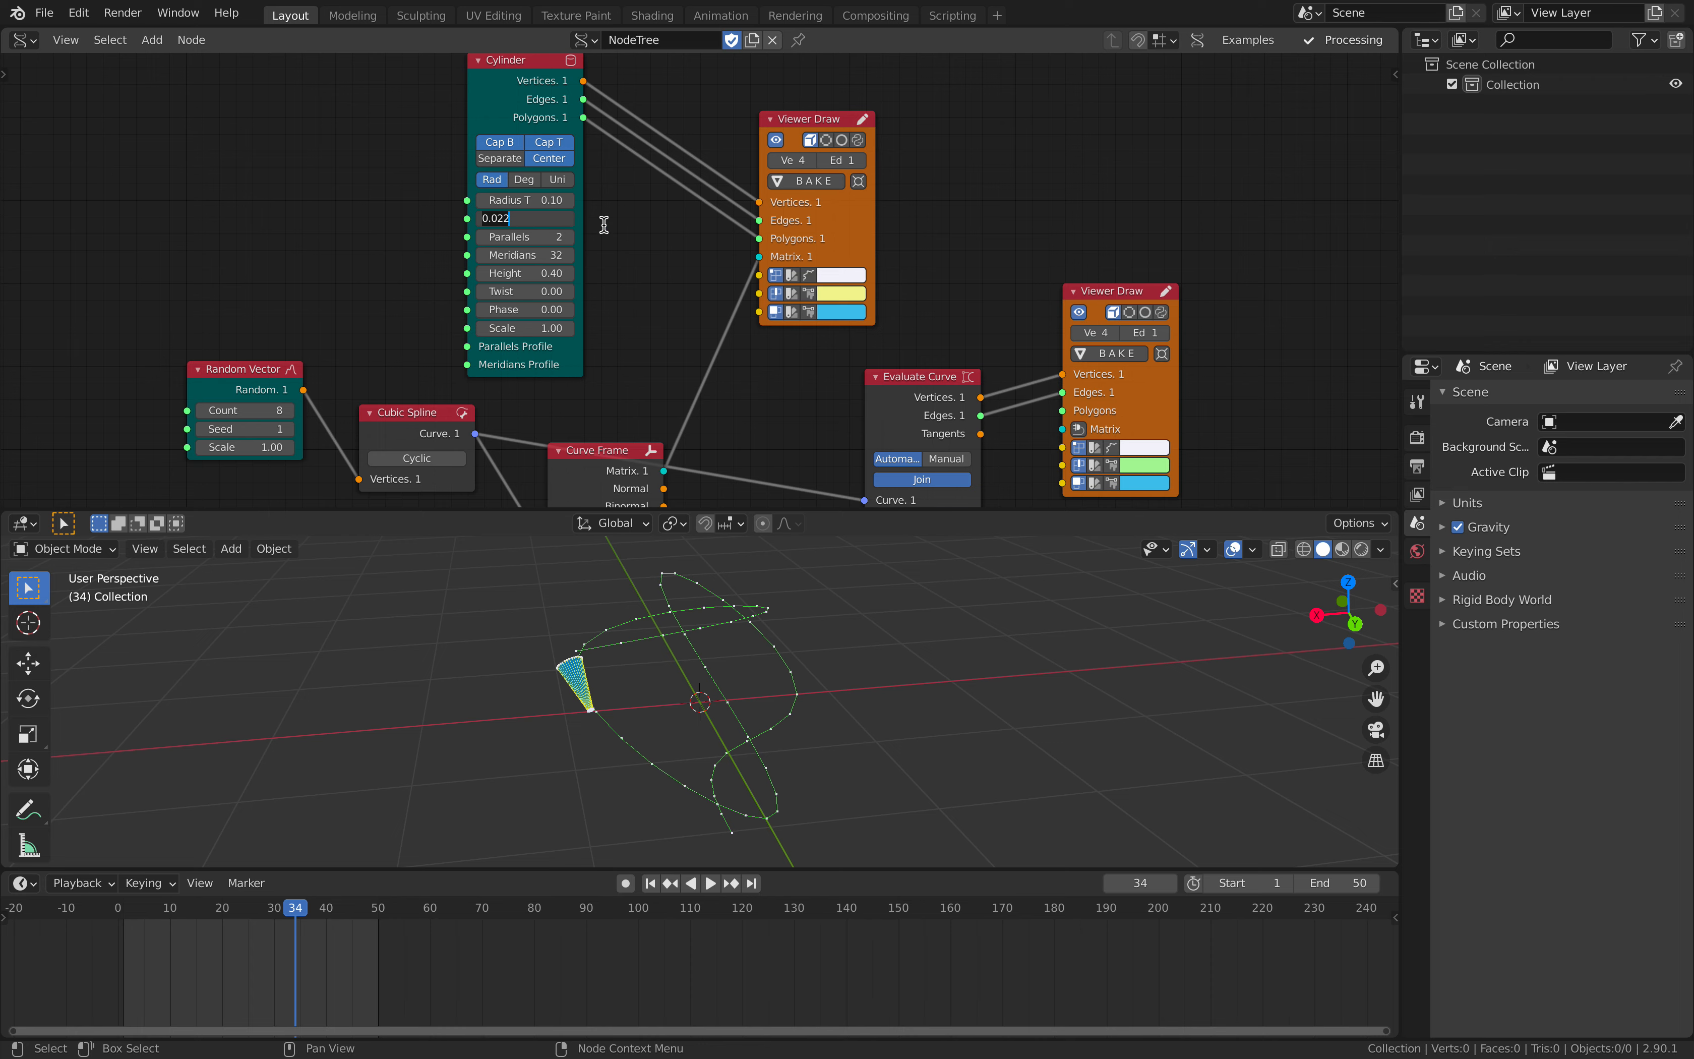
pyautogui.write('0.1')
pyautogui.press('Return')
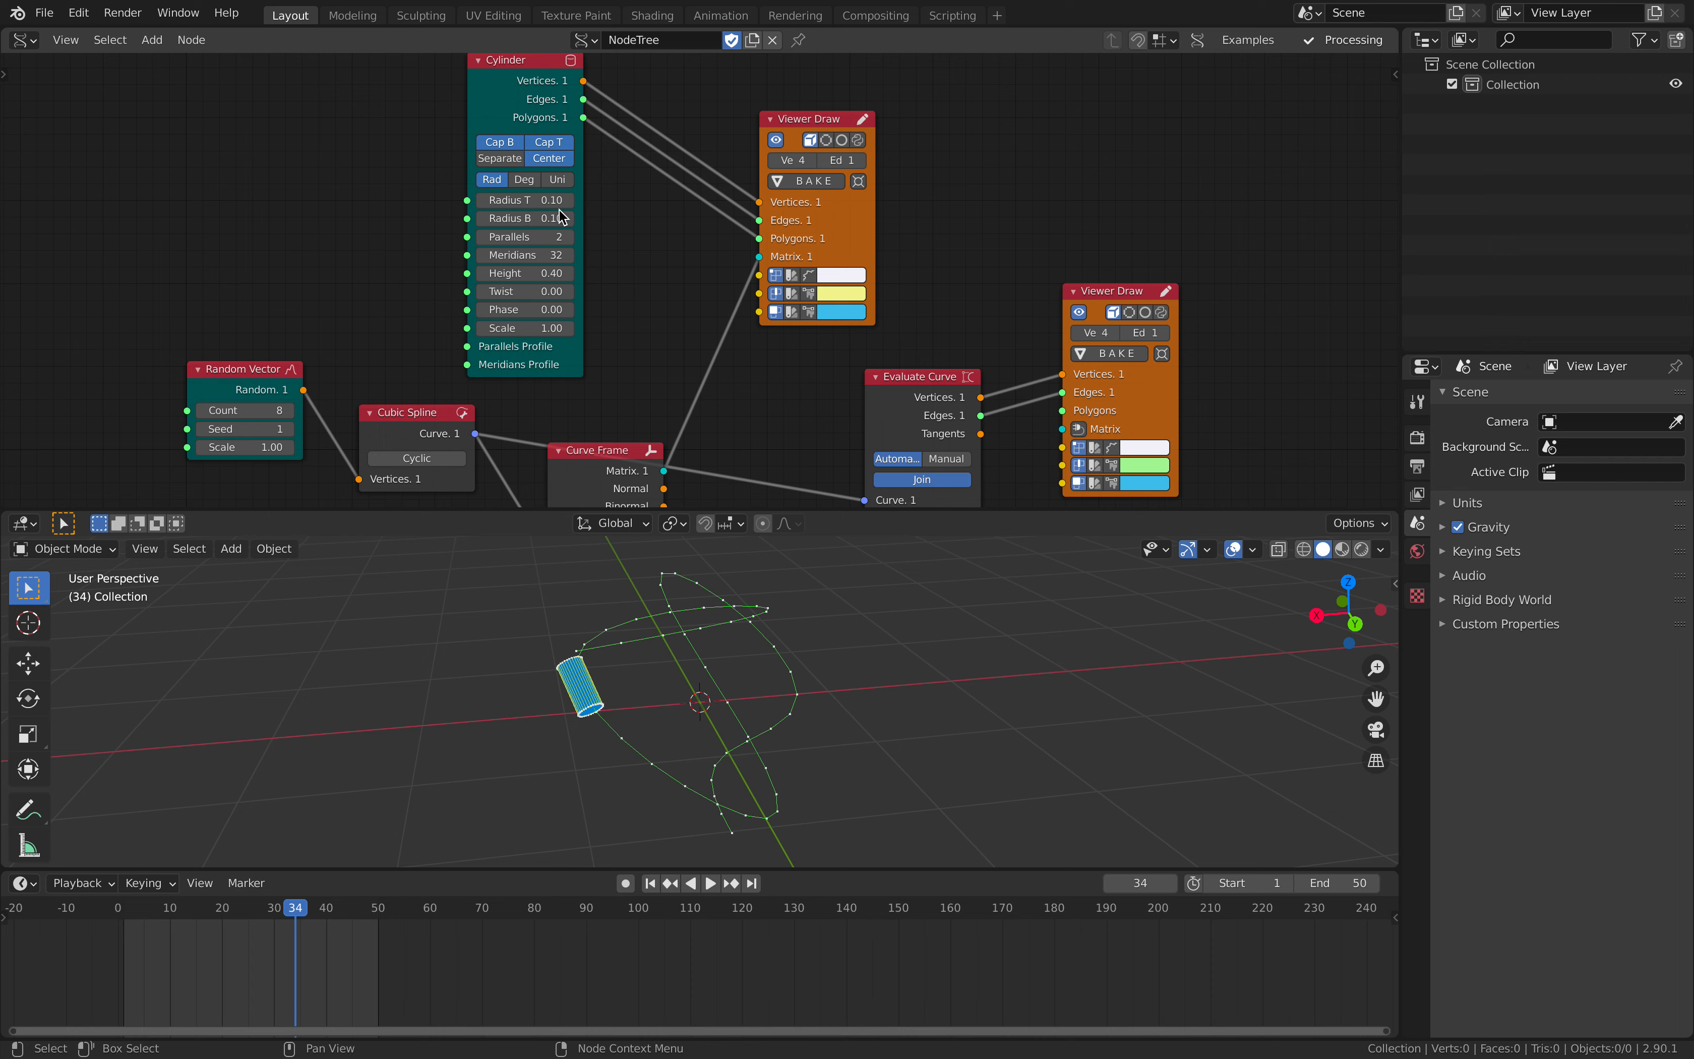
pyautogui.click(544, 200)
pyautogui.write('0.02')
pyautogui.press('Return')
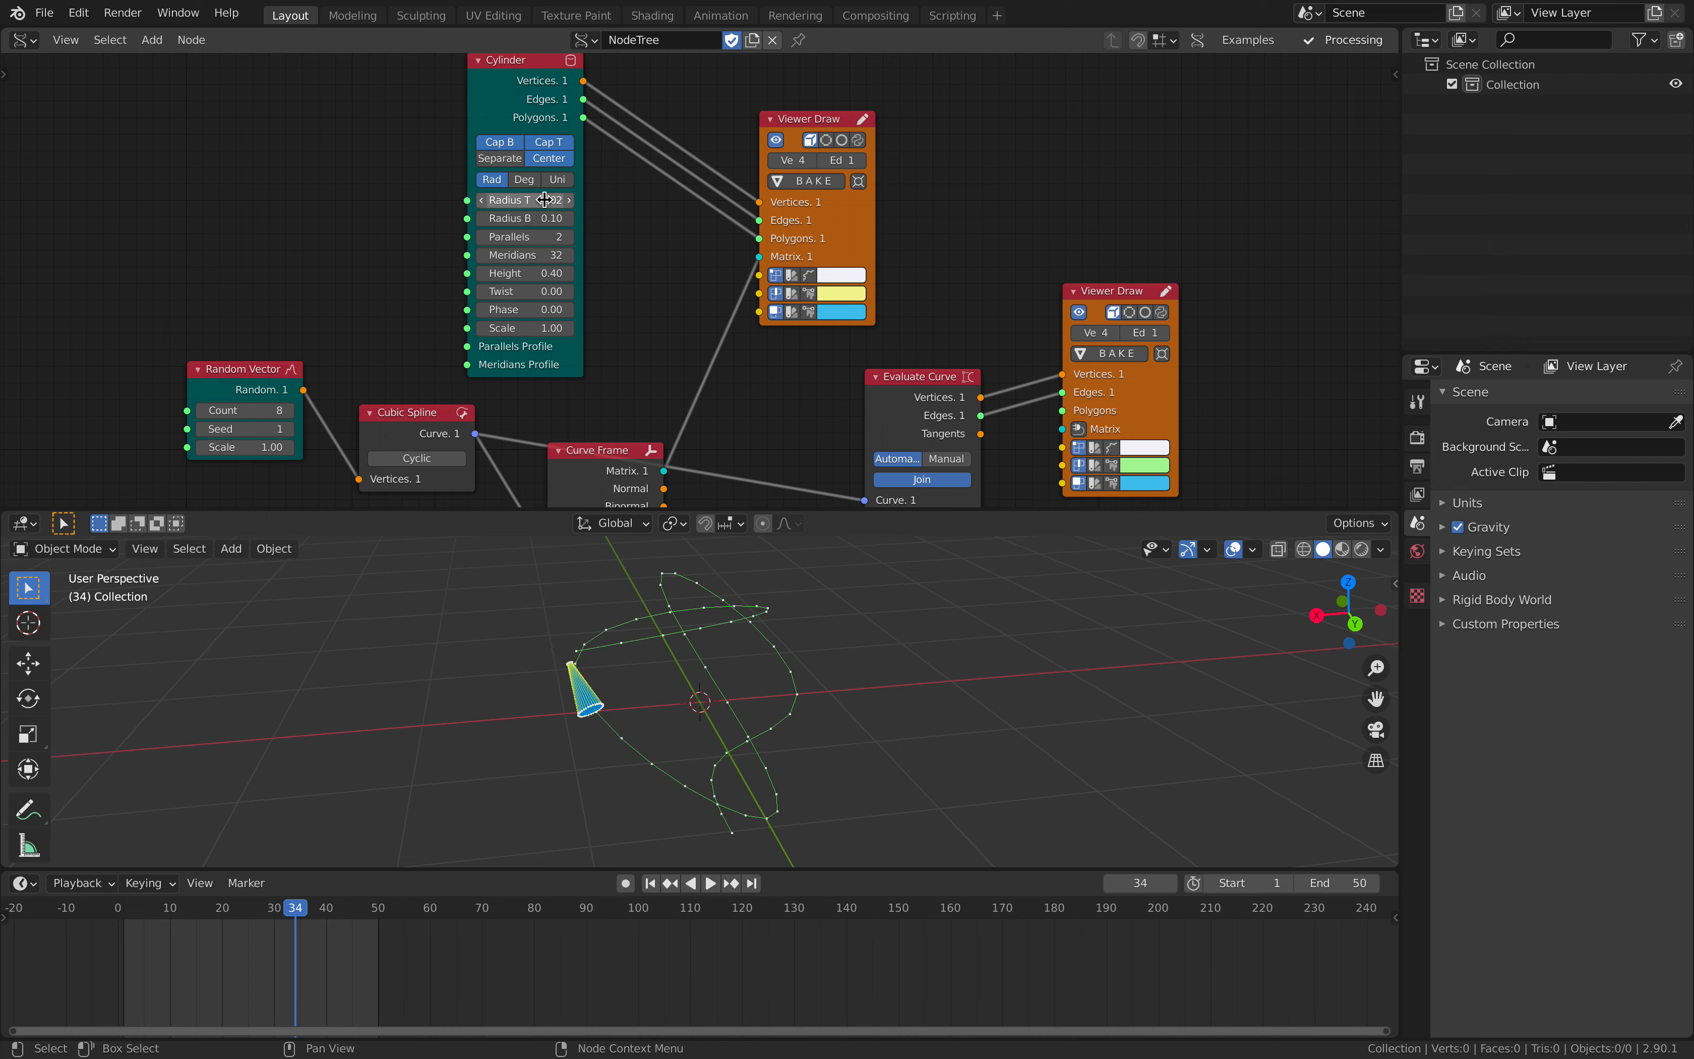
# - Play the animation while viewing the cone from another angle, stop playback, and save the file
pyautogui.press('space')
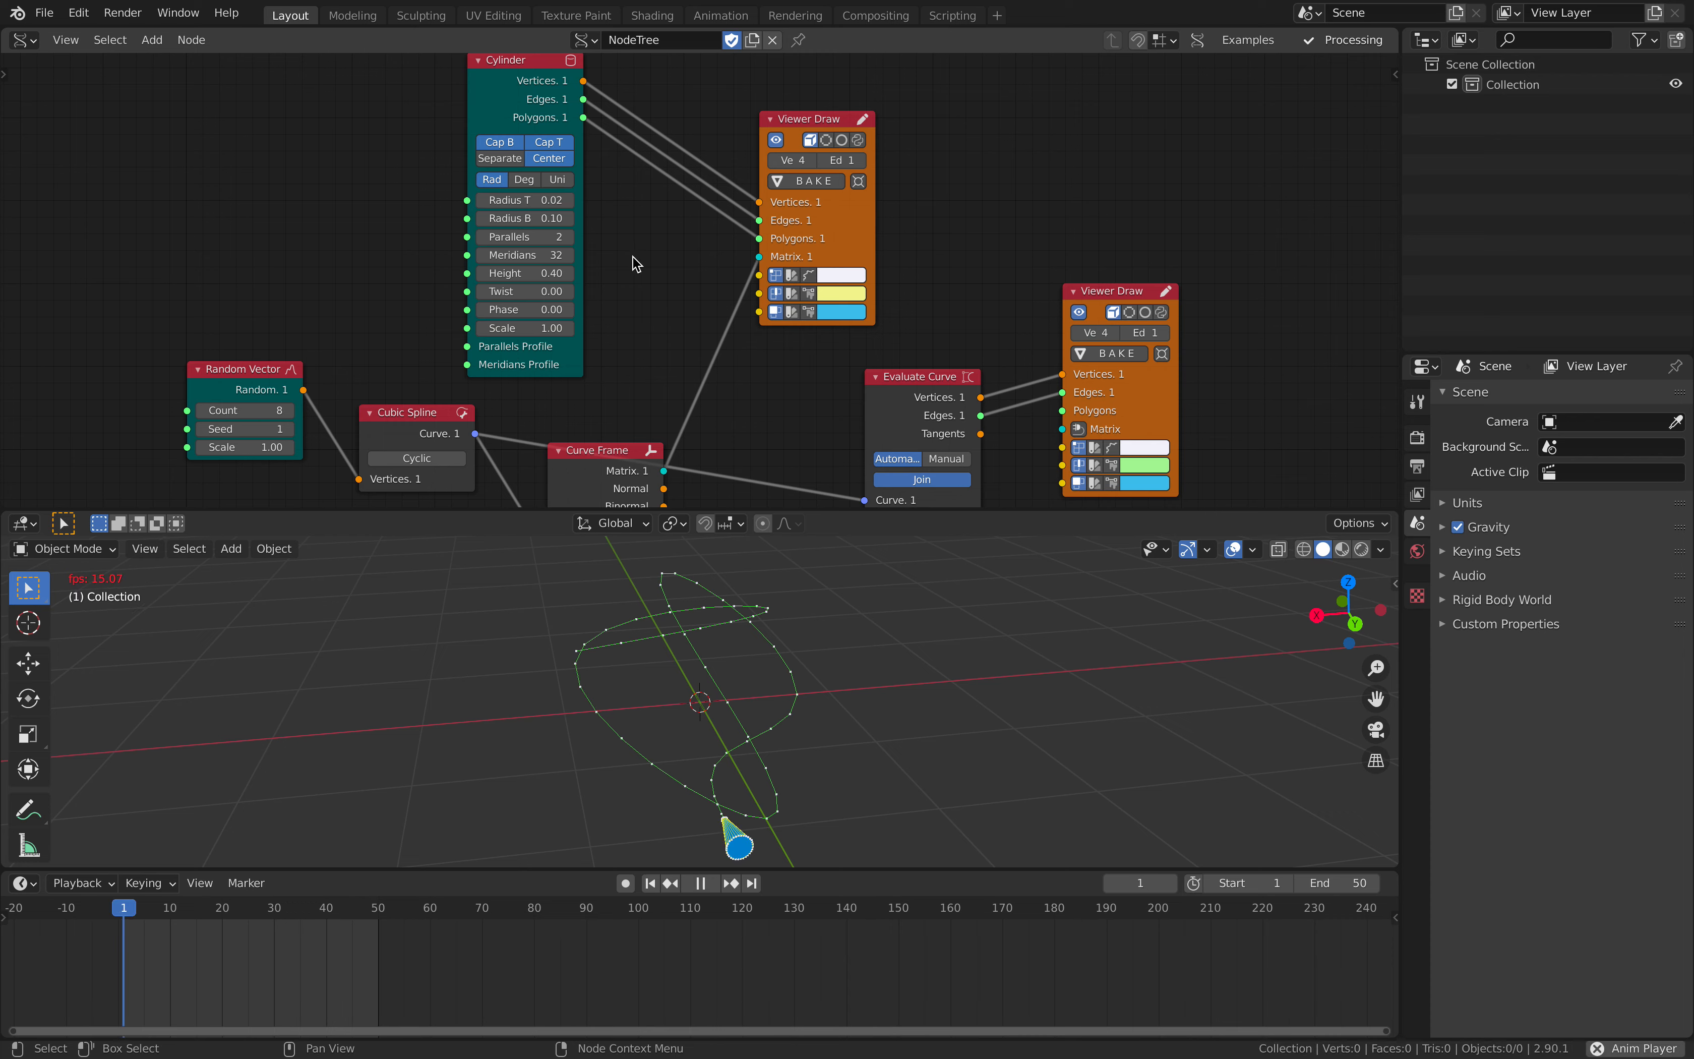
pyautogui.moveTo(719, 681); pyautogui.dragTo(858, 695, button='middle')
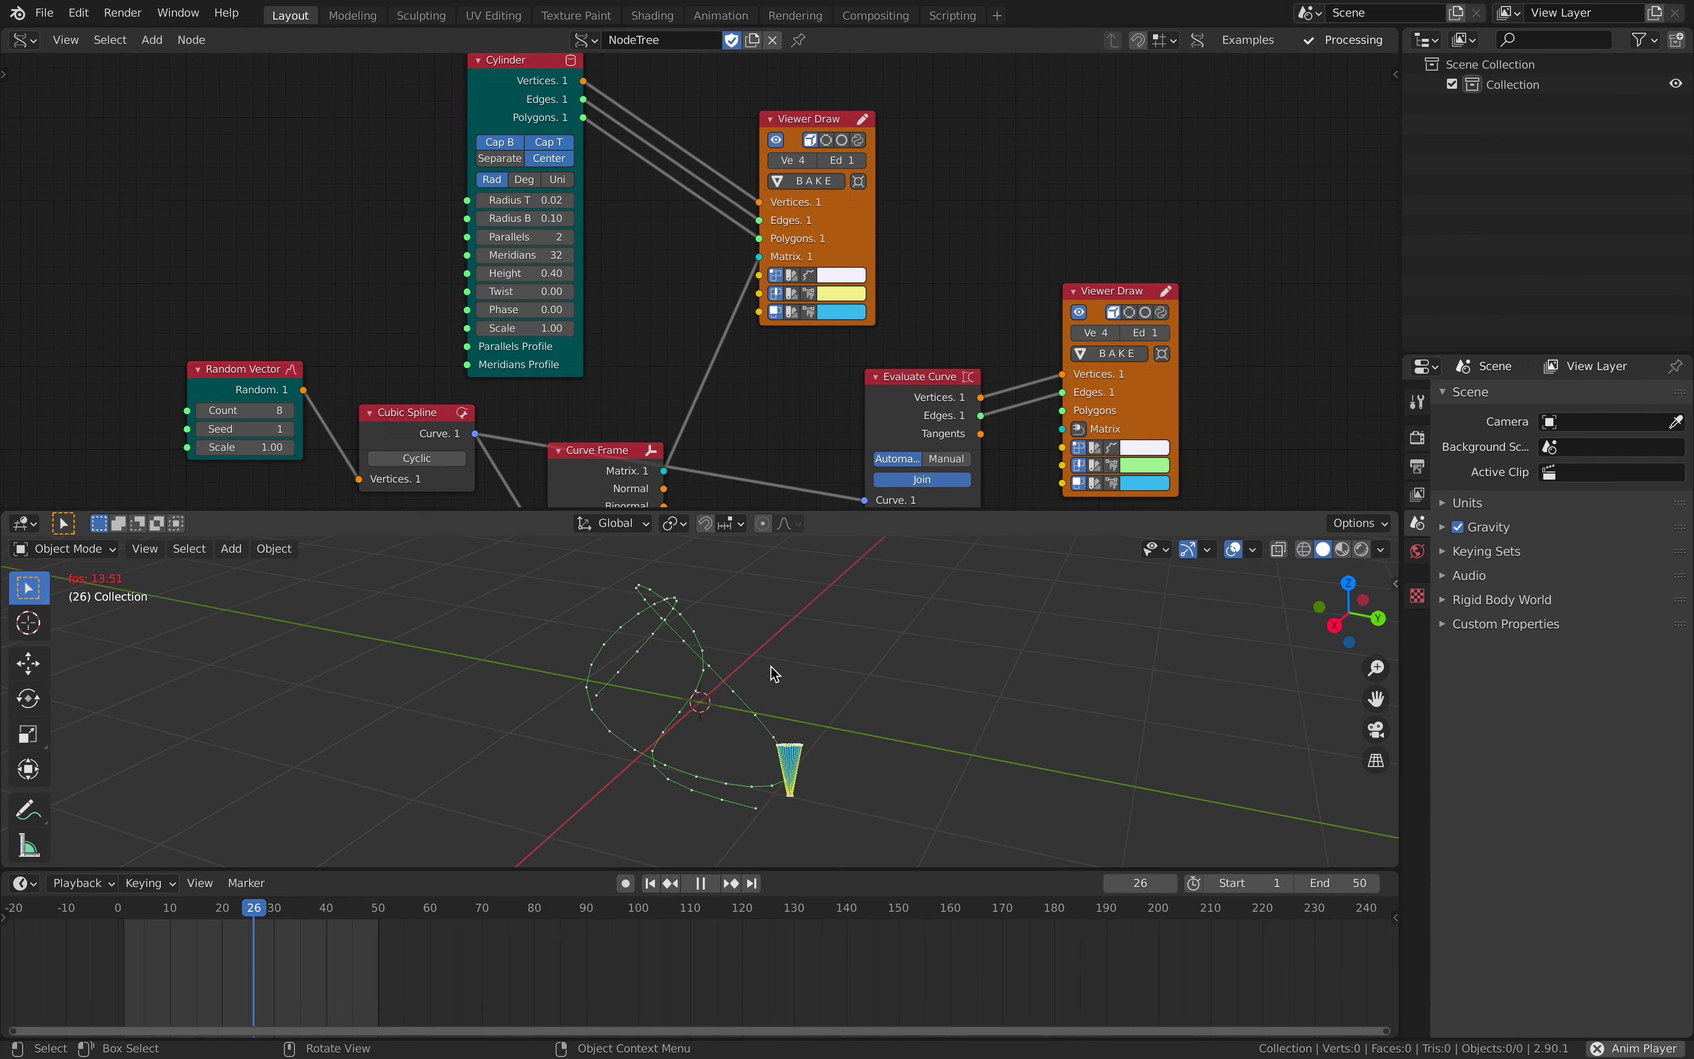
pyautogui.moveTo(664, 670)
pyautogui.mouseDown(button='middle')
pyautogui.moveTo(731, 672)
pyautogui.moveTo(663, 670)
pyautogui.mouseUp(button='middle')
pyautogui.press('space')
pyautogui.hotkey('ctrl', 's')
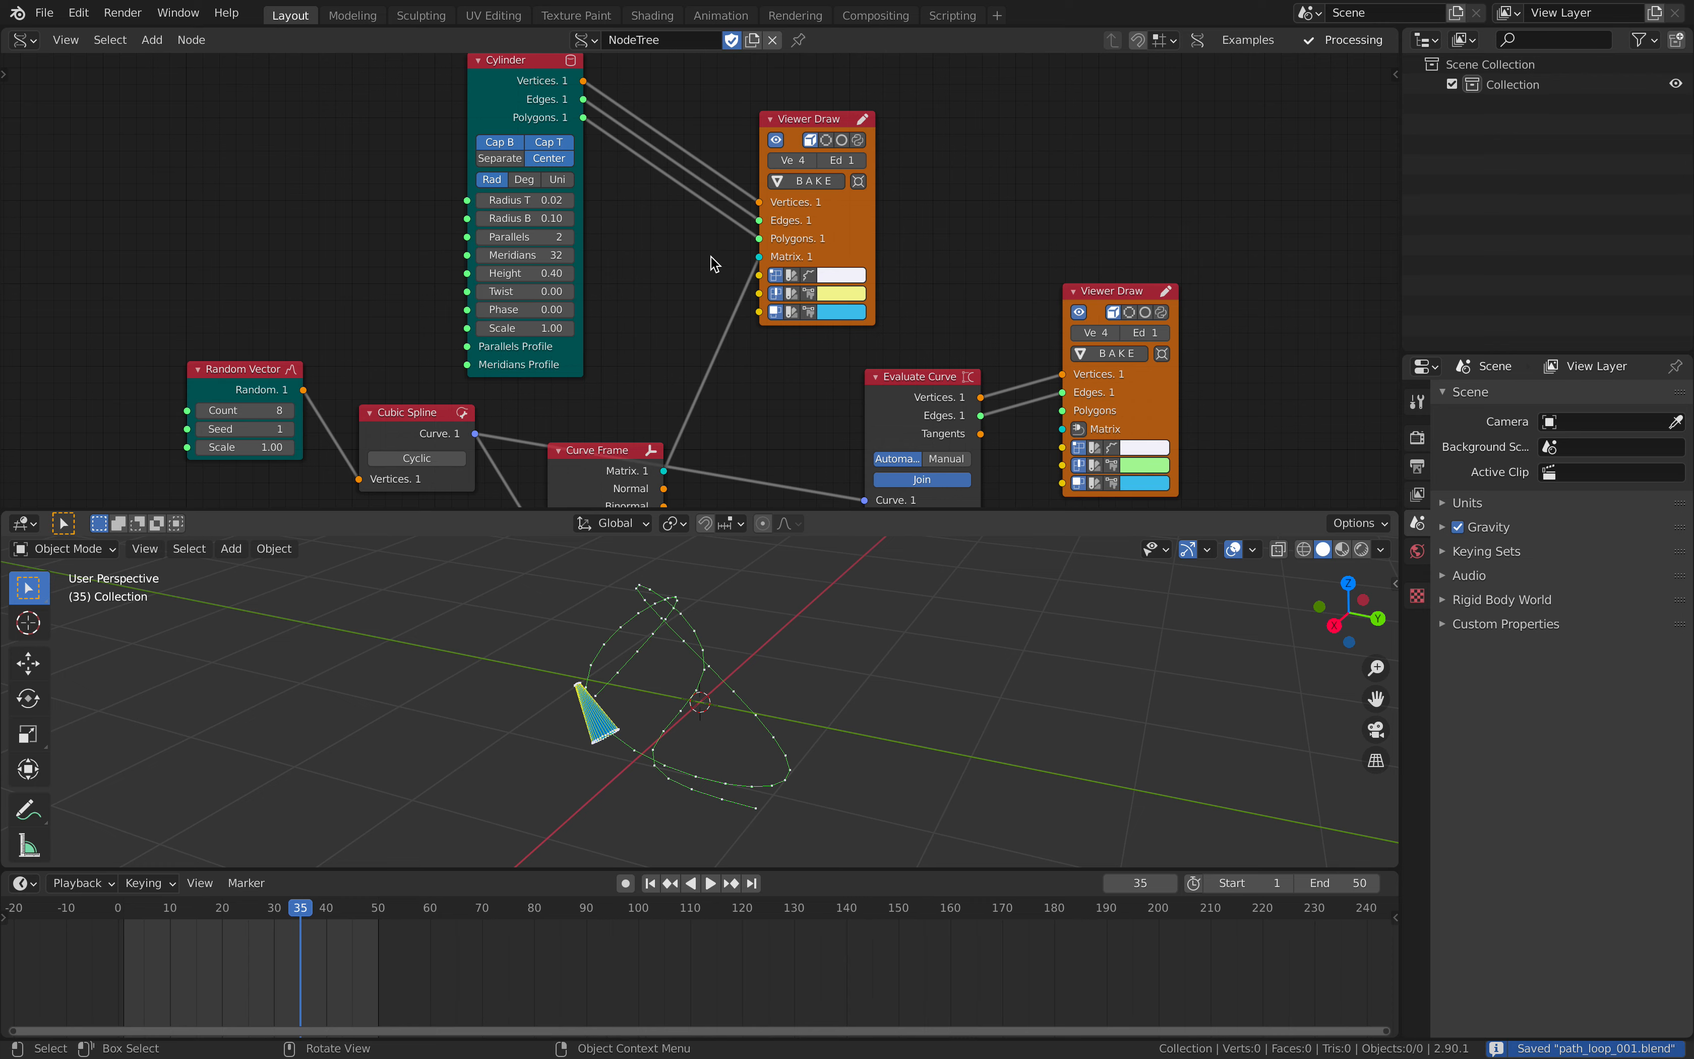
# - Change the Random Vector node's Seed to 75 to get a different curve shape
pyautogui.scroll(-3, 692, 329)
pyautogui.moveTo(543, 133); pyautogui.dragTo(544, 112, button='middle')
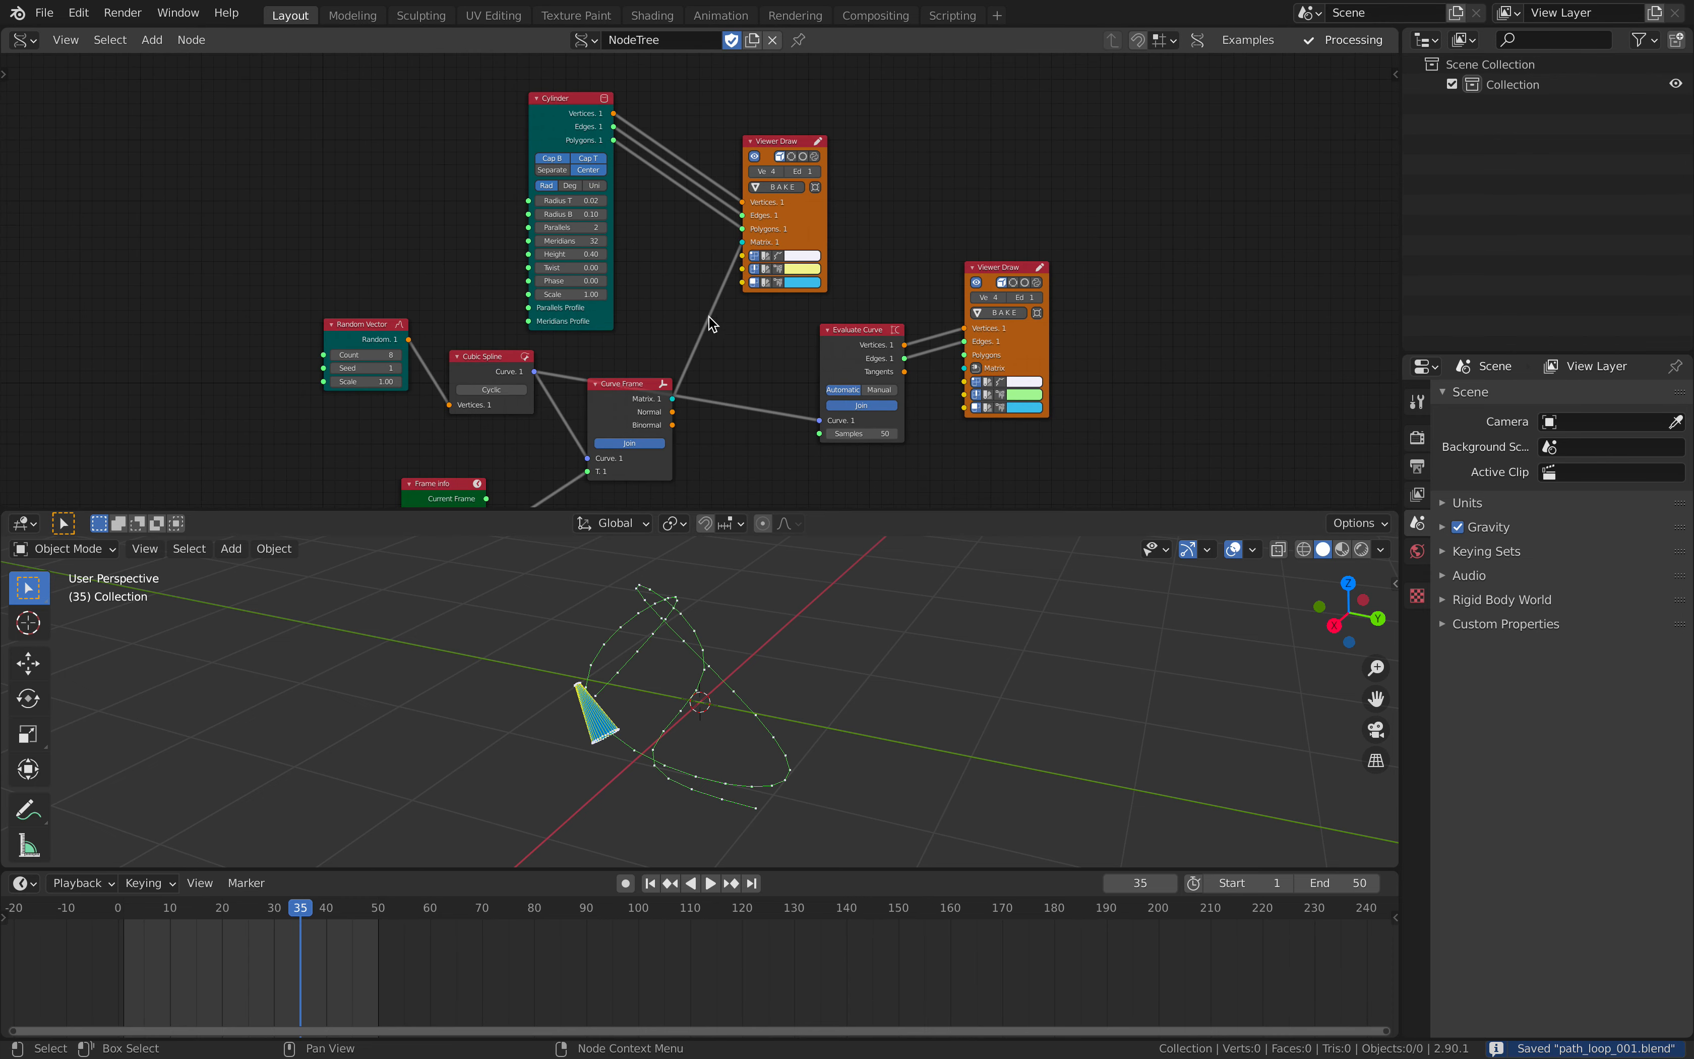
pyautogui.scroll(1, 763, 231)
pyautogui.scroll(1, 483, 315)
pyautogui.scroll(1, 406, 322)
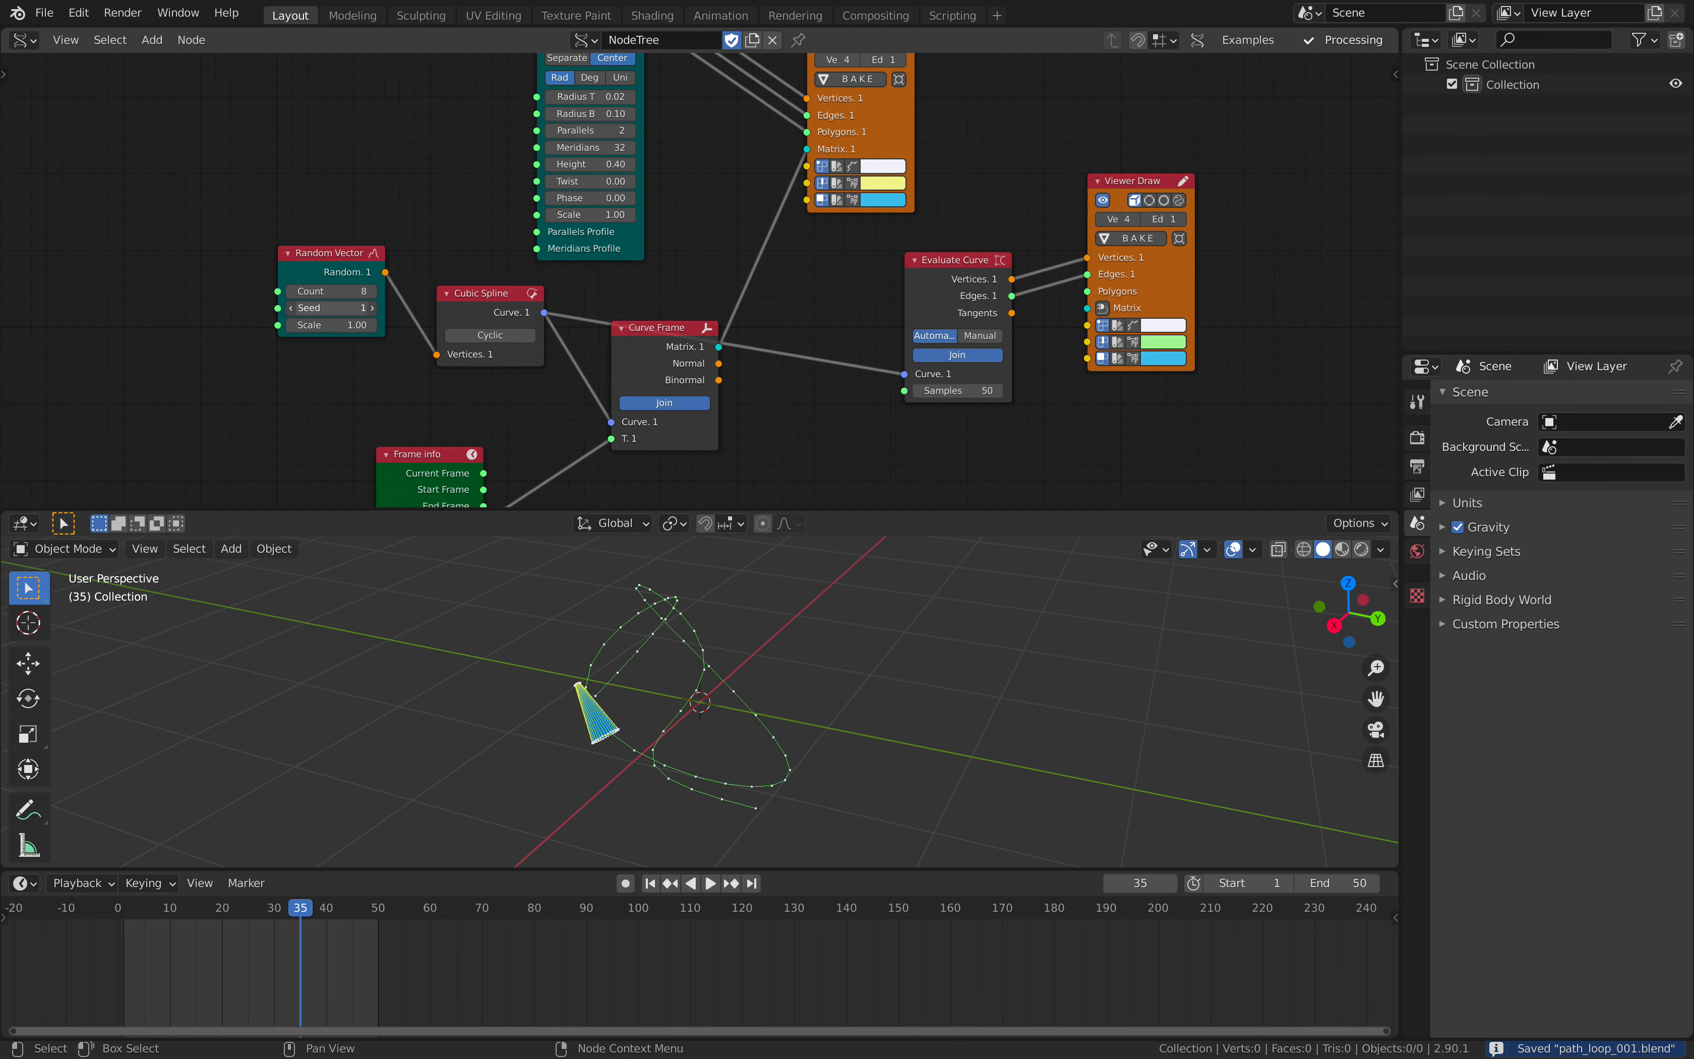
pyautogui.moveTo(329, 308); pyautogui.dragTo(479, 307)
# - Move the Frame Info node farther left to make room before Curve Frame
pyautogui.moveTo(691, 364); pyautogui.dragTo(723, 242, button='middle')
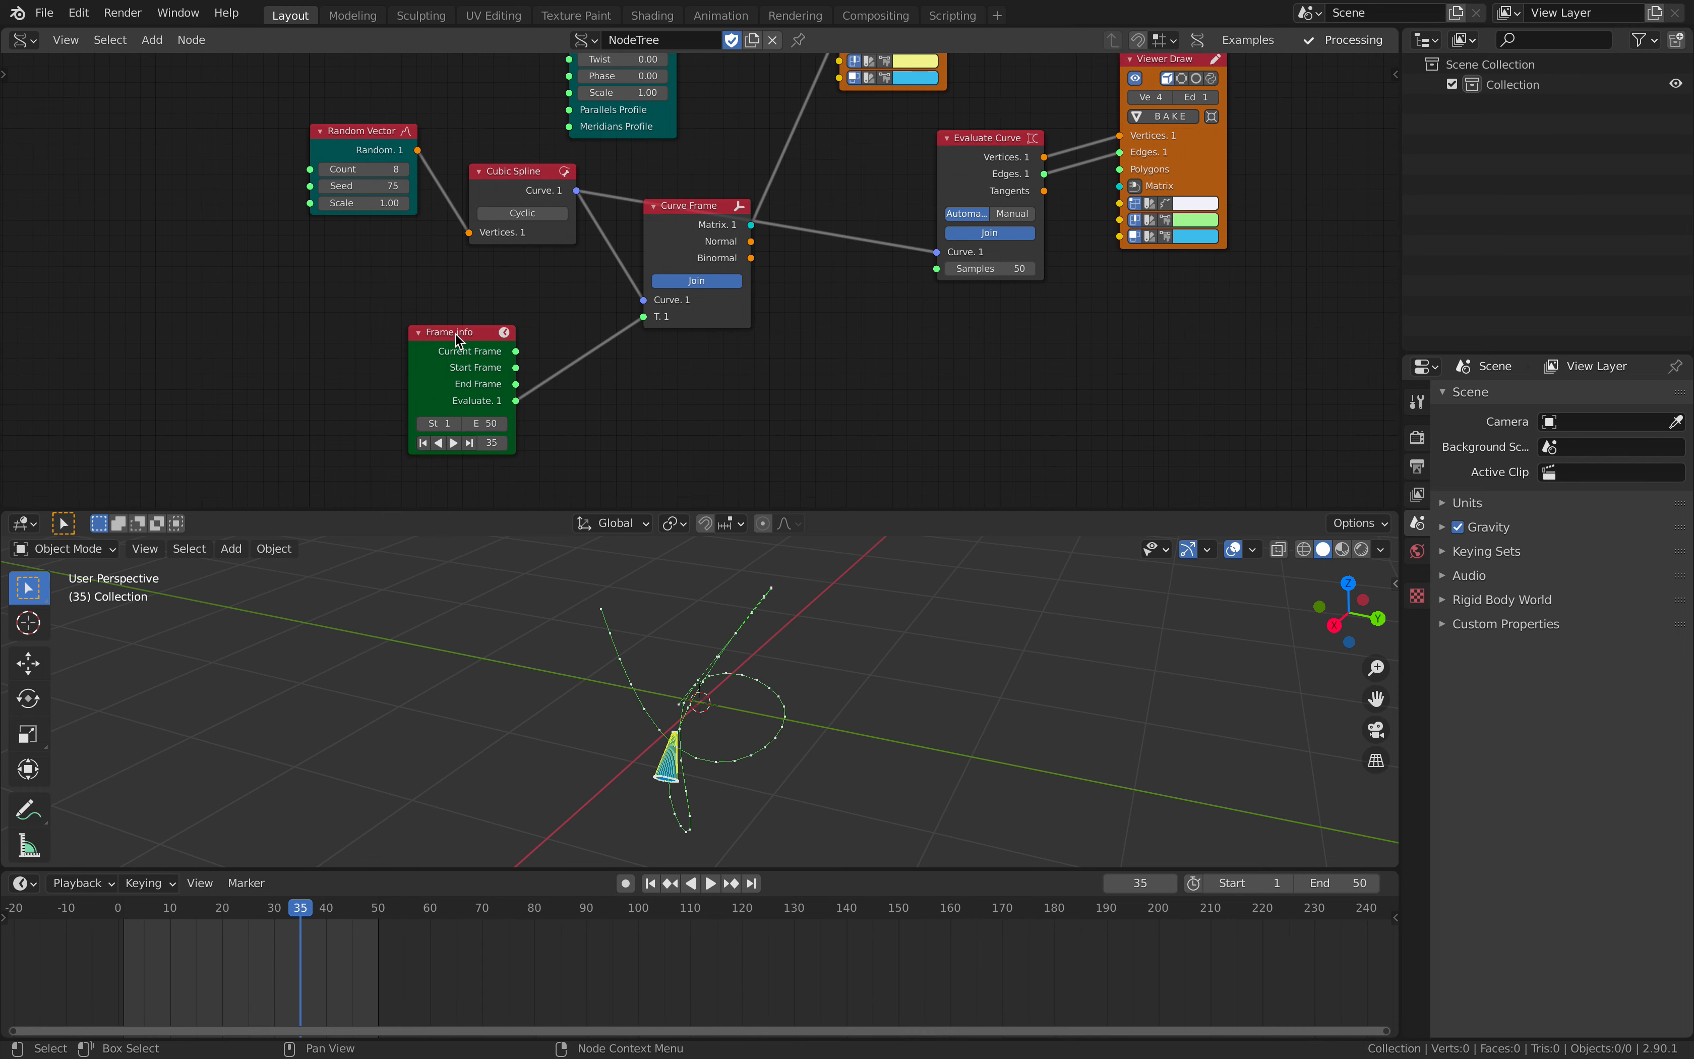
pyautogui.moveTo(454, 333); pyautogui.dragTo(338, 353)
pyautogui.moveTo(503, 379); pyautogui.dragTo(521, 331, button='middle')
# - Add a scalar math node between Frame Info and Curve Frame and set its operation to Add
pyautogui.hotkey('shift', 'a')
pyautogui.click(566, 343)
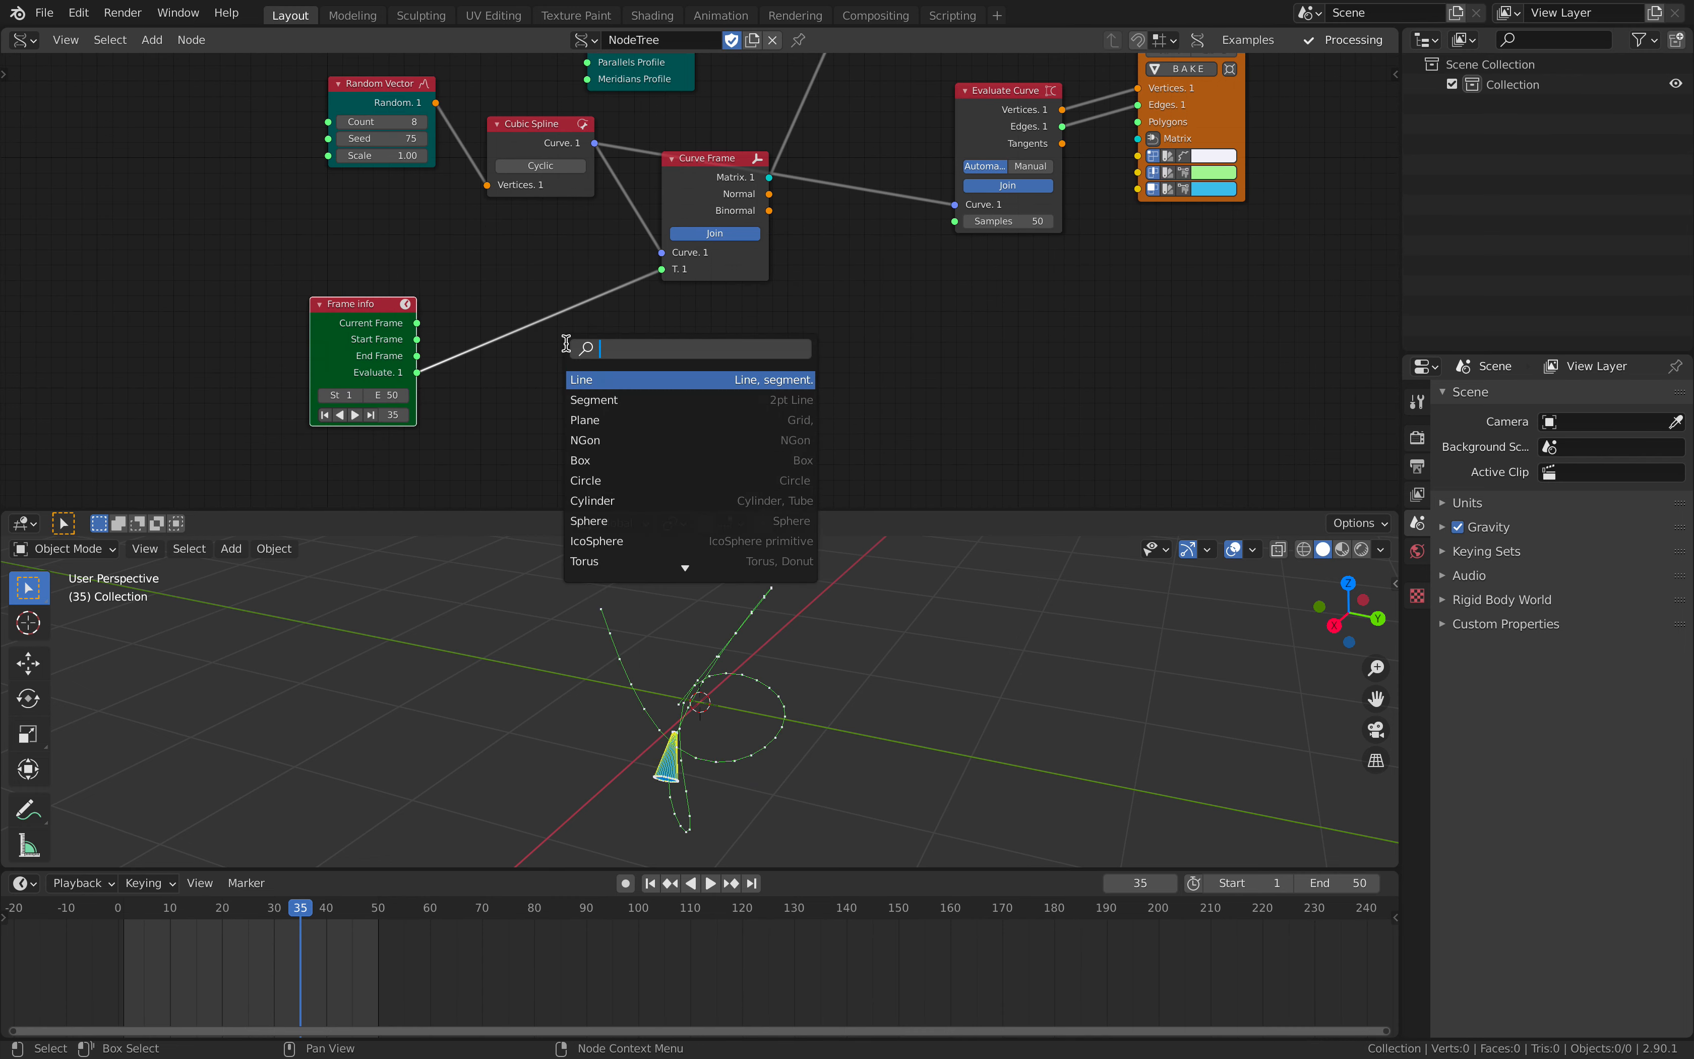
pyautogui.write('math')
pyautogui.press('Down')
pyautogui.press('Down')
pyautogui.press('Down')
pyautogui.press('Return')
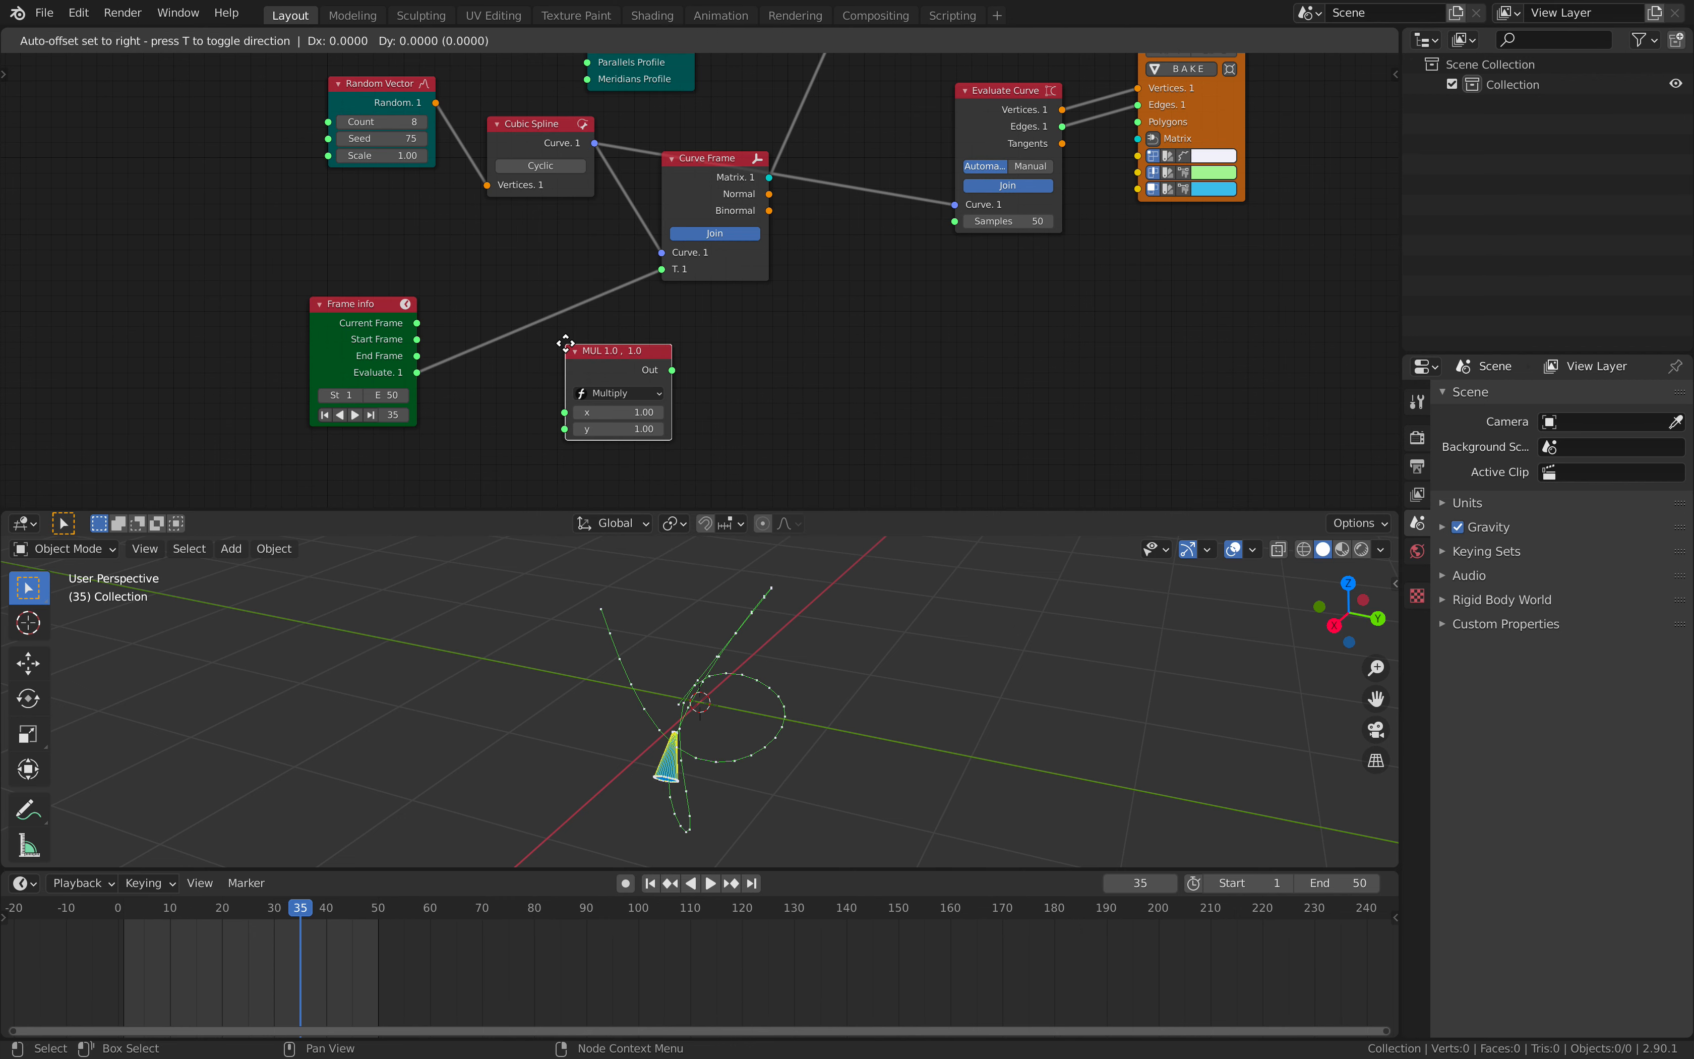
pyautogui.click(566, 344)
pyautogui.moveTo(517, 371); pyautogui.dragTo(585, 234, button='middle')
pyautogui.scroll(1, 630, 254)
pyautogui.click(674, 256)
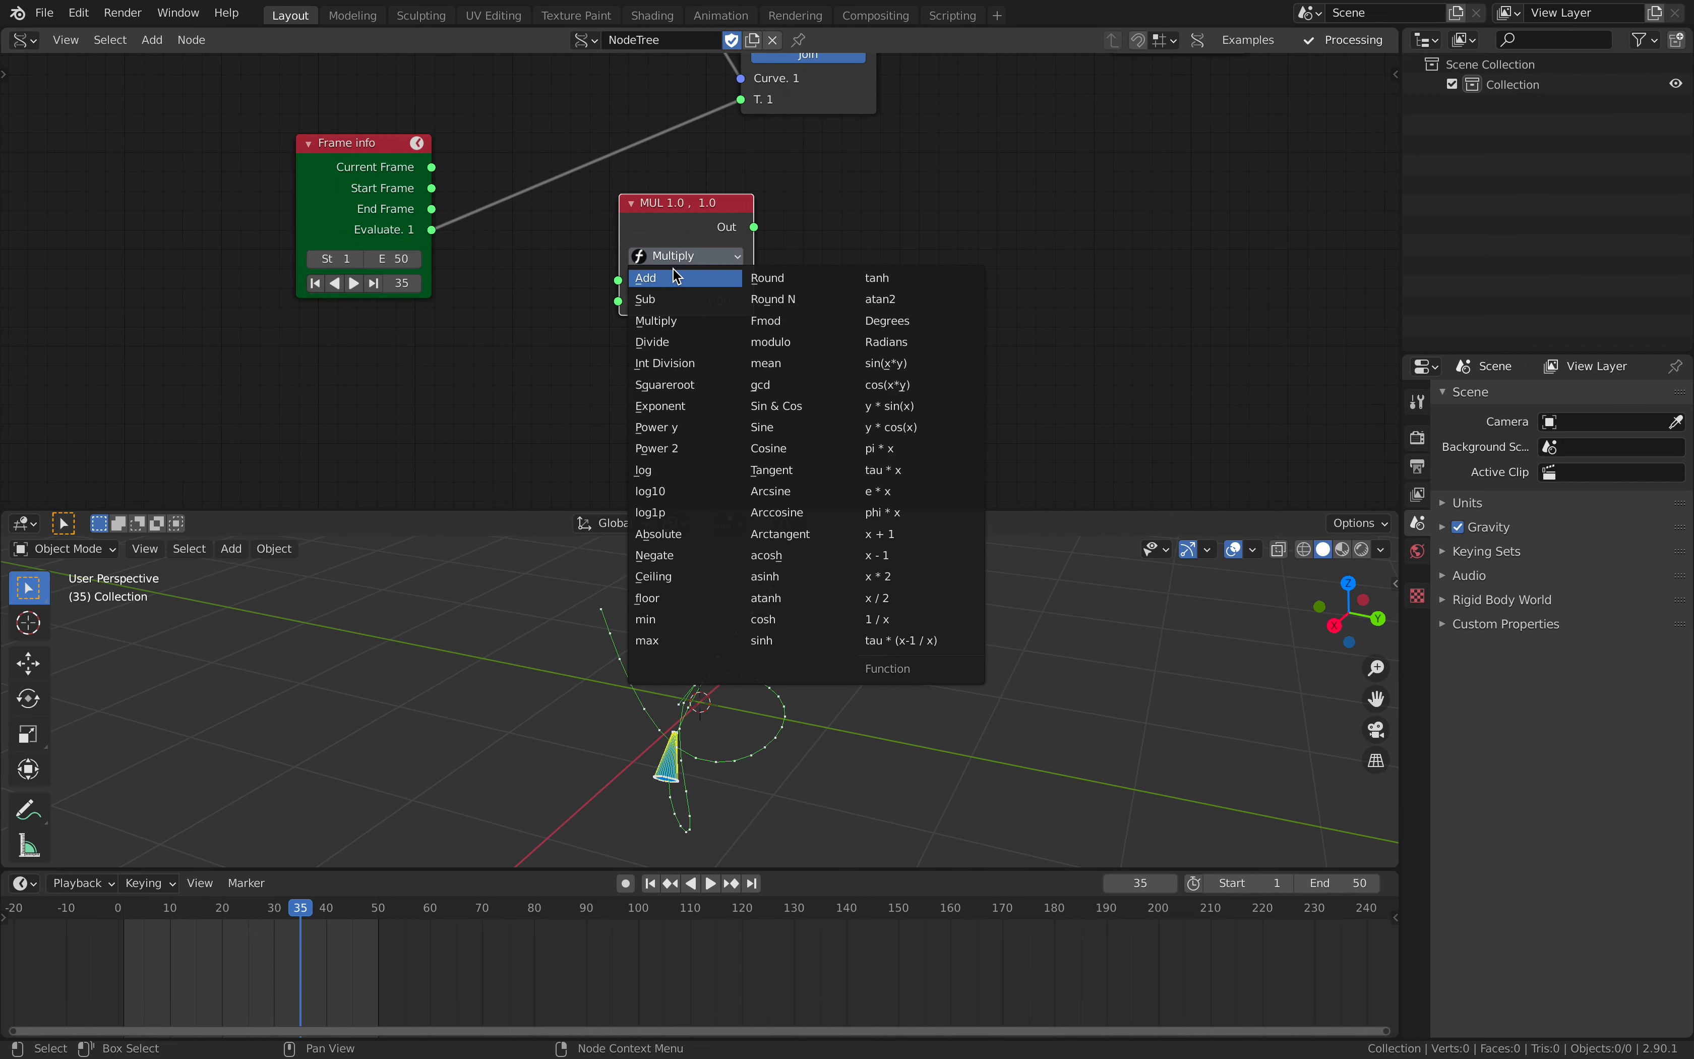
pyautogui.click(675, 277)
# - Add a Number Range node in Float mode below Frame Info and the Add node
pyautogui.hotkey('alt', 'space')
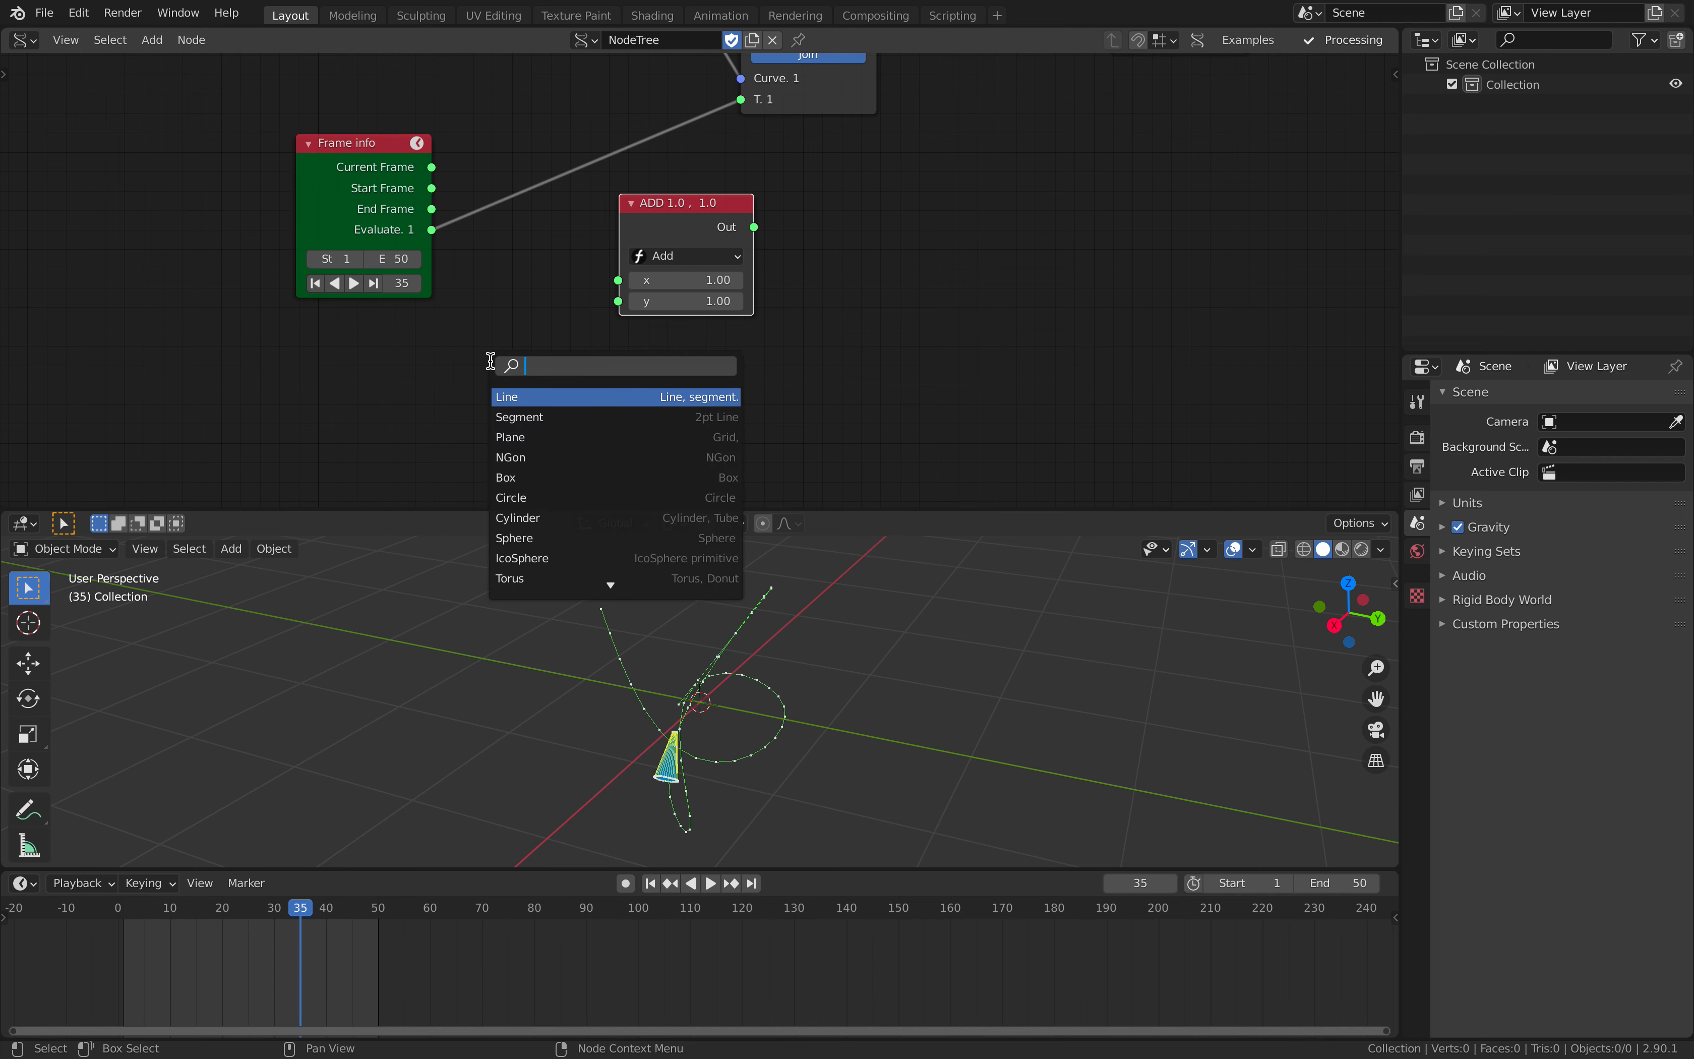
pyautogui.write('range')
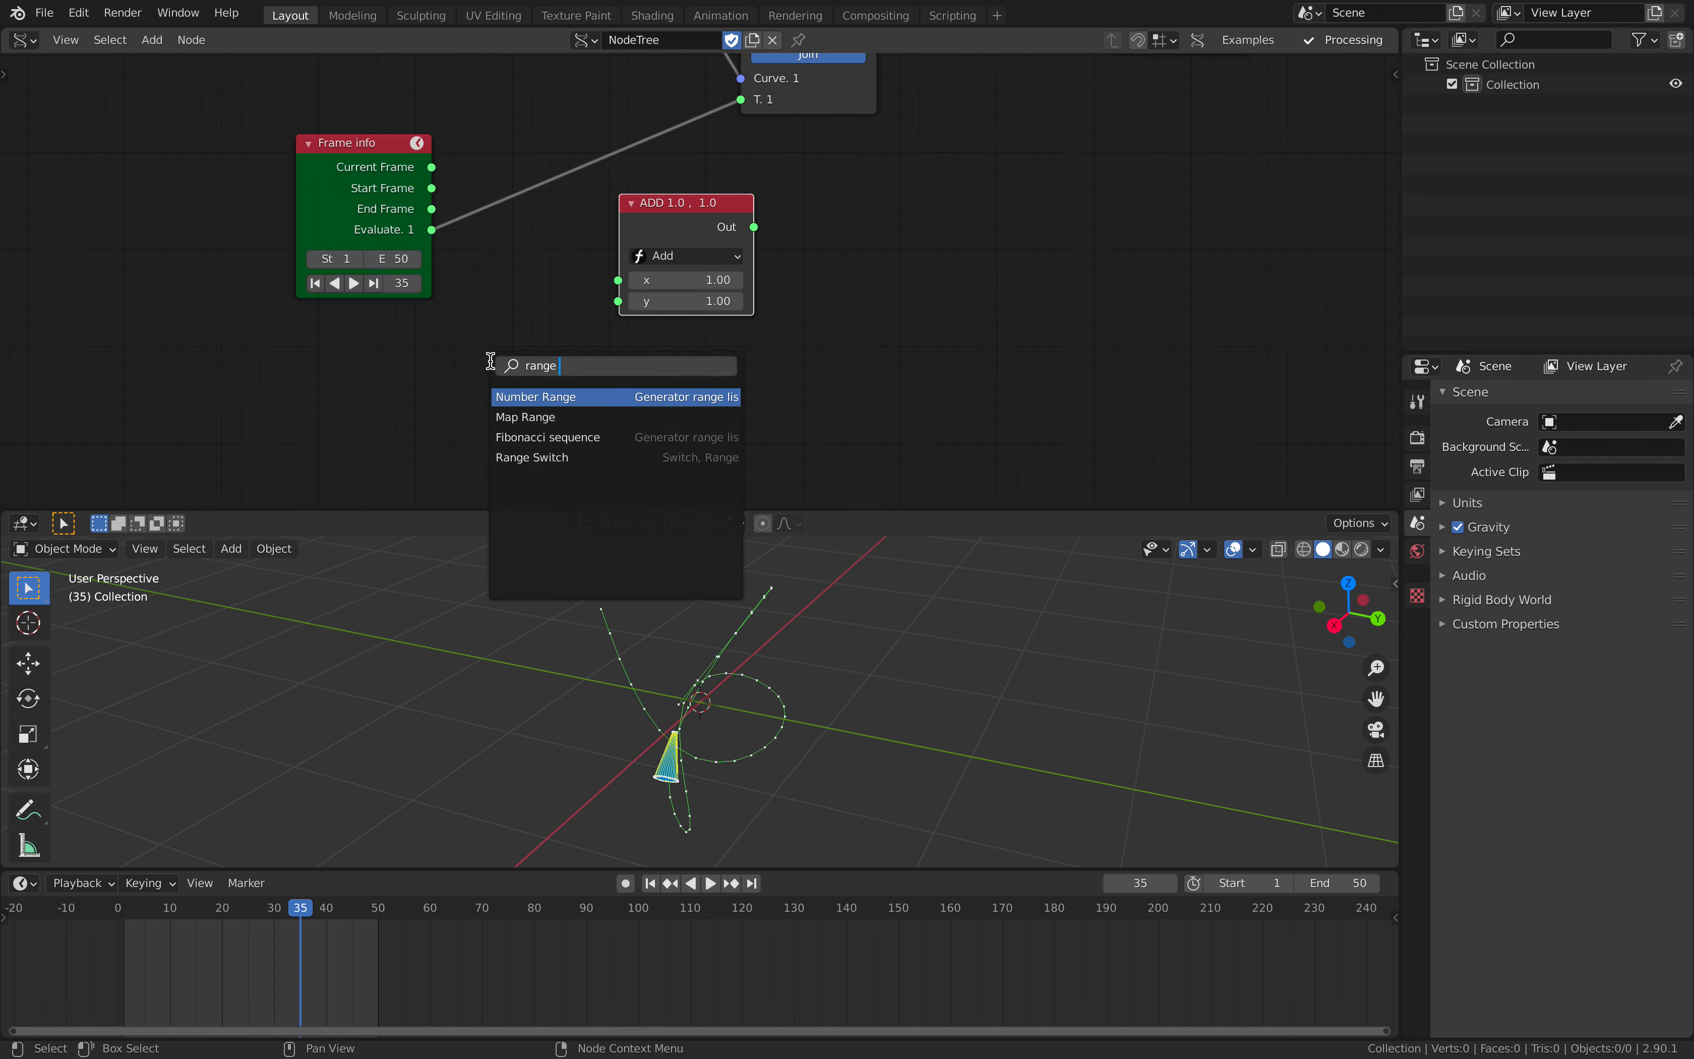
pyautogui.press('Return')
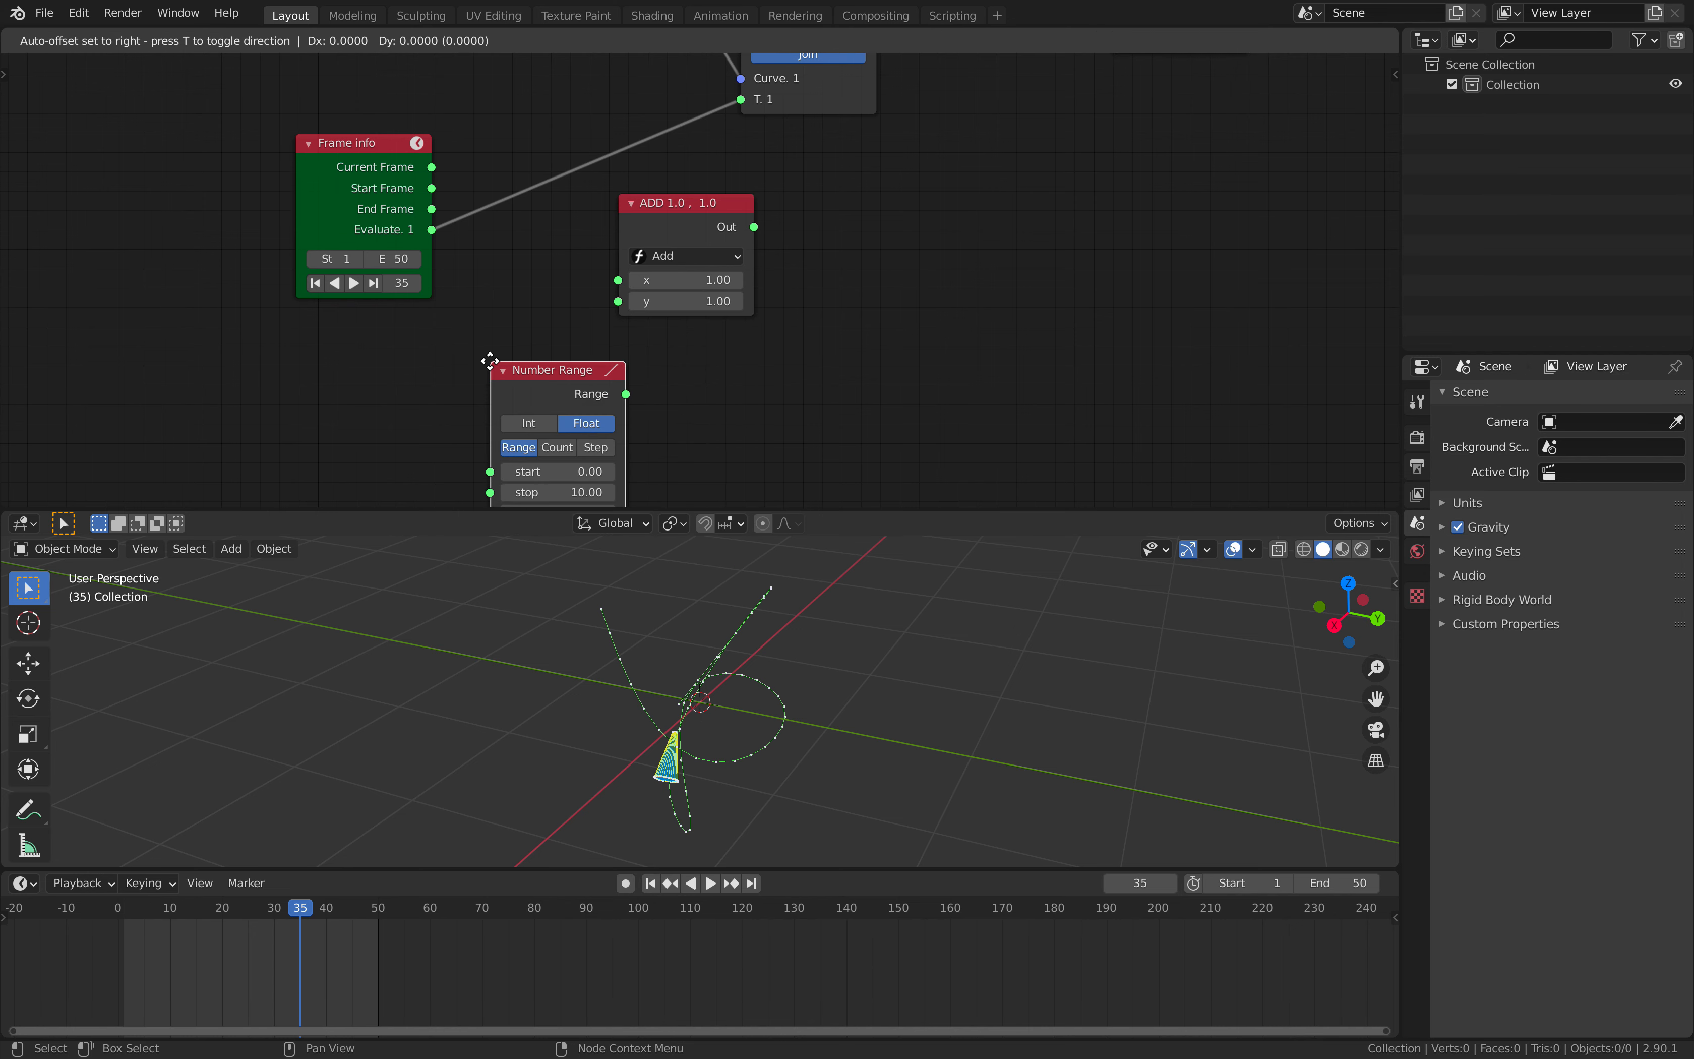
pyautogui.click(472, 360)
pyautogui.moveTo(552, 373)
pyautogui.mouseDown()
pyautogui.moveTo(619, 291)
pyautogui.moveTo(552, 373)
pyautogui.mouseUp()
# - Wire Frame Info's Evaluate and the Number Range output into Add's x and y, and Add's output into Curve Frame's T
pyautogui.moveTo(618, 280); pyautogui.dragTo(439, 230)
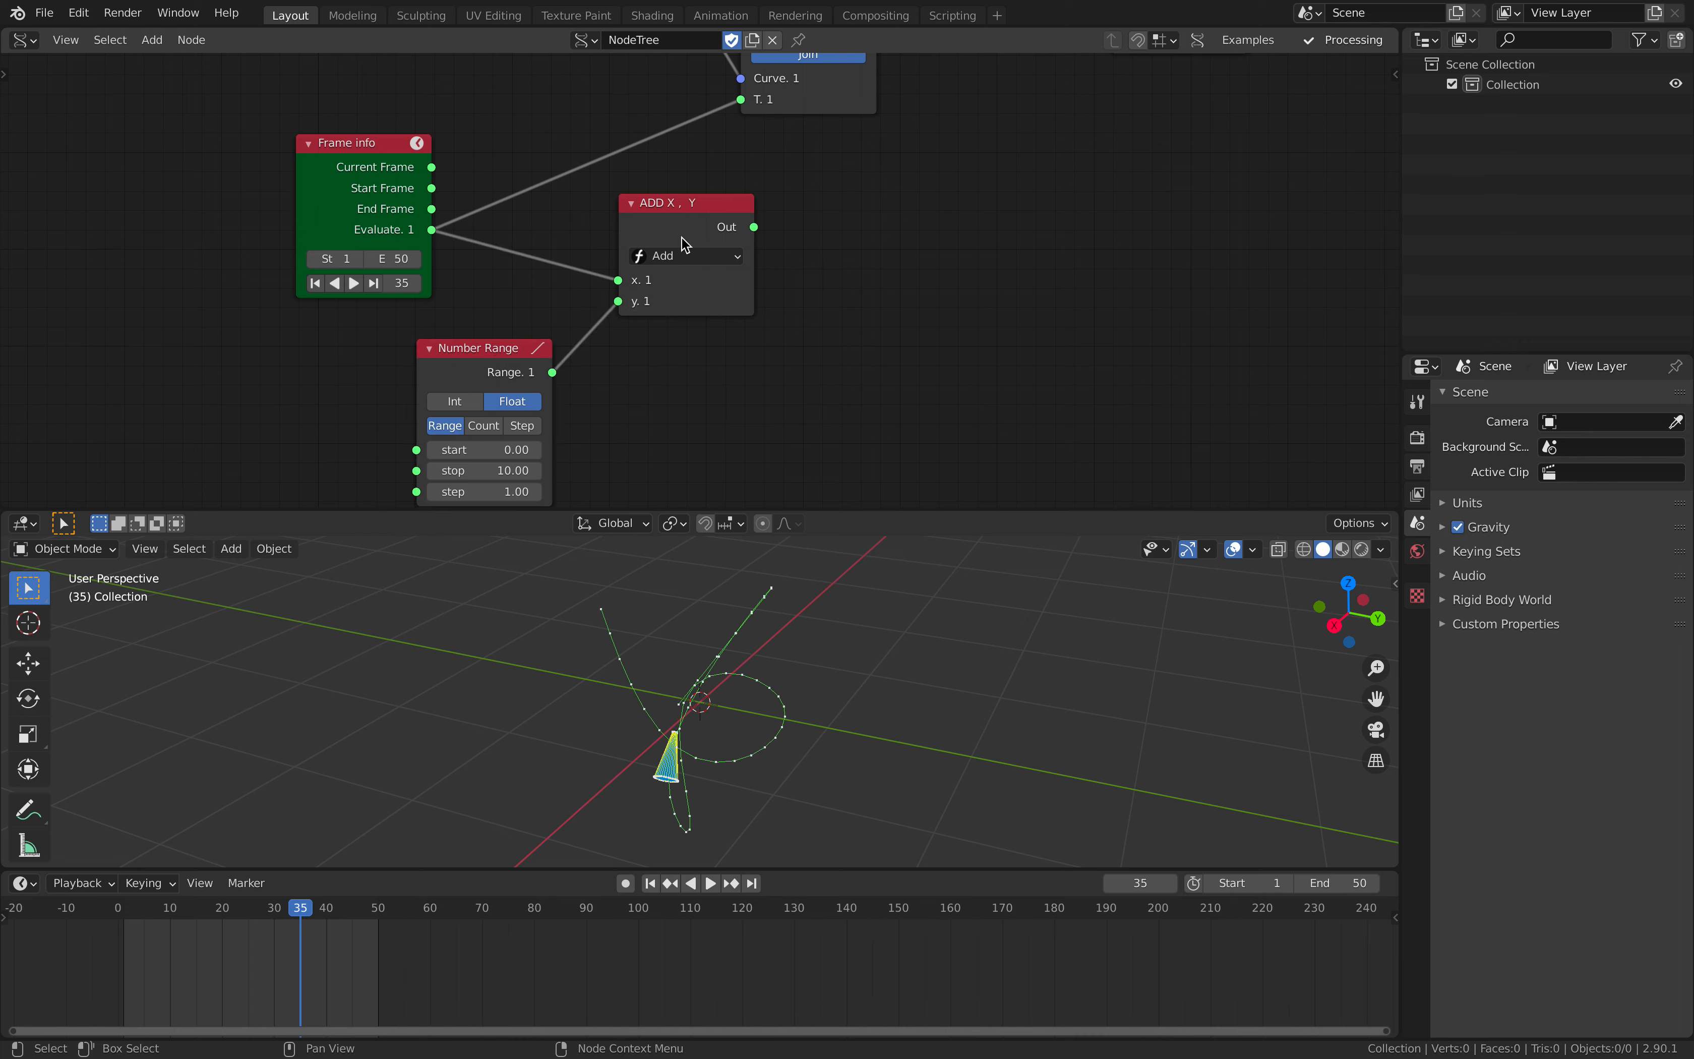
pyautogui.moveTo(730, 231); pyautogui.dragTo(743, 101)
pyautogui.moveTo(627, 220); pyautogui.dragTo(619, 179)
pyautogui.moveTo(669, 373); pyautogui.dragTo(697, 328, button='middle')
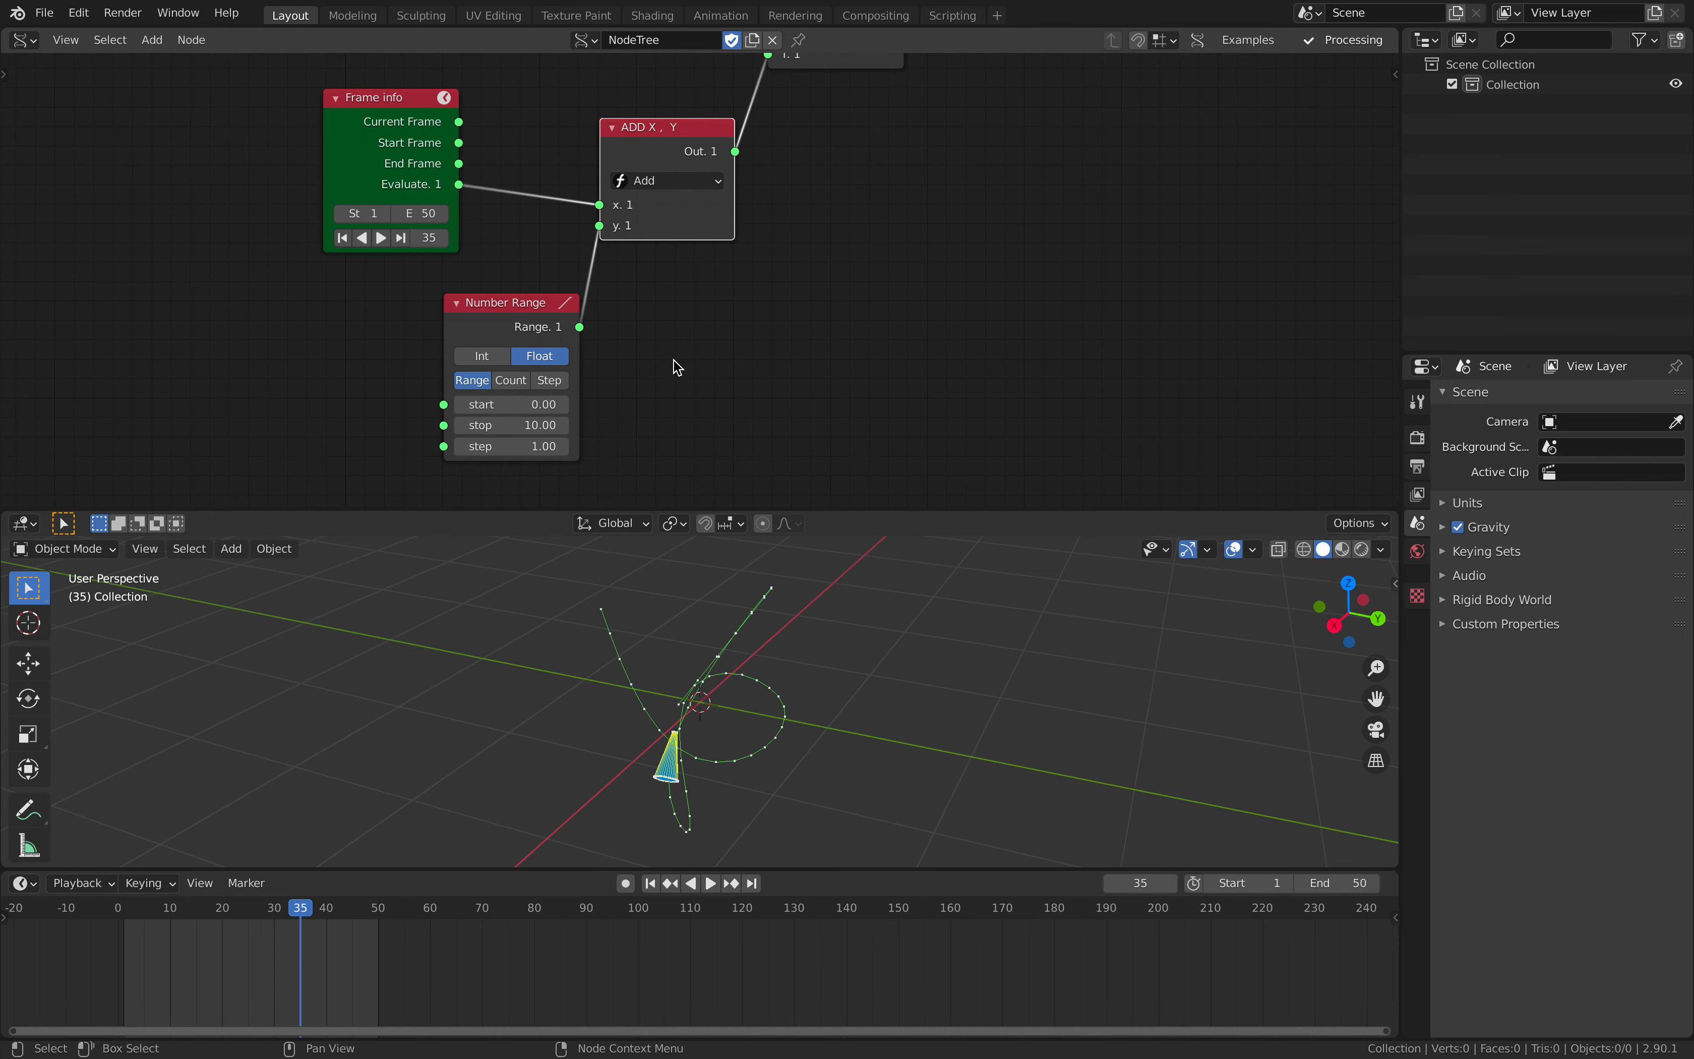
# - Switch the Number Range node to Count mode and set its count to 5
pyautogui.click(522, 378)
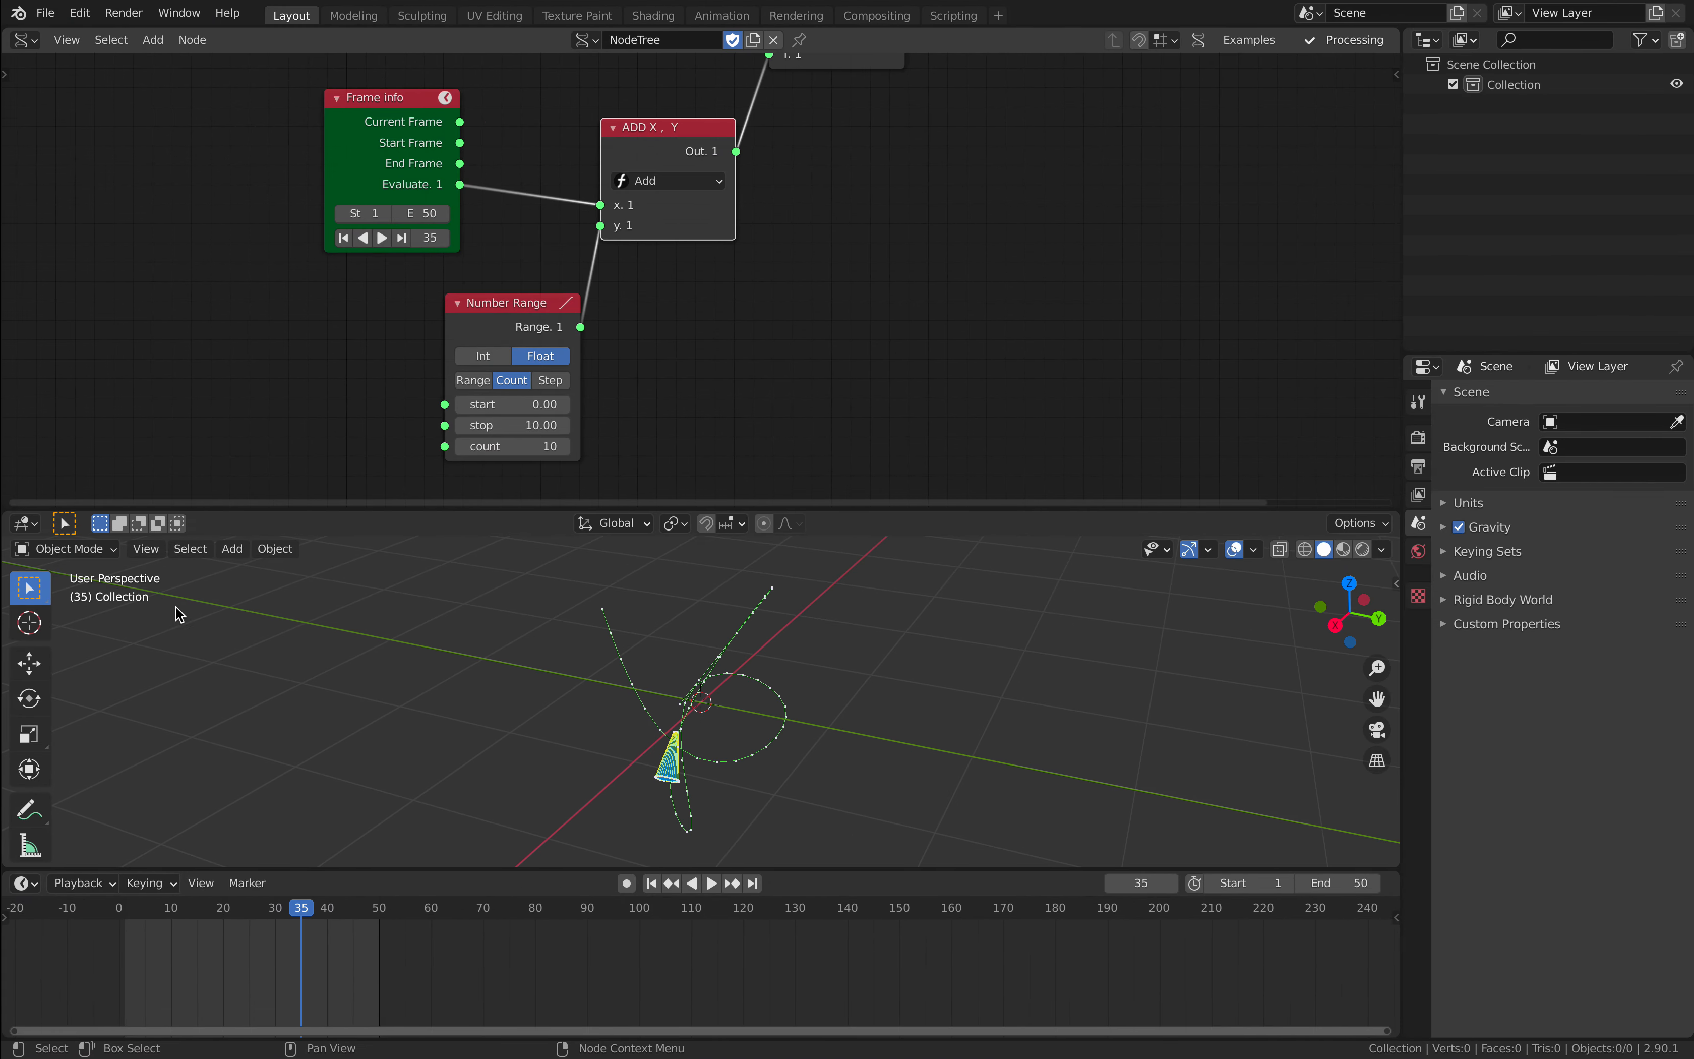
pyautogui.doubleClick(512, 445)
pyautogui.write('10')
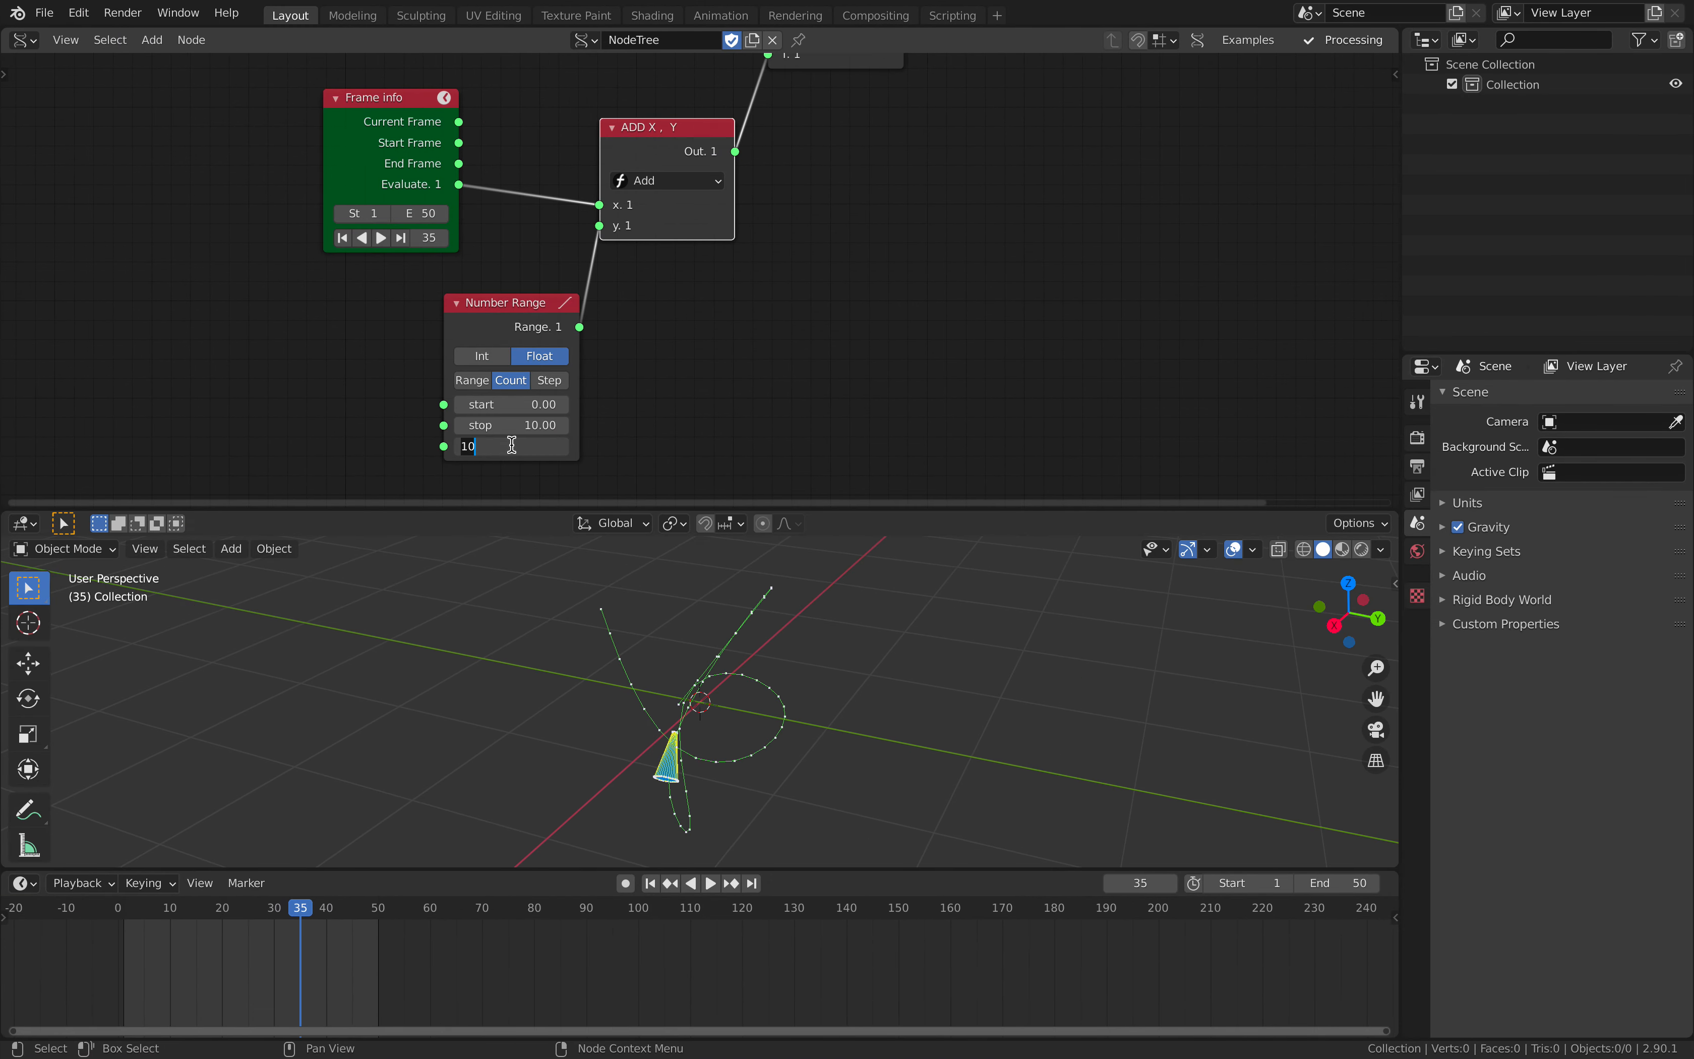
pyautogui.write('5')
pyautogui.press('Return')
# - Play the animation to check how the number range affects the cones along the curve, then stop playback
pyautogui.moveTo(847, 125); pyautogui.dragTo(779, 211, button='middle')
pyautogui.press('space')
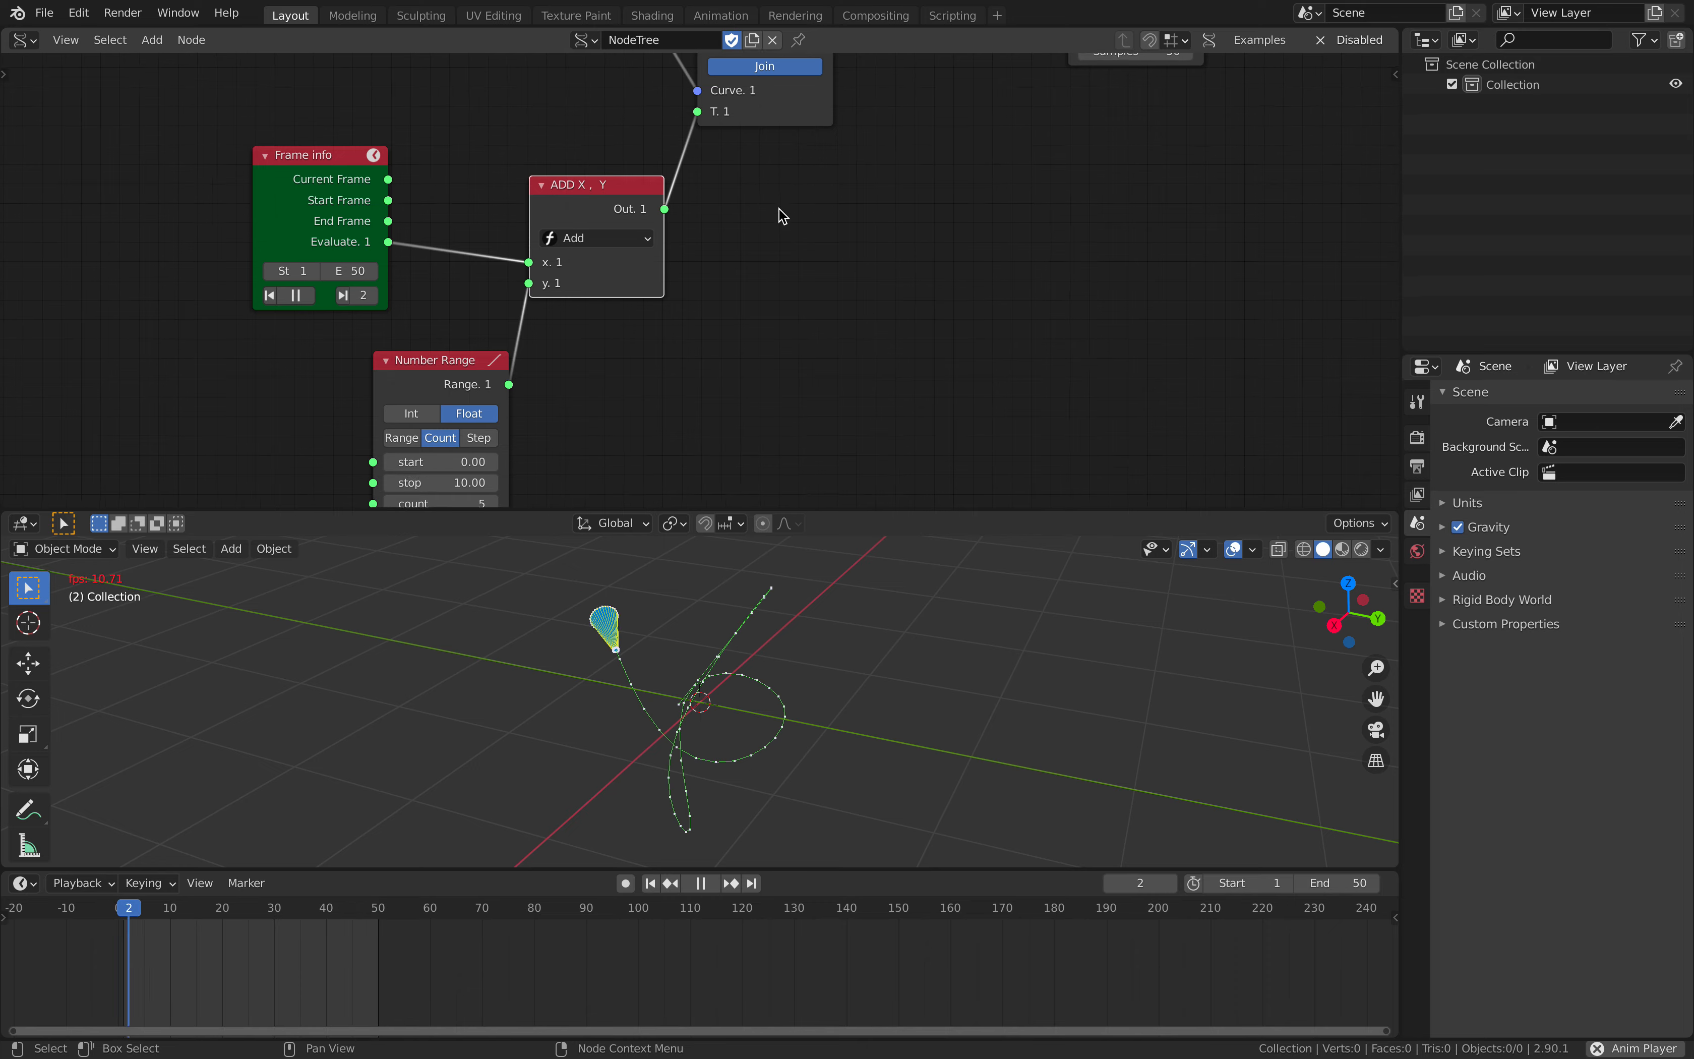
pyautogui.press('space')
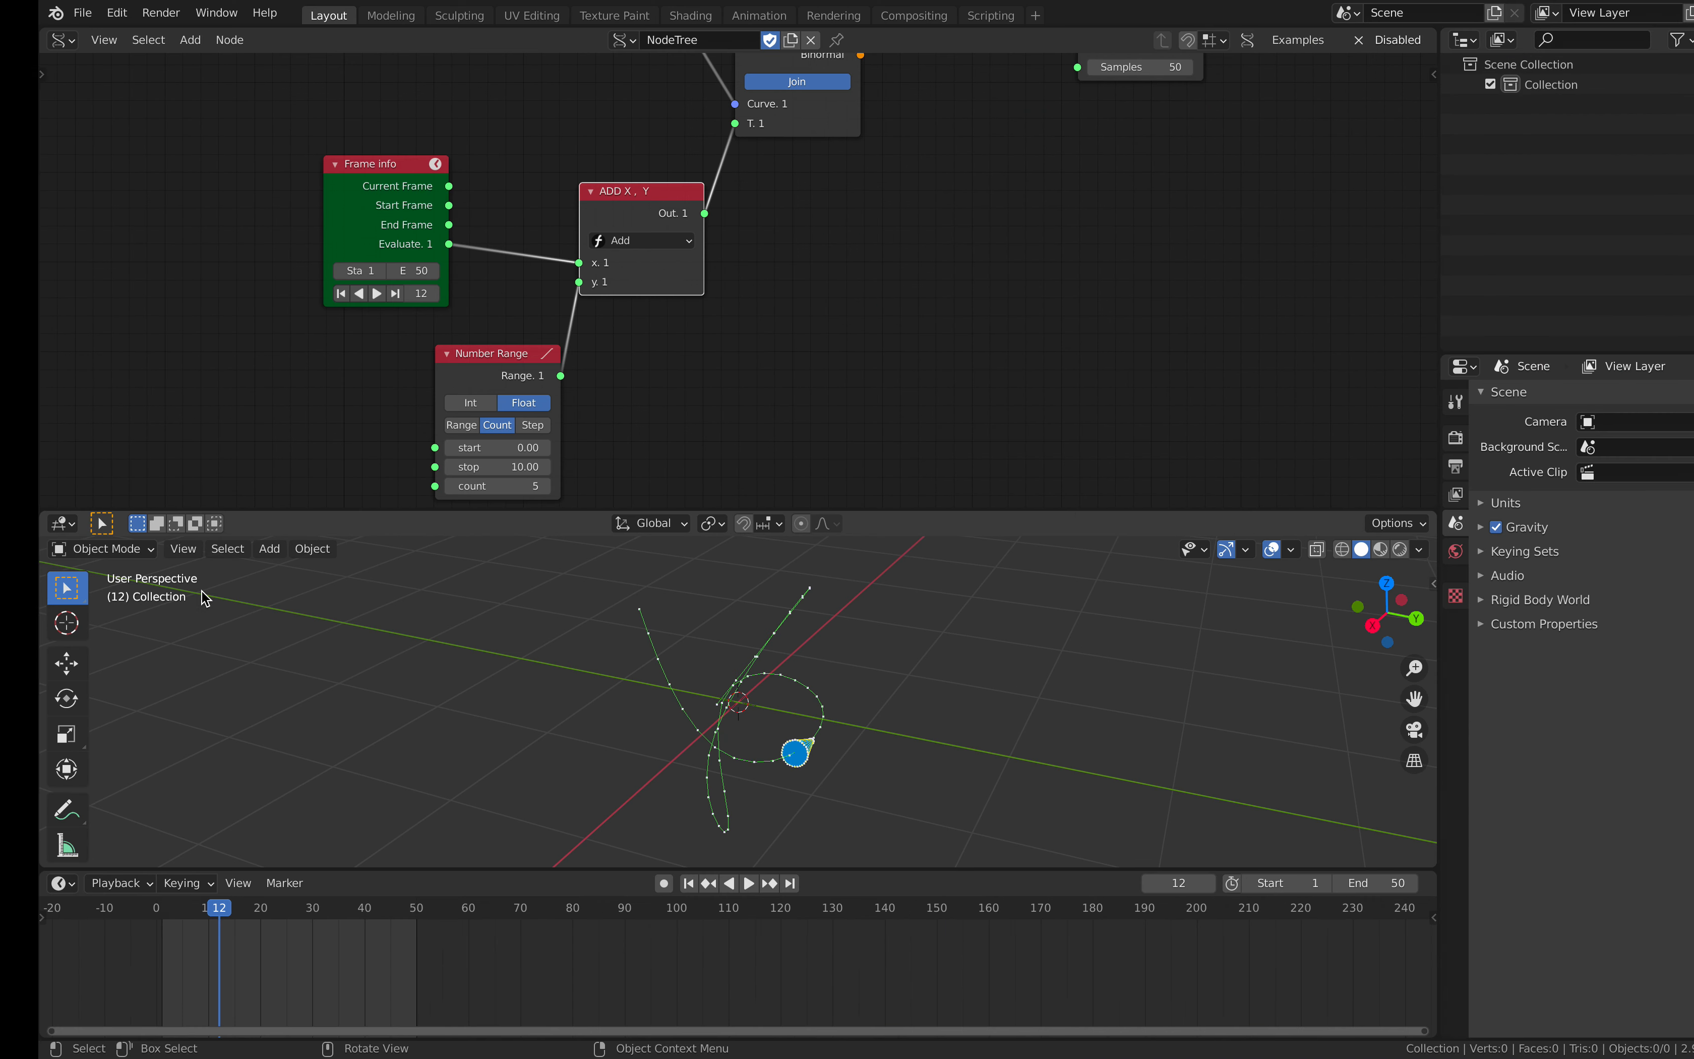
# - Set the Number Range node's stop value to 1.00 and replay the animation to check the cones
pyautogui.click(471, 464)
pyautogui.write('10.0')
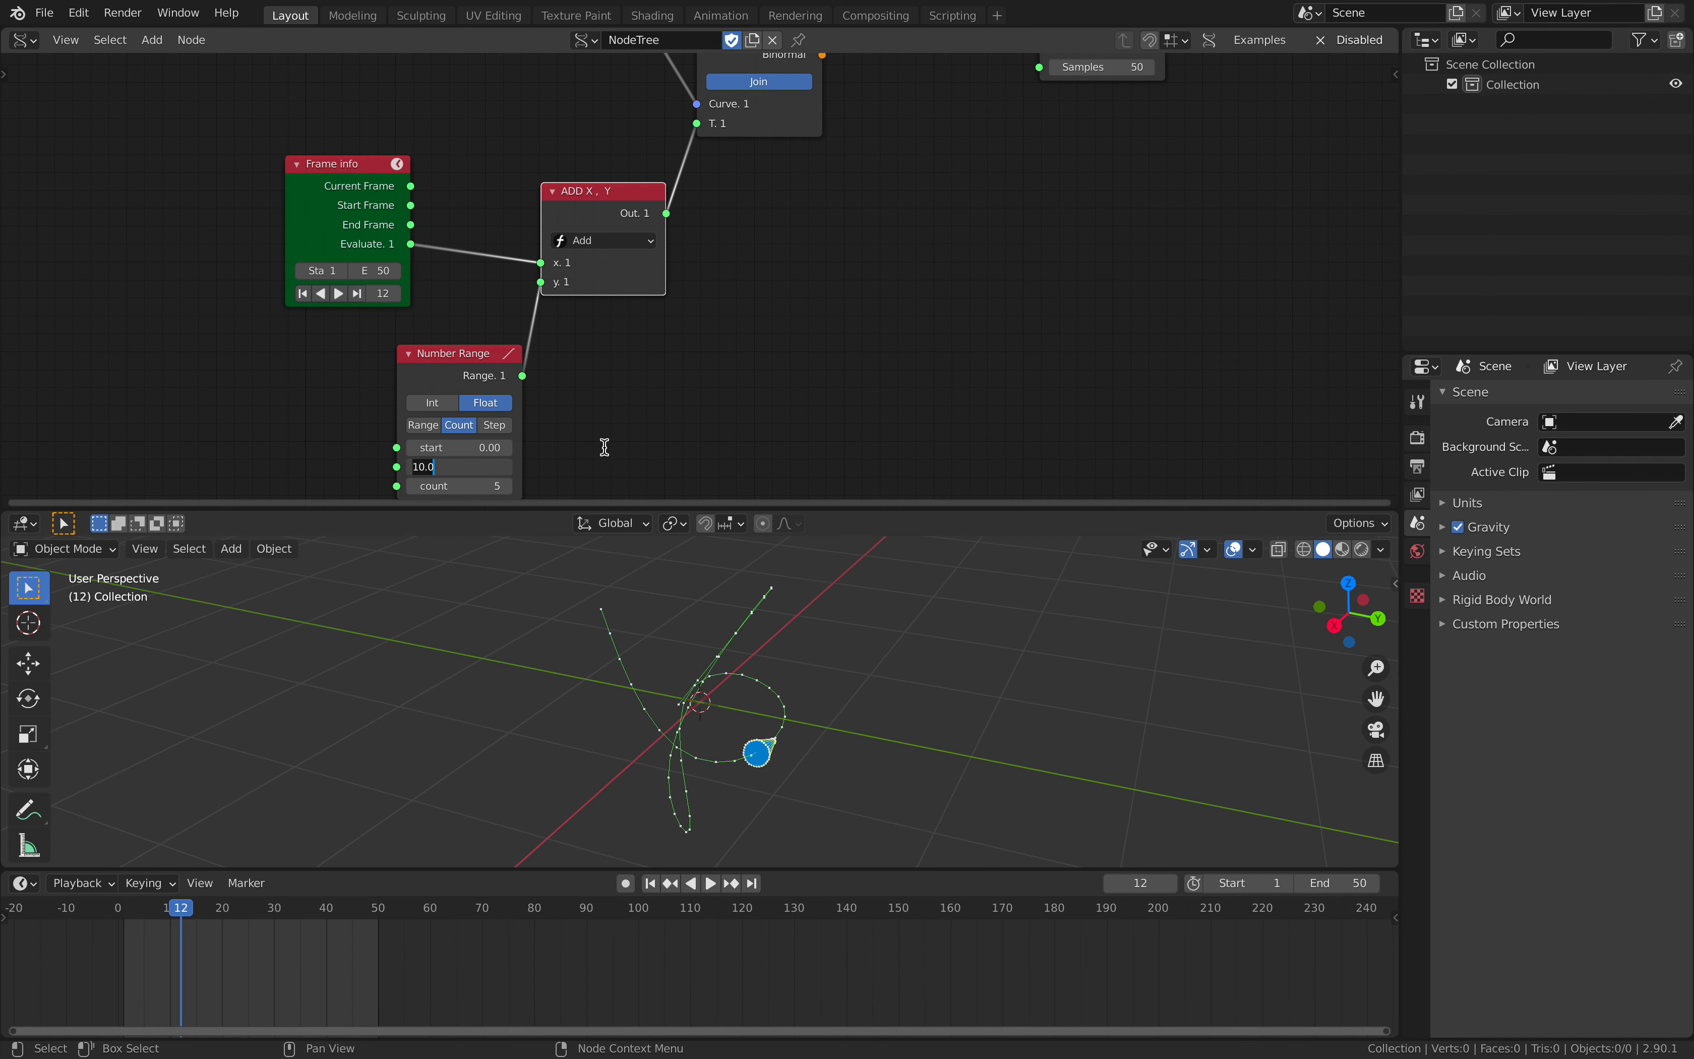
pyautogui.press('Escape')
pyautogui.press('space')
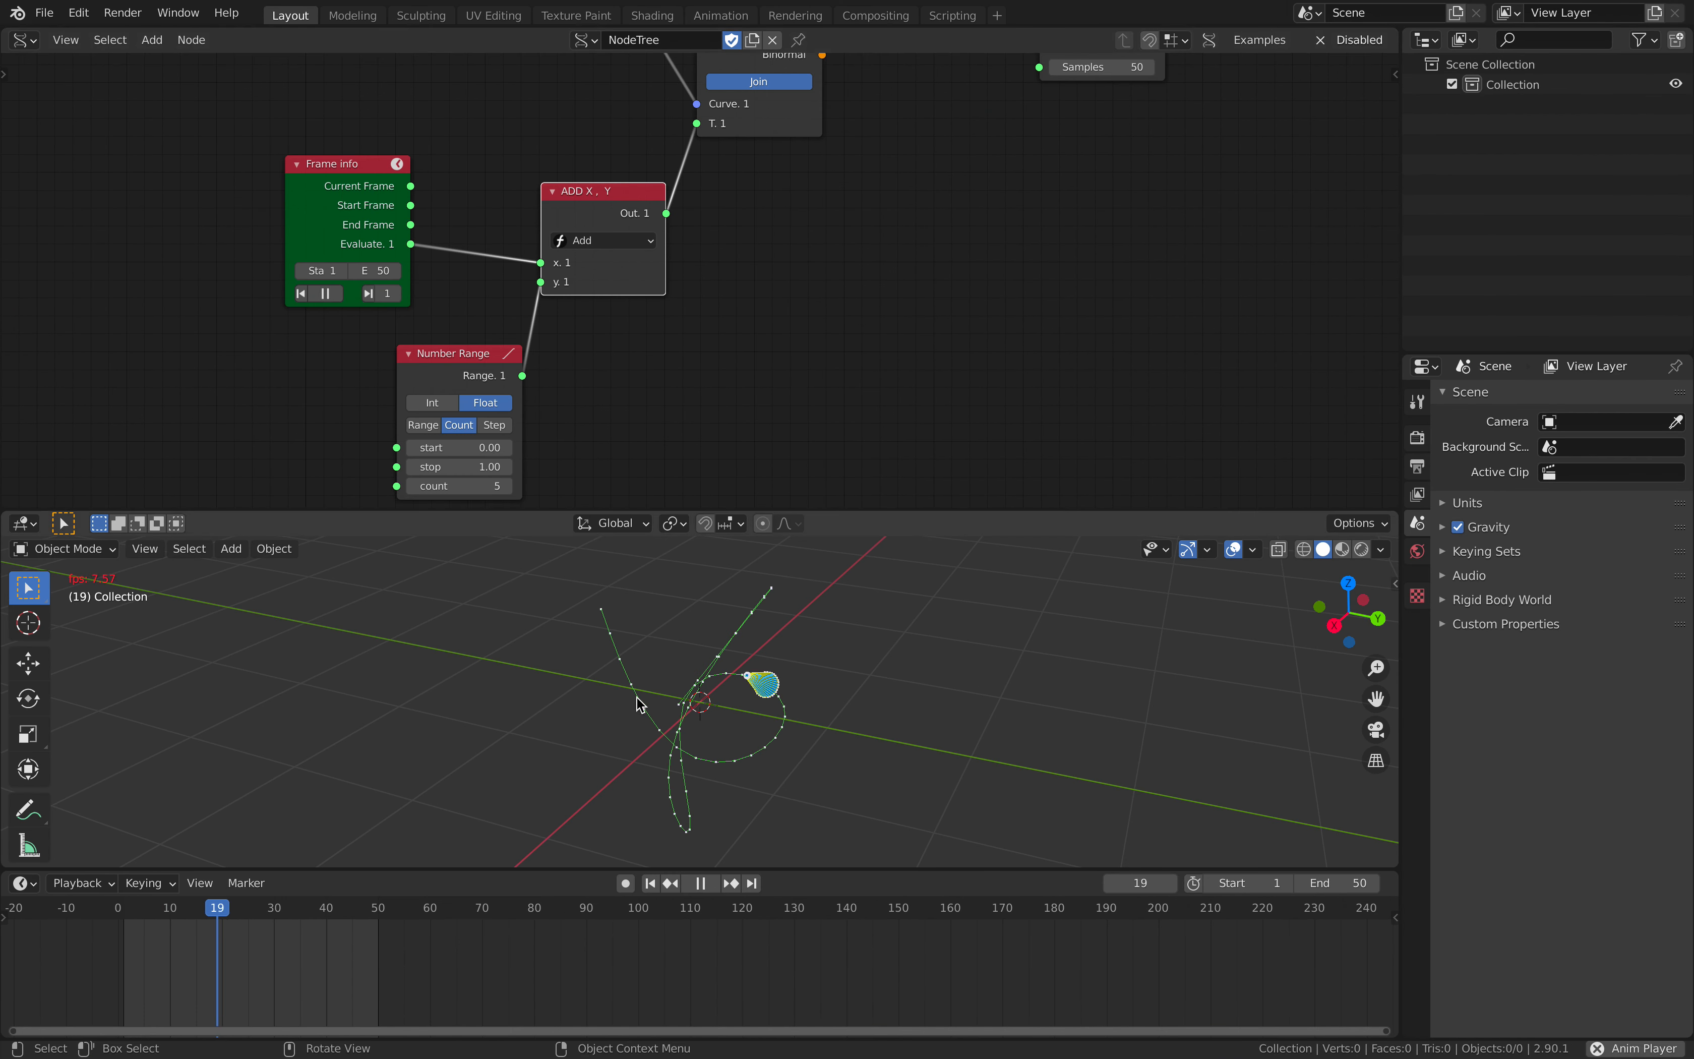
pyautogui.scroll(-2, 836, 300)
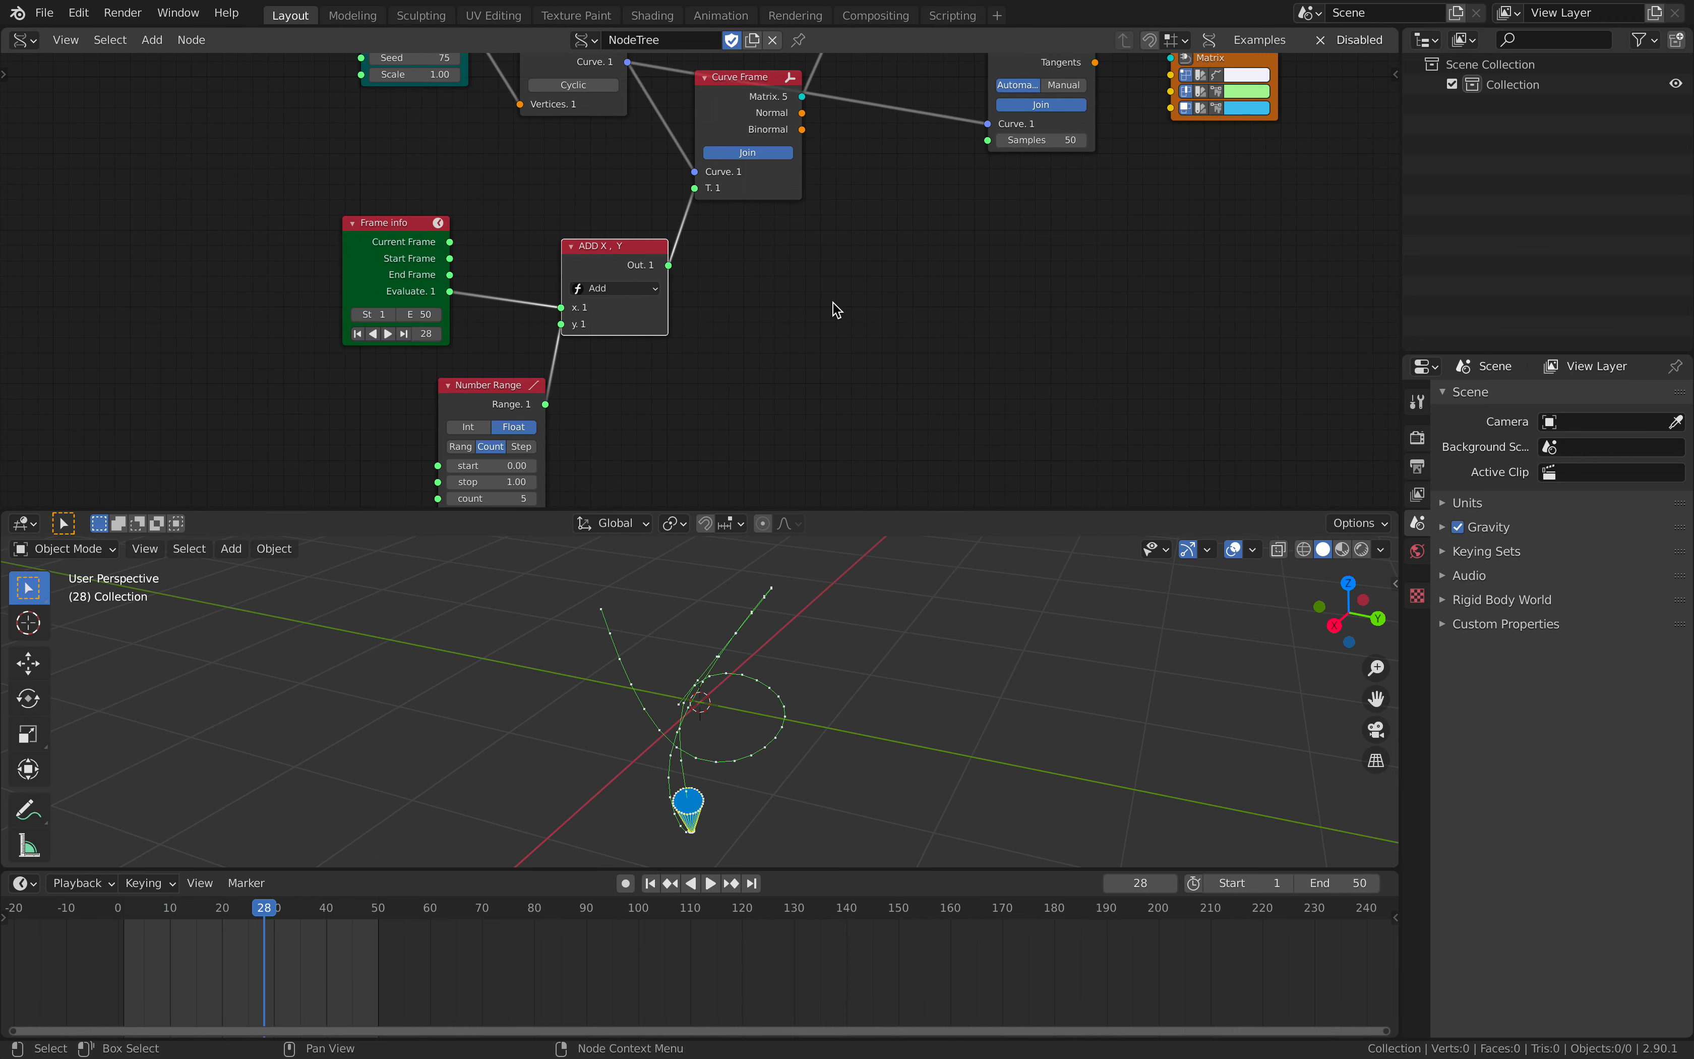
# - Tidy the layout by moving the Add and Frame Info nodes slightly up and placing Number Range directly beneath Frame Info
pyautogui.moveTo(611, 261); pyautogui.dragTo(602, 246)
pyautogui.moveTo(386, 240); pyautogui.dragTo(387, 209)
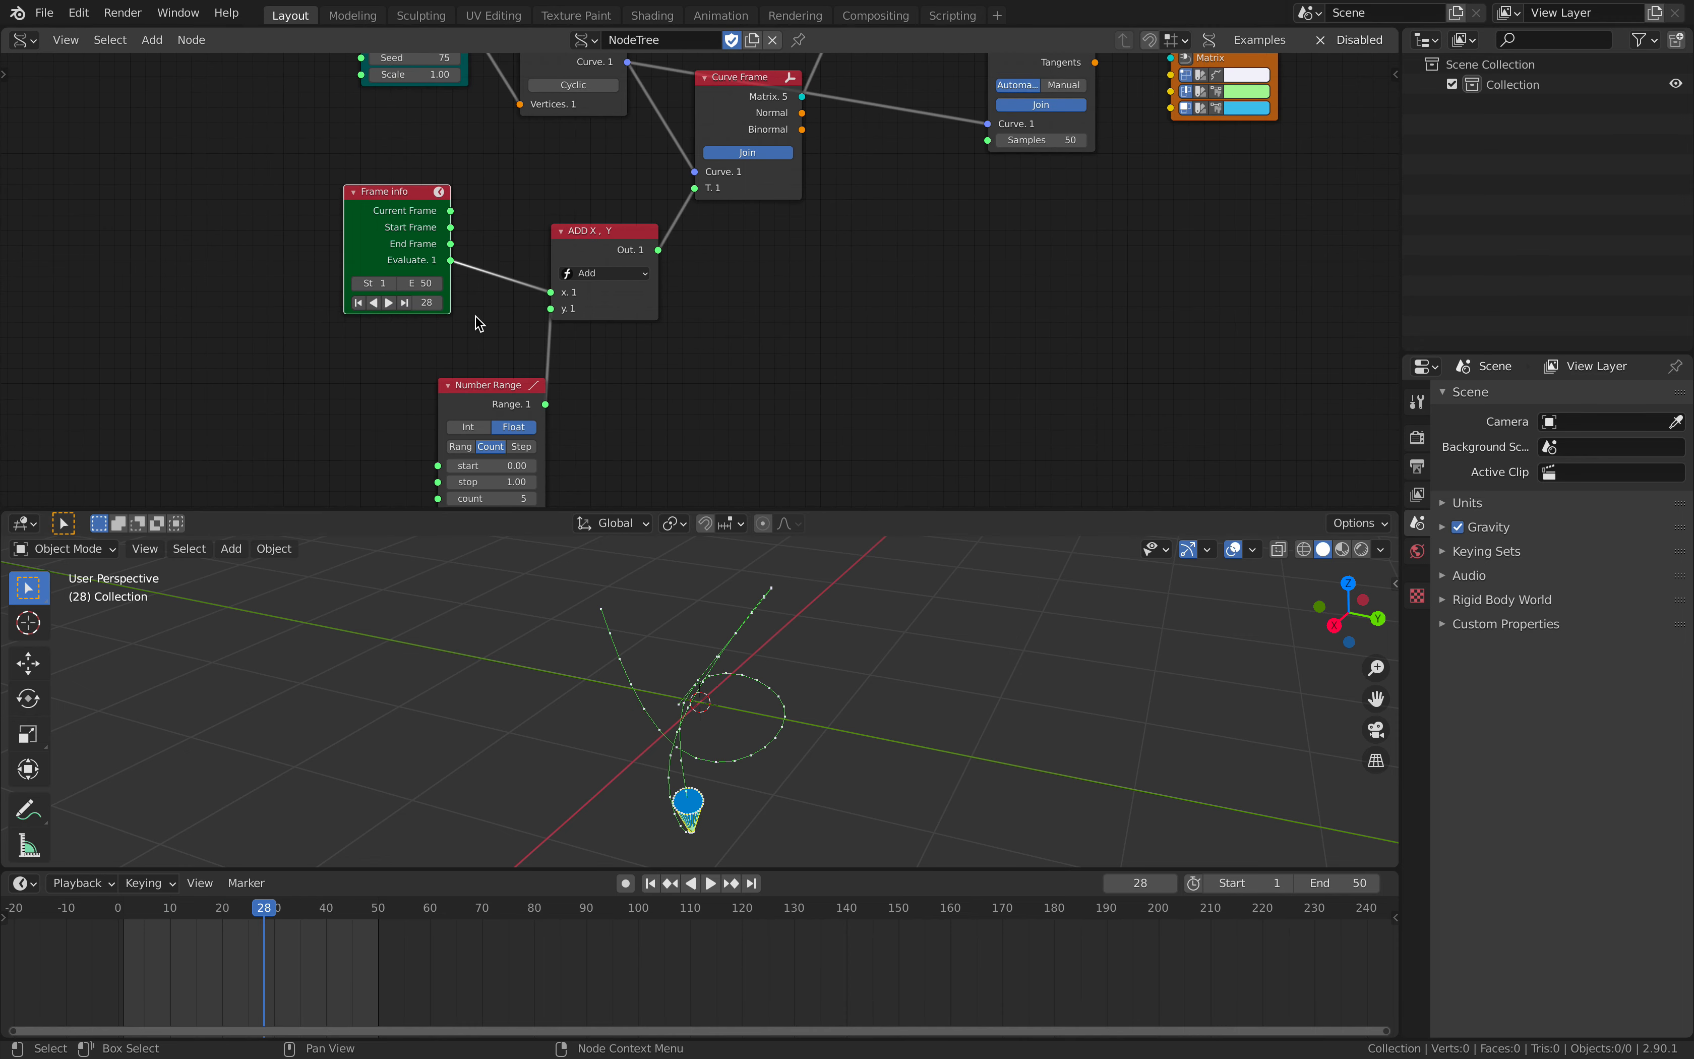
pyautogui.moveTo(455, 384); pyautogui.dragTo(374, 335)
pyautogui.click(452, 450)
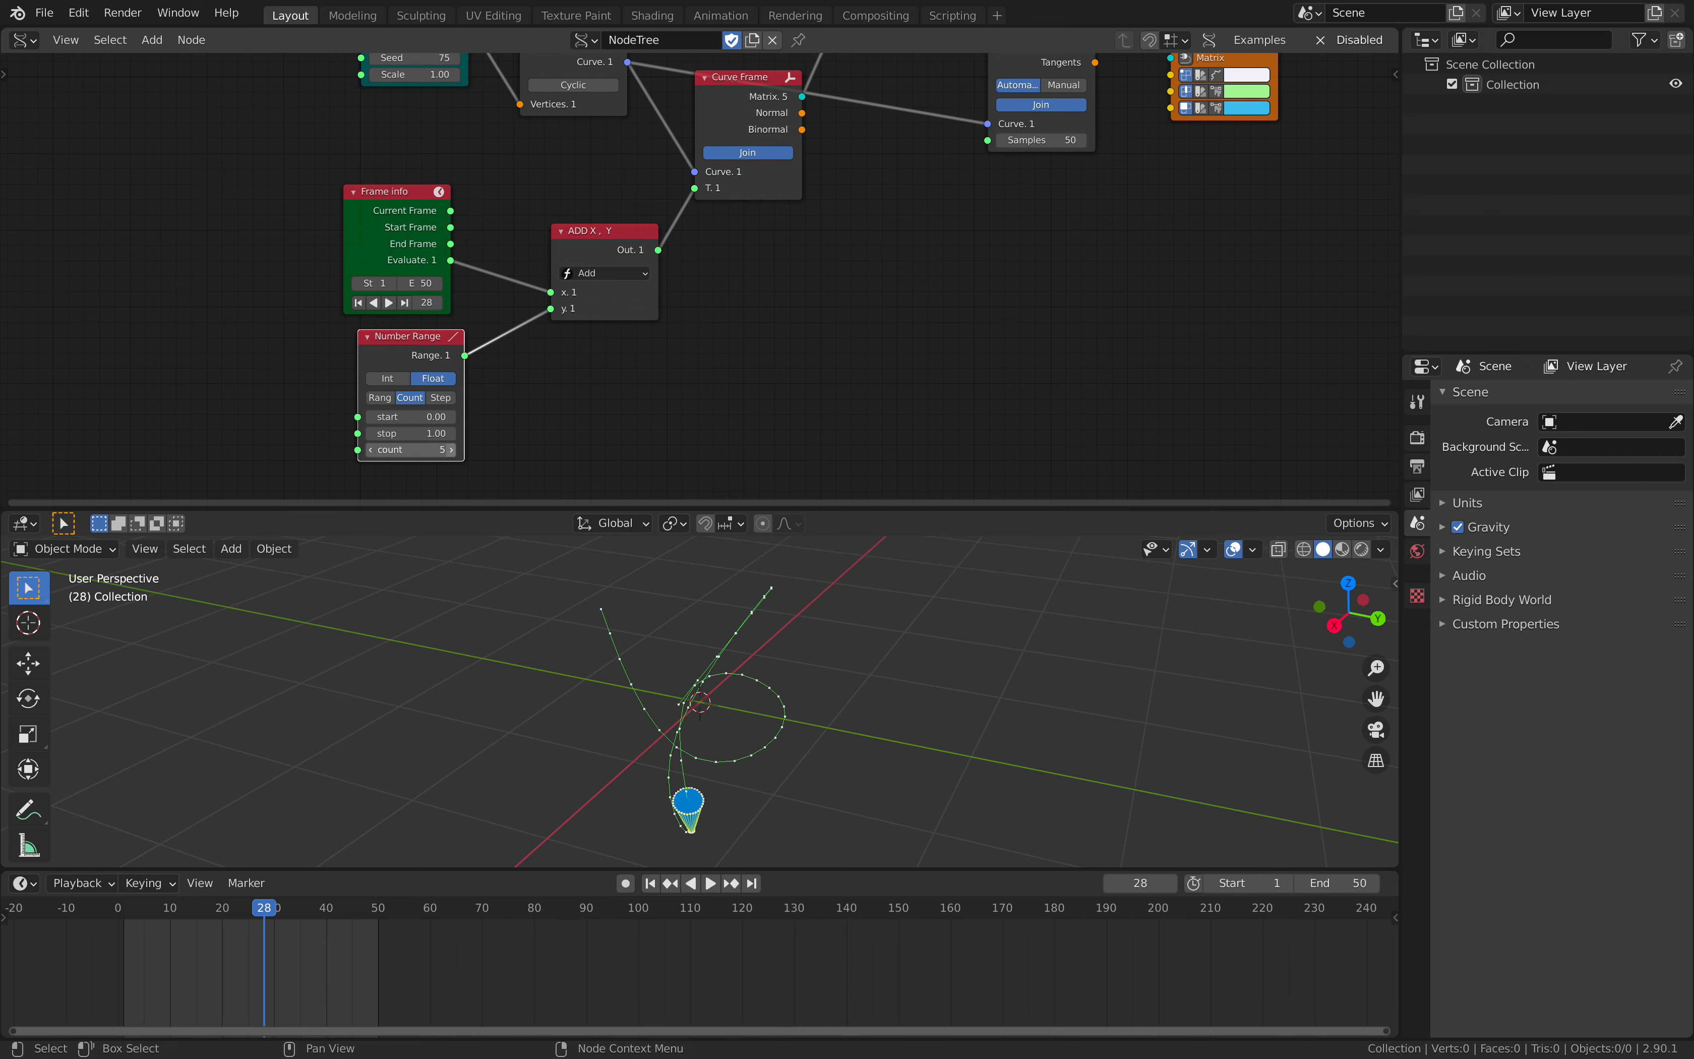
pyautogui.click(370, 450)
pyautogui.moveTo(782, 337); pyautogui.dragTo(777, 402, button='middle')
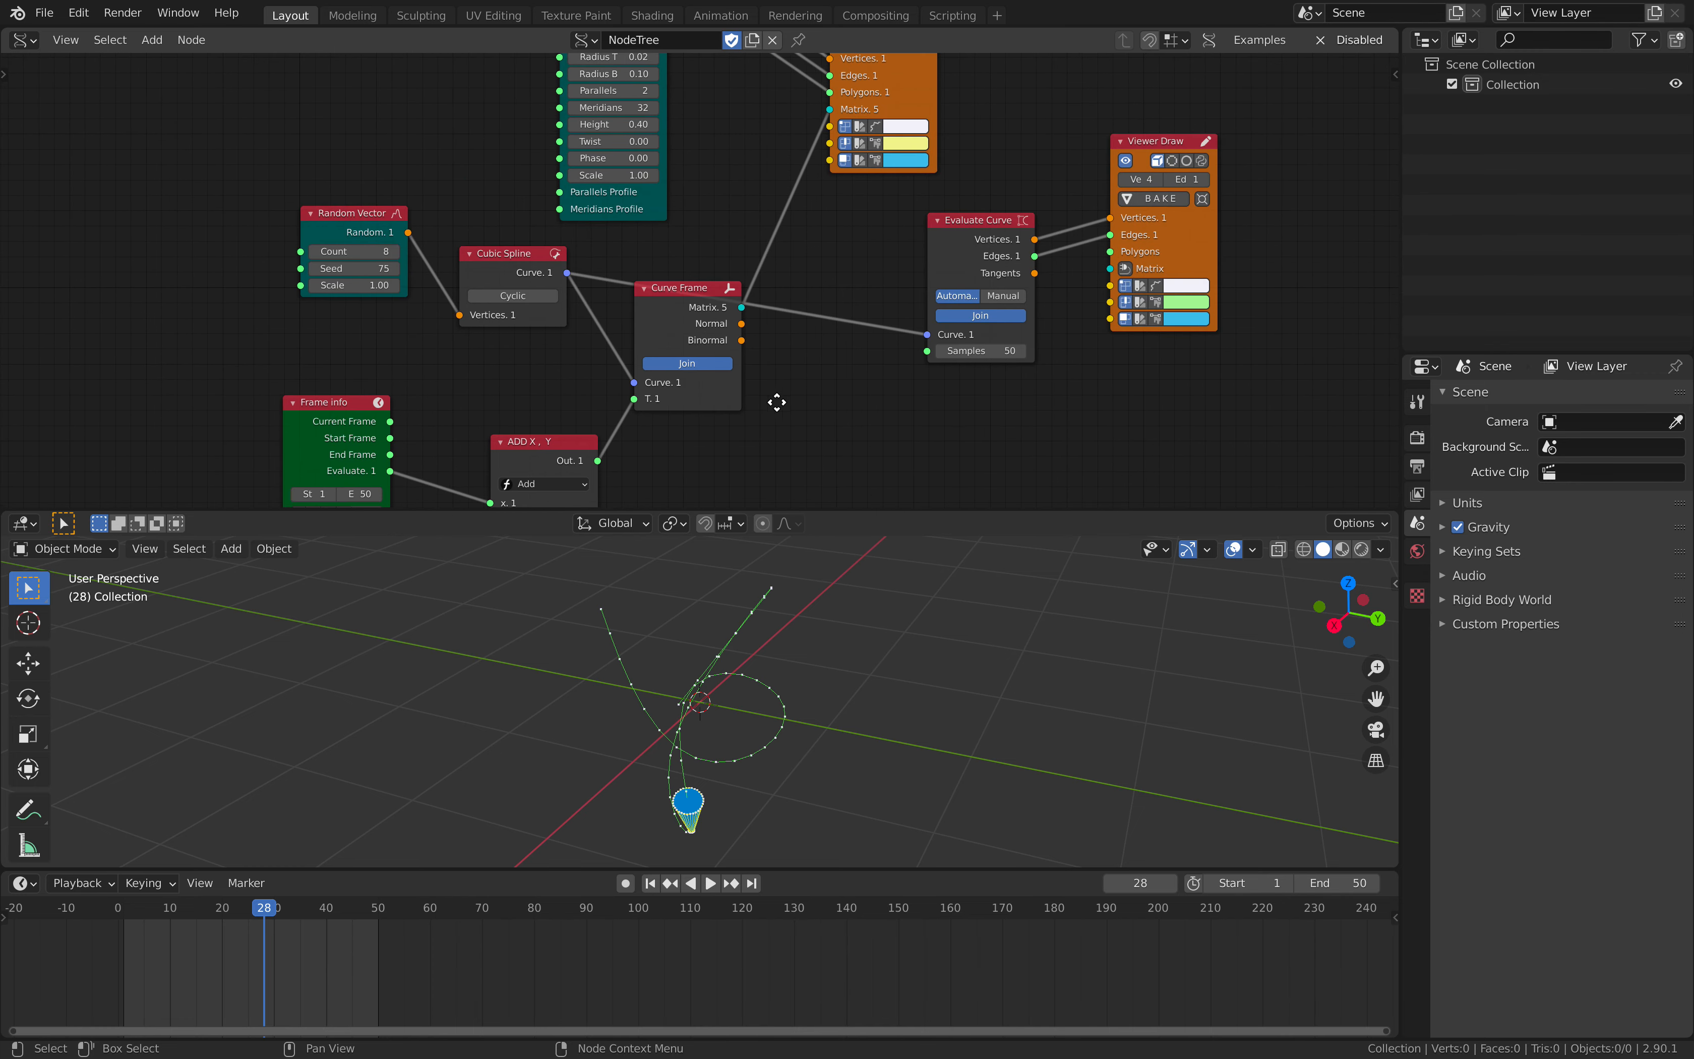
pyautogui.moveTo(765, 304); pyautogui.dragTo(745, 465, button='middle')
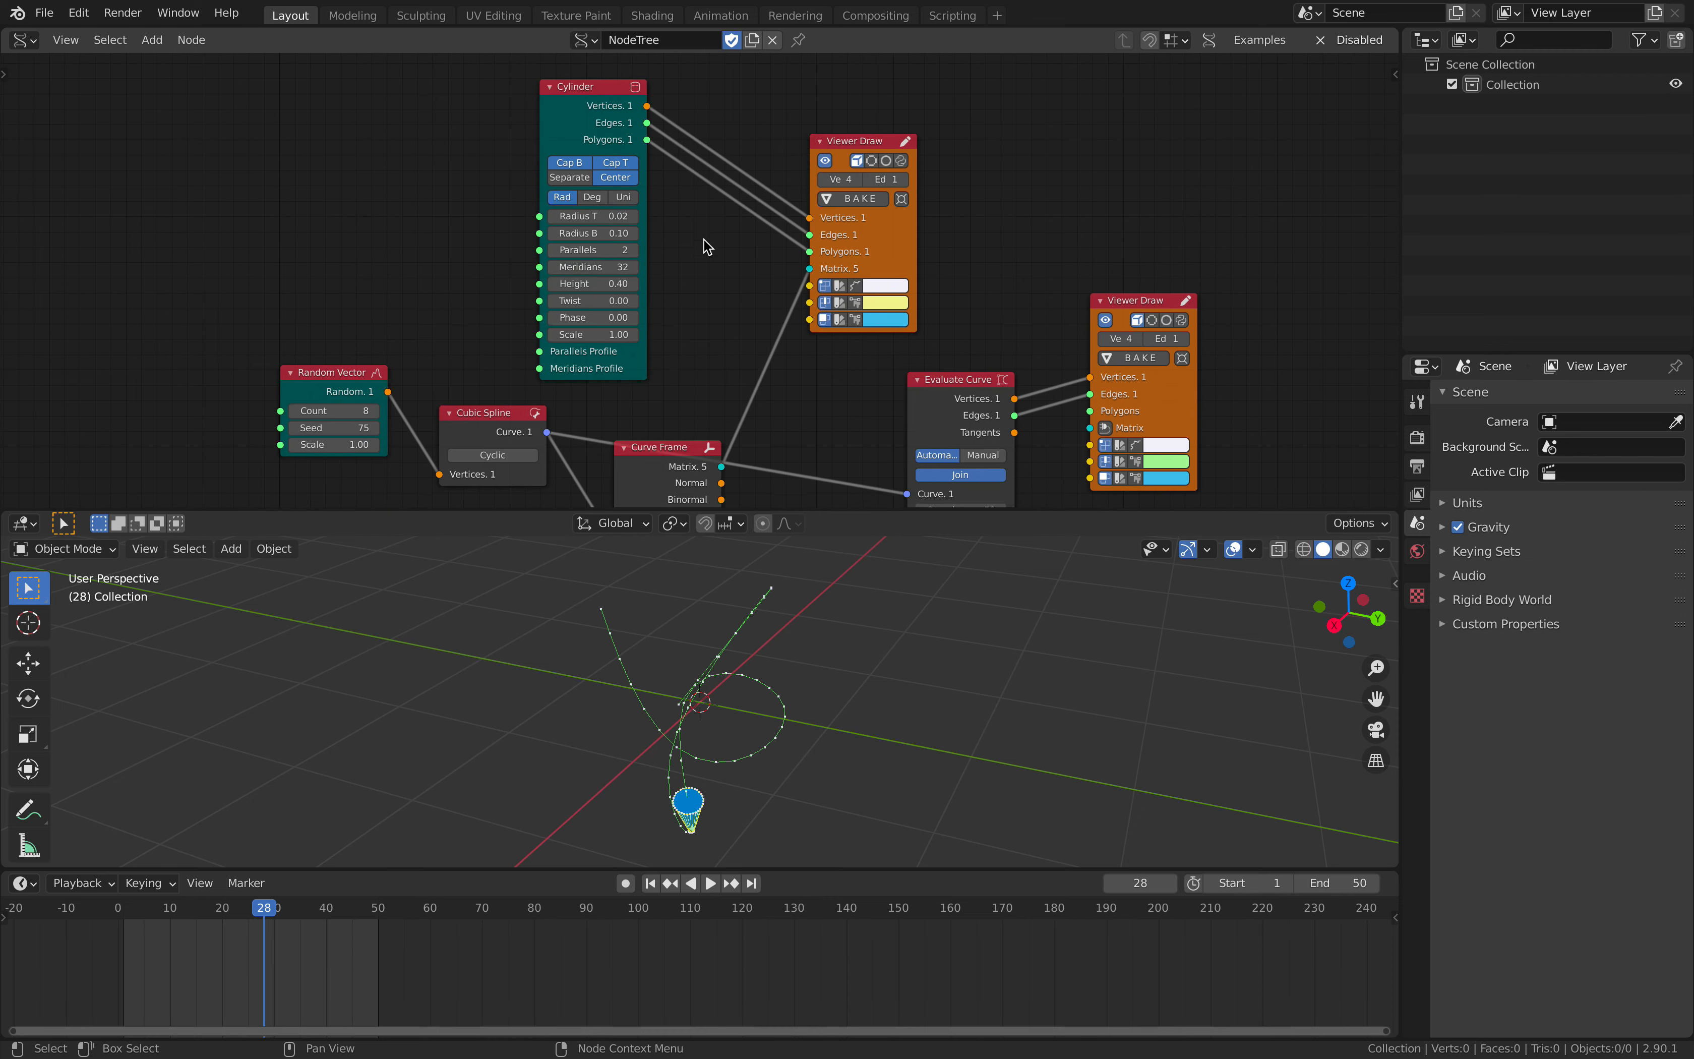
# - Shift the cones' Viewer Draw node slightly up and away from the Cylinder node, then briefly play the animation from a new viewing angle
pyautogui.moveTo(860, 240); pyautogui.dragTo(884, 230)
pyautogui.moveTo(730, 813)
pyautogui.mouseDown(button='middle')
pyautogui.moveTo(793, 783)
pyautogui.moveTo(848, 788)
pyautogui.mouseUp(button='middle')
pyautogui.press('space')
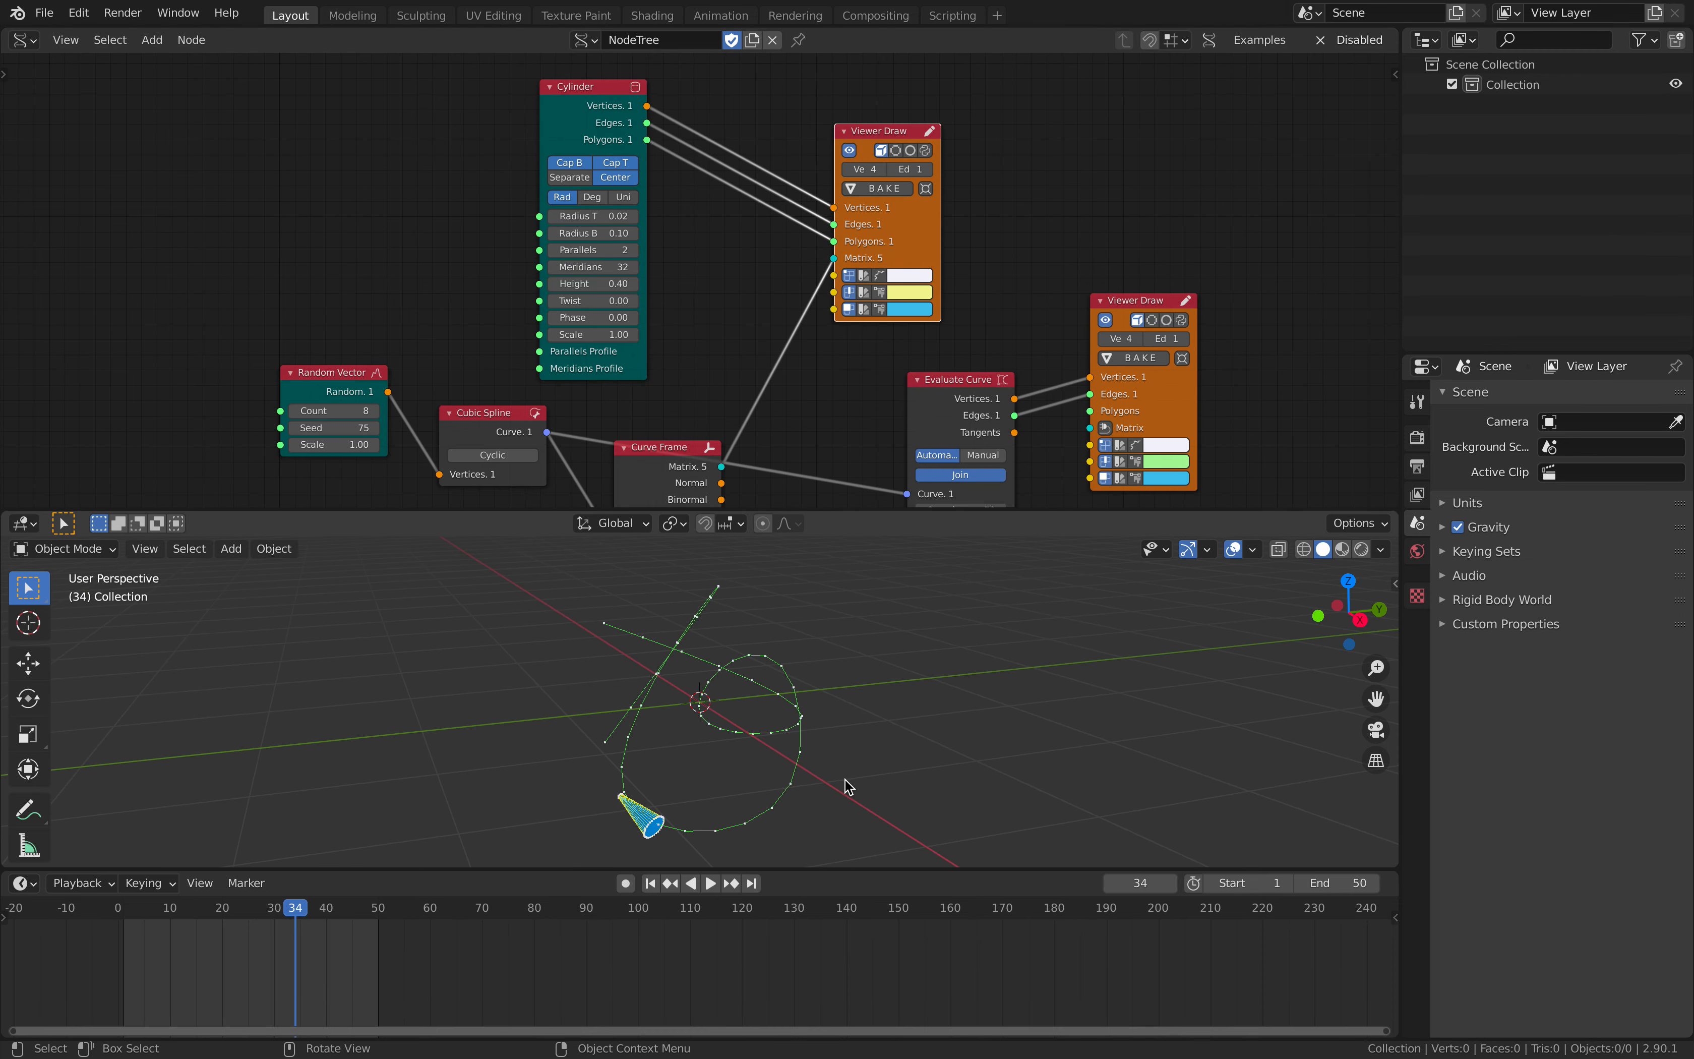
pyautogui.press('space')
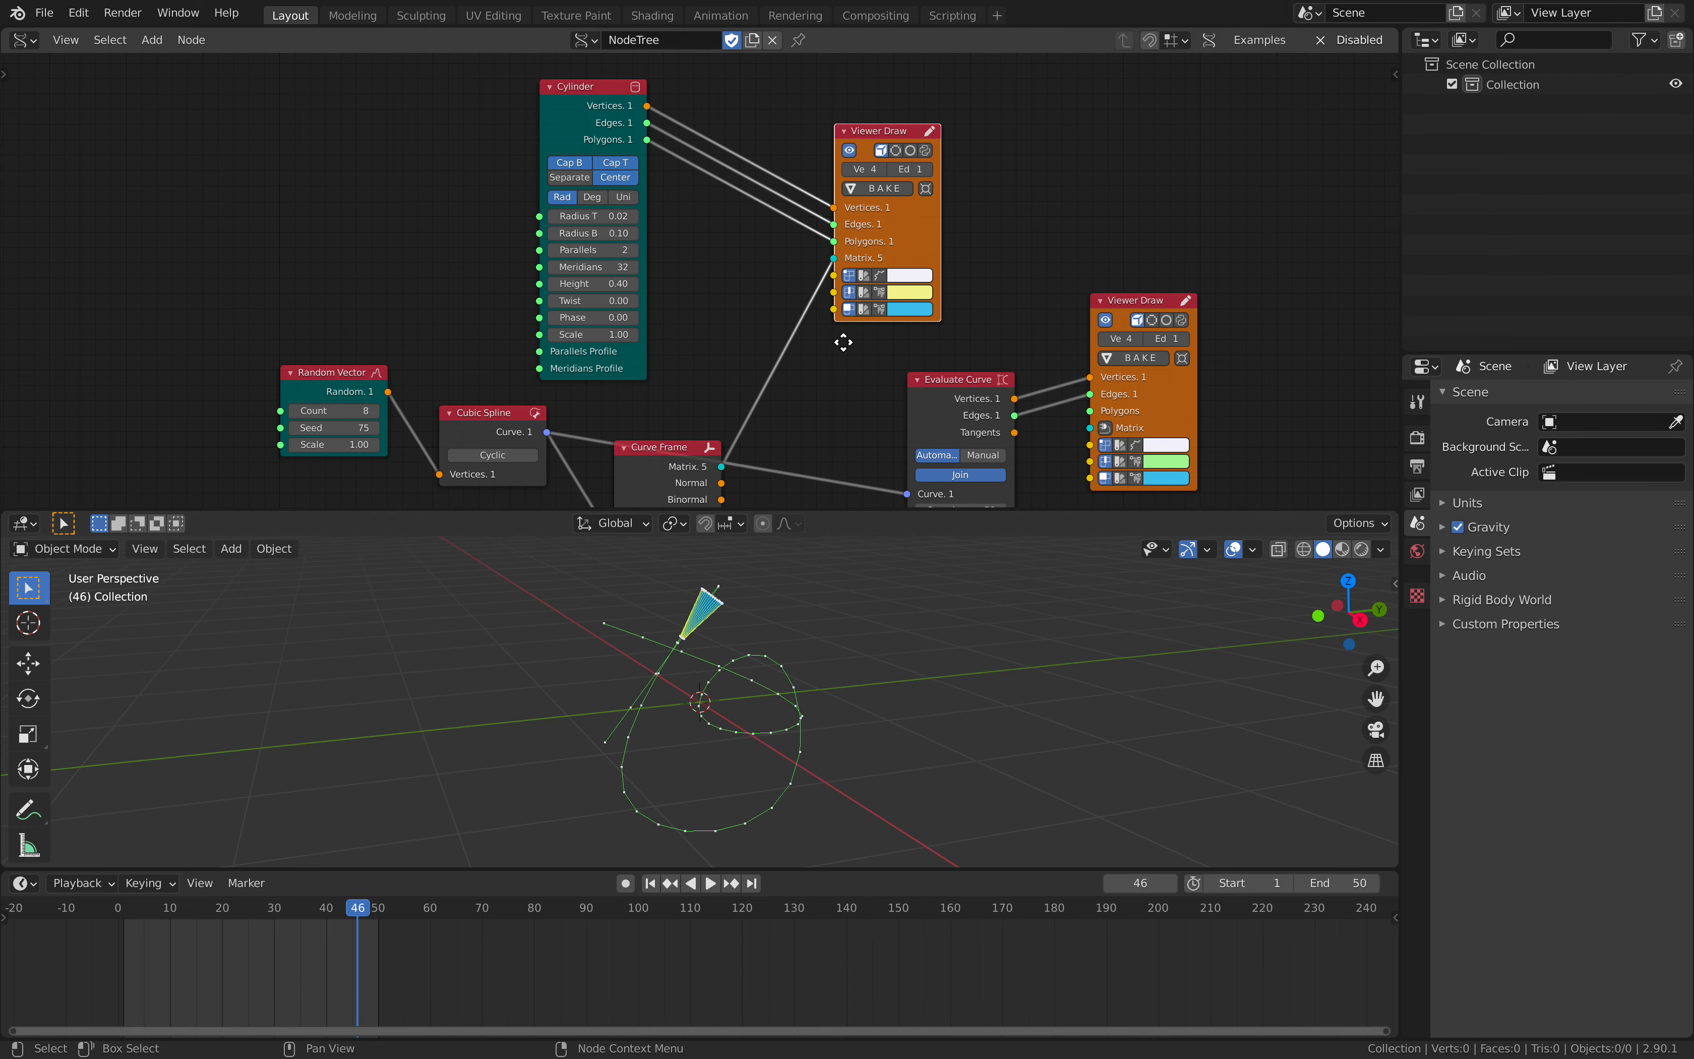
# - Add a Stethoscope MK2 node beside the Add node and connect the Add node's Out to its Data input
pyautogui.moveTo(843, 341); pyautogui.dragTo(885, 156, button='middle')
pyautogui.scroll(2, 762, 281)
pyautogui.moveTo(730, 374); pyautogui.dragTo(776, 328, button='middle')
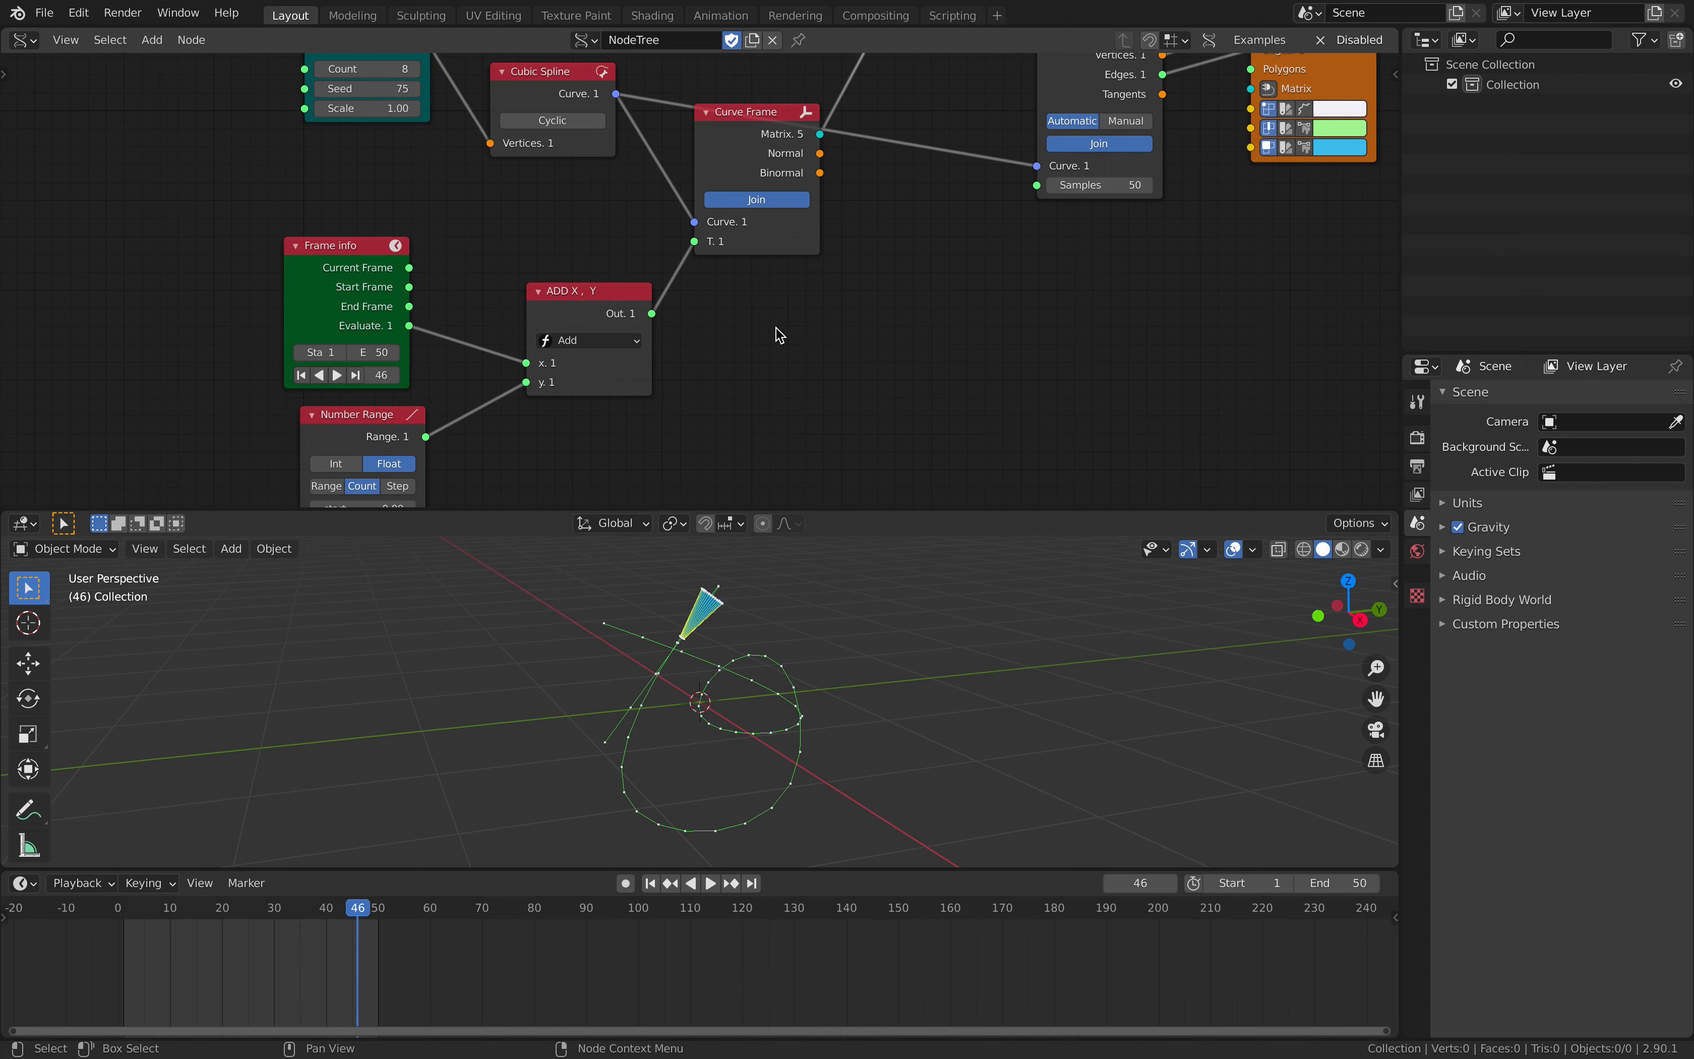
pyautogui.hotkey('shift', 'a')
pyautogui.write('ste')
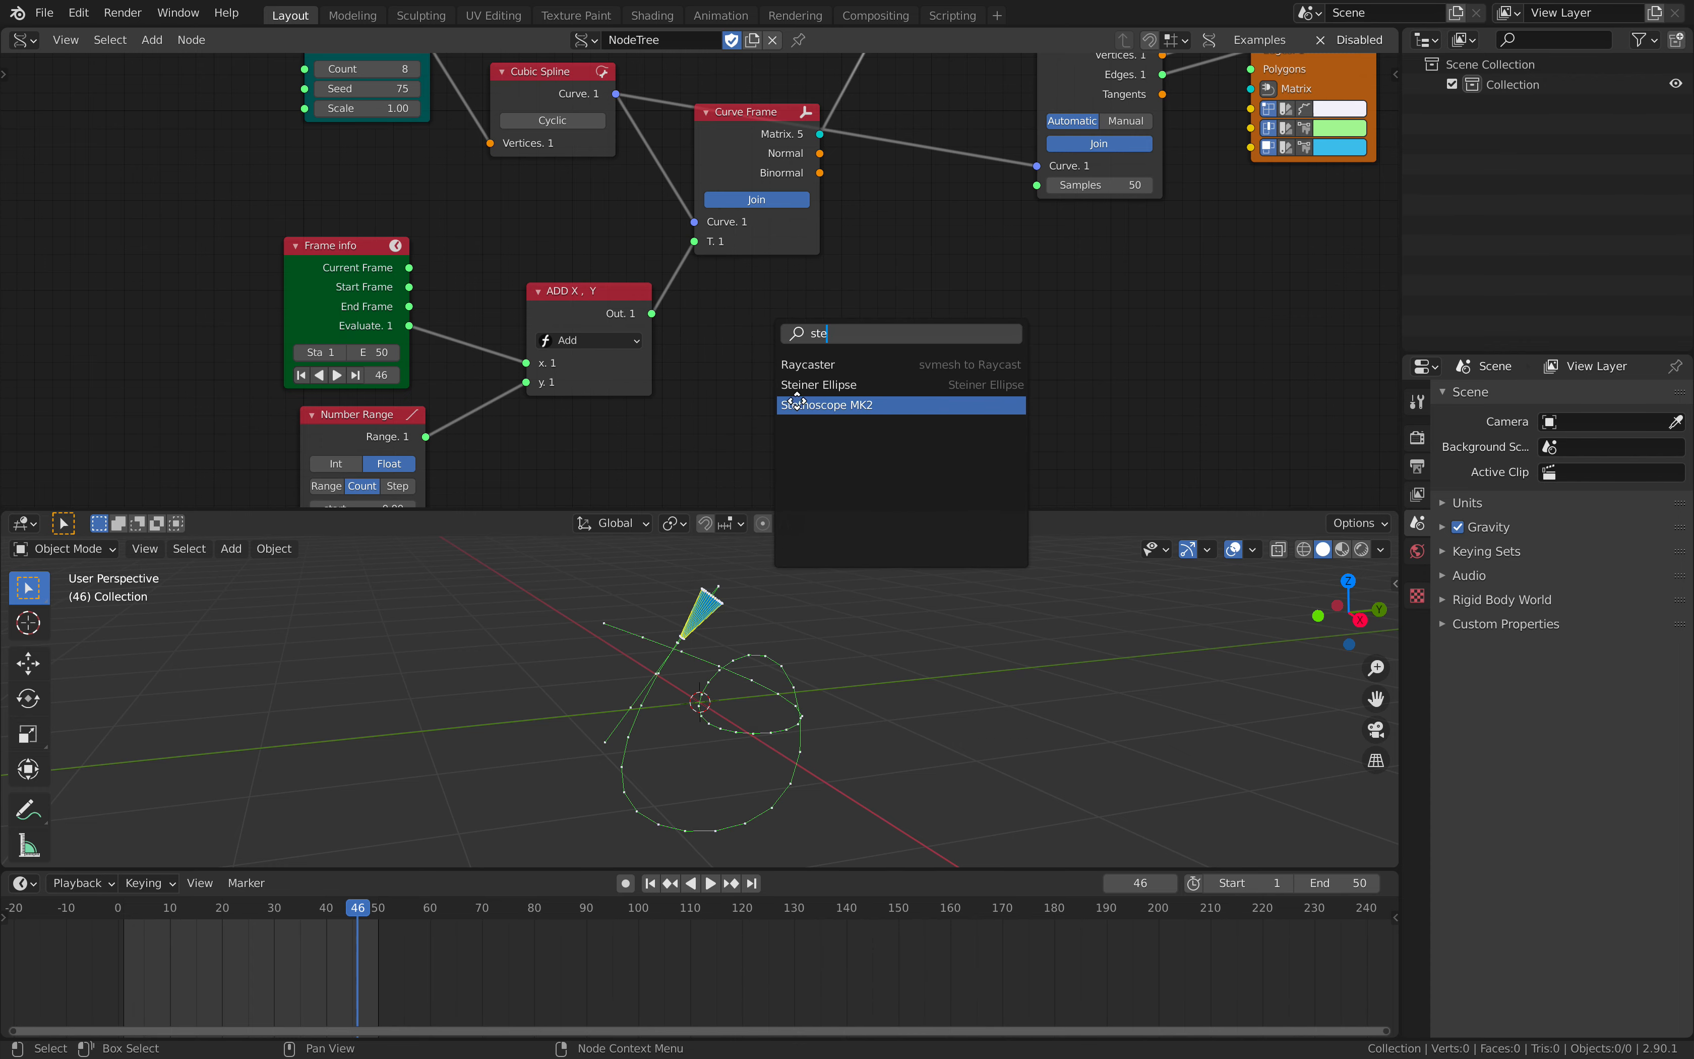
pyautogui.click(797, 402)
pyautogui.click(830, 347)
pyautogui.moveTo(652, 313); pyautogui.dragTo(803, 457)
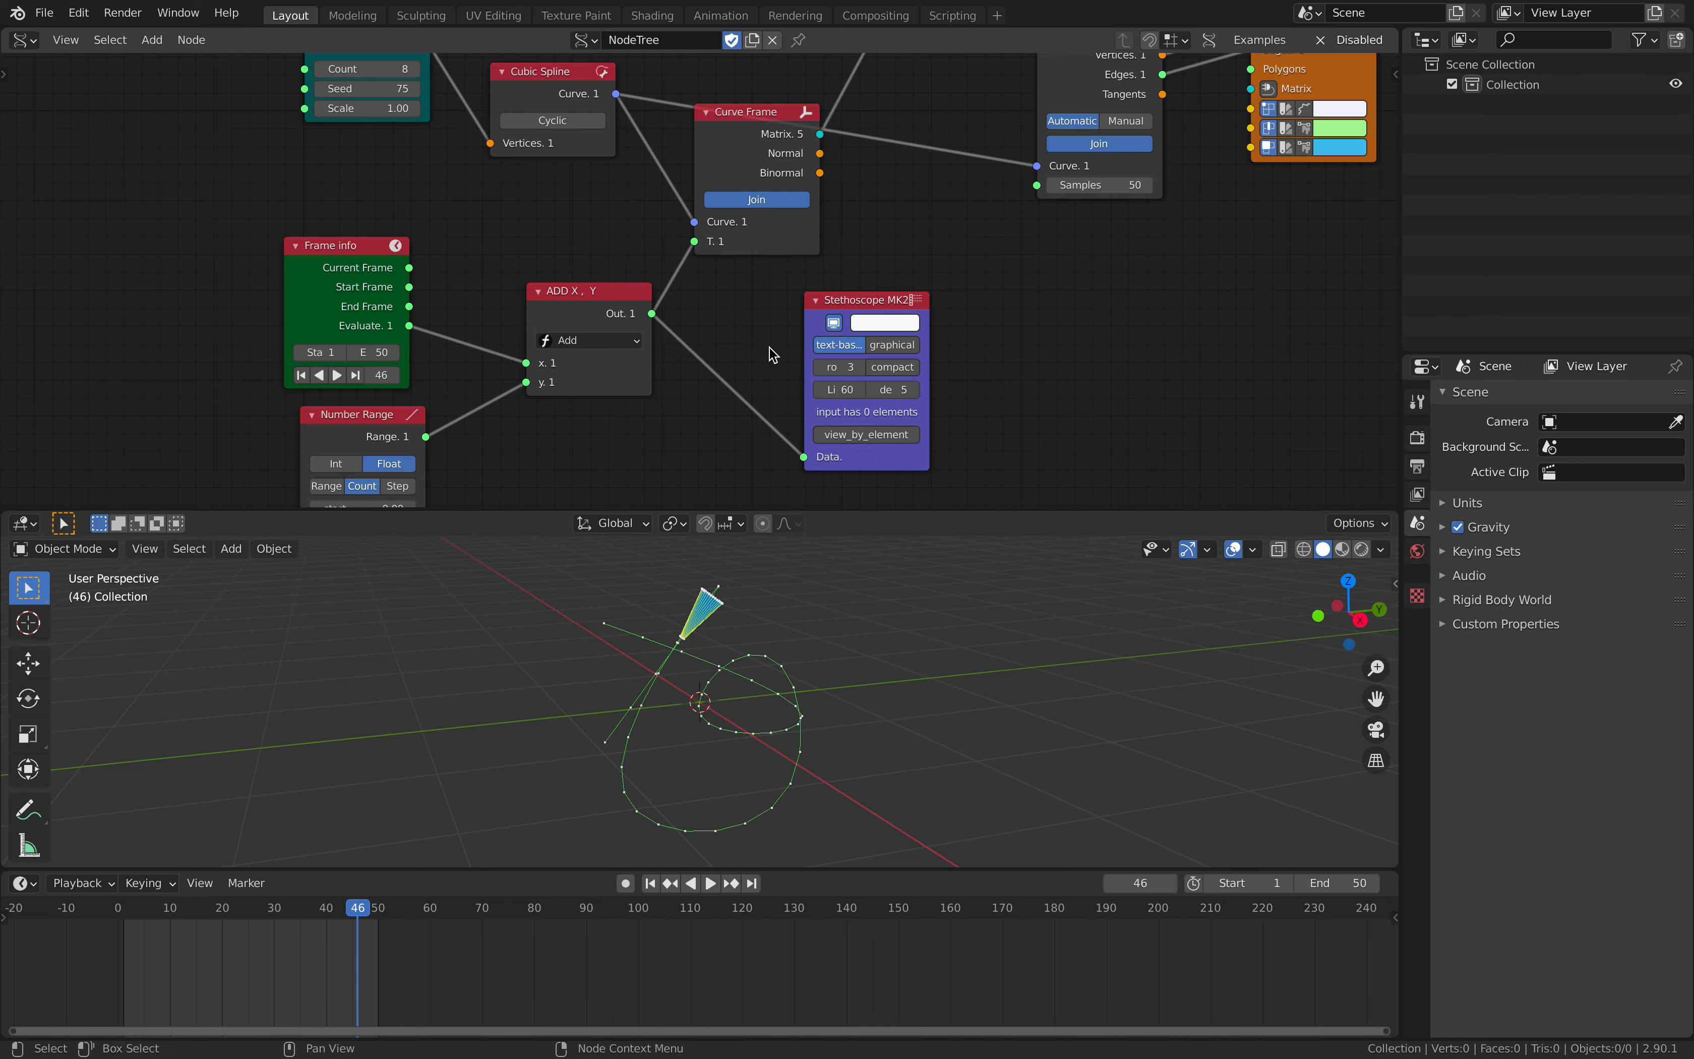
# - Play the animation briefly and examine the Add node's output values beside the Stethoscope
pyautogui.press('space')
pyautogui.press('space')
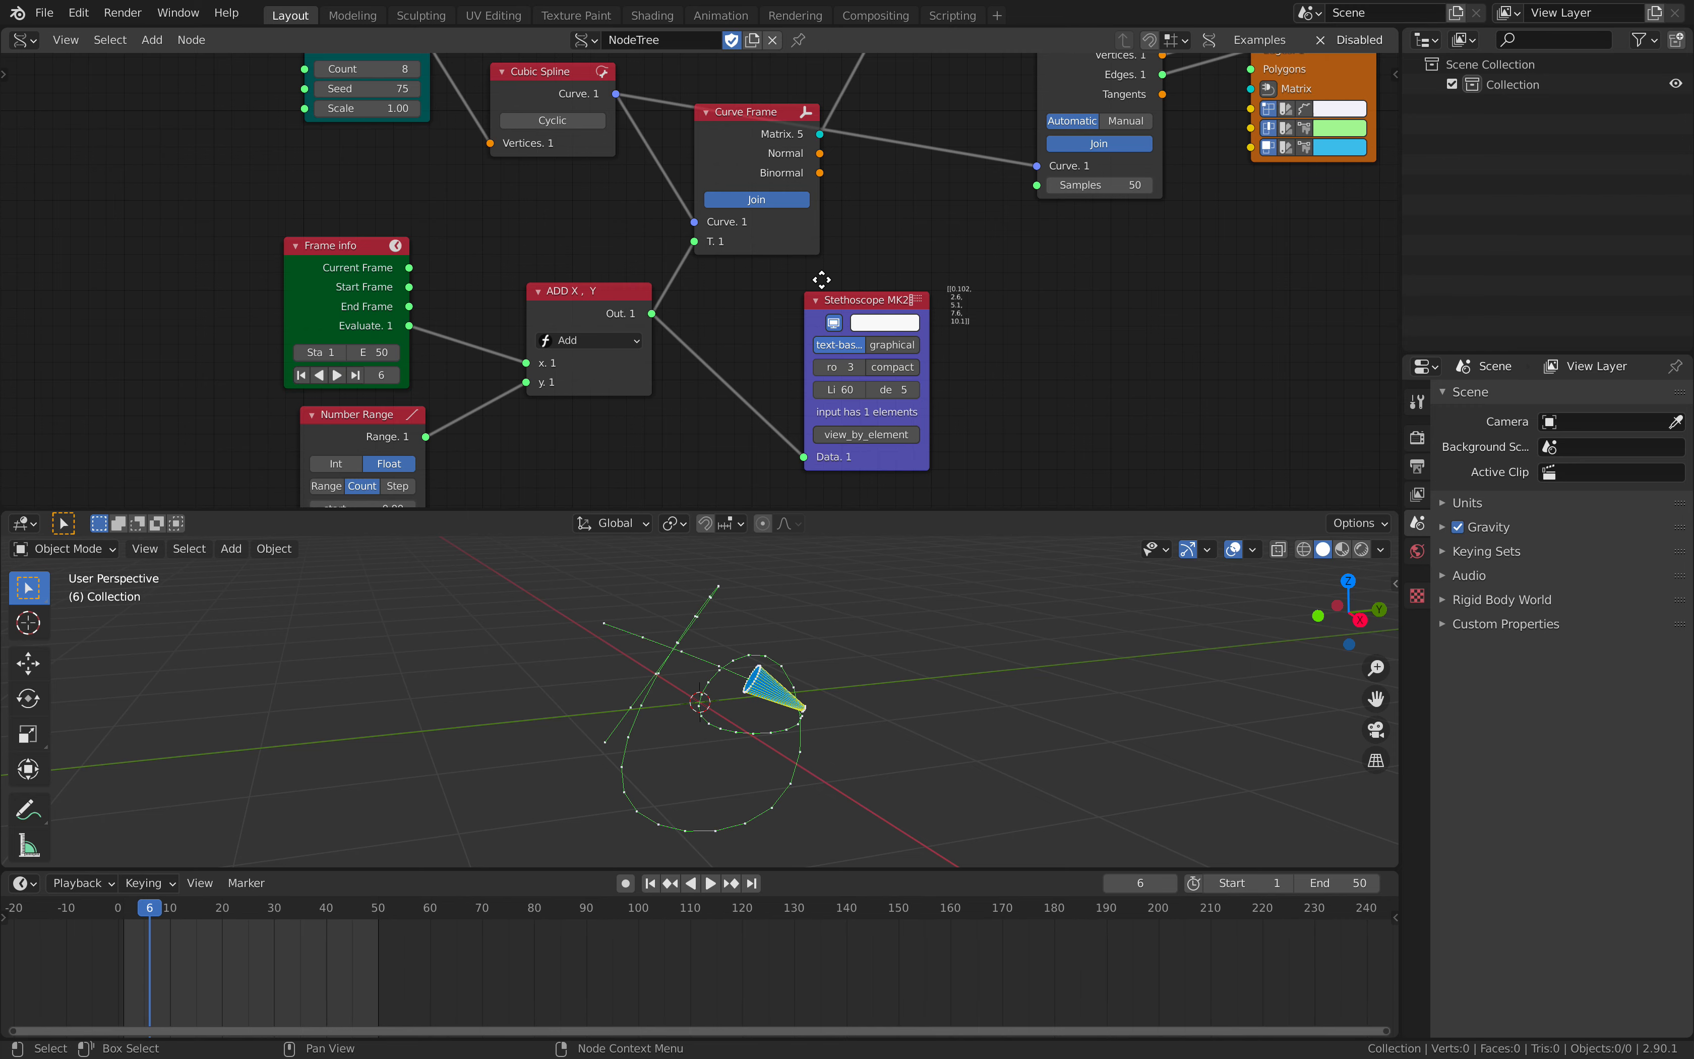
pyautogui.scroll(2, 896, 288)
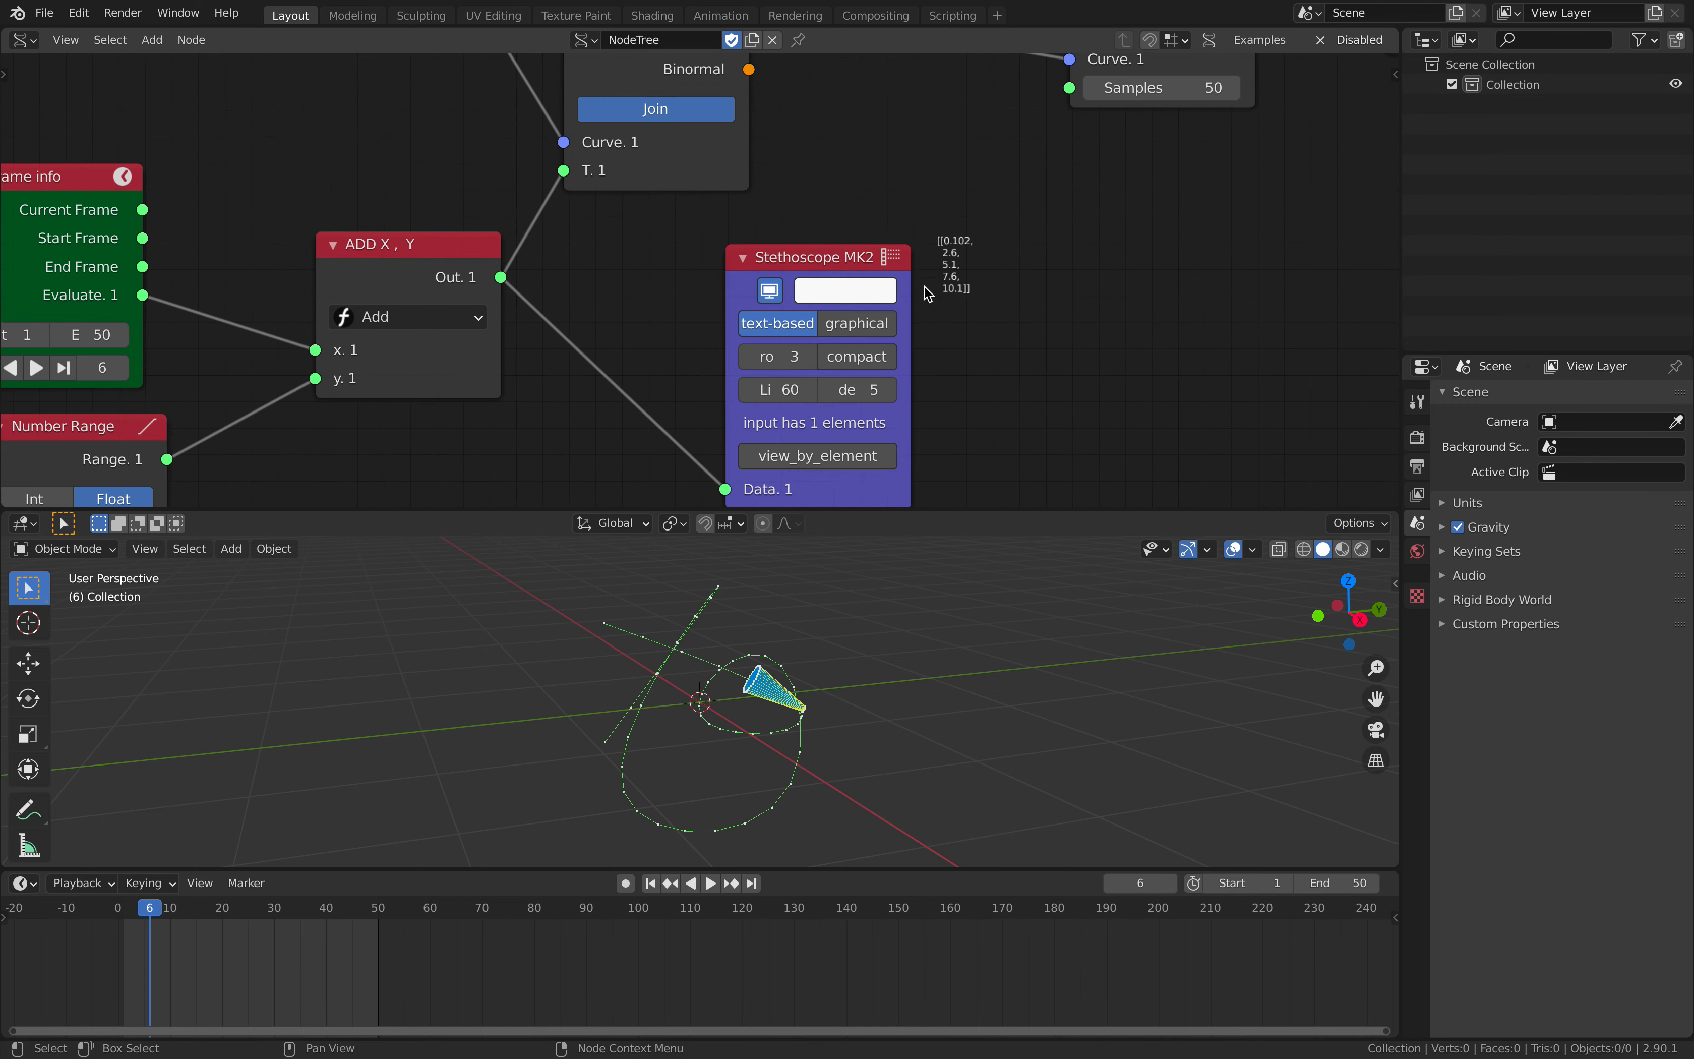
pyautogui.scroll(-1, 773, 267)
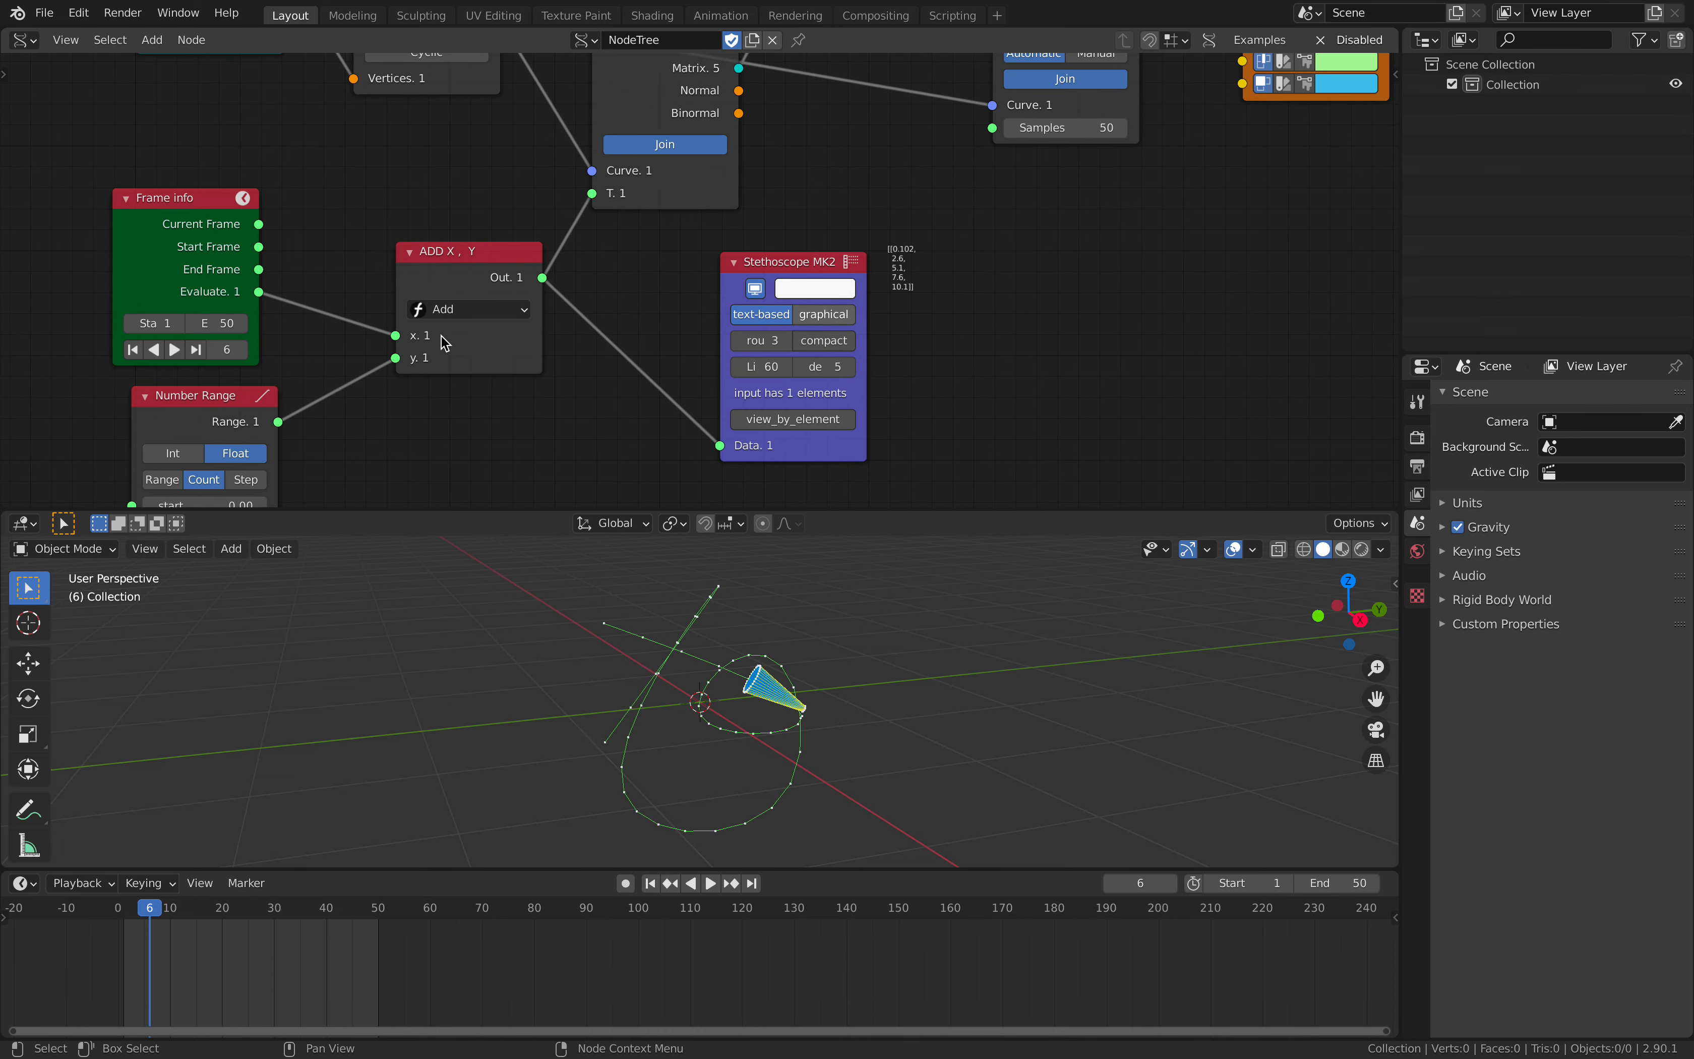
# - Move the Frame Info node aside and insert a duplicate of the Add node on the link from Evaluate to the Add node
pyautogui.moveTo(140, 195); pyautogui.dragTo(74, 185)
pyautogui.moveTo(274, 251); pyautogui.dragTo(370, 216, button='middle')
pyautogui.click(1334, 887)
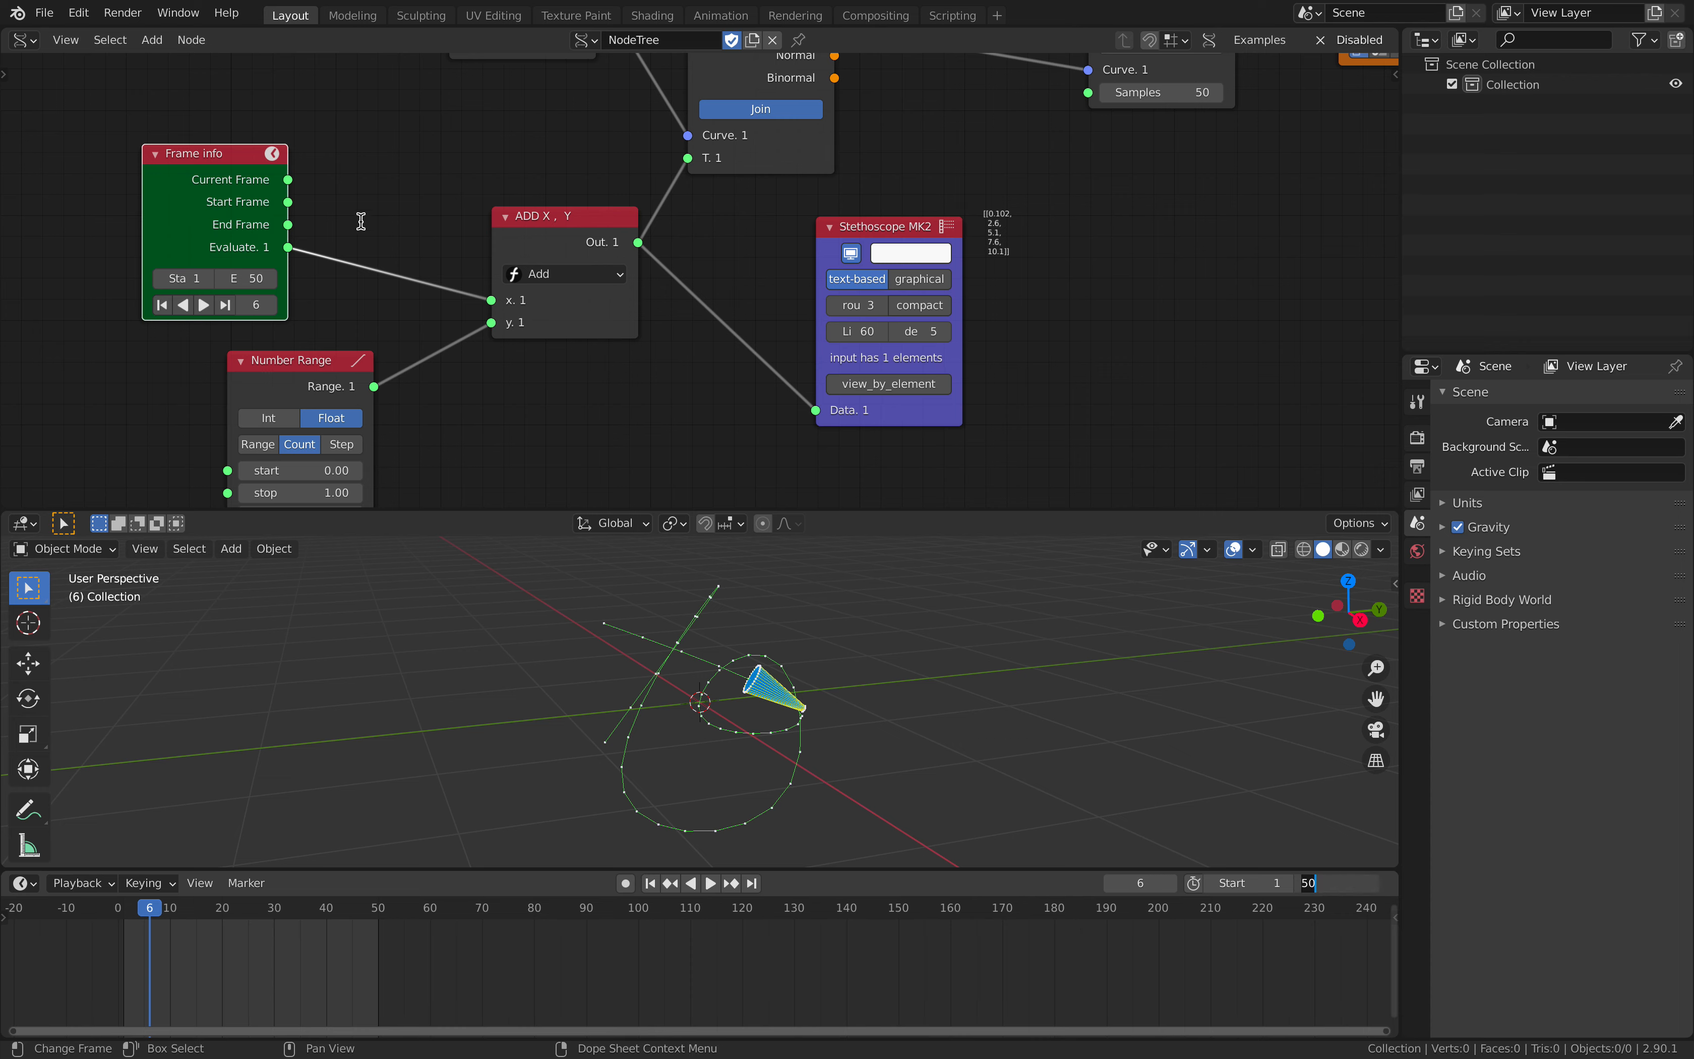
pyautogui.press('Return')
pyautogui.click(534, 227)
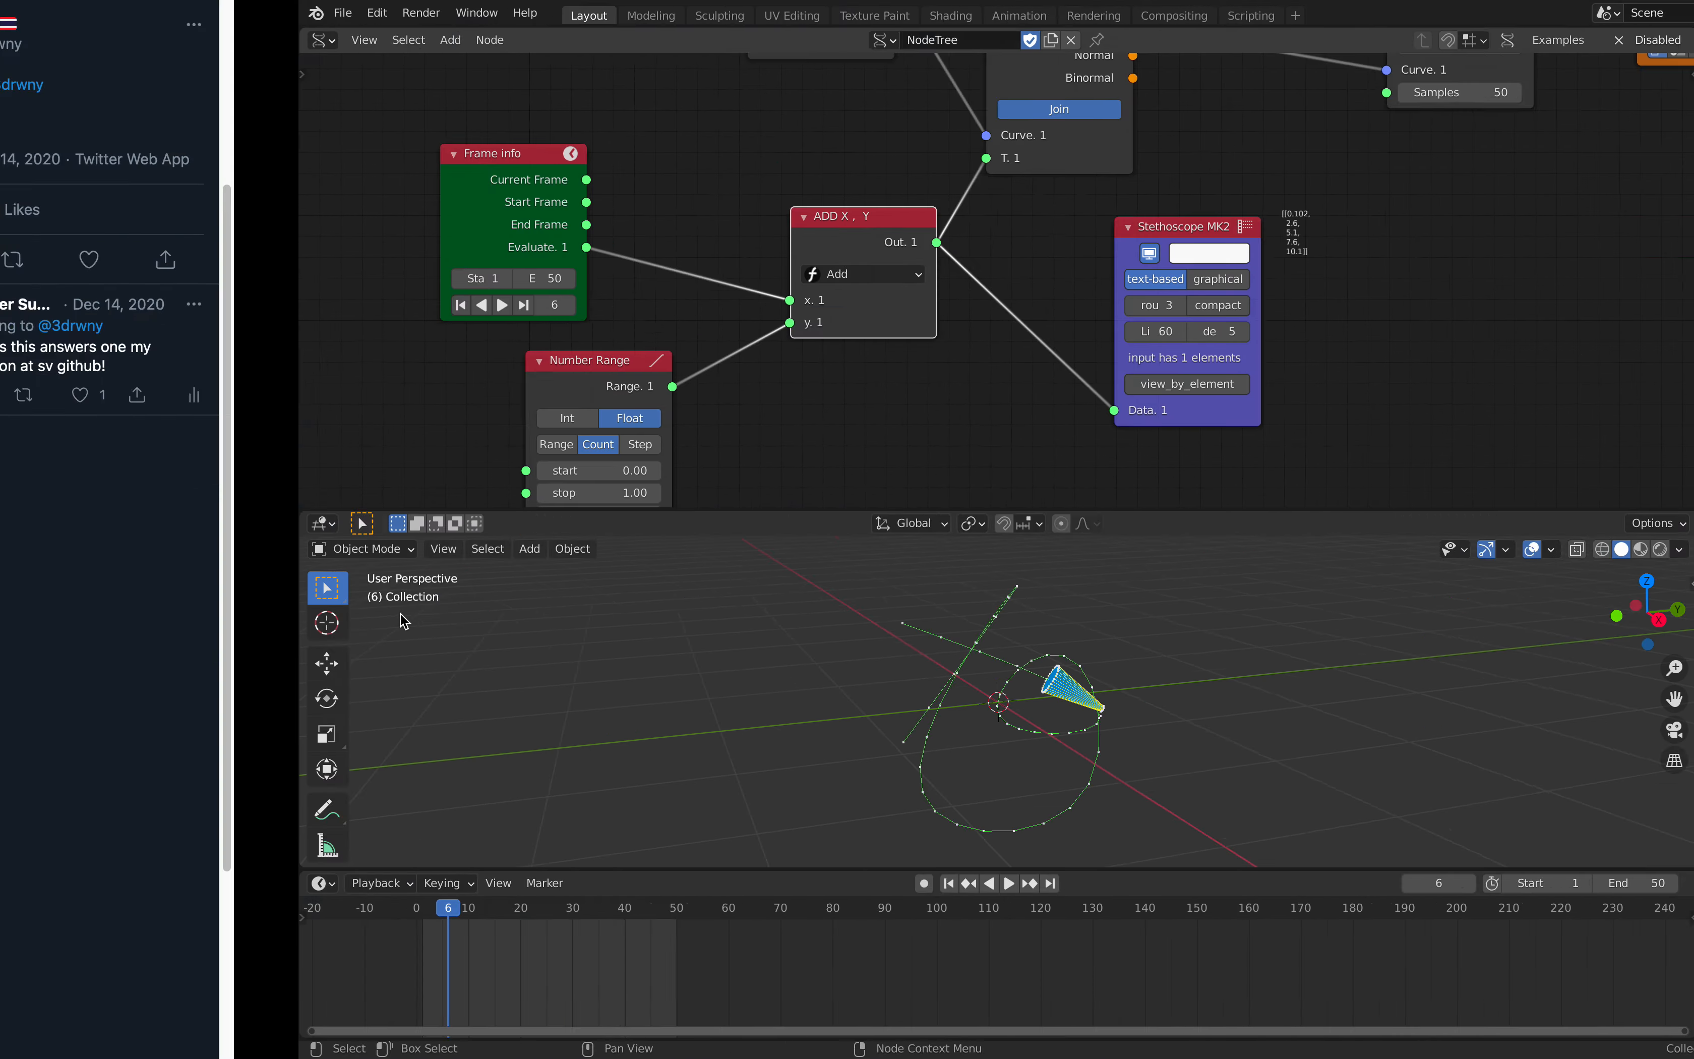
pyautogui.hotkey('shift', 'd')
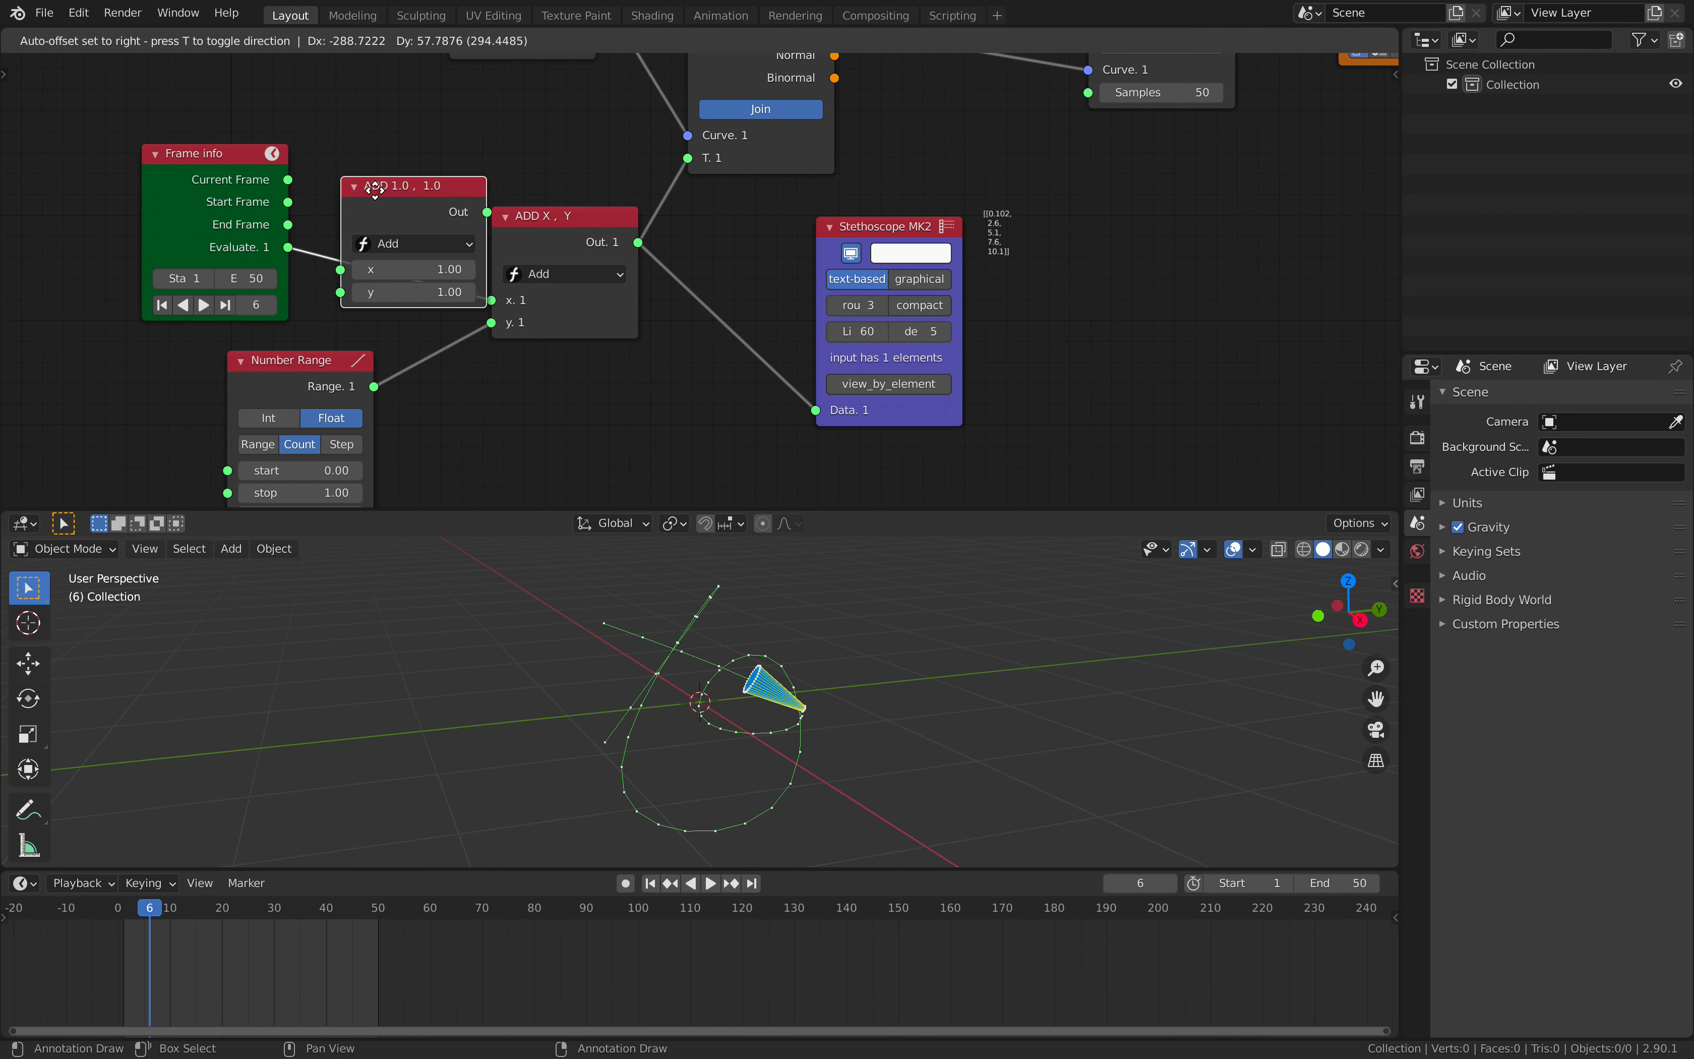
pyautogui.click(422, 195)
# - Switch the duplicated math node to Multiply with y set to 0.10, then play the animation briefly to check it
pyautogui.click(428, 241)
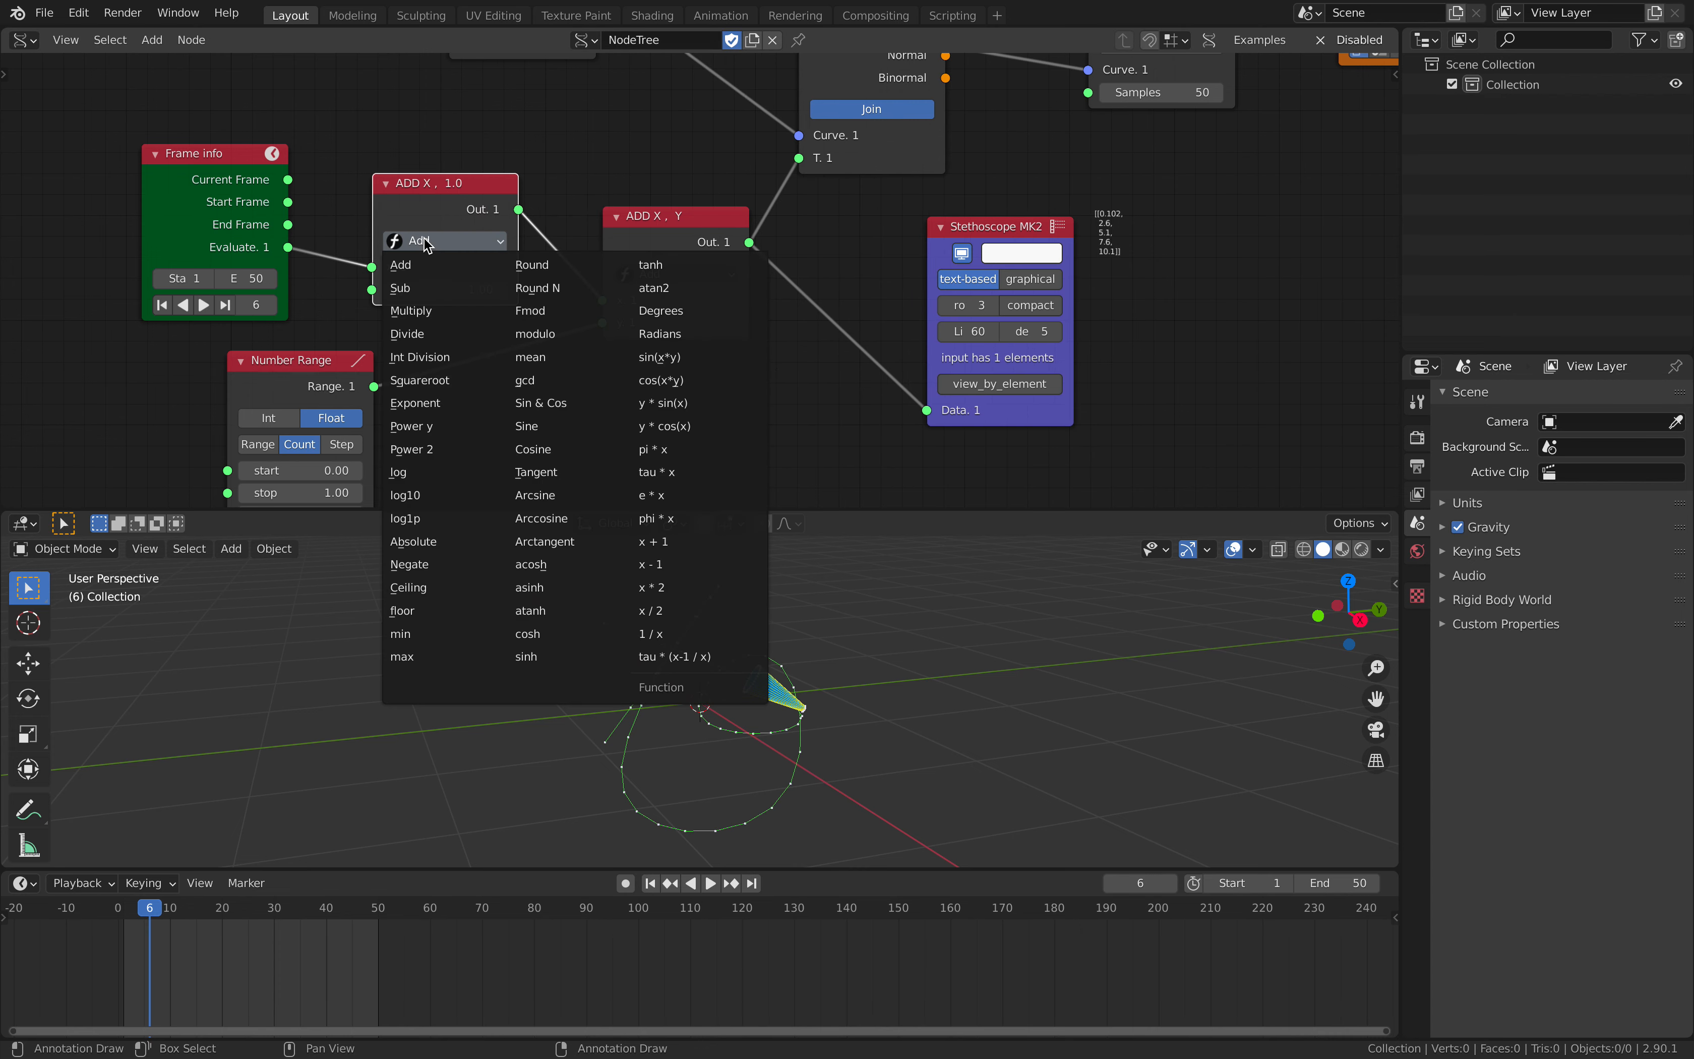
pyautogui.click(420, 310)
pyautogui.click(446, 294)
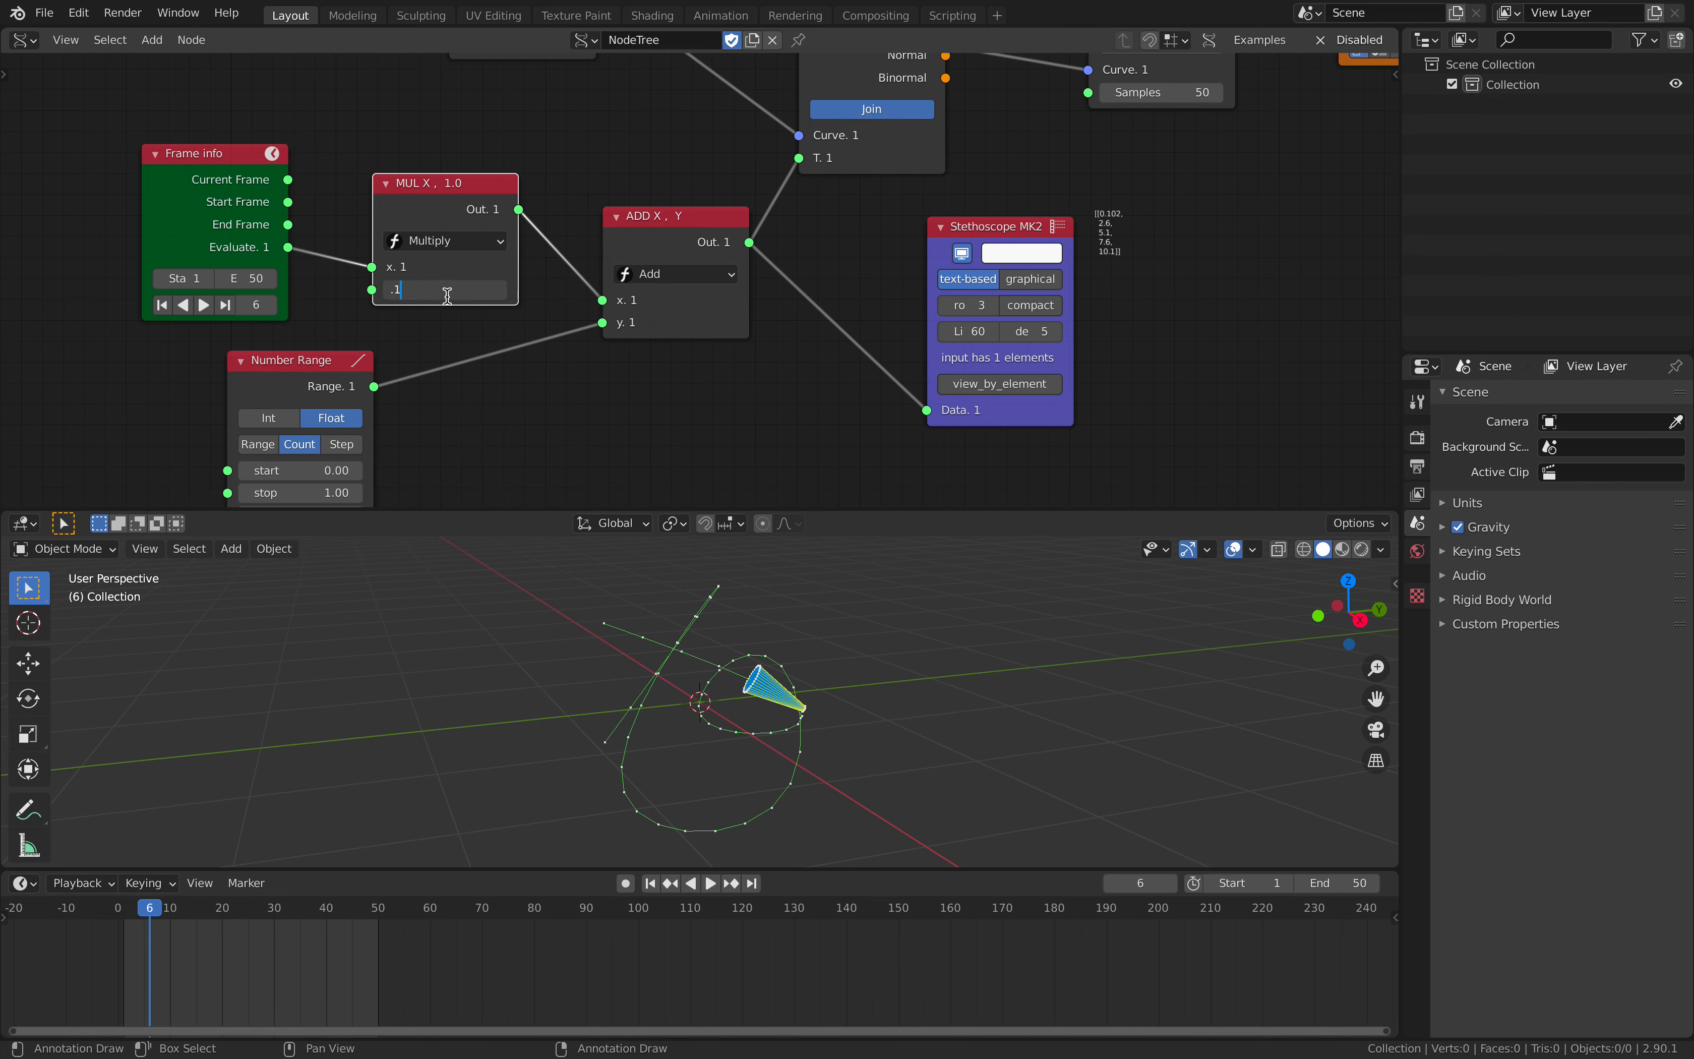
pyautogui.press('space')
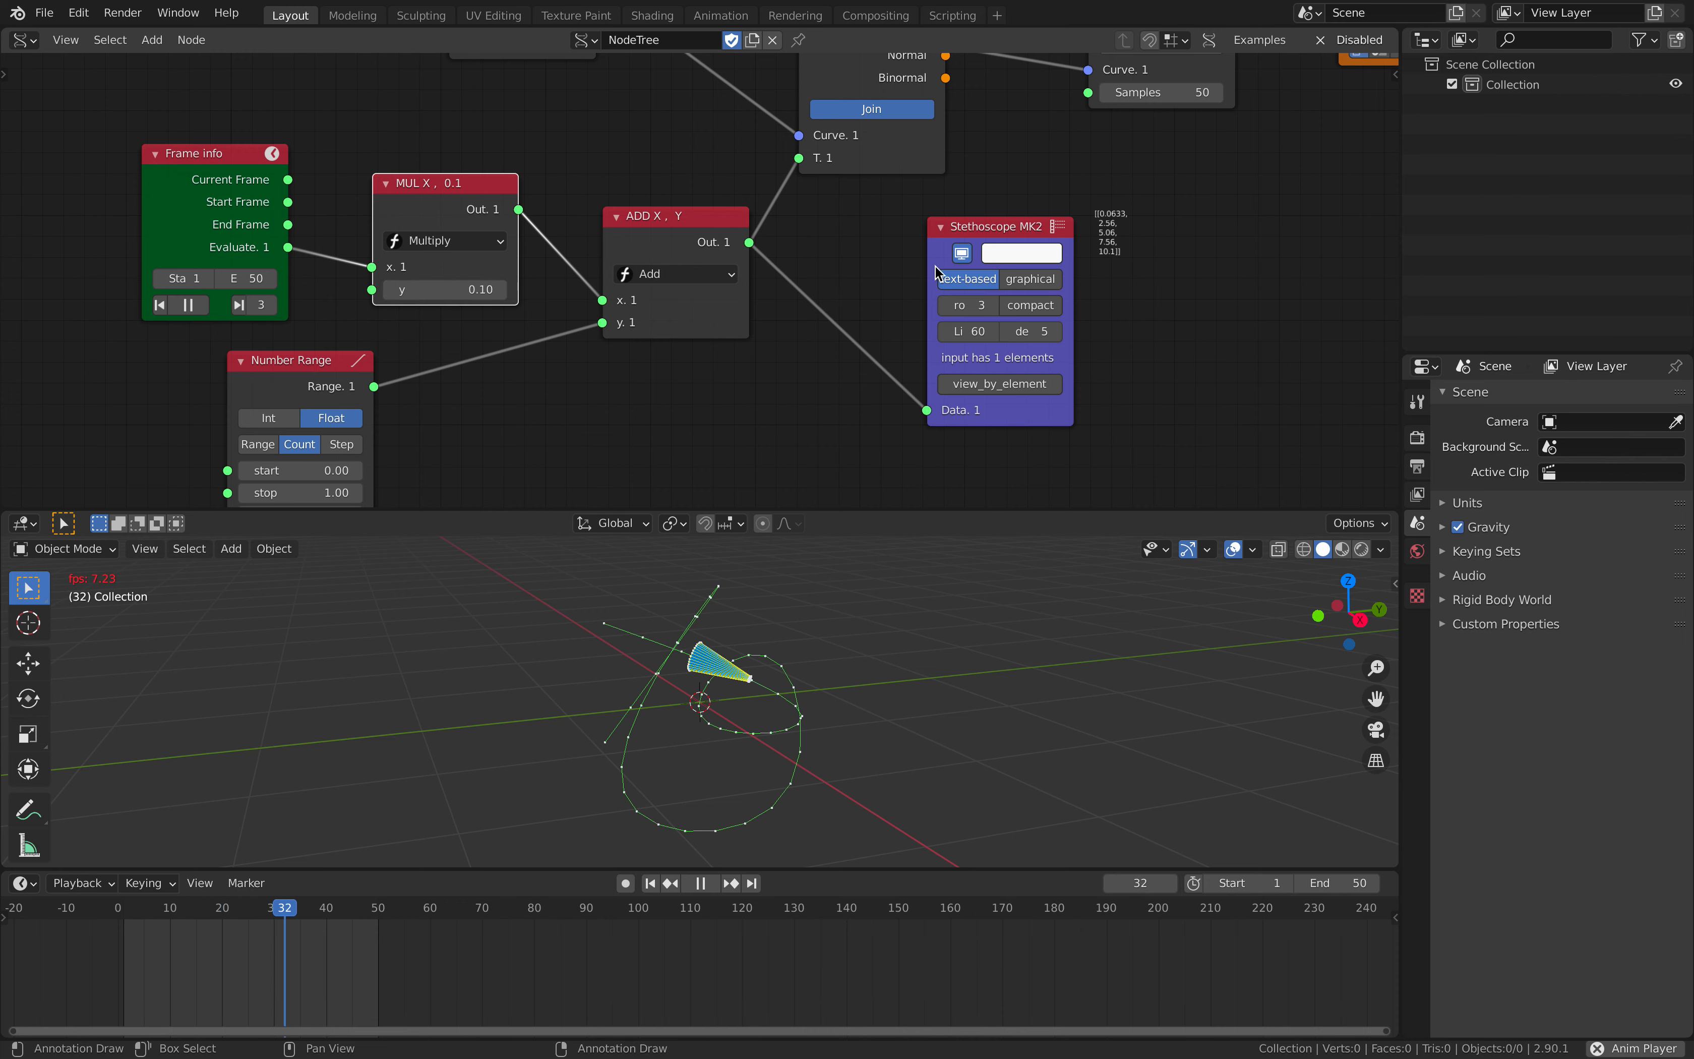
pyautogui.press('space')
# - Try raising the Number Range node's count and reset it to 5
pyautogui.moveTo(478, 445); pyautogui.dragTo(477, 408, button='middle')
pyautogui.click(357, 483)
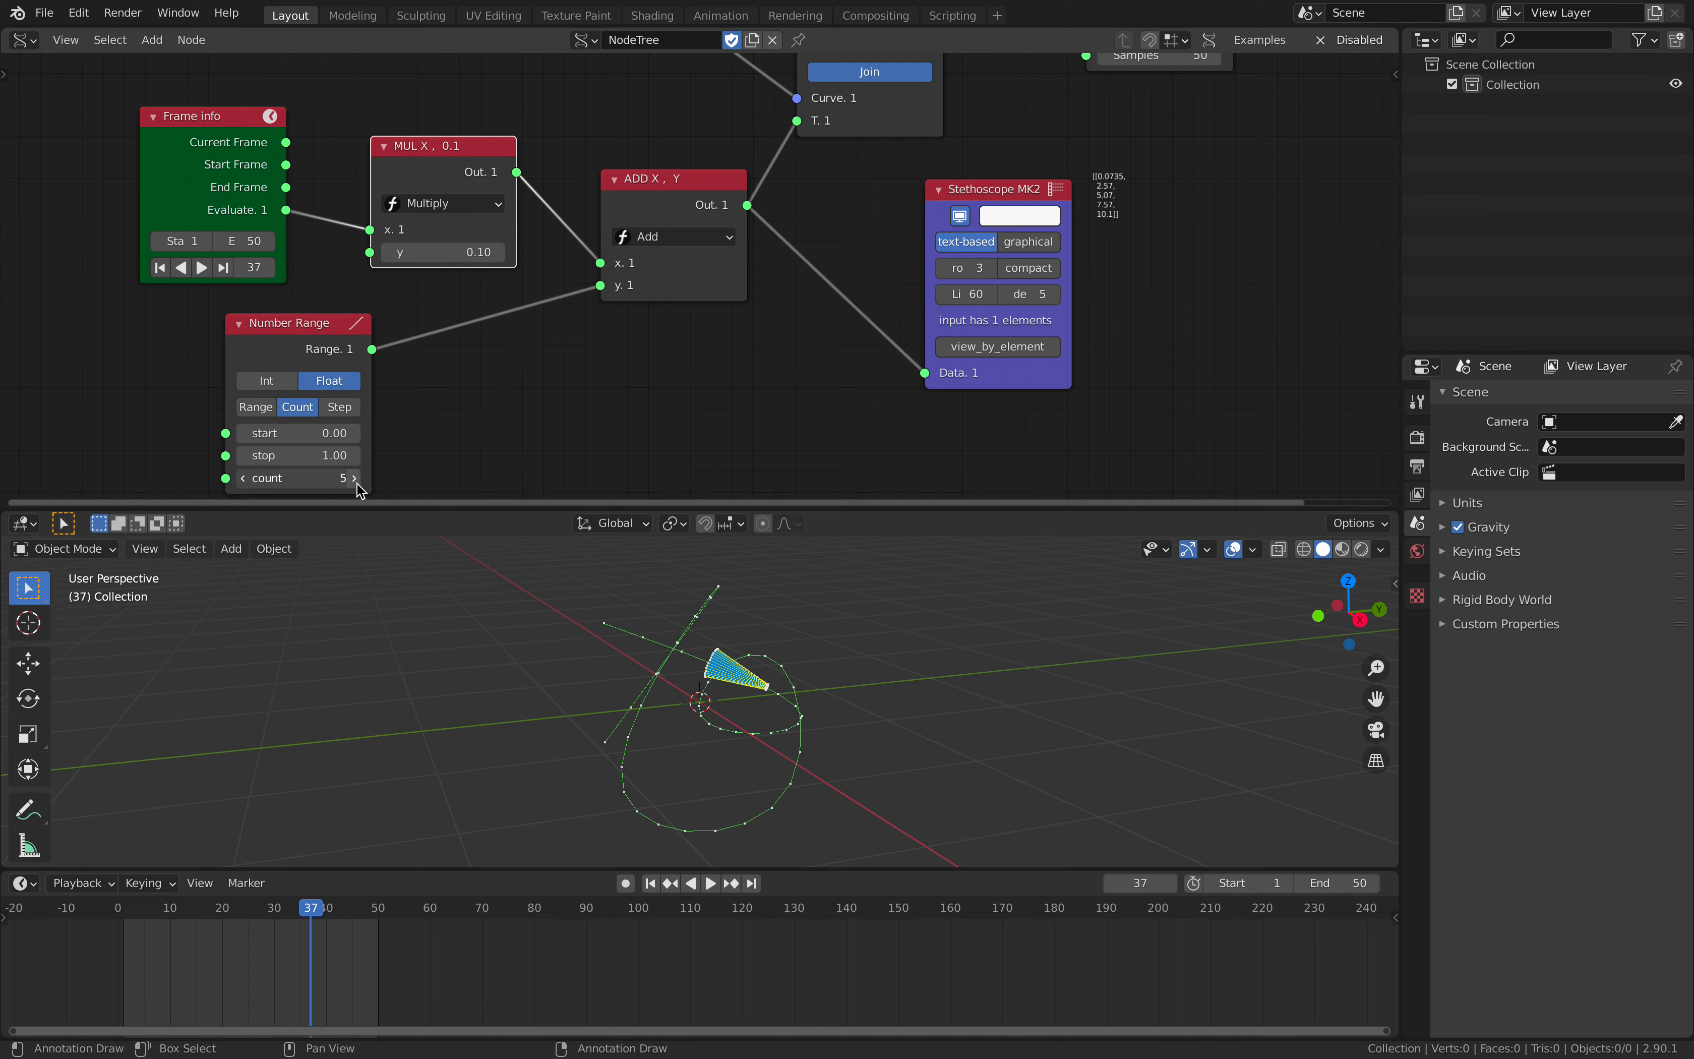
pyautogui.click(357, 483)
pyautogui.click(357, 483)
pyautogui.click(356, 483)
pyautogui.click(357, 483)
pyautogui.click(333, 482)
pyautogui.write('5')
pyautogui.press('Return')
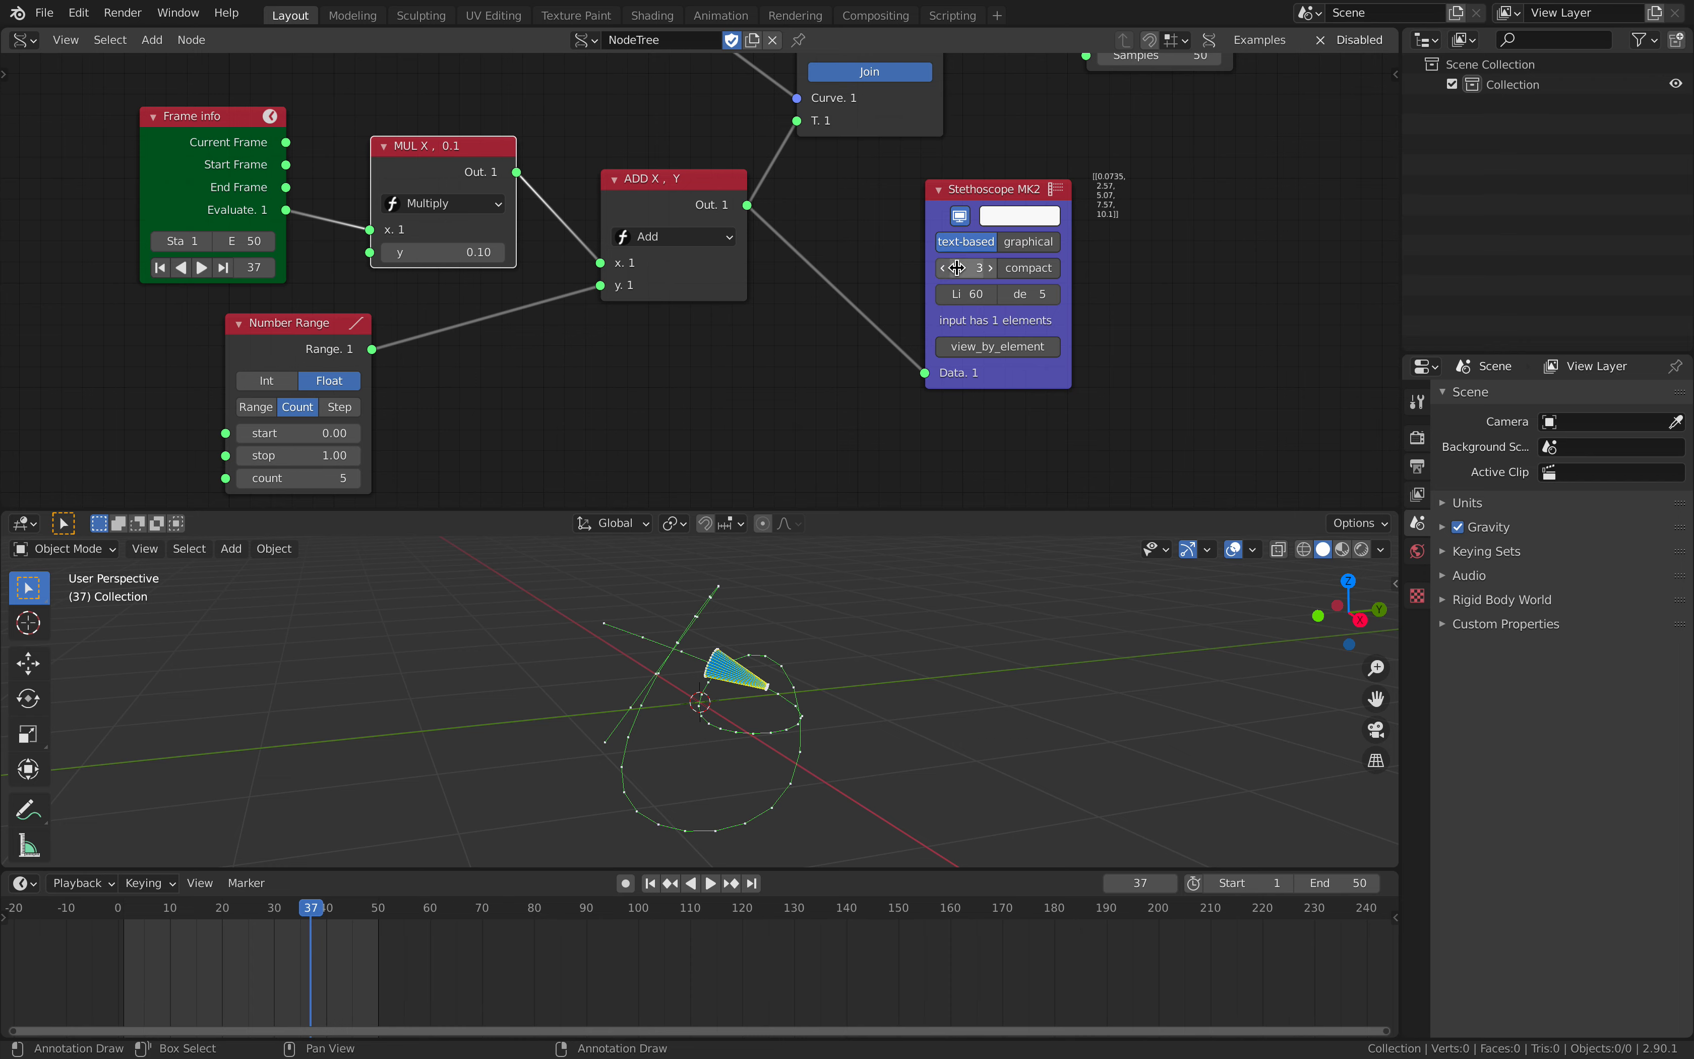
# - Replay the animation and compare the Stethoscope values with the cones' movement along the curve
pyautogui.press('space')
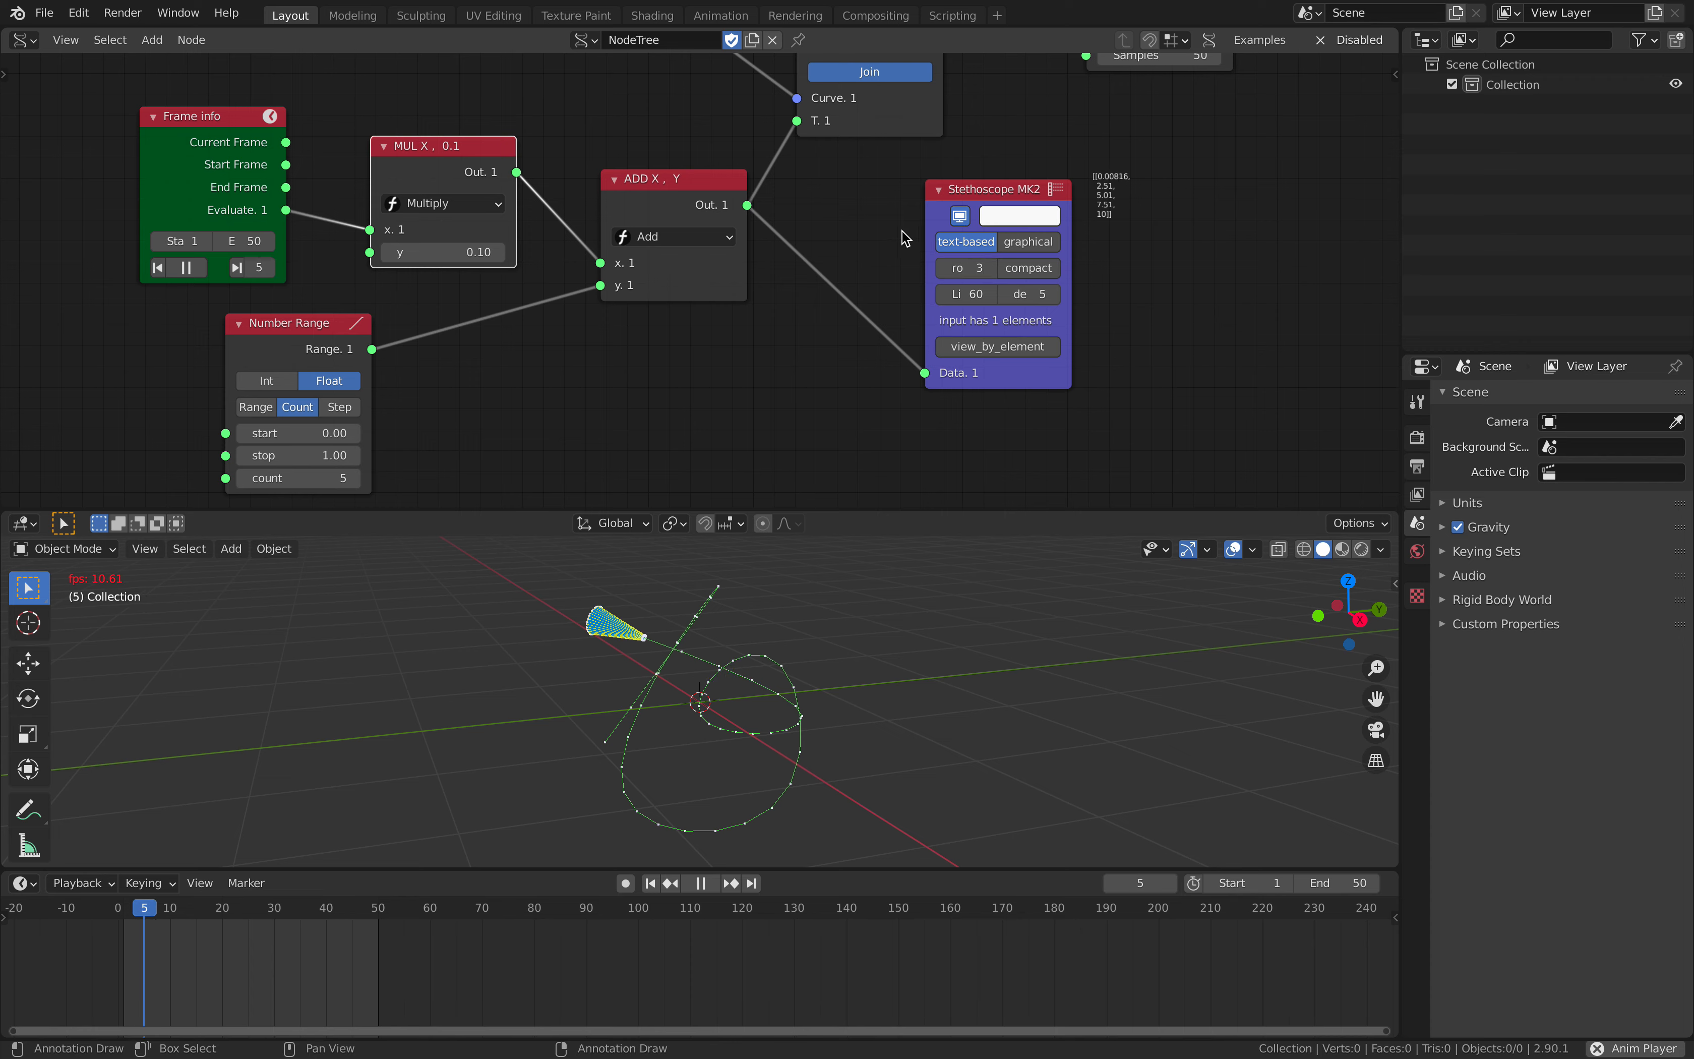
pyautogui.press('space')
pyautogui.press('space')
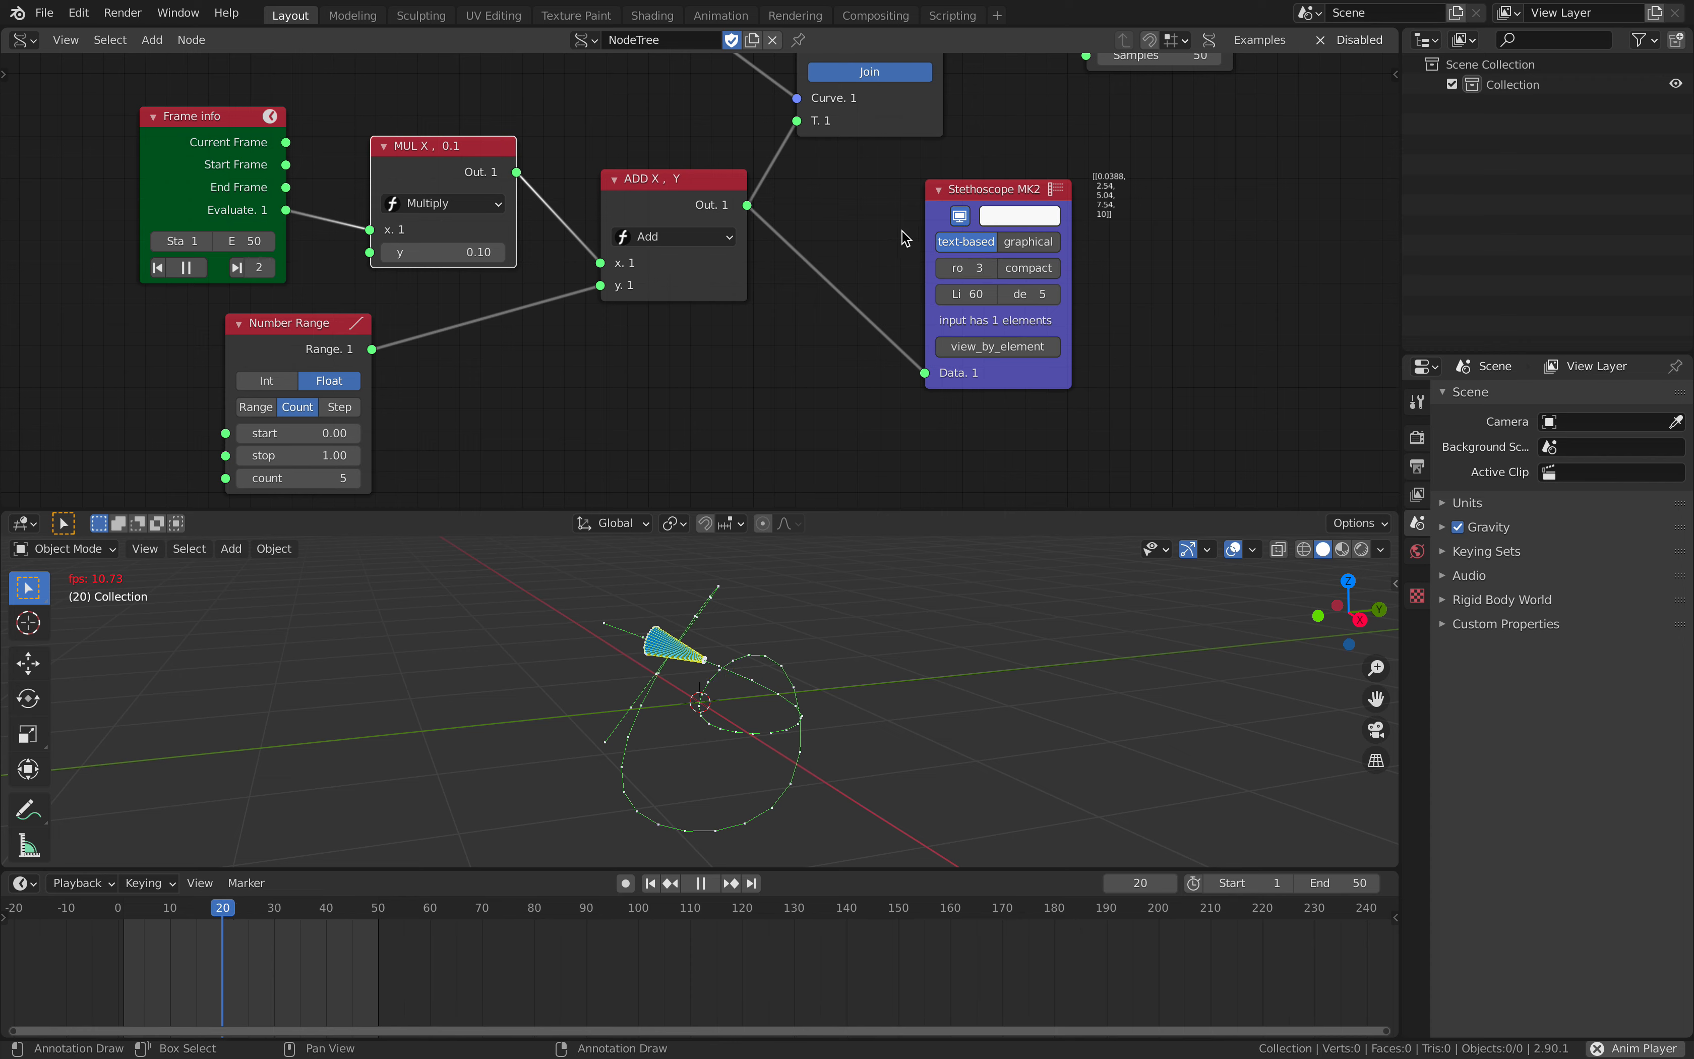
pyautogui.press('space')
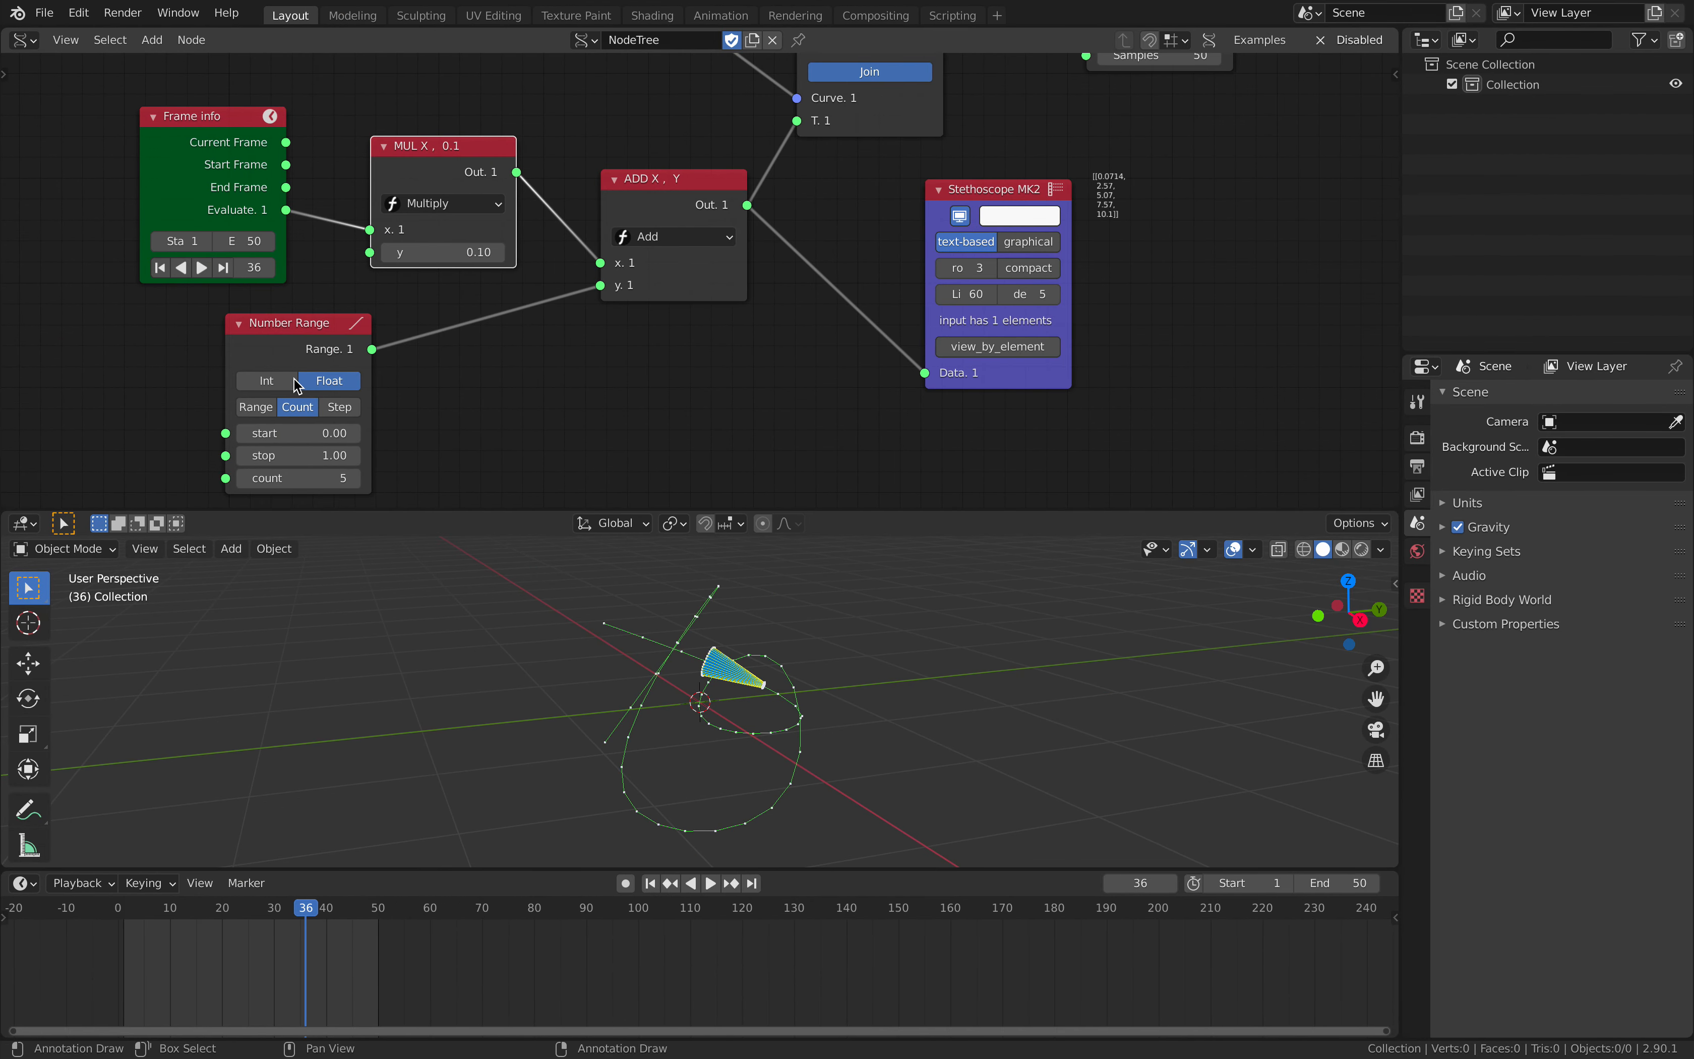
# - Try the Number Range node's Int mode and return it to Float
pyautogui.click(294, 379)
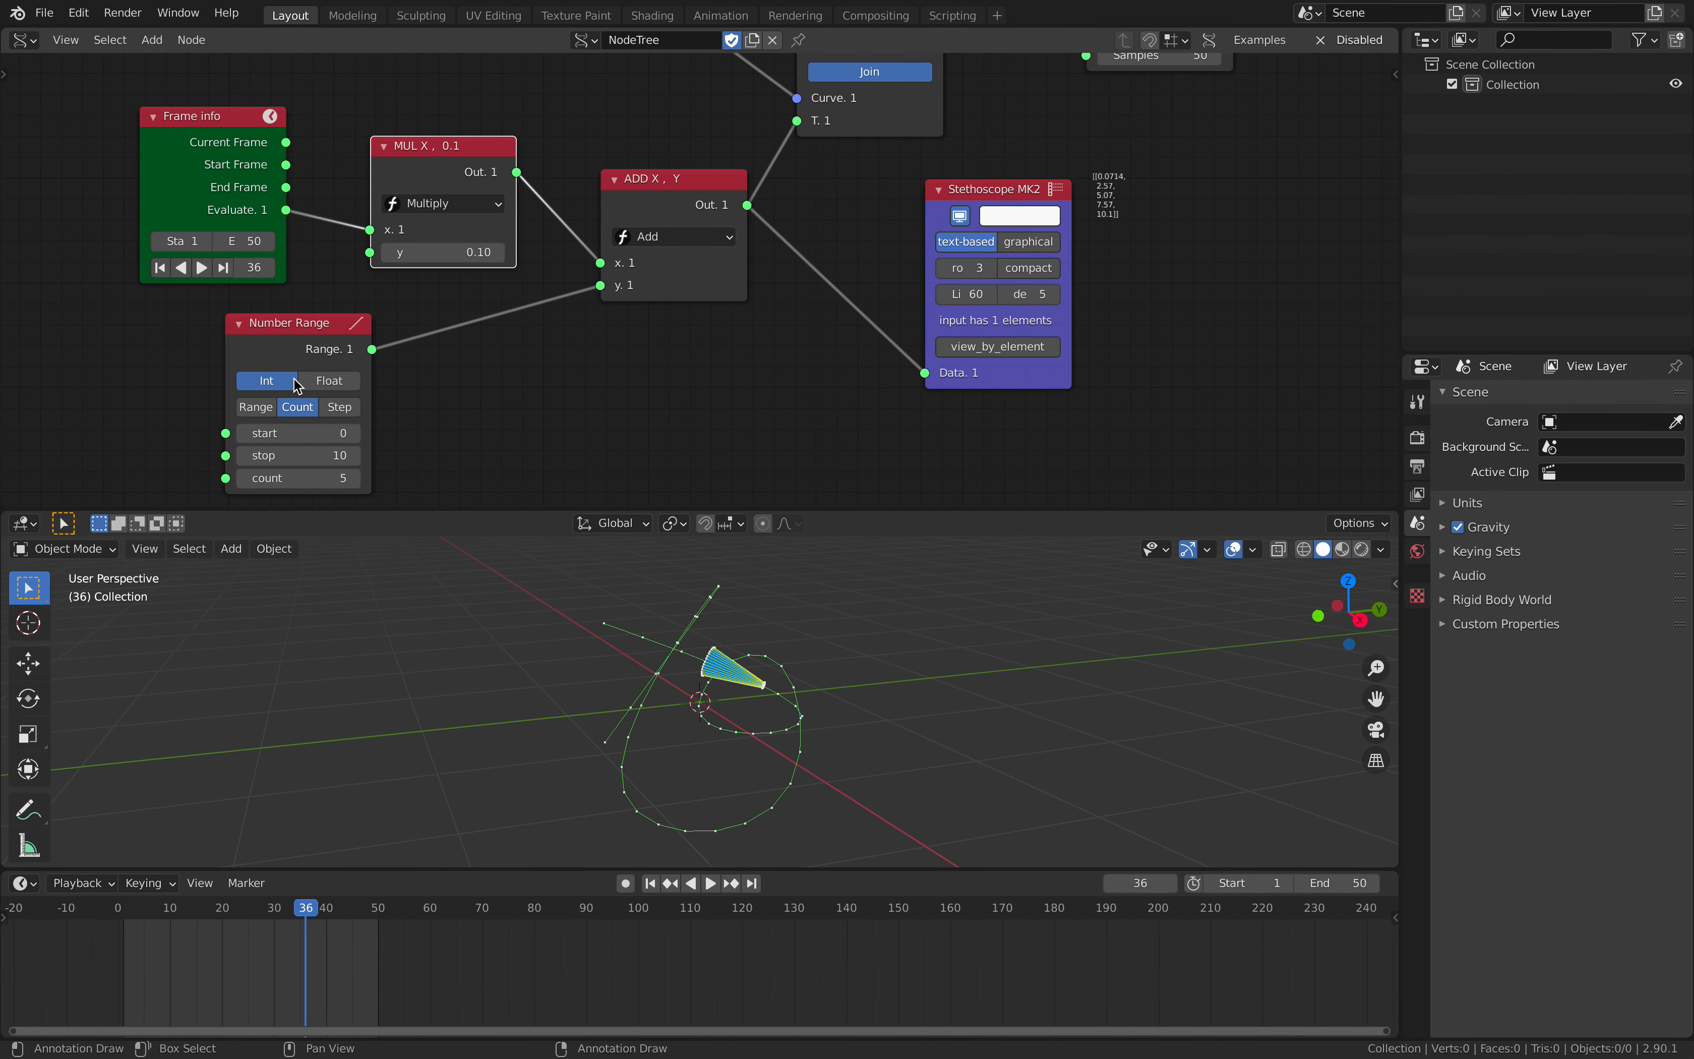
pyautogui.click(333, 384)
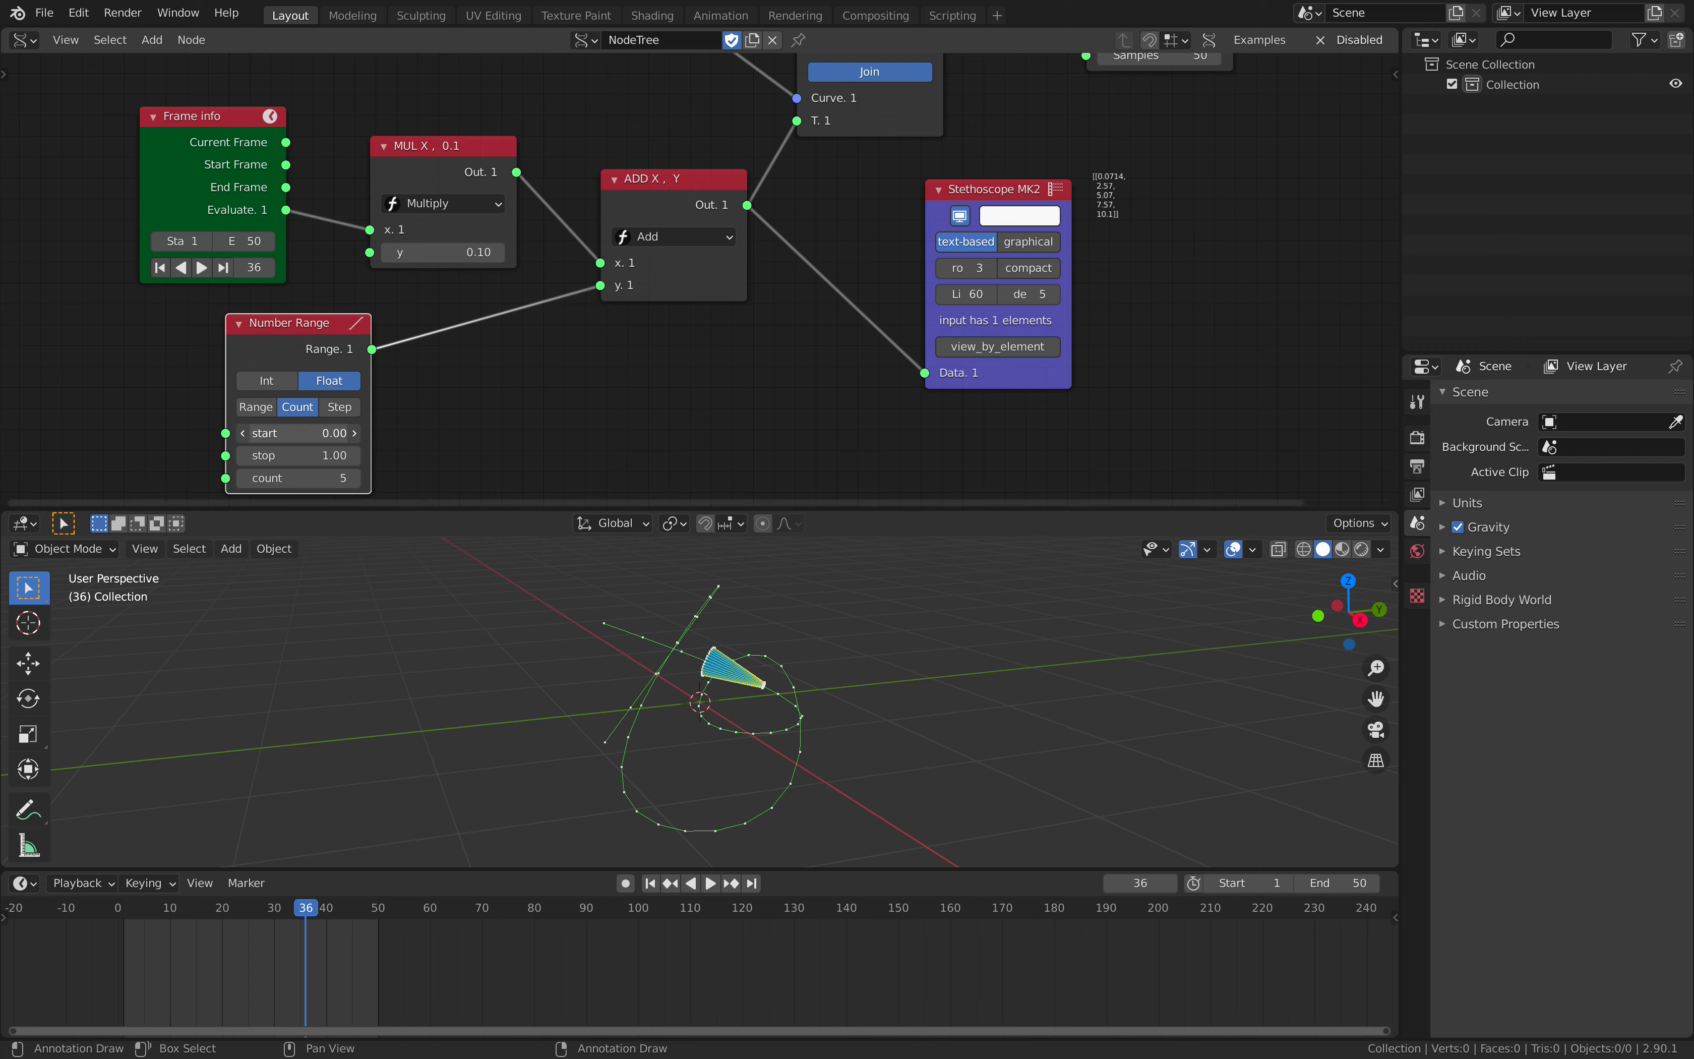
pyautogui.moveTo(277, 432)
pyautogui.mouseDown()
pyautogui.moveTo(240, 433)
pyautogui.moveTo(285, 450)
pyautogui.mouseUp()
# - Play the animation while reviewing the node tree, stop playback, and save the file
pyautogui.moveTo(688, 276); pyautogui.dragTo(625, 514, button='middle')
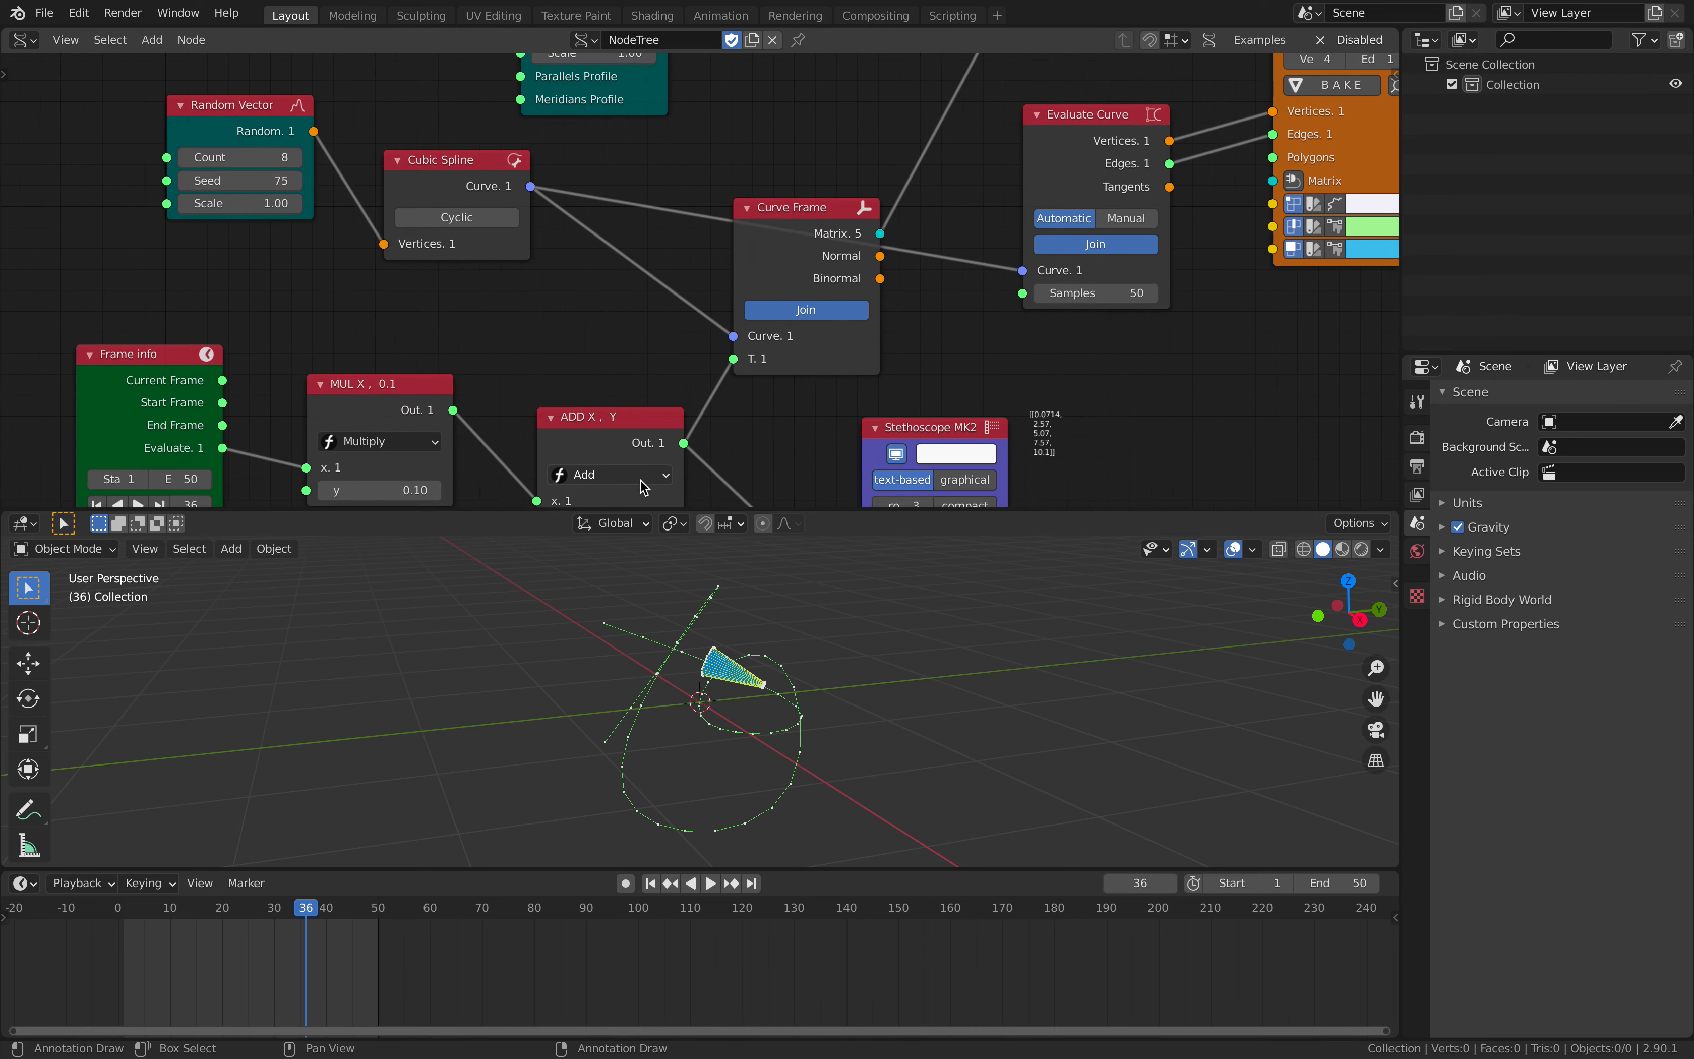
pyautogui.scroll(-4, 885, 312)
pyautogui.moveTo(807, 372); pyautogui.dragTo(730, 471, button='middle')
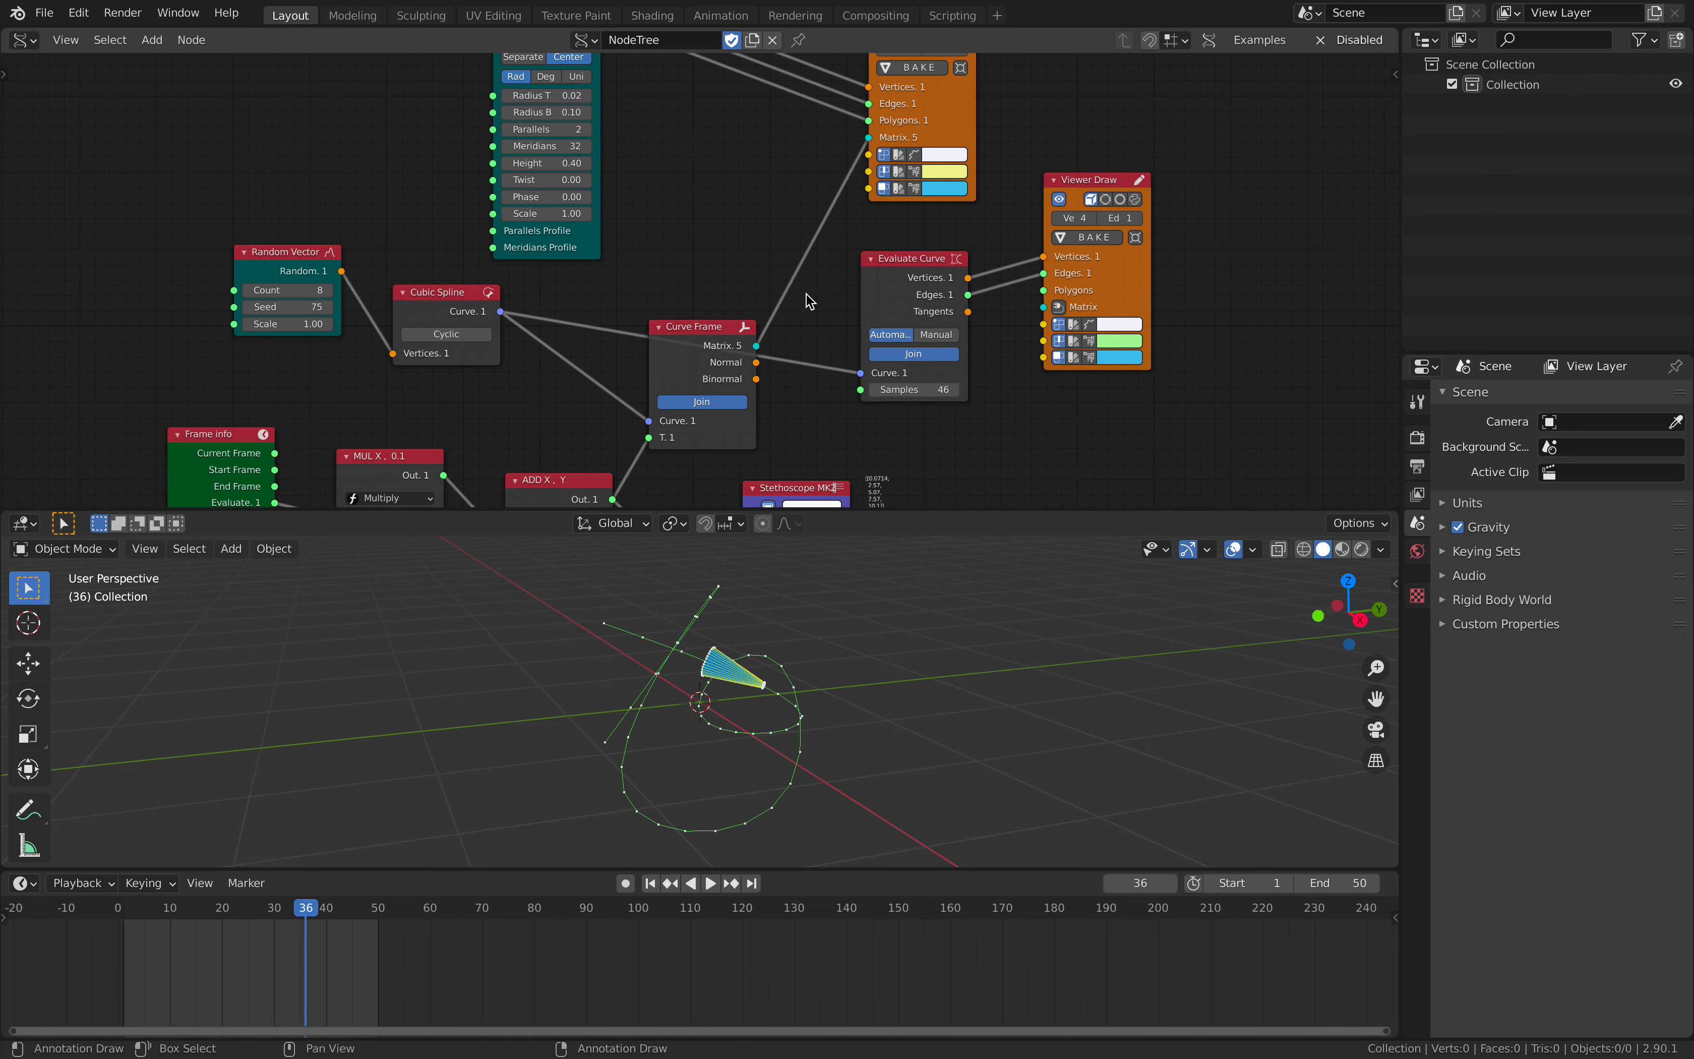
pyautogui.press('space')
pyautogui.moveTo(965, 95); pyautogui.dragTo(987, 205, button='middle')
pyautogui.press('space')
pyautogui.hotkey('ctrl', 's')
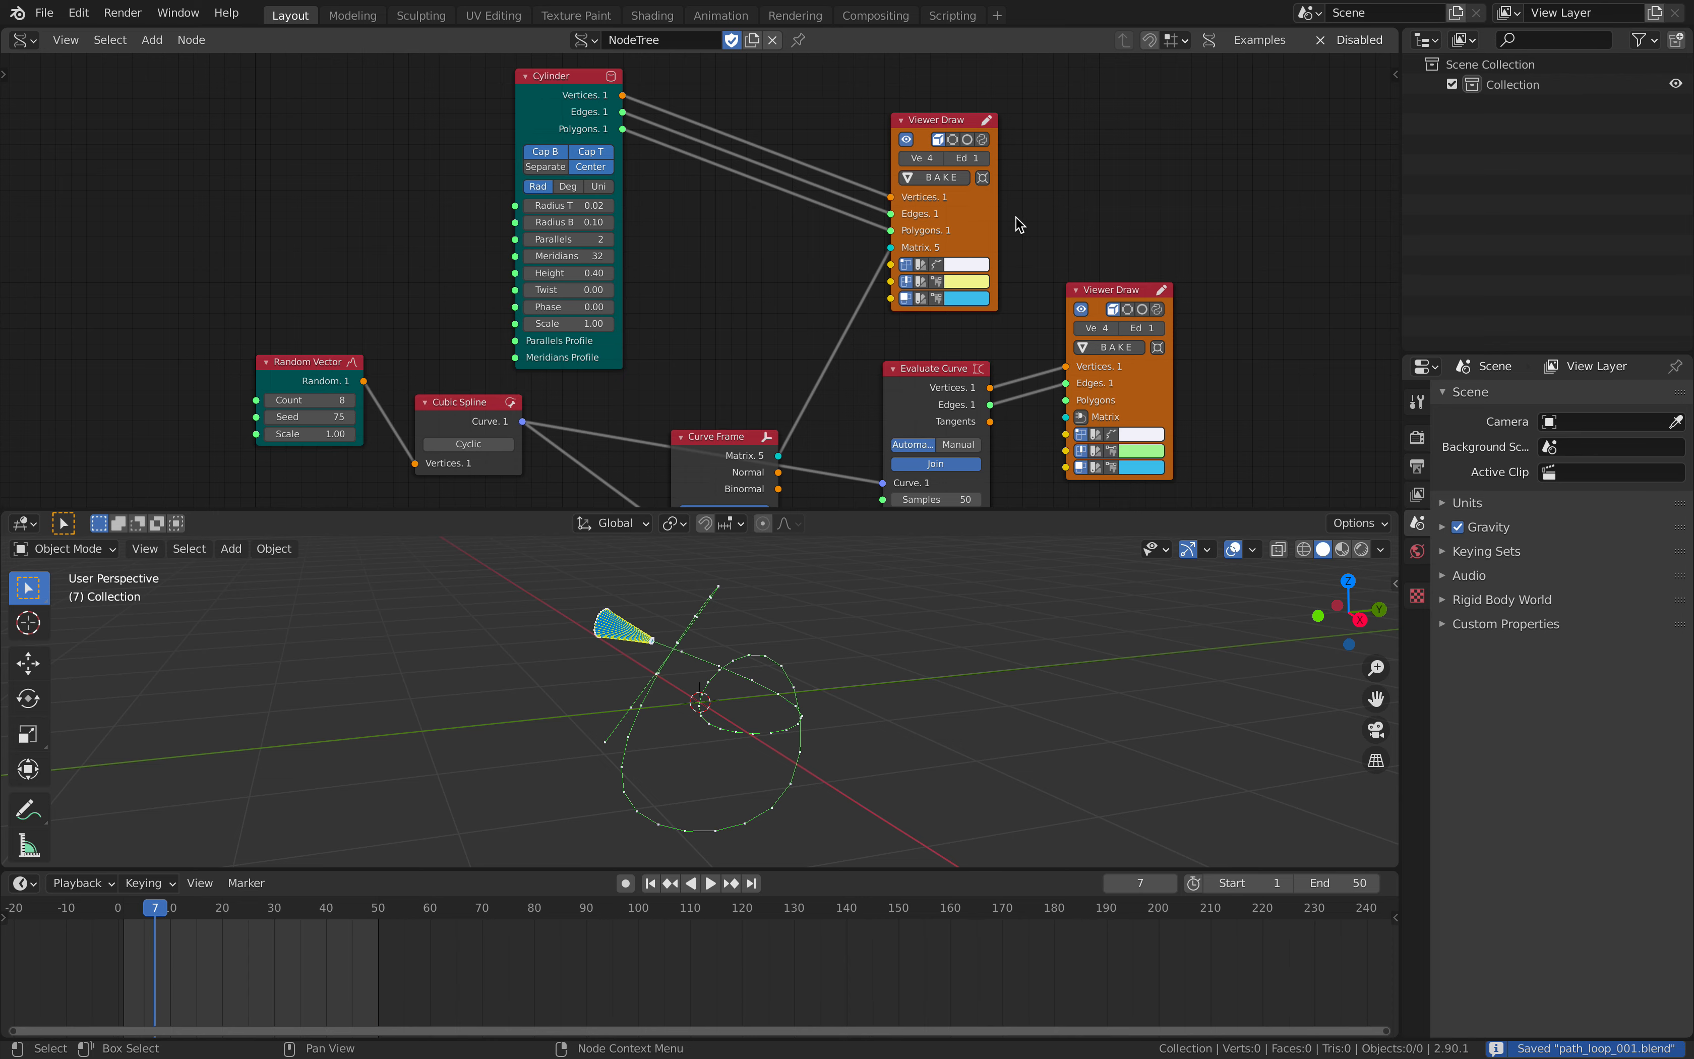
# - Add a Mesh viewer node beyond the two Viewer Draw nodes
pyautogui.moveTo(1121, 194); pyautogui.dragTo(1002, 223, button='middle')
pyautogui.hotkey('shift', 'a')
pyautogui.click(1023, 198)
pyautogui.write('mesh vi')
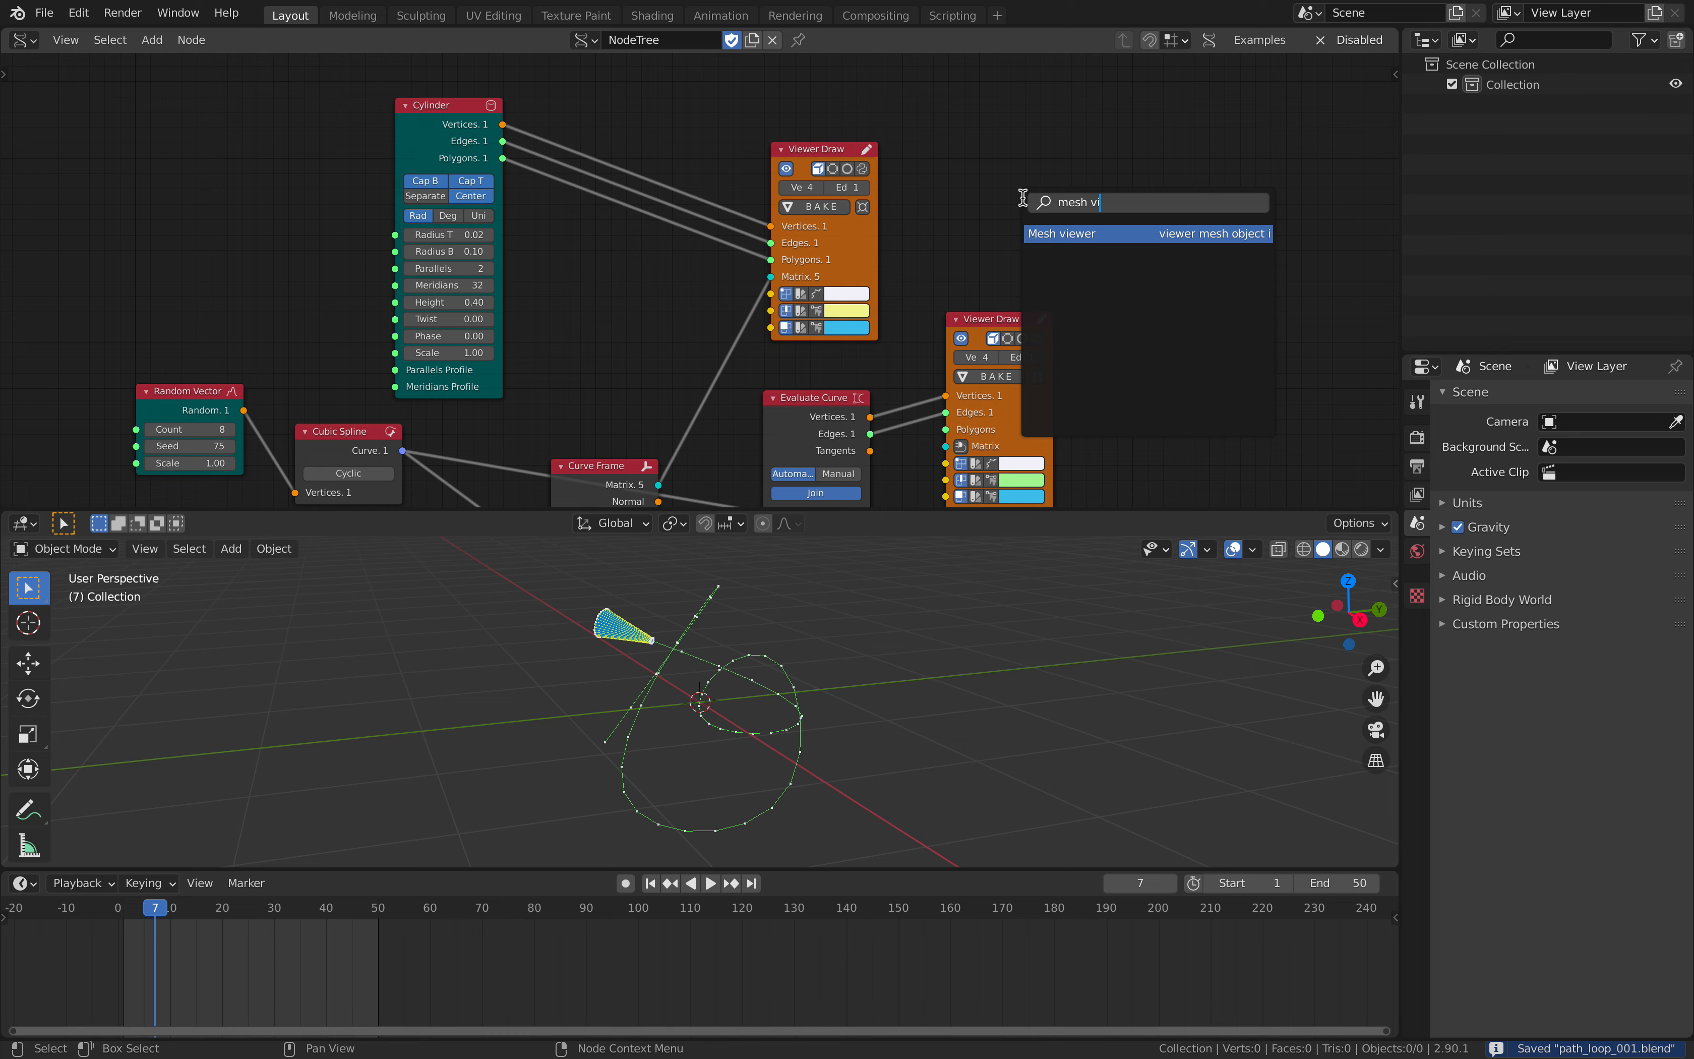
pyautogui.press('Return')
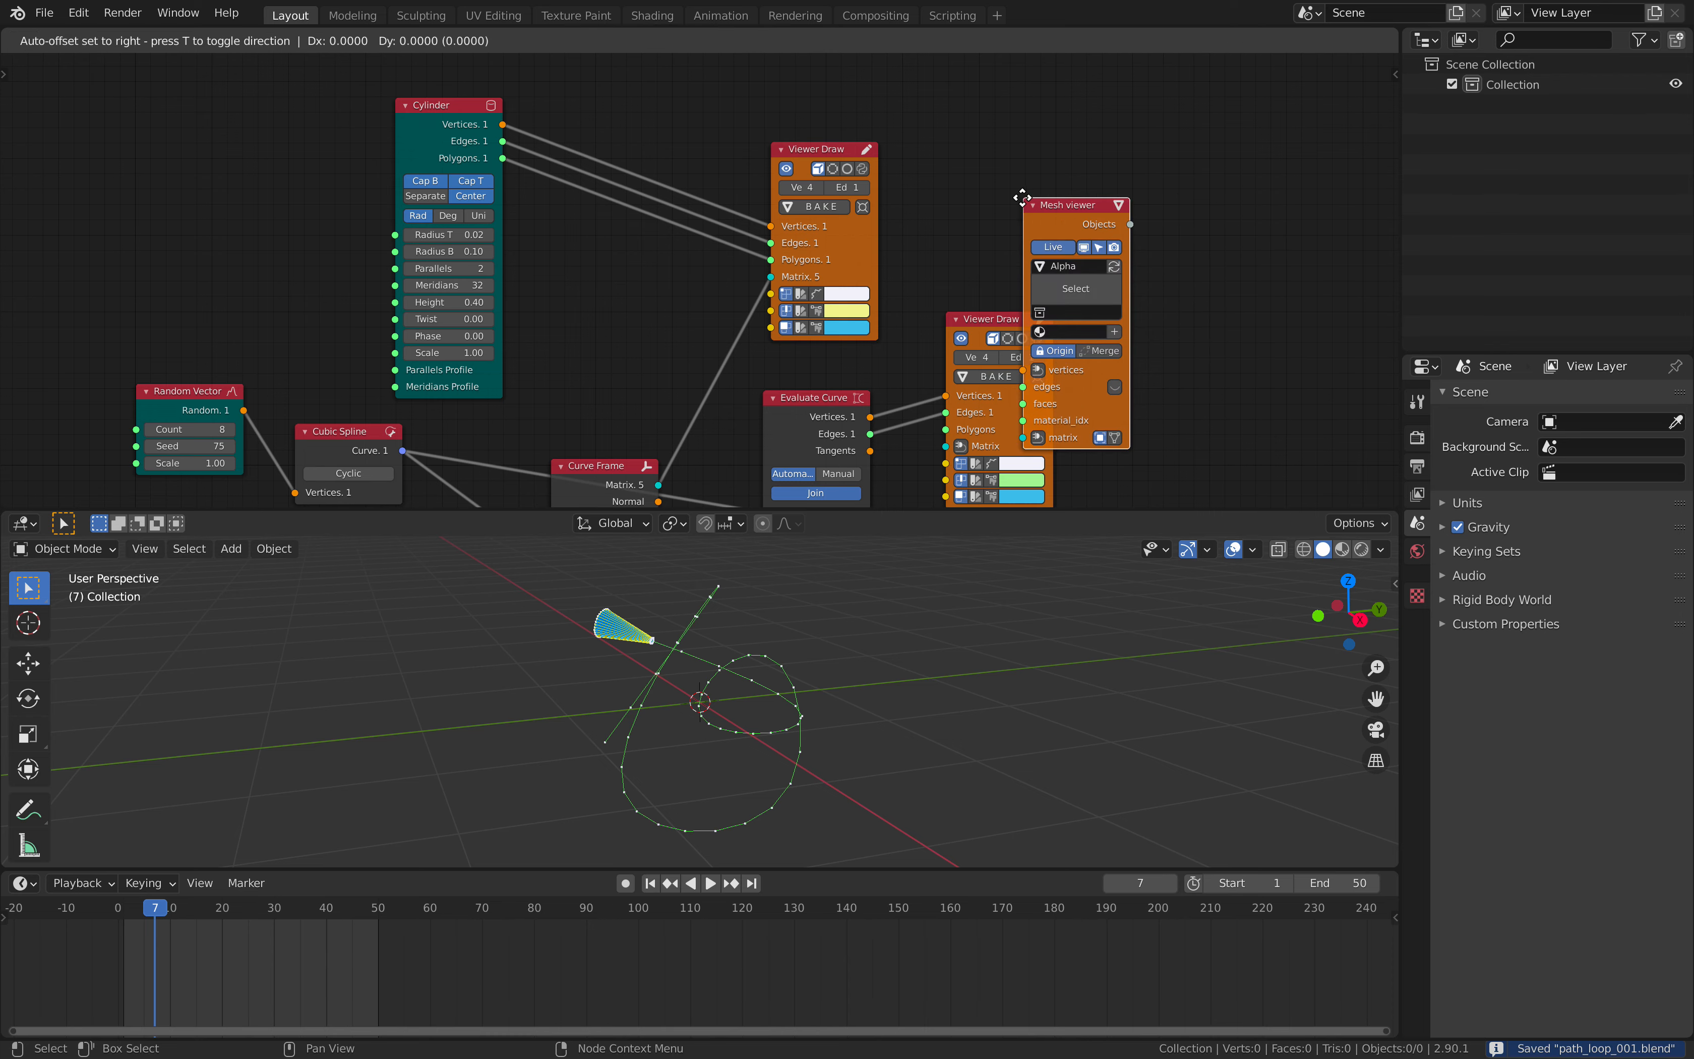
pyautogui.click(1202, 175)
# - Connect the Cylinder's vertices, edges and polygons and the Curve Frame's Matrix to the Mesh viewer node
pyautogui.click(449, 120)
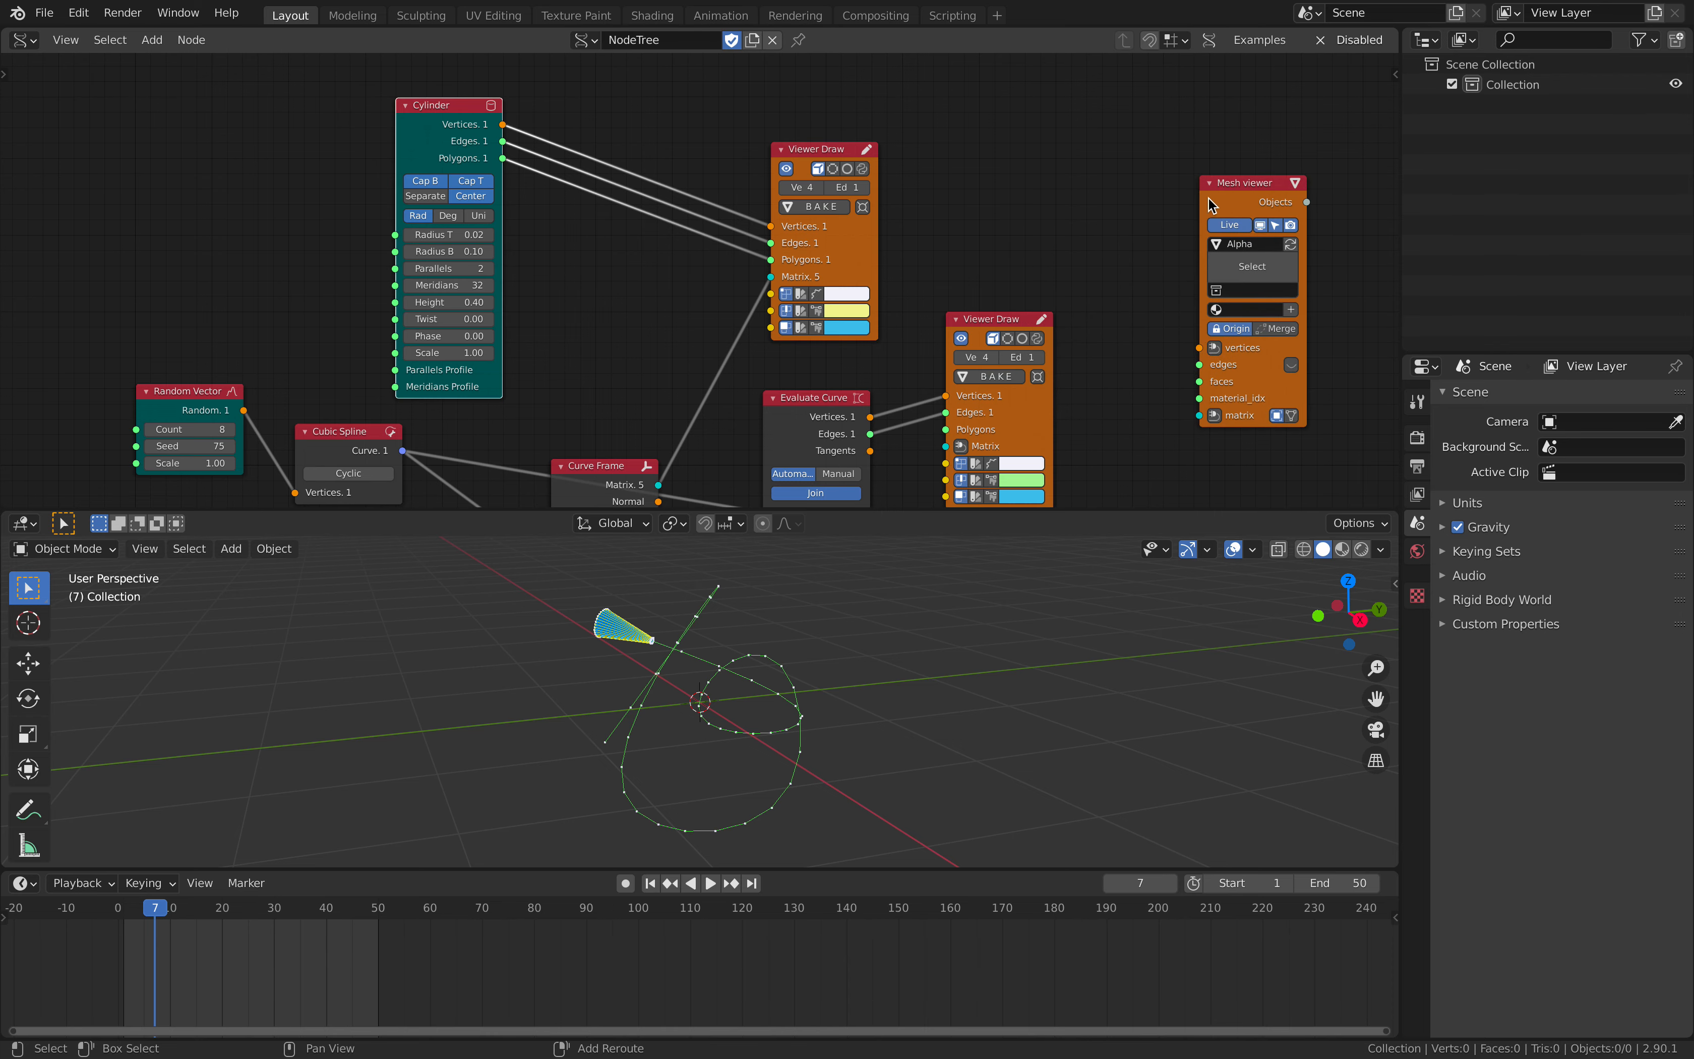
pyautogui.keyDown('shift'); pyautogui.click(1224, 187); pyautogui.keyUp('shift')
pyautogui.press('f')
pyautogui.click(1098, 205)
pyautogui.moveTo(1010, 259); pyautogui.dragTo(1008, 200, button='middle')
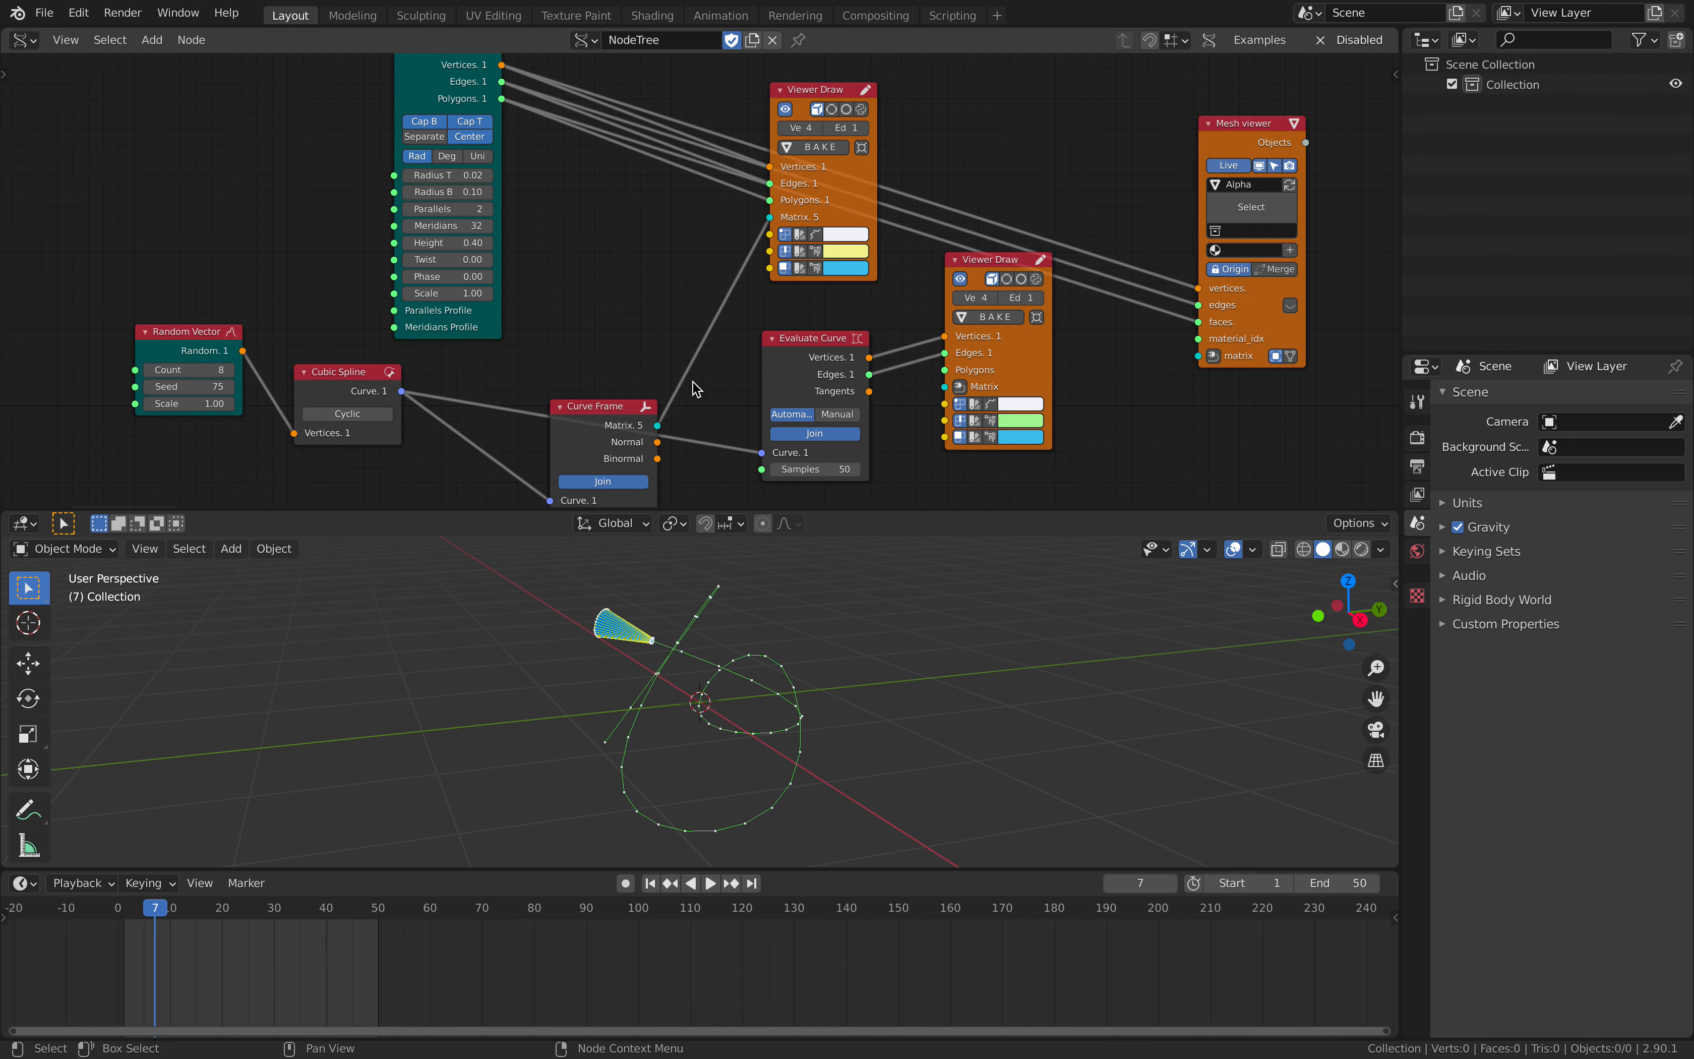
pyautogui.moveTo(657, 425); pyautogui.dragTo(1199, 358)
# - Play the animation briefly to check the generated meshes, then inspect the Alpha.001 and Alpha.003 objects
pyautogui.moveTo(811, 670); pyautogui.dragTo(913, 683, button='middle')
pyautogui.press('space')
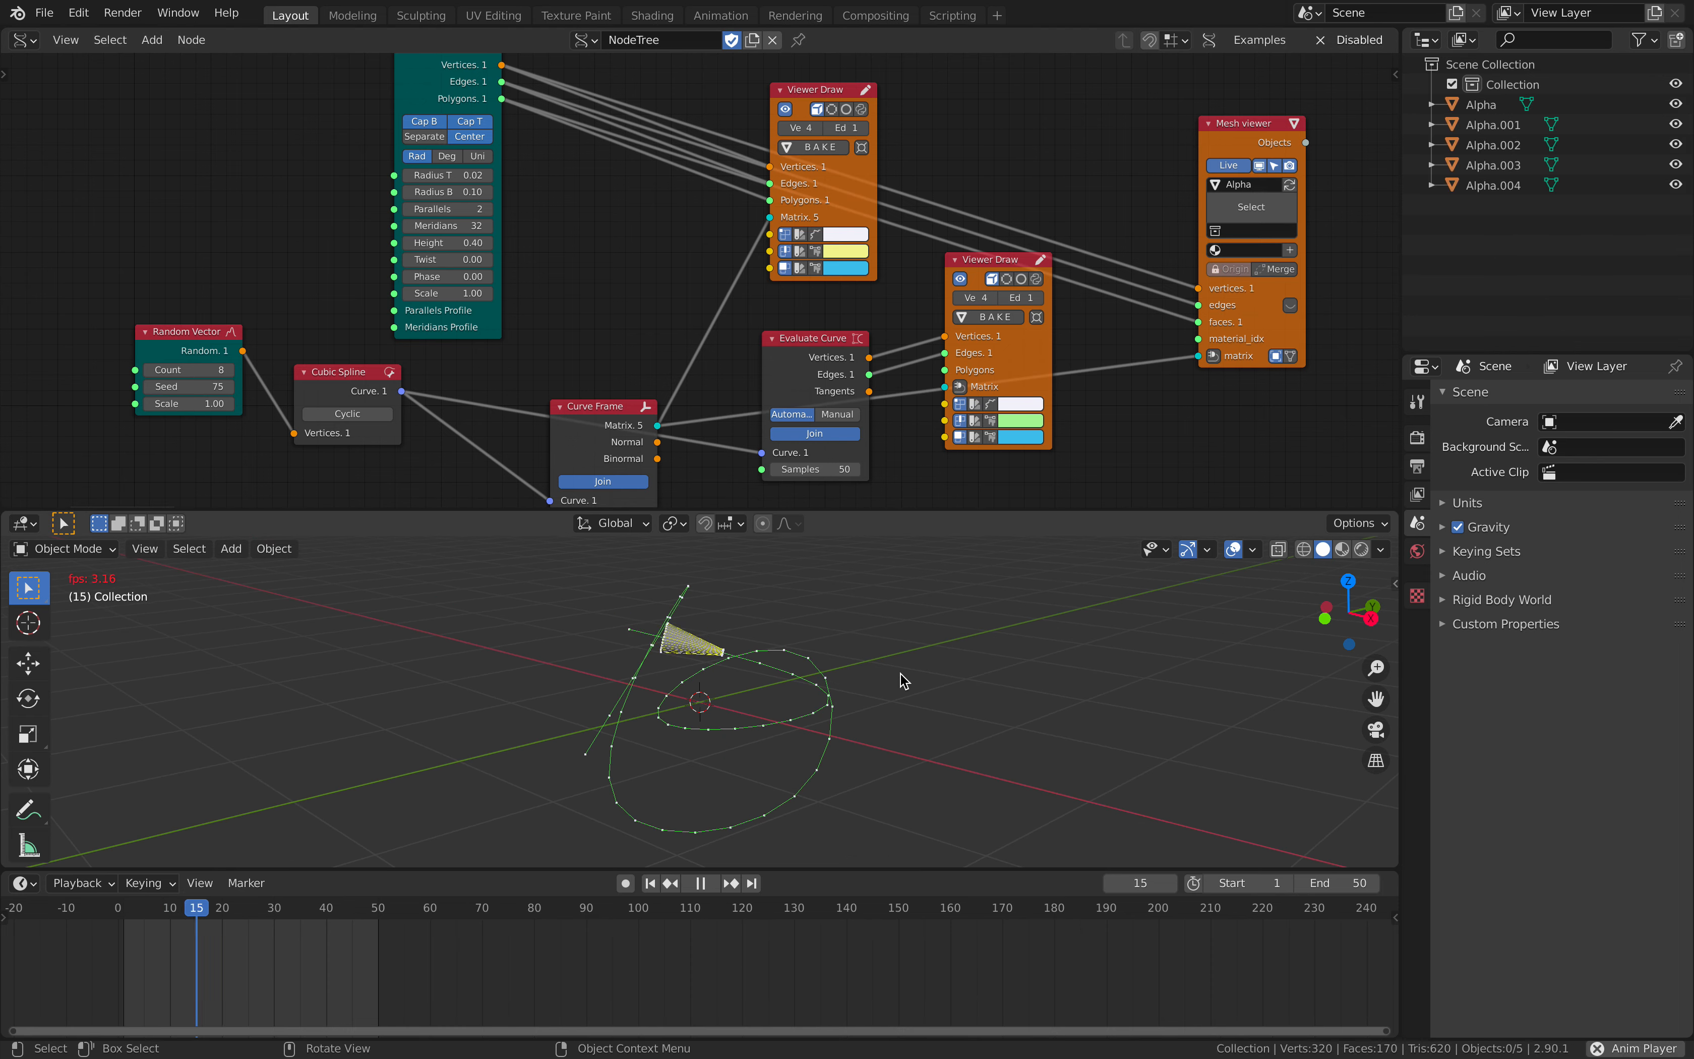
pyautogui.press('space')
pyautogui.click(1512, 124)
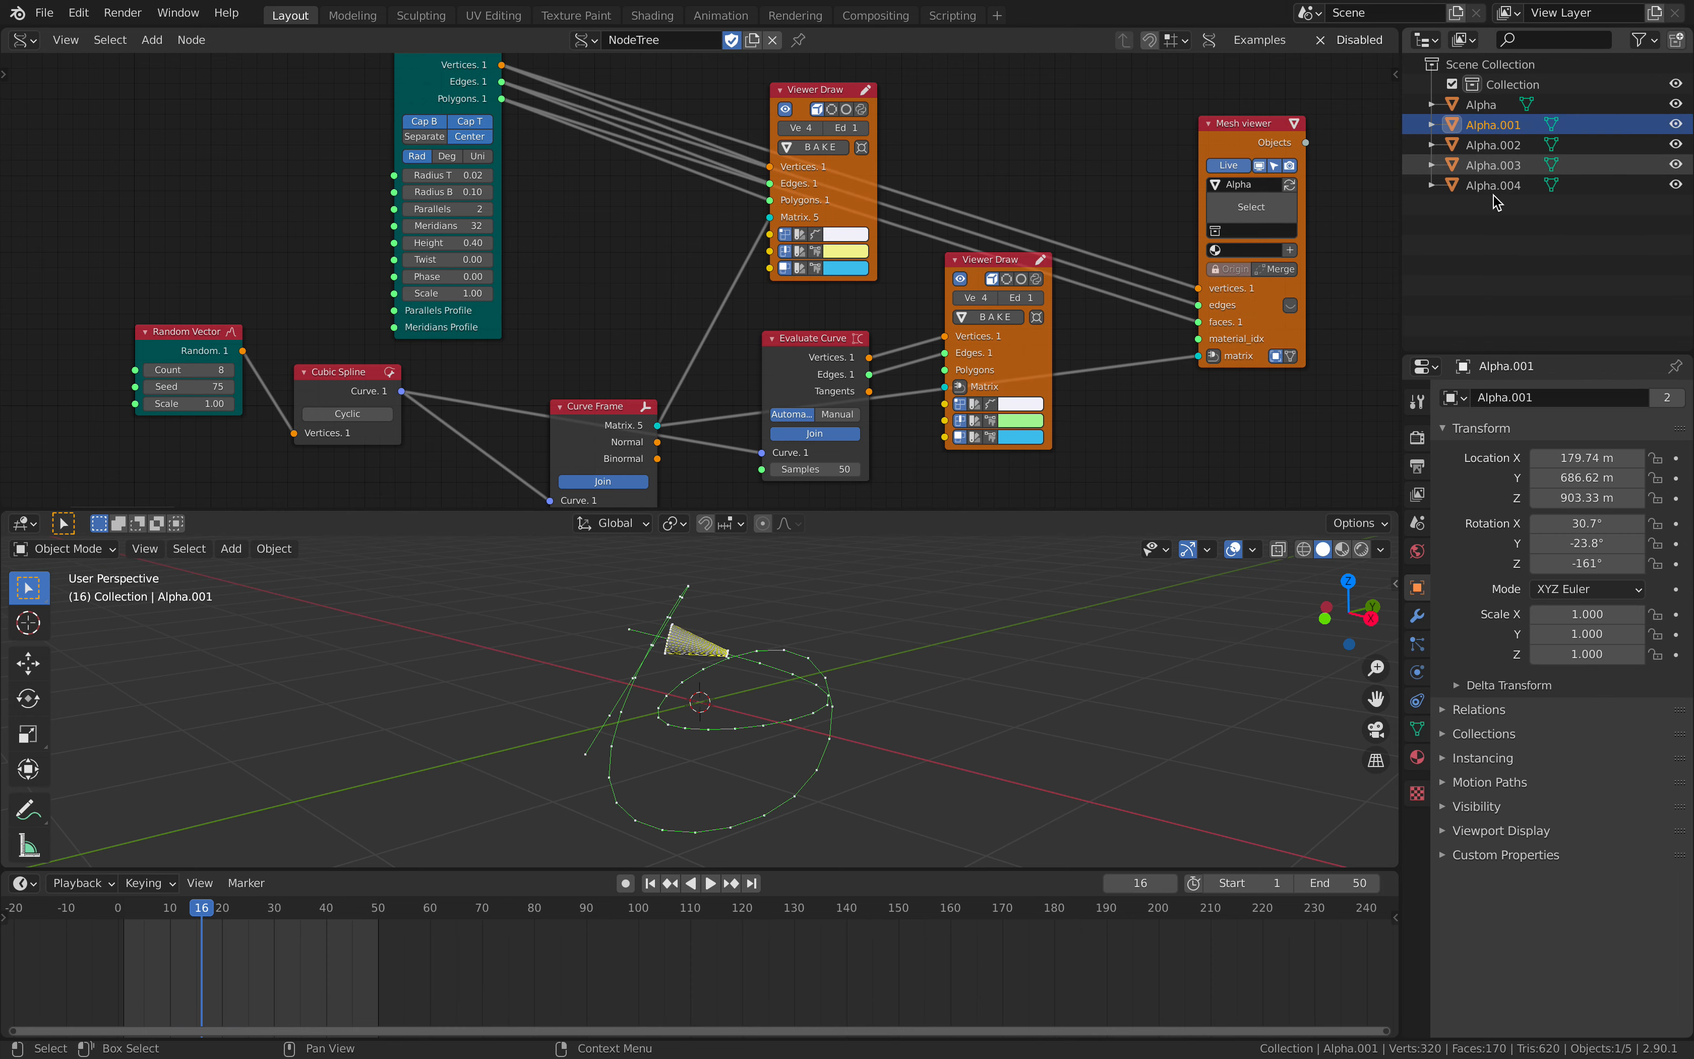
pyautogui.click(1493, 164)
pyautogui.moveTo(806, 639); pyautogui.dragTo(693, 676, button='middle')
# - Set the animation's end frame to 100 and play it to check the cones' motion, then stop playback
pyautogui.click(1313, 884)
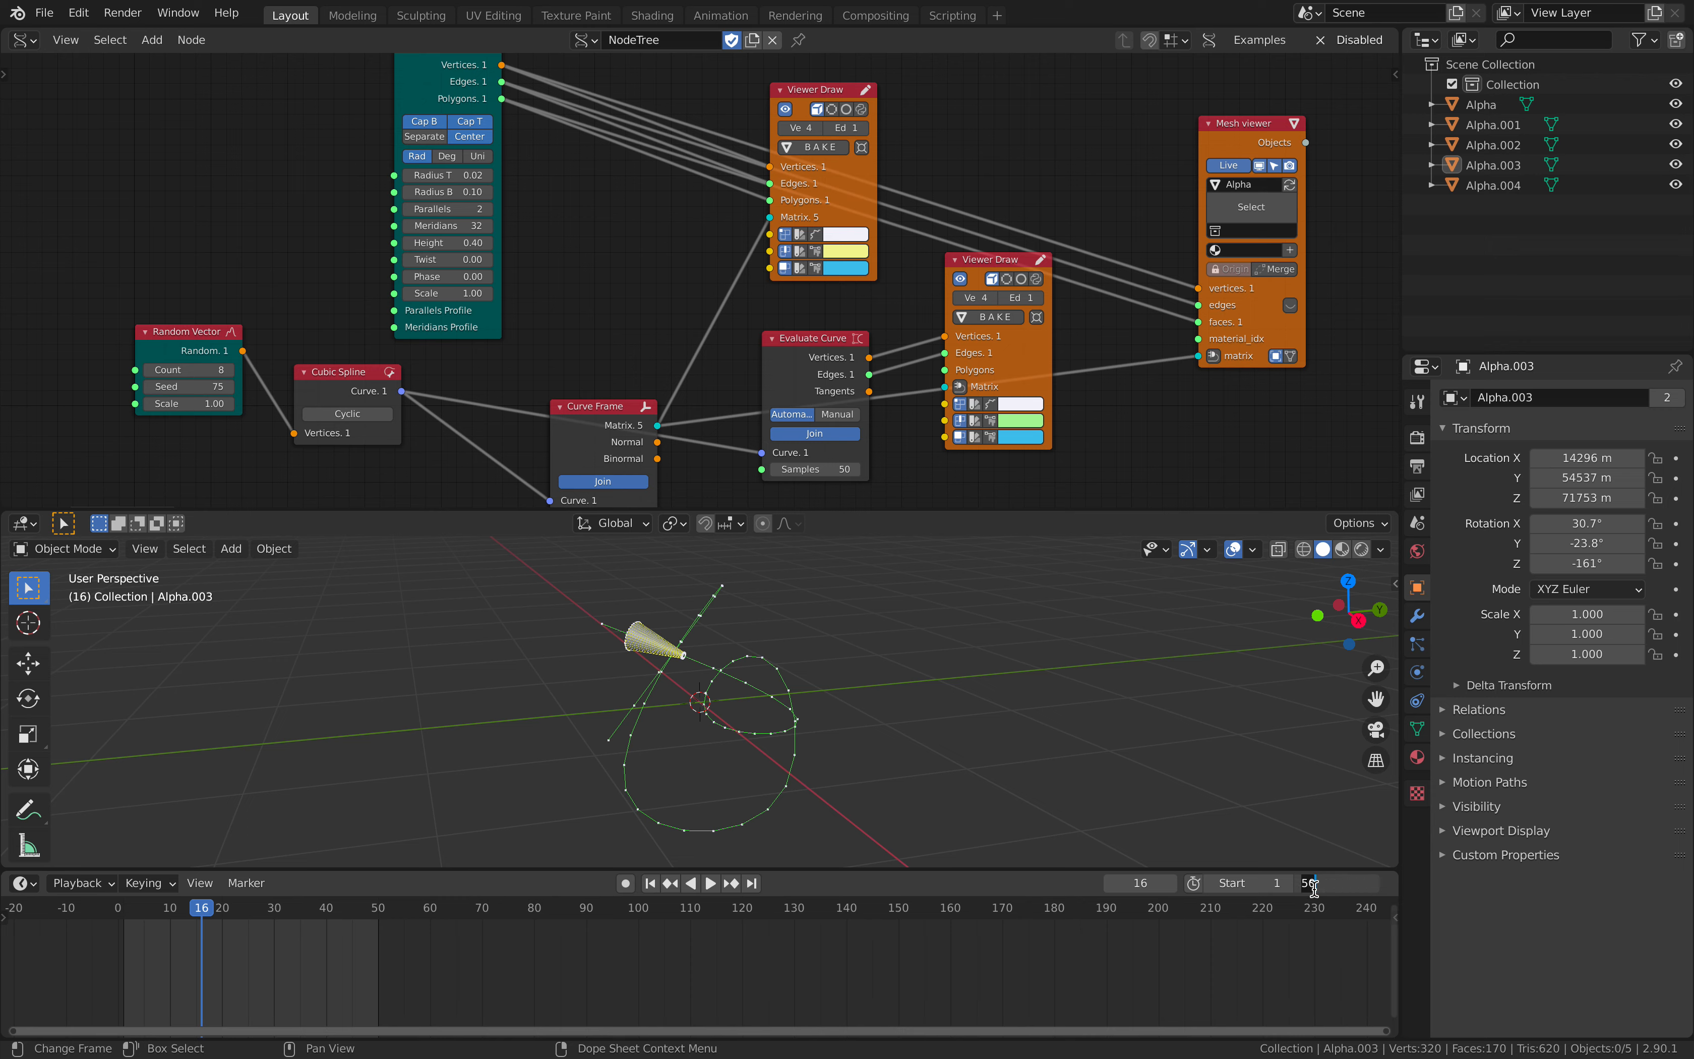
pyautogui.write('100')
pyautogui.press('Return')
pyautogui.moveTo(700, 707); pyautogui.dragTo(747, 732, button='middle')
pyautogui.press('space')
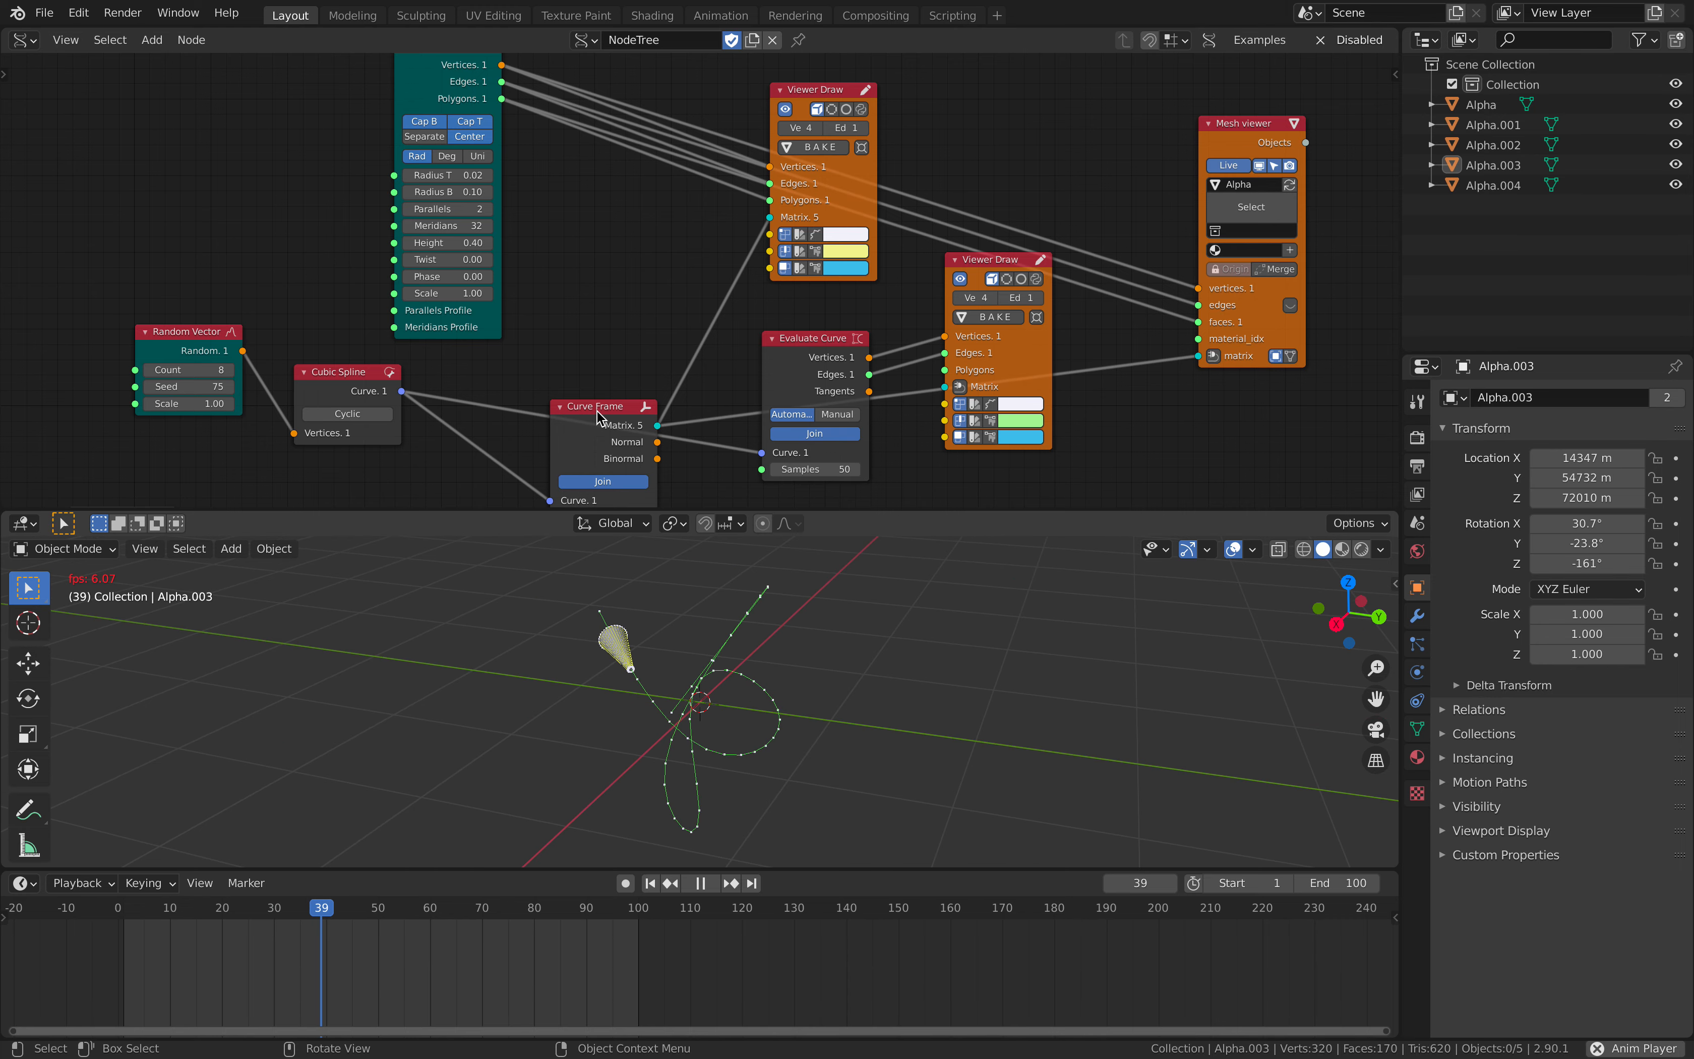
pyautogui.press('space')
# - Move the Curve Frame node further up and away from the Cubic Spline node to open up space above the Add node
pyautogui.moveTo(595, 363); pyautogui.dragTo(688, 362, button='middle')
pyautogui.scroll(1, 634, 231)
pyautogui.moveTo(618, 312); pyautogui.dragTo(628, 194)
pyautogui.moveTo(579, 259); pyautogui.dragTo(693, 144, button='middle')
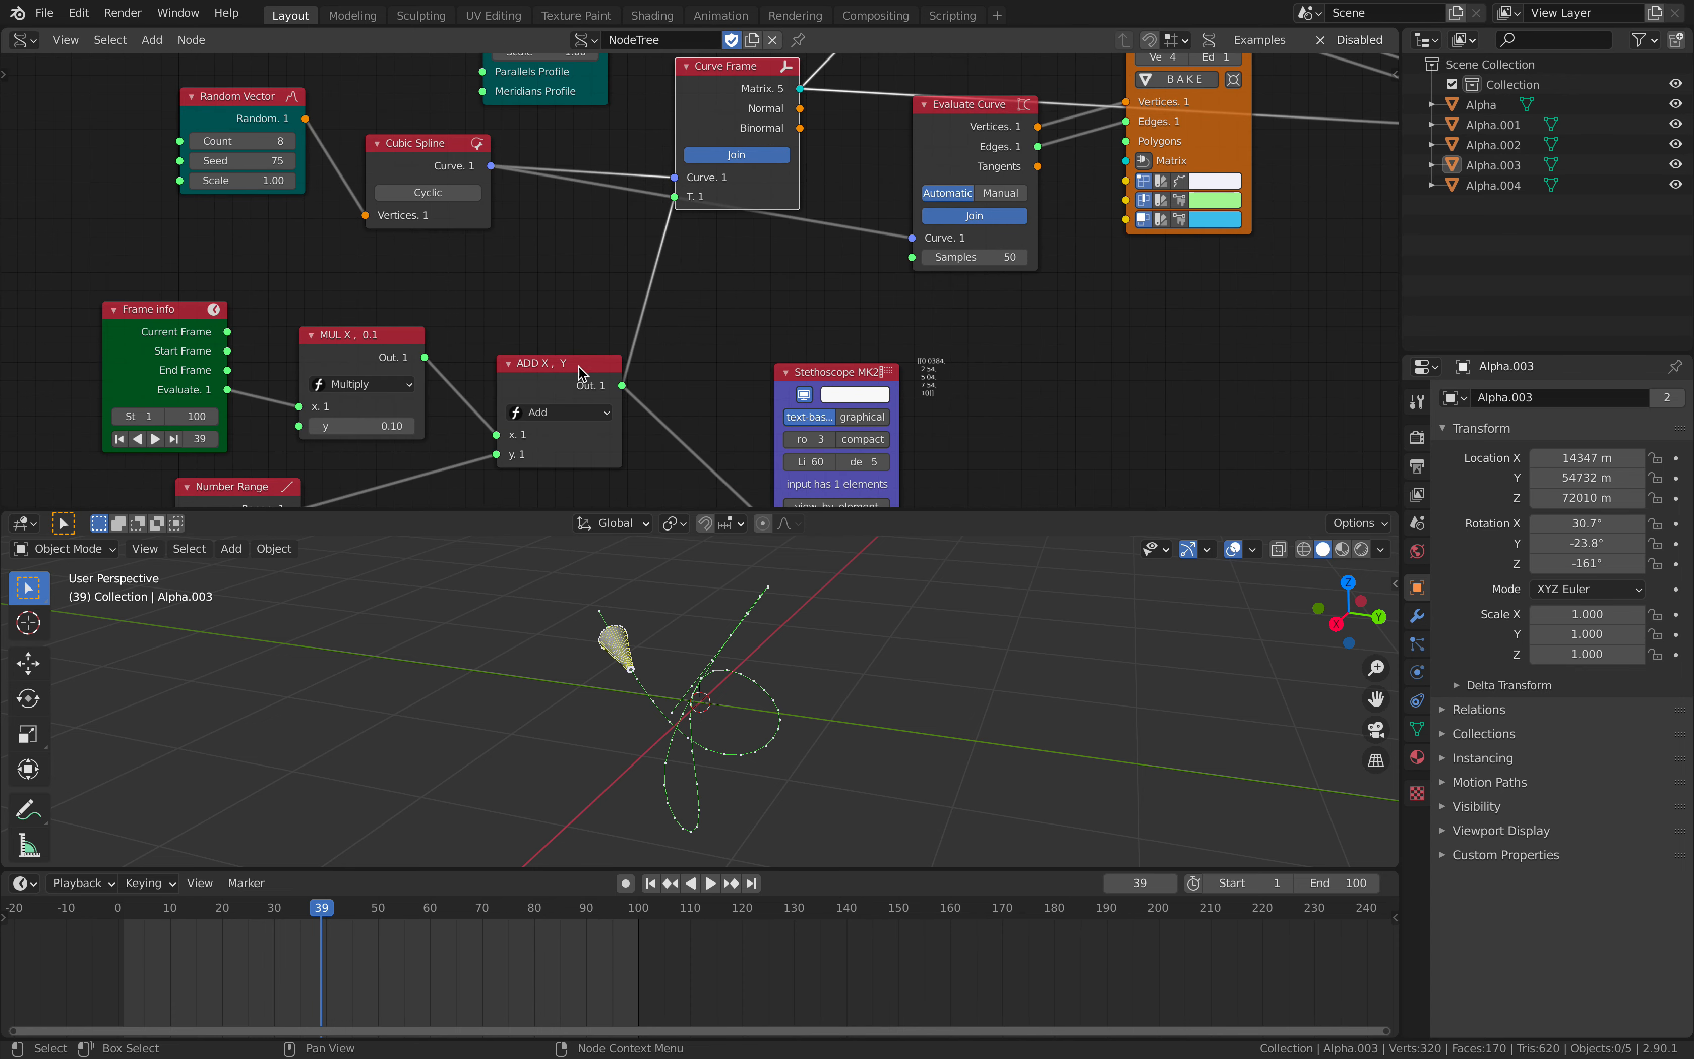
pyautogui.press('g')
pyautogui.click(690, 266)
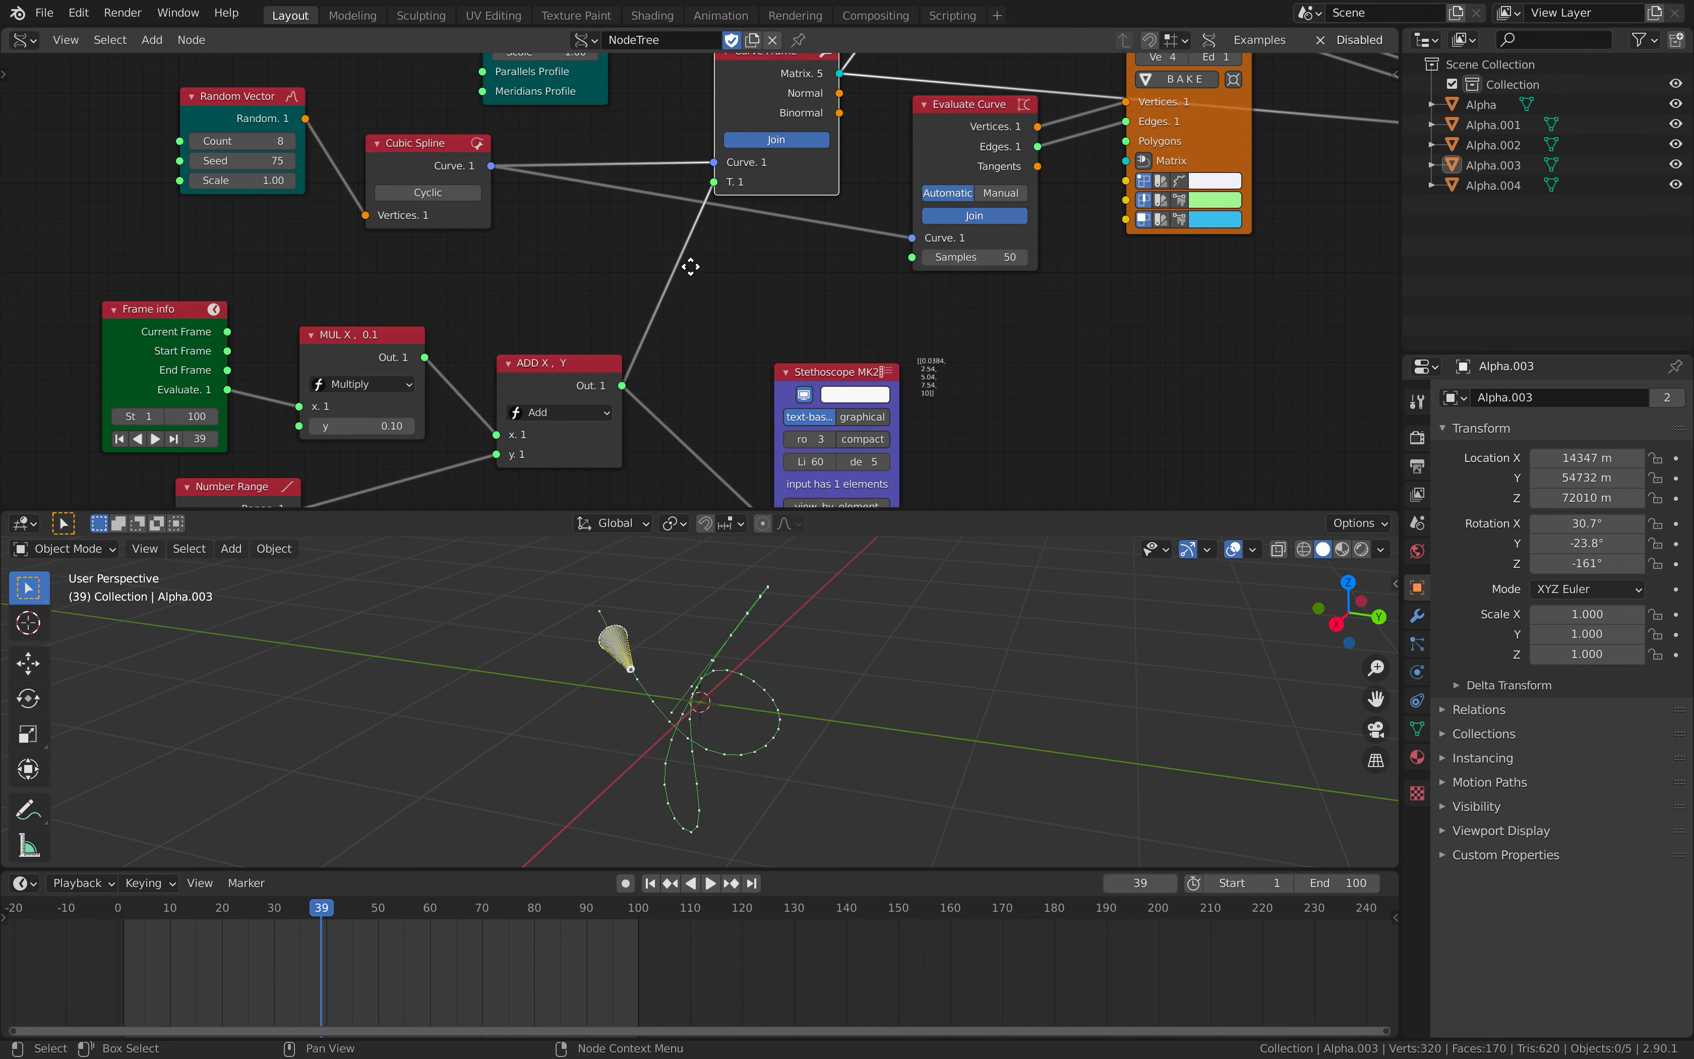
pyautogui.moveTo(690, 266); pyautogui.dragTo(687, 277, button='middle')
pyautogui.moveTo(601, 380); pyautogui.dragTo(604, 251, button='middle')
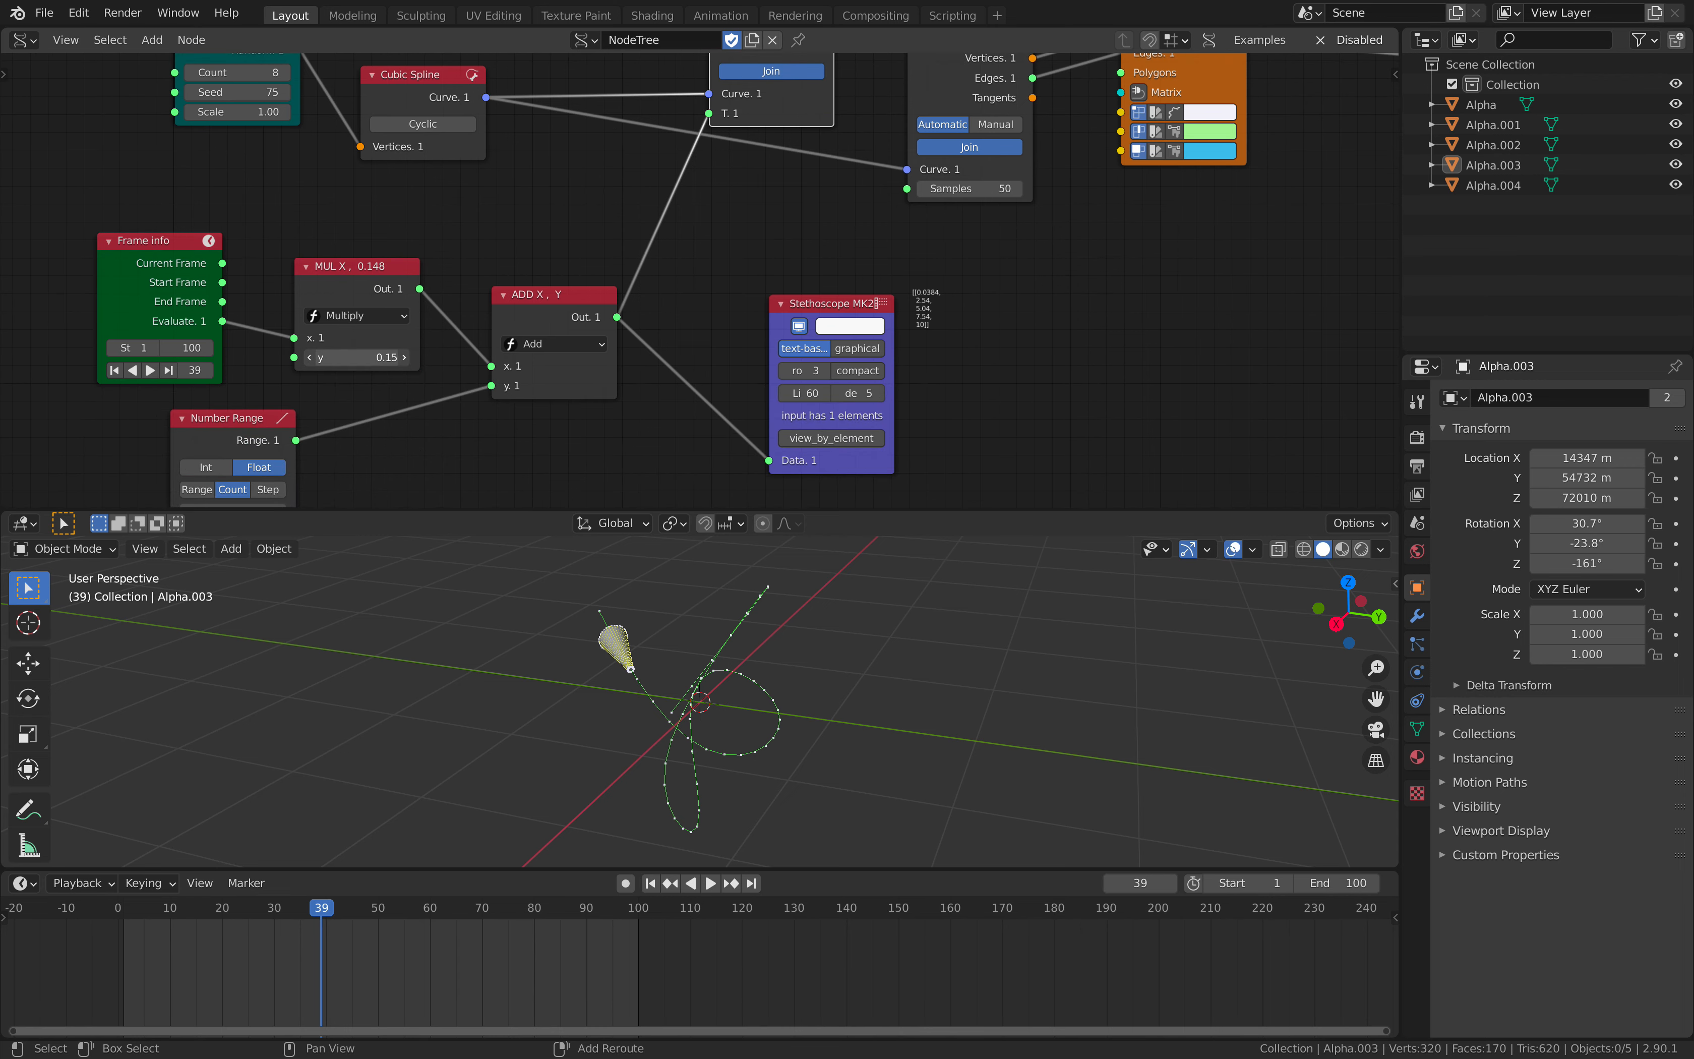
# - Set the Multiply node's y to 0.07 and the Number Range node's stop value to 3.76
pyautogui.moveTo(357, 357); pyautogui.dragTo(335, 357)
pyautogui.moveTo(360, 359); pyautogui.dragTo(397, 368, button='middle')
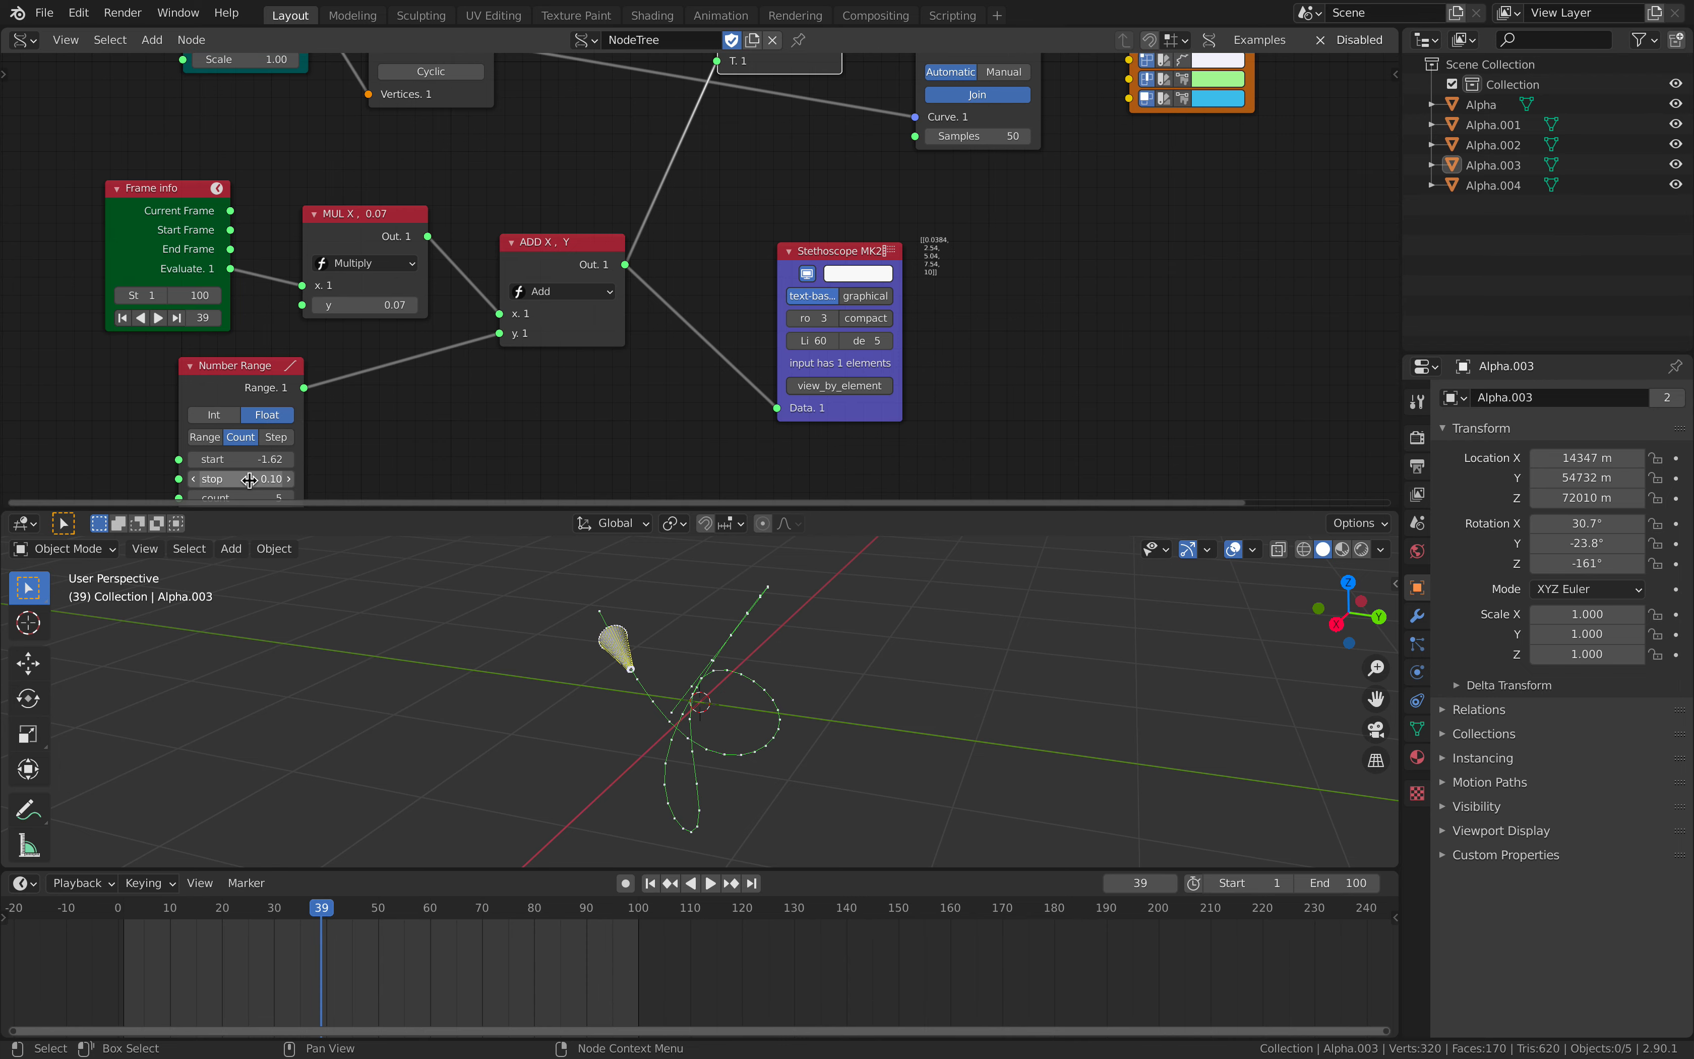
pyautogui.moveTo(289, 432); pyautogui.dragTo(289, 413, button='middle')
pyautogui.moveTo(241, 459); pyautogui.dragTo(279, 459)
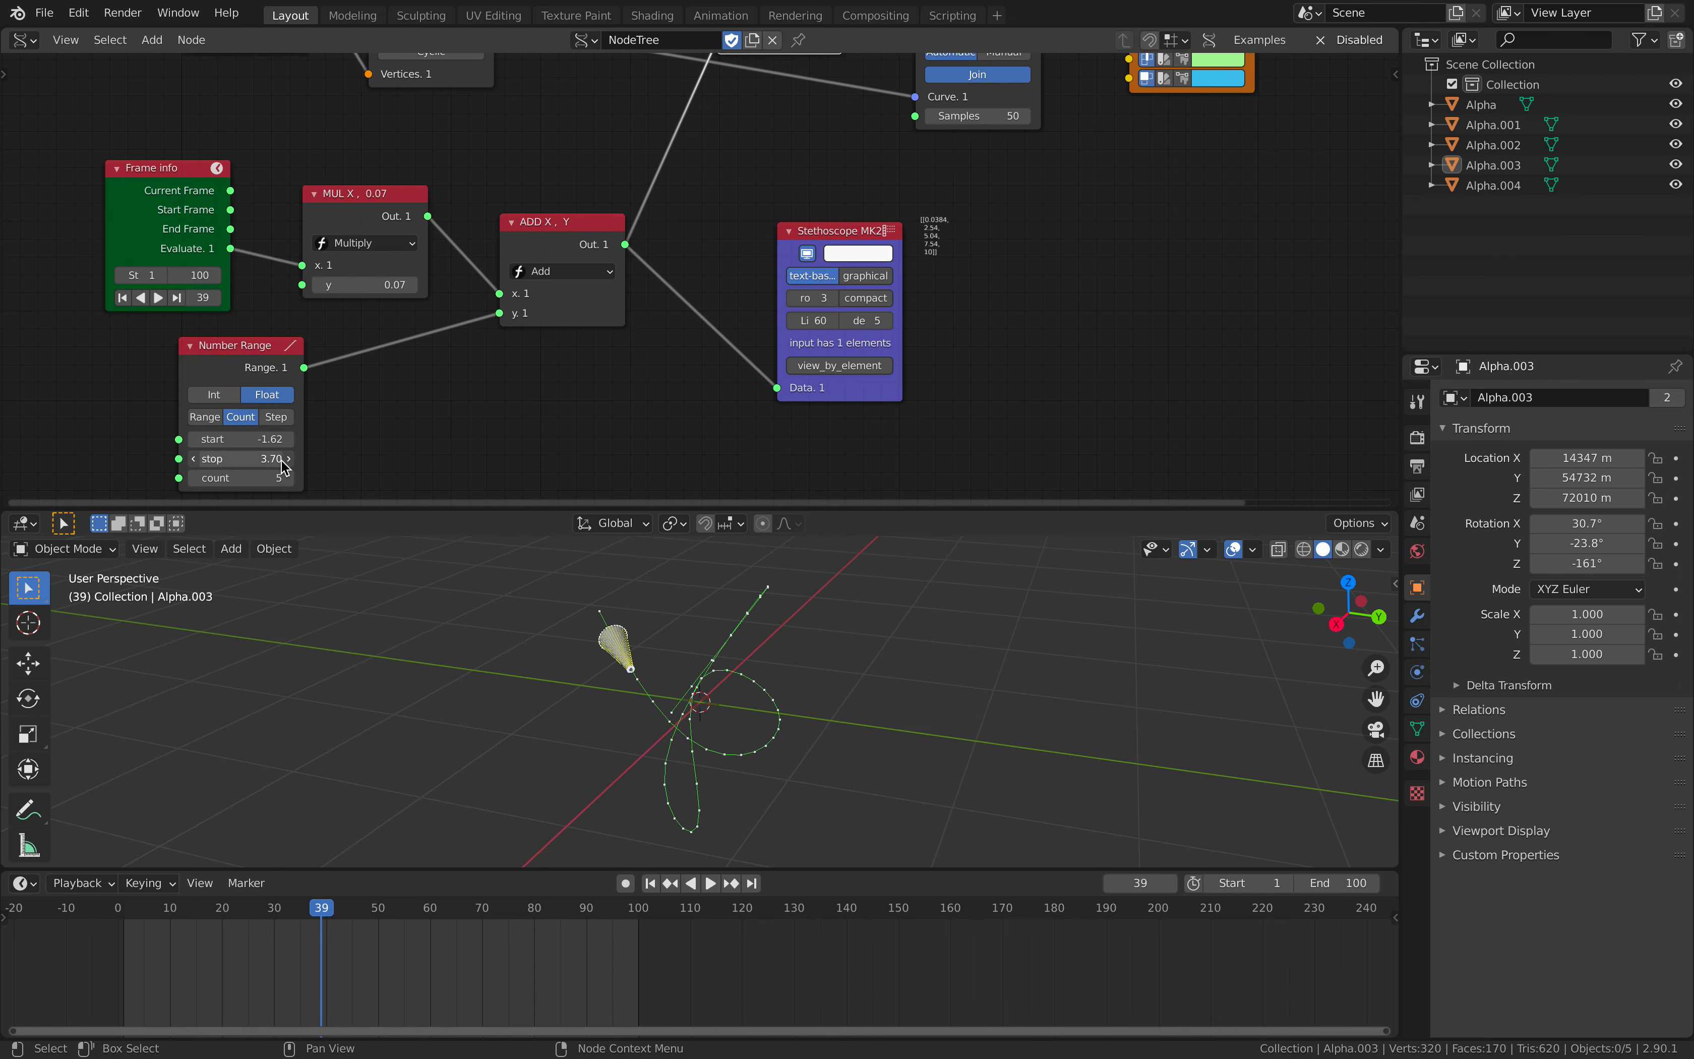
# - Play the animation briefly to check the cones' motion and save the file
pyautogui.press('space')
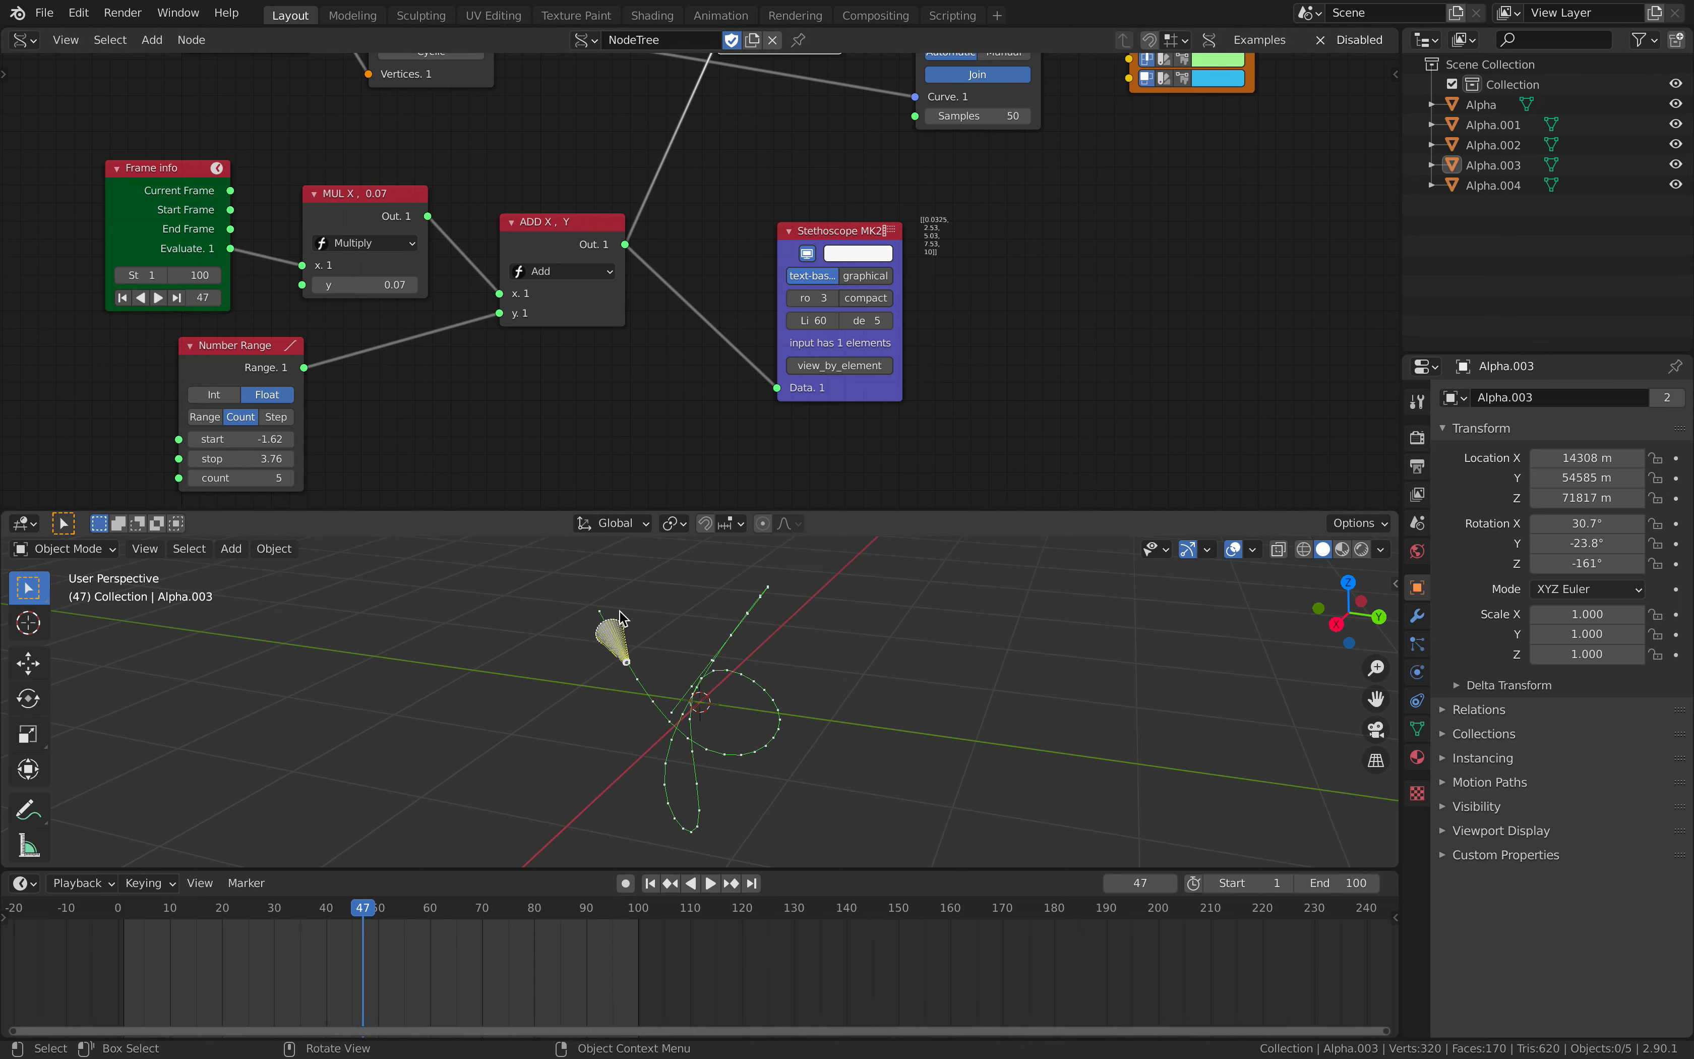
pyautogui.click(45, 14)
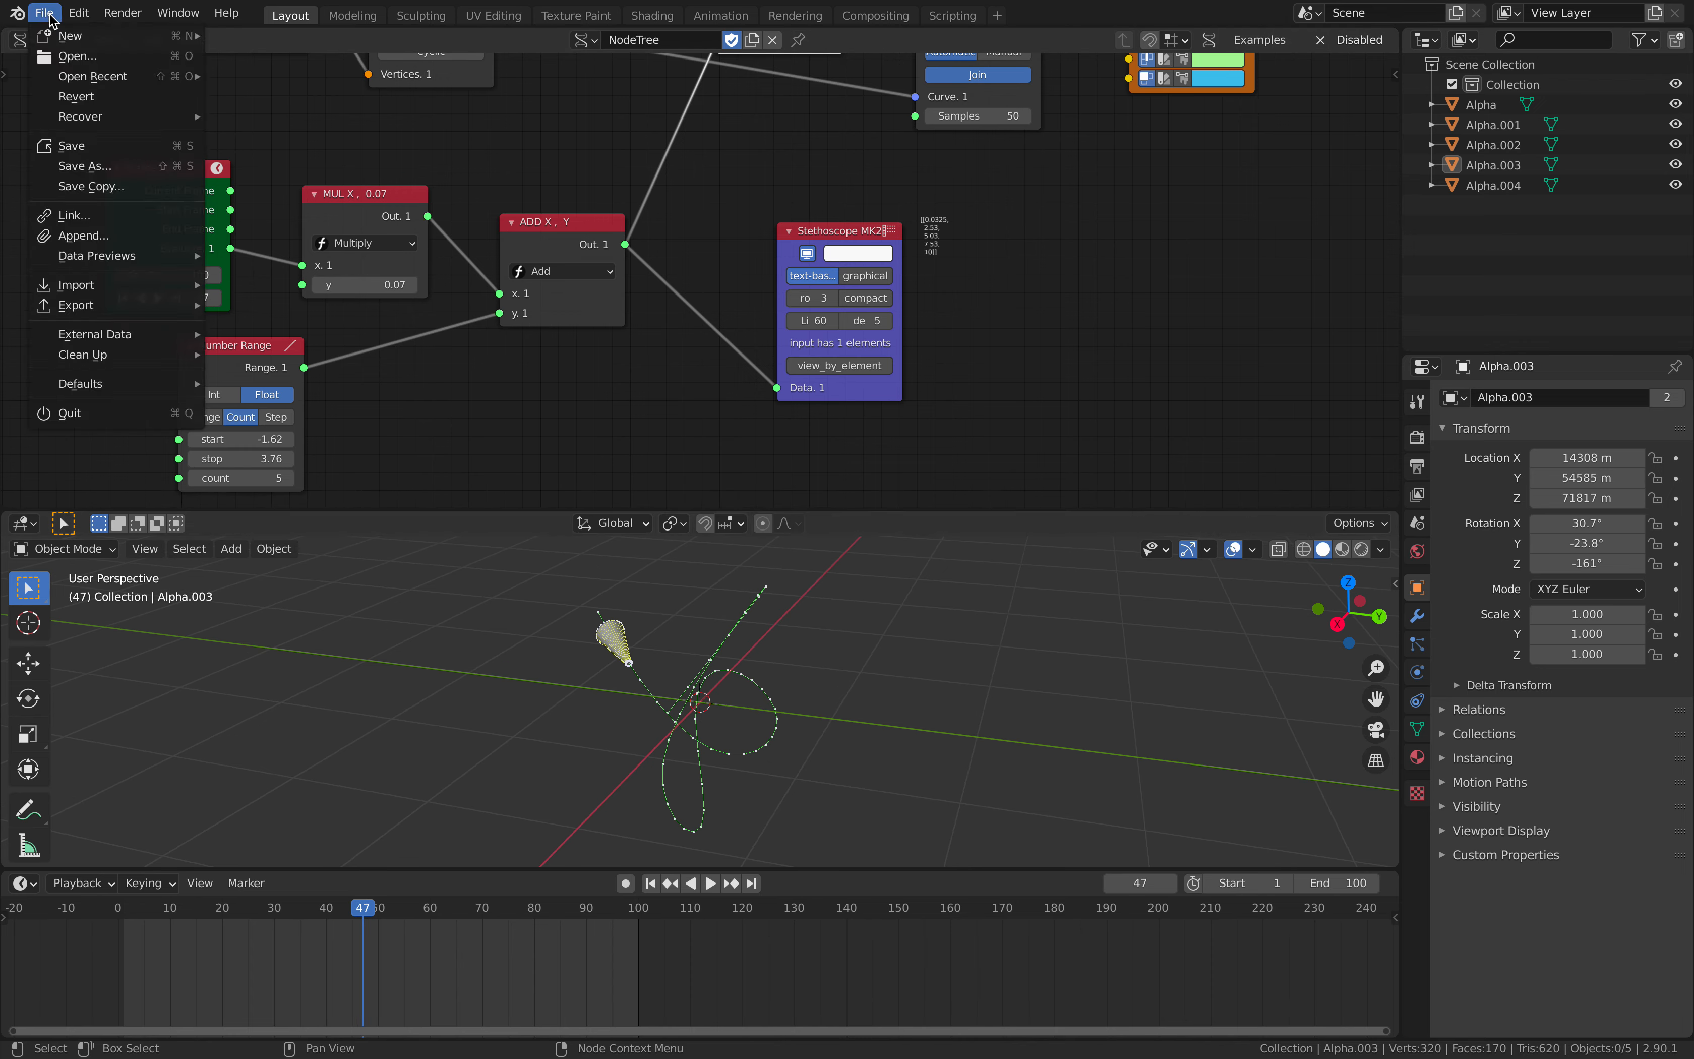
pyautogui.click(94, 147)
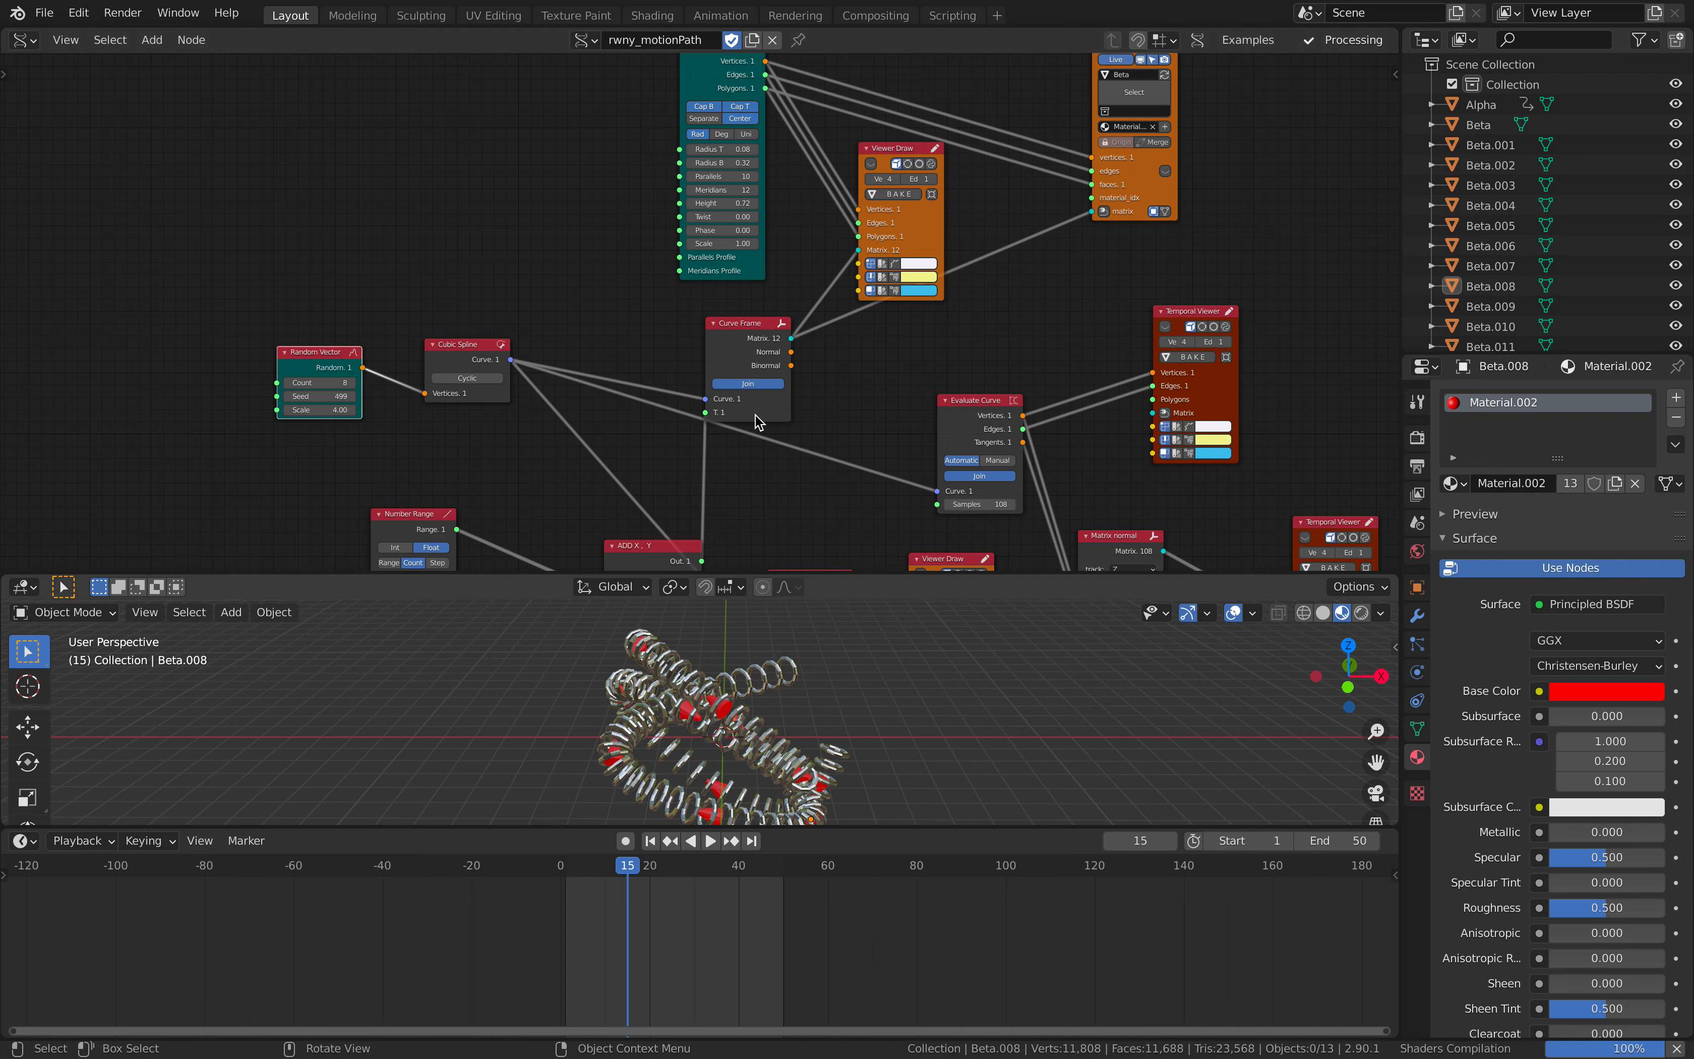
# - In the rwny_motionPath tree, move the Cubic Spline node away from Random Vector and raise the Curve Frame node slightly
pyautogui.moveTo(805, 412); pyautogui.dragTo(740, 278, button='middle')
pyautogui.scroll(1, 696, 251)
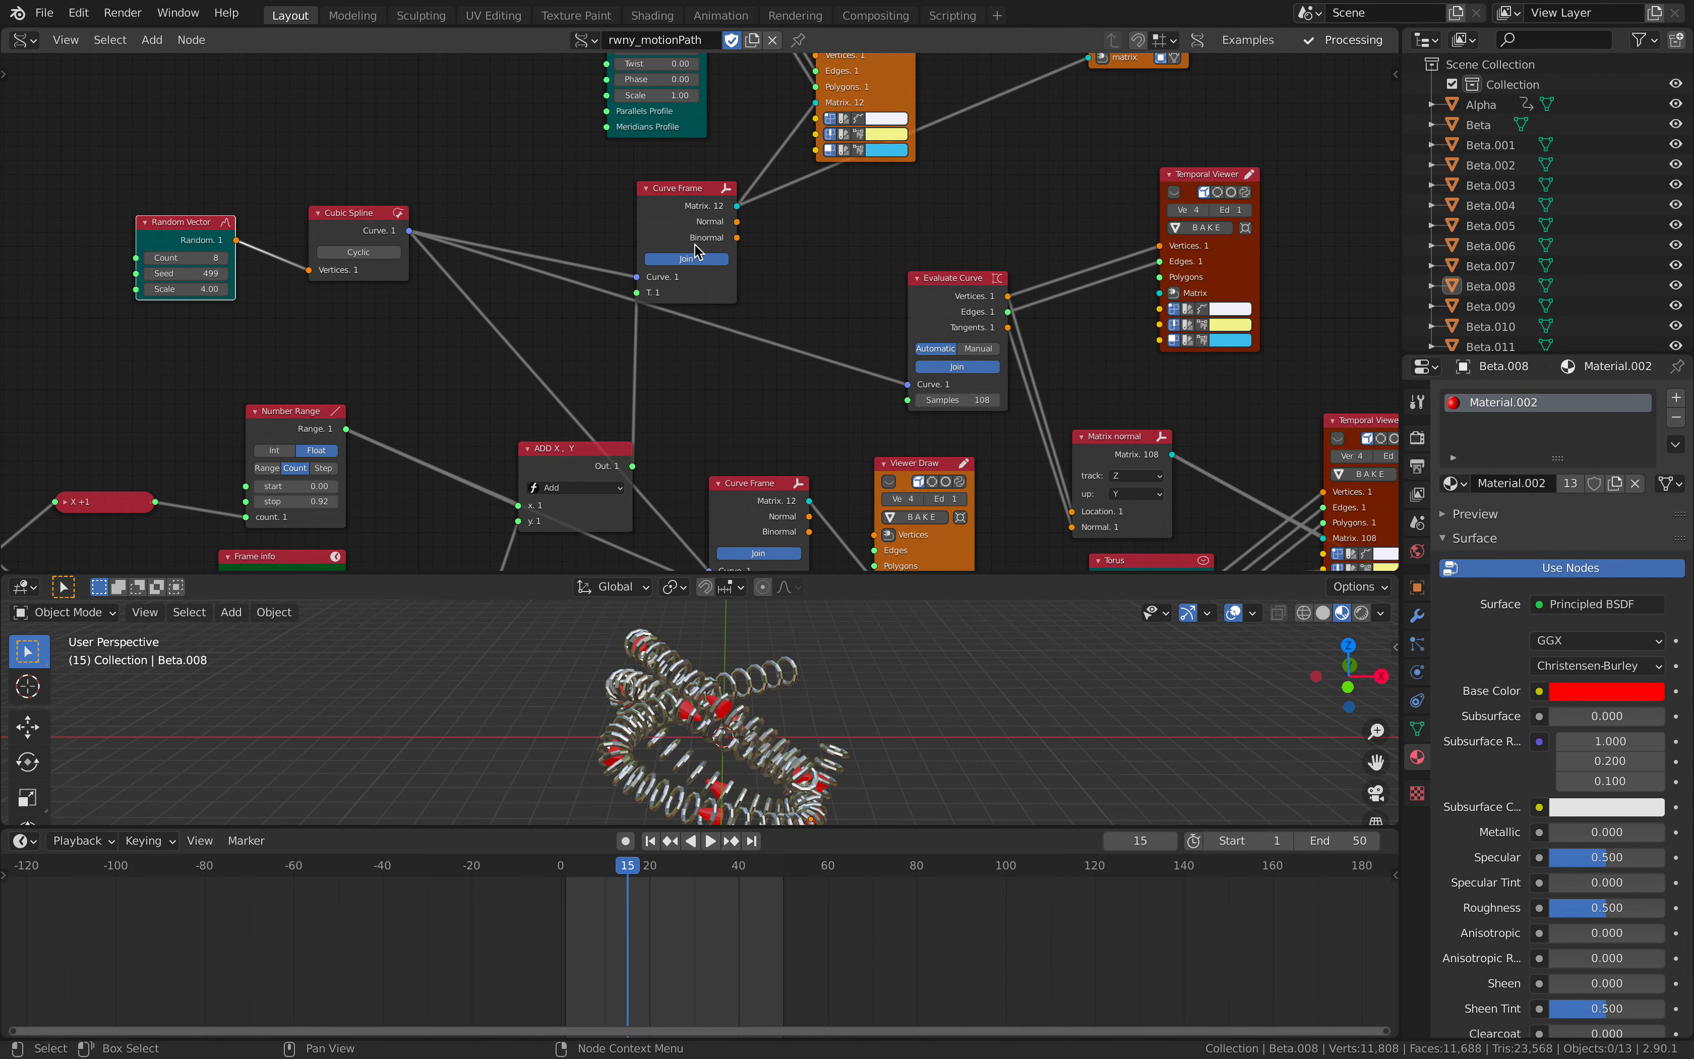
pyautogui.moveTo(376, 225); pyautogui.dragTo(472, 243)
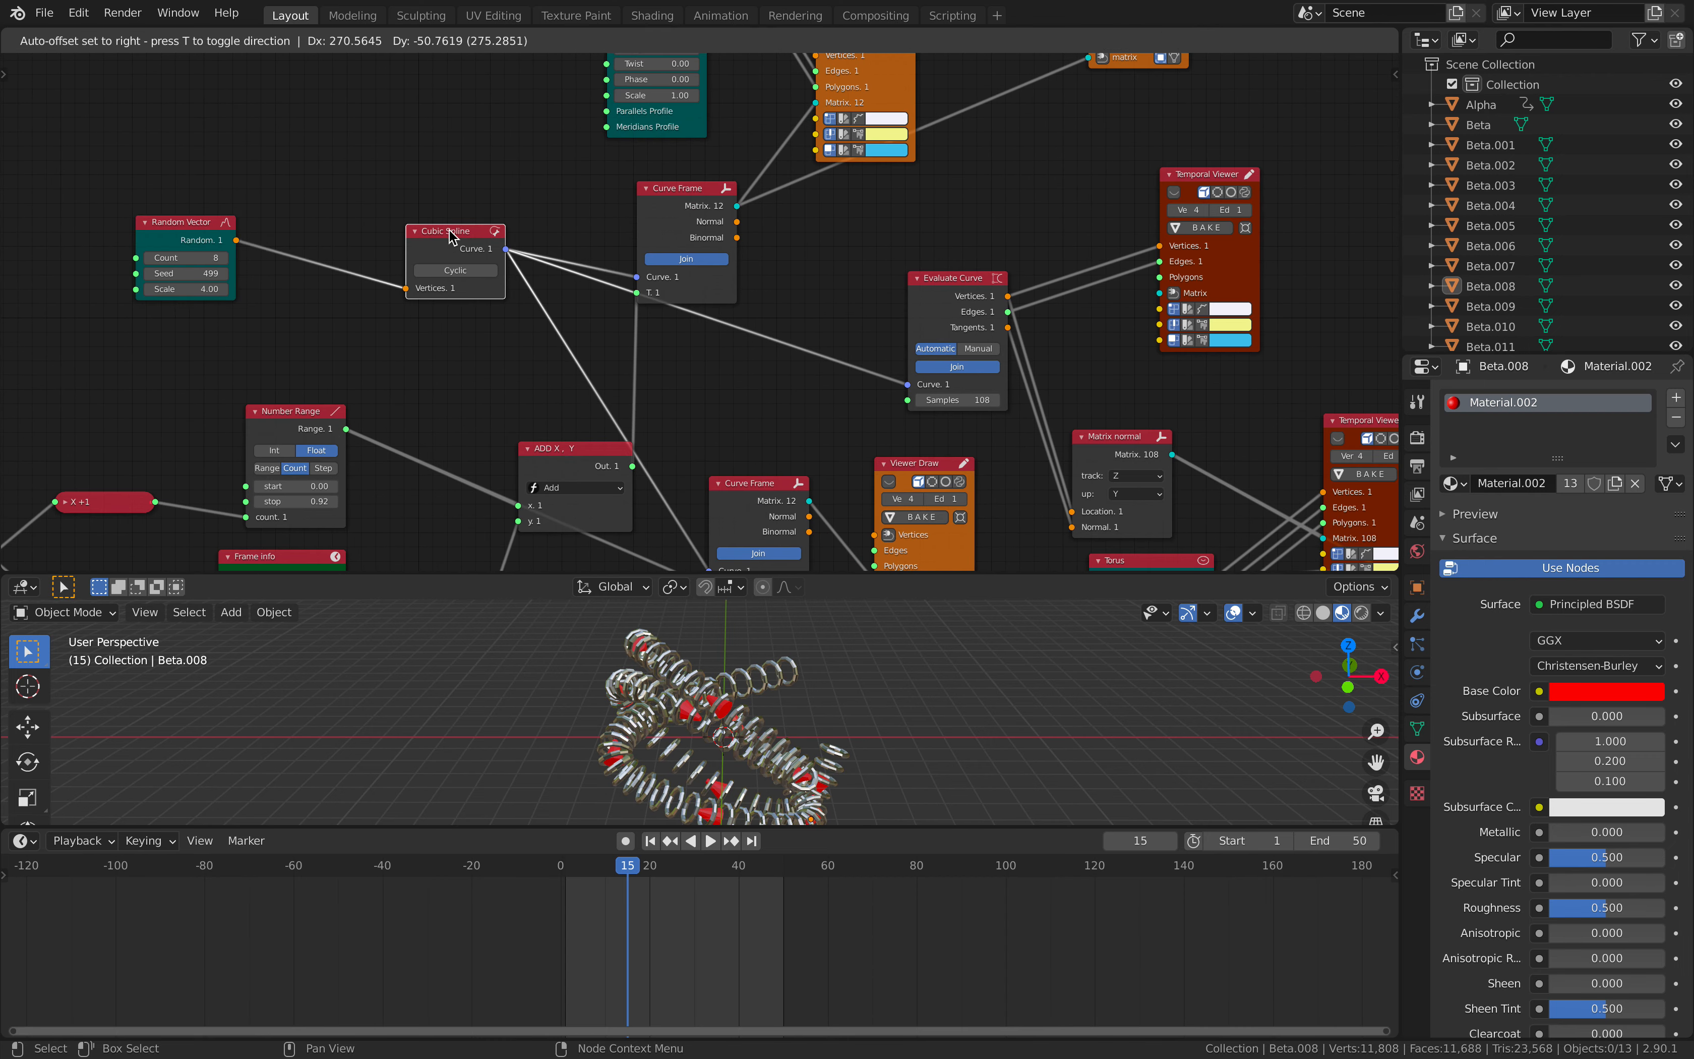
pyautogui.moveTo(658, 205); pyautogui.dragTo(668, 182)
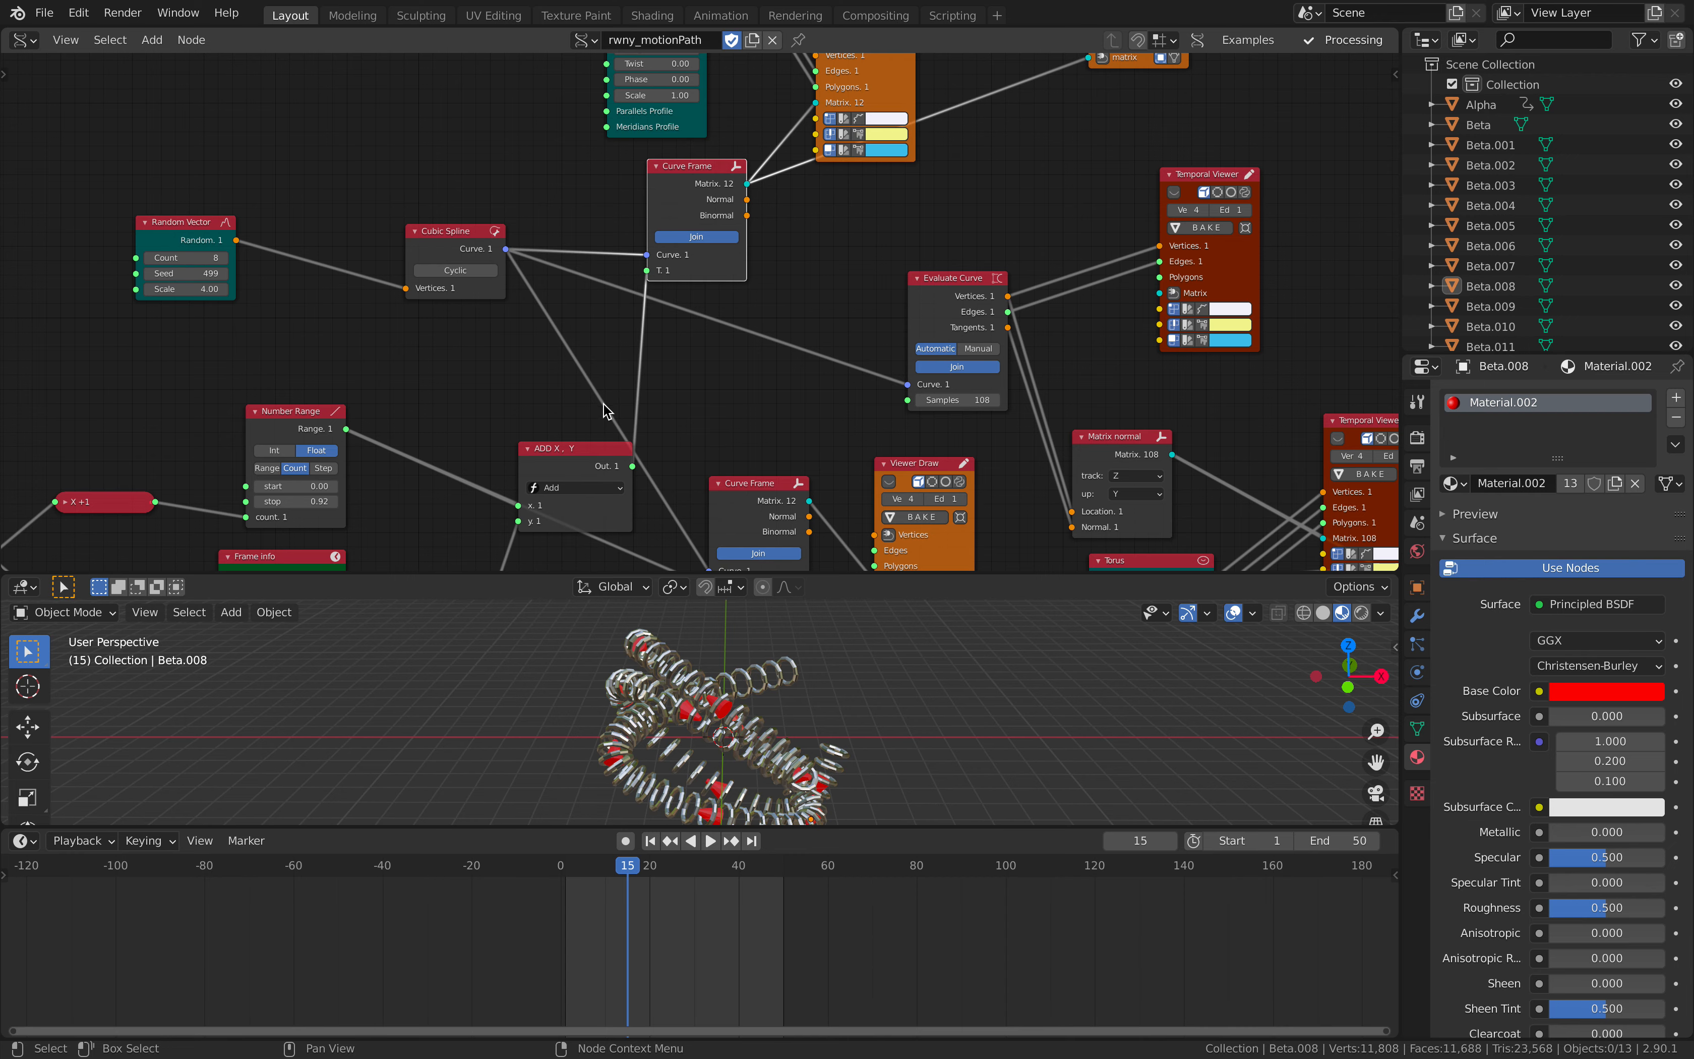
# - Move the Add node up toward the Number Range node and collapse it
pyautogui.moveTo(546, 465); pyautogui.dragTo(510, 435)
pyautogui.moveTo(511, 436); pyautogui.dragTo(630, 311, button='middle')
pyautogui.scroll(1, 630, 312)
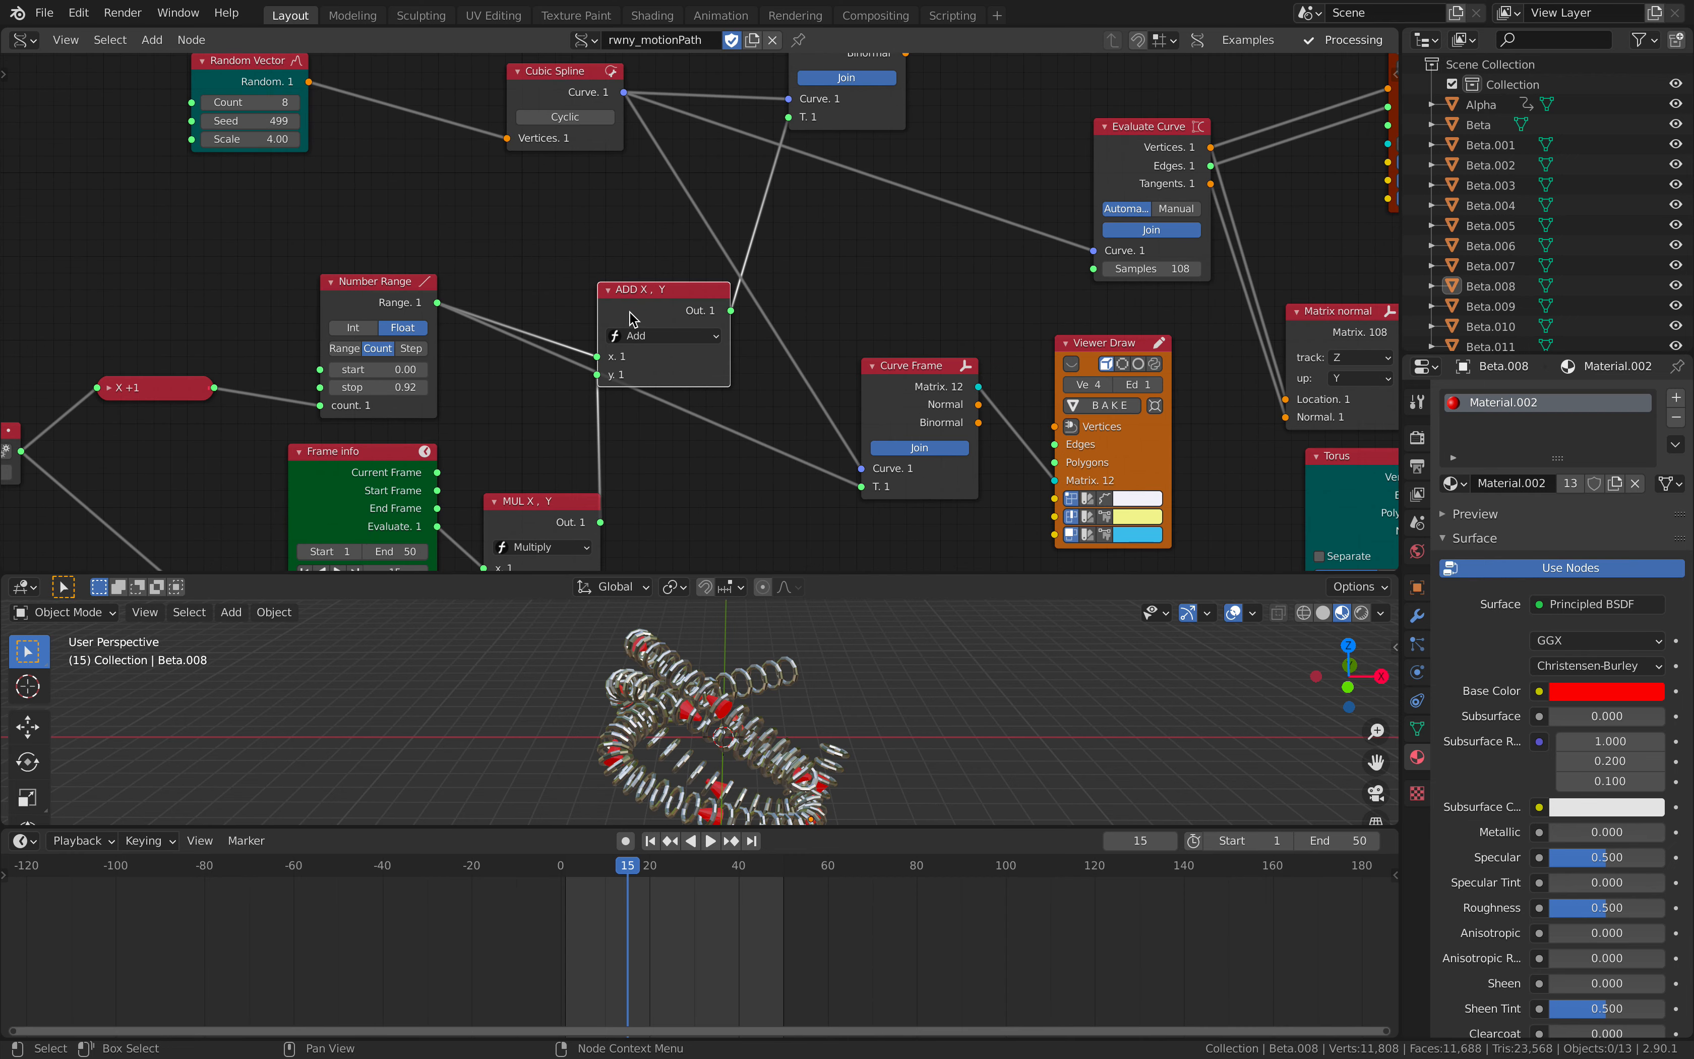
pyautogui.click(607, 291)
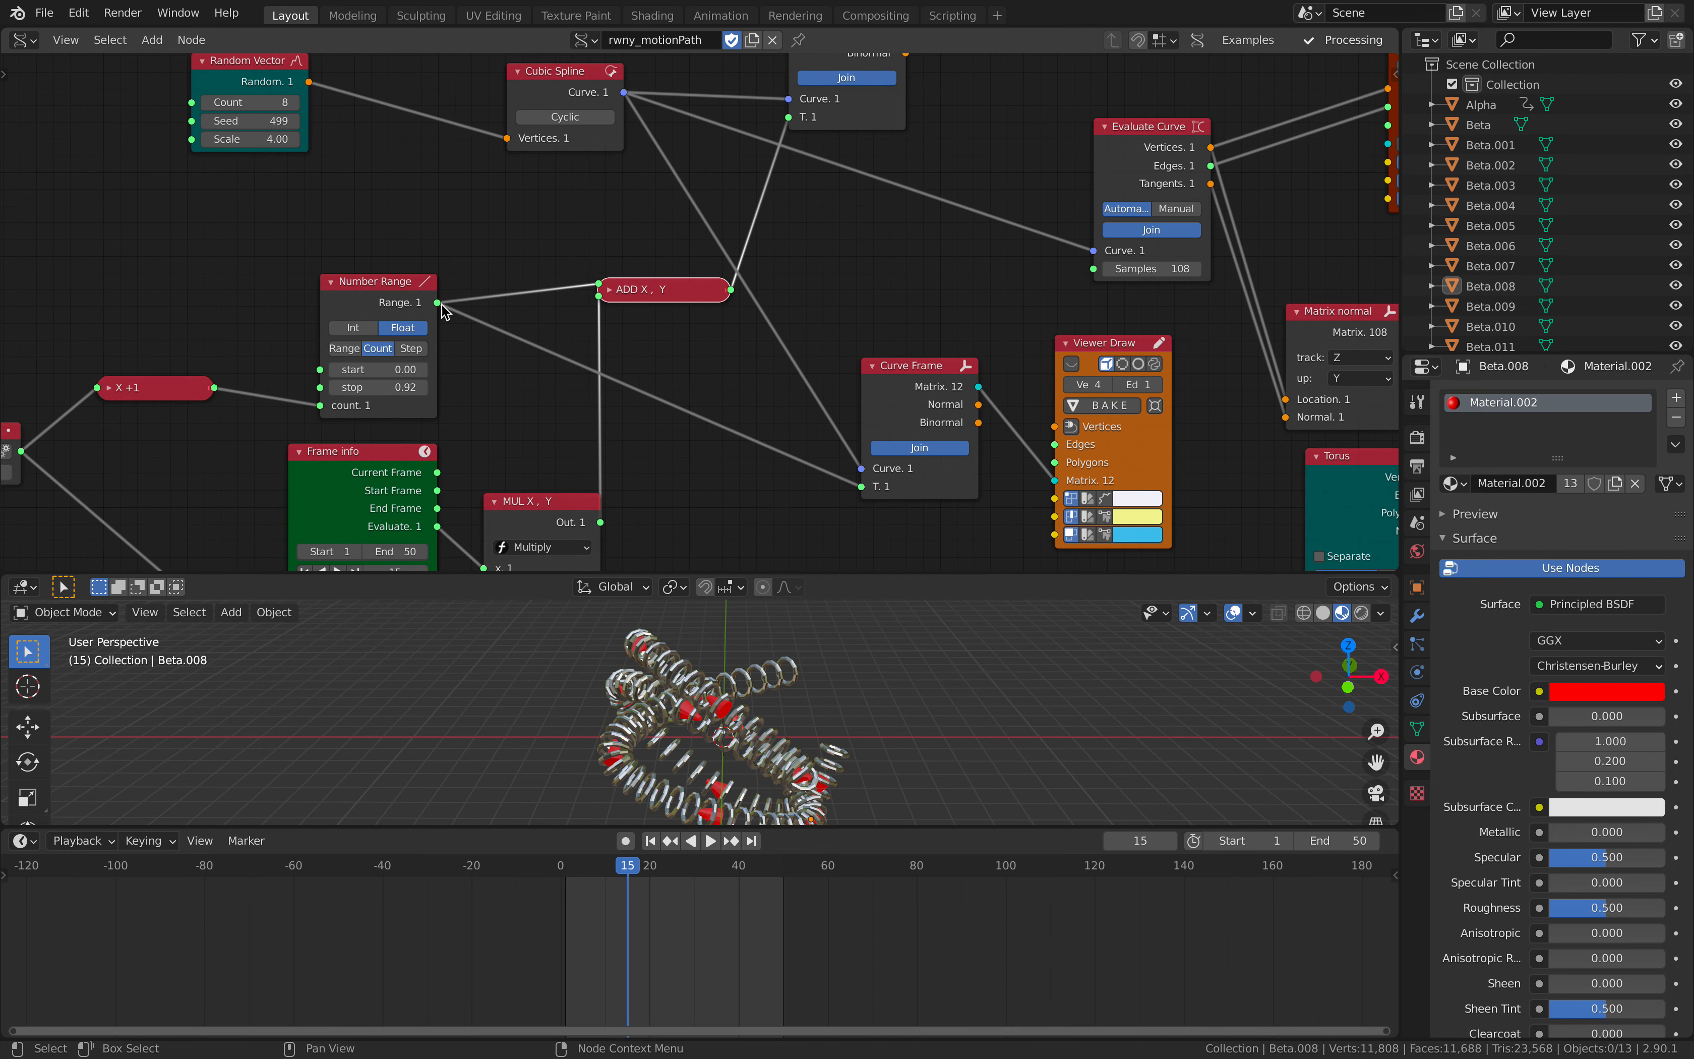
# - Spread out the Frame info, Divide and Multiply nodes so their links can be read clearly
pyautogui.moveTo(468, 282); pyautogui.dragTo(628, 243, button='middle')
pyautogui.moveTo(319, 339); pyautogui.dragTo(323, 263)
pyautogui.moveTo(502, 421); pyautogui.dragTo(451, 423)
pyautogui.moveTo(552, 452); pyautogui.dragTo(525, 347, button='middle')
pyautogui.moveTo(480, 488); pyautogui.dragTo(414, 484)
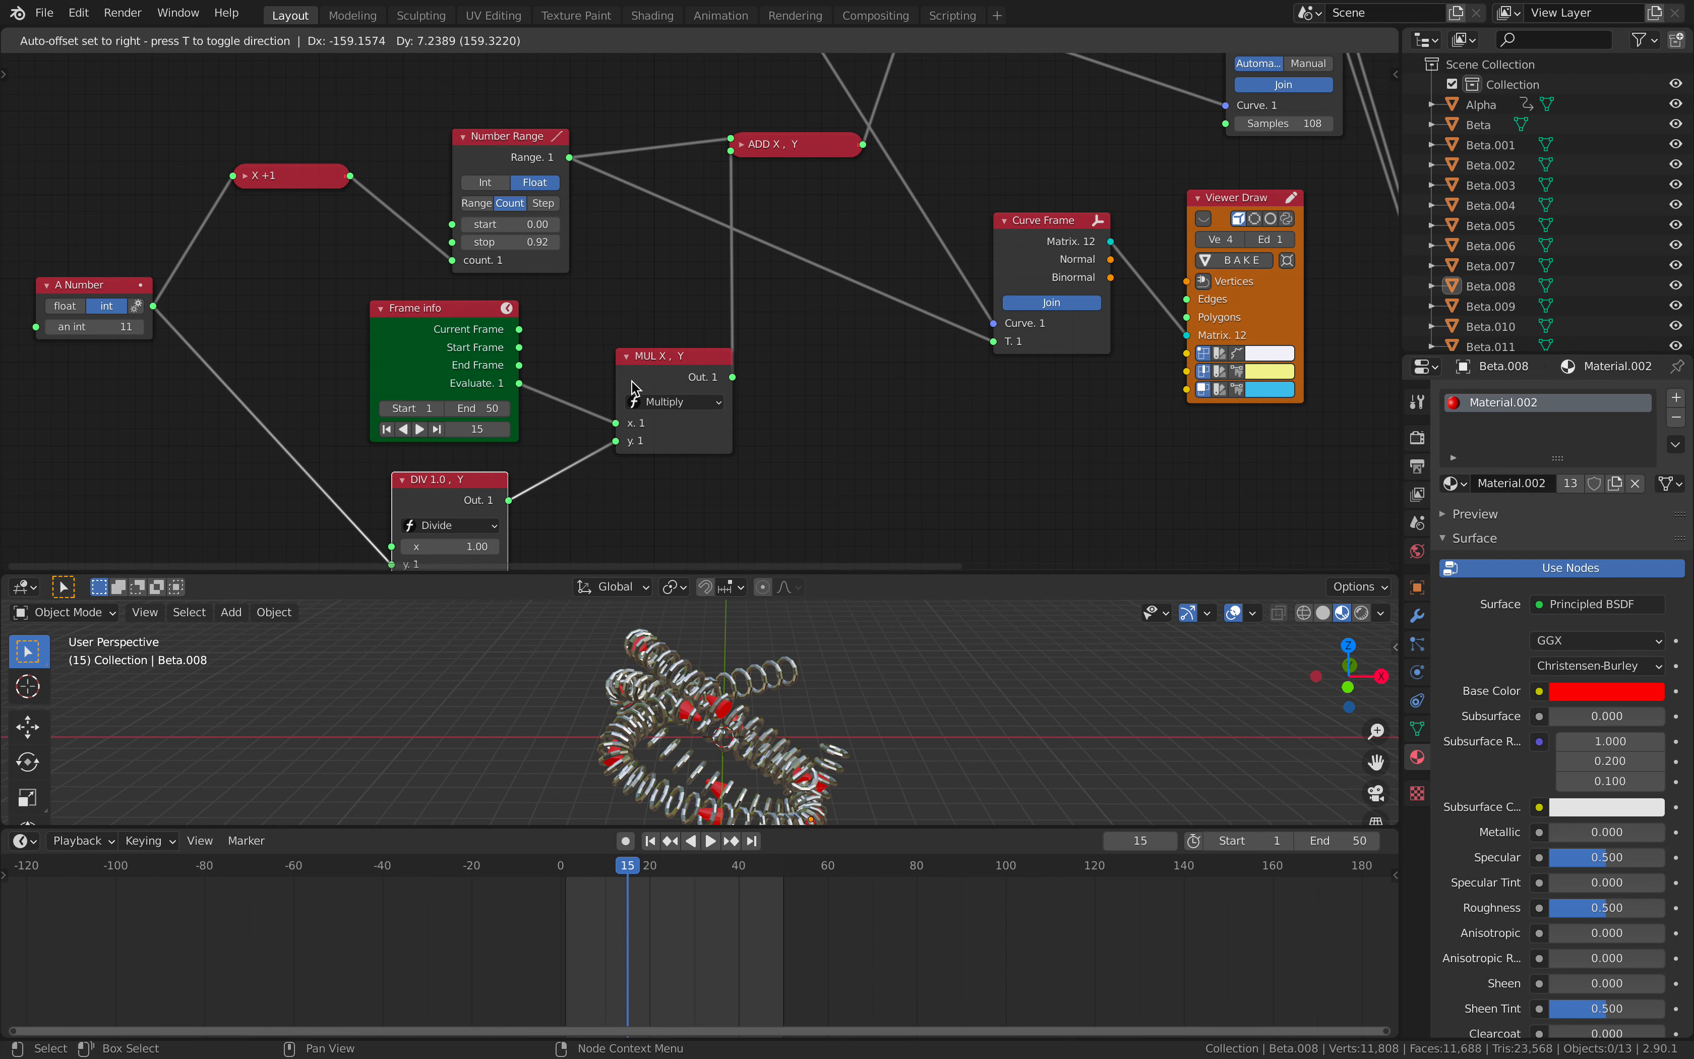
pyautogui.moveTo(633, 387); pyautogui.dragTo(618, 381)
pyautogui.scroll(-1, 674, 332)
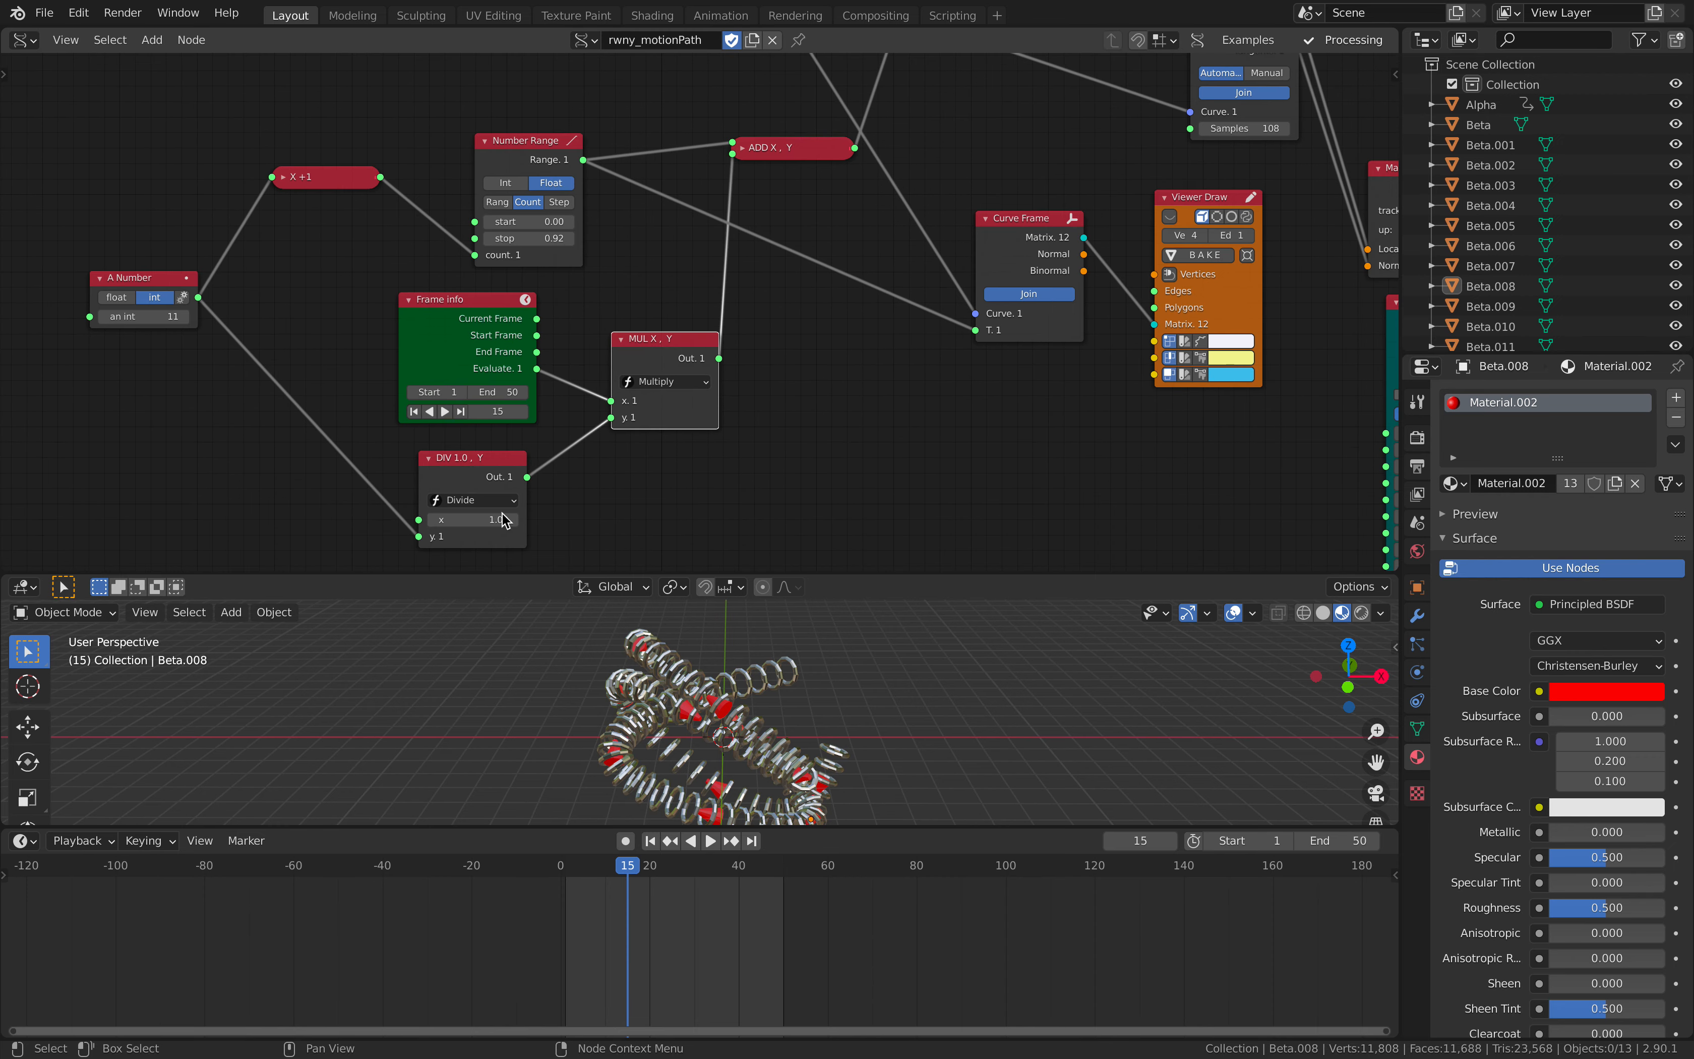
# - Move the A Number node further from the nodes it feeds and set its integer value to 5
pyautogui.click(103, 317)
pyautogui.moveTo(147, 297); pyautogui.dragTo(130, 316)
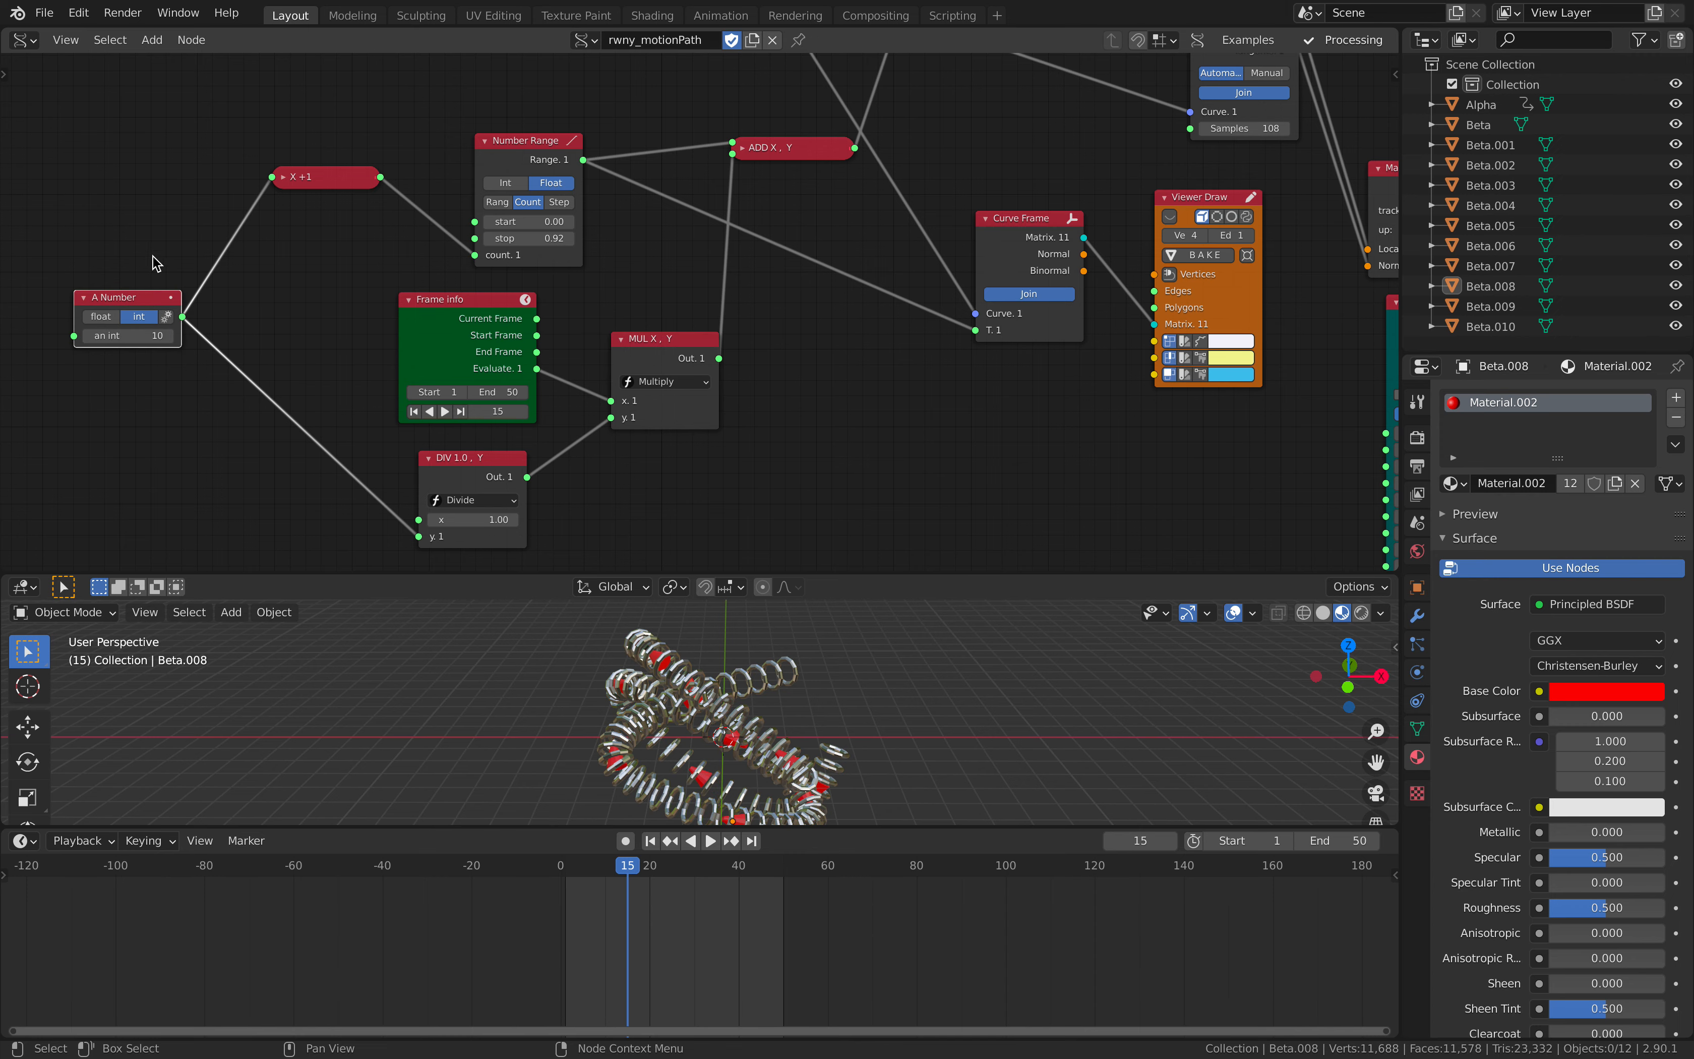
pyautogui.click(148, 337)
pyautogui.write('5')
pyautogui.press('Return')
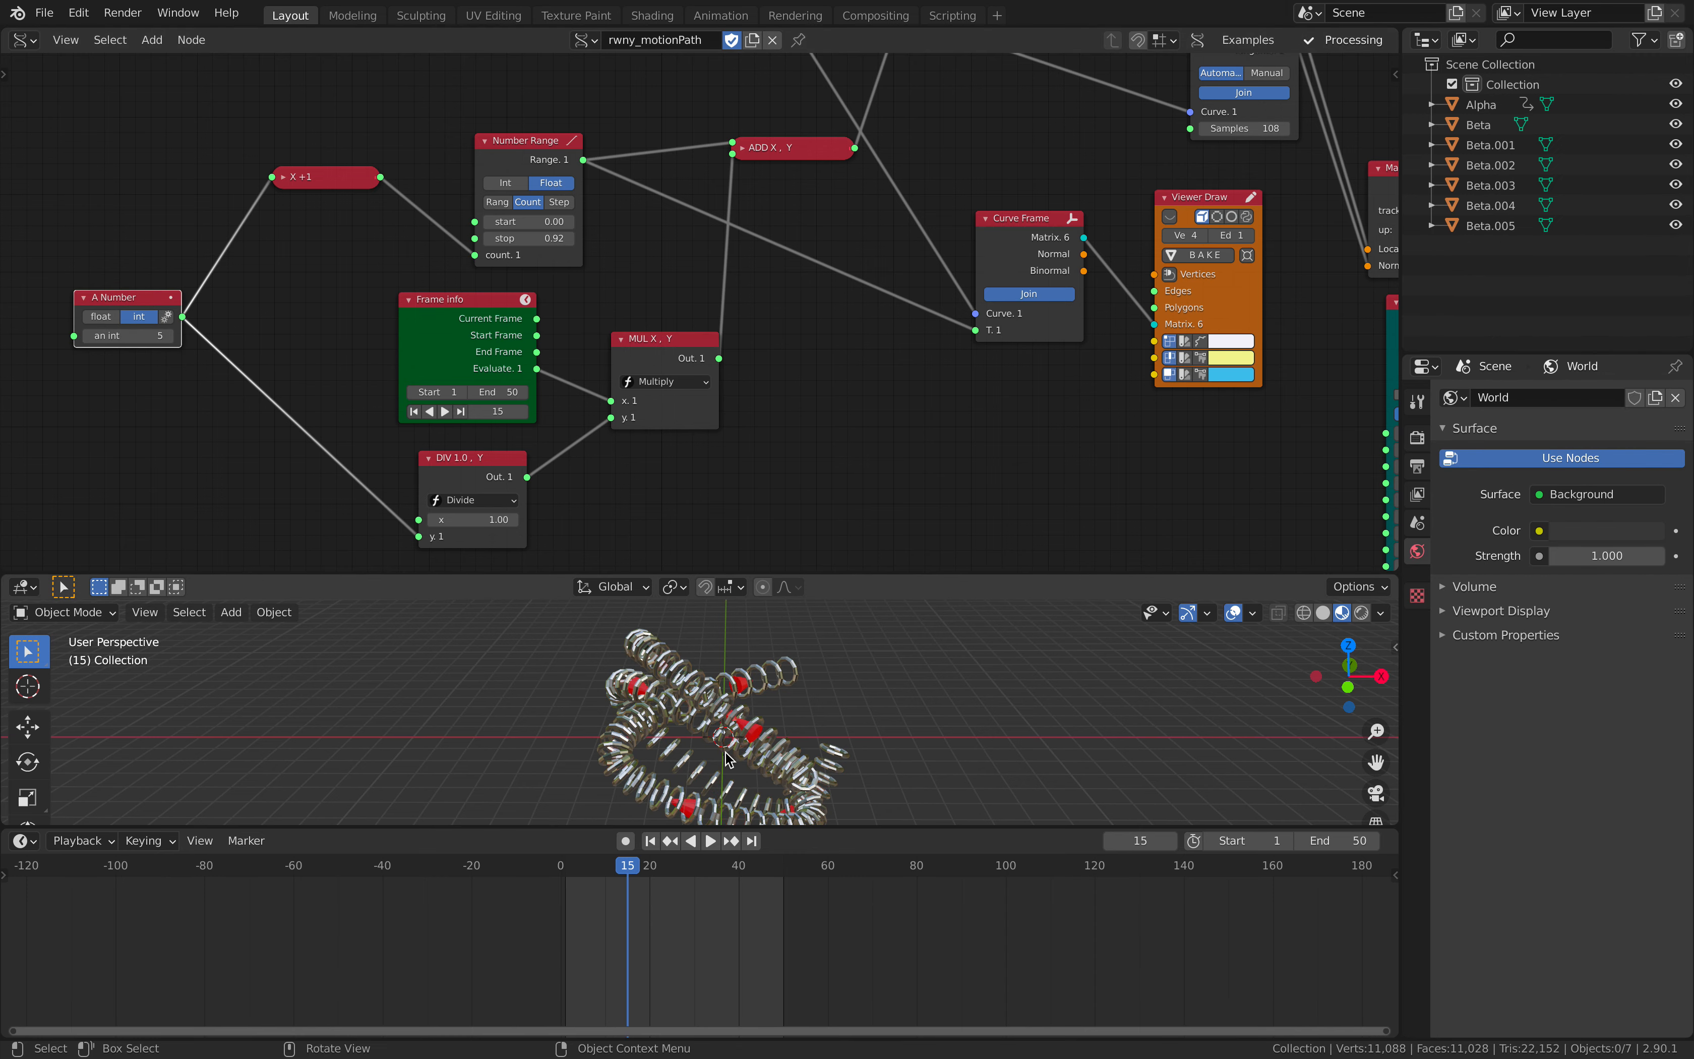
pyautogui.moveTo(729, 756)
pyautogui.mouseDown(button='middle')
pyautogui.moveTo(825, 760)
pyautogui.moveTo(759, 760)
pyautogui.mouseUp(button='middle')
# - Review the Divide and Multiply nodes, and reposition the Number Range node and the Curve Frame node fed by Add
pyautogui.click(467, 459)
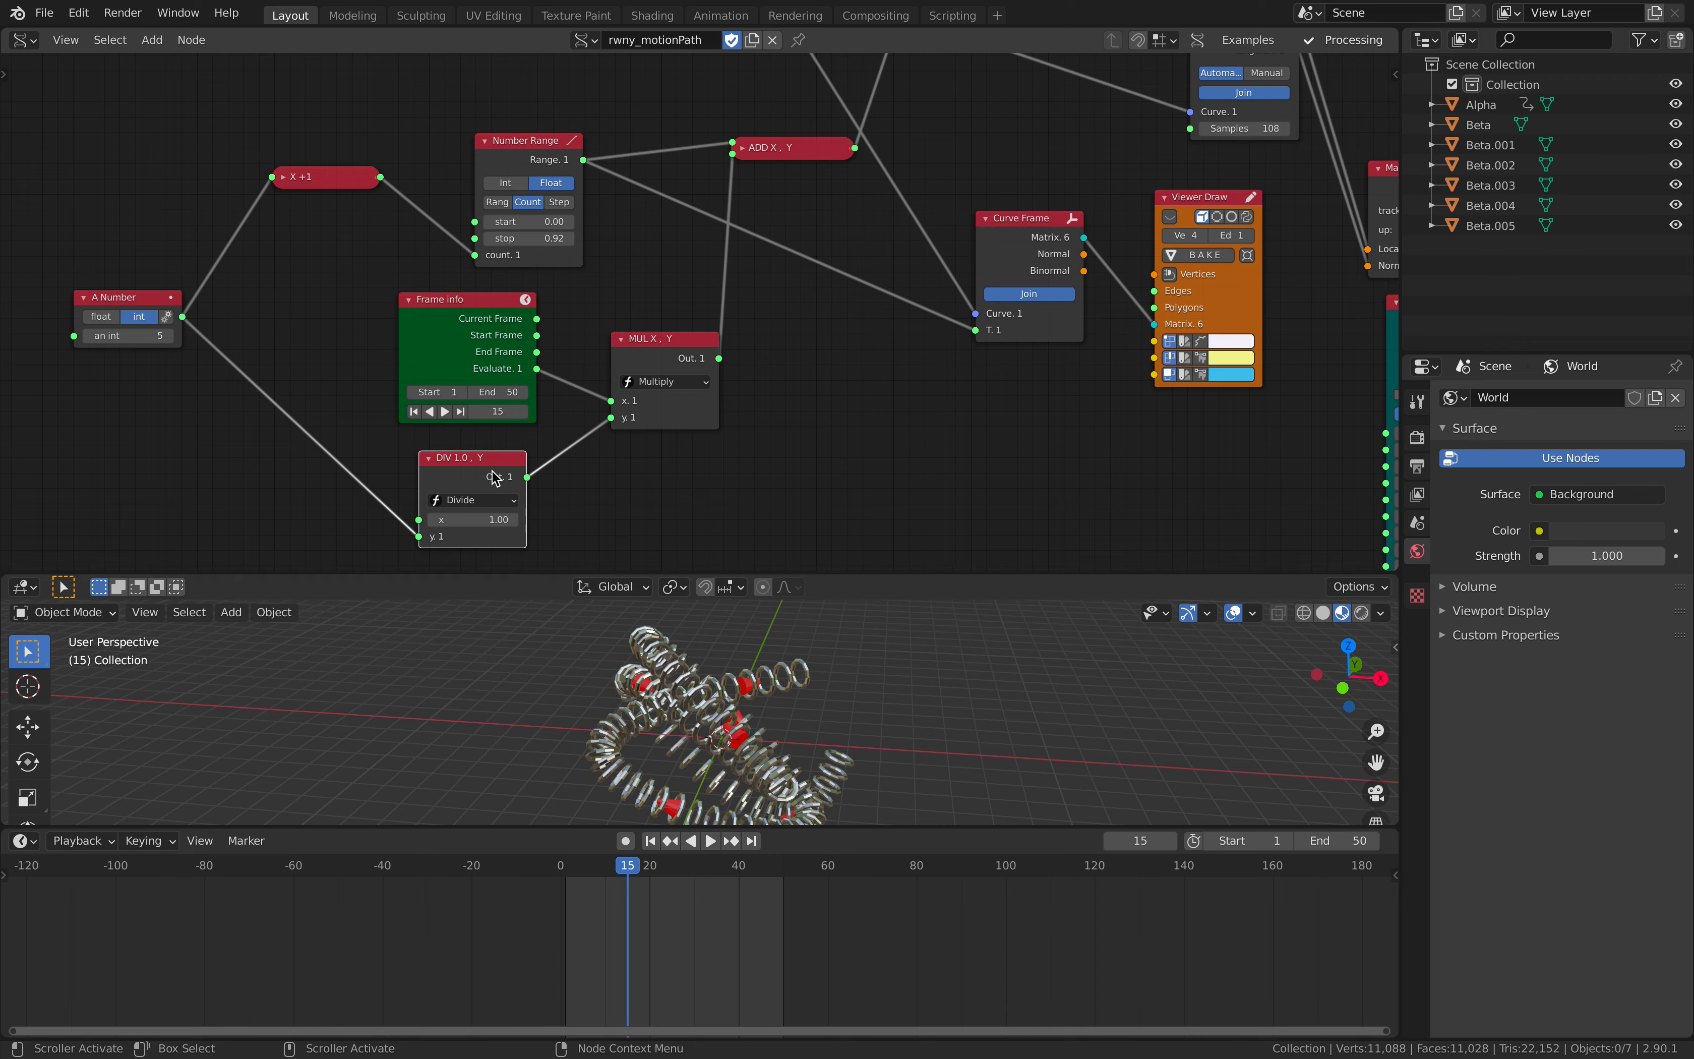
pyautogui.click(645, 356)
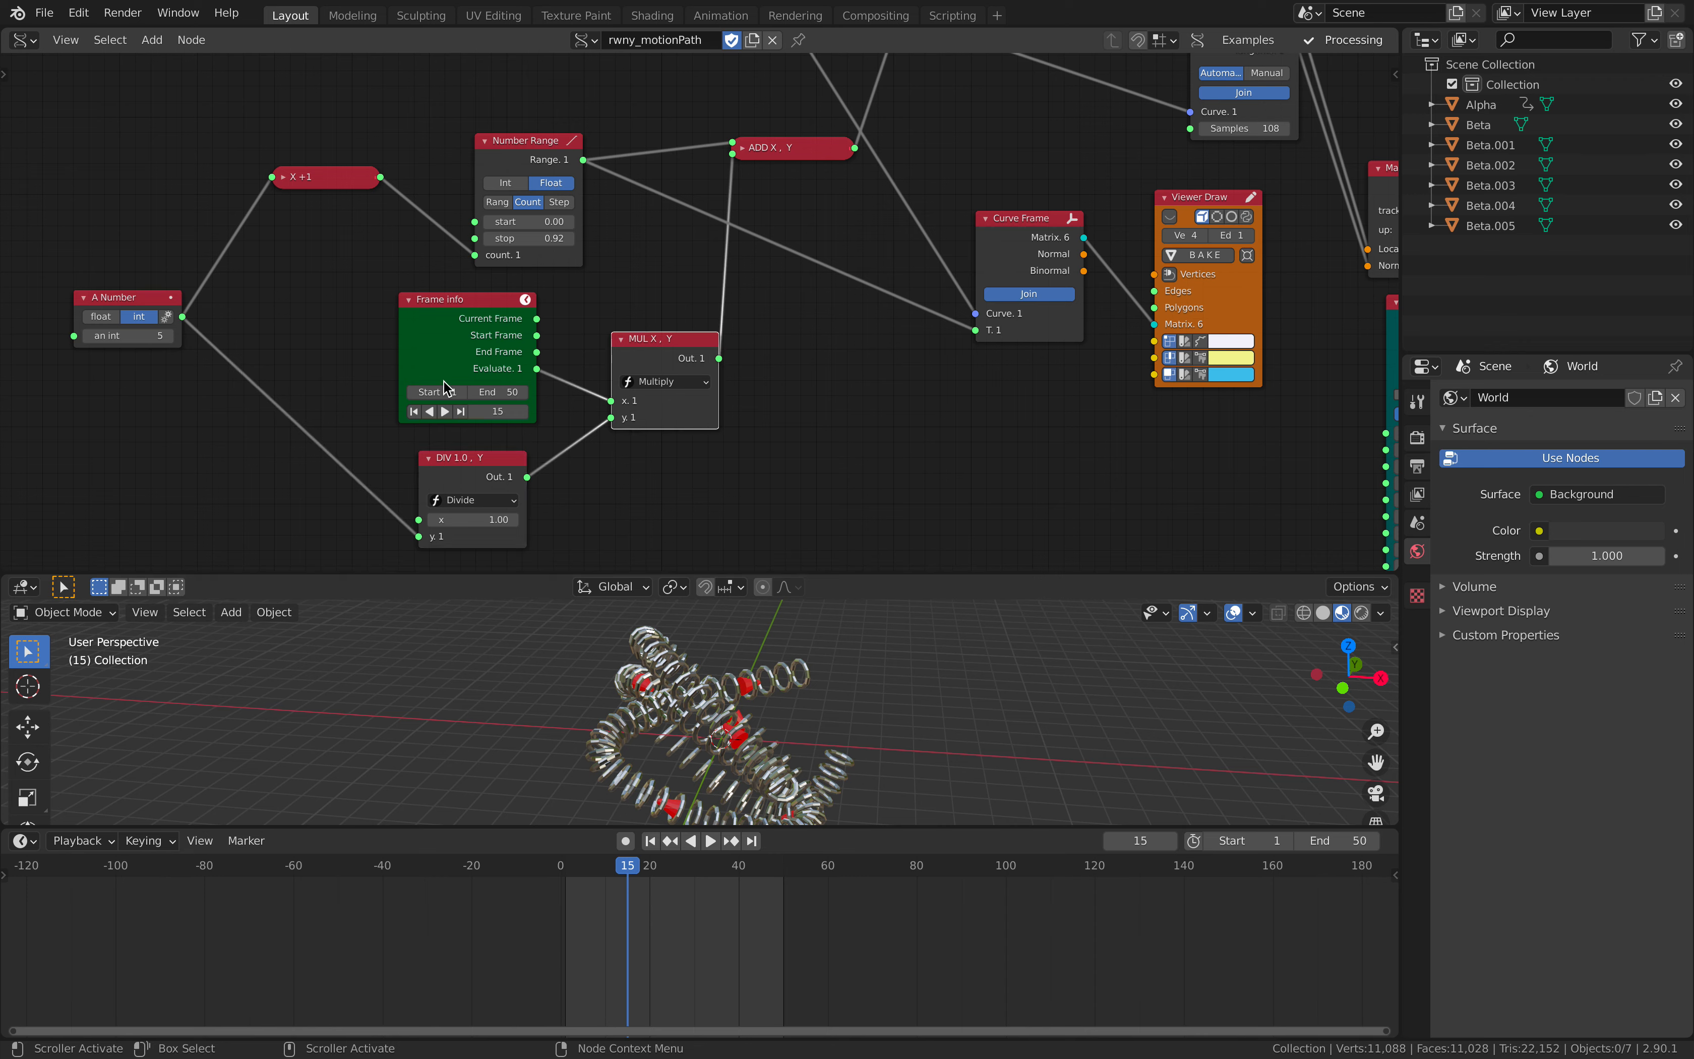
pyautogui.moveTo(590, 419); pyautogui.dragTo(496, 488, button='middle')
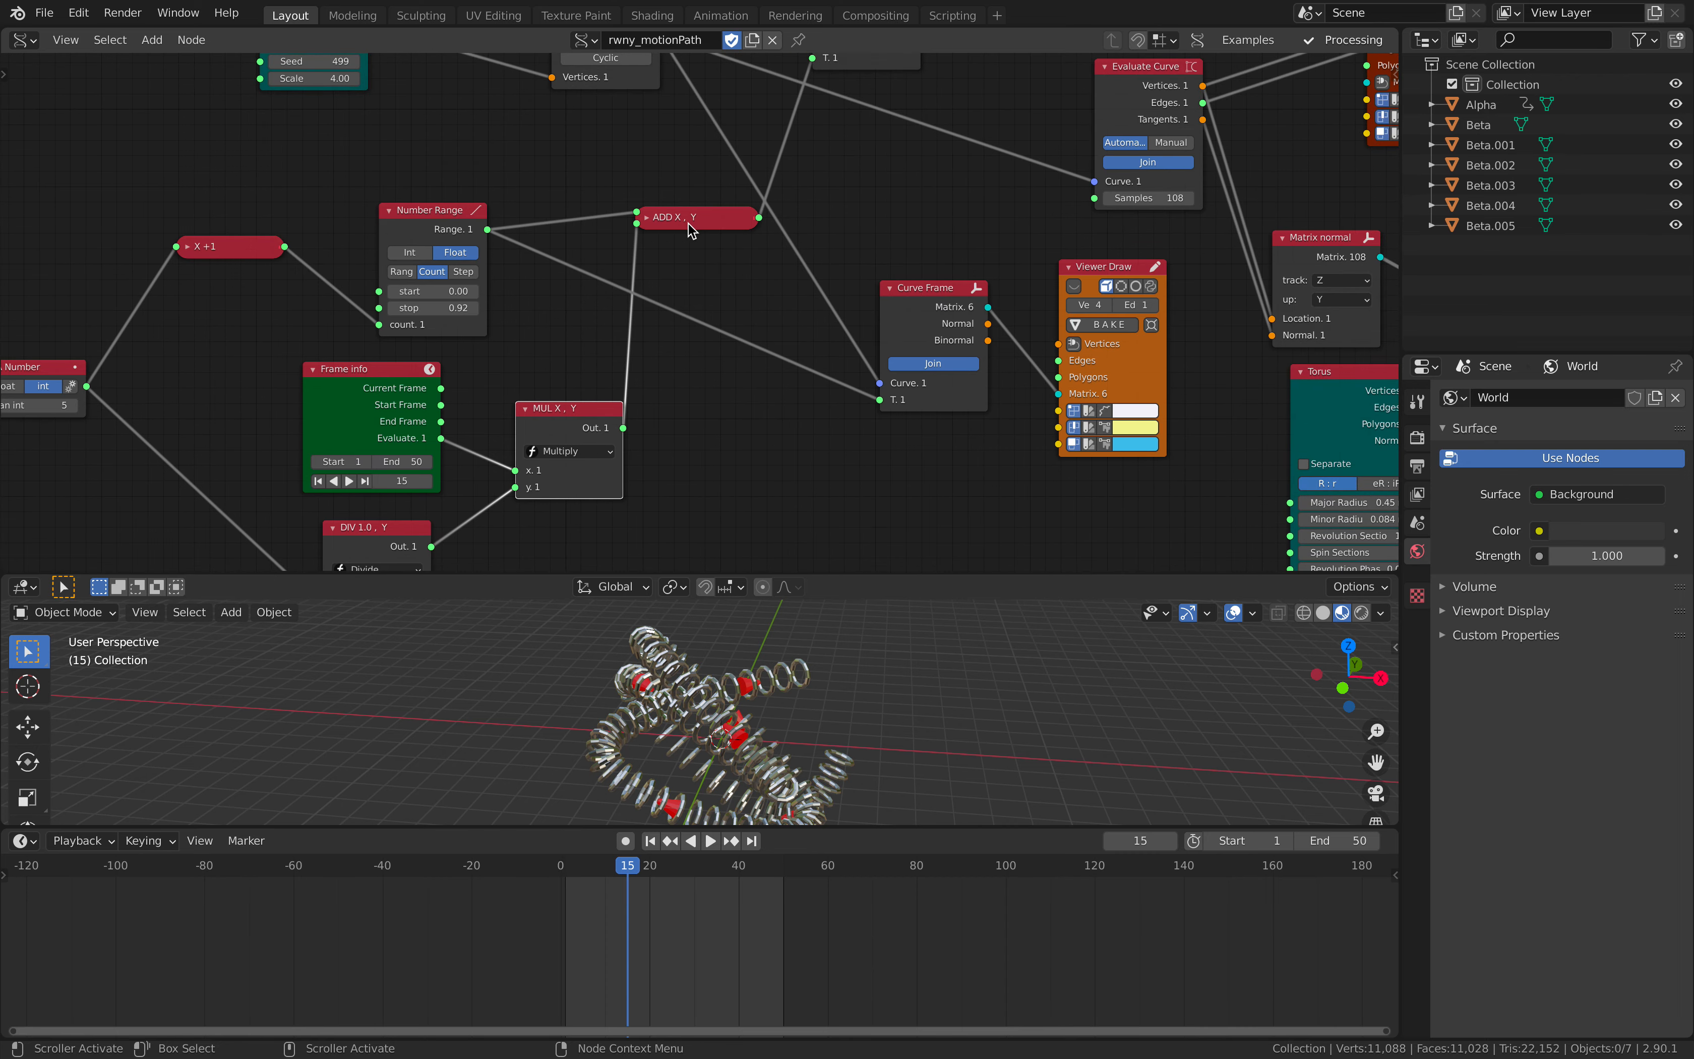
pyautogui.moveTo(420, 205); pyautogui.dragTo(466, 175)
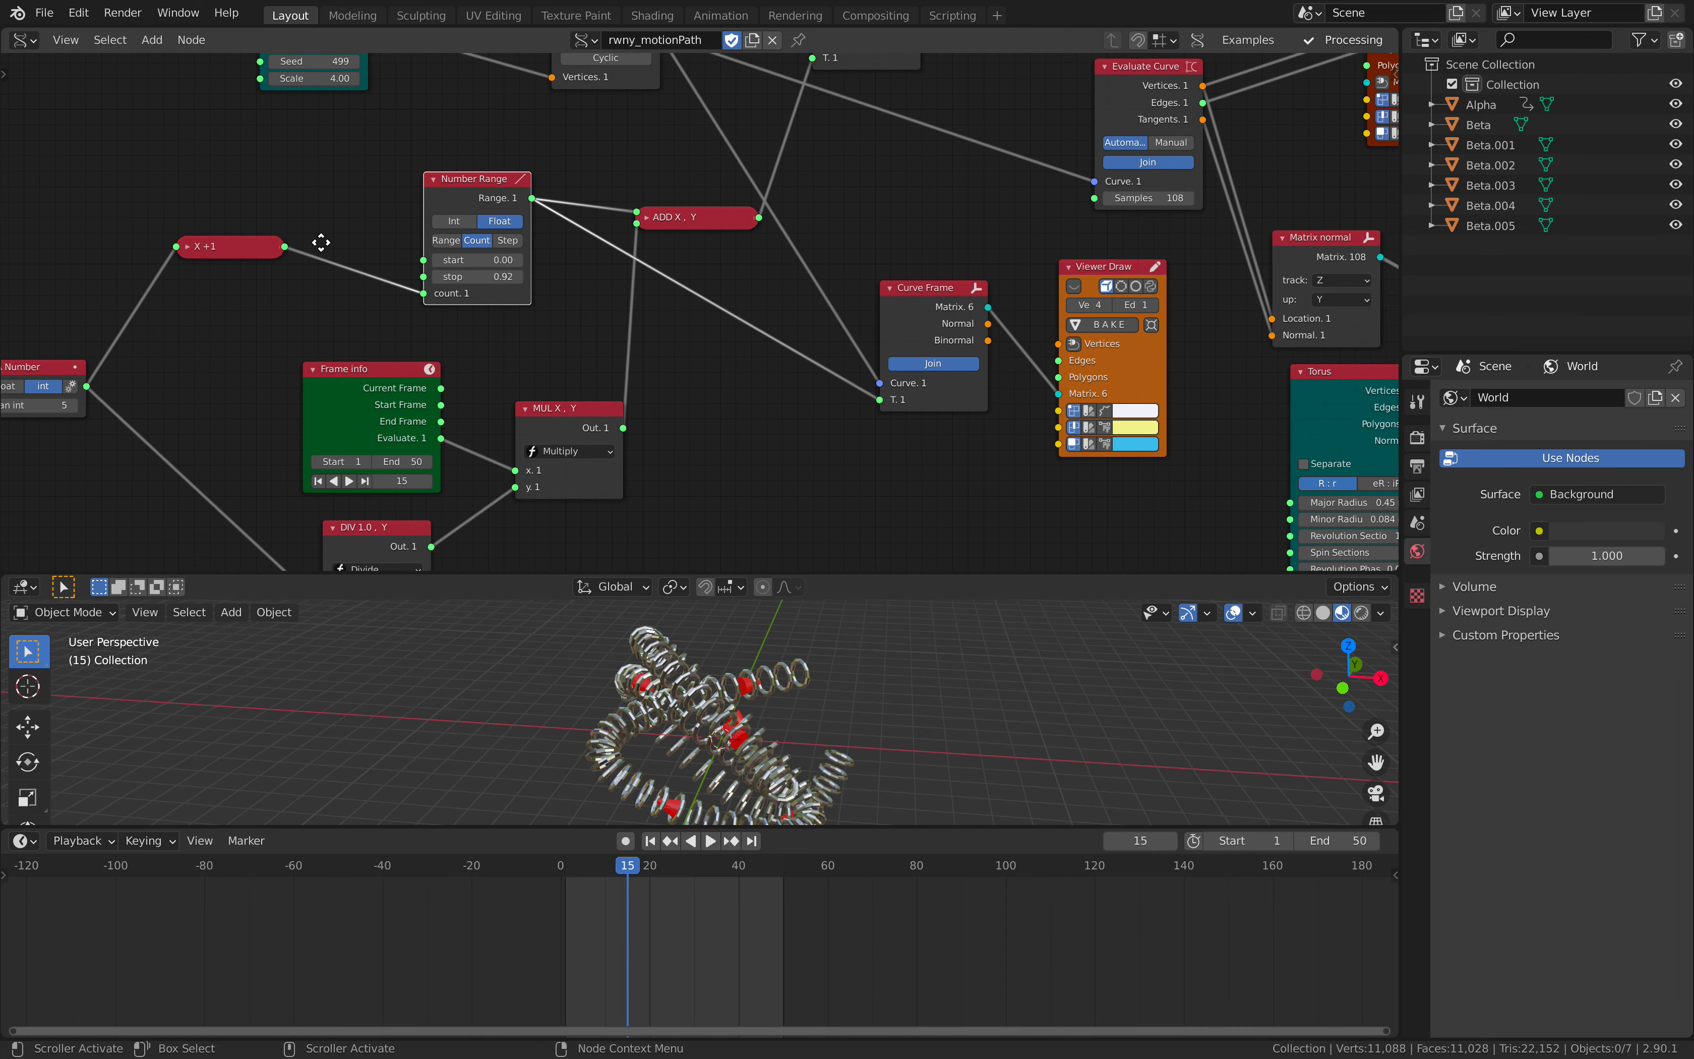
pyautogui.moveTo(321, 242); pyautogui.dragTo(401, 240, button='middle')
pyautogui.moveTo(656, 302); pyautogui.dragTo(529, 351, button='middle')
pyautogui.moveTo(635, 248); pyautogui.dragTo(598, 397, button='middle')
pyautogui.moveTo(759, 268); pyautogui.dragTo(772, 274)
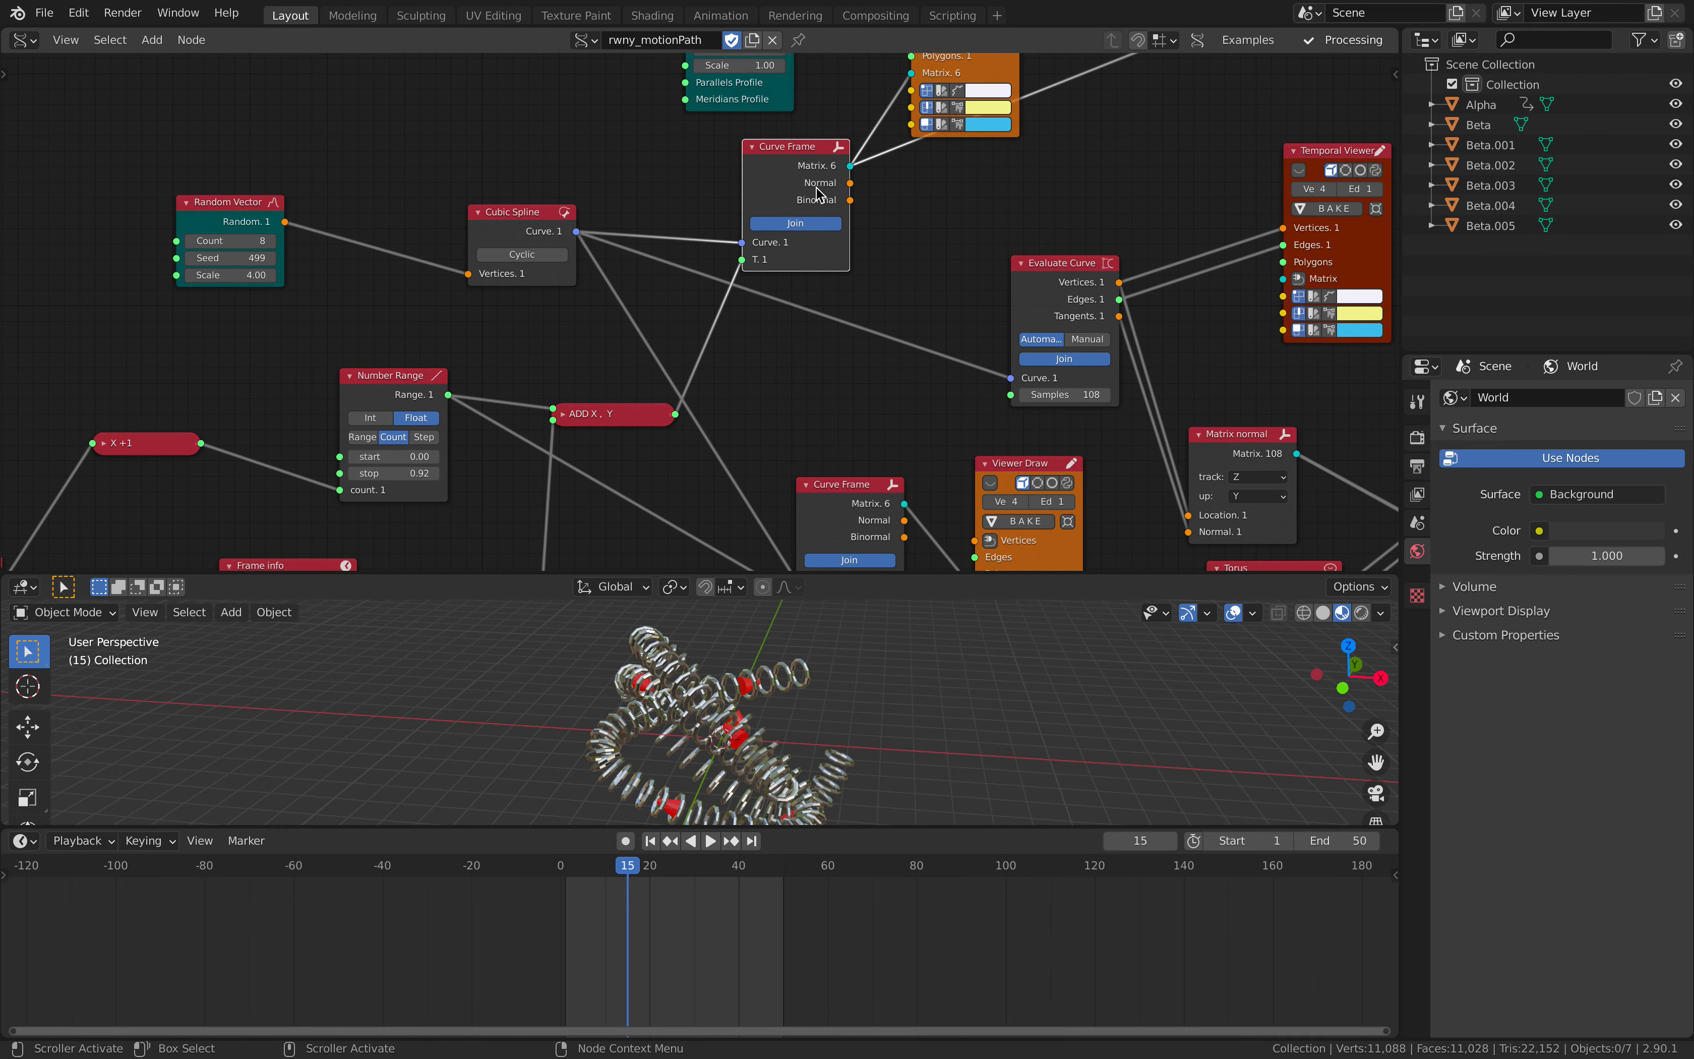
# - Collapse the Viewer Draw node fed by the Cylinder and enlarge the 3D viewport above the timeline
pyautogui.moveTo(818, 195)
pyautogui.mouseDown(button='middle')
pyautogui.moveTo(693, 344)
pyautogui.moveTo(660, 422)
pyautogui.mouseUp(button='middle')
pyautogui.click(762, 202)
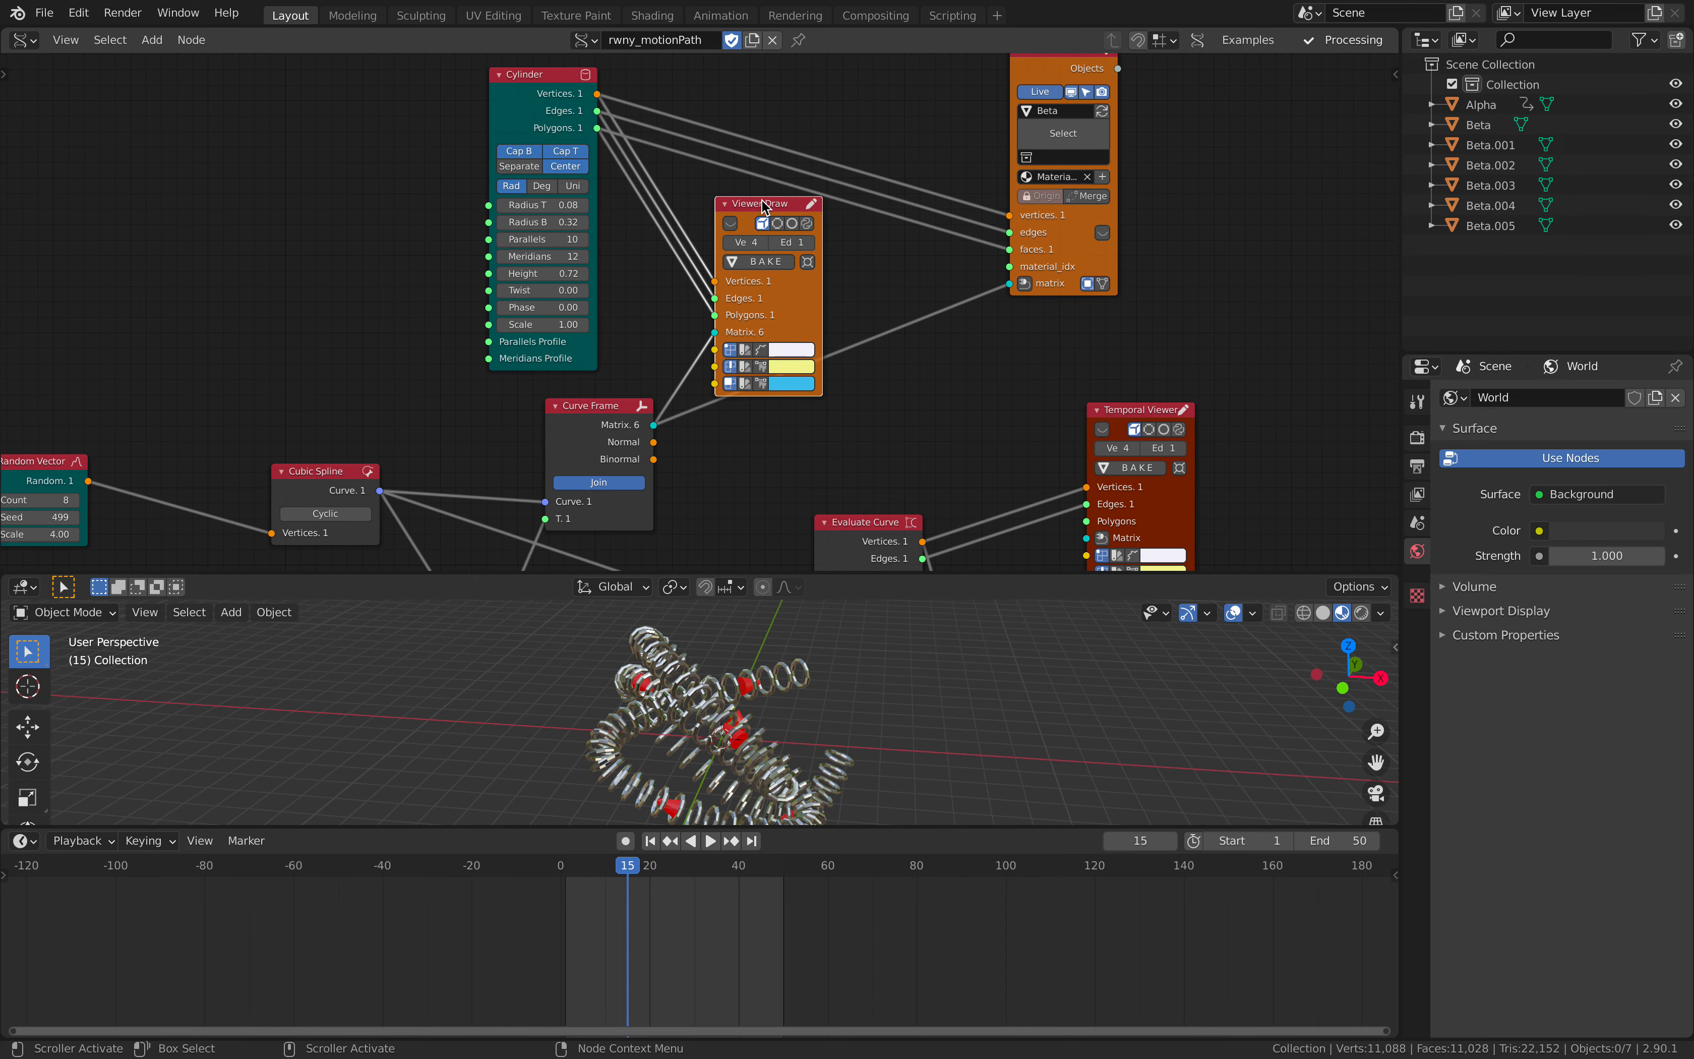
pyautogui.click(725, 204)
pyautogui.moveTo(667, 679)
pyautogui.mouseDown(button='middle')
pyautogui.moveTo(595, 670)
pyautogui.moveTo(668, 663)
pyautogui.mouseUp(button='middle')
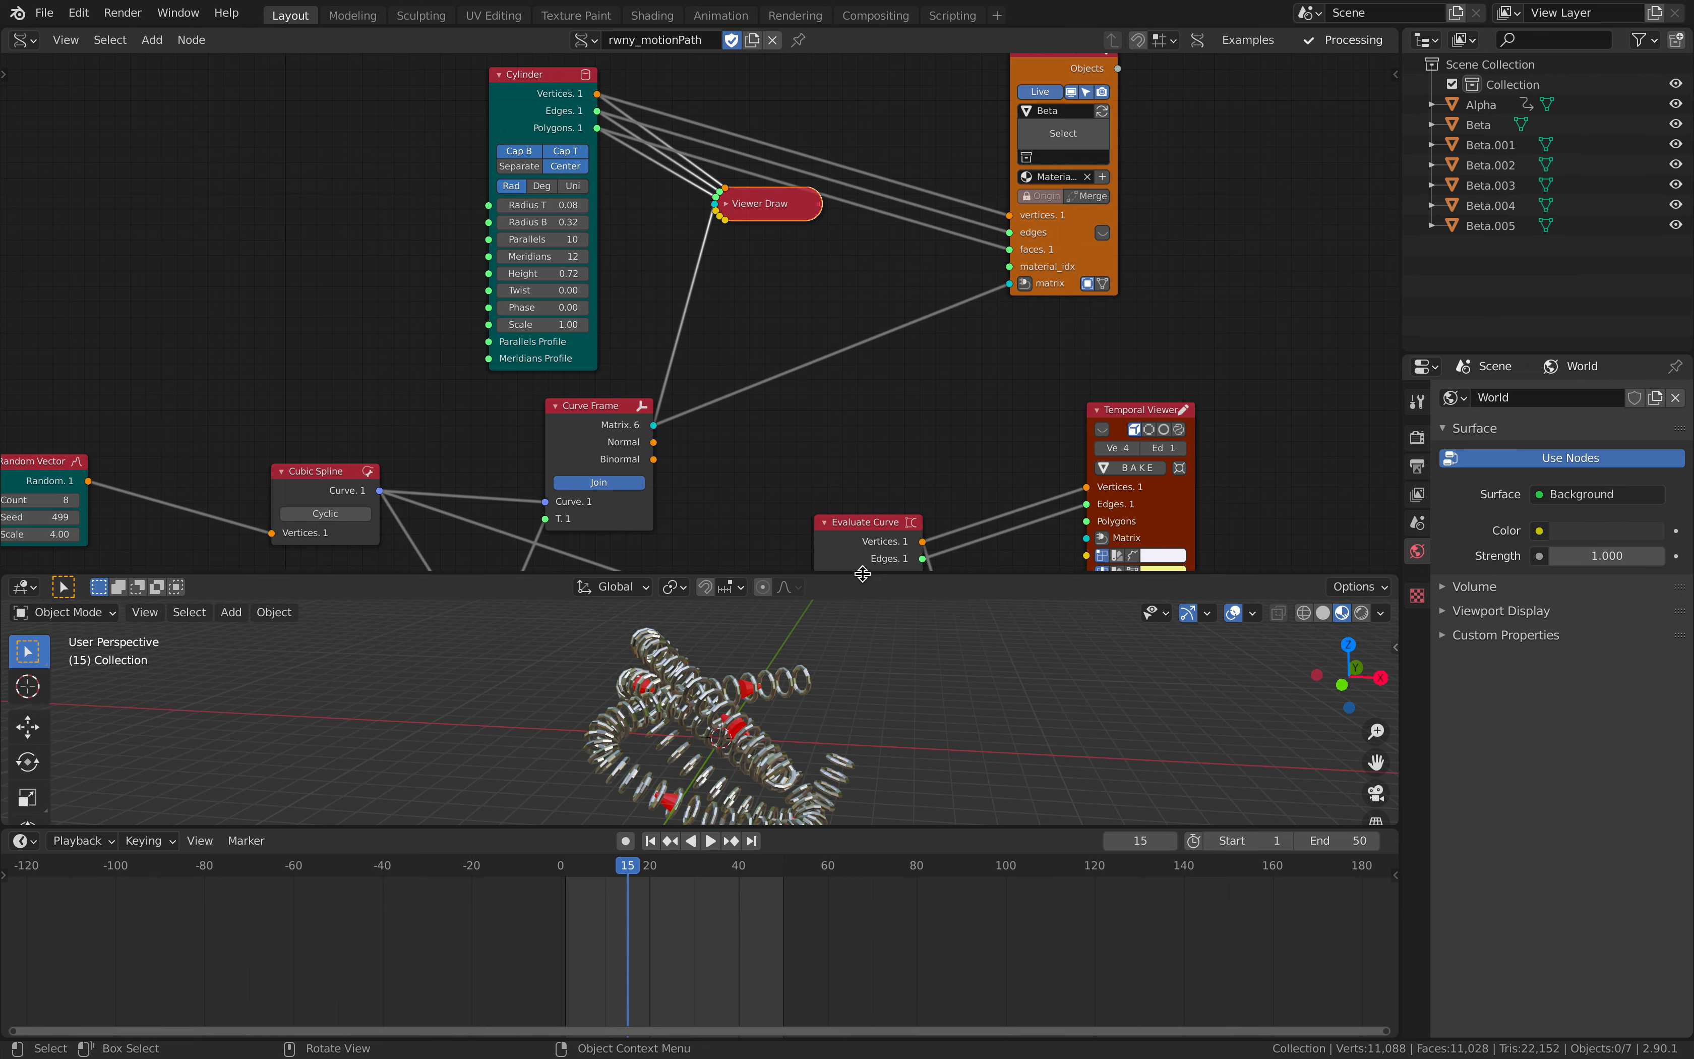
pyautogui.moveTo(862, 574); pyautogui.dragTo(724, 611)
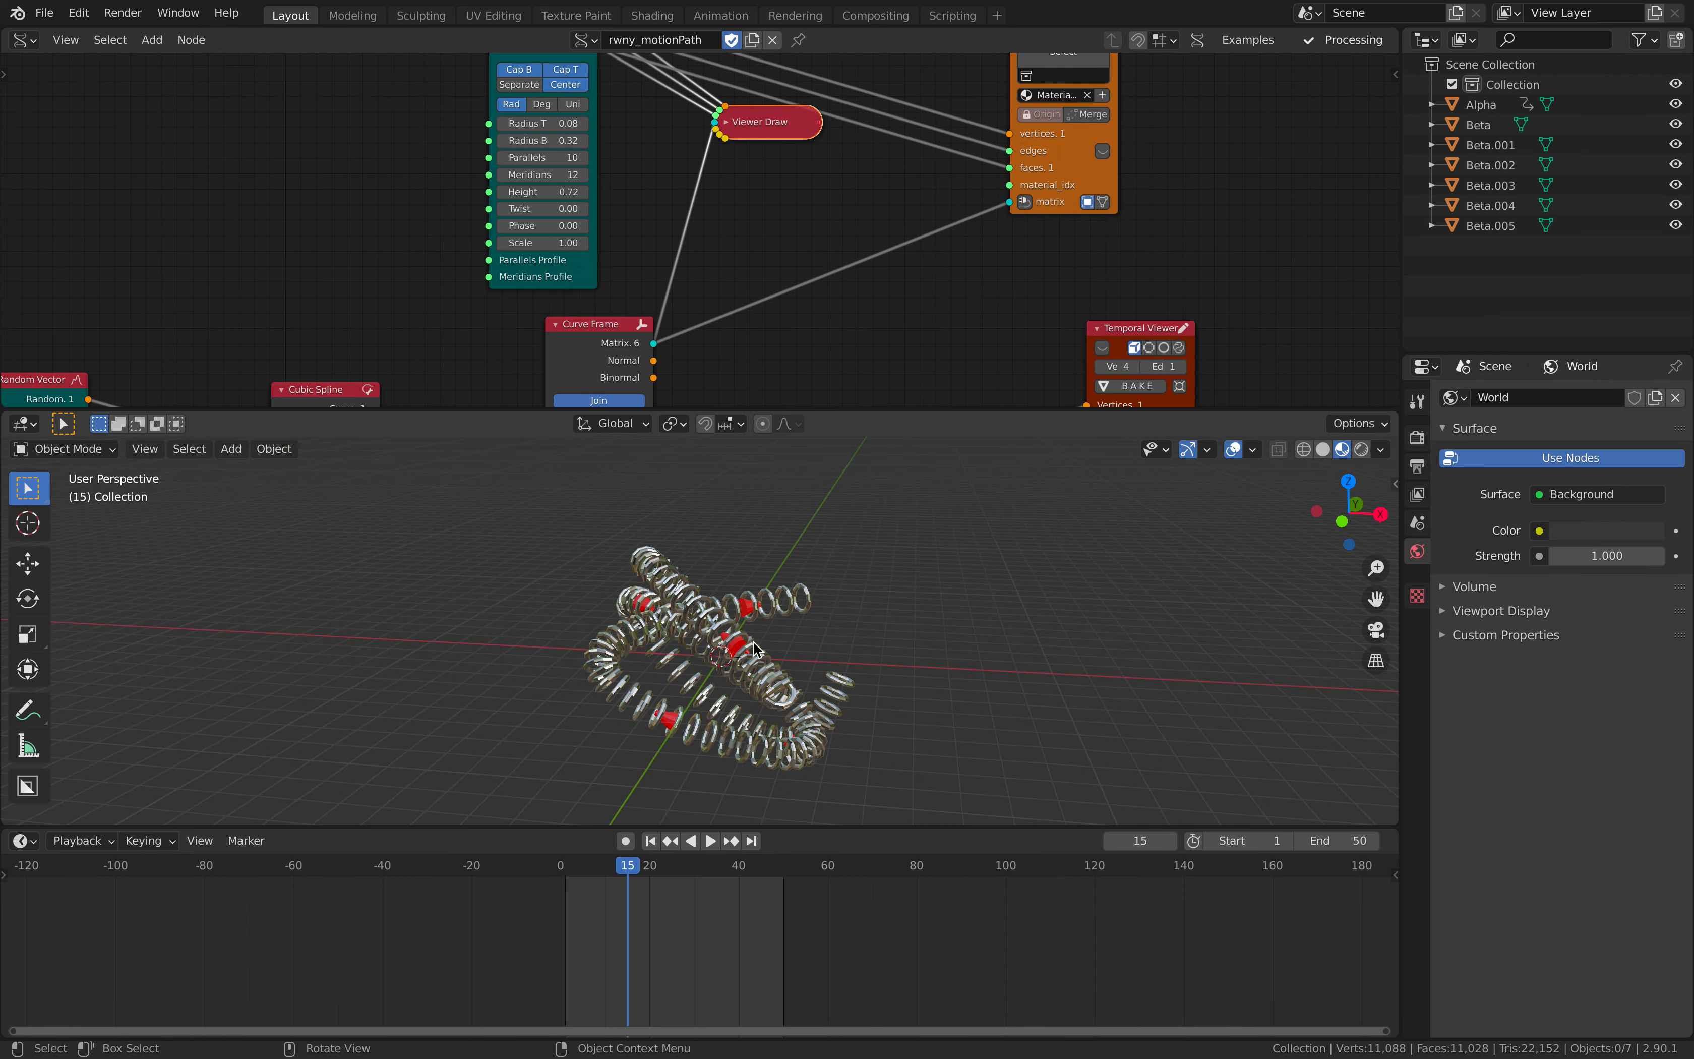
# - Set the Evaluate Curve node's Samples to 74 to thin out the rings along the spline
pyautogui.moveTo(872, 238); pyautogui.dragTo(834, 327, button='middle')
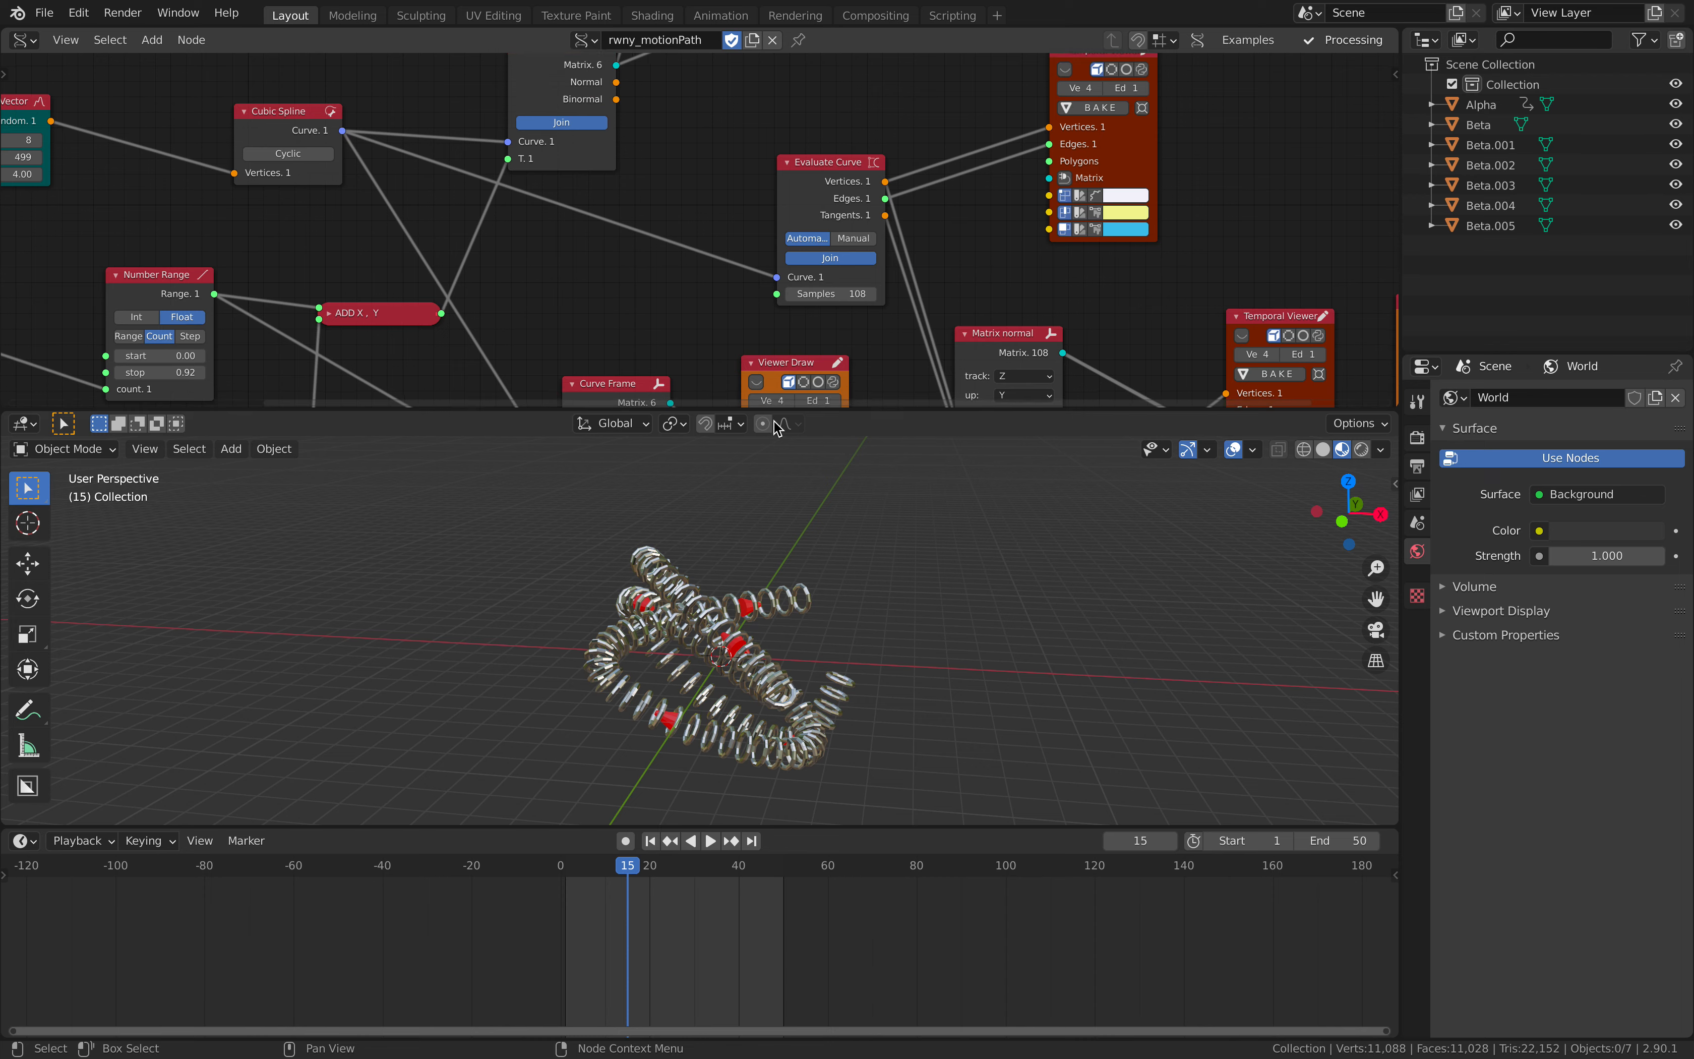
pyautogui.click(841, 293)
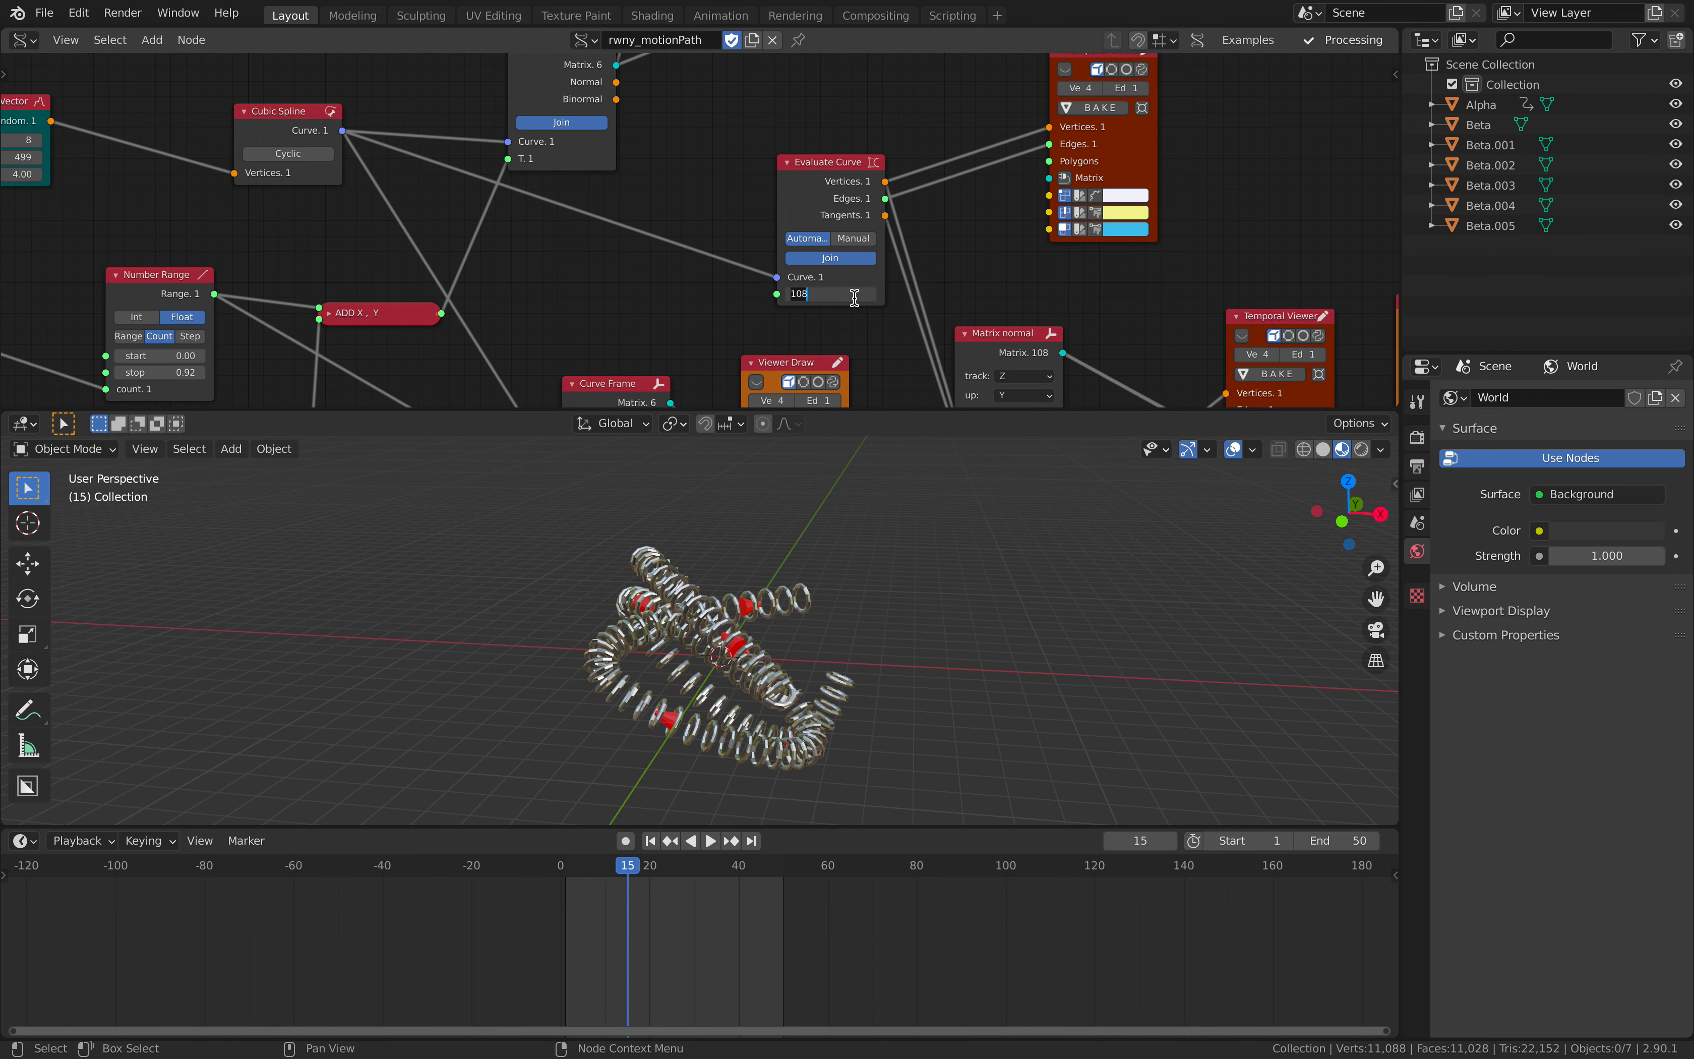
pyautogui.write('70')
pyautogui.press('Return')
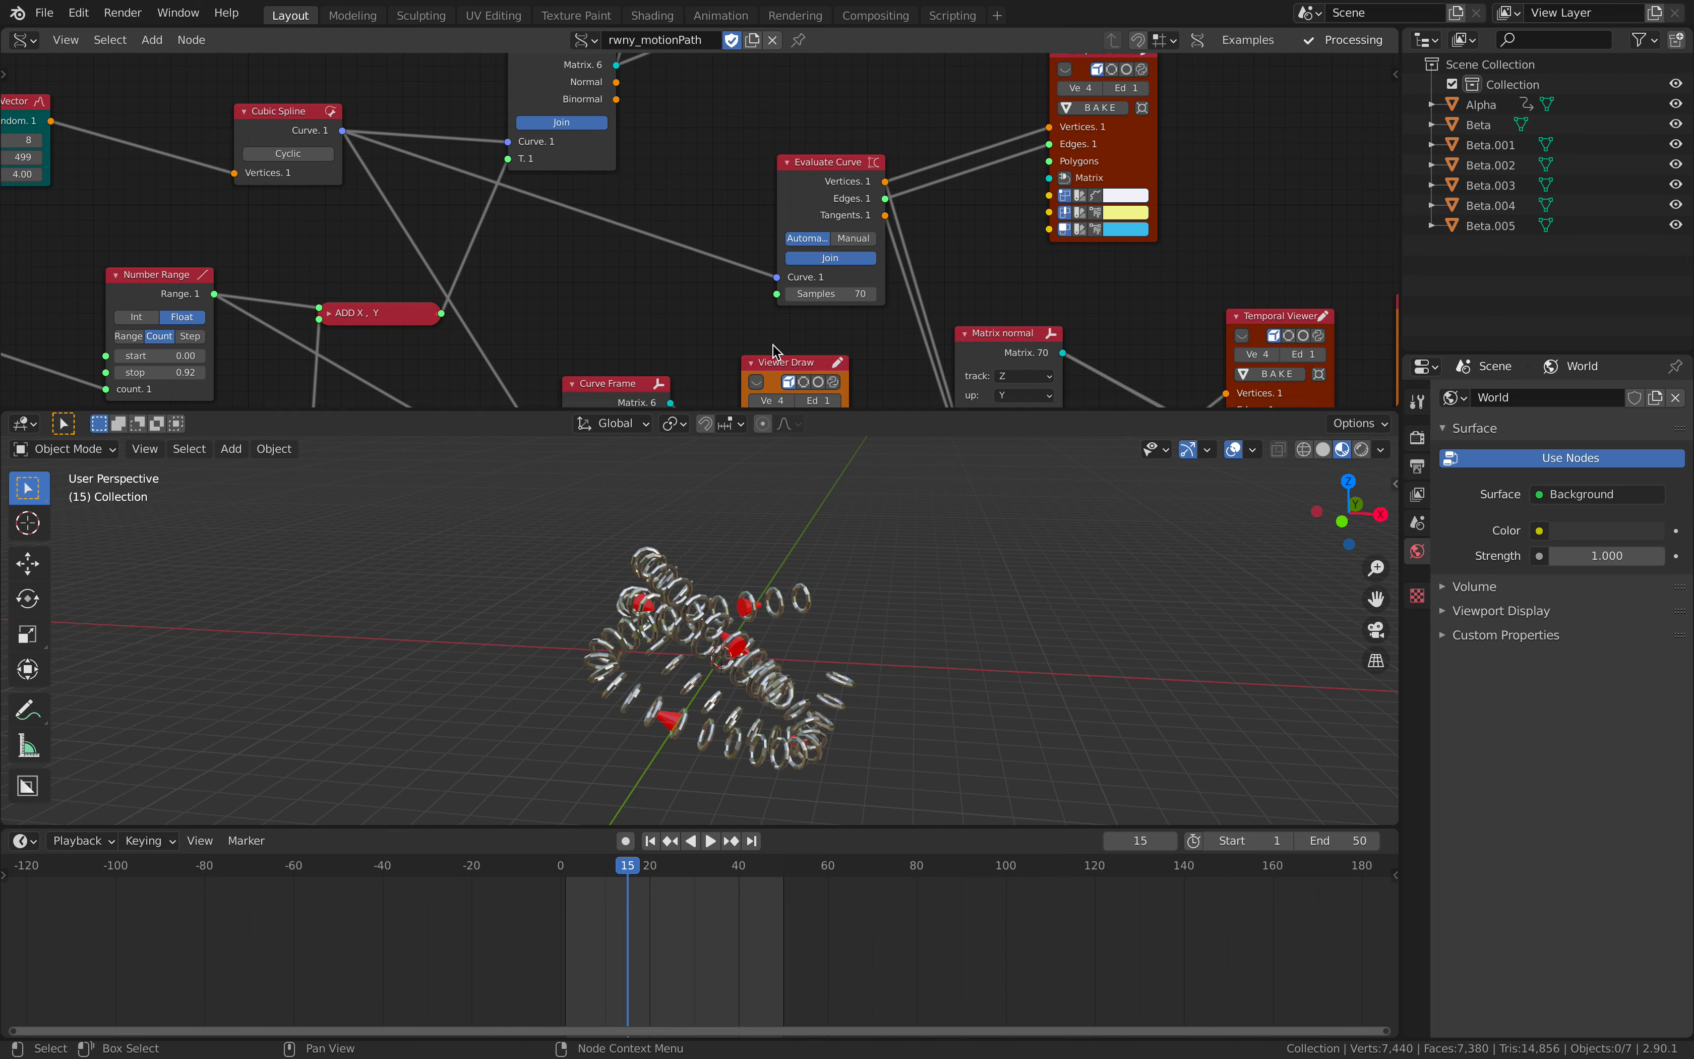
pyautogui.click(873, 295)
pyautogui.click(872, 295)
pyautogui.click(872, 295)
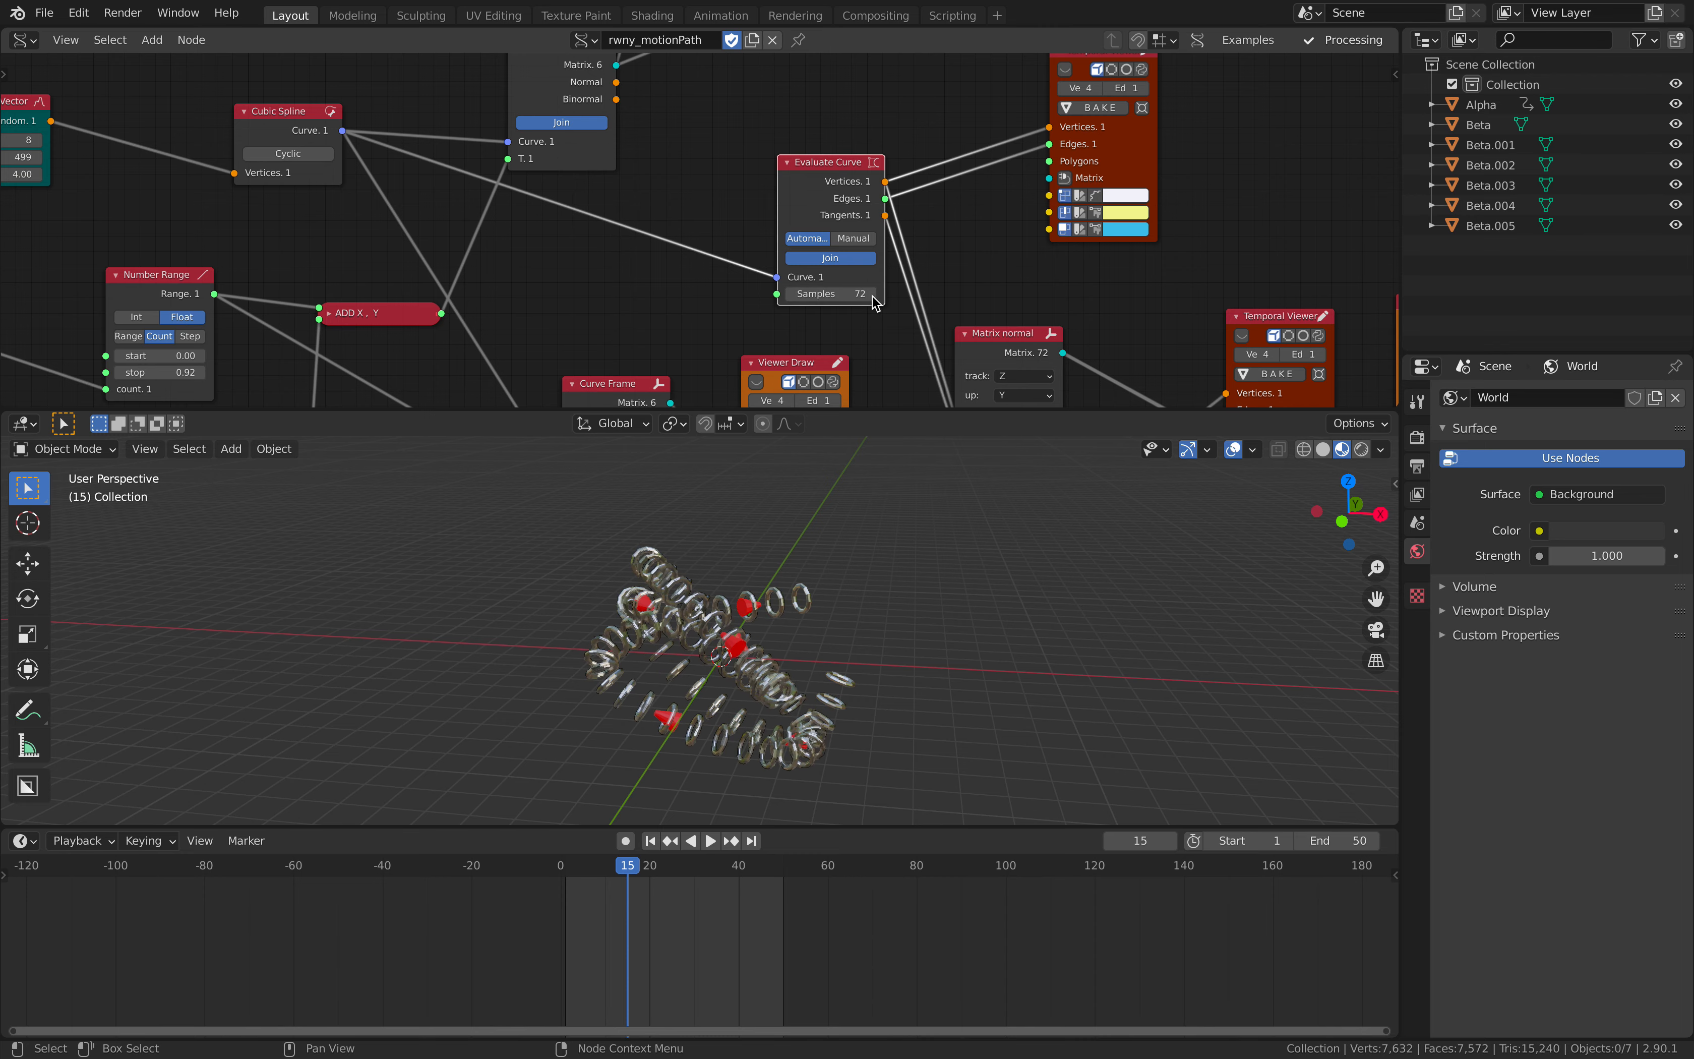
pyautogui.click(872, 295)
pyautogui.moveTo(805, 634); pyautogui.dragTo(708, 600, button='middle')
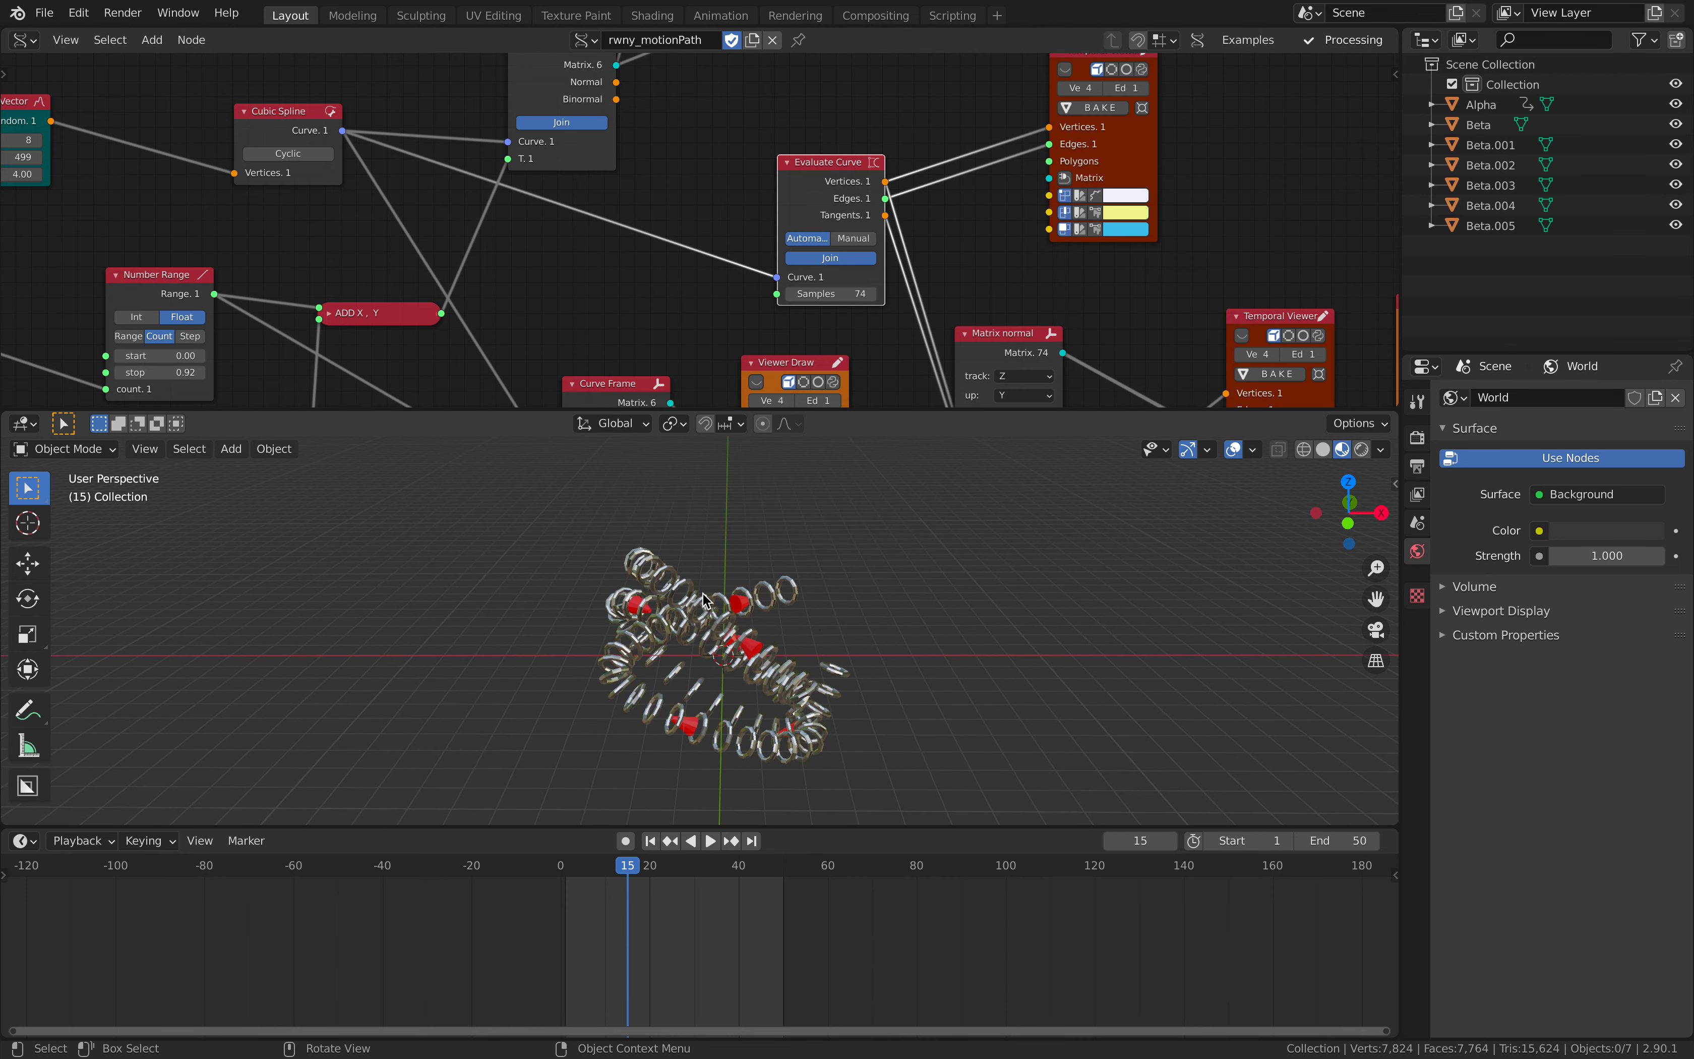
# - Move the Matrix normal node further from Evaluate Curve and delete the Temporal Viewer fed by the Torus
pyautogui.moveTo(851, 144)
pyautogui.mouseDown(button='middle')
pyautogui.moveTo(738, 214)
pyautogui.moveTo(744, 90)
pyautogui.mouseUp(button='middle')
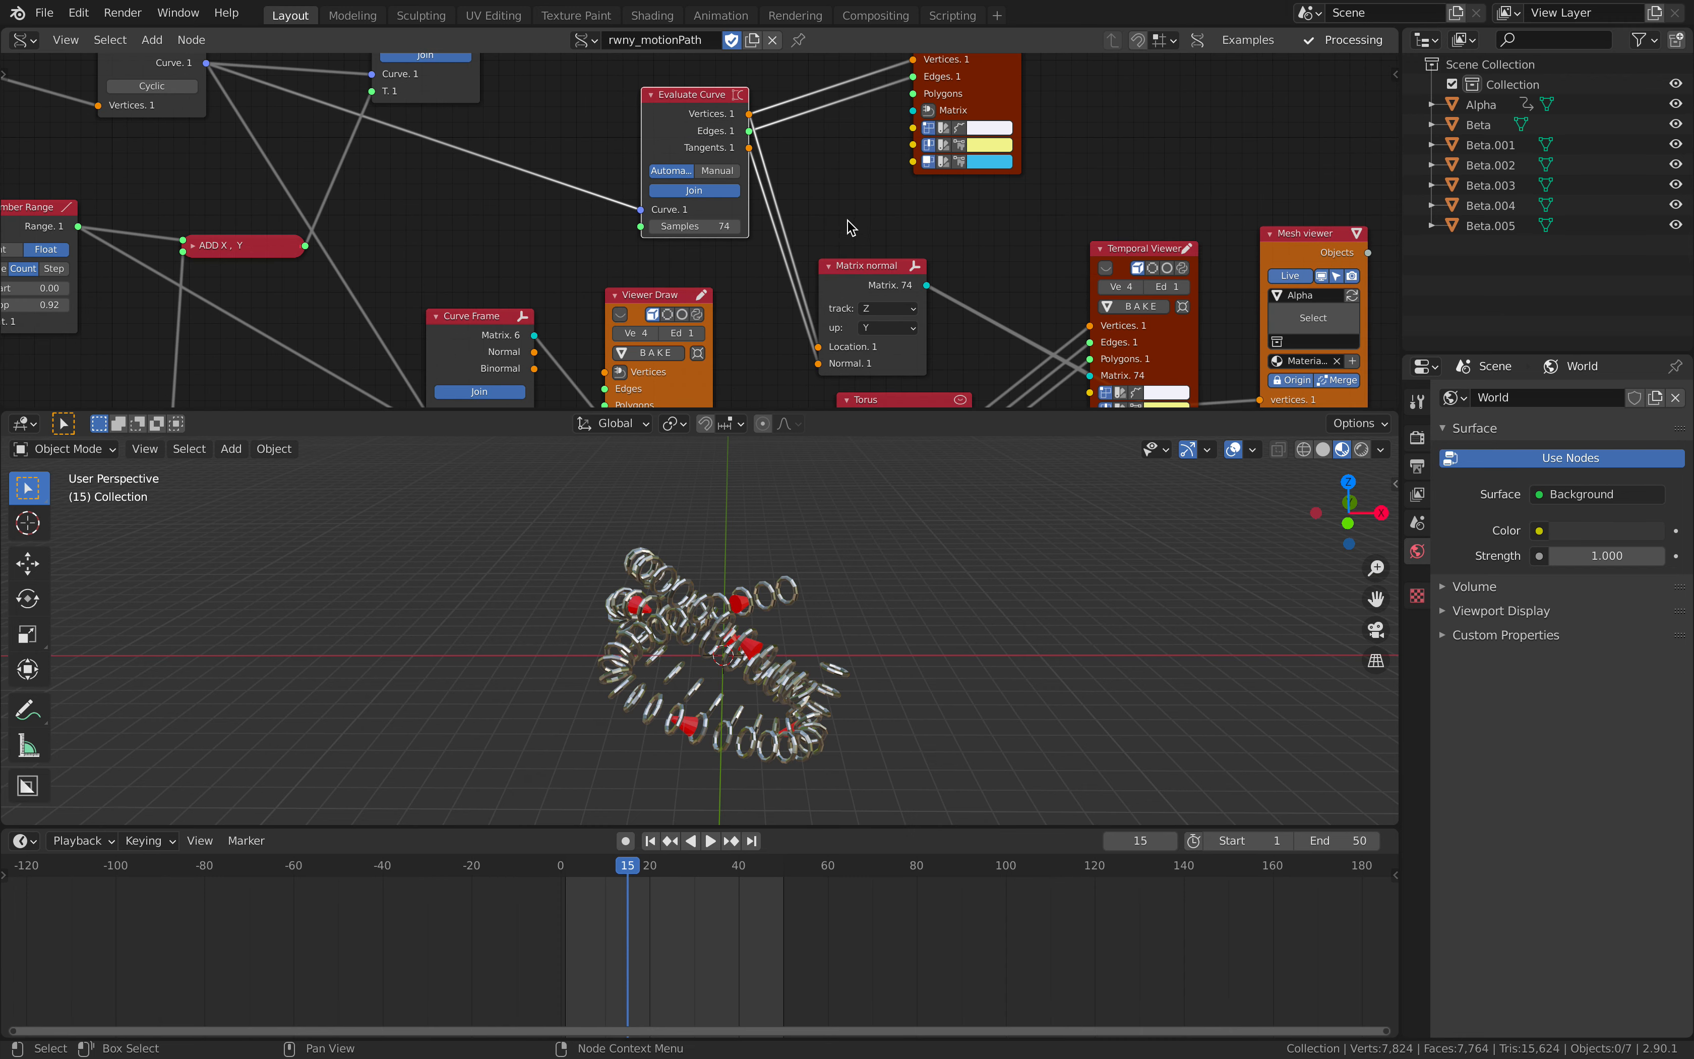
pyautogui.moveTo(860, 269); pyautogui.dragTo(905, 226)
pyautogui.moveTo(964, 215); pyautogui.dragTo(899, 106, button='middle')
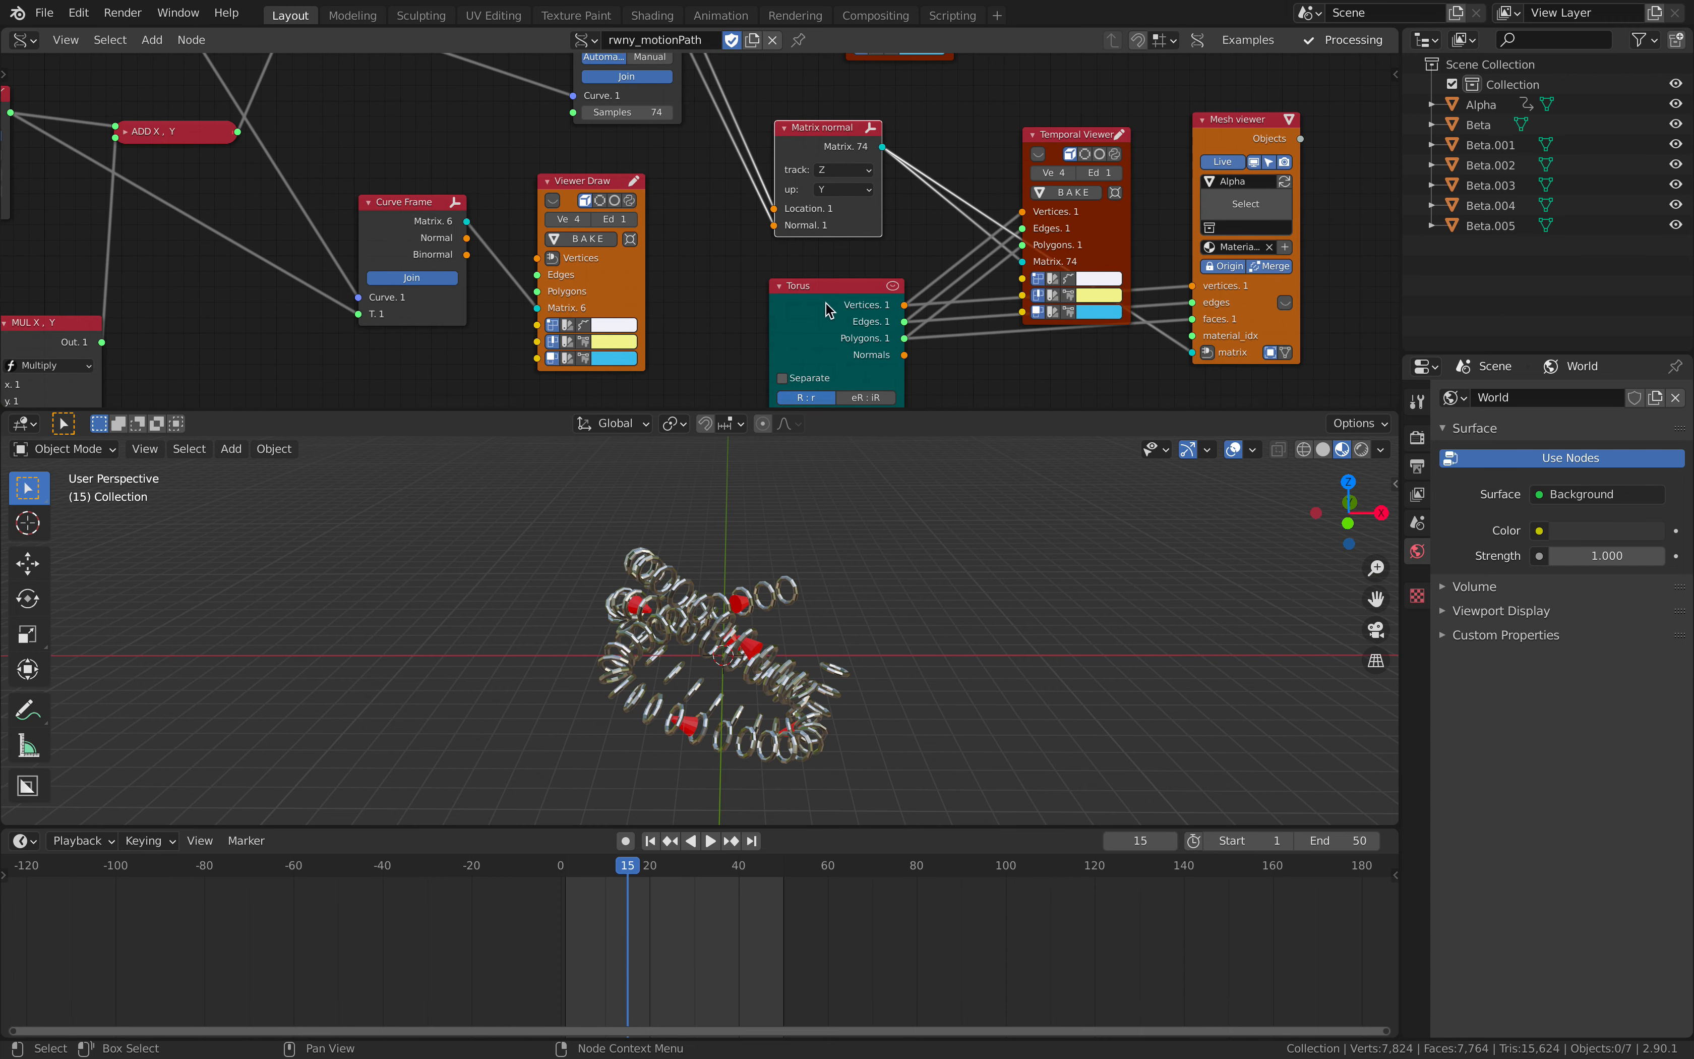
pyautogui.moveTo(826, 308); pyautogui.dragTo(748, 299, button='middle')
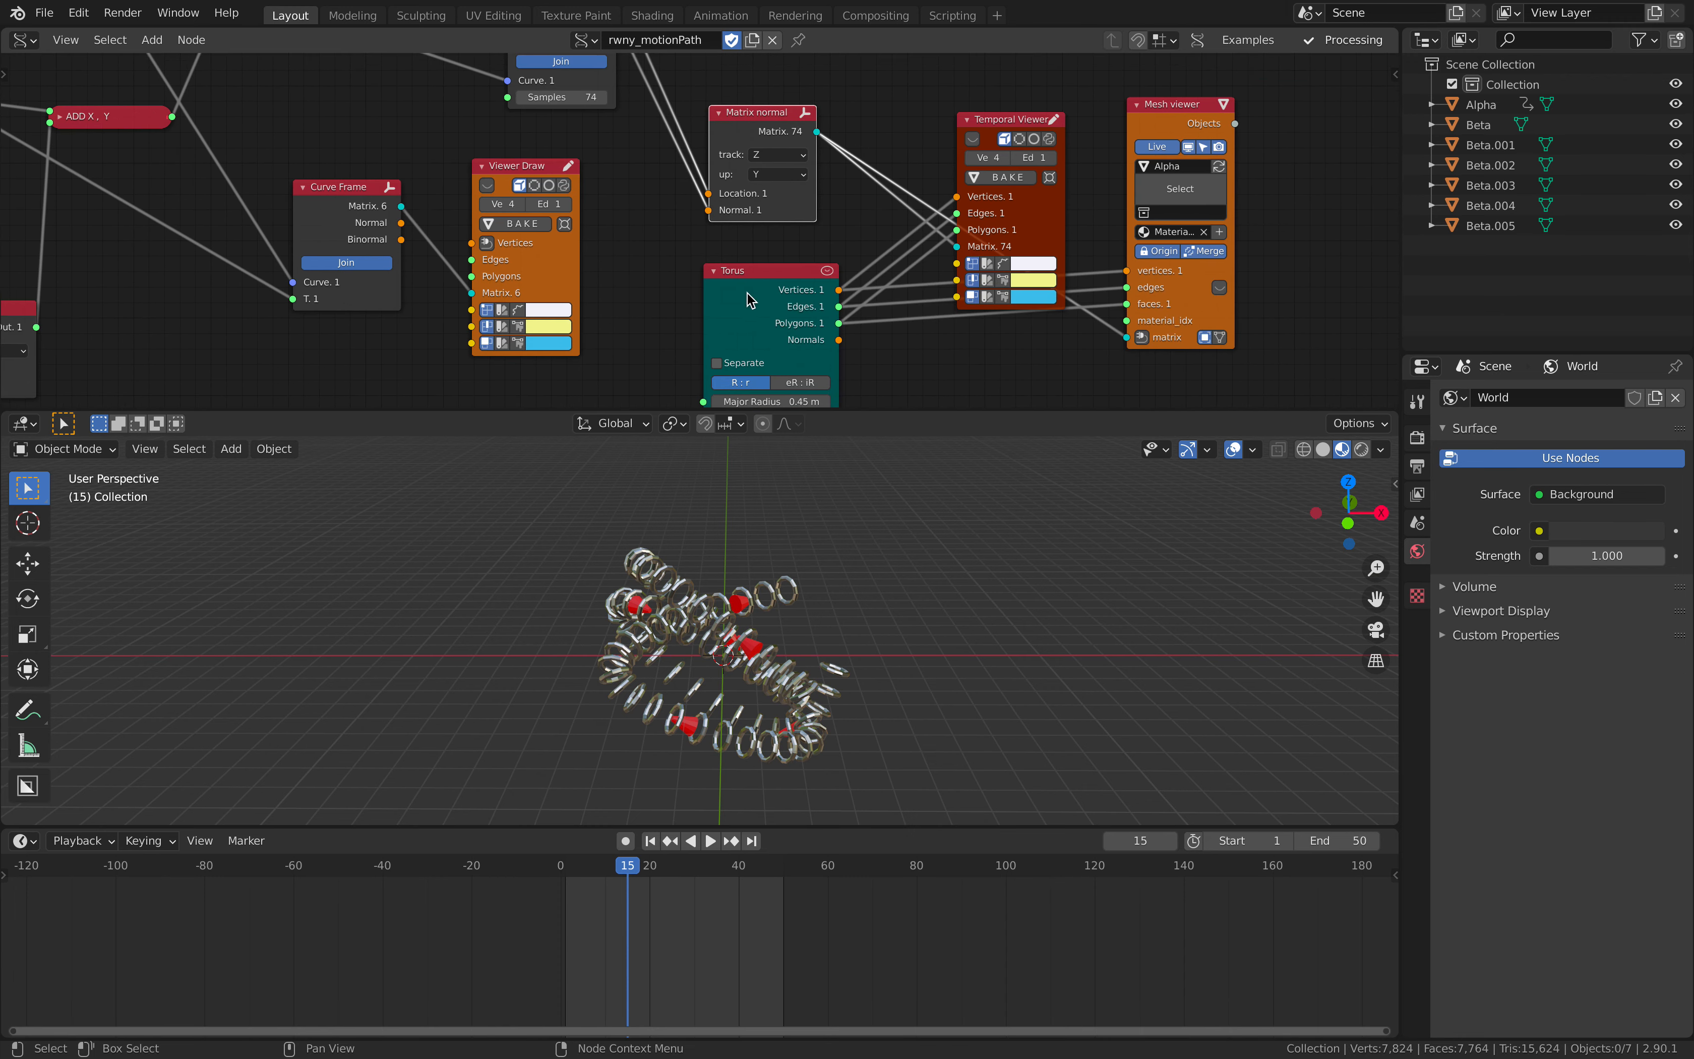
pyautogui.click(1013, 122)
pyautogui.press('x')
# - Delete the expanded Viewer Draw node and the spare Curve Frame node that fed it
pyautogui.moveTo(523, 162); pyautogui.dragTo(611, 293, button='middle')
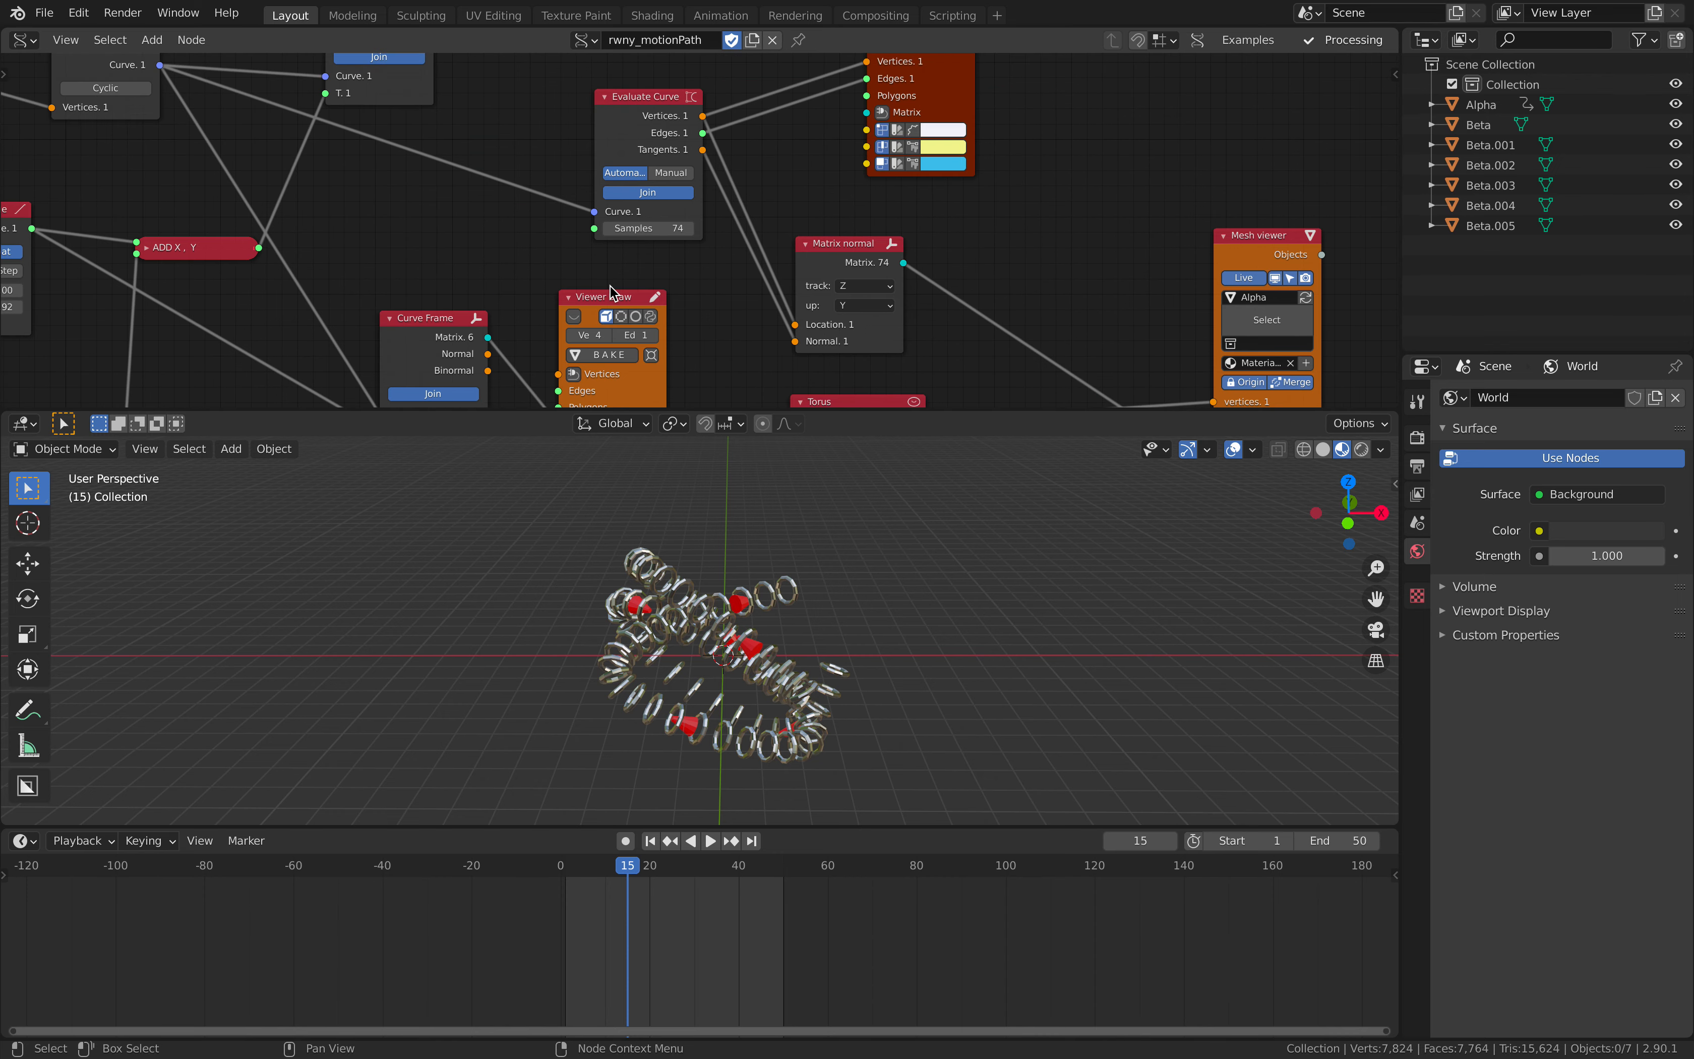
pyautogui.click(605, 312)
pyautogui.press('x')
pyautogui.scroll(-2, 480, 283)
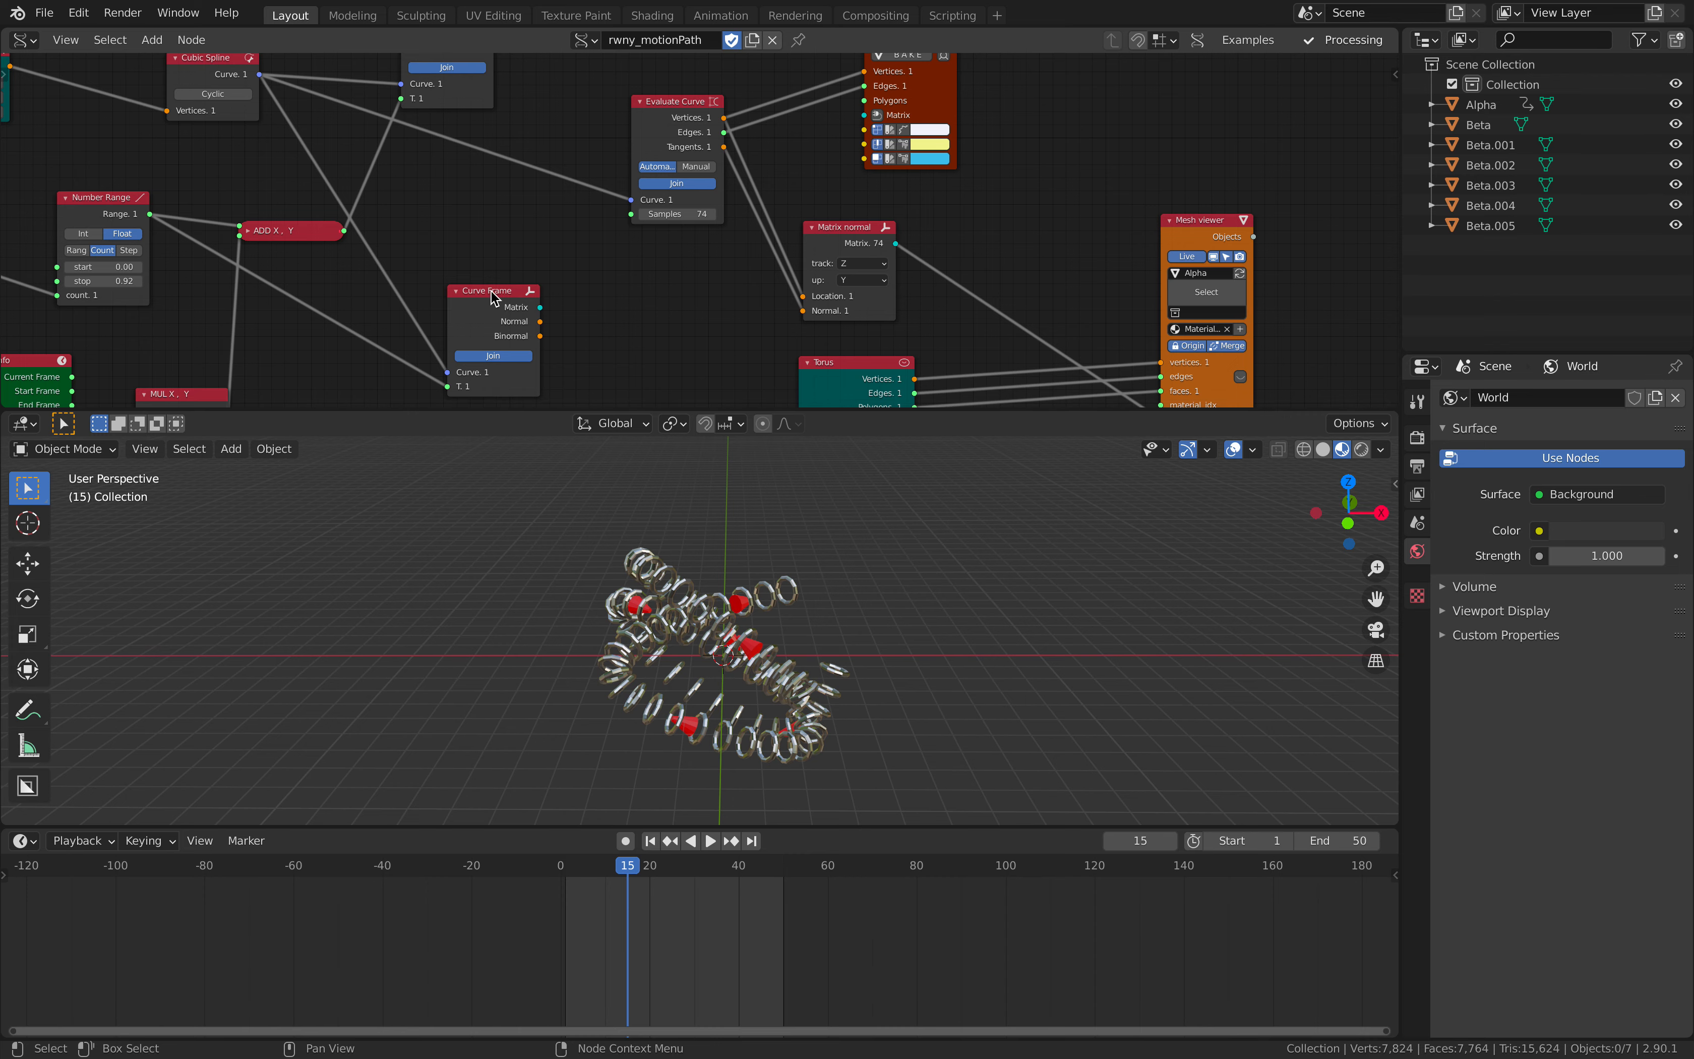
pyautogui.click(491, 293)
pyautogui.press('x')
# - Delete the Temporal Viewer node connected to the Evaluate Curve node's vertices and edges
pyautogui.moveTo(691, 242); pyautogui.dragTo(650, 397, button='middle')
pyautogui.moveTo(737, 299); pyautogui.dragTo(716, 412, button='middle')
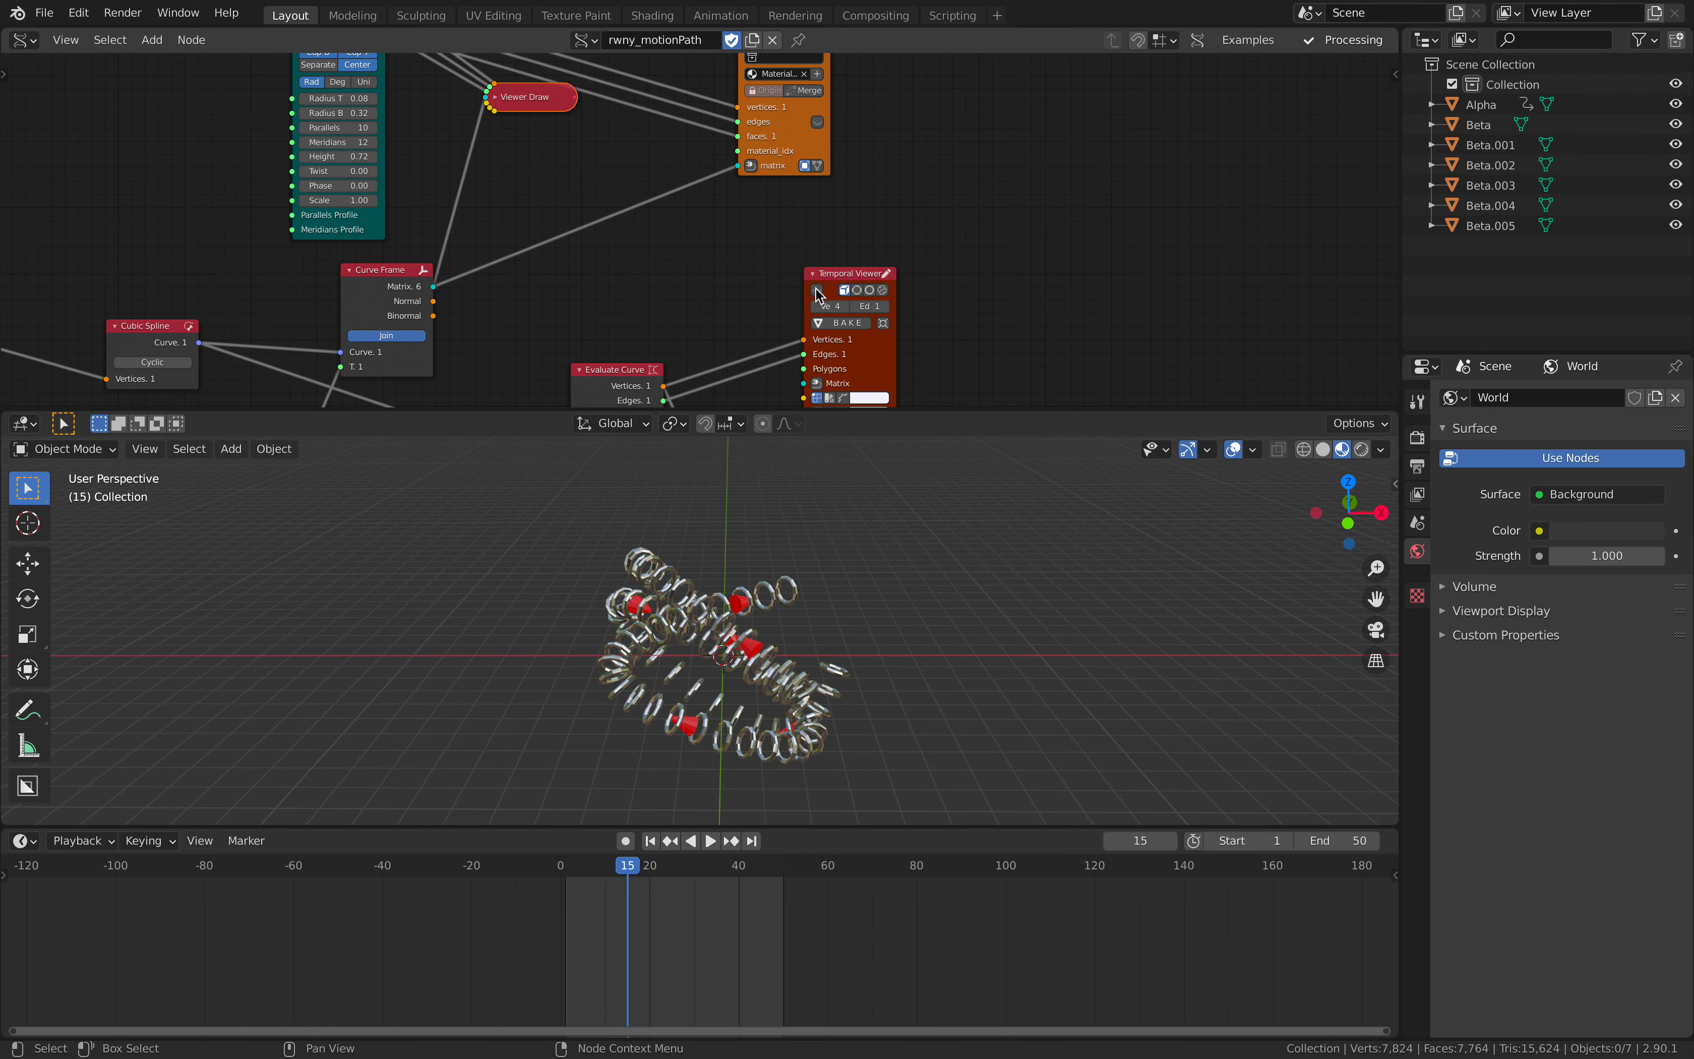
pyautogui.click(818, 292)
pyautogui.press('x')
# - Move the Beta Mesh viewer closer to the Cylinder node and delete the collapsed Viewer Draw node
pyautogui.moveTo(778, 254); pyautogui.dragTo(783, 348, button='middle')
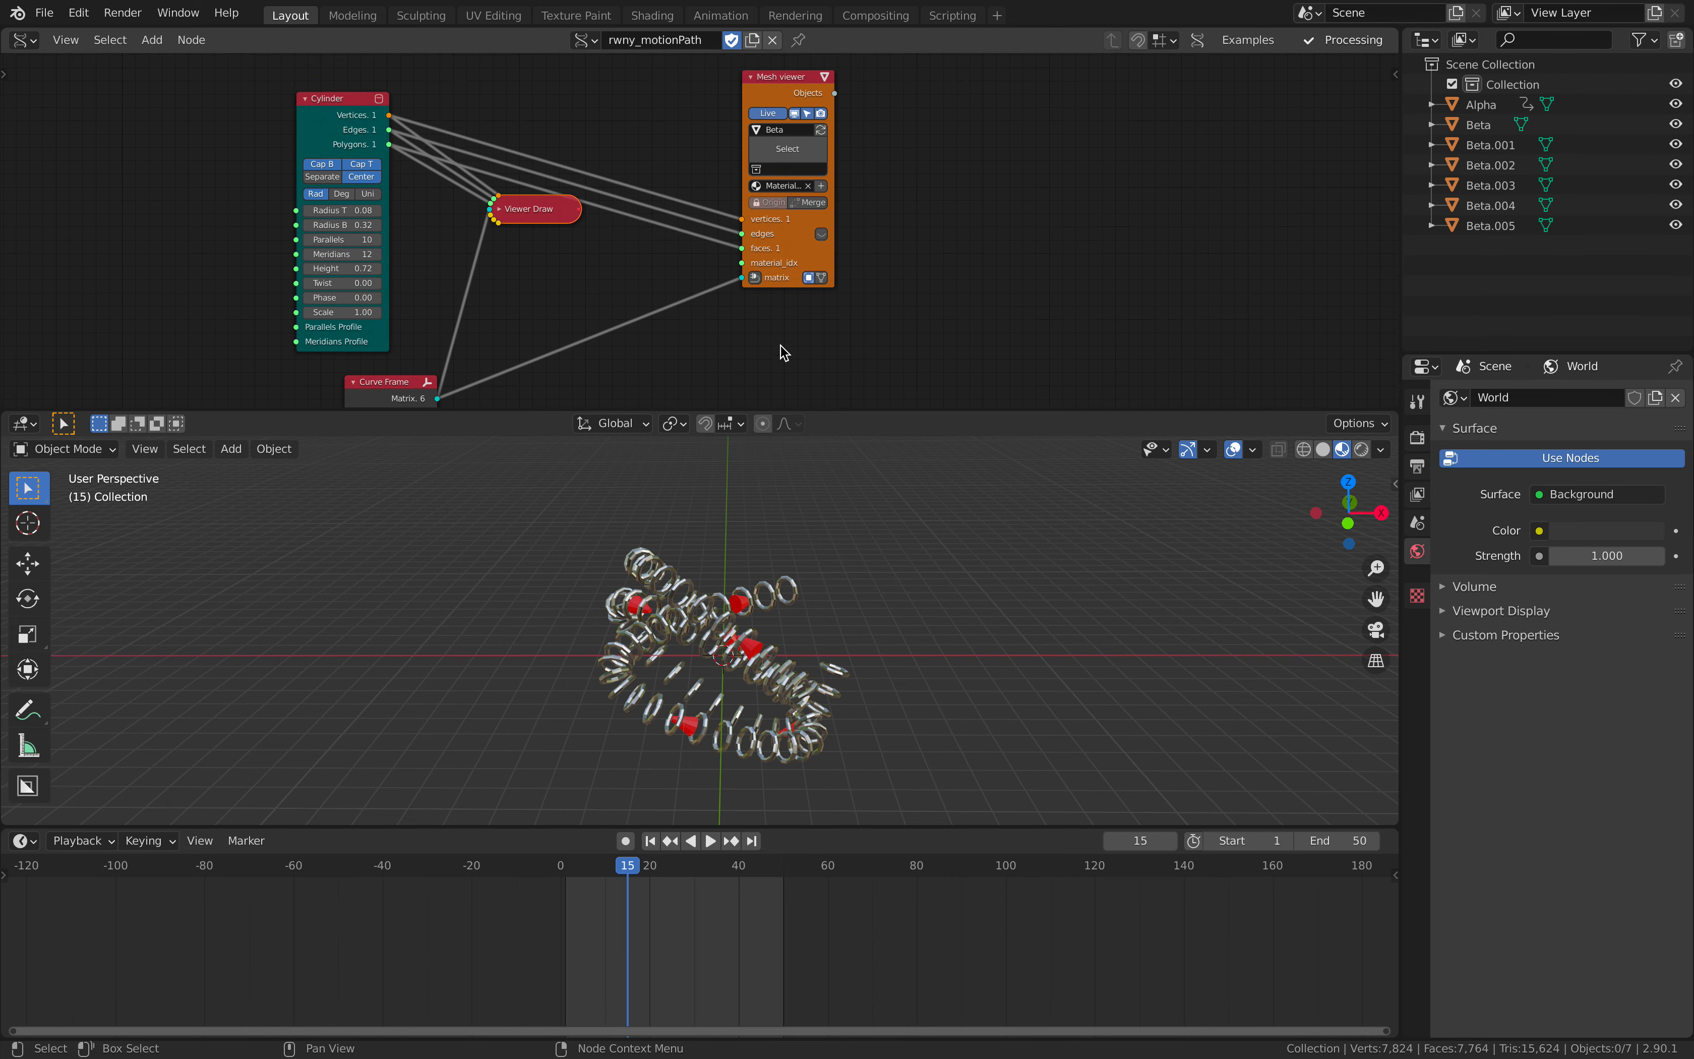
pyautogui.moveTo(758, 85); pyautogui.dragTo(652, 101)
pyautogui.click(522, 220)
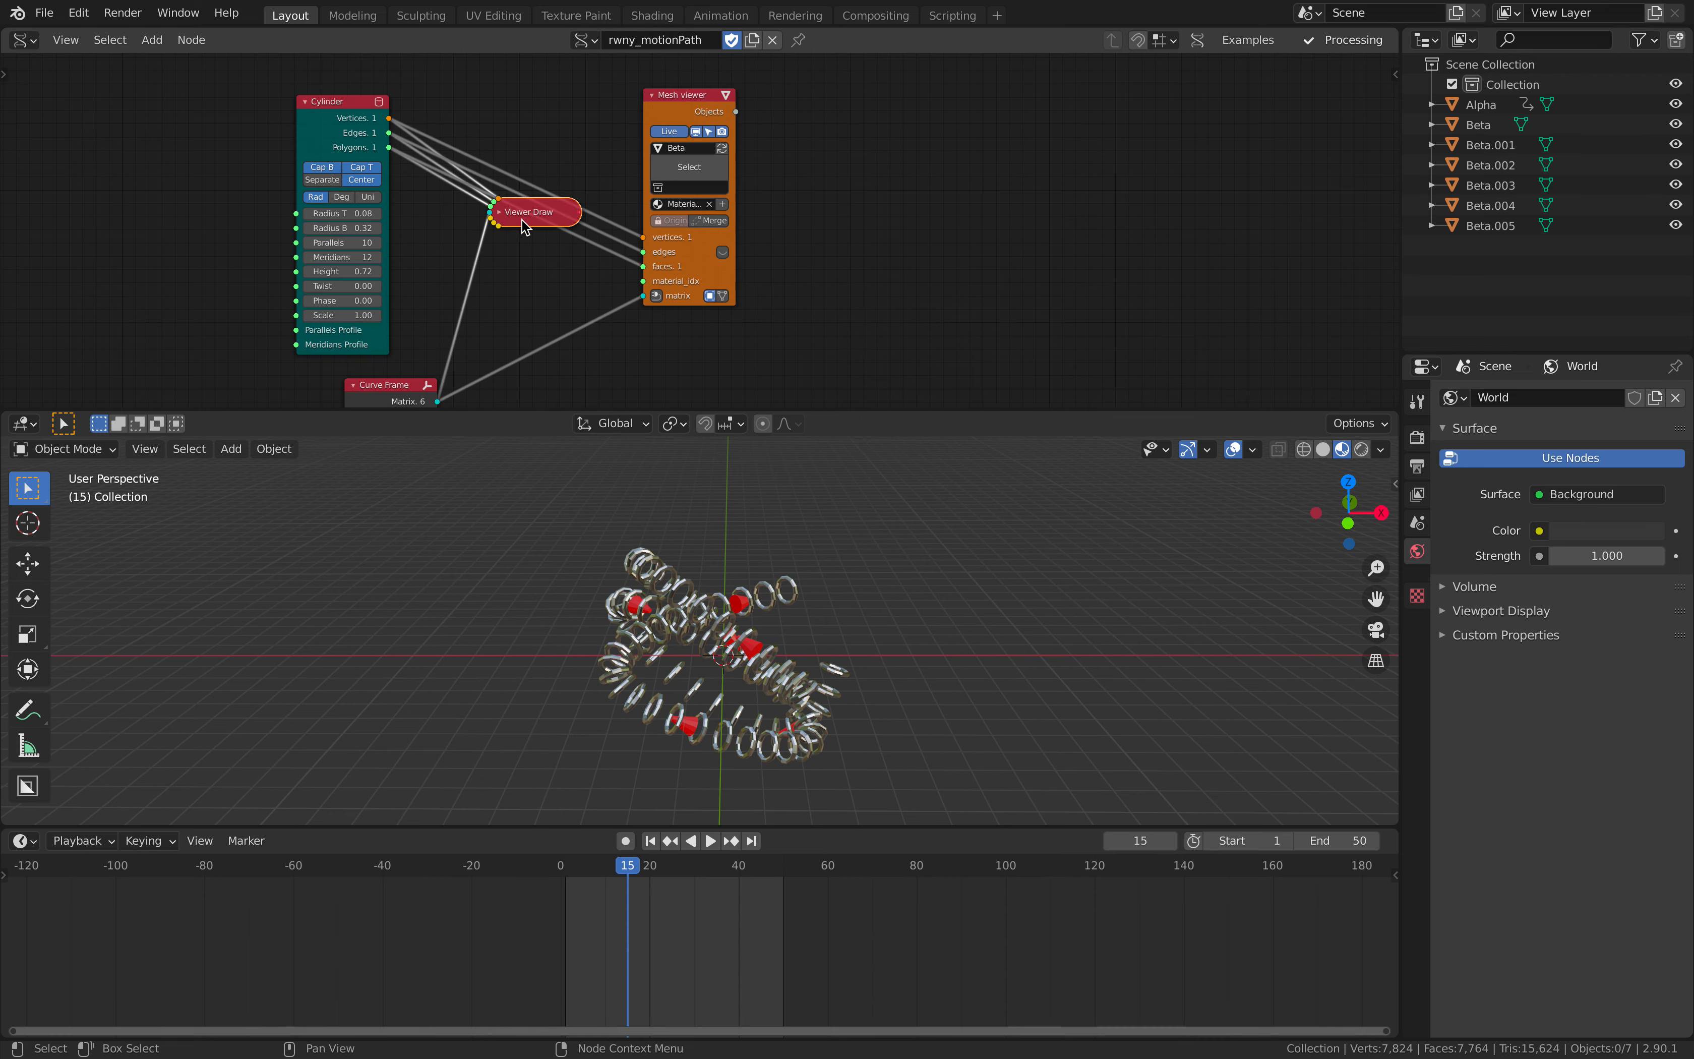
pyautogui.press('x')
pyautogui.scroll(-8, 773, 214)
pyautogui.scroll(-4, 783, 266)
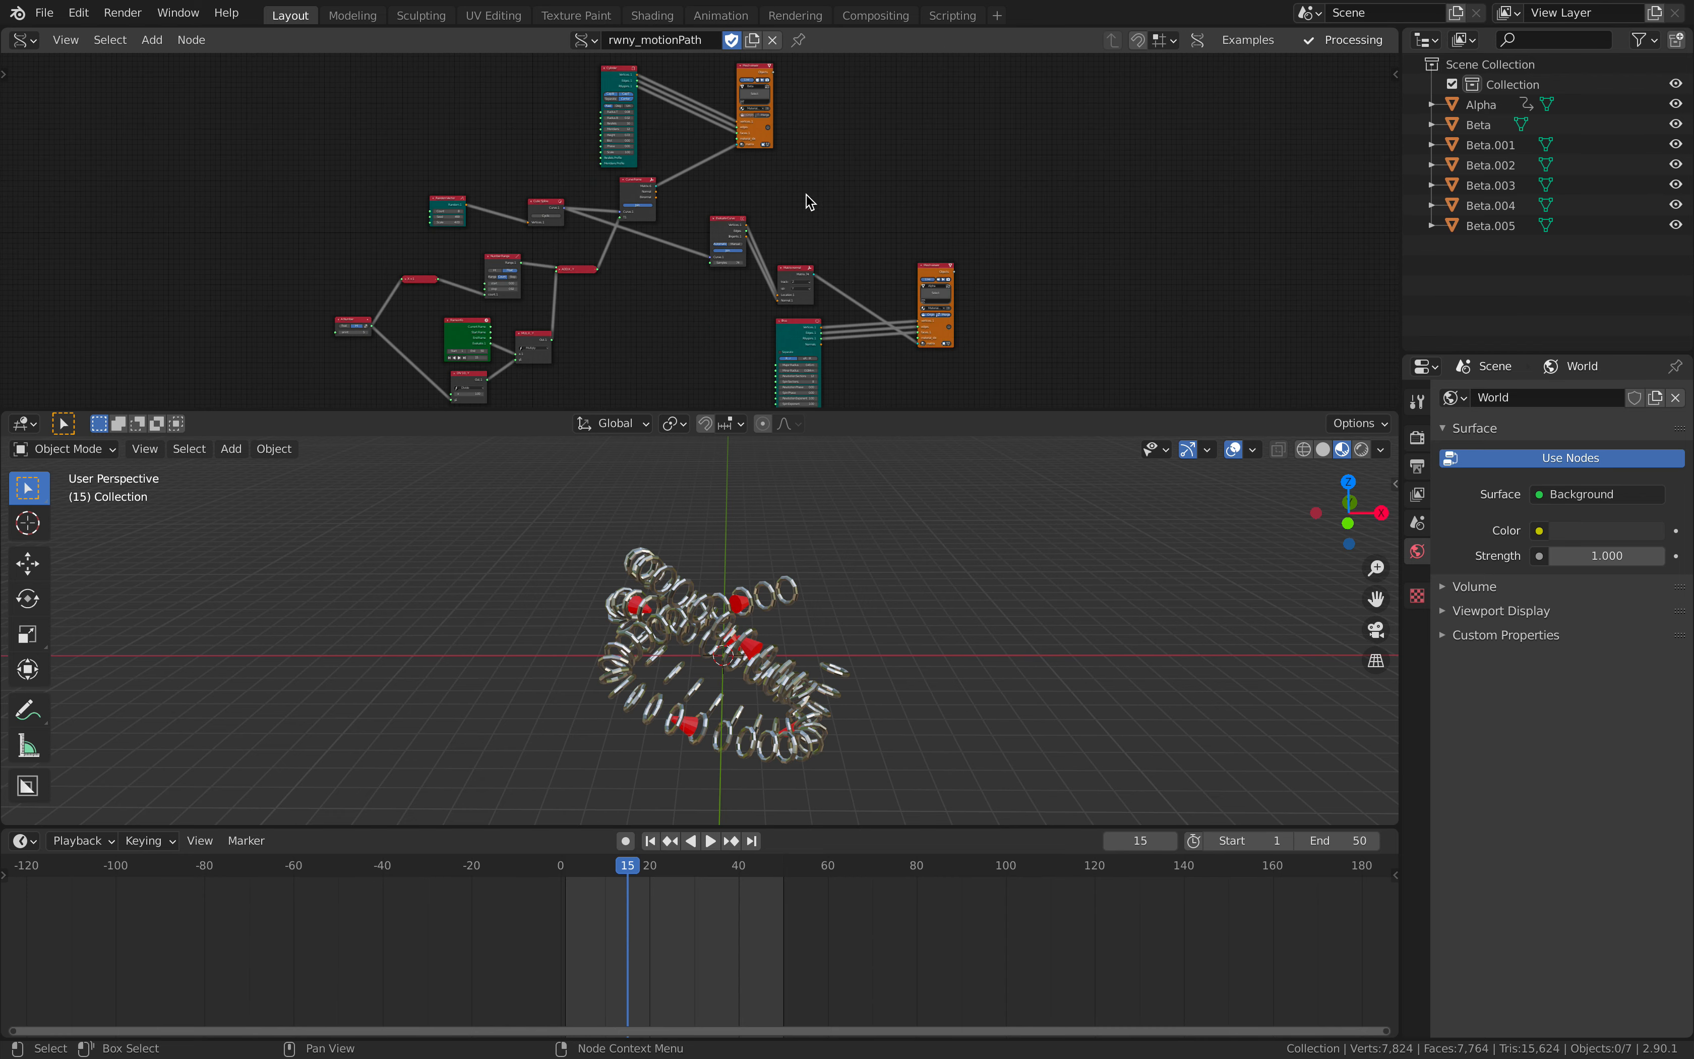
# - Save the blend file and enlarge the node editor area above the 3D viewport
pyautogui.click(44, 12)
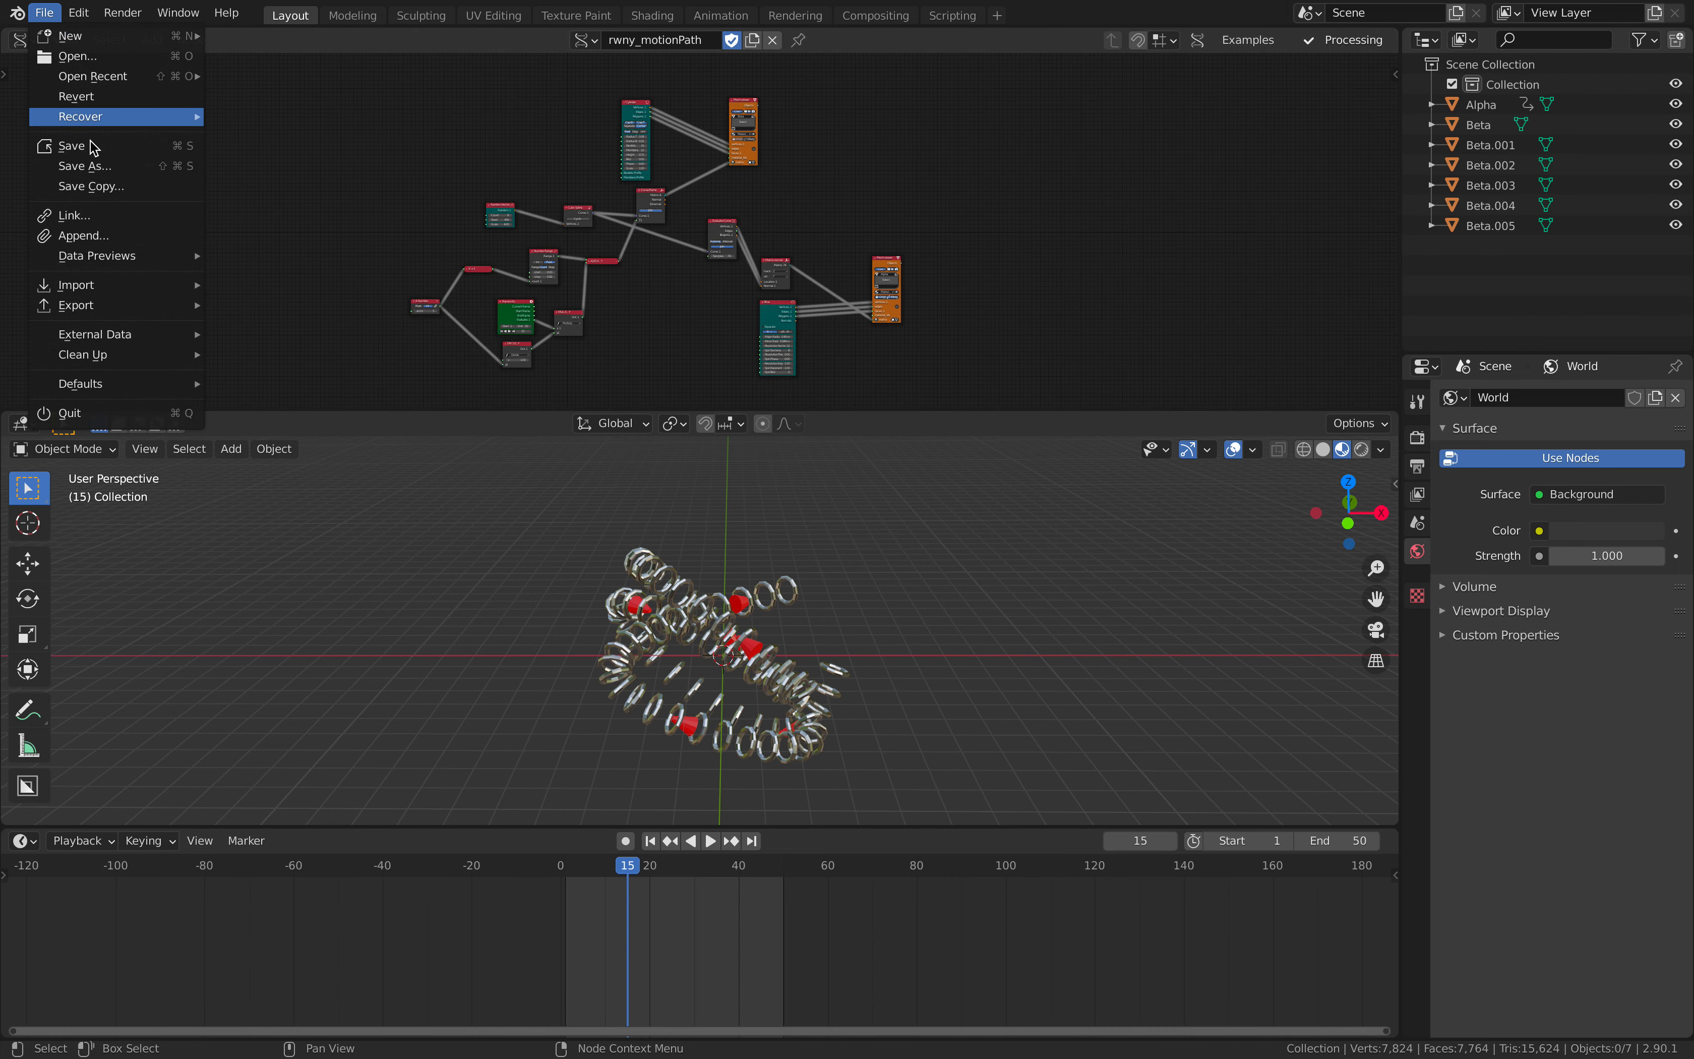
pyautogui.click(67, 147)
pyautogui.moveTo(906, 536); pyautogui.dragTo(999, 545, button='middle')
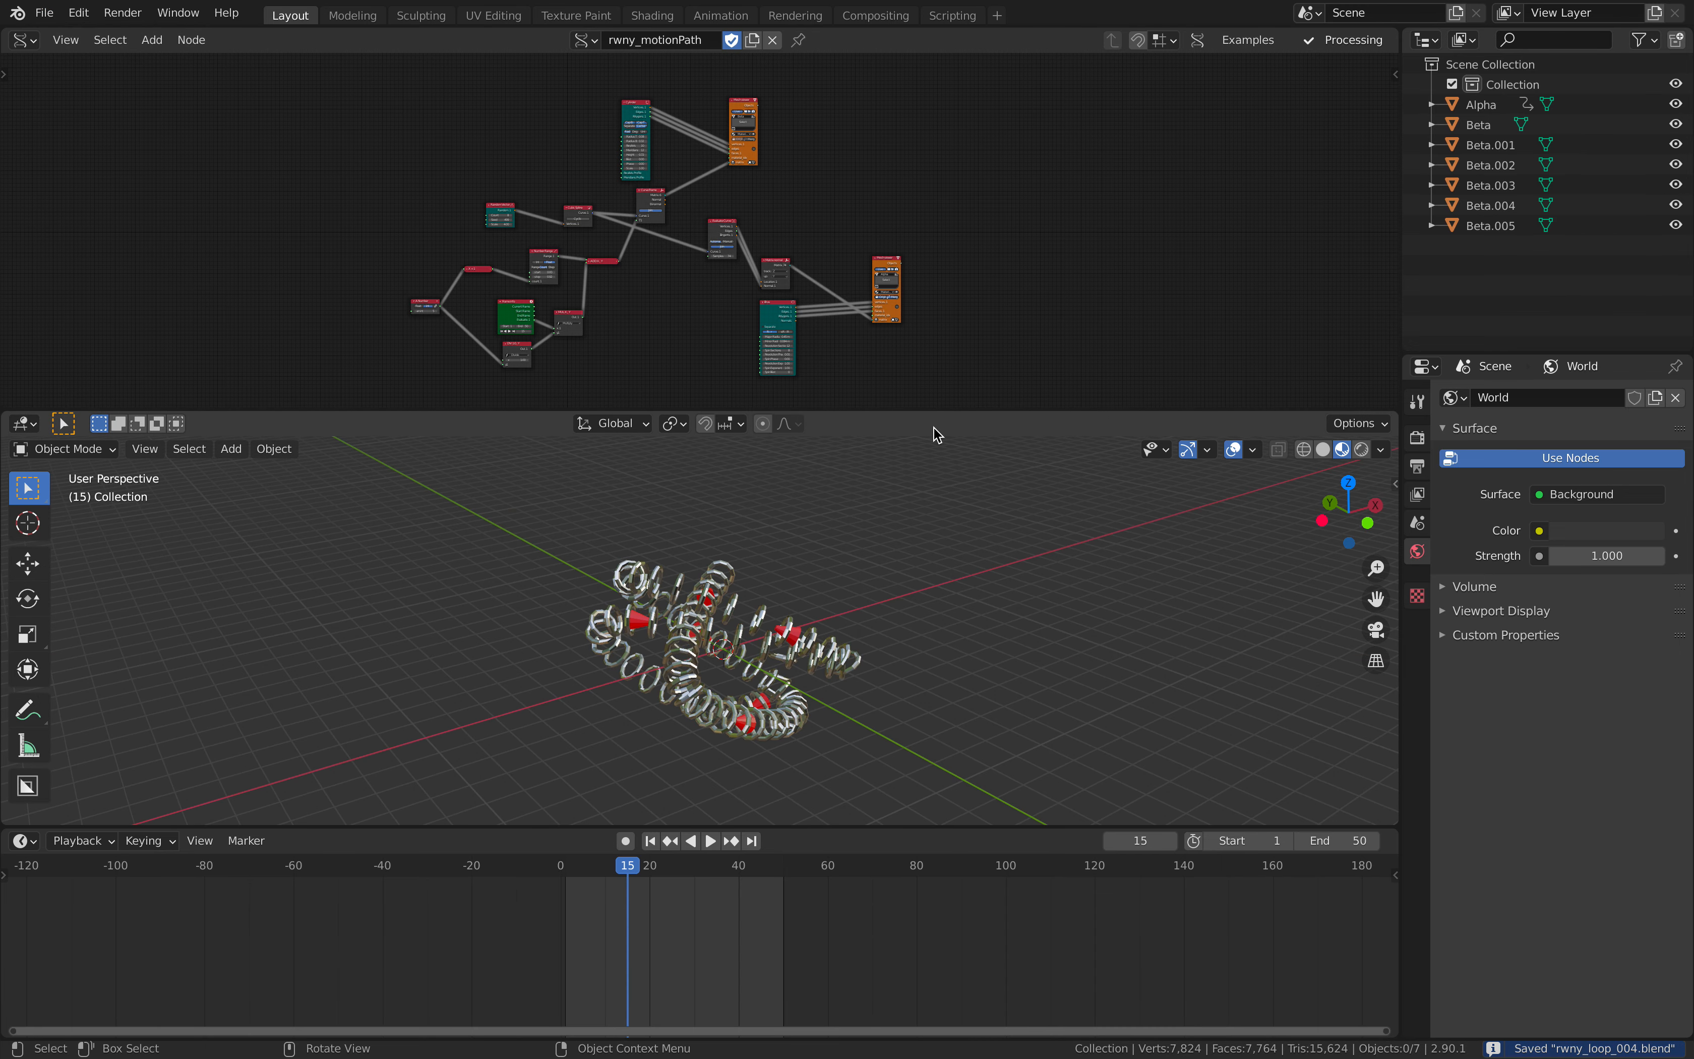
pyautogui.moveTo(941, 476); pyautogui.dragTo(941, 494)
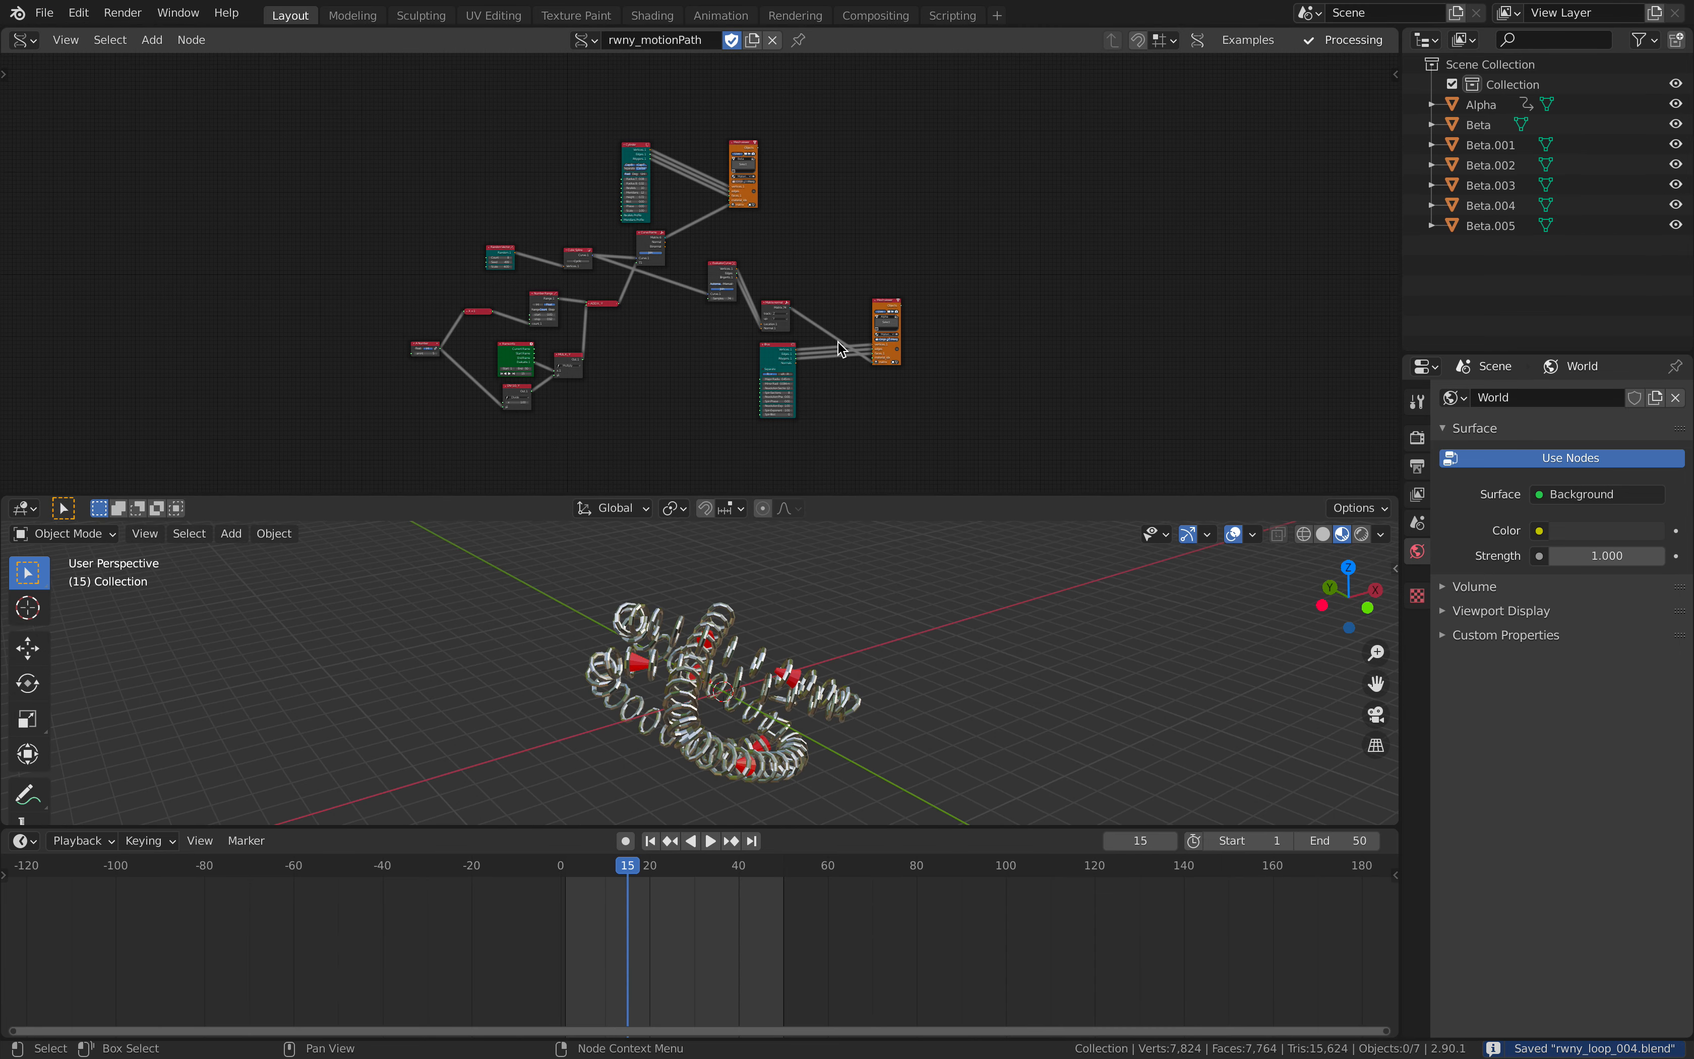
# - Change the Random Vector node's seed to 617 to generate a different spline path
pyautogui.scroll(3, 953, 313)
pyautogui.moveTo(964, 314); pyautogui.dragTo(906, 312)
pyautogui.scroll(3, 843, 270)
pyautogui.moveTo(893, 226); pyautogui.dragTo(948, 174, button='middle')
pyautogui.scroll(5, 420, 246)
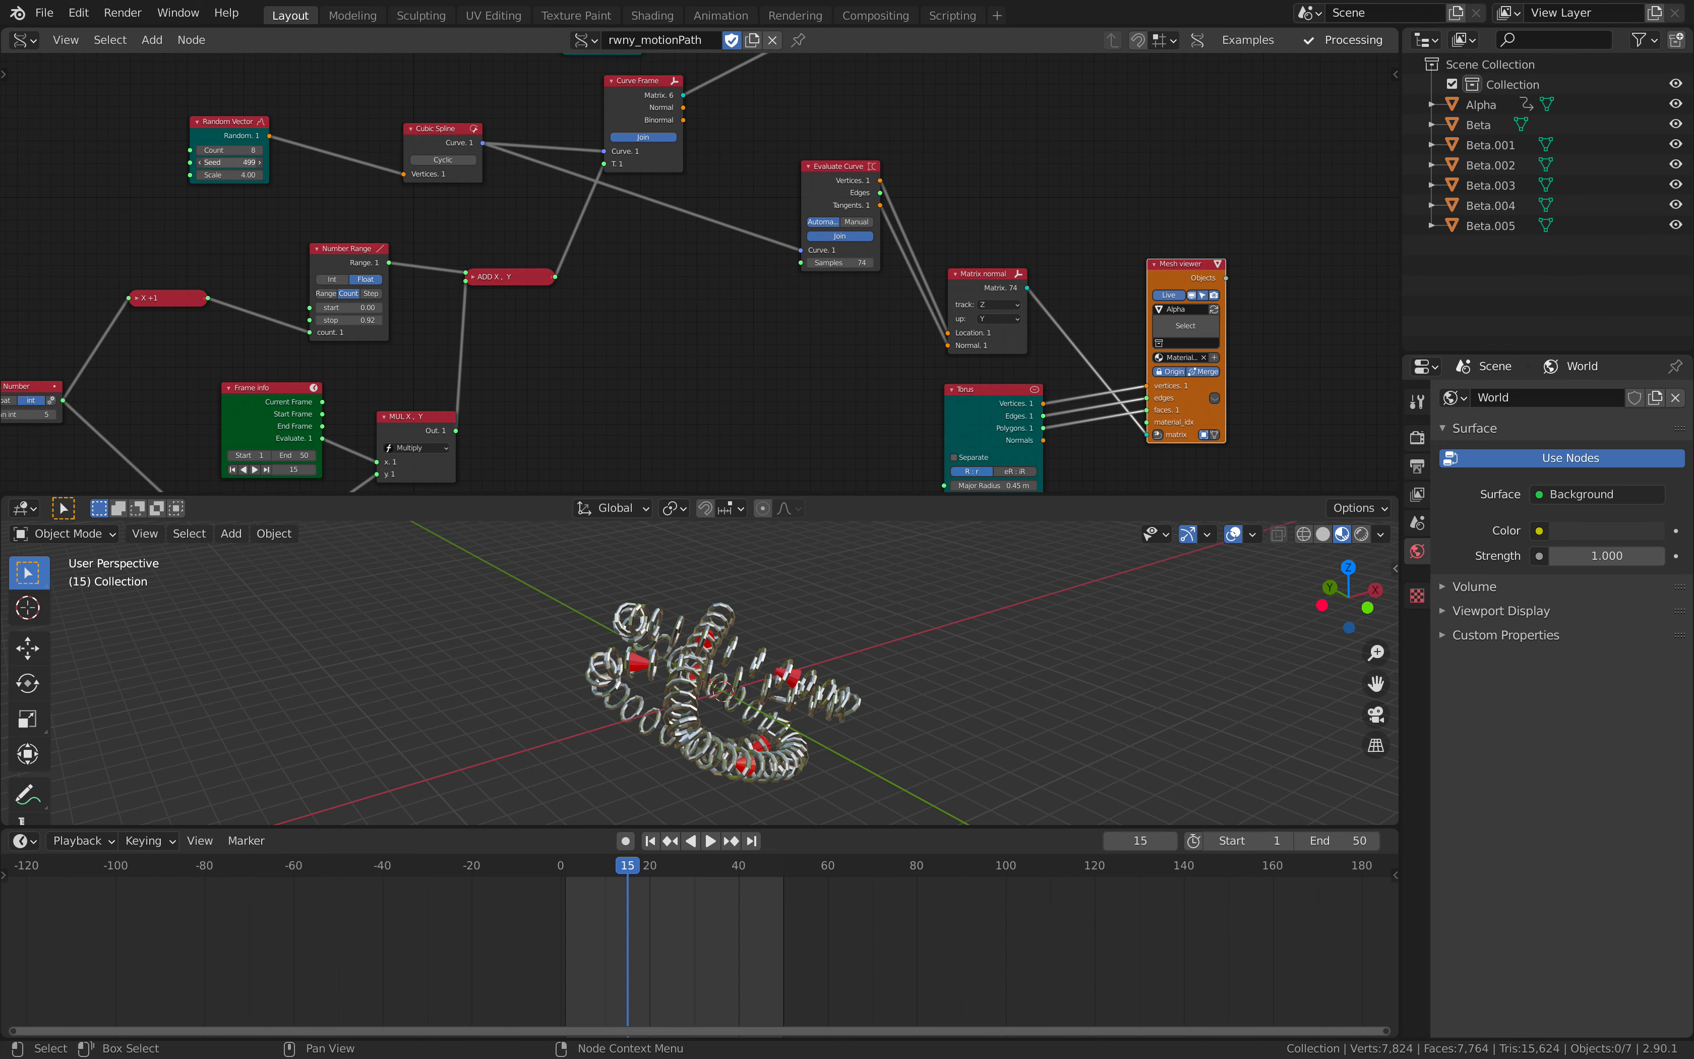
pyautogui.moveTo(231, 162); pyautogui.dragTo(294, 216)
# - Set the integer value of the A Number node to 10
pyautogui.moveTo(385, 180); pyautogui.dragTo(414, 173, button='middle')
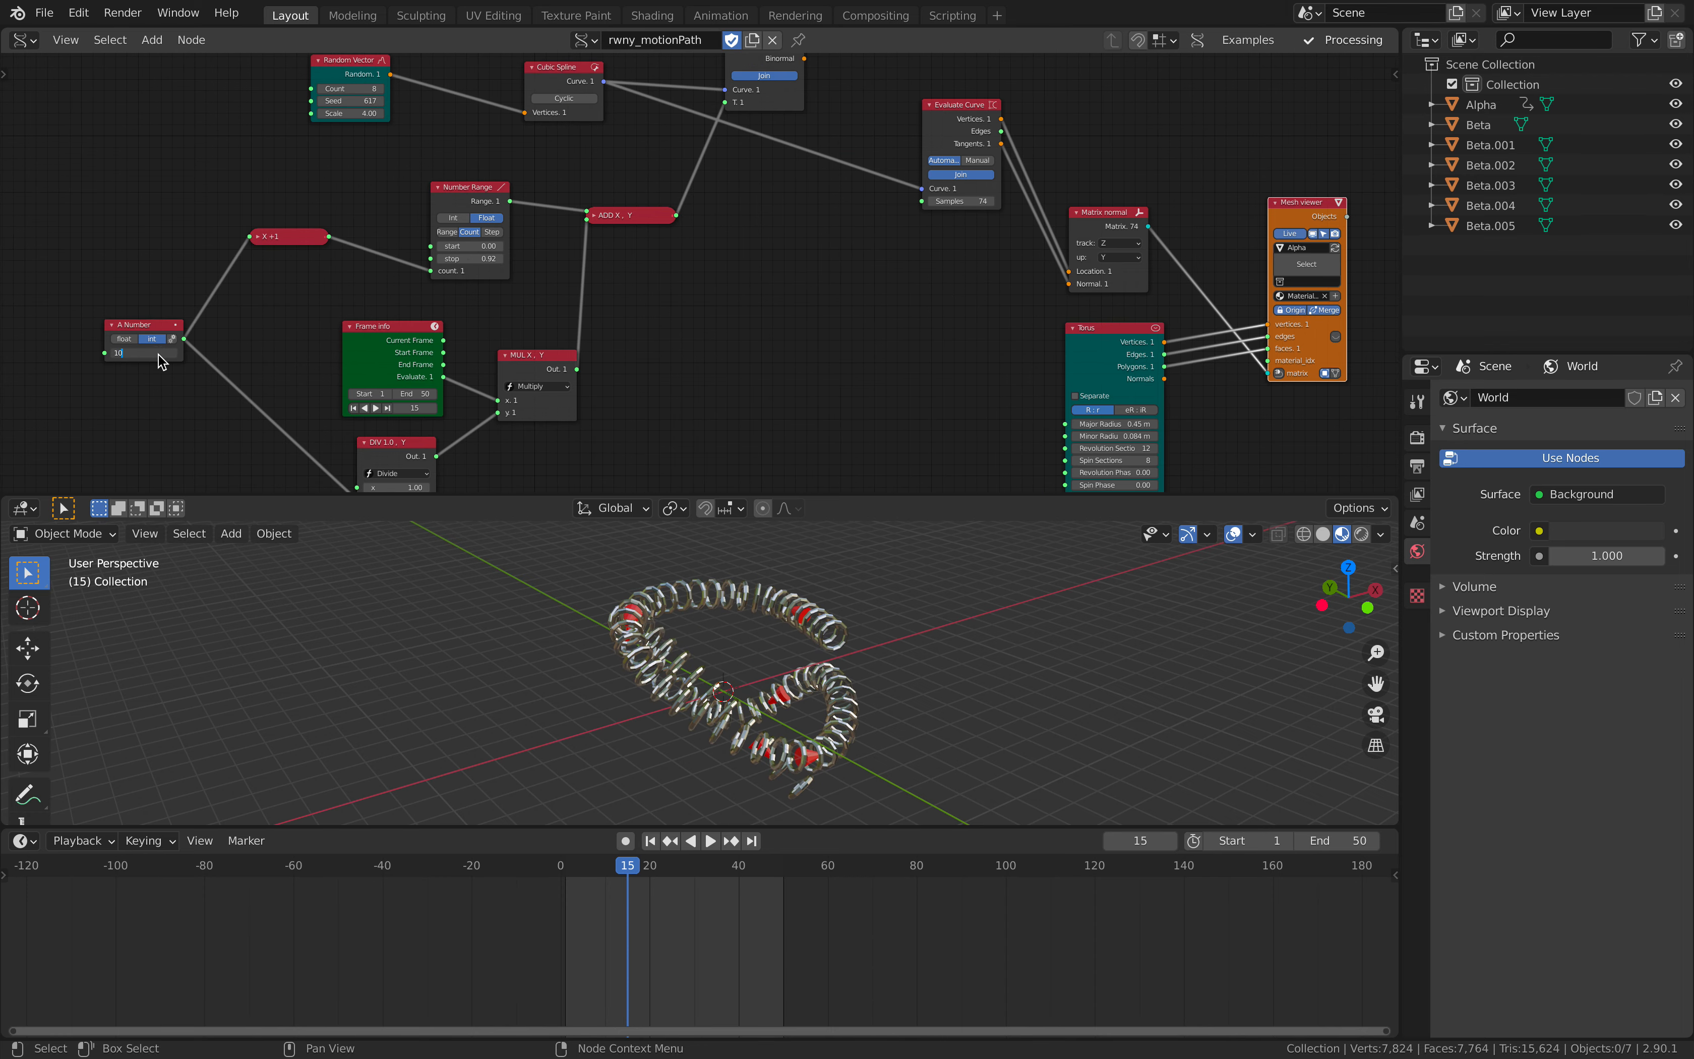
pyautogui.press('Return')
pyautogui.moveTo(805, 651)
pyautogui.mouseDown(button='middle')
pyautogui.moveTo(937, 649)
pyautogui.moveTo(825, 668)
pyautogui.mouseUp(button='middle')
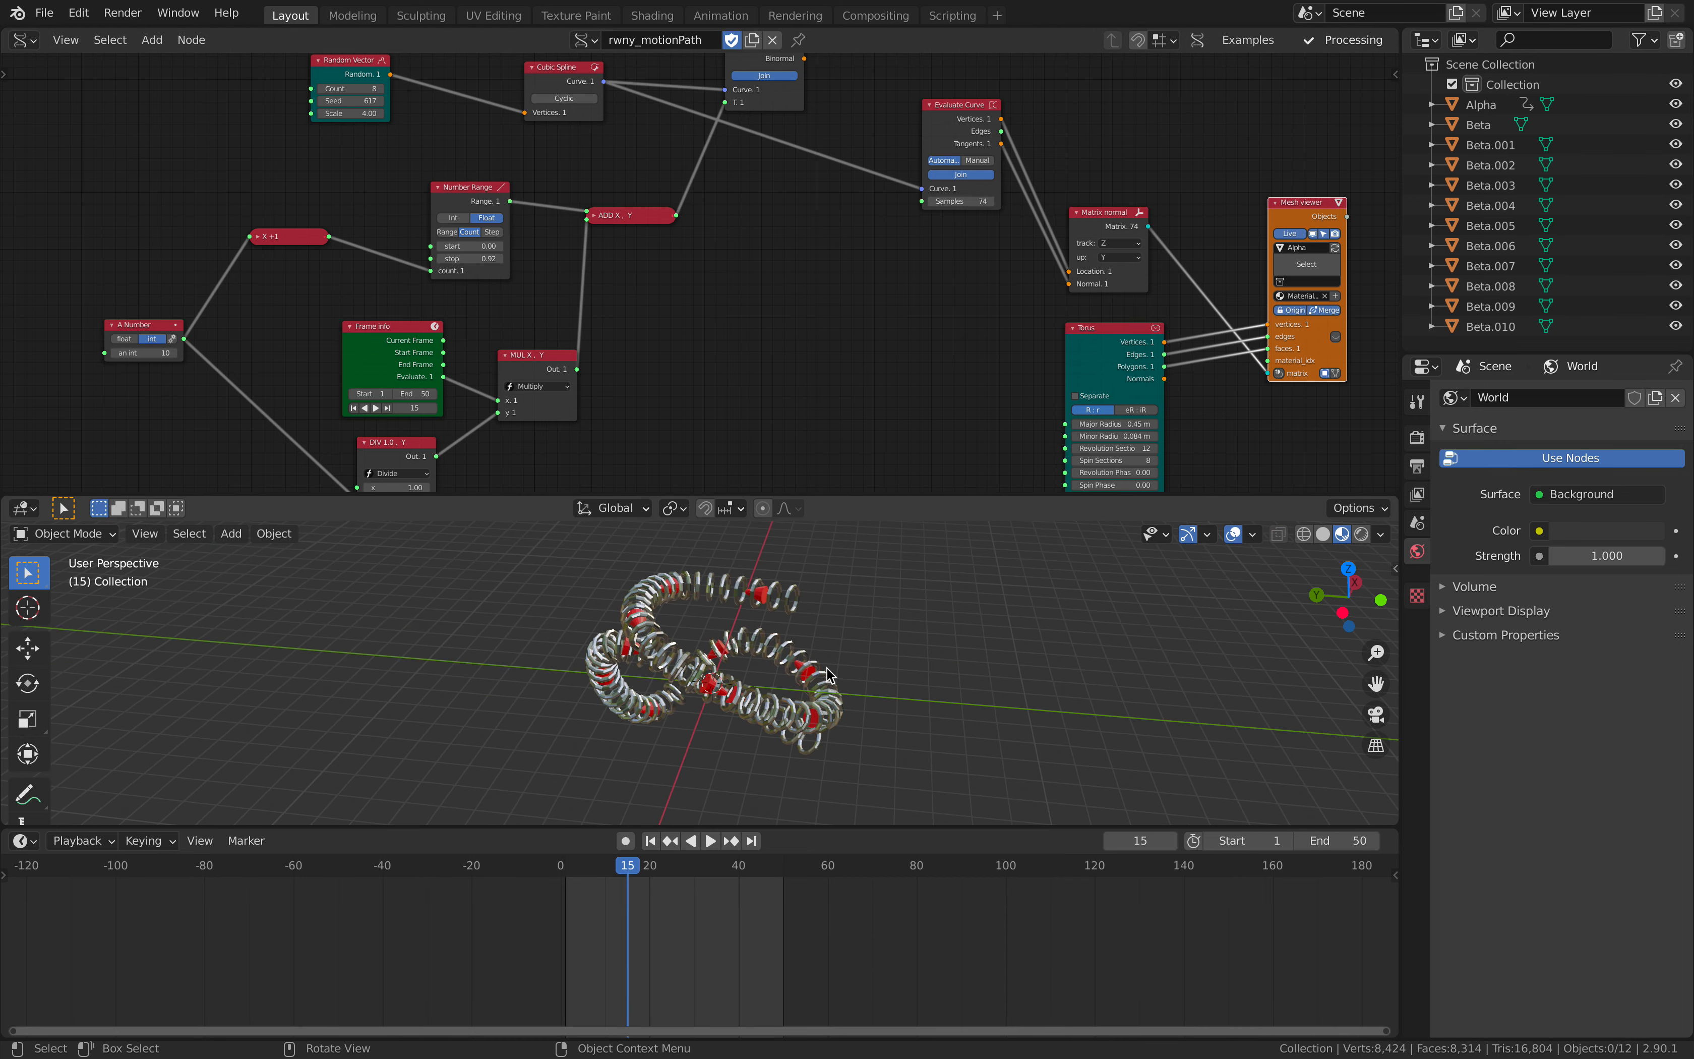
# - Delete the Cylinder node that feeds the Beta Mesh viewer
pyautogui.moveTo(676, 134); pyautogui.dragTo(700, 364, button='middle')
pyautogui.moveTo(730, 170); pyautogui.dragTo(685, 331, button='middle')
pyautogui.scroll(2, 705, 197)
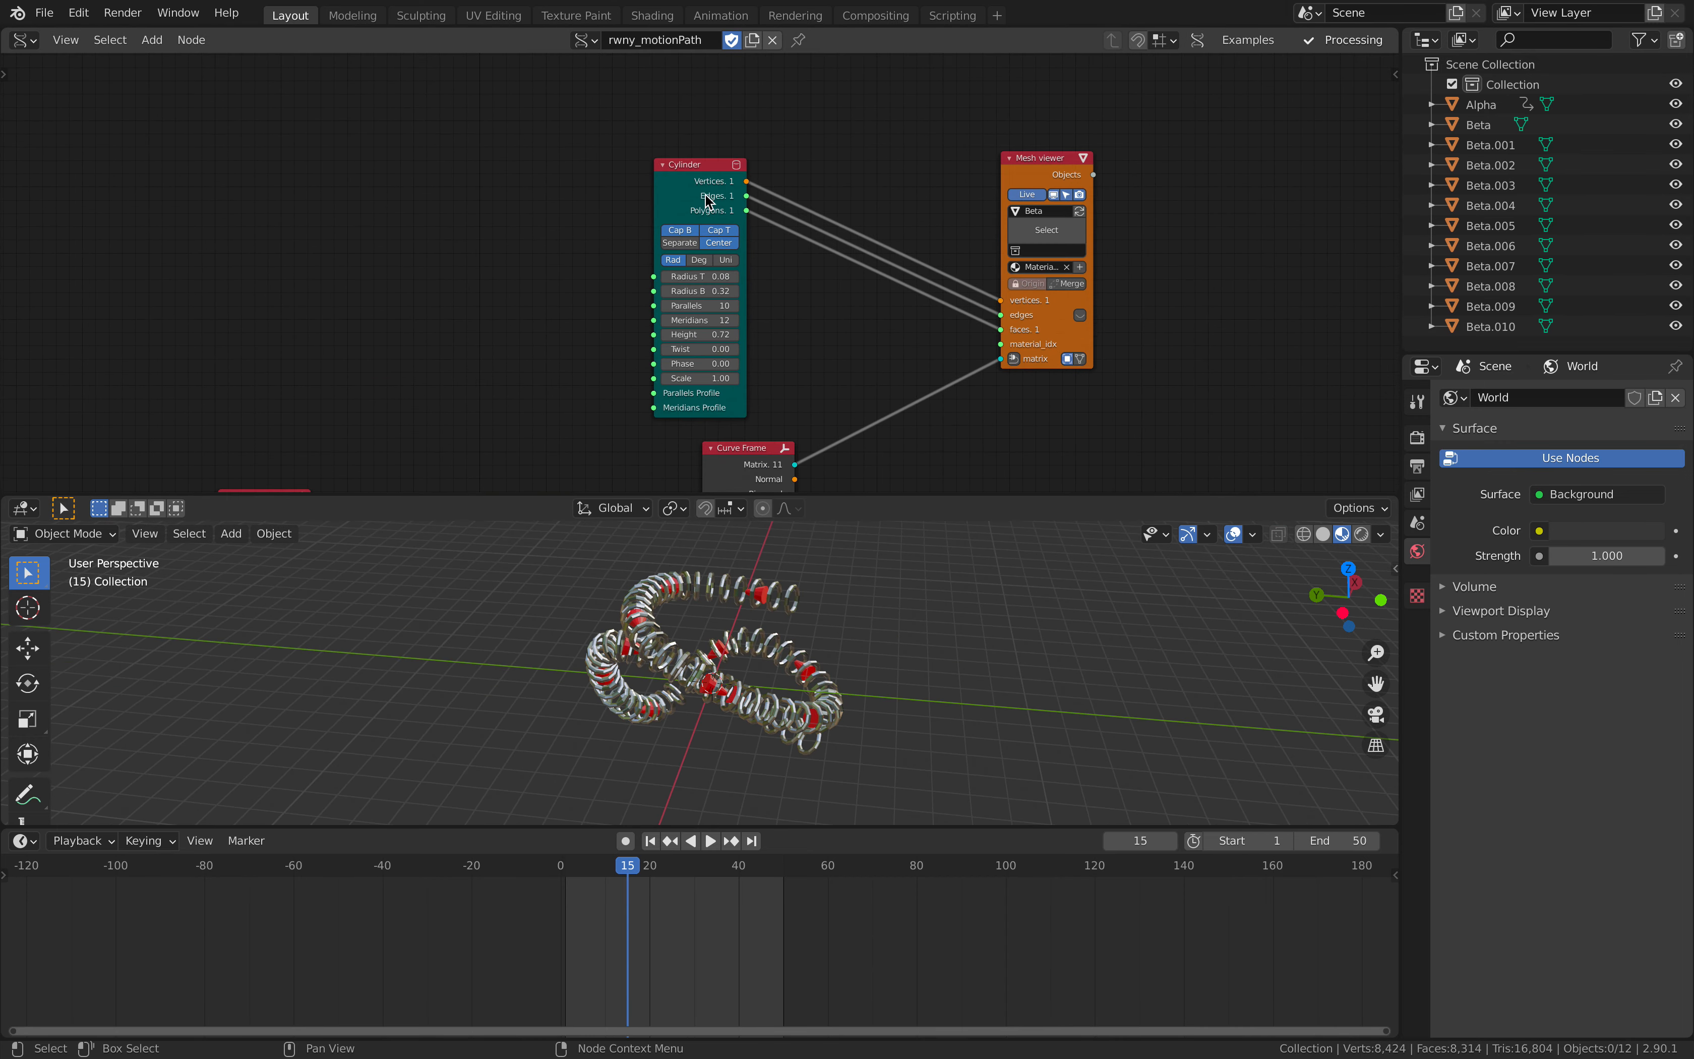
pyautogui.moveTo(708, 201); pyautogui.dragTo(709, 168)
pyautogui.press('Delete')
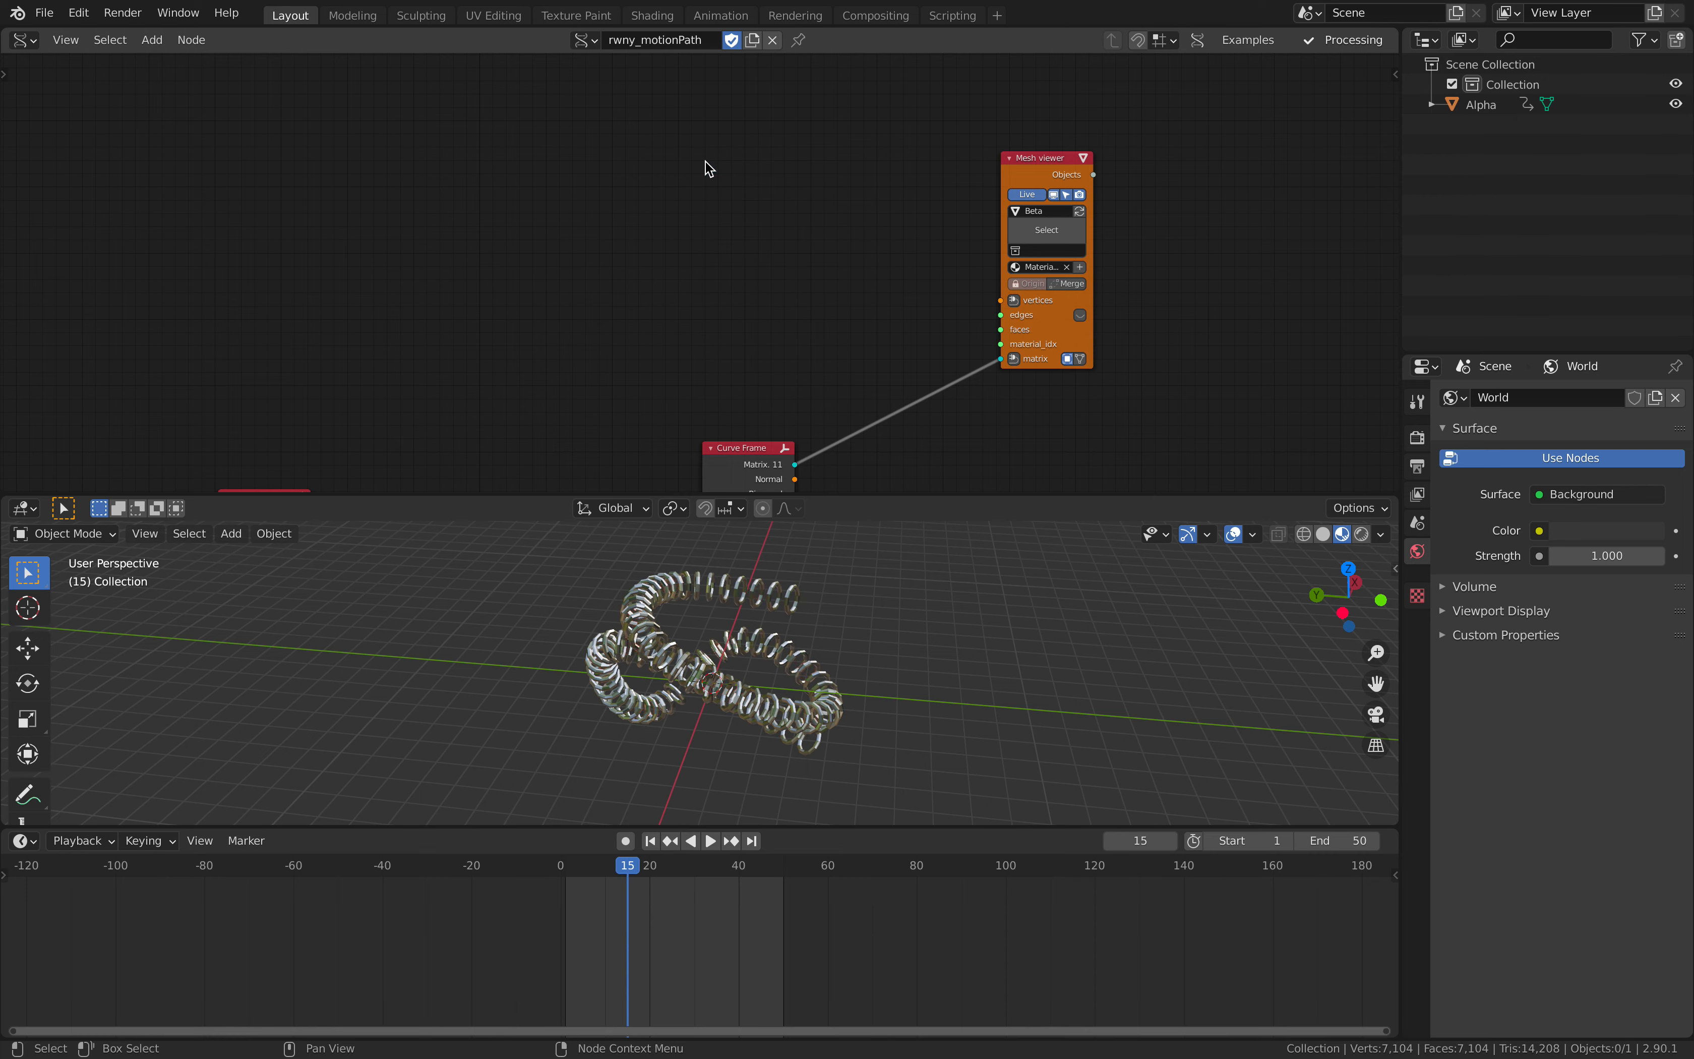
pyautogui.hotkey('alt', 'space')
pyautogui.write('cyl')
pyautogui.press('Return')
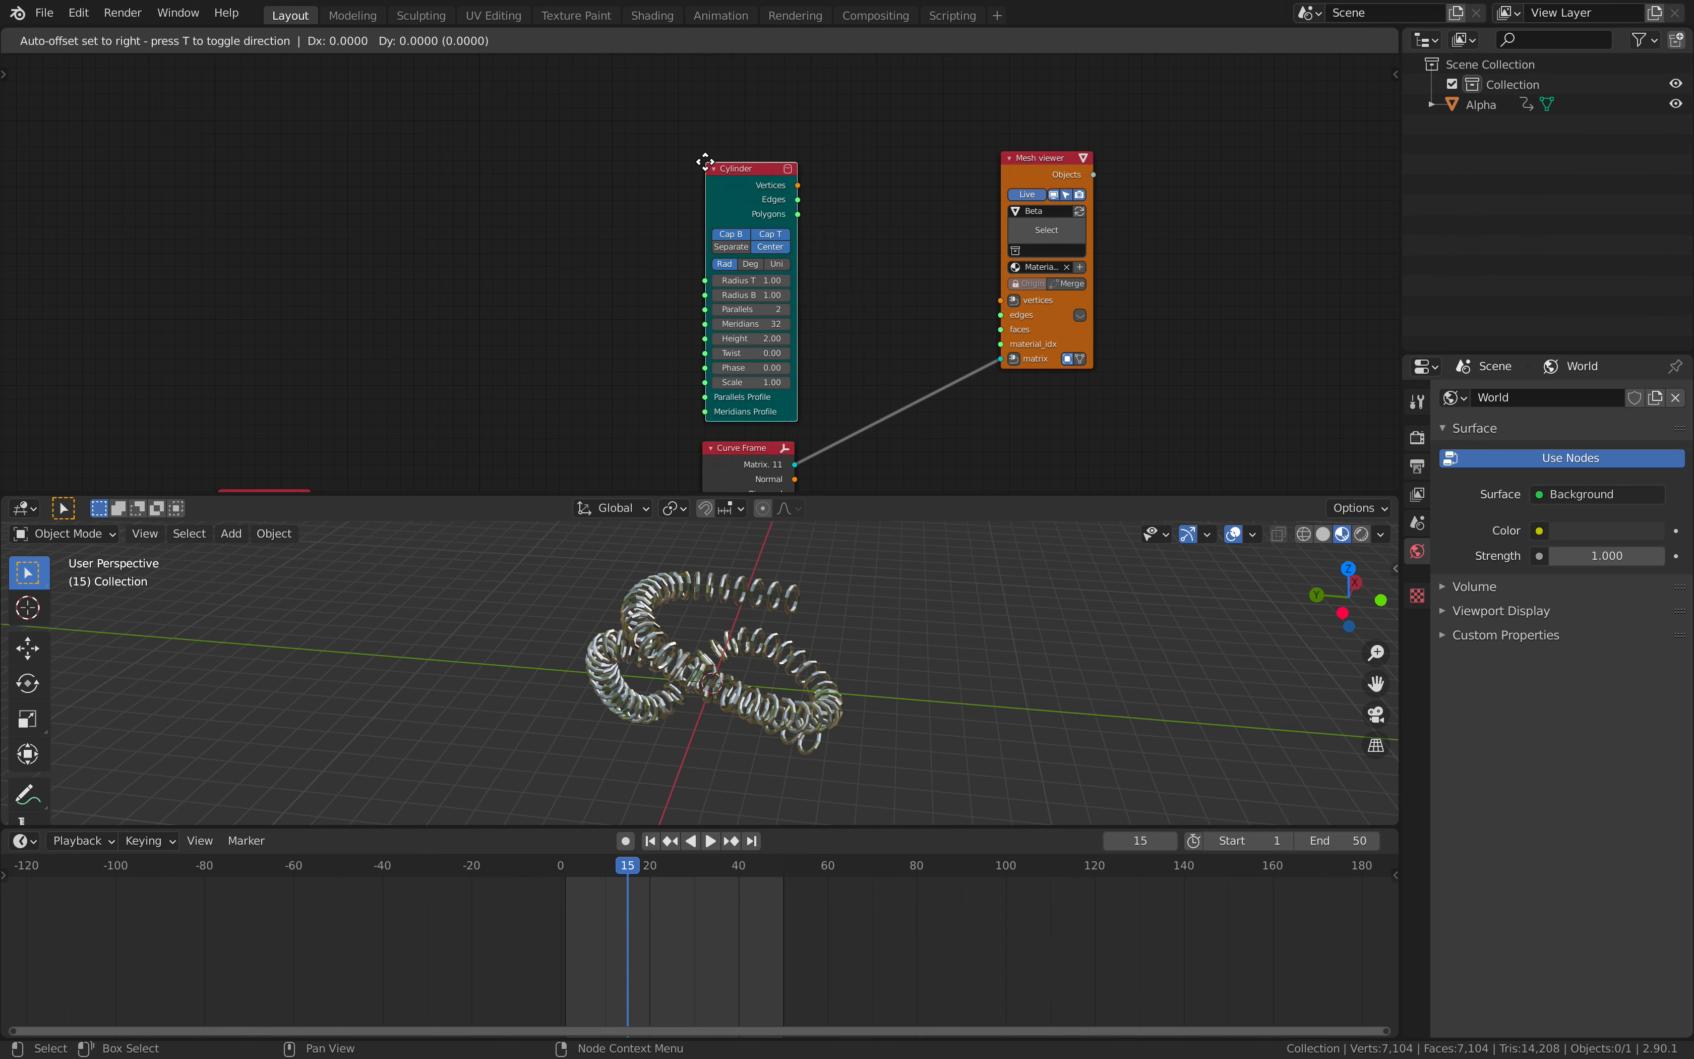
pyautogui.press('x')
pyautogui.click(706, 162)
pyautogui.press('Delete')
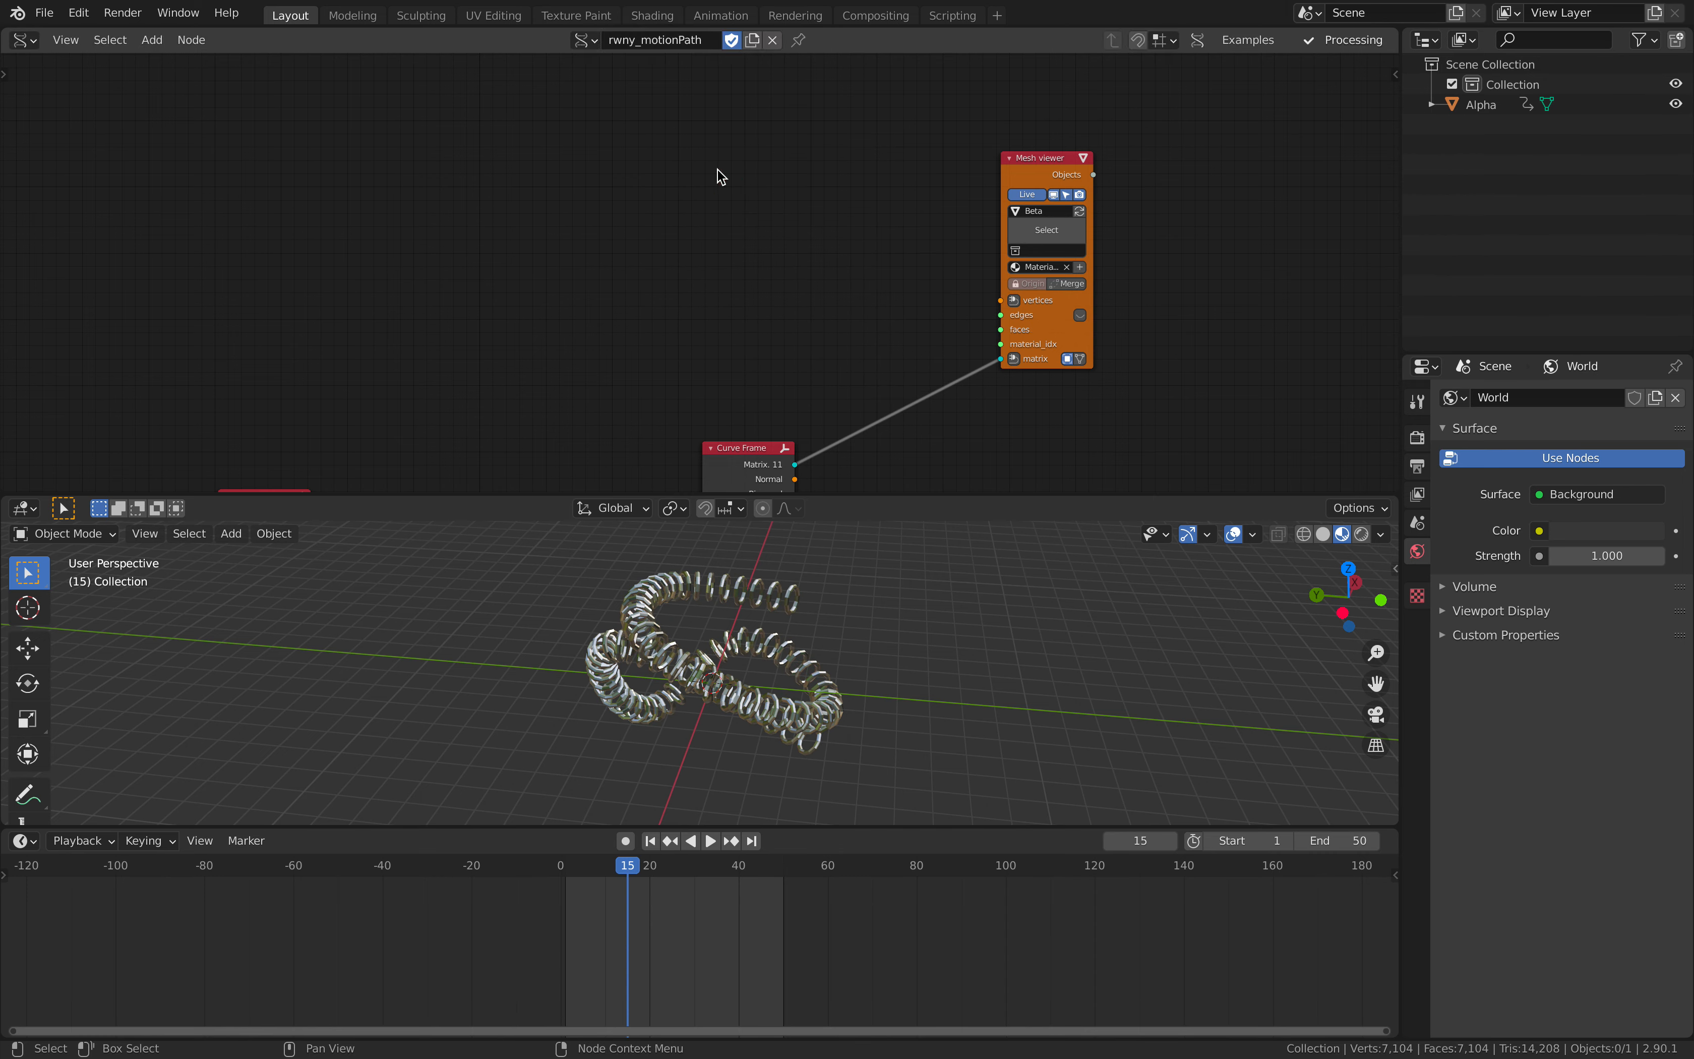
# - Add a Suzanne node and connect its vertices, edges and faces to the Beta Mesh viewer
pyautogui.hotkey('alt', 'space')
pyautogui.write('suz')
pyautogui.press('Return')
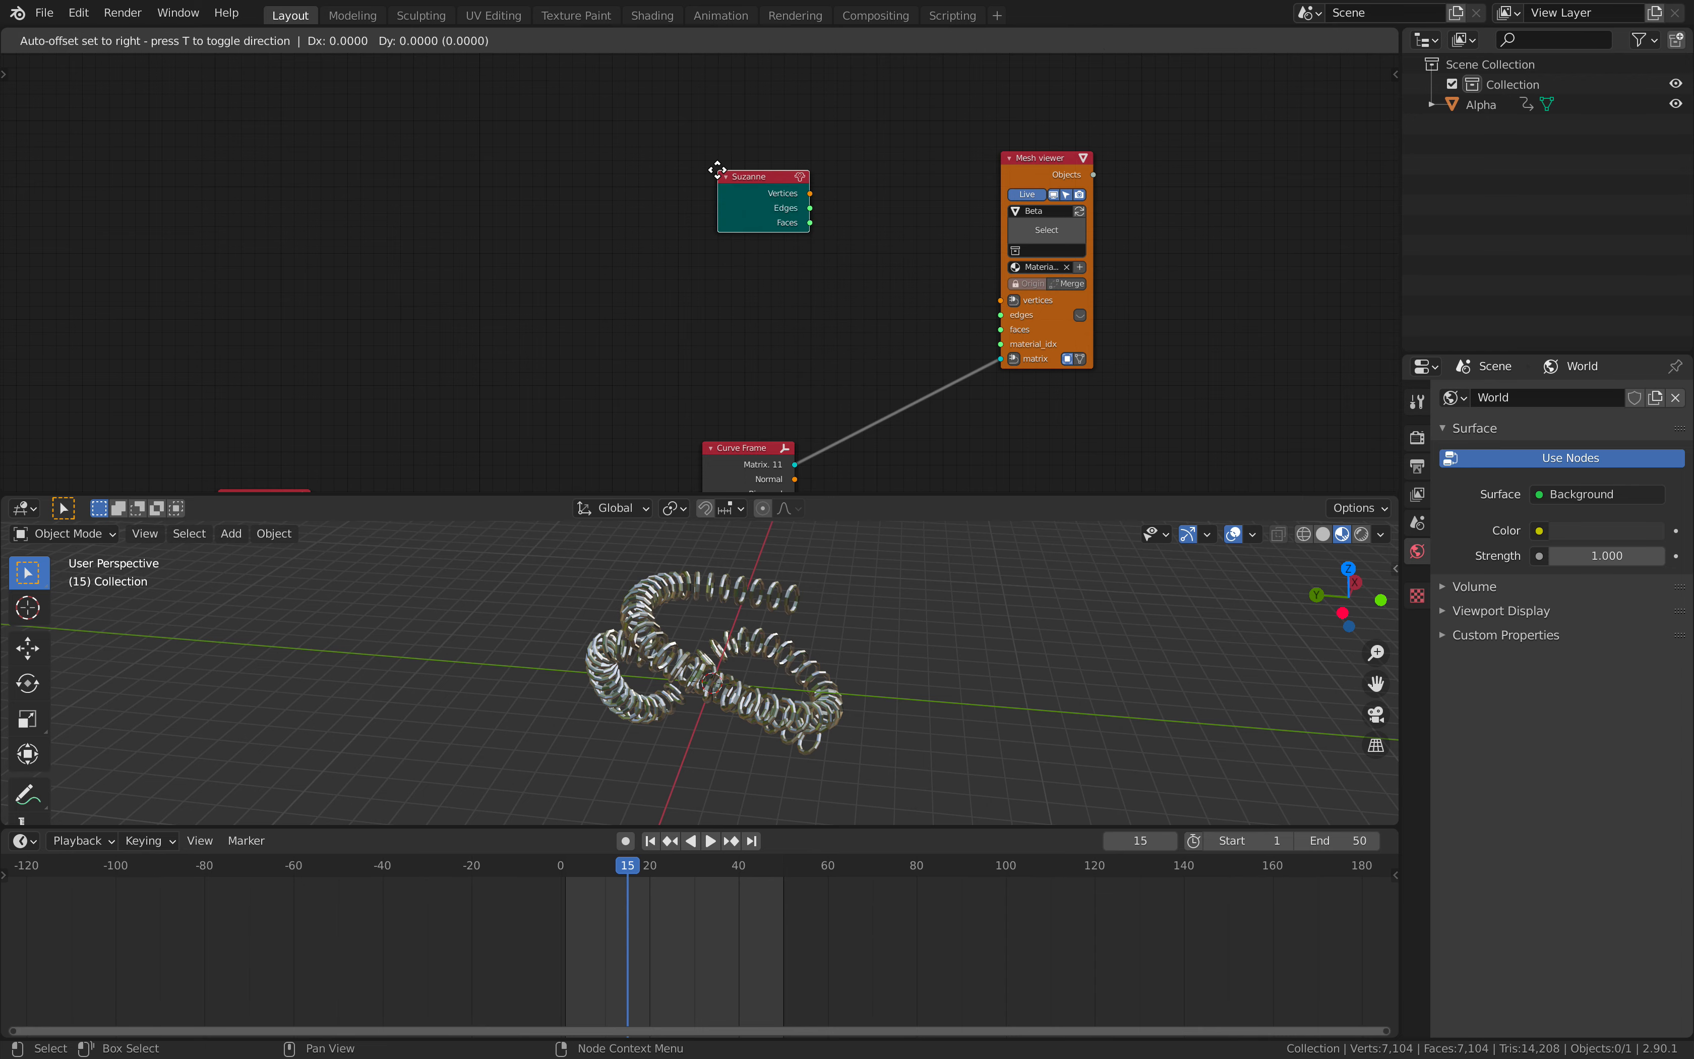
pyautogui.click(717, 173)
pyautogui.keyDown('shift'); pyautogui.click(1022, 167); pyautogui.keyUp('shift')
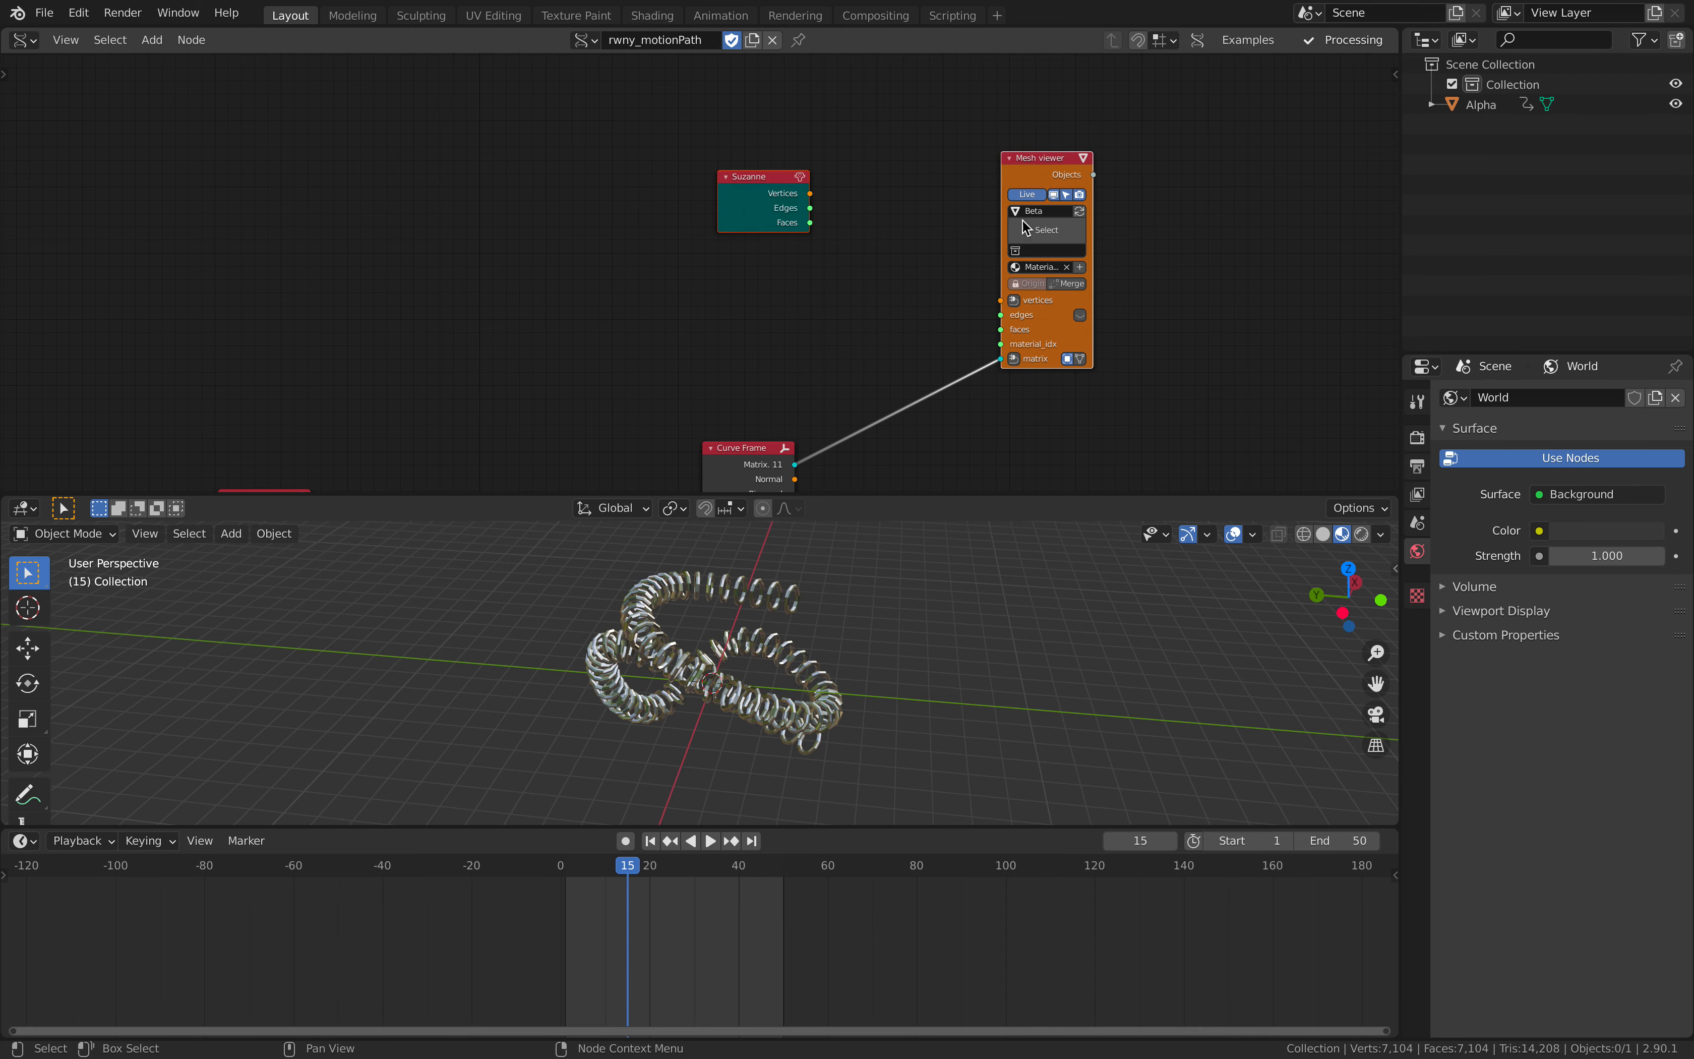
pyautogui.press('f')
# - Play the animation briefly and view the moving Suzanne heads from several angles
pyautogui.moveTo(881, 596); pyautogui.dragTo(926, 590, button='middle')
pyautogui.scroll(2, 926, 590)
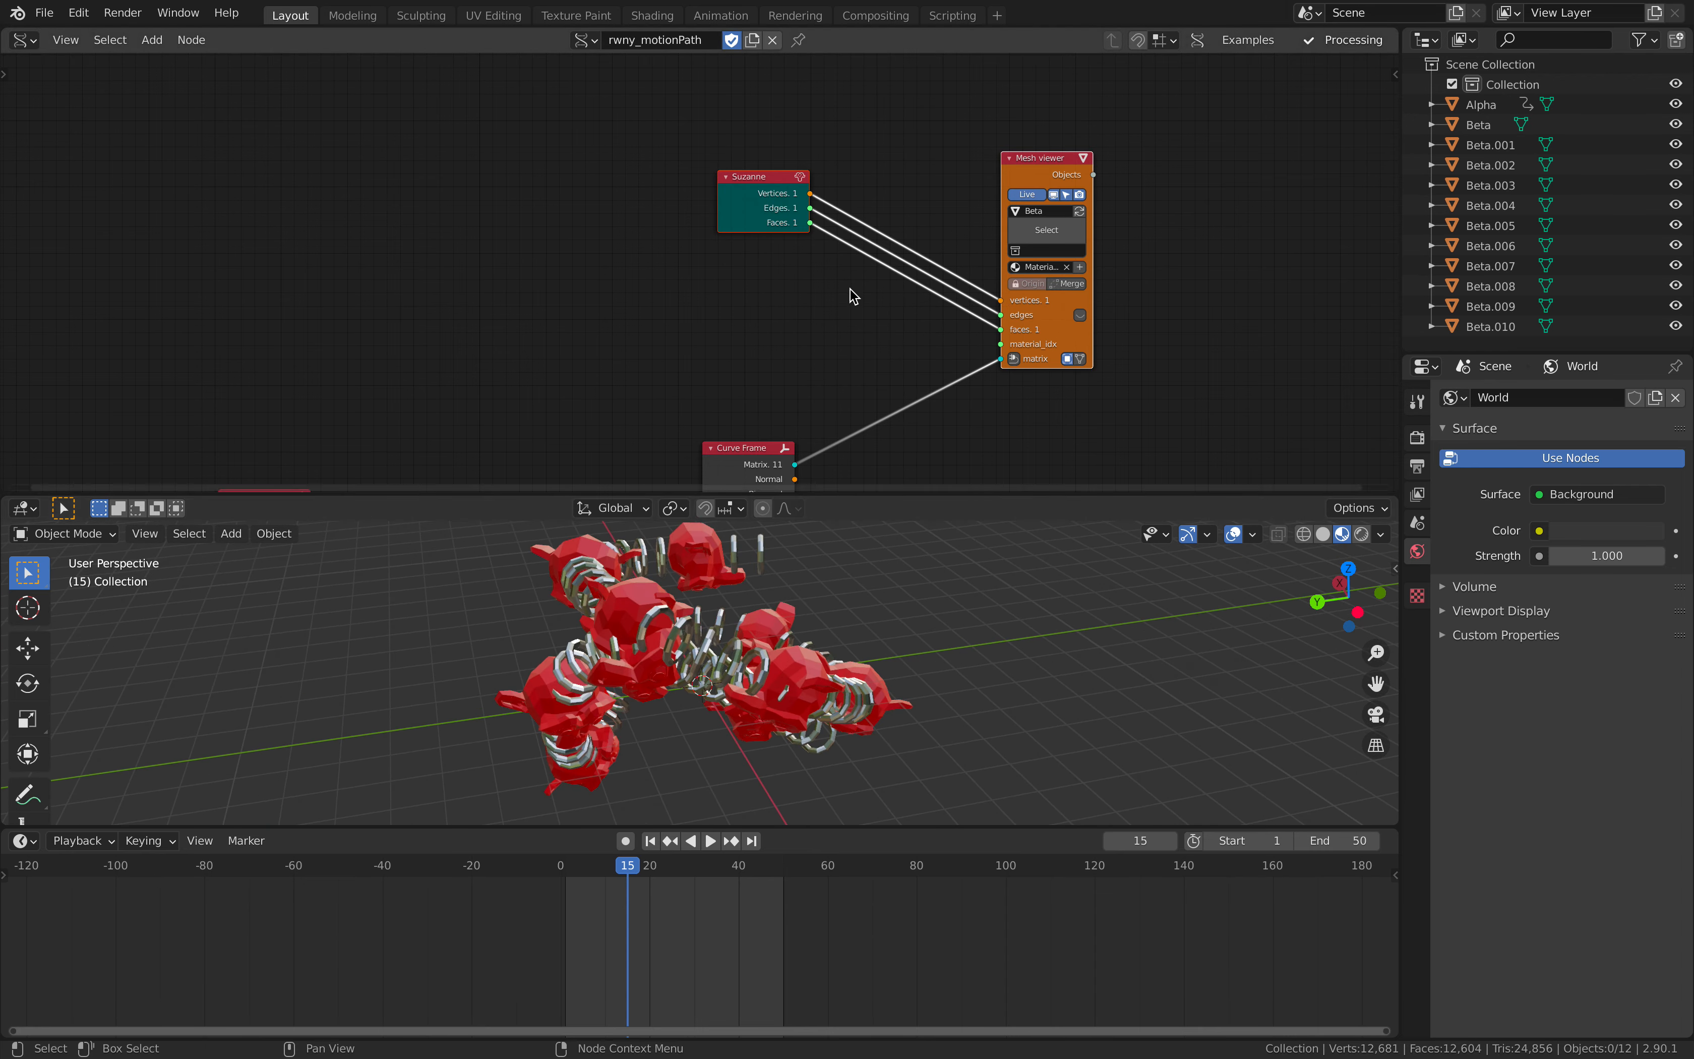
pyautogui.press('space')
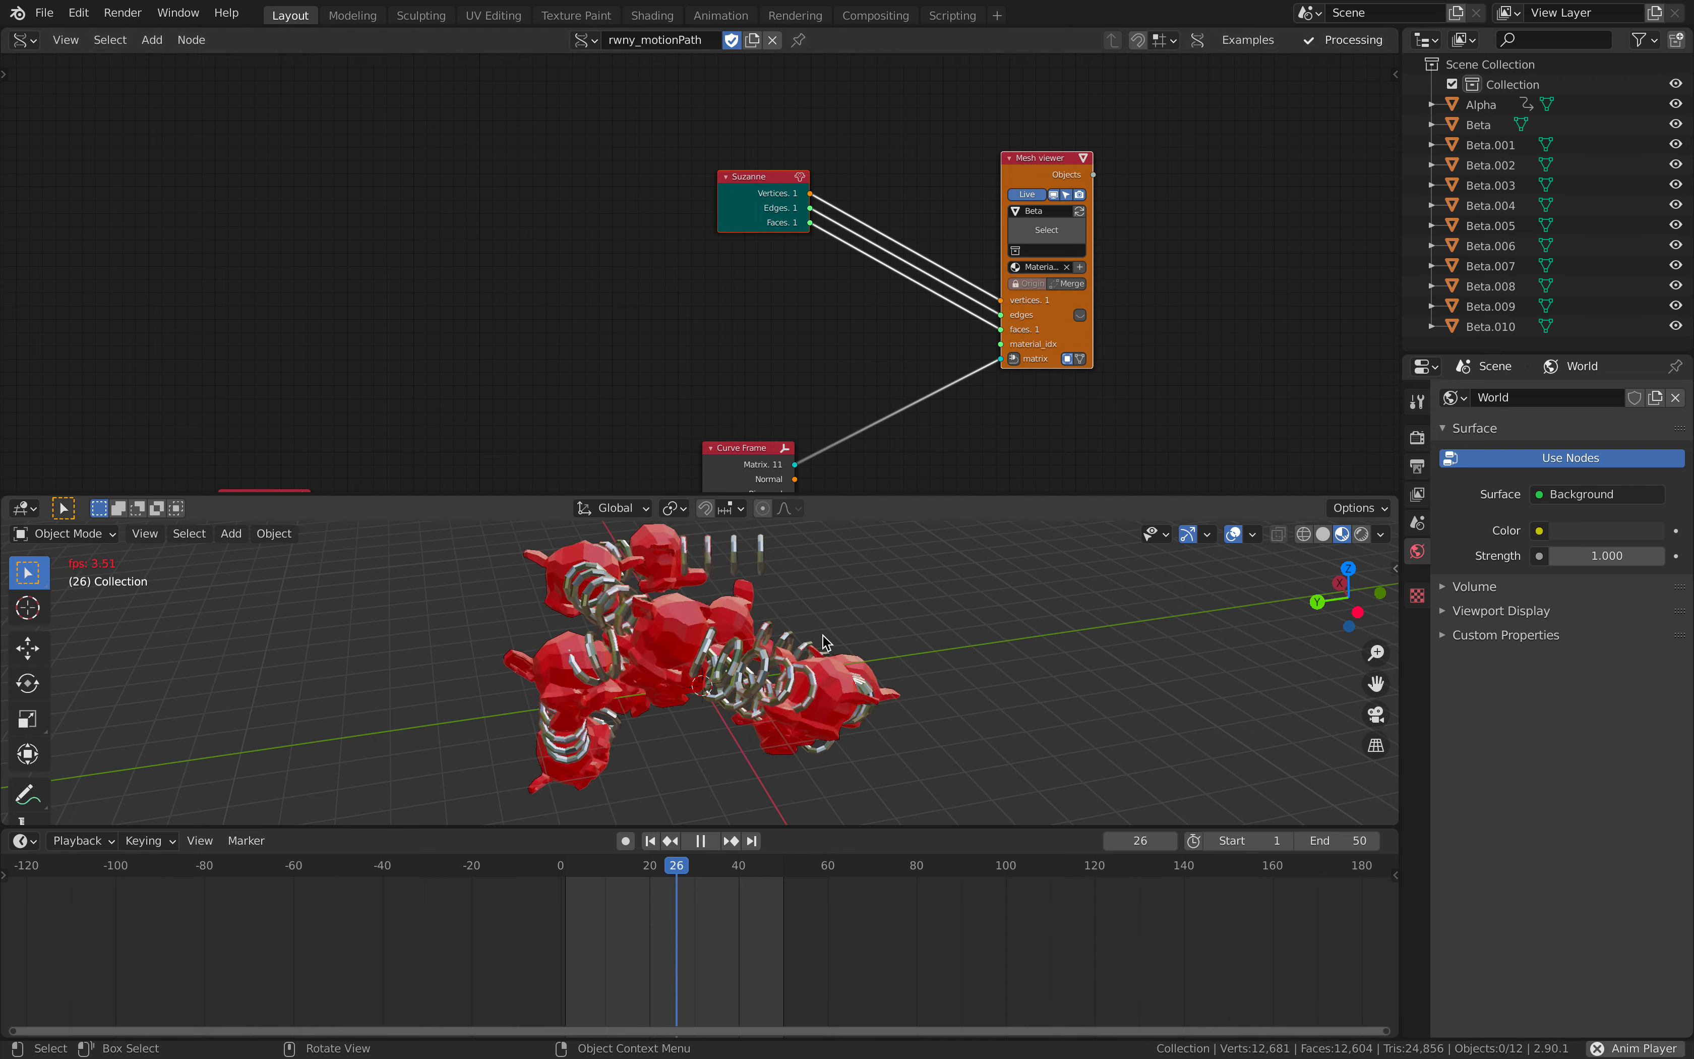
pyautogui.moveTo(734, 633); pyautogui.dragTo(724, 632, button='middle')
pyautogui.press('space')
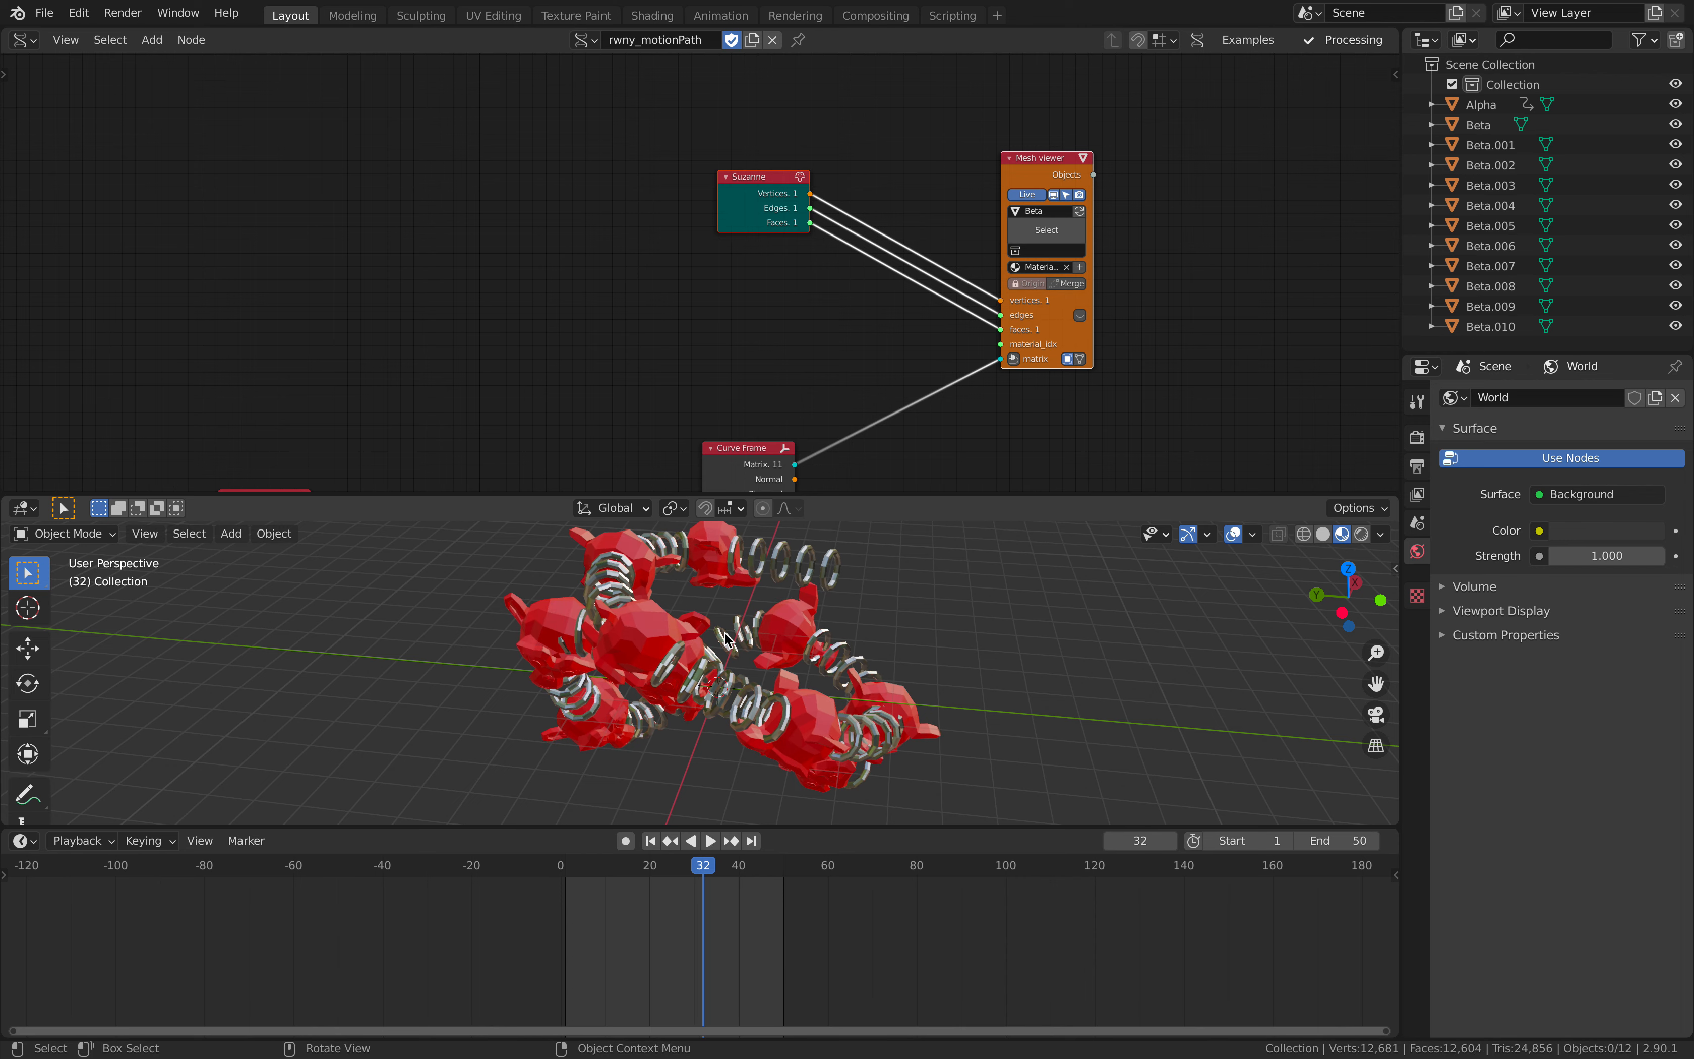
# - Insert a Scale node into the vertices link between Suzanne and the Beta Mesh viewer
pyautogui.moveTo(841, 277); pyautogui.dragTo(756, 336, button='middle')
pyautogui.scroll(1, 757, 337)
pyautogui.hotkey('shift', 'a')
pyautogui.click(758, 336)
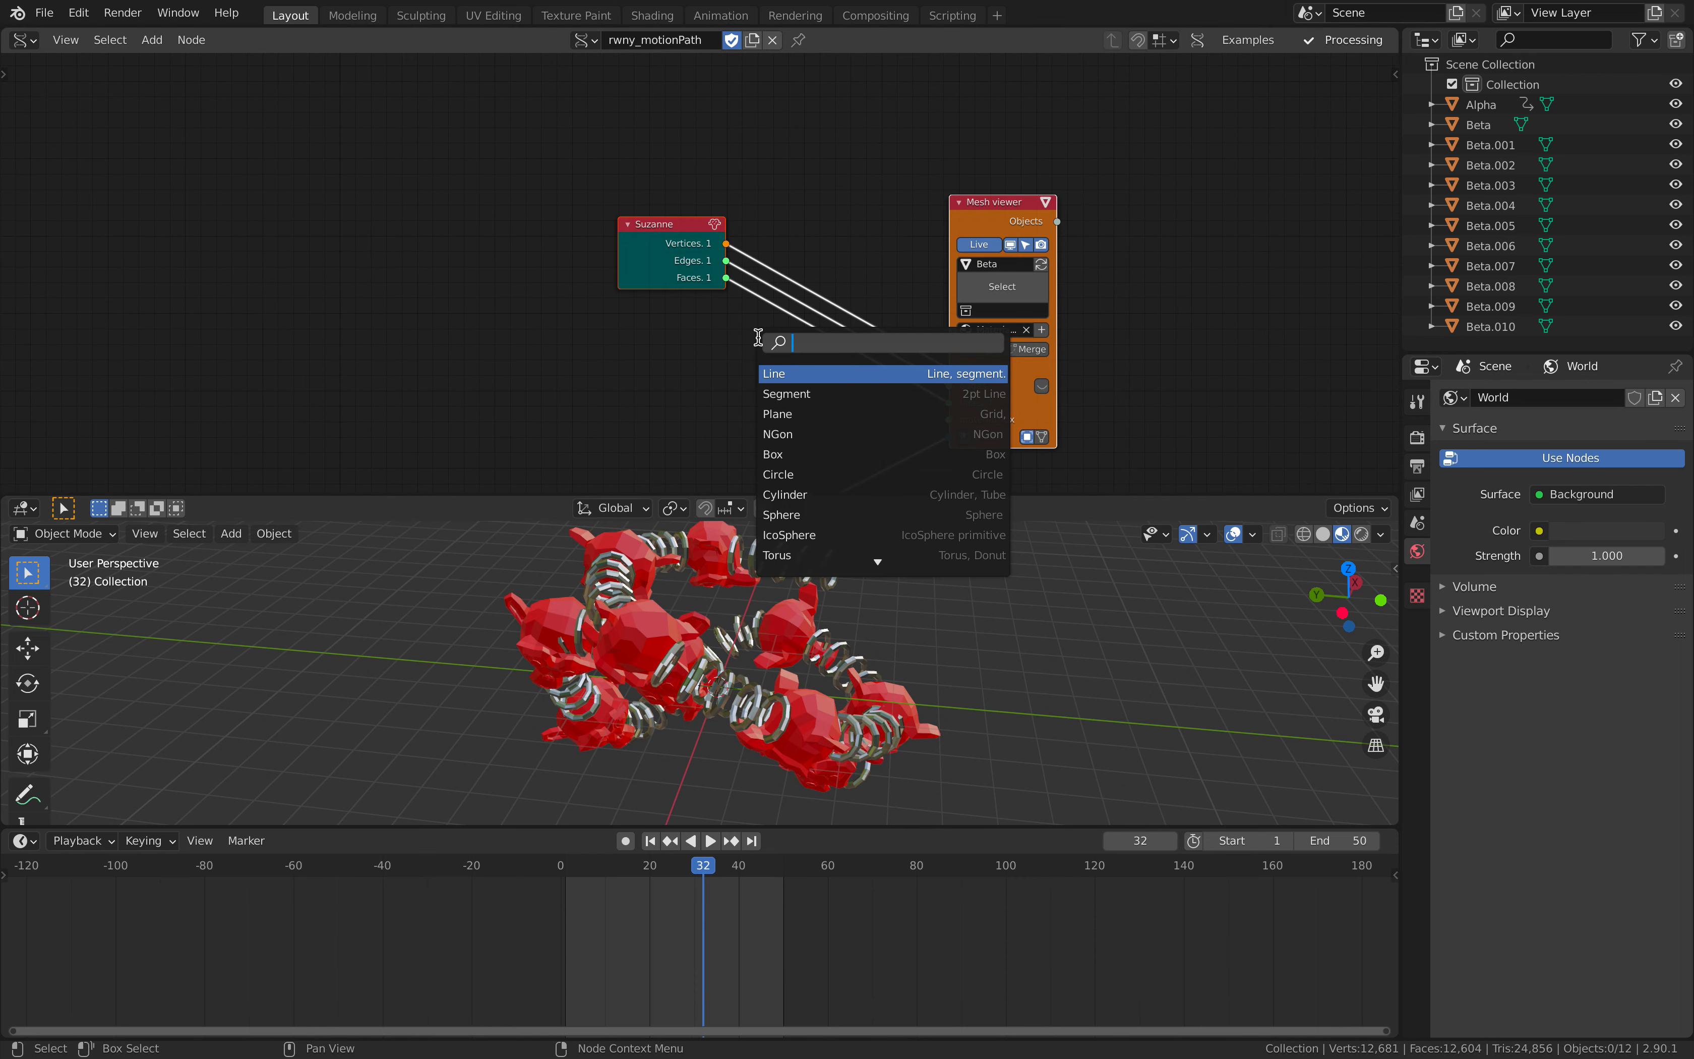
pyautogui.write('s')
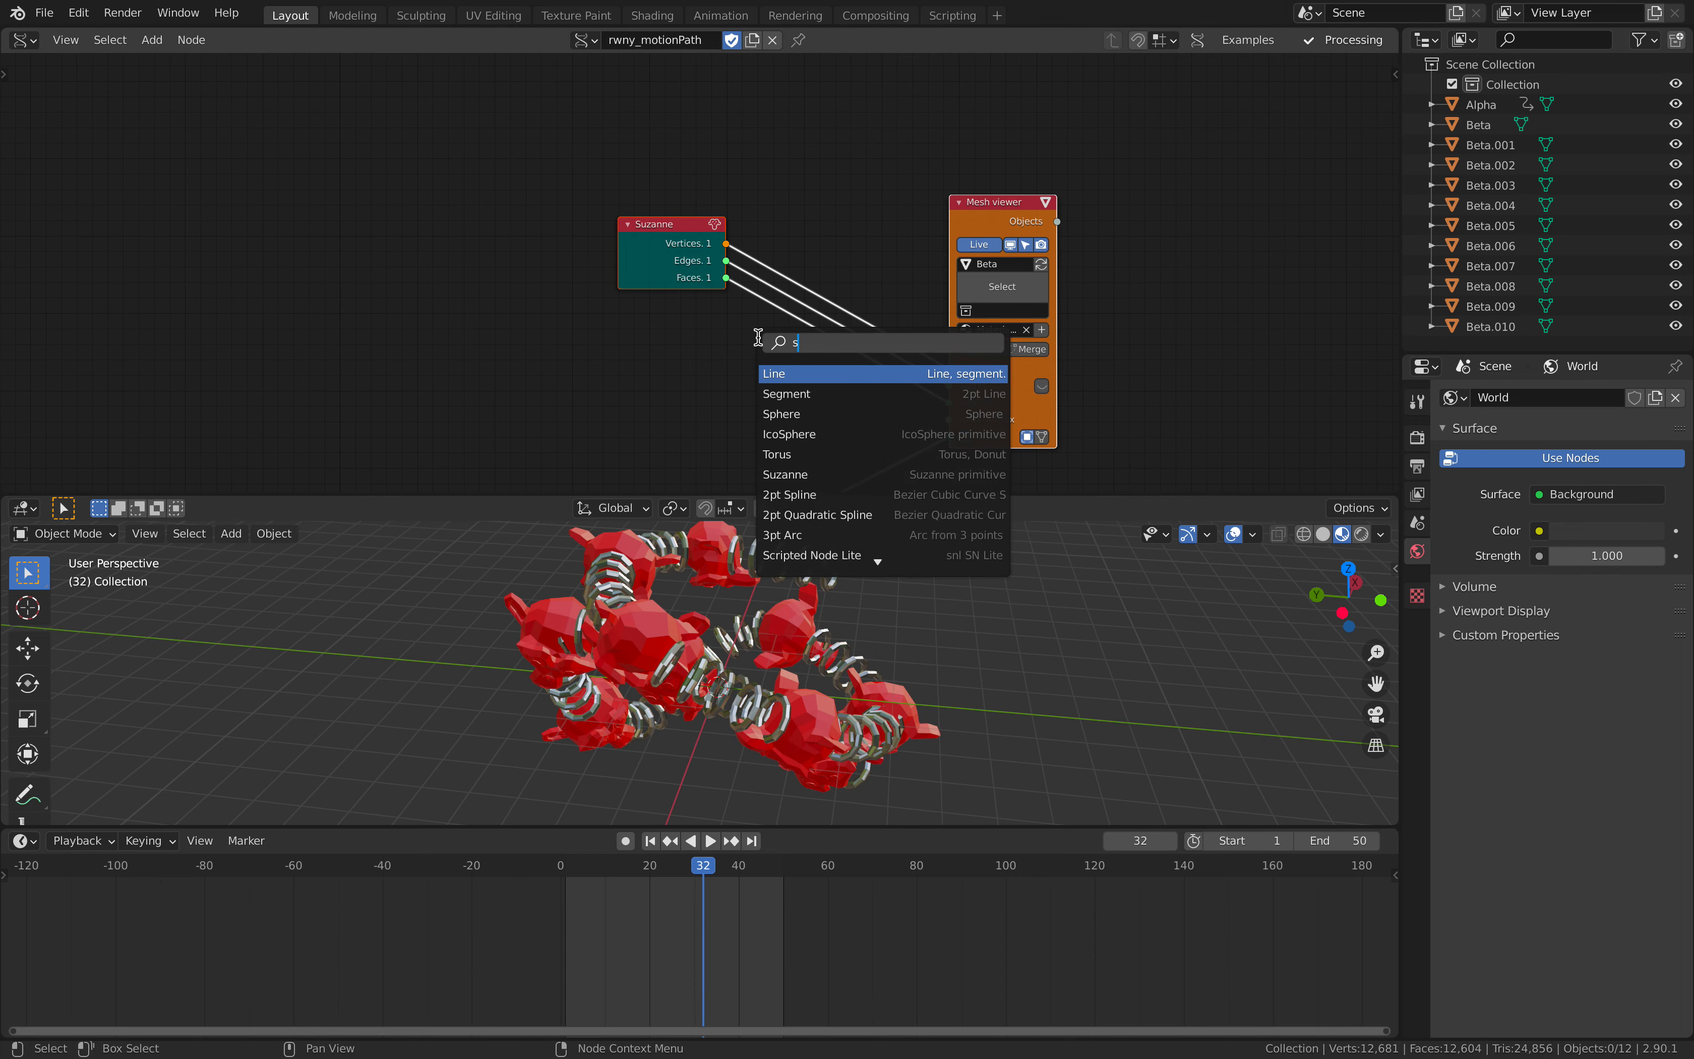
pyautogui.write('cale')
pyautogui.press('Return')
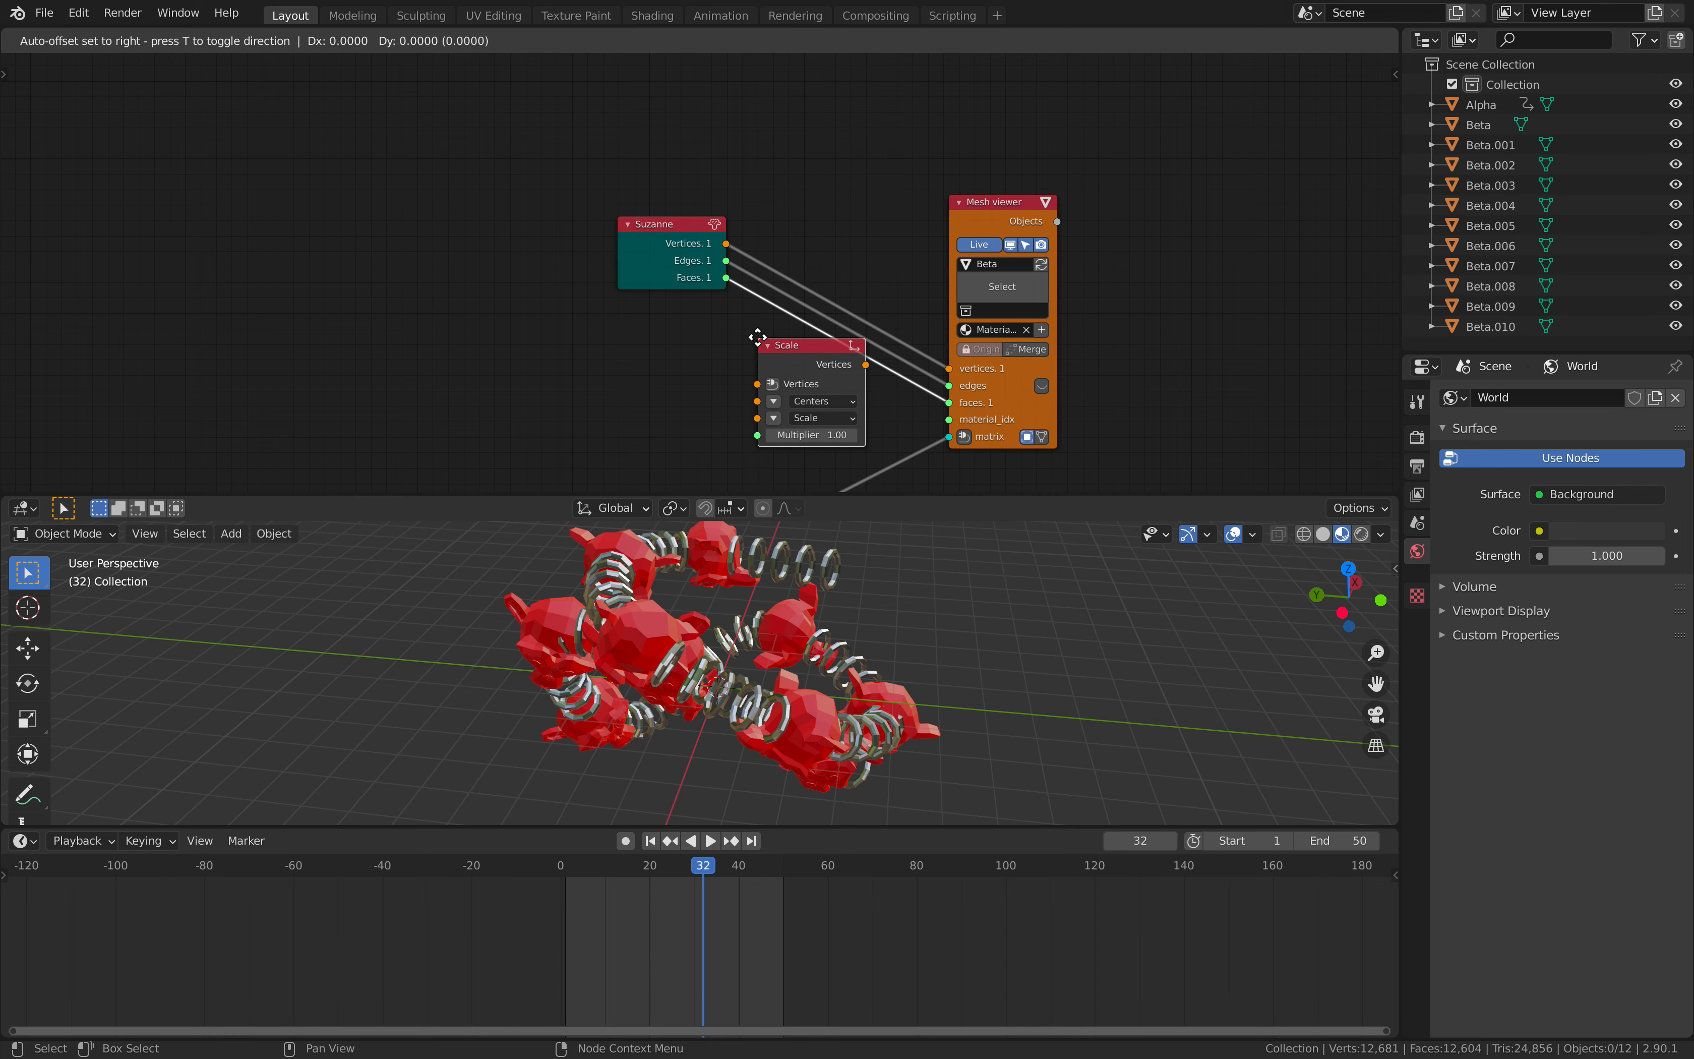
pyautogui.click(793, 172)
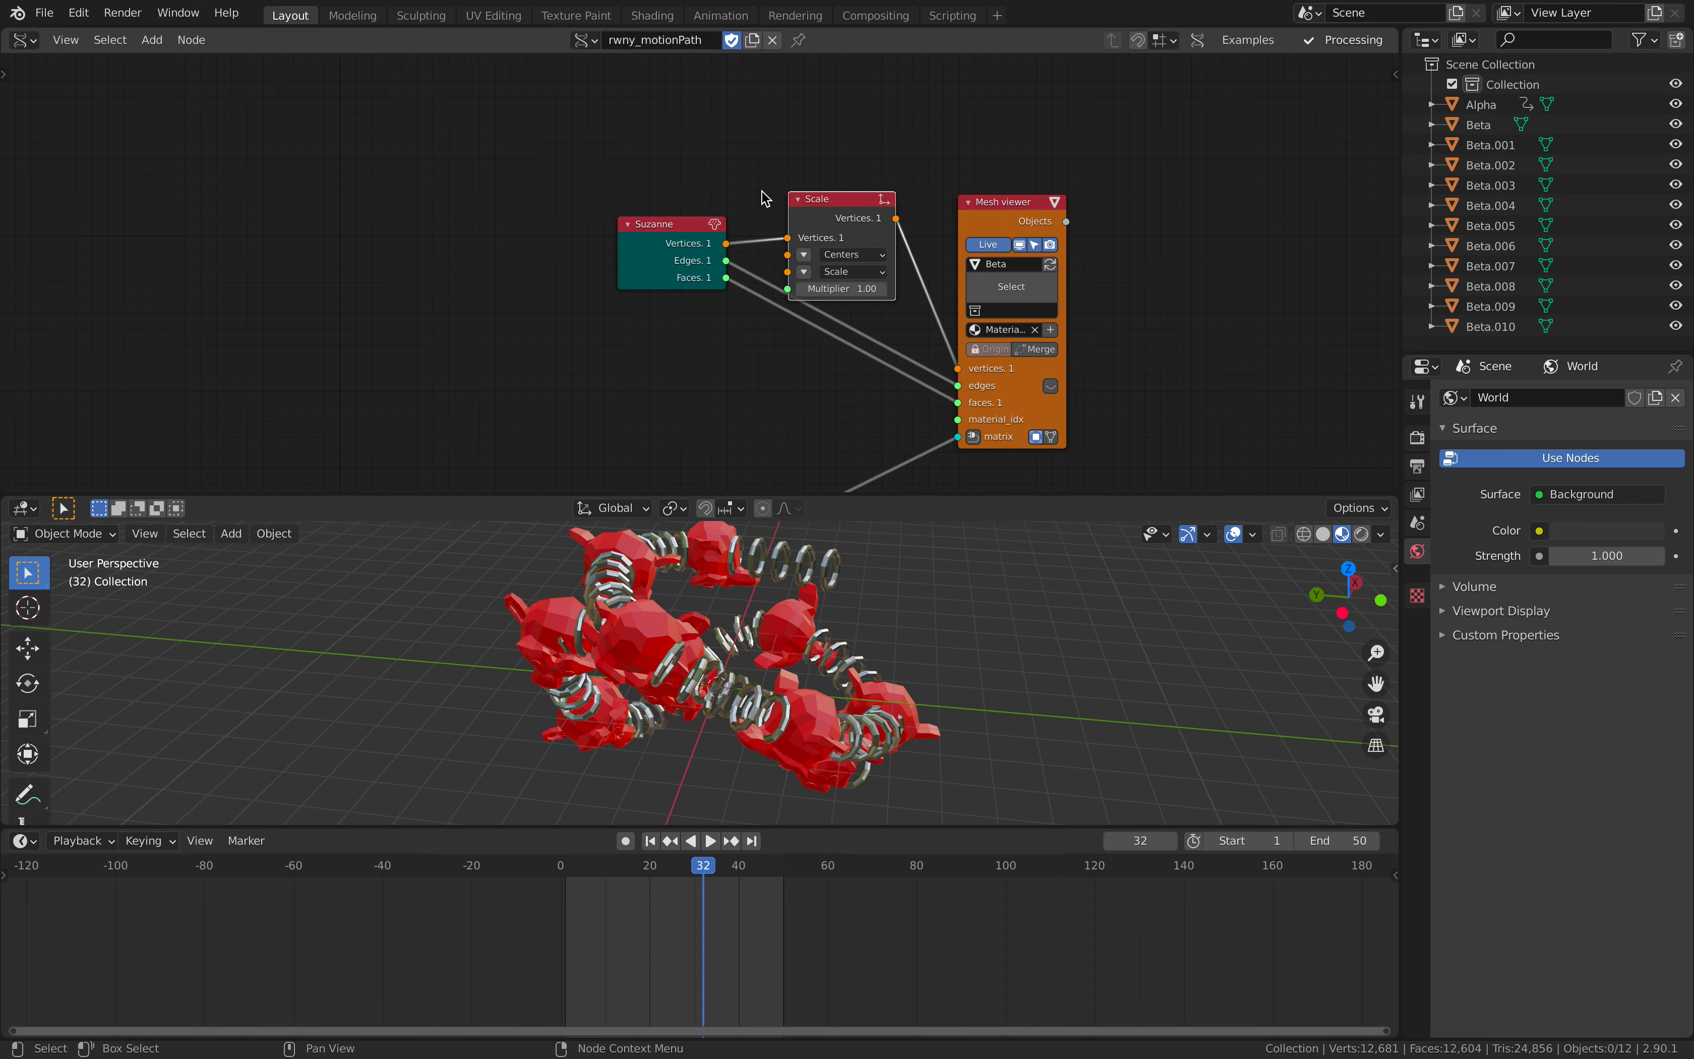
# - Set the Scale node's multiplier to 0.2, raise it to 0.29, and move the Beta Mesh viewer further away
pyautogui.click(838, 287)
pyautogui.write('0.2')
pyautogui.press('Return')
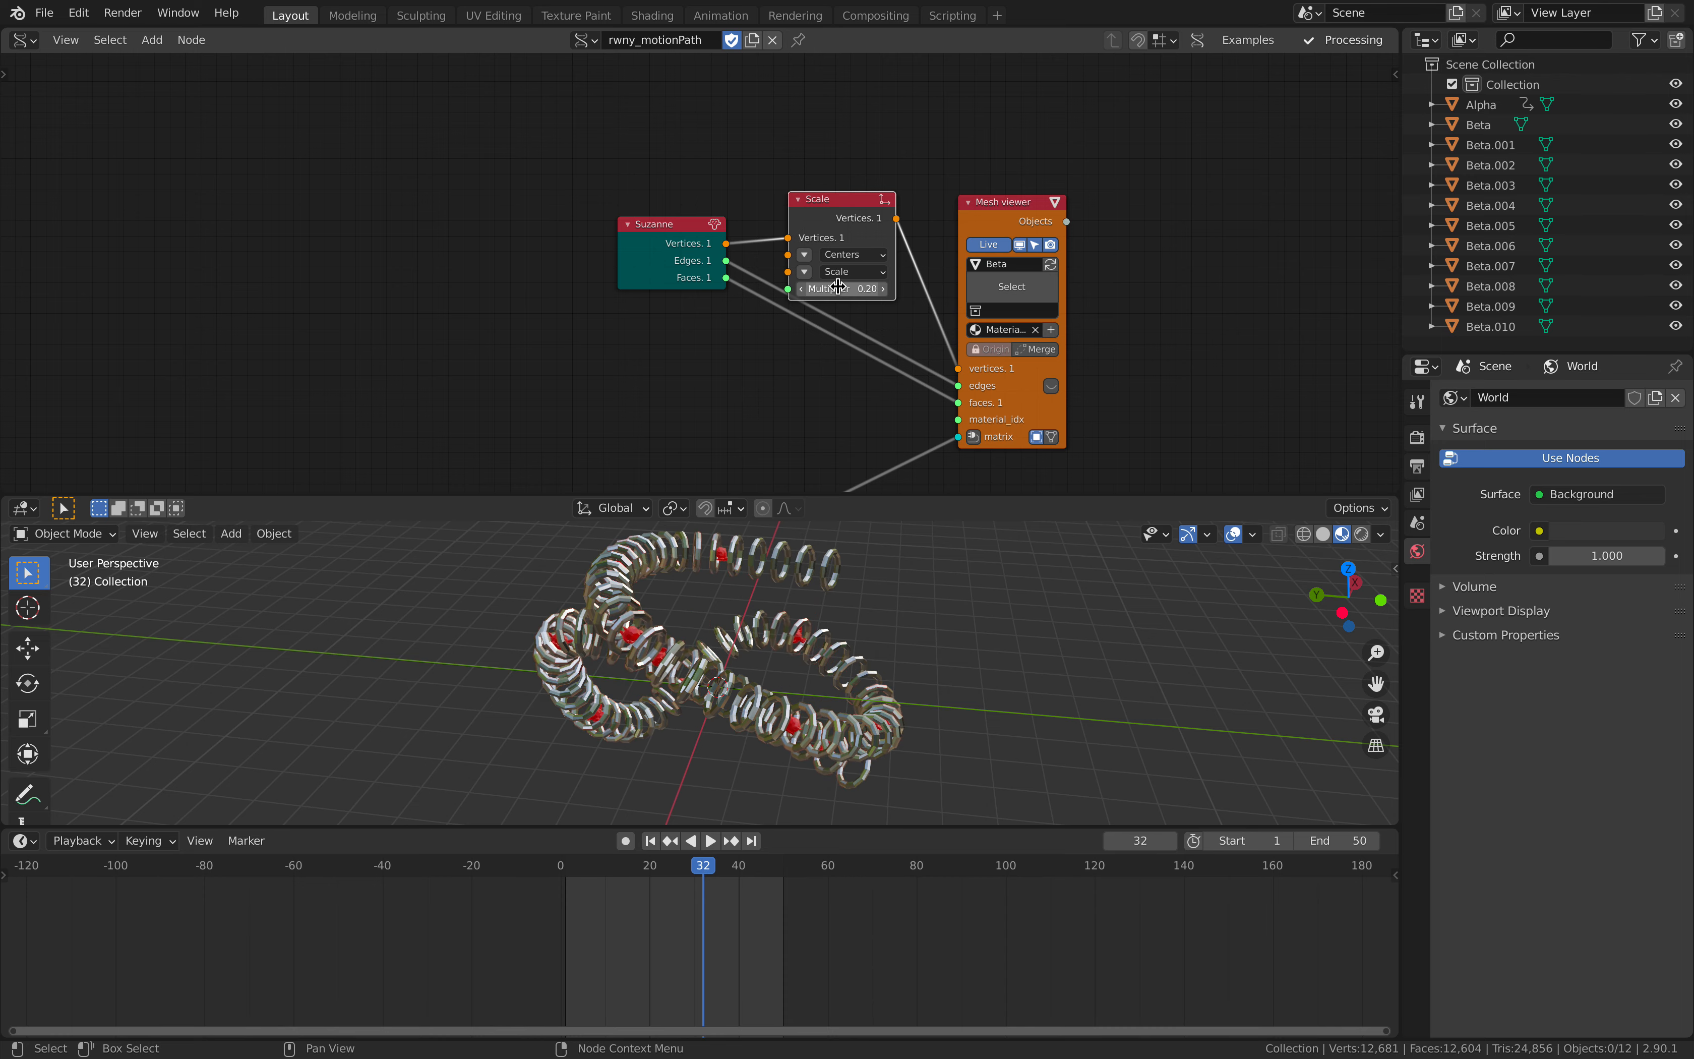
pyautogui.moveTo(990, 217); pyautogui.dragTo(1040, 219)
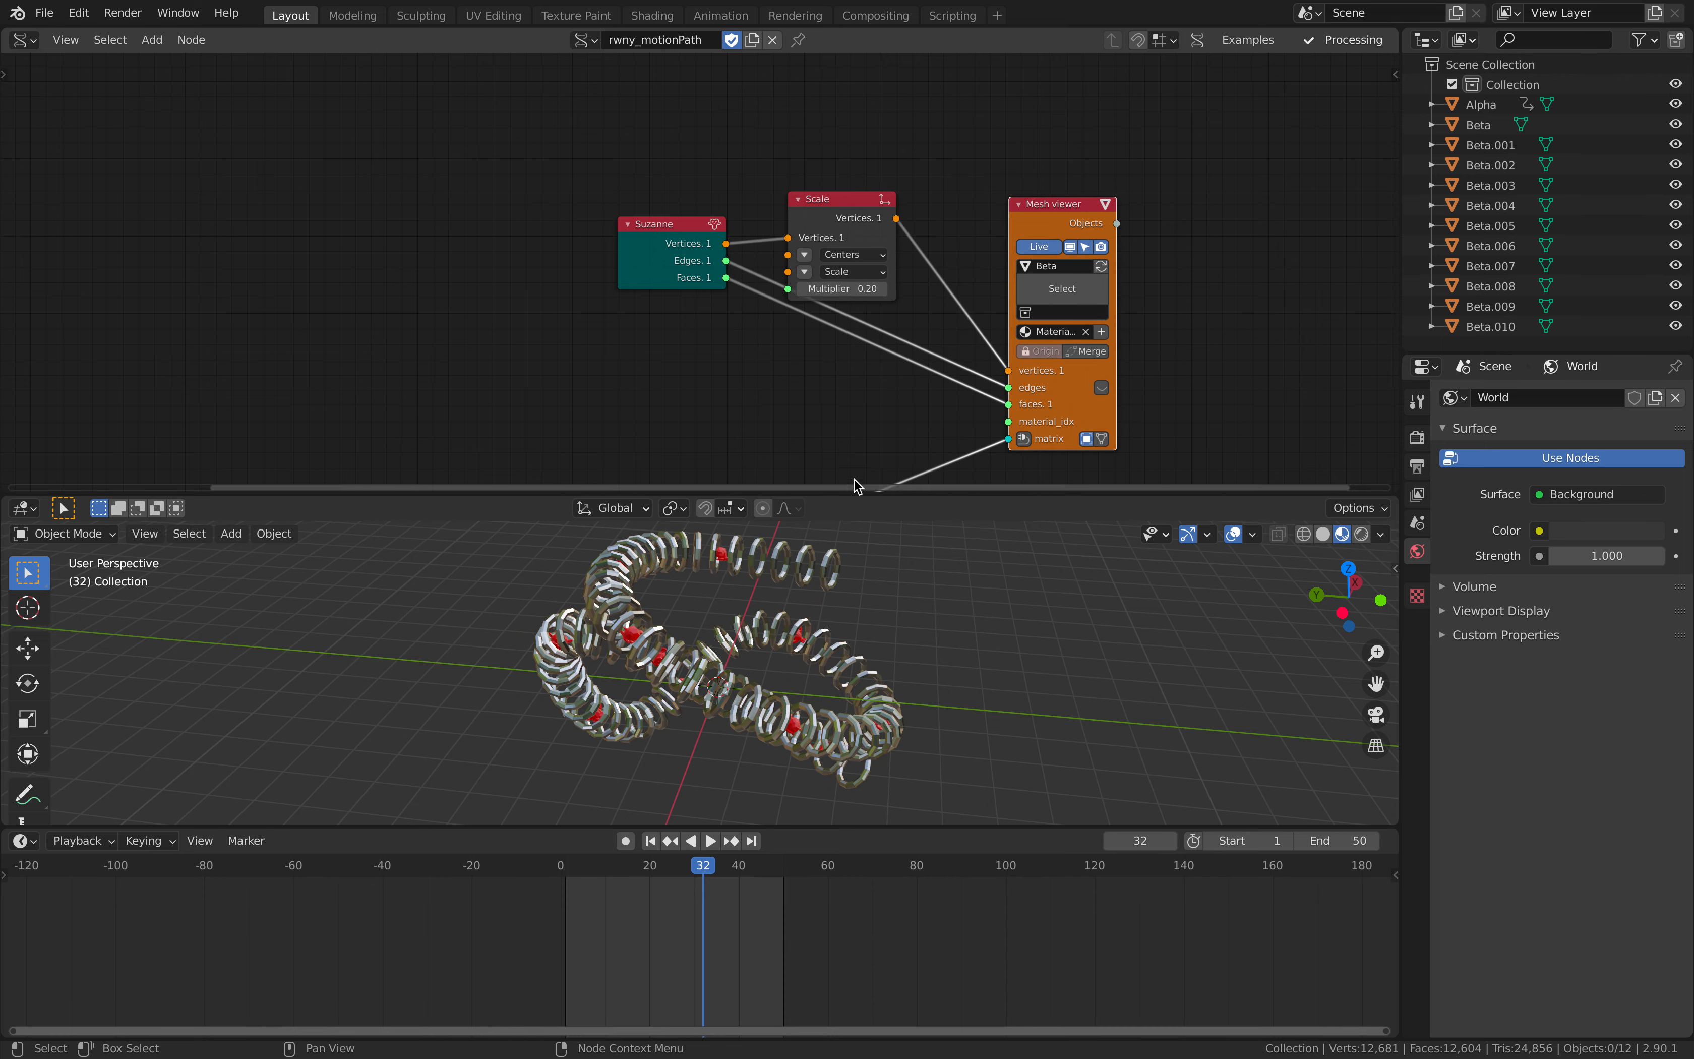
pyautogui.scroll(1, 845, 324)
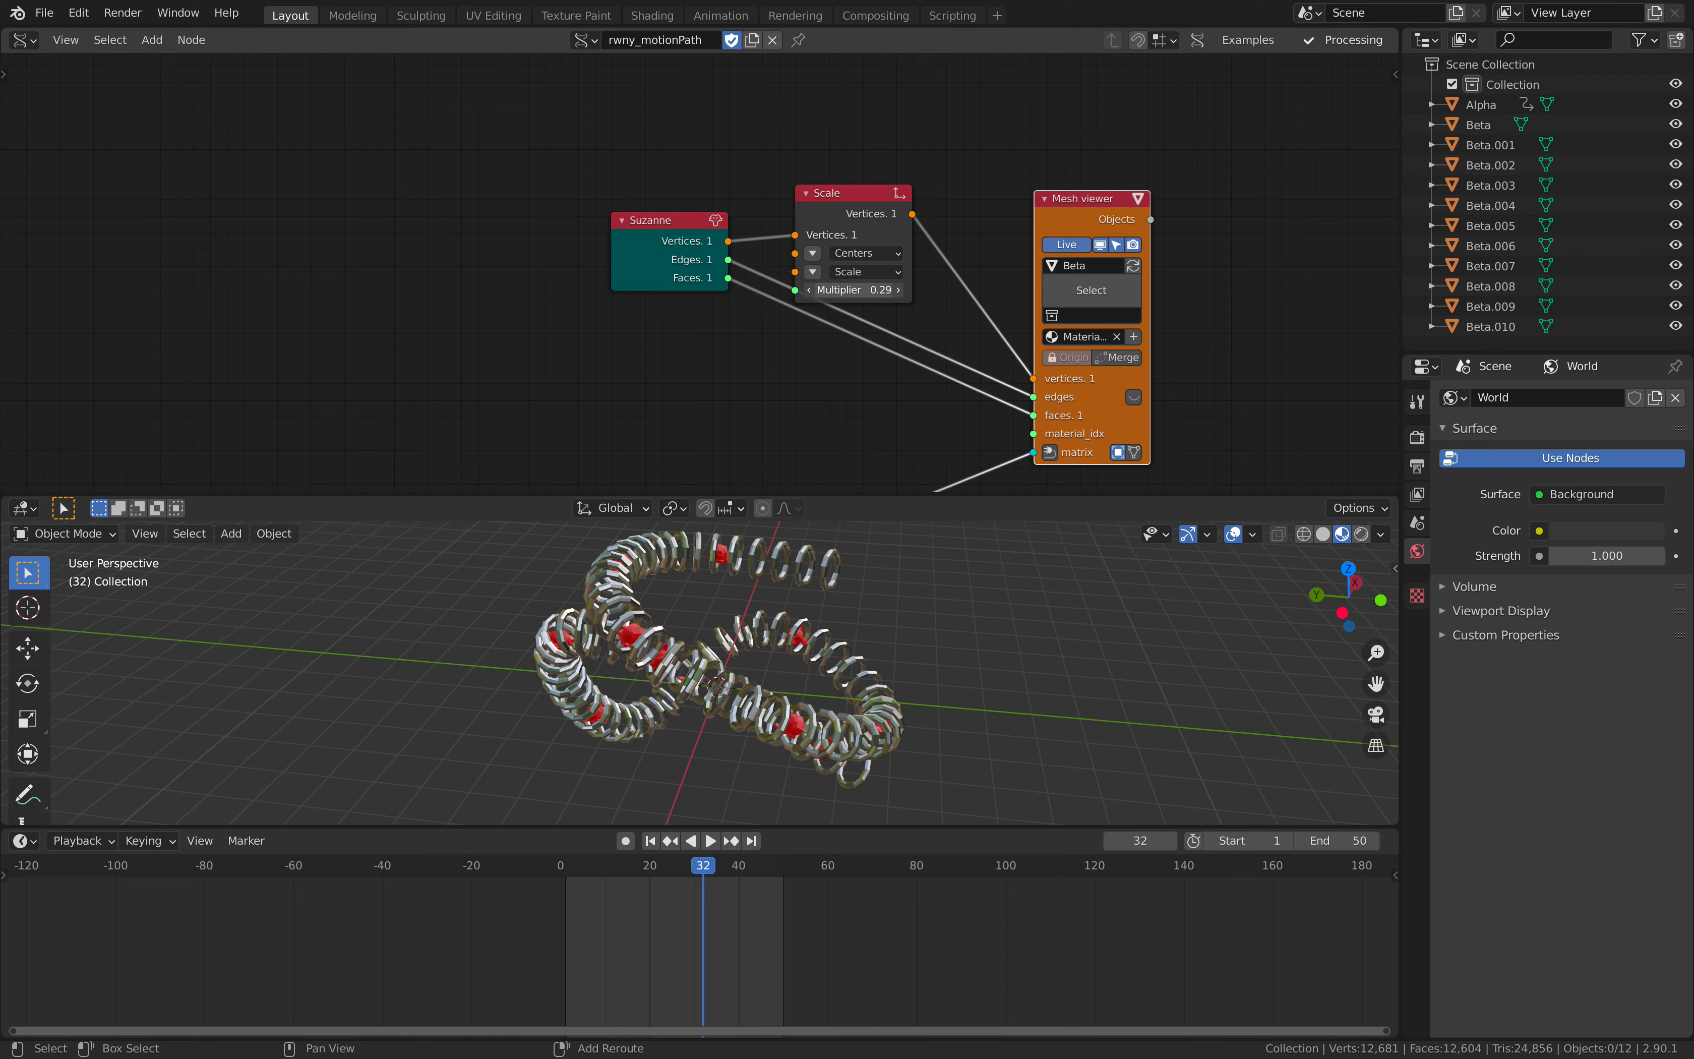
# - Inspect the scaled heads inside the torus rings up close while briefly playing the animation
pyautogui.moveTo(660, 669); pyautogui.dragTo(746, 670, button='middle')
pyautogui.scroll(3, 747, 670)
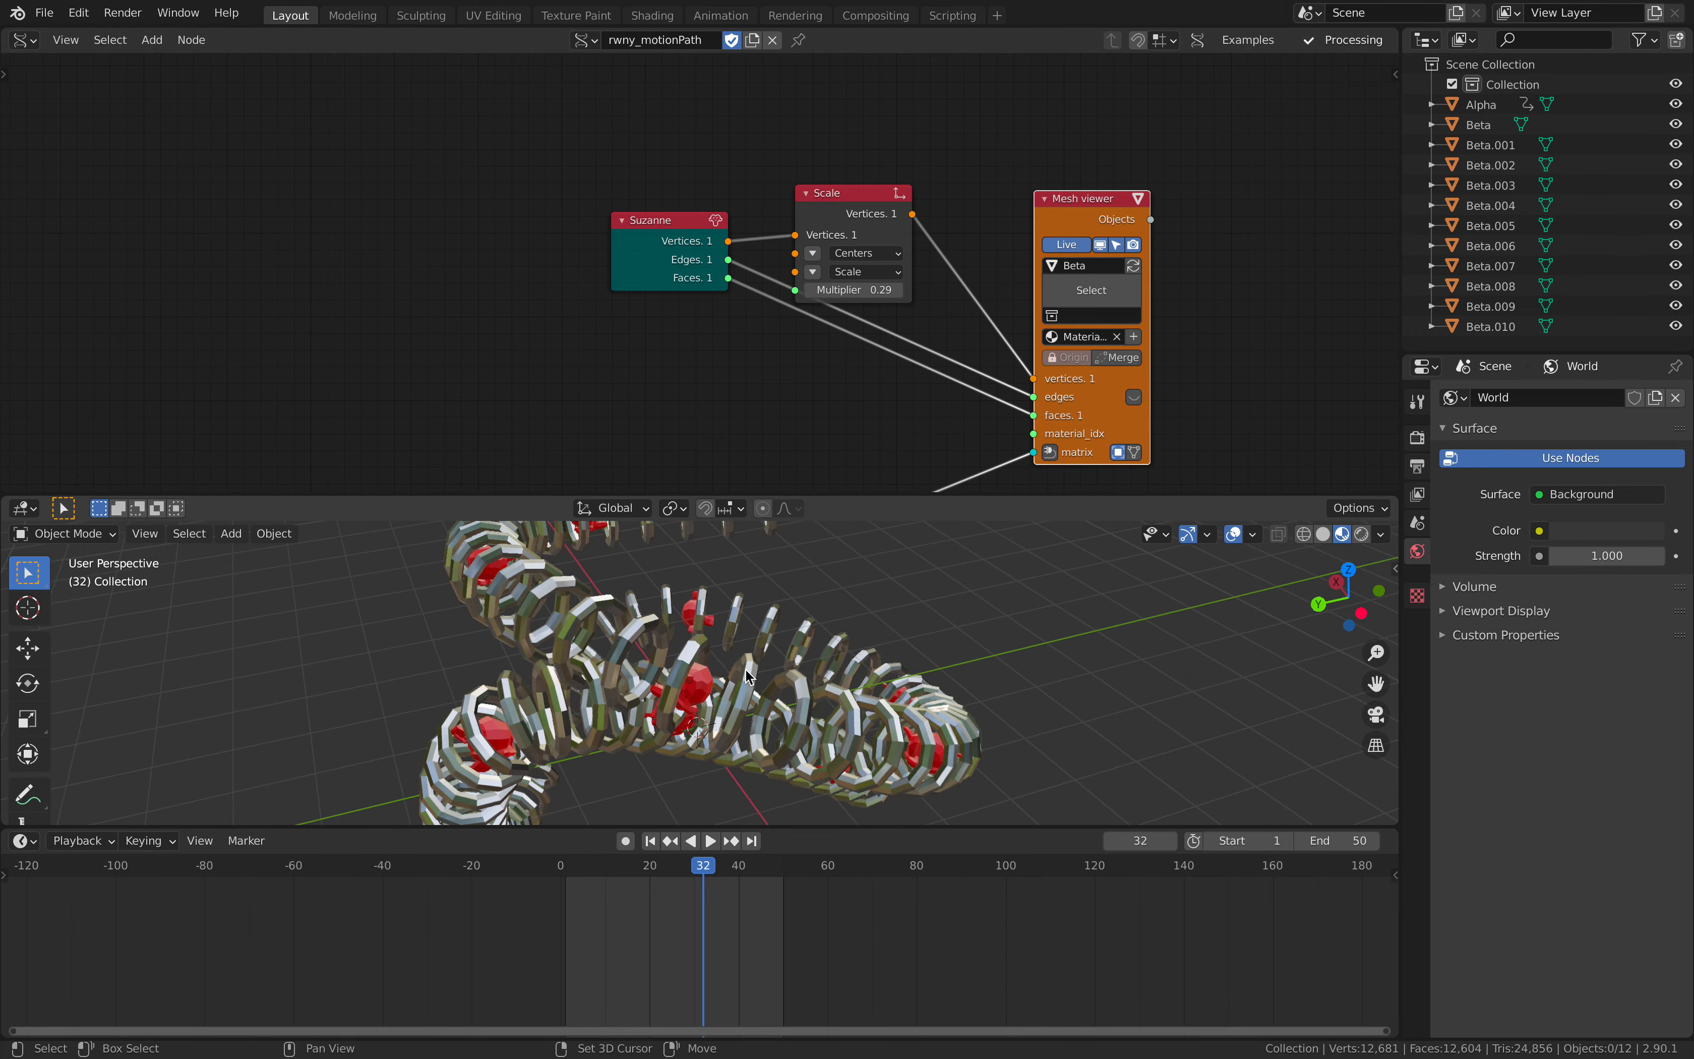
pyautogui.press('space')
pyautogui.press('space')
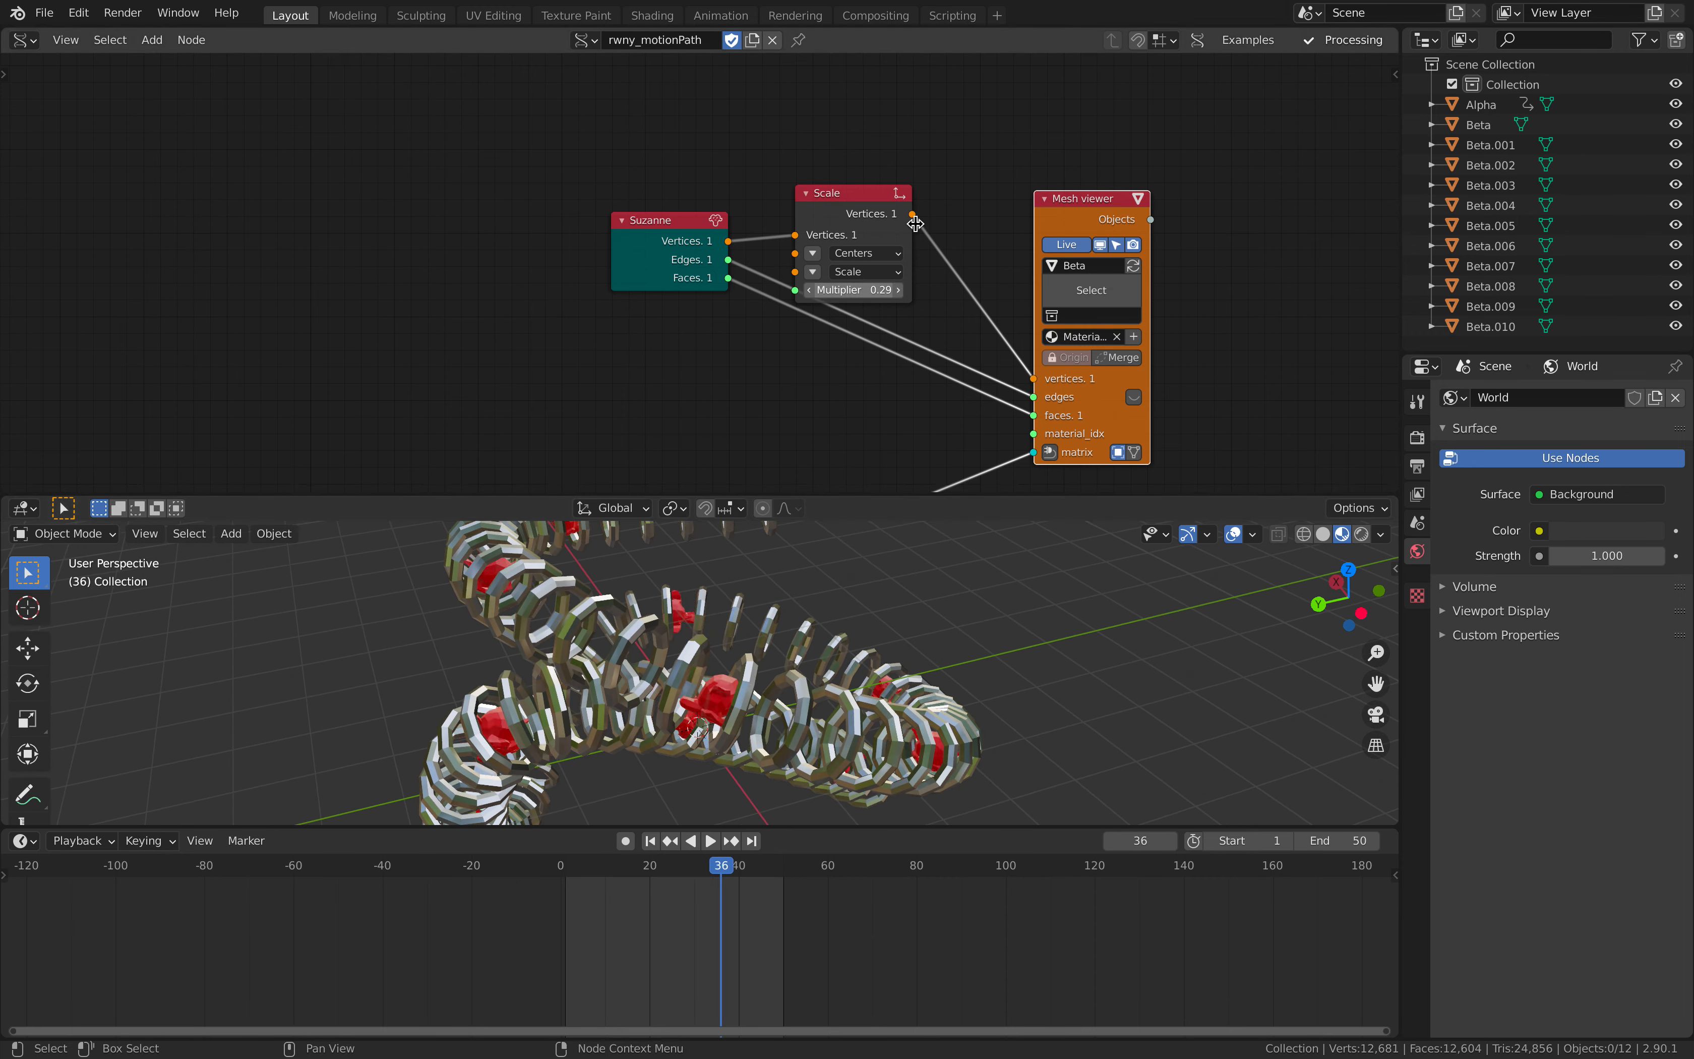
# - Insert a Rotate node into the vertices link between Scale and the Beta Mesh viewer
pyautogui.hotkey('shift', 'a')
pyautogui.click(916, 231)
pyautogui.write('rota')
pyautogui.press('Return')
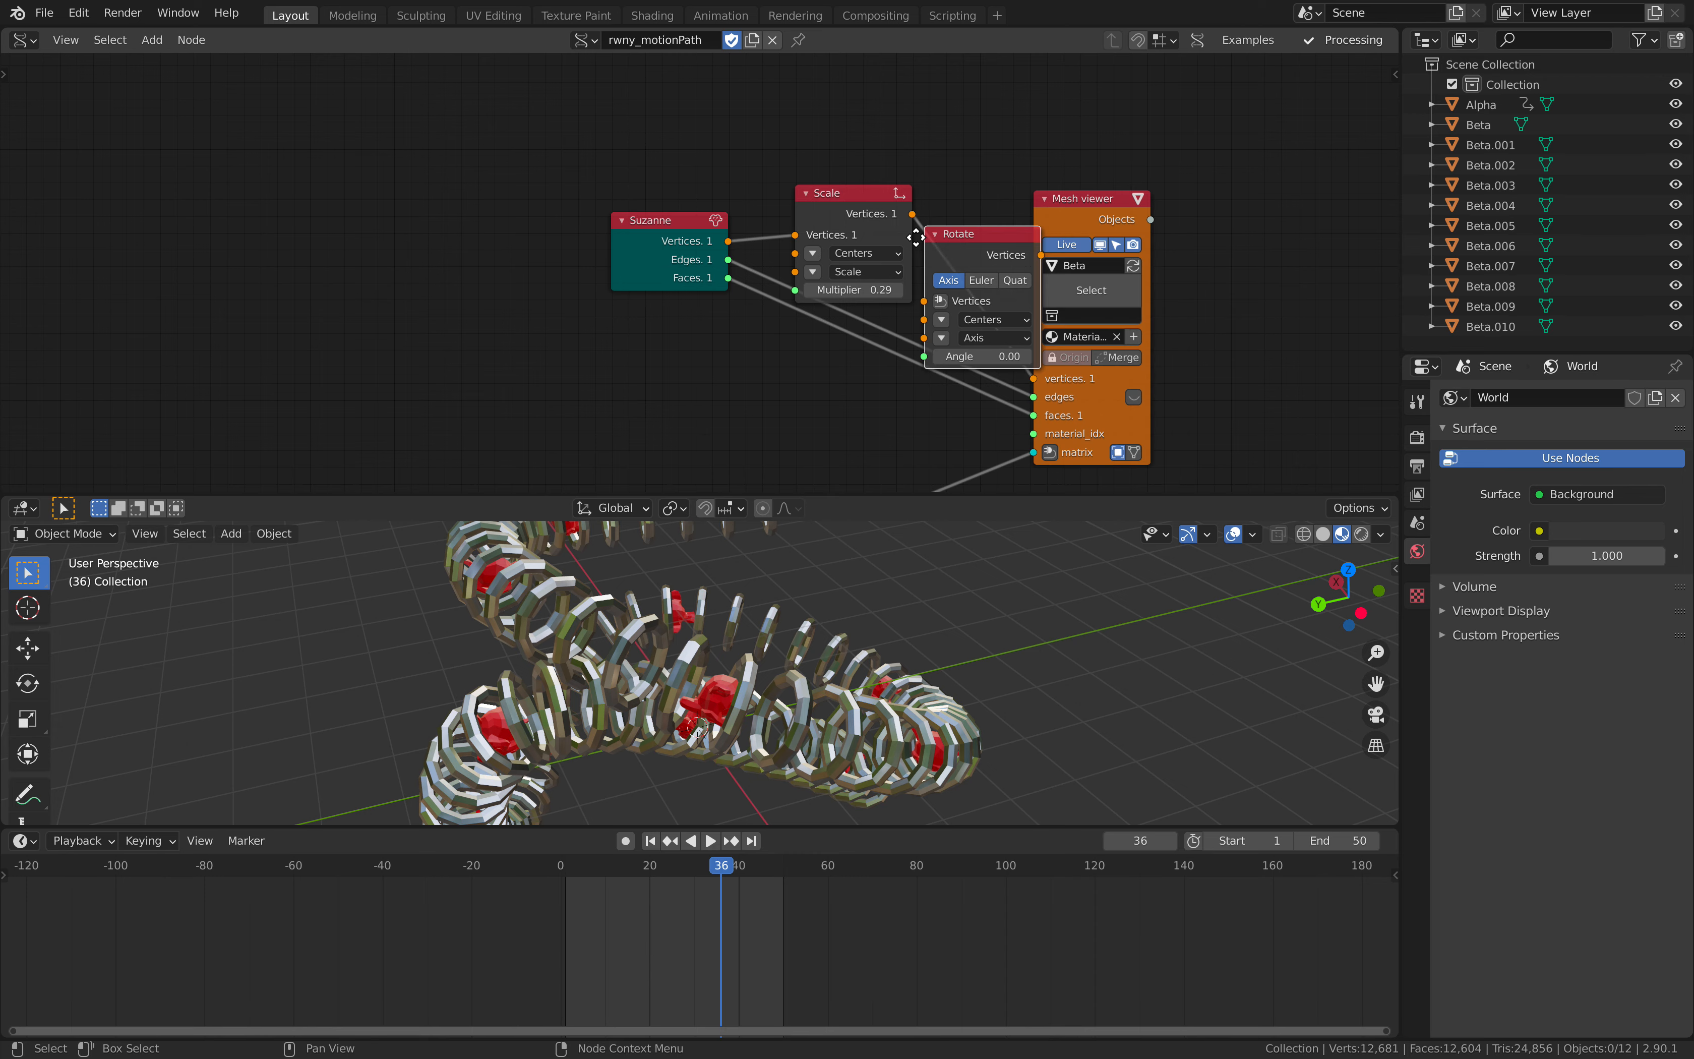
pyautogui.click(971, 218)
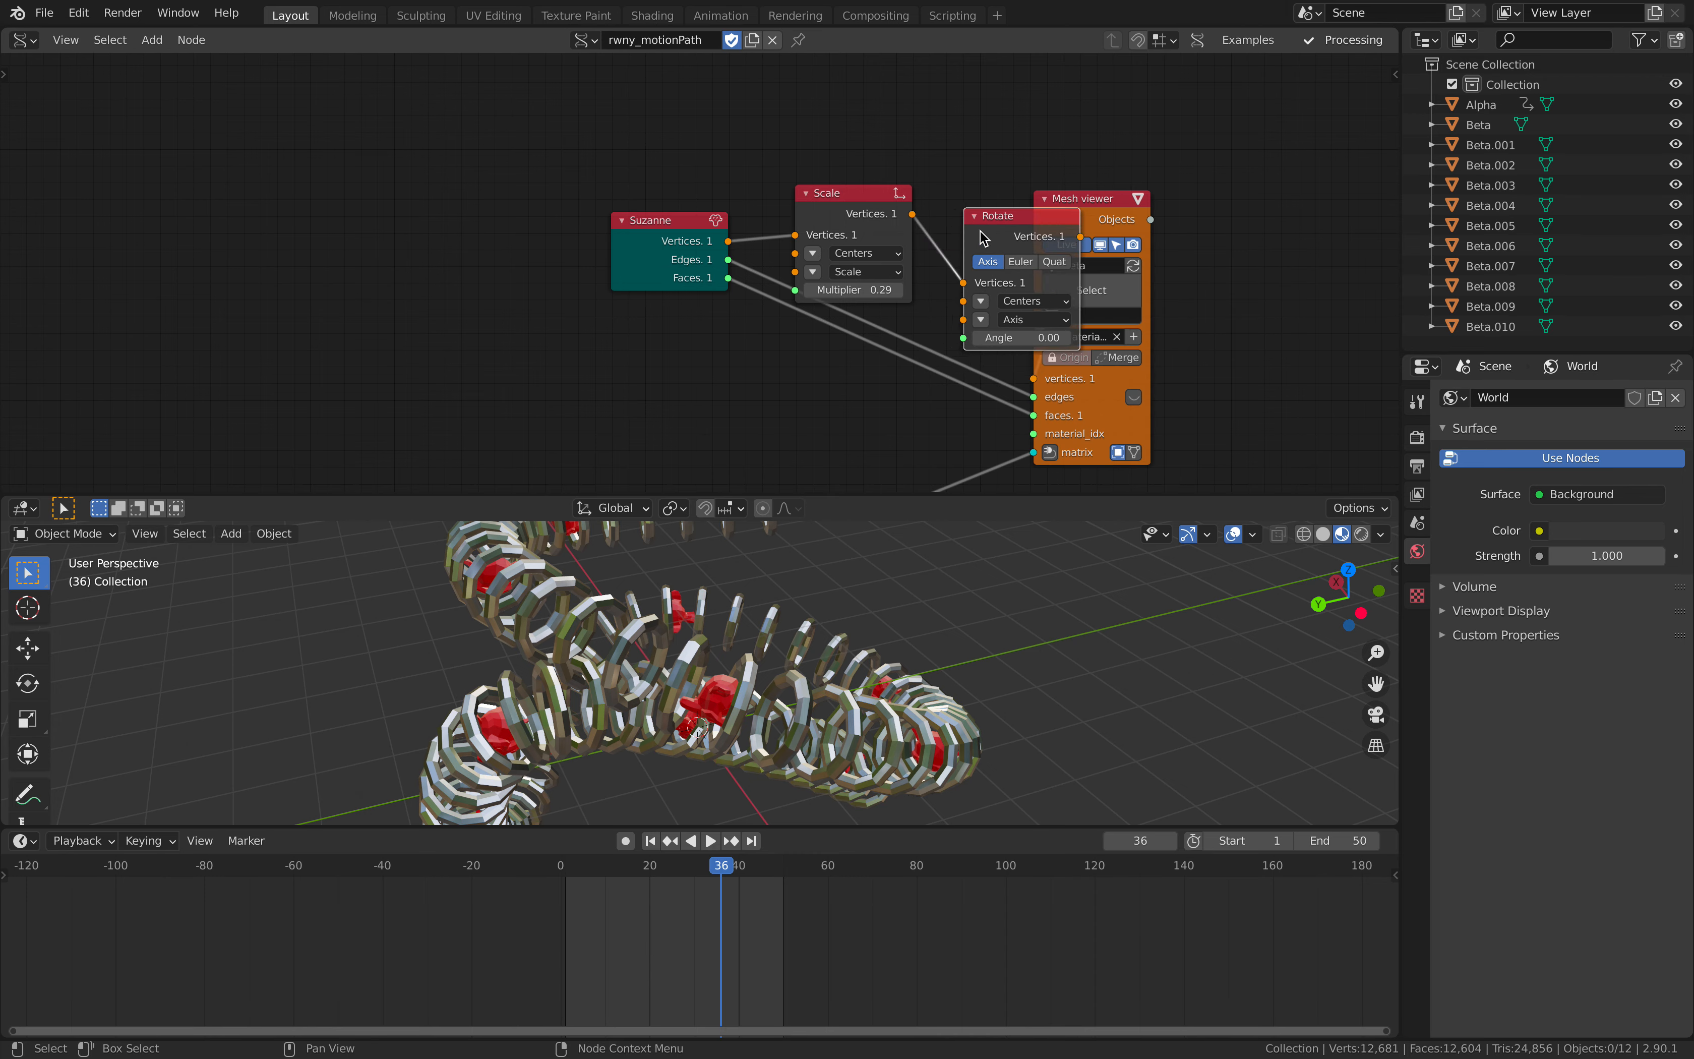
# - Switch the Rotate node to Euler mode and set its X rotation to -90
pyautogui.click(1037, 261)
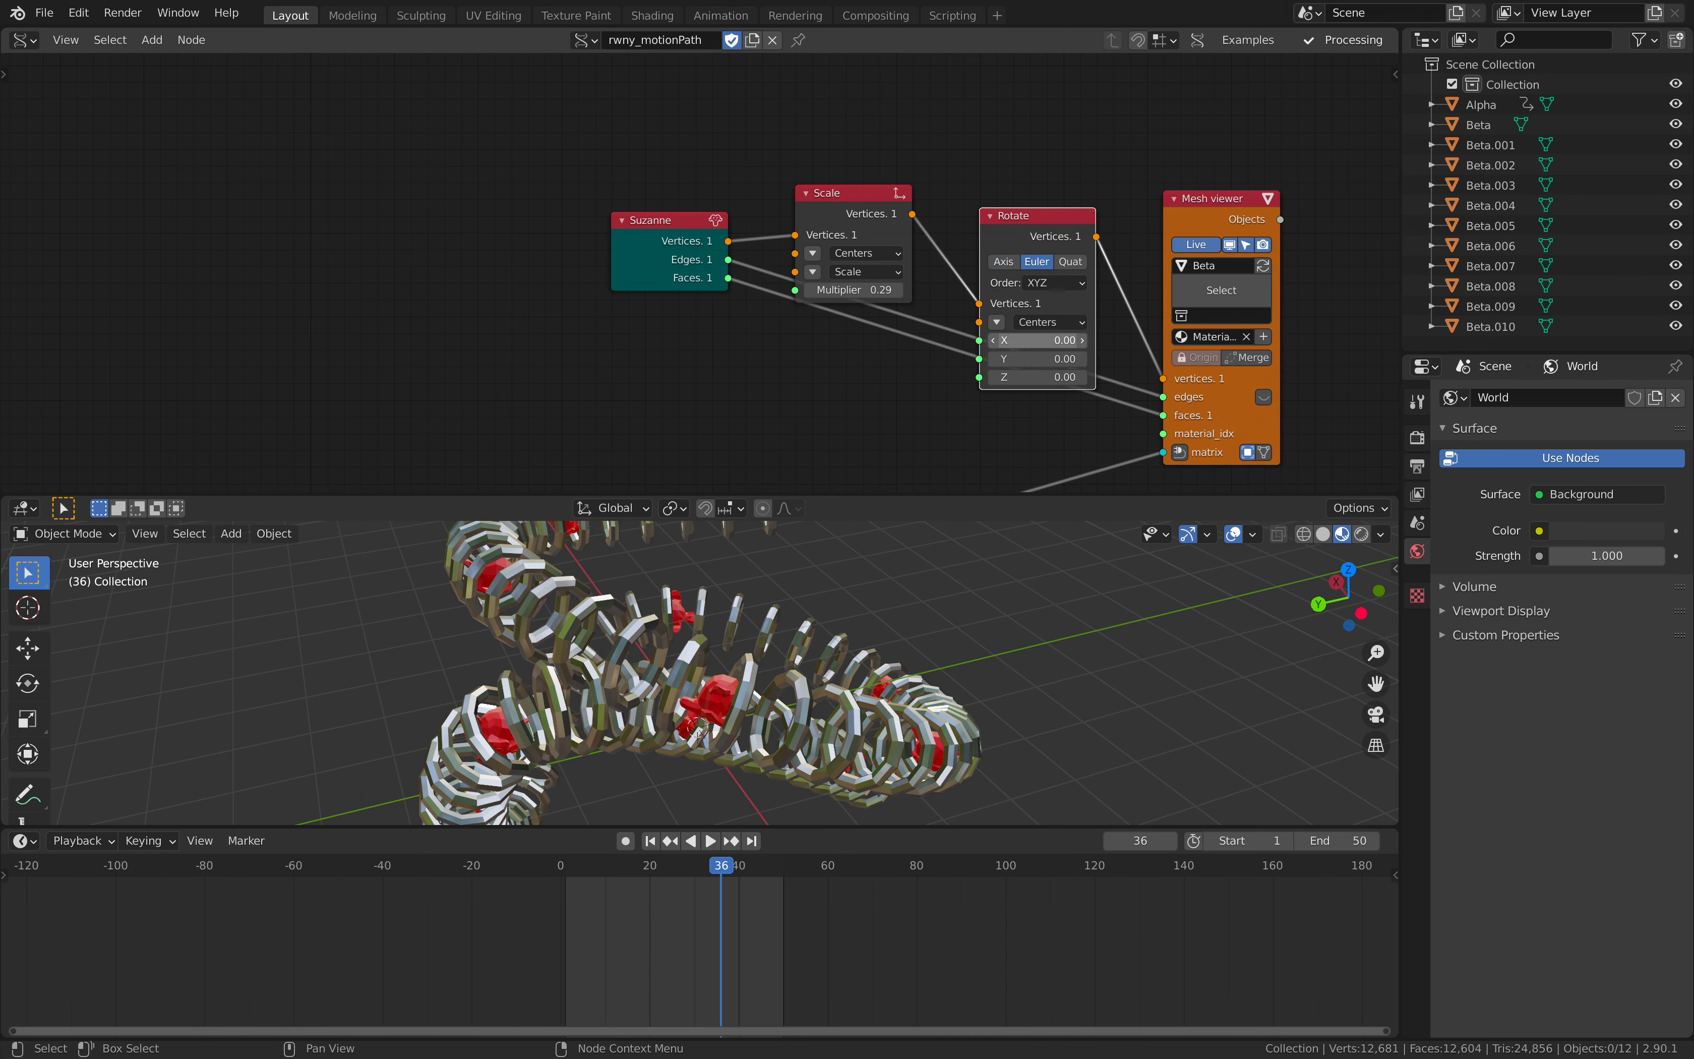
pyautogui.moveTo(1030, 340); pyautogui.dragTo(976, 340)
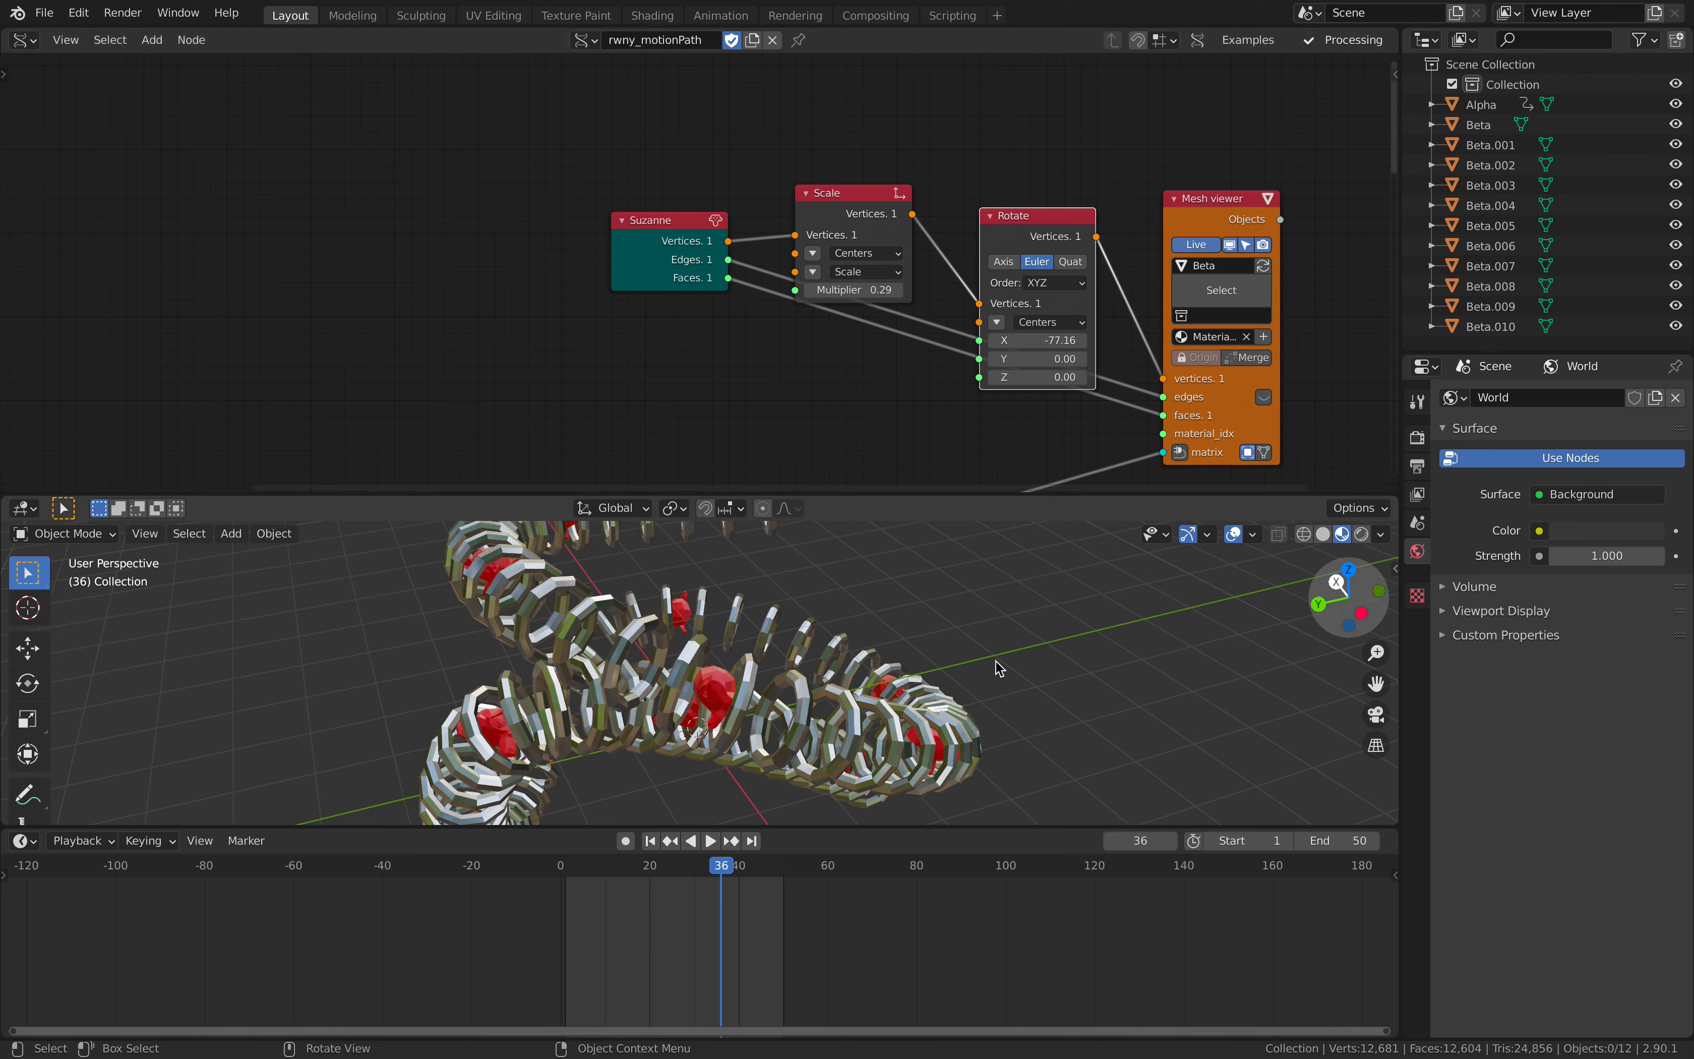
pyautogui.moveTo(969, 648); pyautogui.dragTo(934, 639, button='middle')
pyautogui.click(1057, 341)
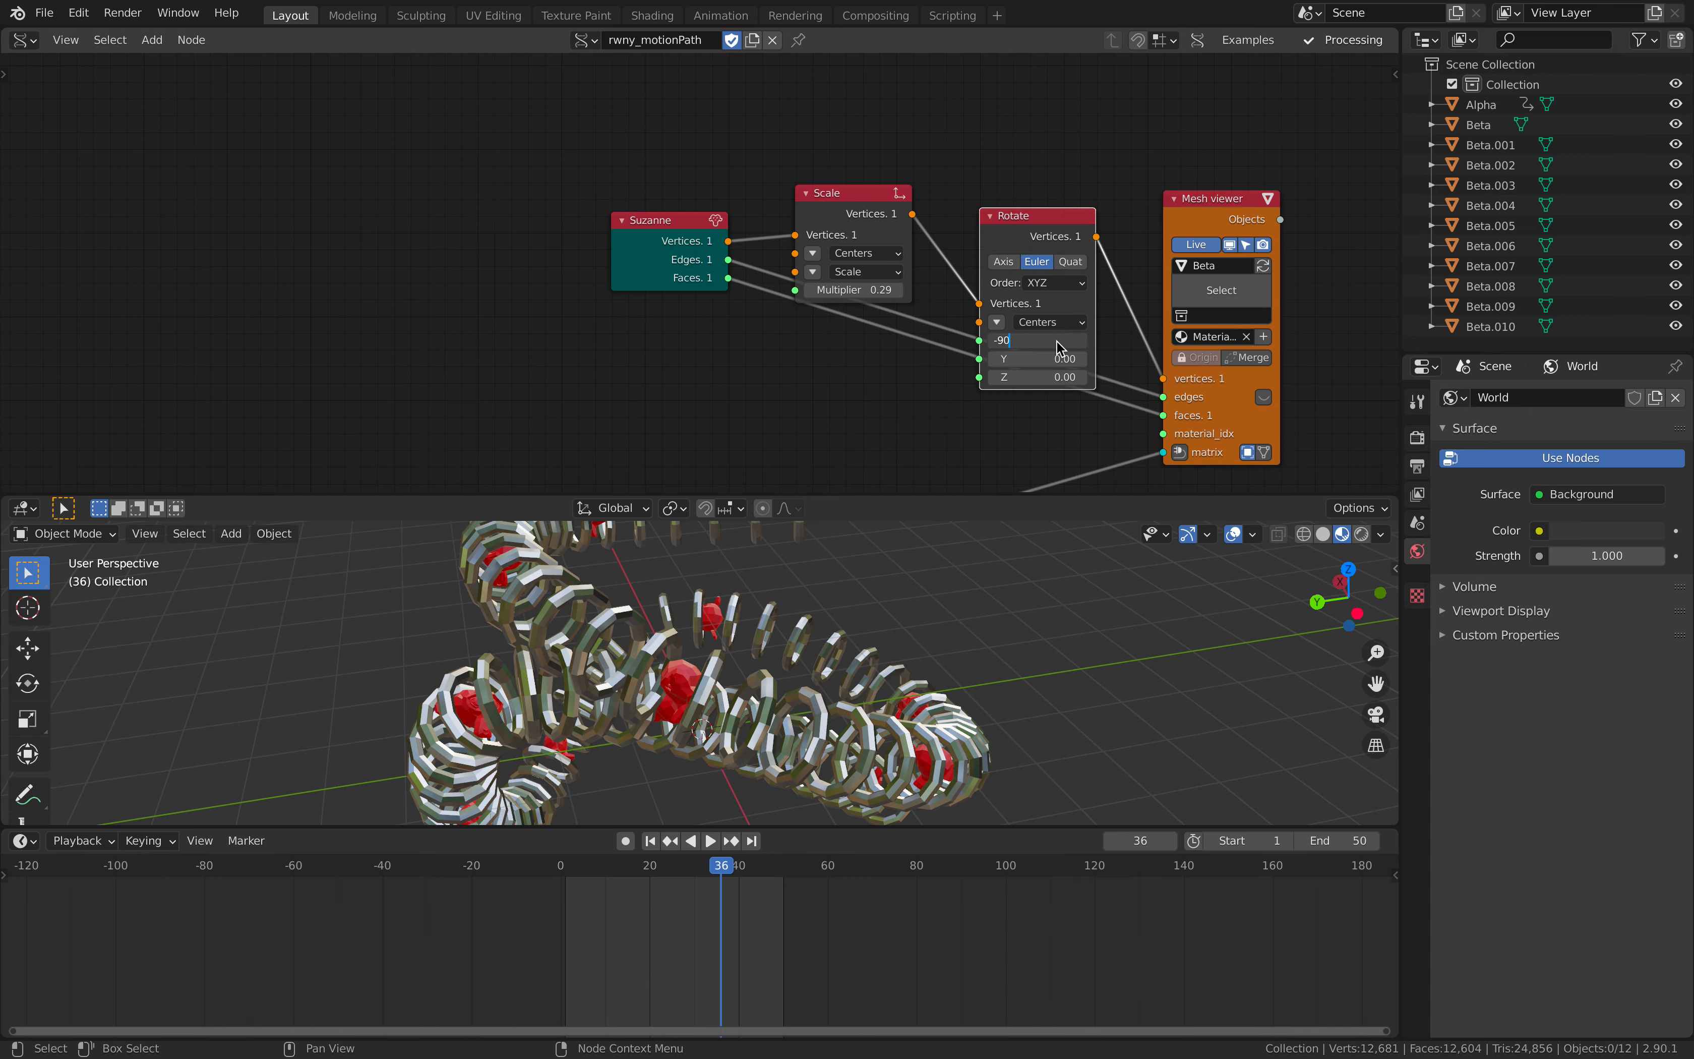
pyautogui.press('Return')
# - Play and scrub the animation around the loop point at frame 50 to check the heads' motion
pyautogui.moveTo(779, 657); pyautogui.dragTo(776, 650, button='middle')
pyautogui.press('space')
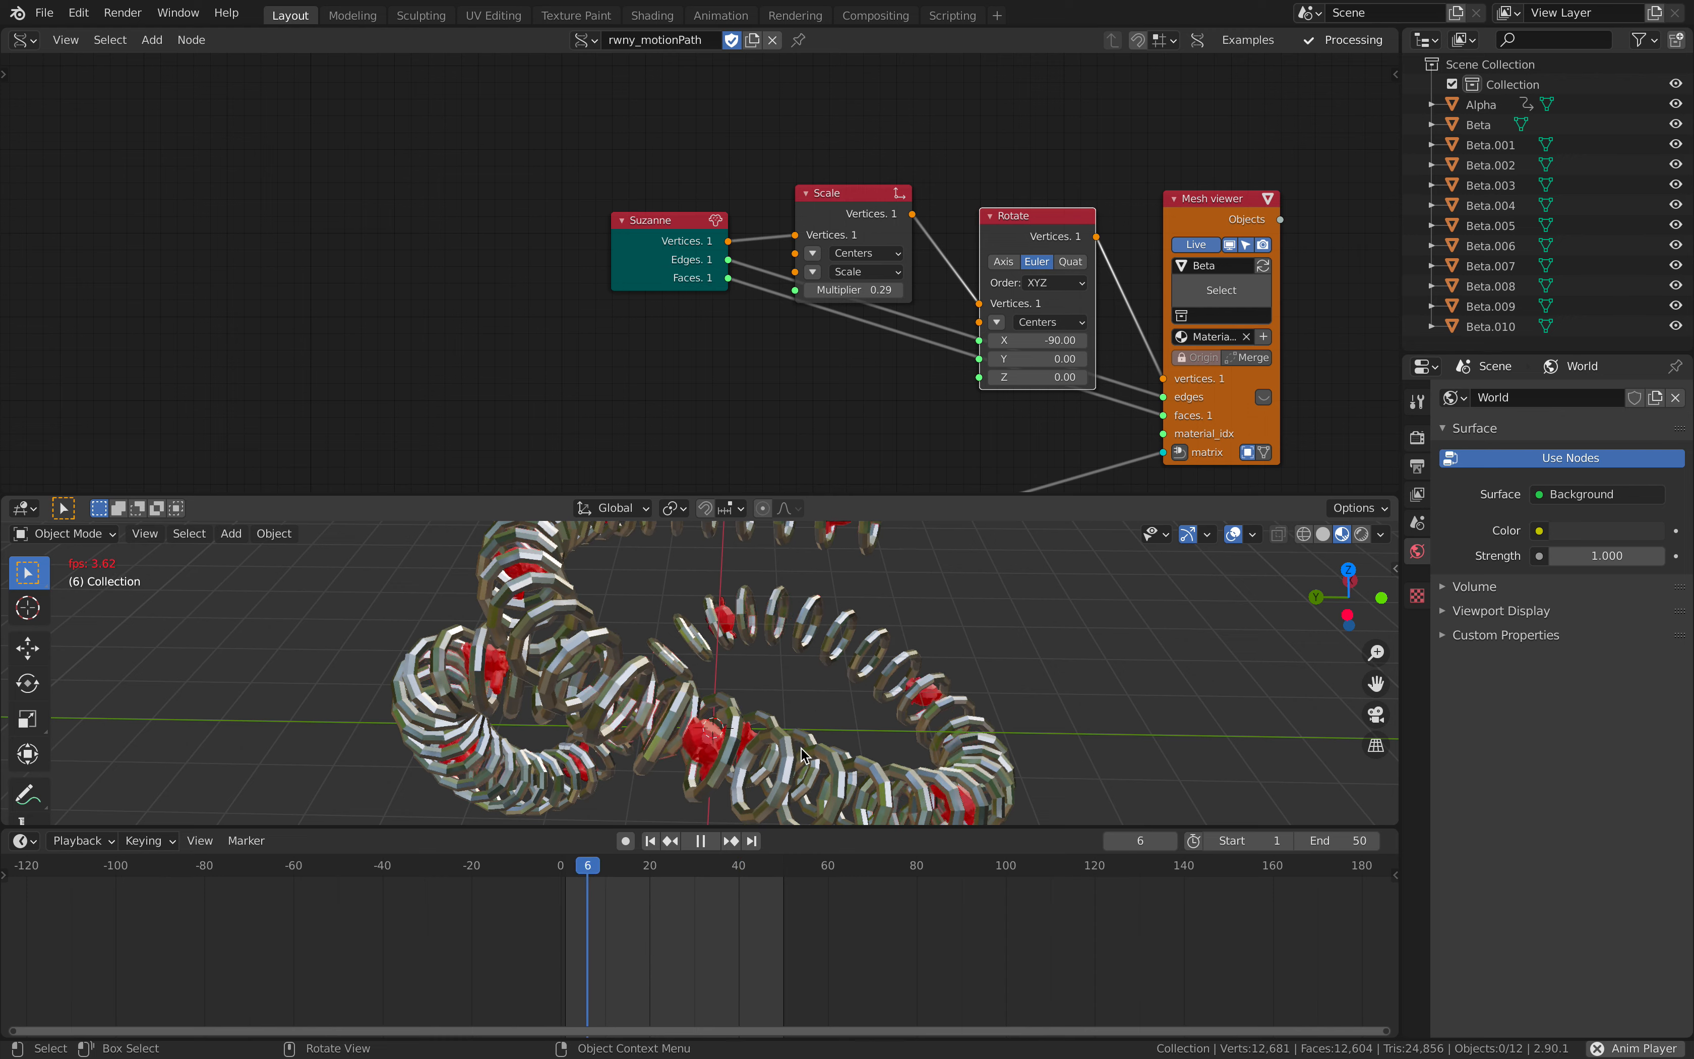
pyautogui.press('space')
pyautogui.moveTo(824, 782); pyautogui.dragTo(759, 861, button='middle')
pyautogui.moveTo(760, 860); pyautogui.dragTo(776, 867)
pyautogui.press('space')
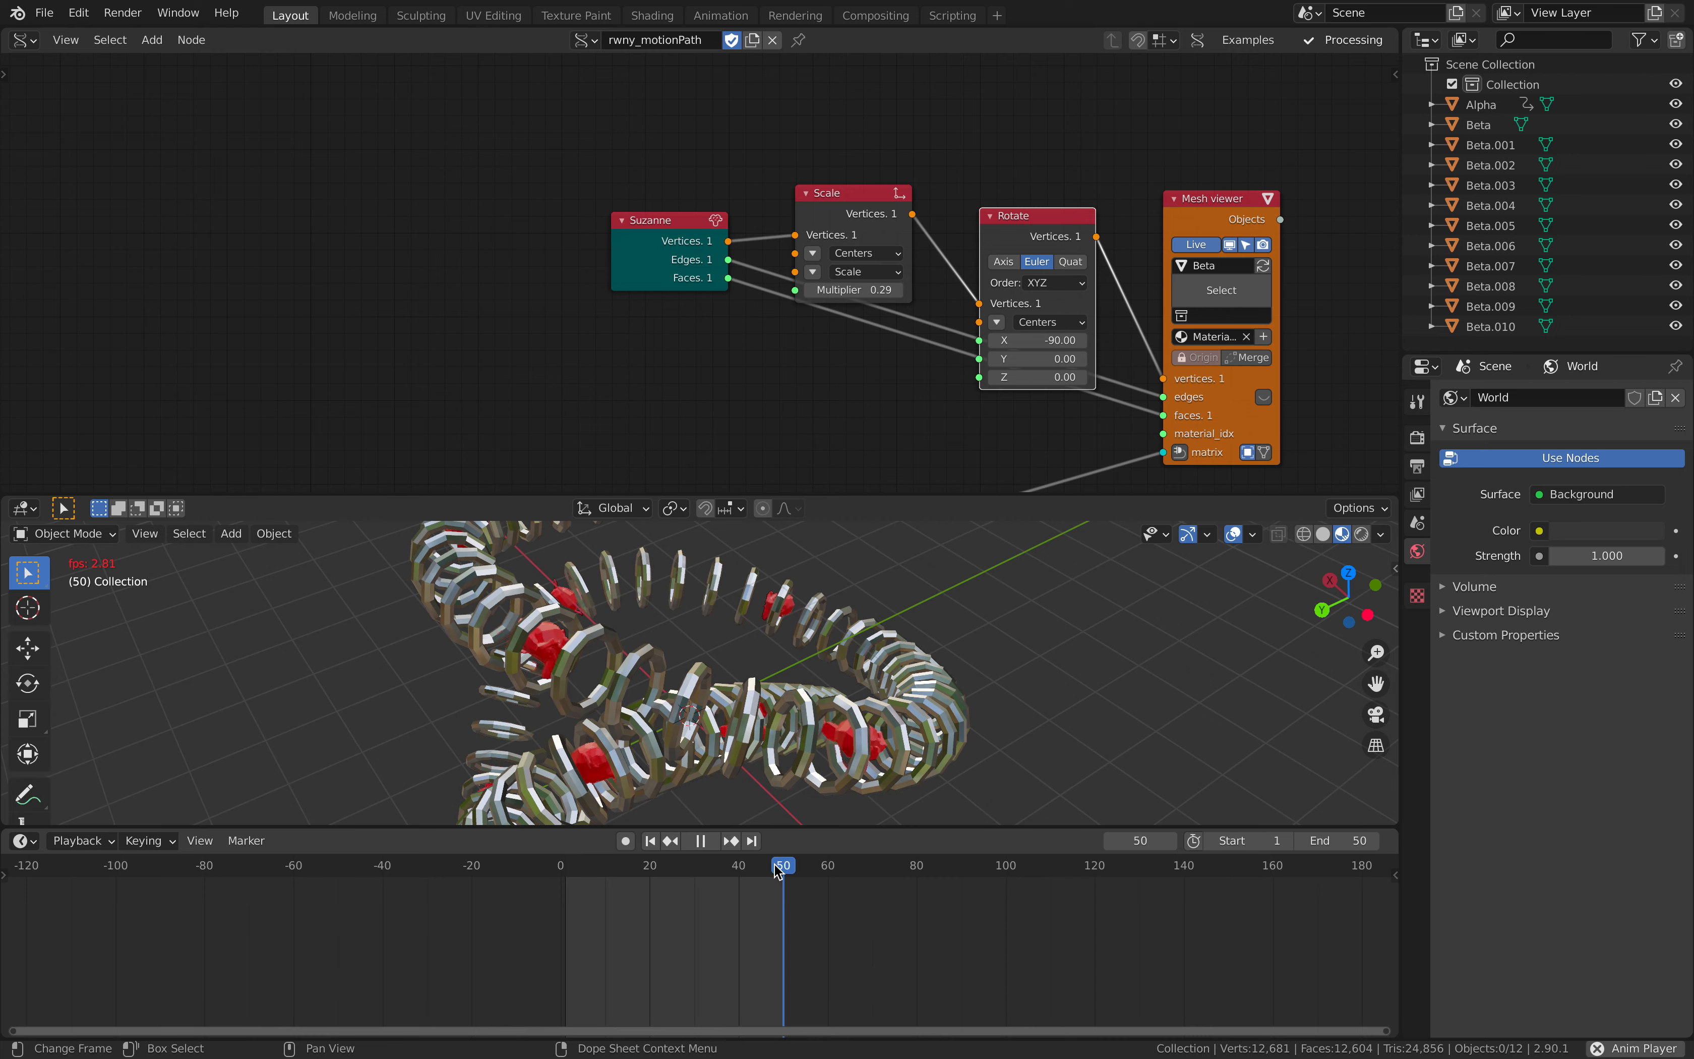
pyautogui.press('space')
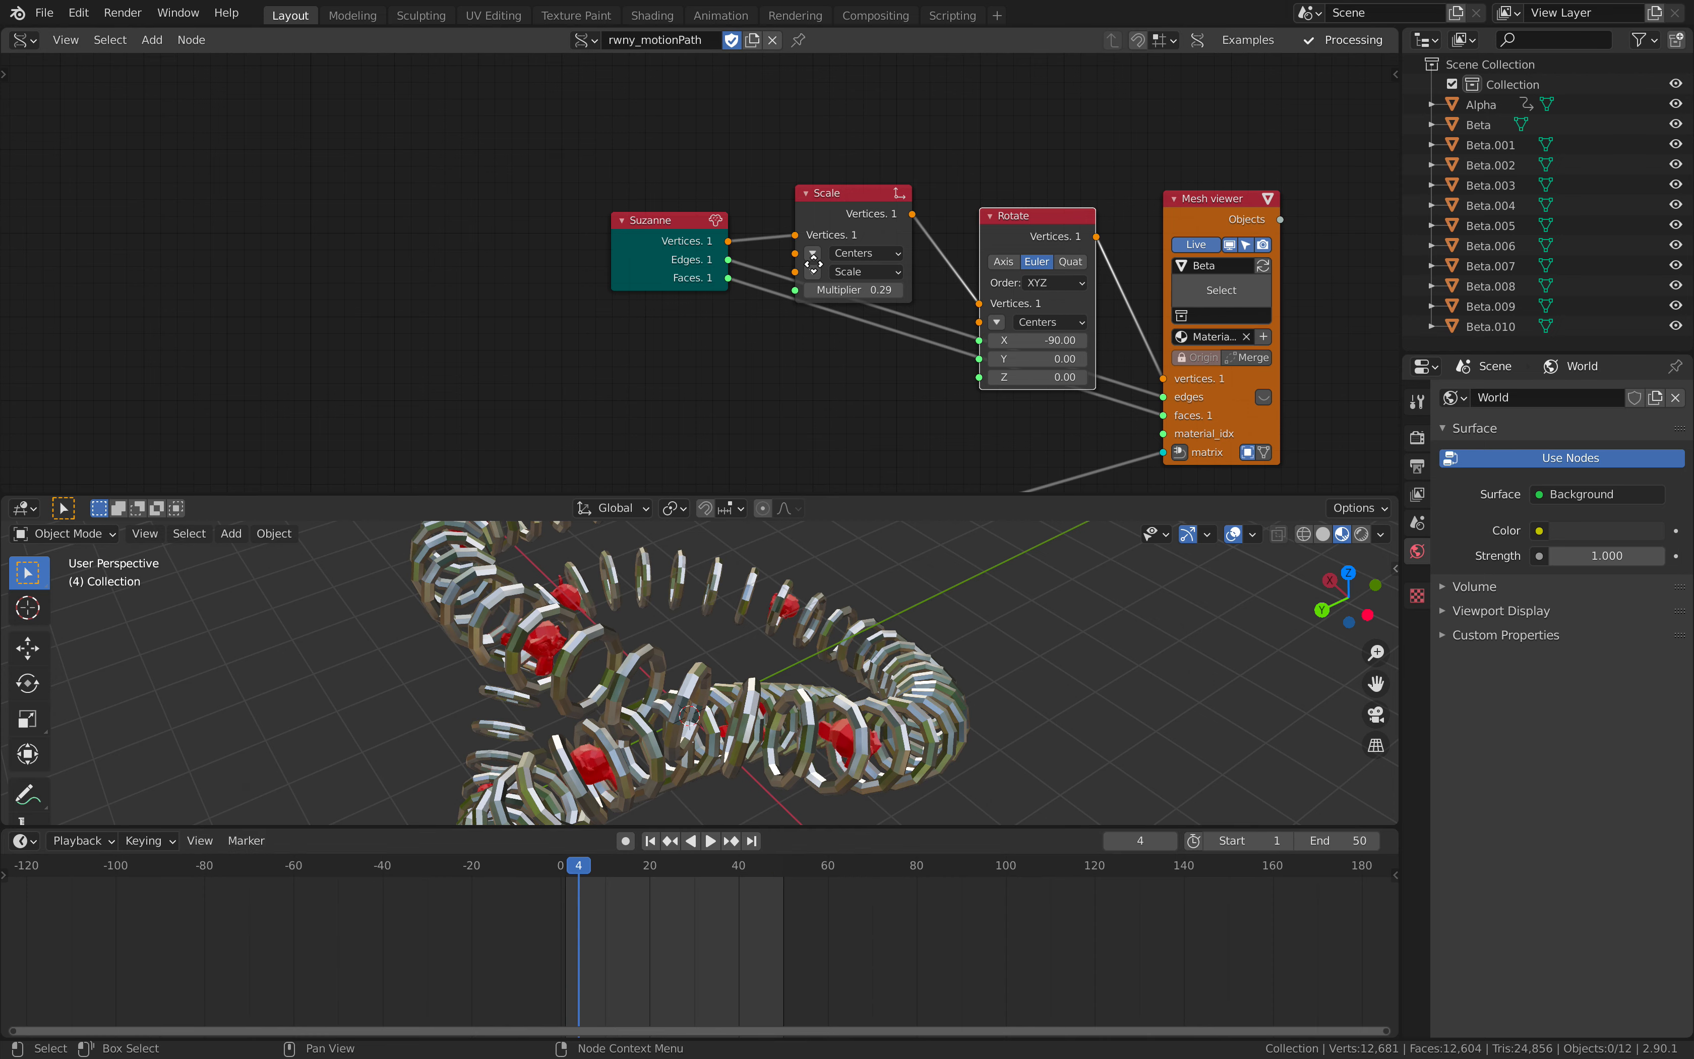
# - Set the stop value of the Number Range node feeding ADD X, Y to 1.00
pyautogui.moveTo(862, 371); pyautogui.dragTo(1162, 351, button='middle')
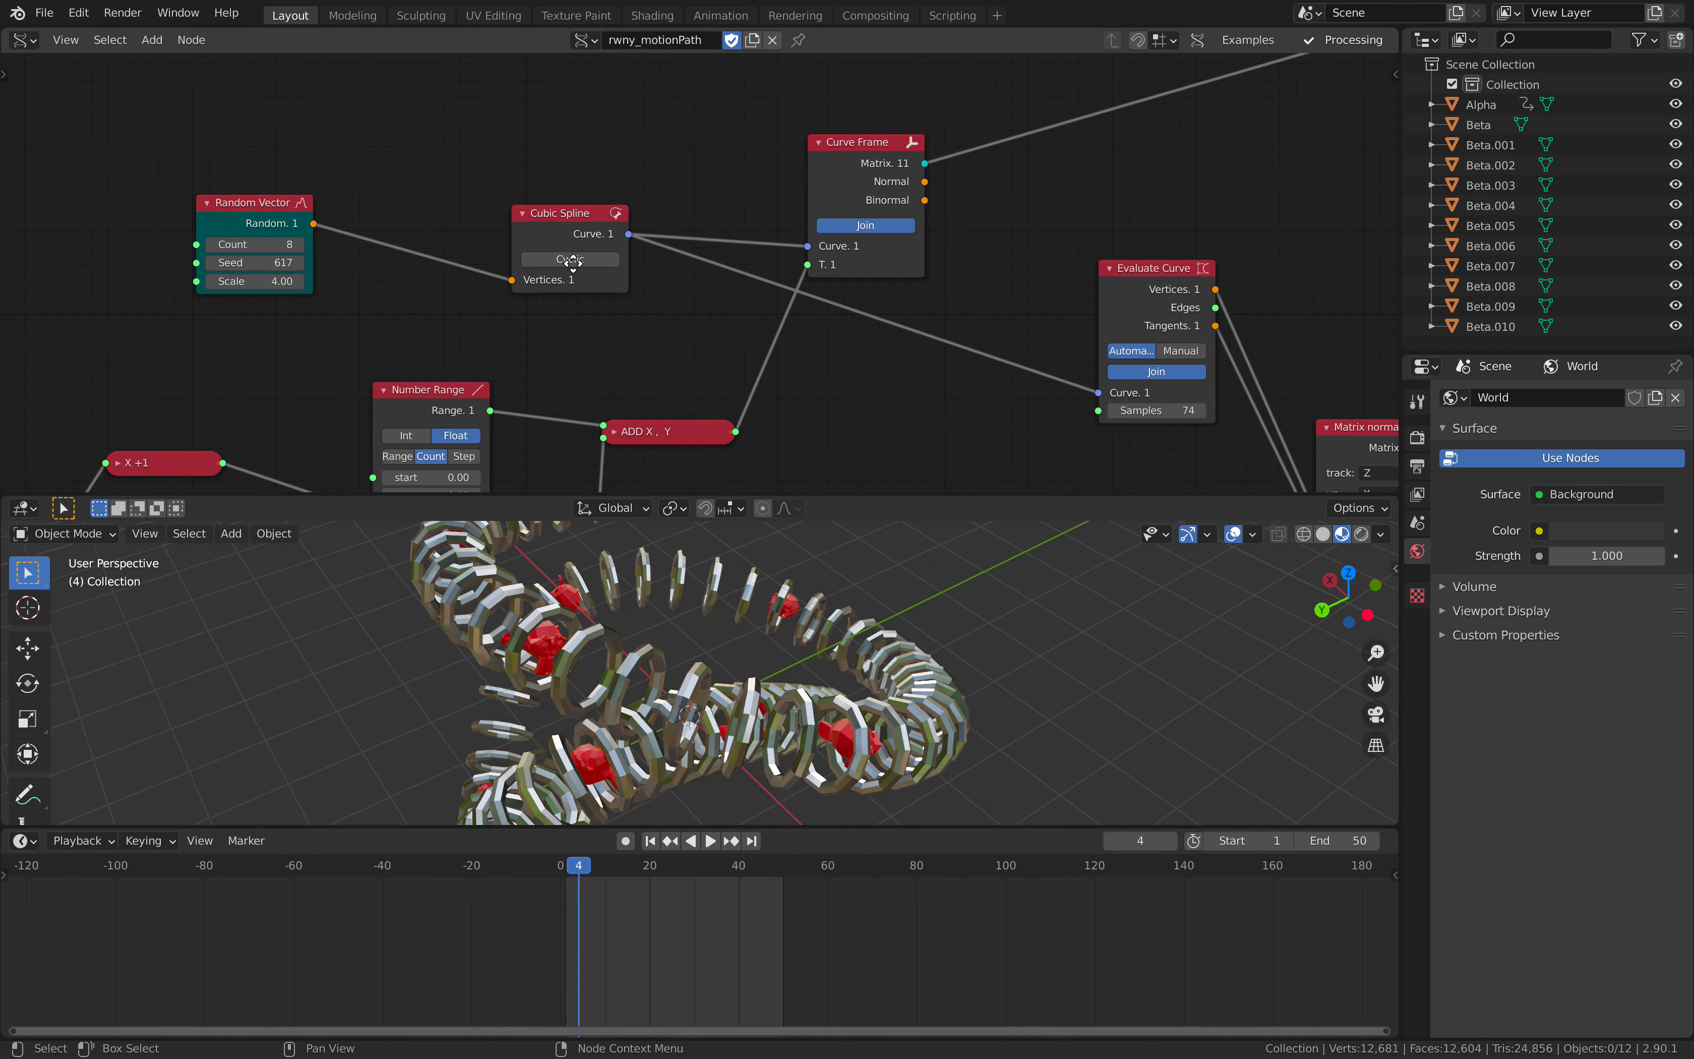
pyautogui.moveTo(573, 263); pyautogui.dragTo(607, 118, button='middle')
pyautogui.scroll(2, 627, 337)
pyautogui.moveTo(628, 337); pyautogui.dragTo(793, 324, button='middle')
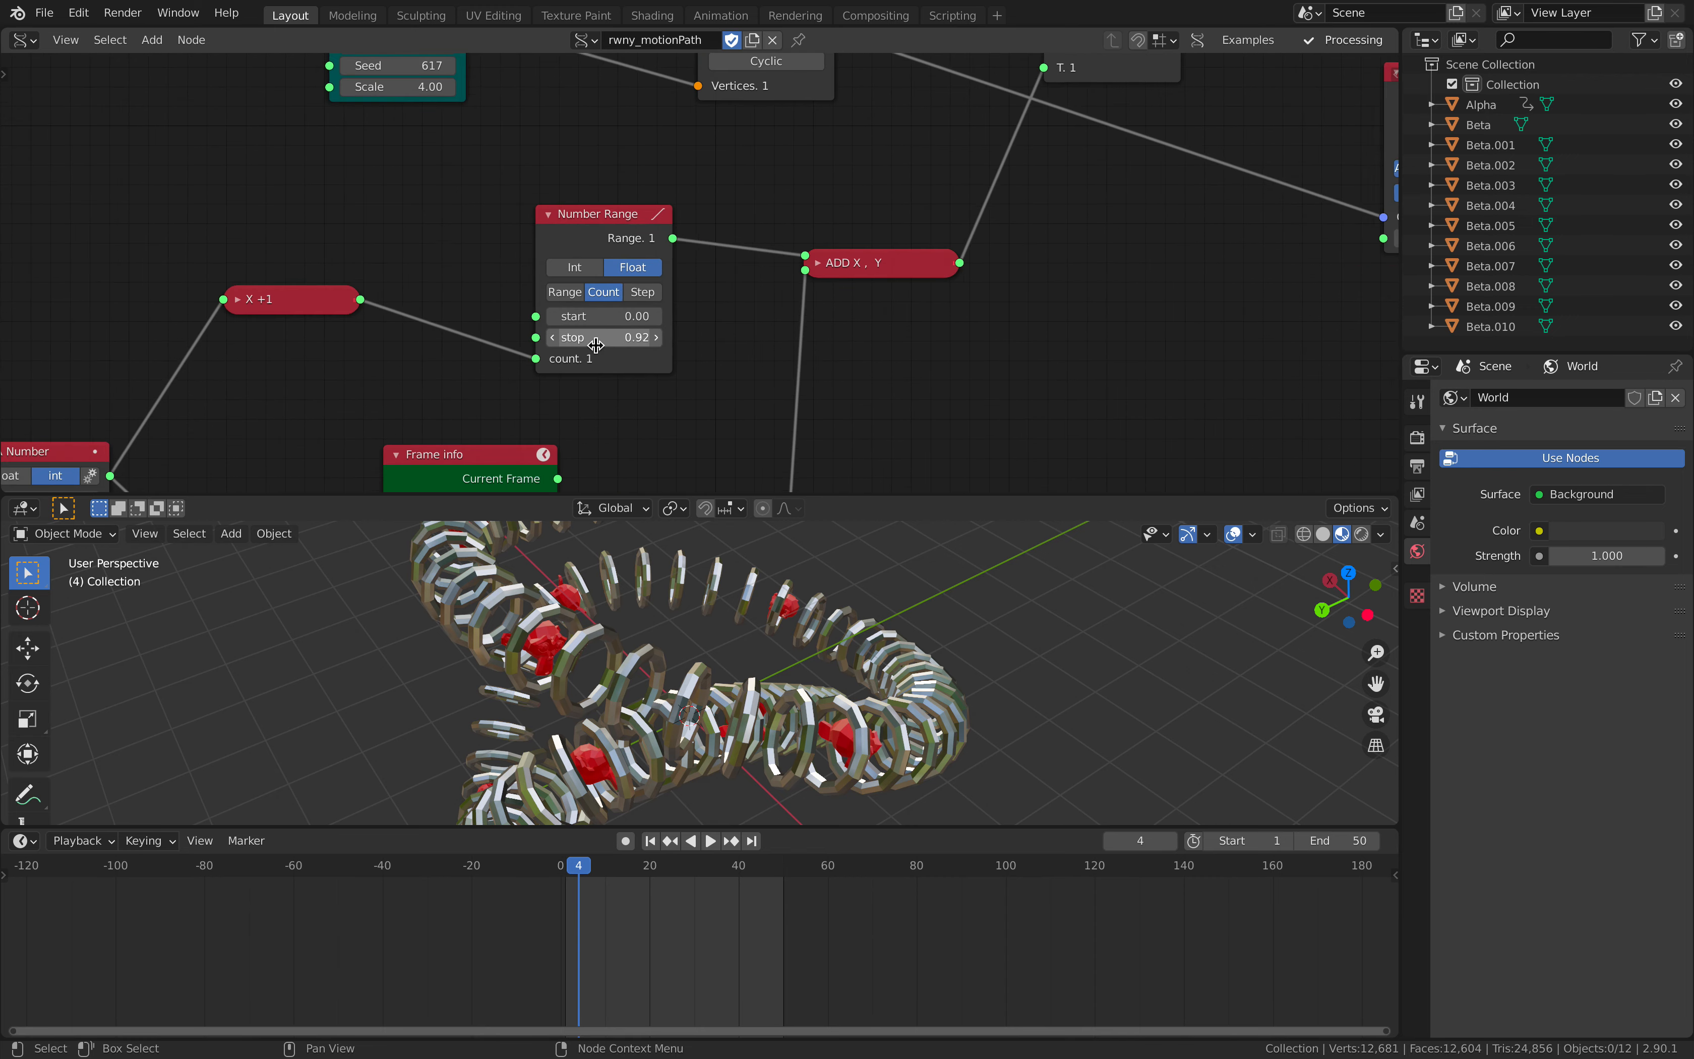
pyautogui.scroll(1, 596, 344)
pyautogui.click(596, 343)
pyautogui.write('1')
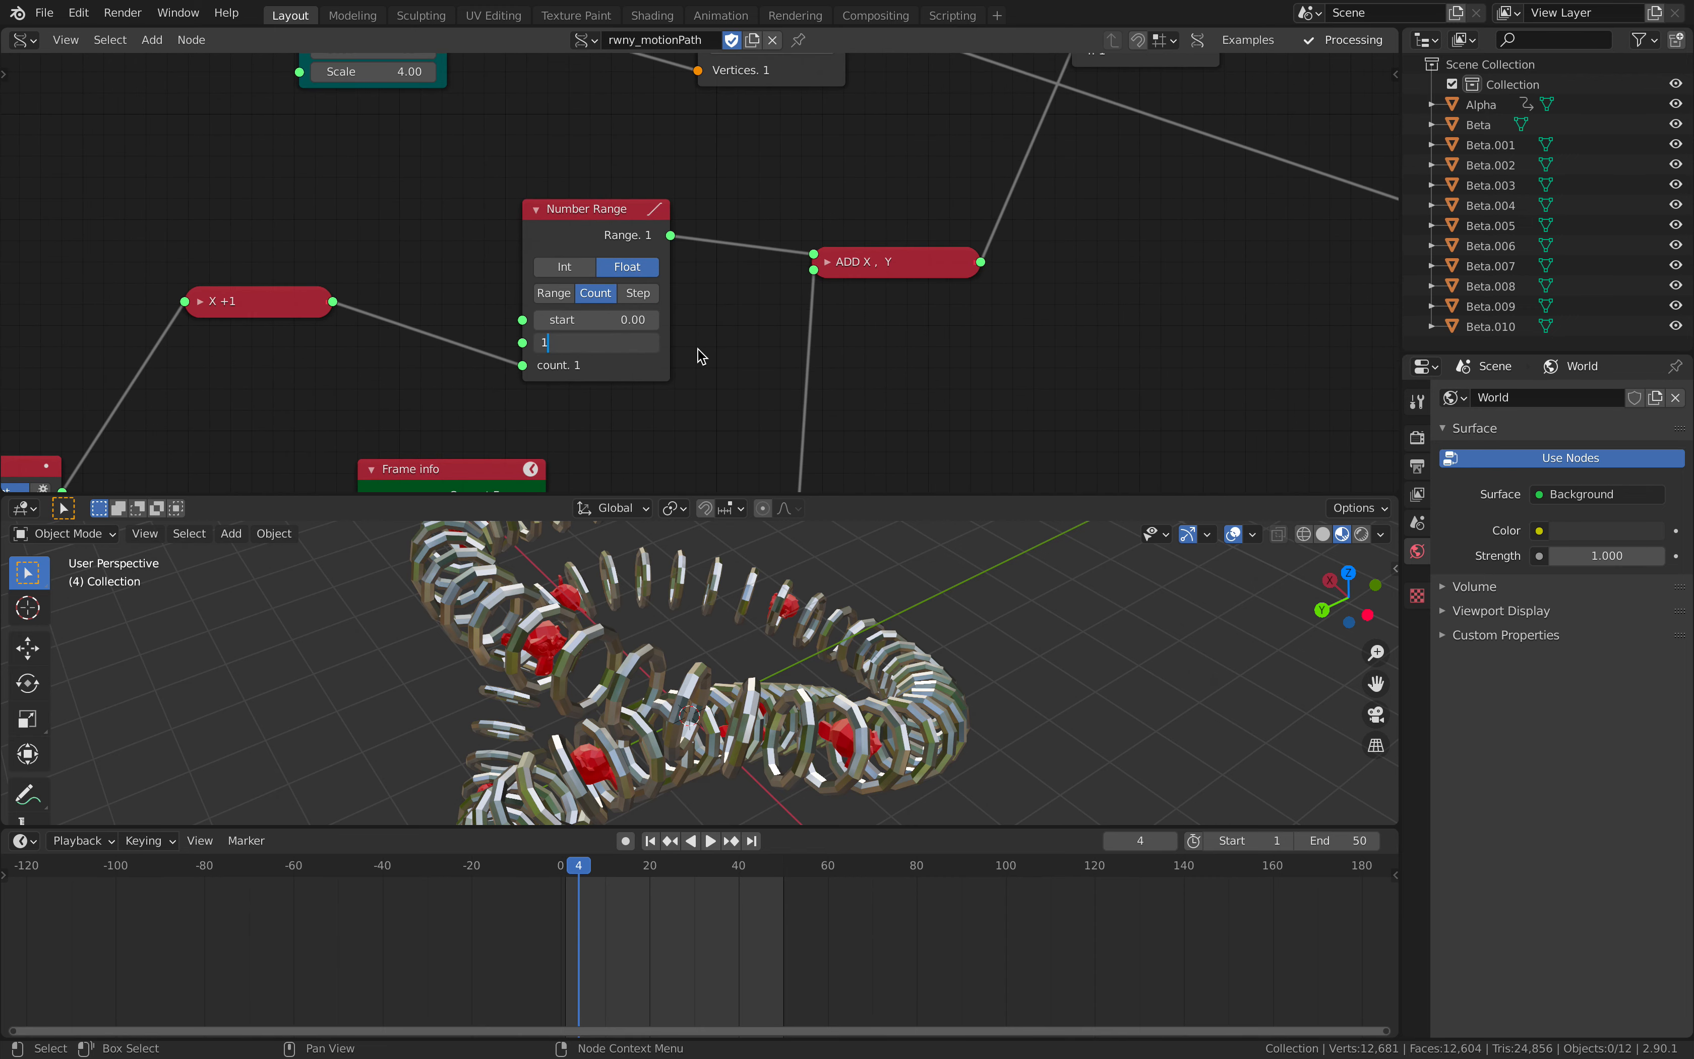
pyautogui.press('Return')
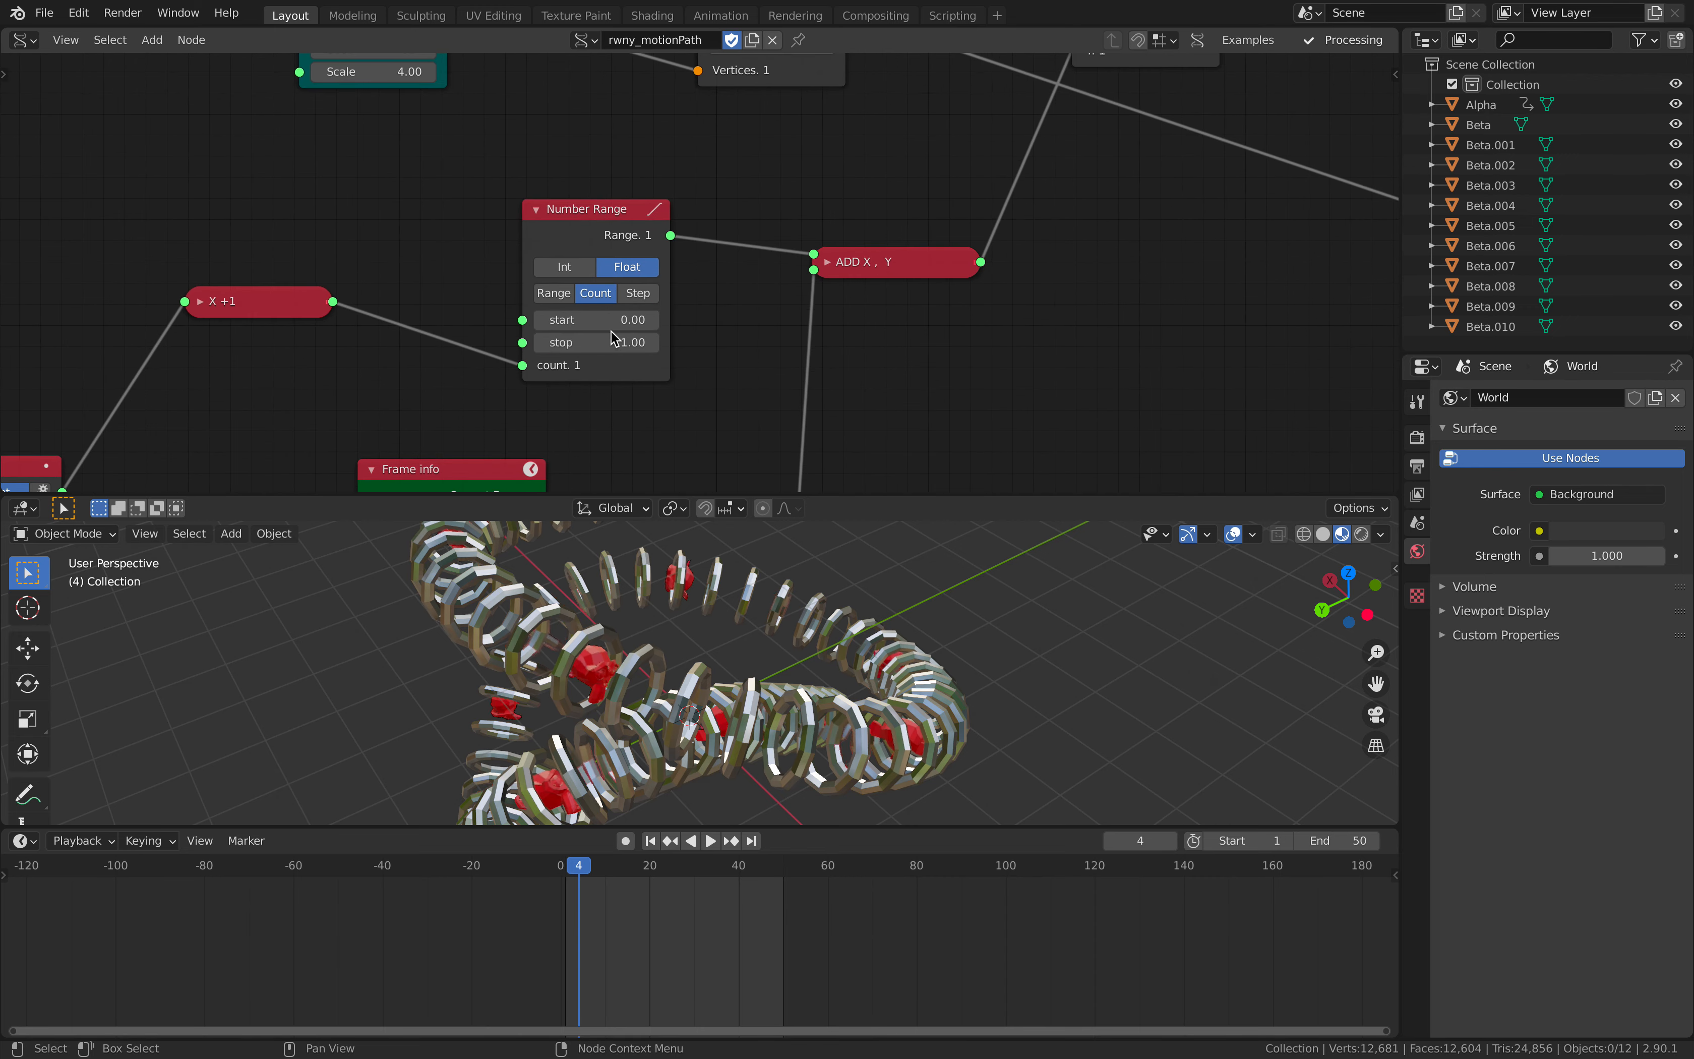
# - Play the animation and scrub near frame 50 to check how the heads loop through the rings
pyautogui.click(768, 875)
pyautogui.press('space')
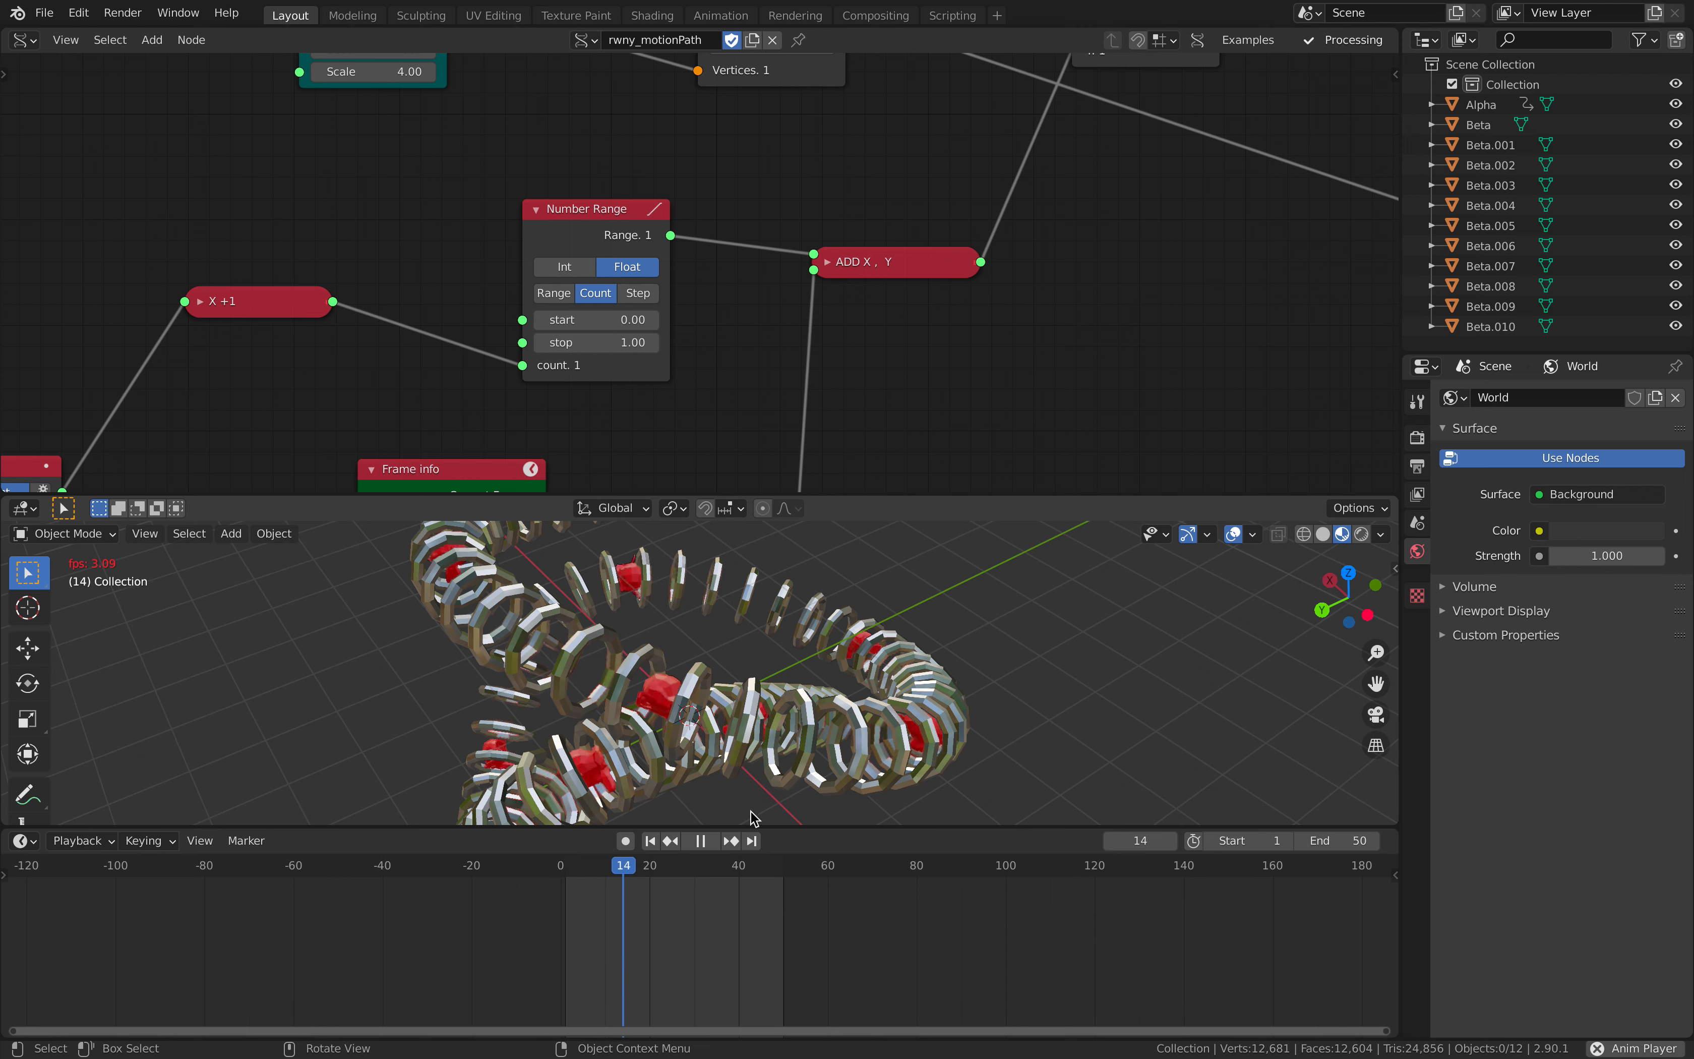
pyautogui.moveTo(759, 866); pyautogui.dragTo(777, 863)
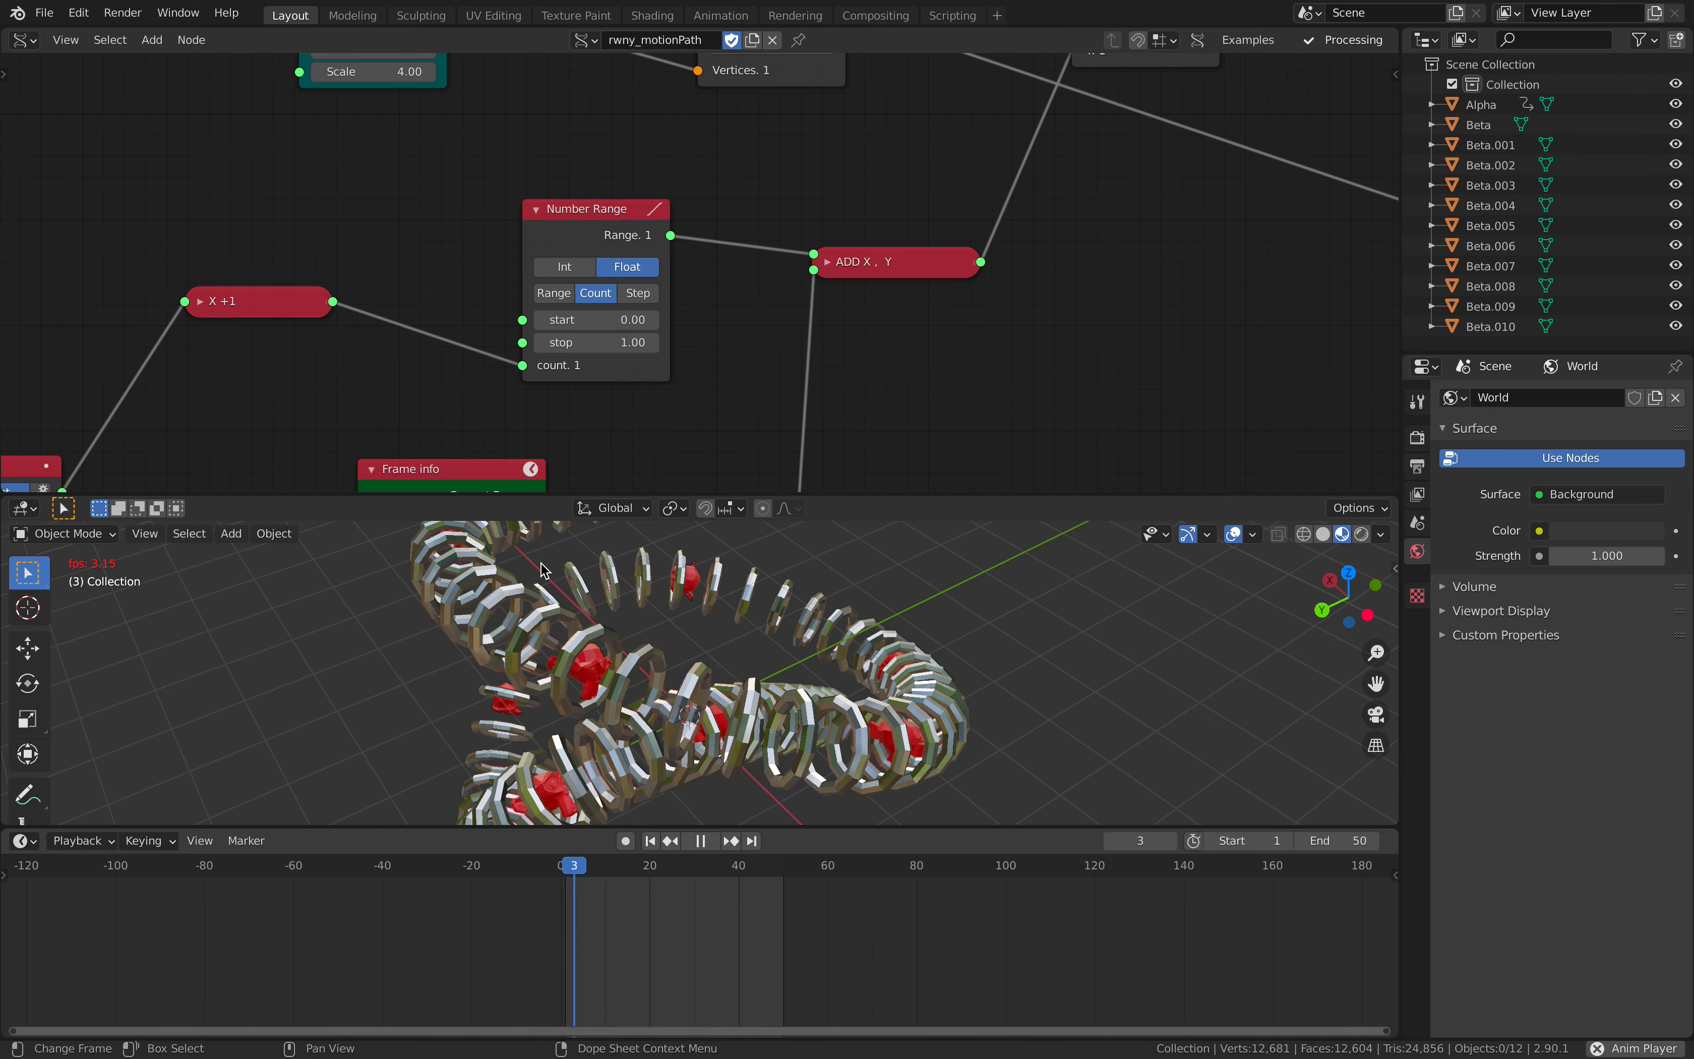
pyautogui.press('space')
# - Select all objects and open the Bake Action settings for review, closing them without baking
pyautogui.scroll(-1, 614, 413)
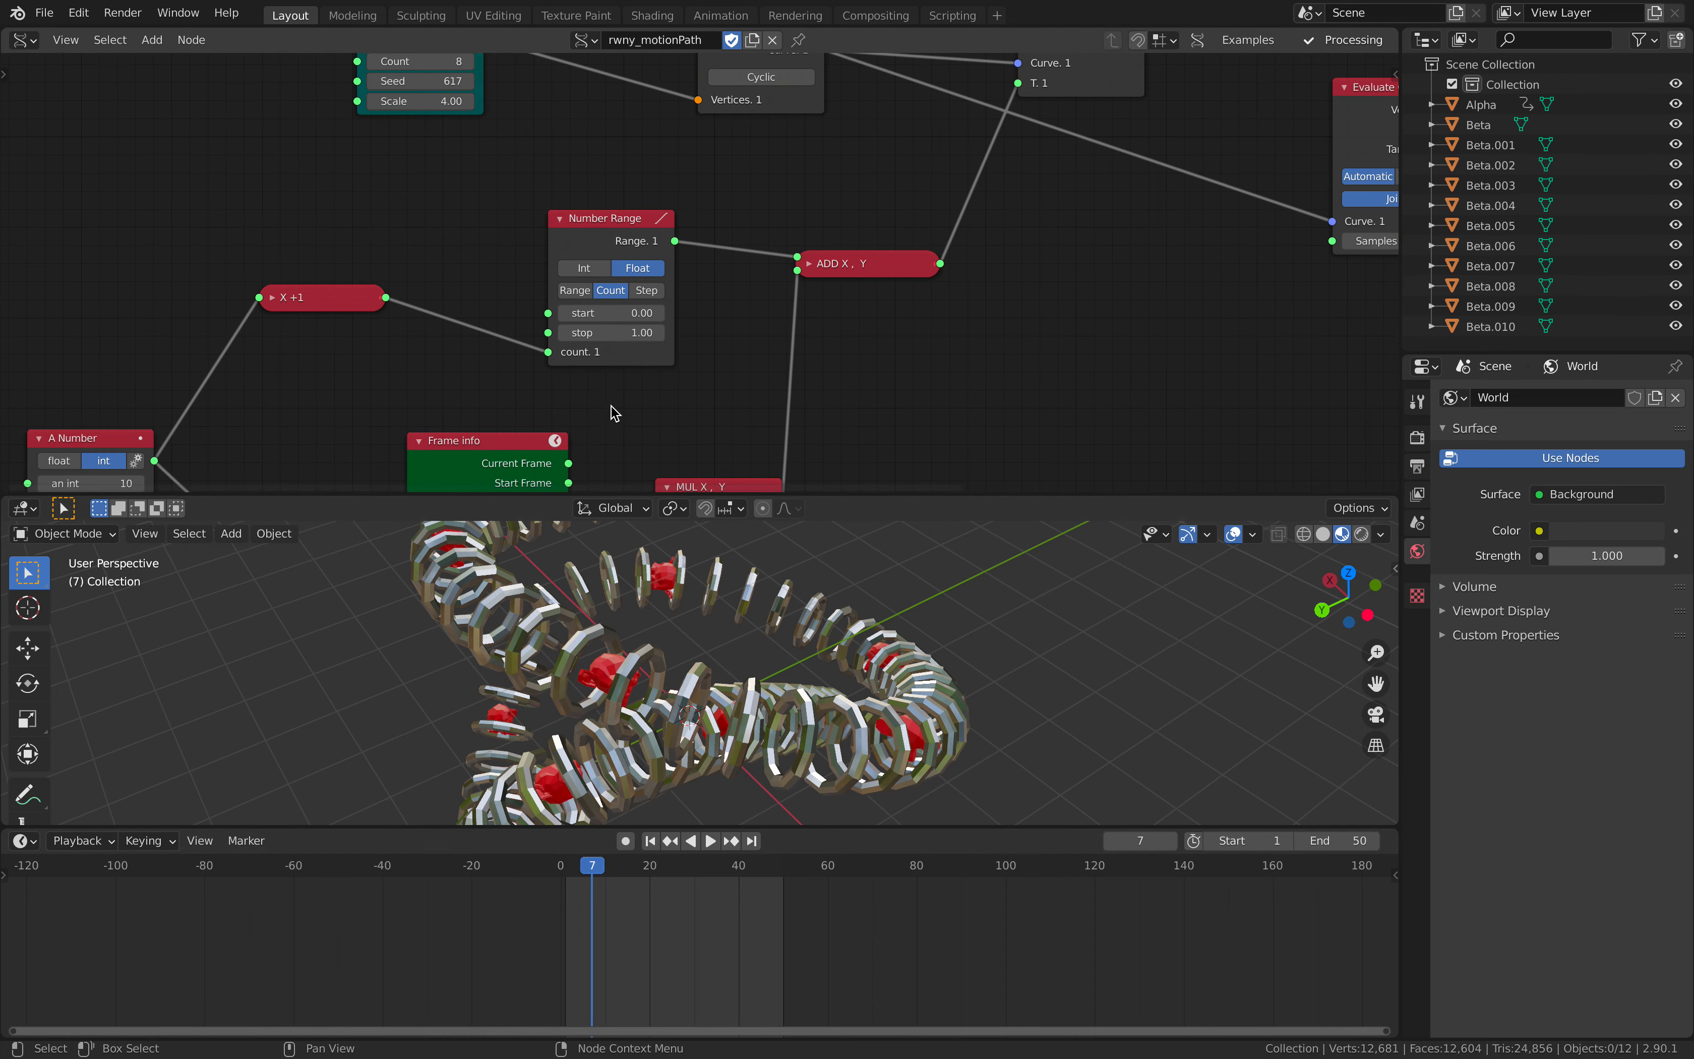
pyautogui.scroll(-2, 615, 412)
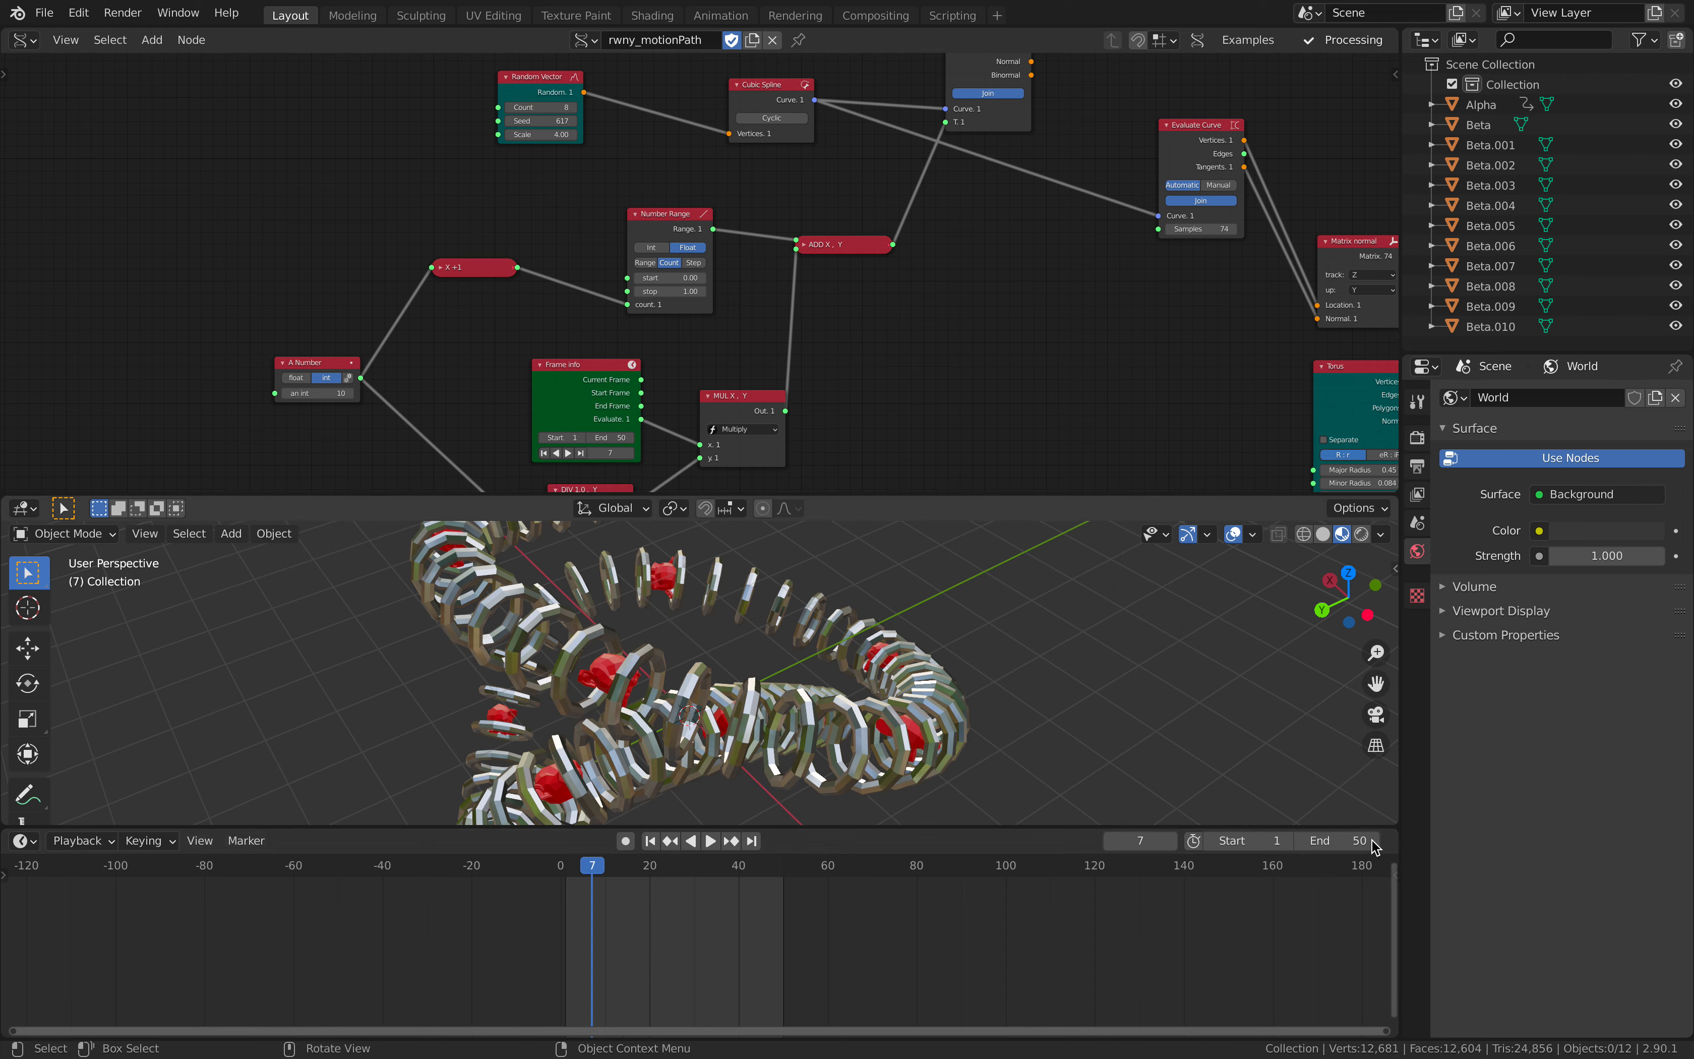
pyautogui.moveTo(968, 622)
pyautogui.mouseDown(button='middle')
pyautogui.moveTo(1030, 660)
pyautogui.moveTo(1001, 670)
pyautogui.moveTo(940, 643)
pyautogui.mouseUp(button='middle')
pyautogui.press('a')
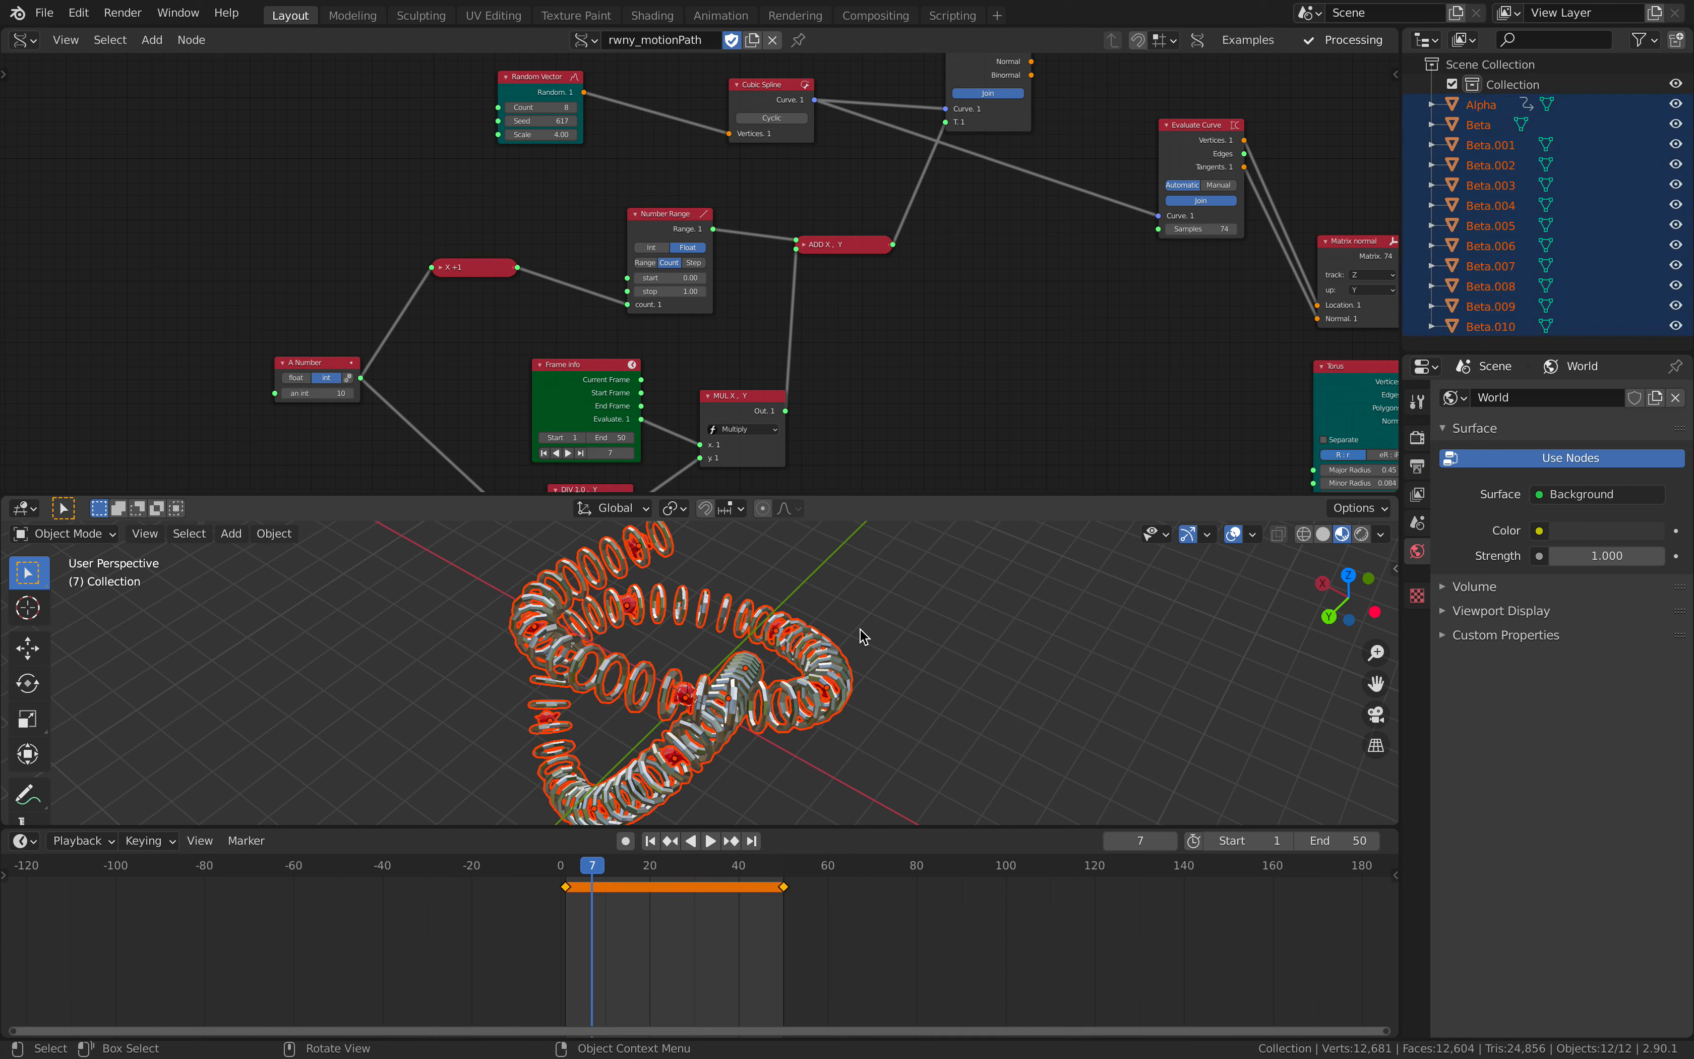
pyautogui.press('F3')
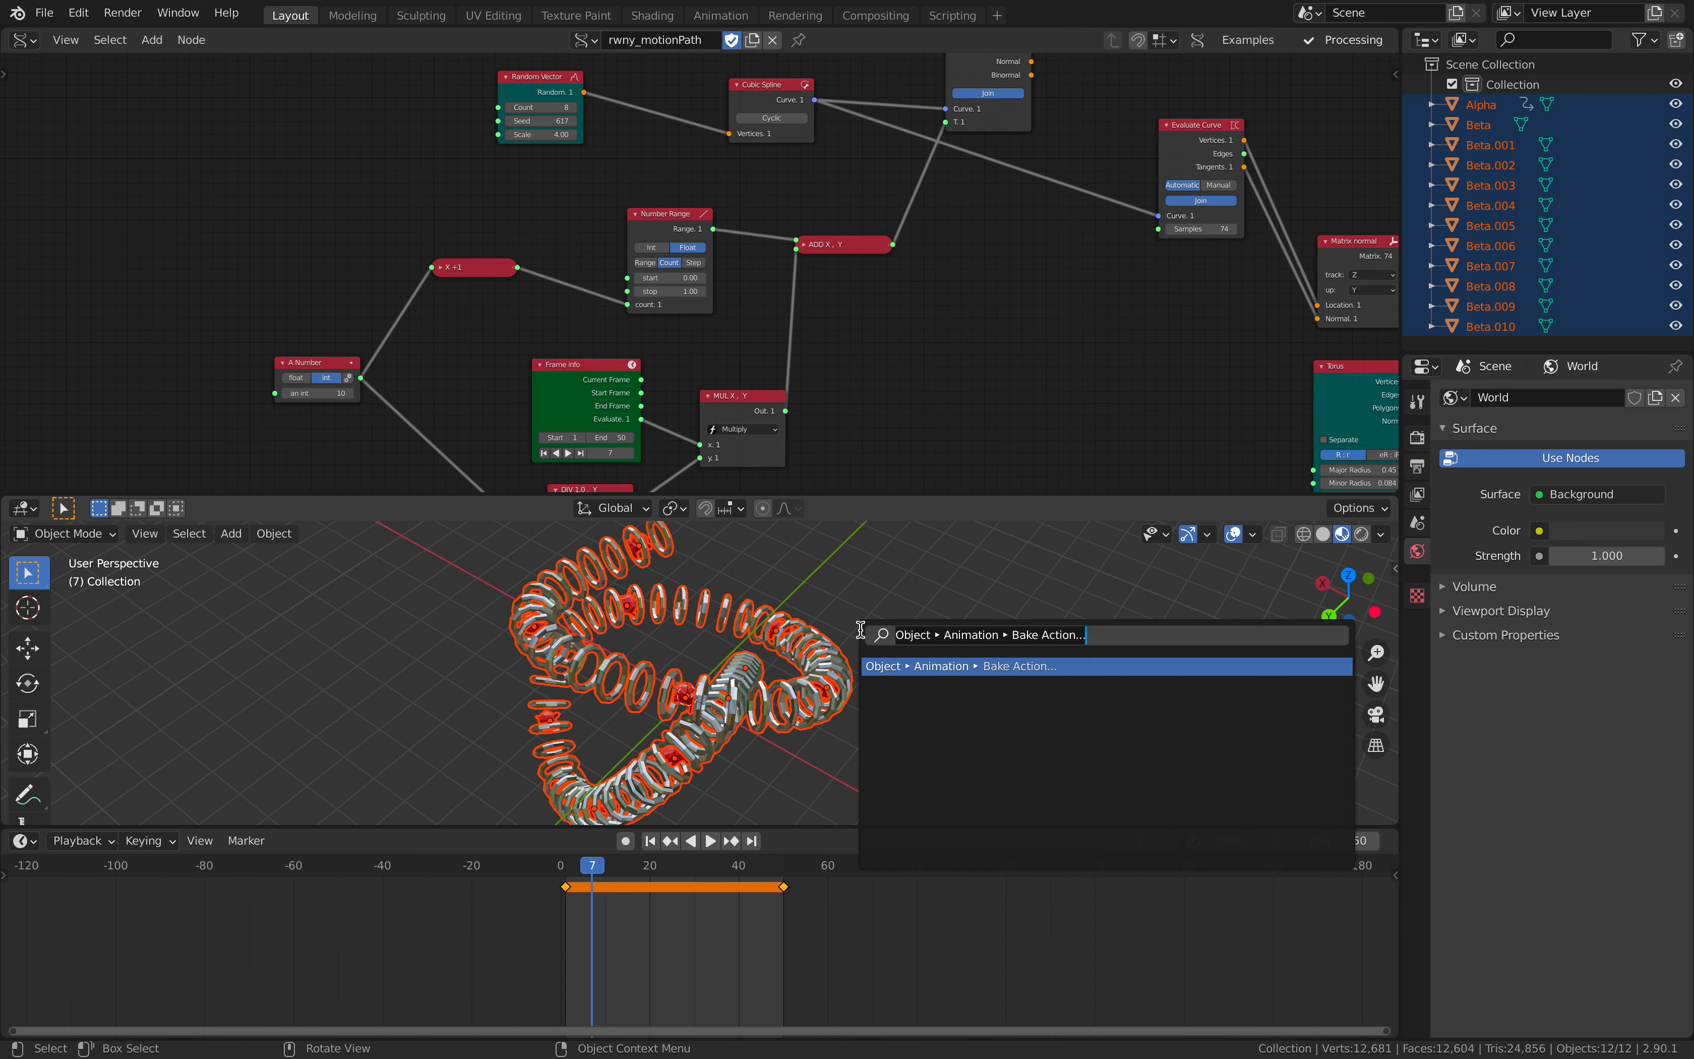
pyautogui.click(948, 665)
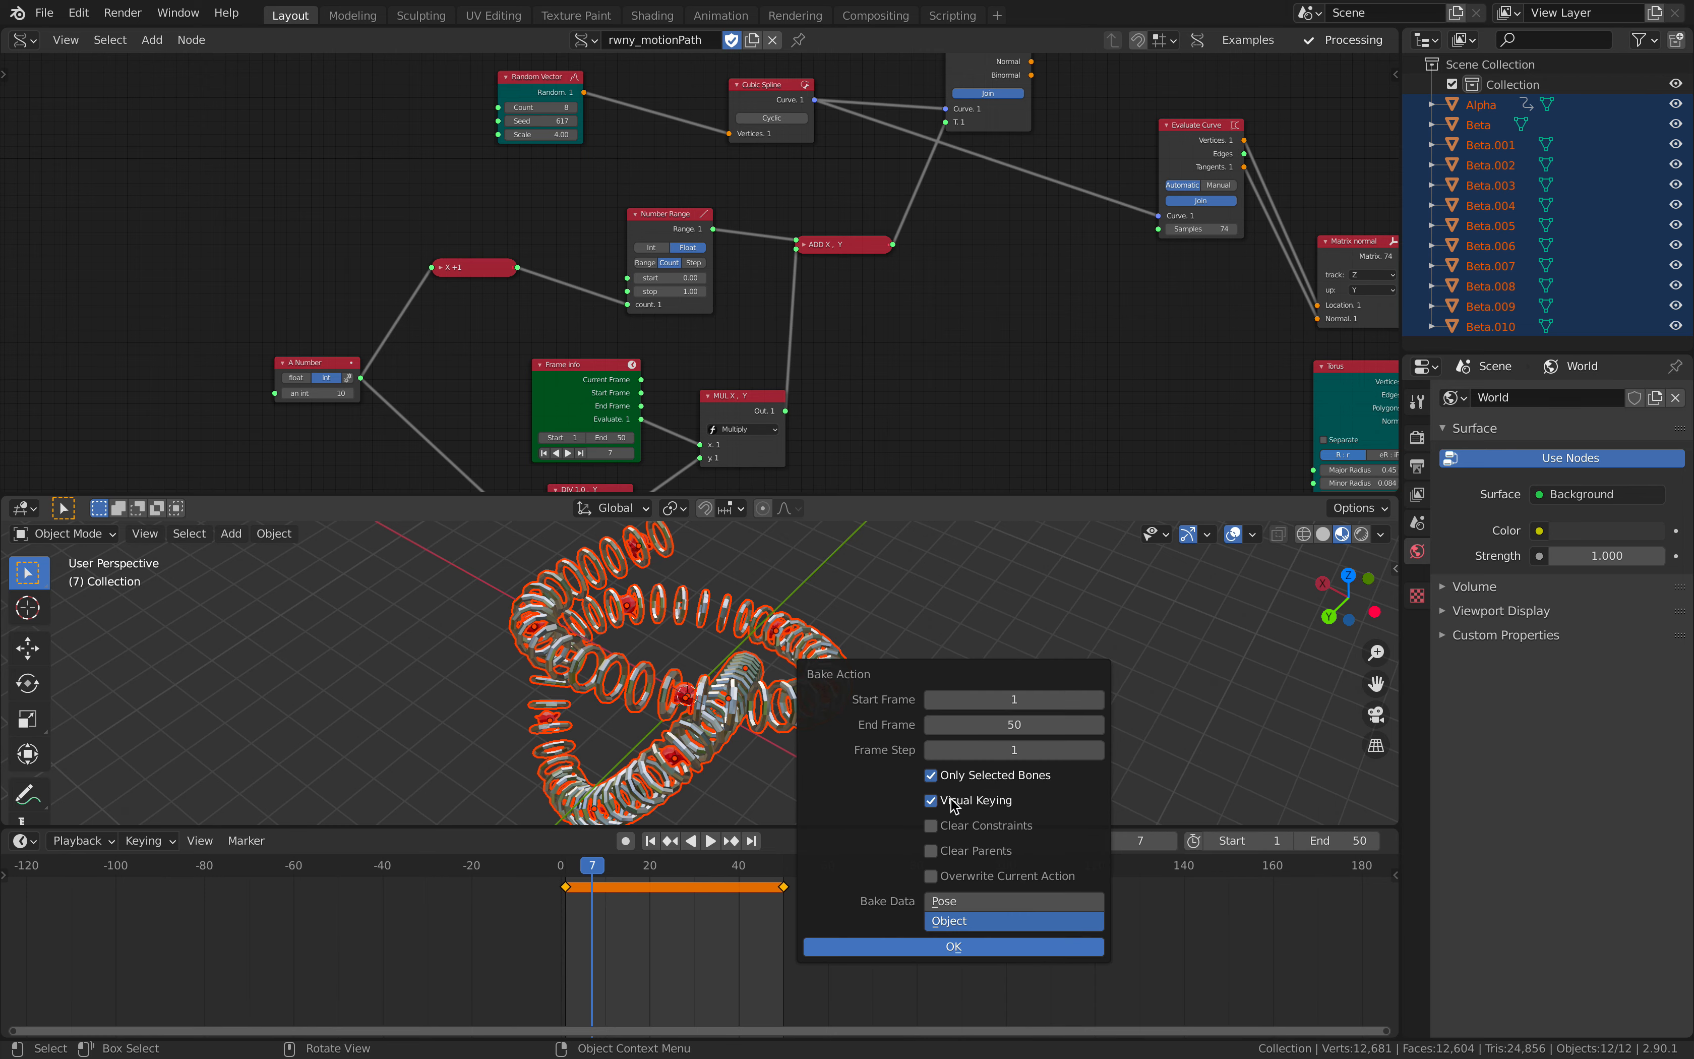
pyautogui.click(989, 645)
# - View the ring path from another side and the whole node tree, and switch to the Twitter reference image in the browser
pyautogui.moveTo(988, 644); pyautogui.dragTo(1152, 619, button='middle')
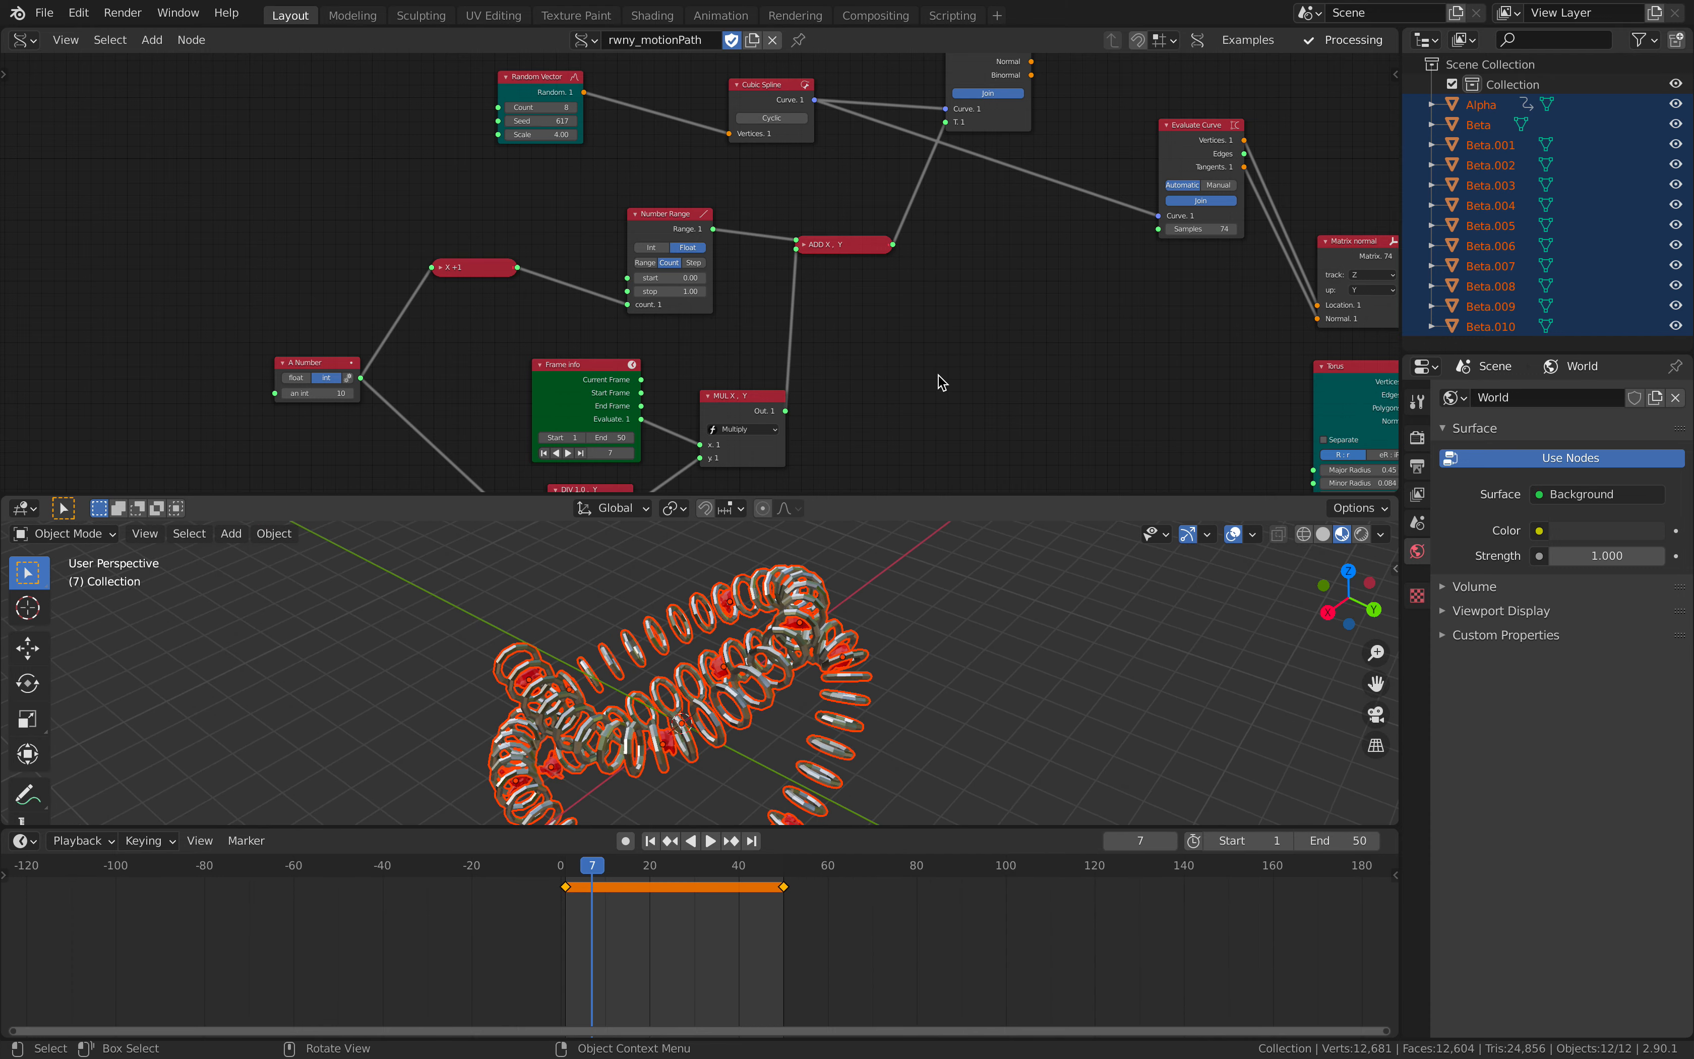
pyautogui.scroll(-1, 921, 371)
pyautogui.scroll(-5, 921, 378)
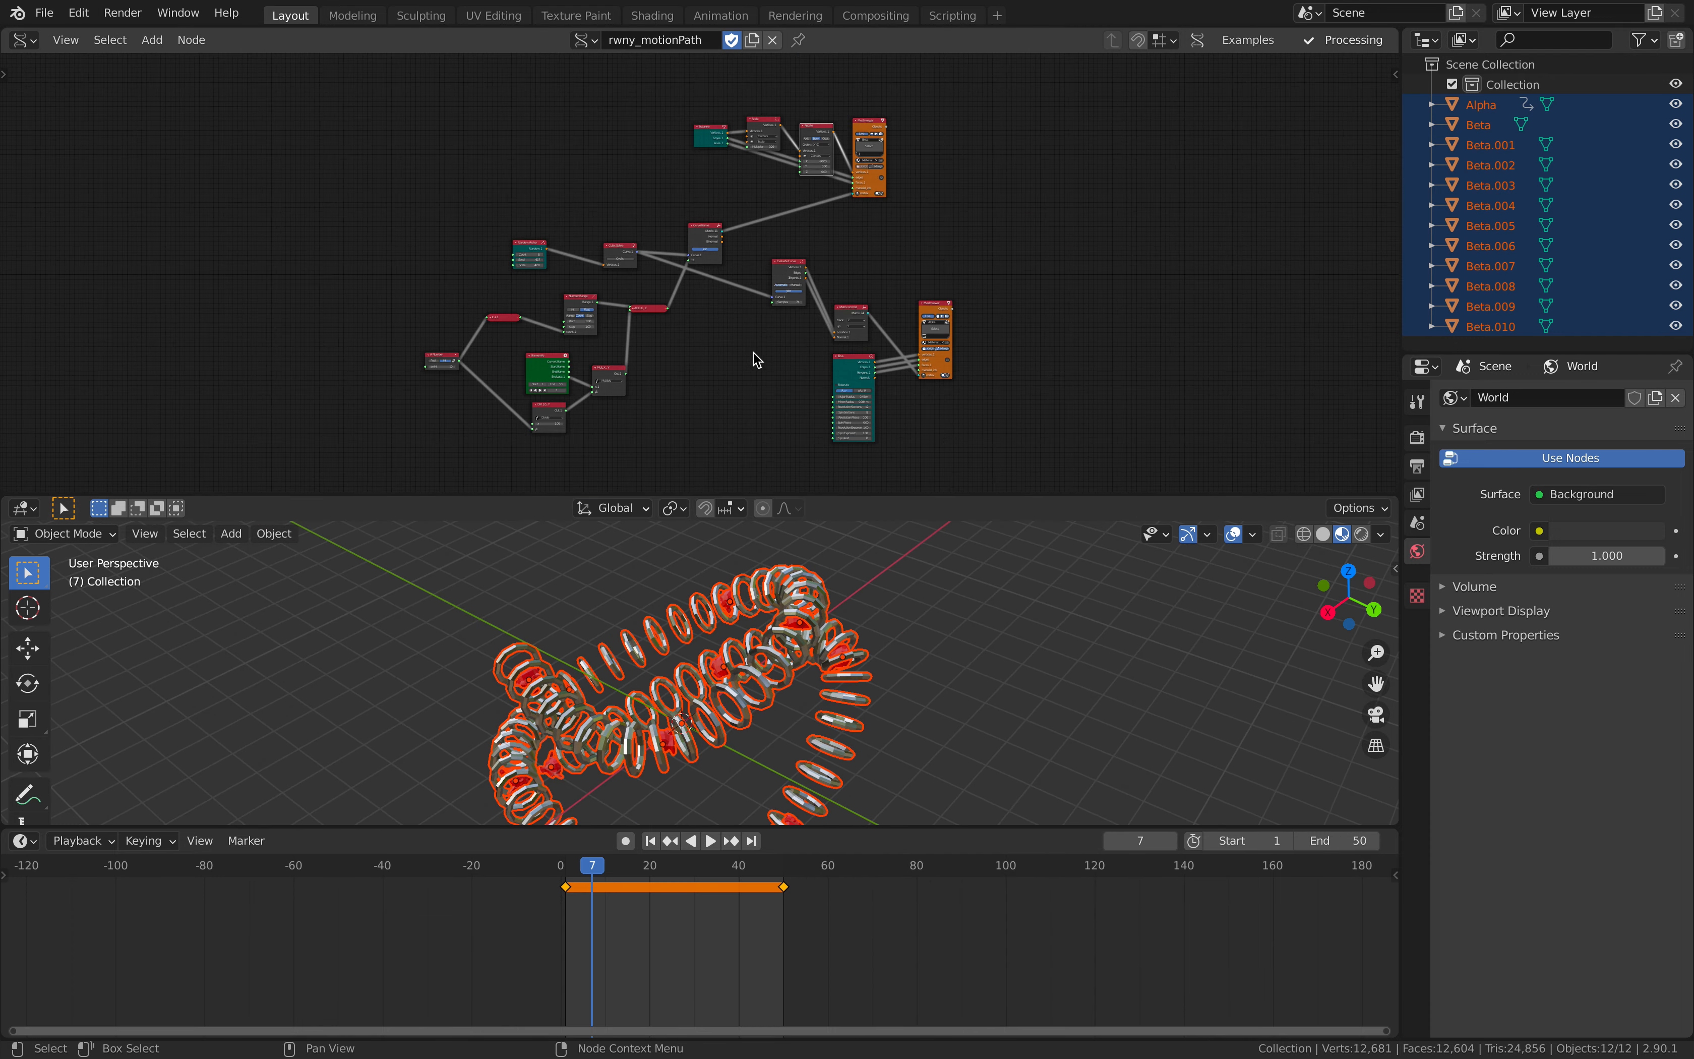
pyautogui.hotkey('ctrl', 'Left')
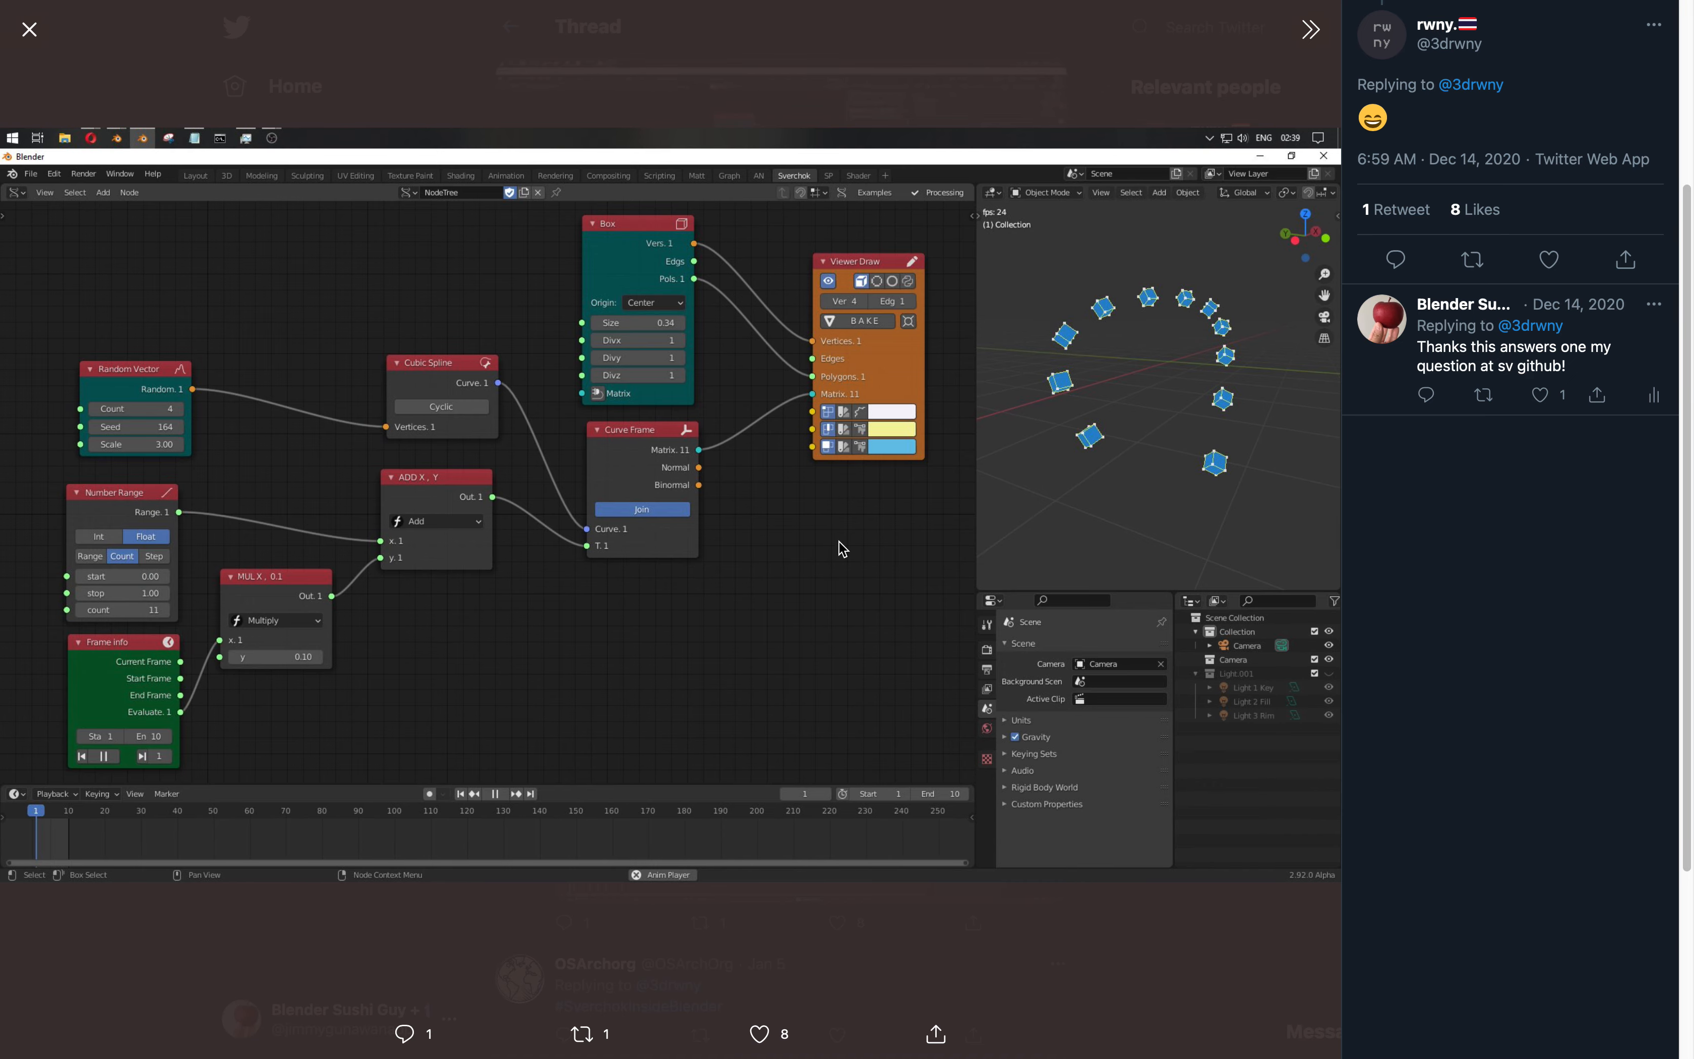